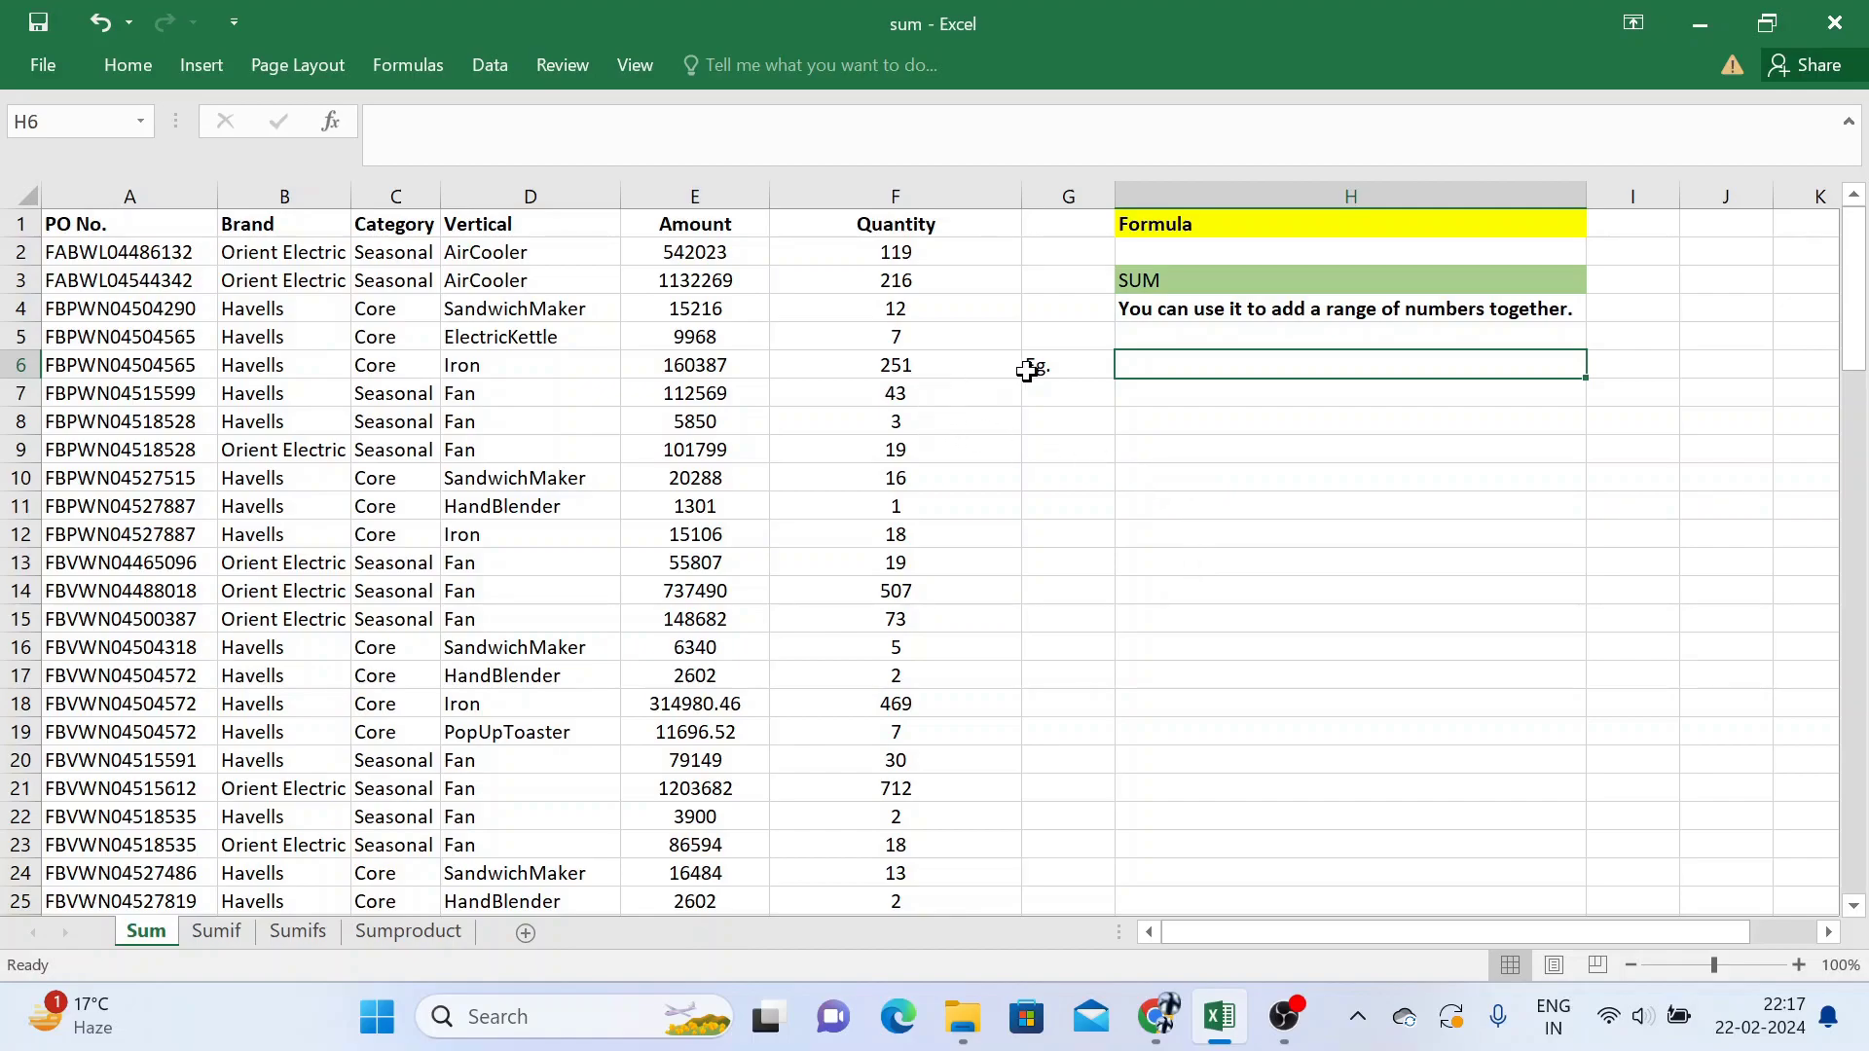
Step: Total the entire Quantity column in cell H6 with the formula =SUM(F:F)
{"action": "left_click", "coordinate": [1171, 277]}
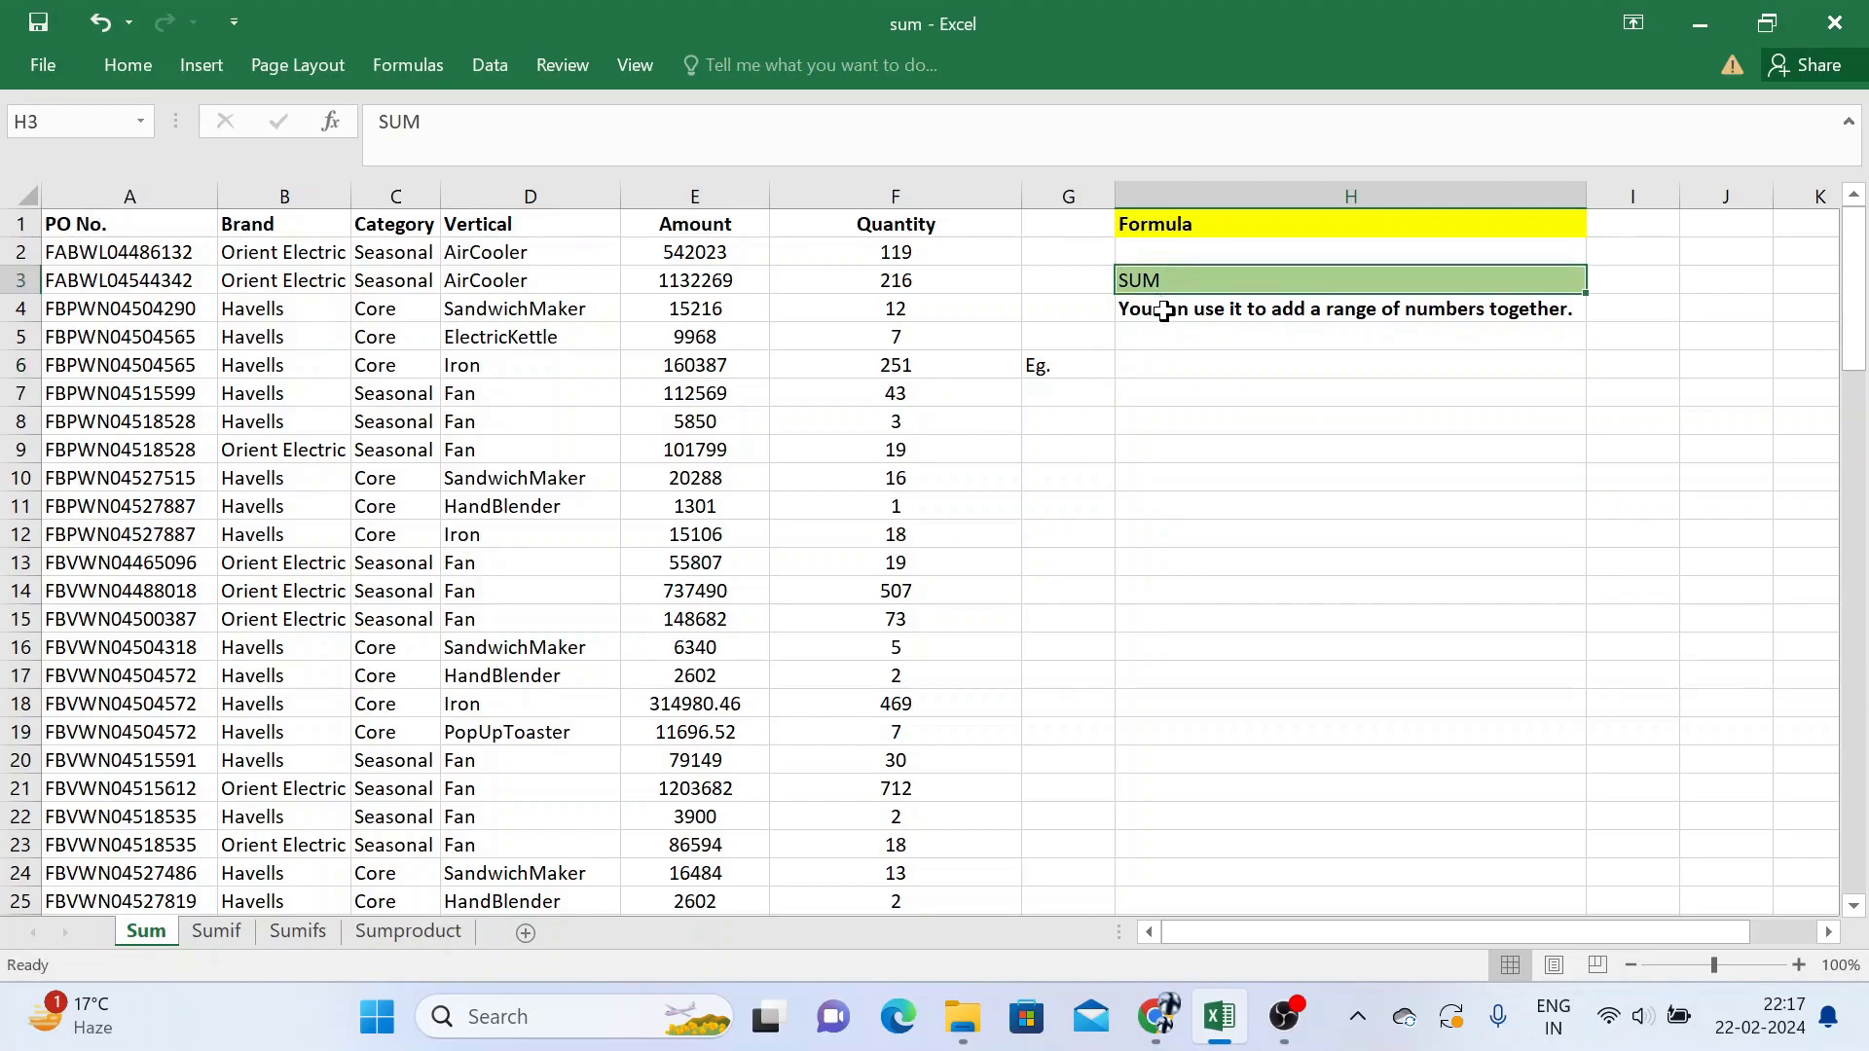
{"action": "left_click", "coordinate": [1163, 307]}
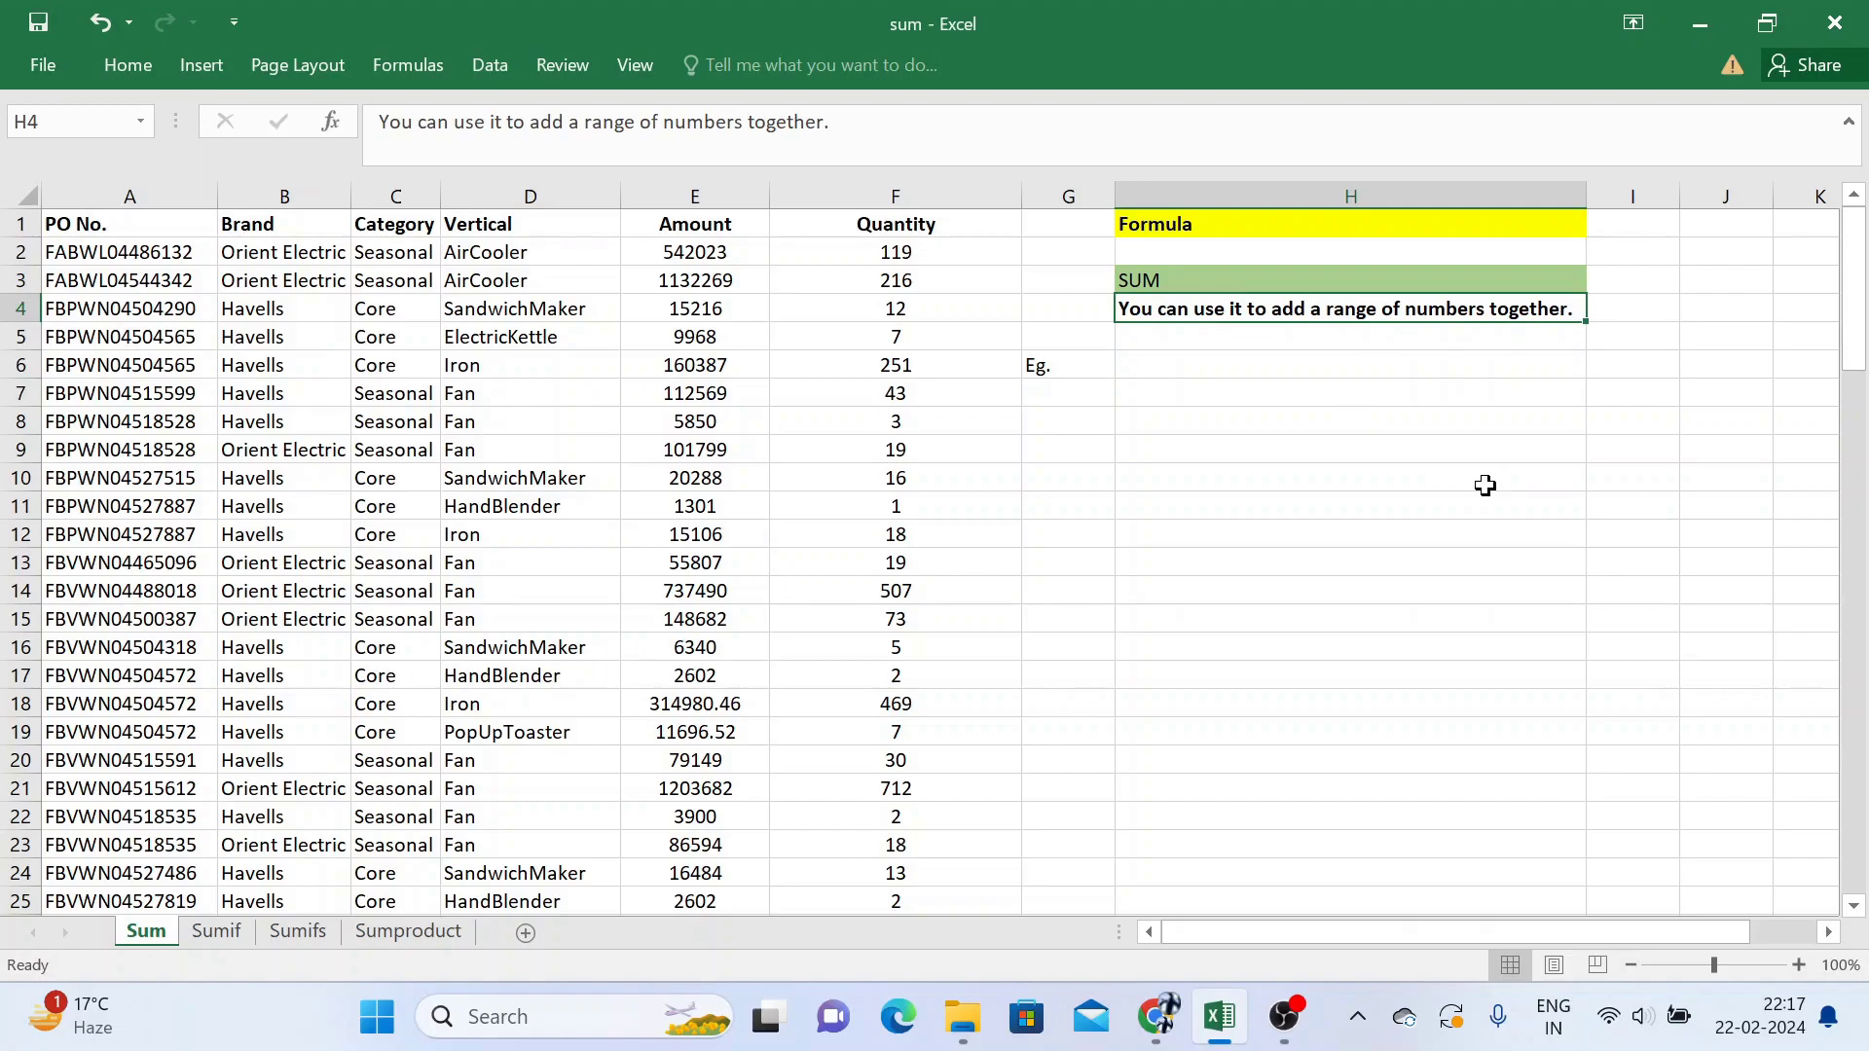
{"action": "left_click", "coordinate": [896, 198]}
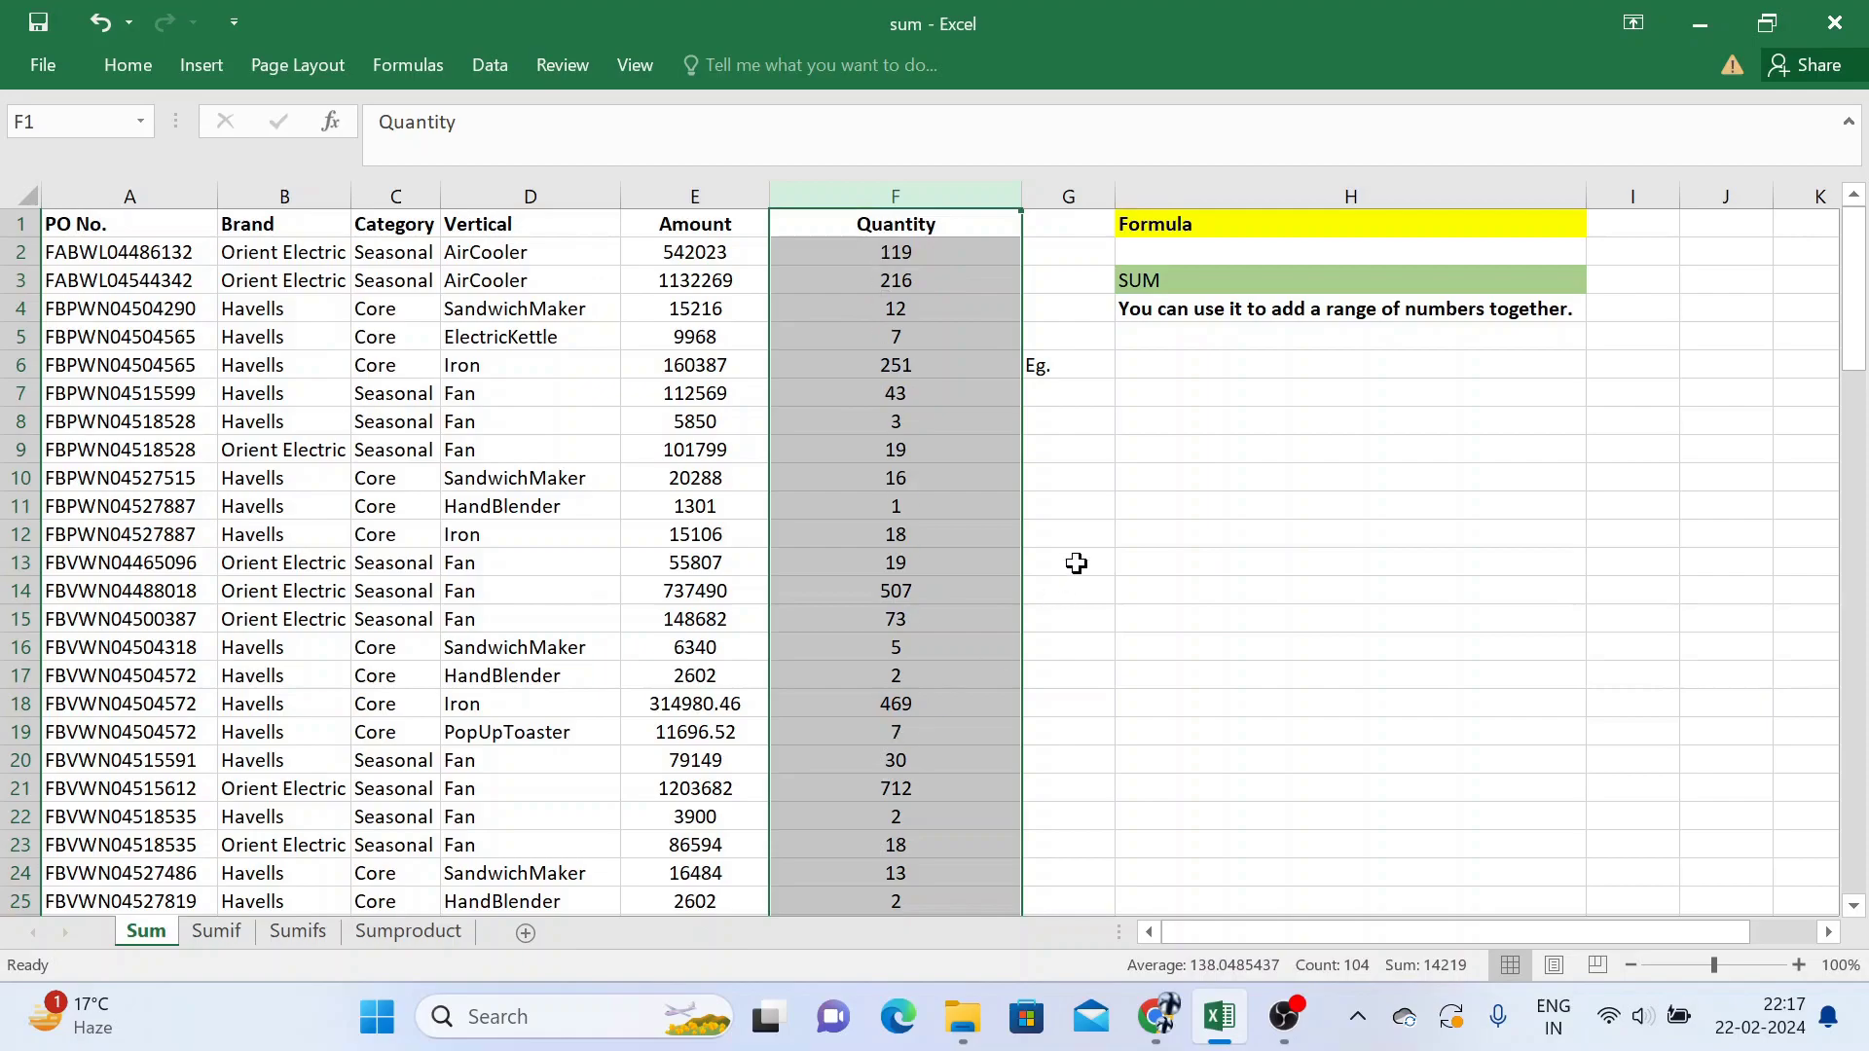
{"action": "left_click", "coordinate": [1165, 375]}
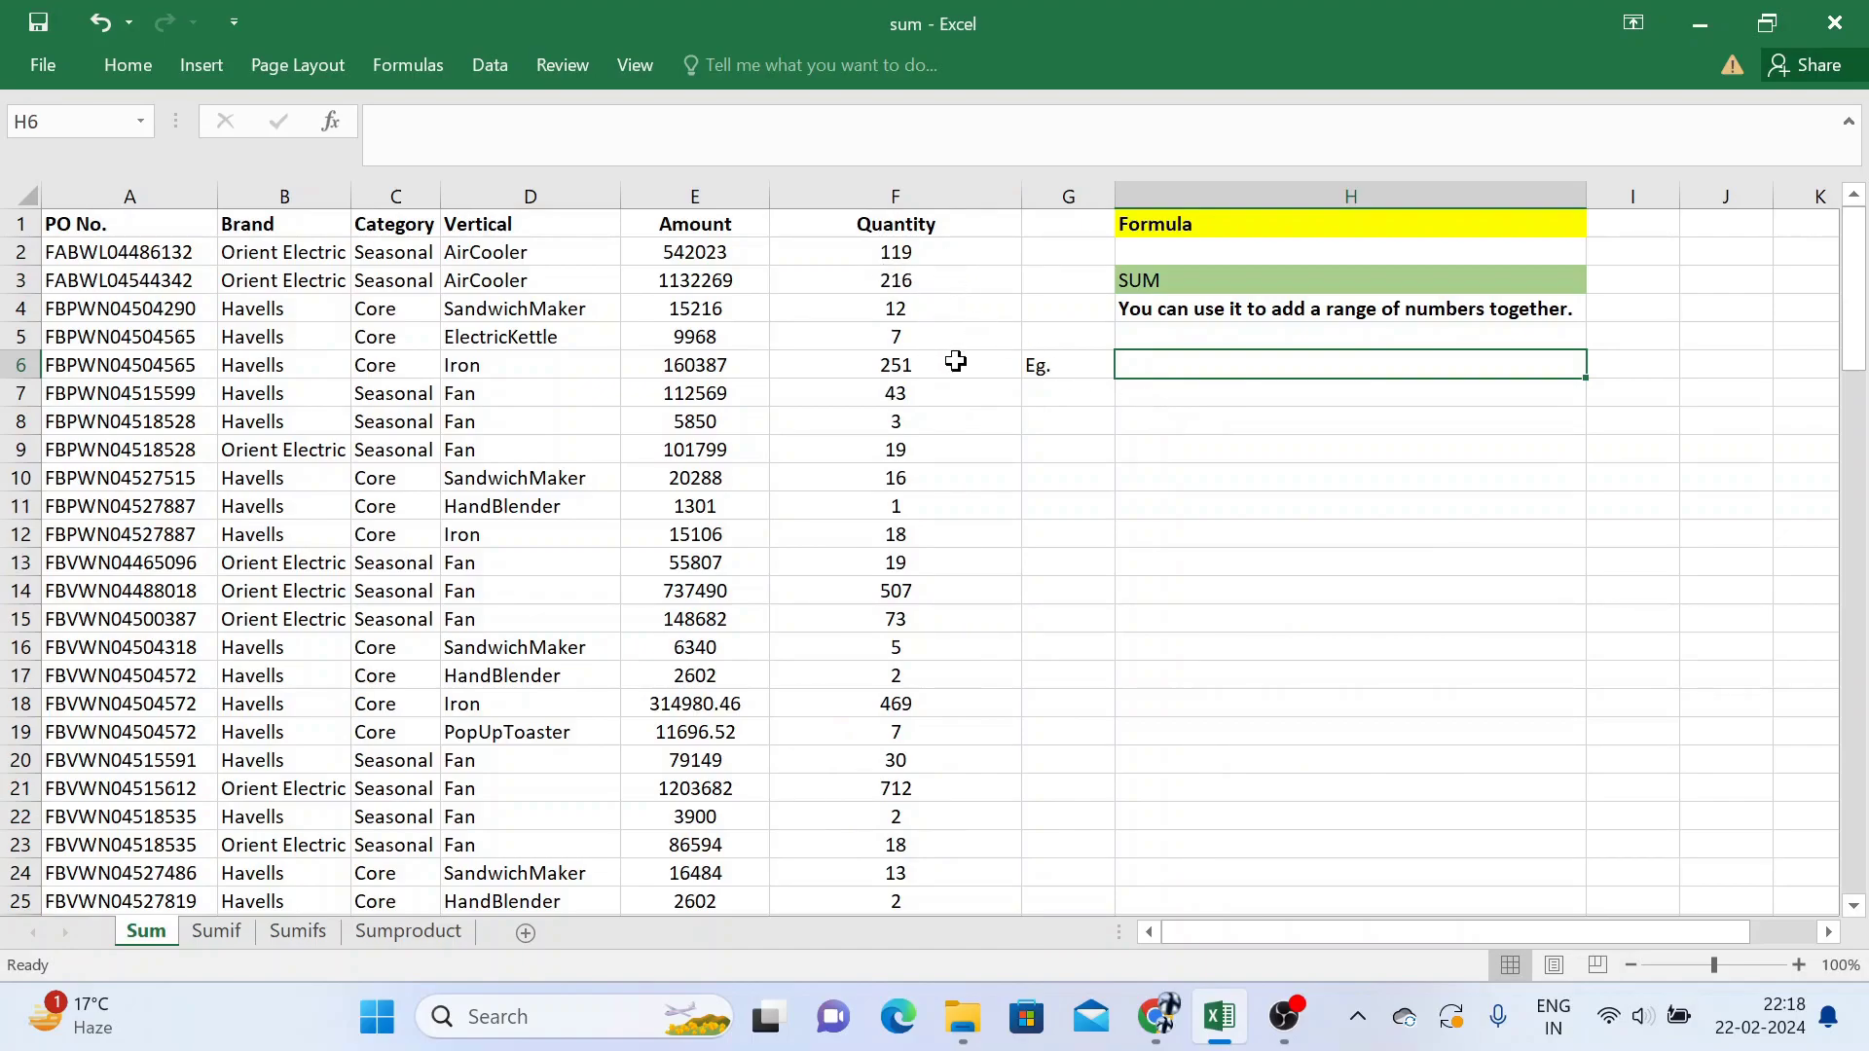
{"action": "type", "text": "=sum"}
{"action": "key", "text": "Tab"}
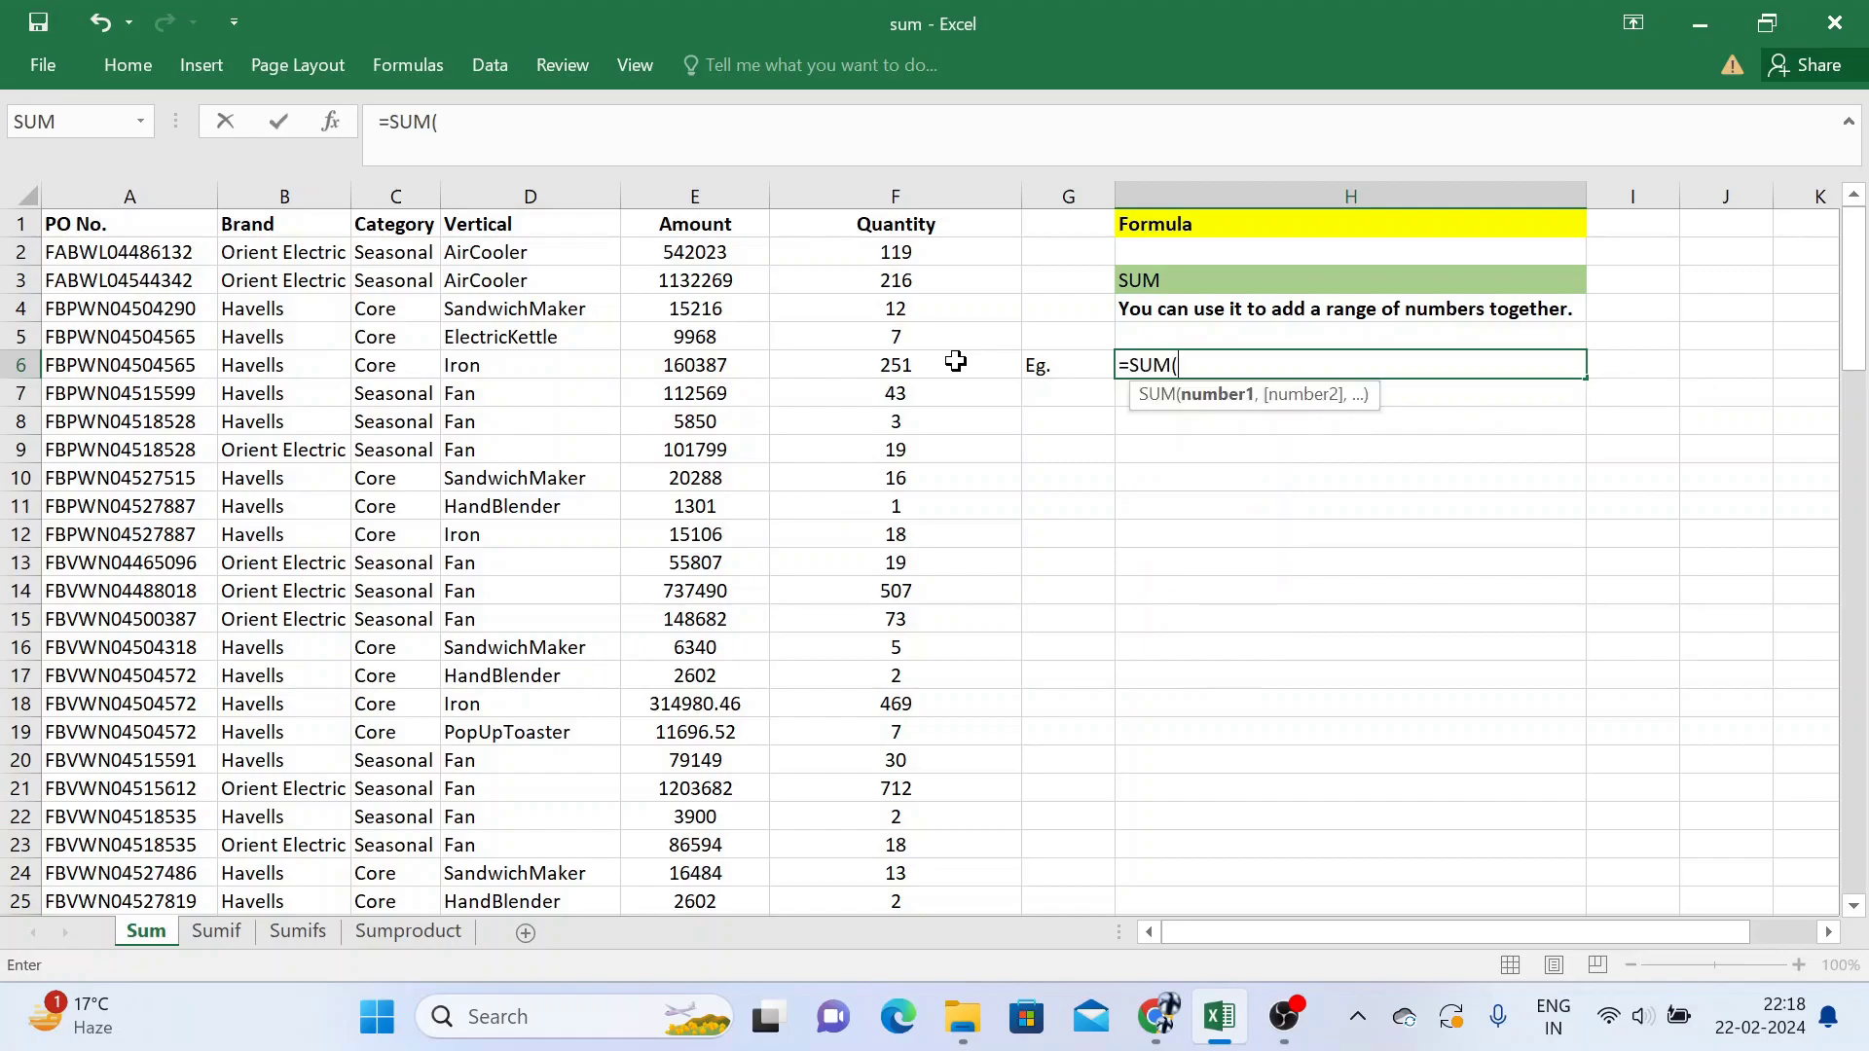
{"action": "left_click", "coordinate": [955, 361]}
{"action": "key", "text": "ctrl+space"}
{"action": "type", "text": ")"}
{"action": "key", "text": "ctrl+Return"}
{"action": "key", "text": "Left"}
{"action": "key", "text": "Left"}
{"action": "key", "text": "Up"}
{"action": "key", "text": "Up"}
{"action": "key", "text": "Up"}
{"action": "key", "text": "Up"}
{"action": "key", "text": "Up"}
{"action": "key", "text": "Down"}
{"action": "key", "text": "Down"}
{"action": "key", "text": "Down"}
{"action": "key", "text": "Down"}
{"action": "key", "text": "Down"}
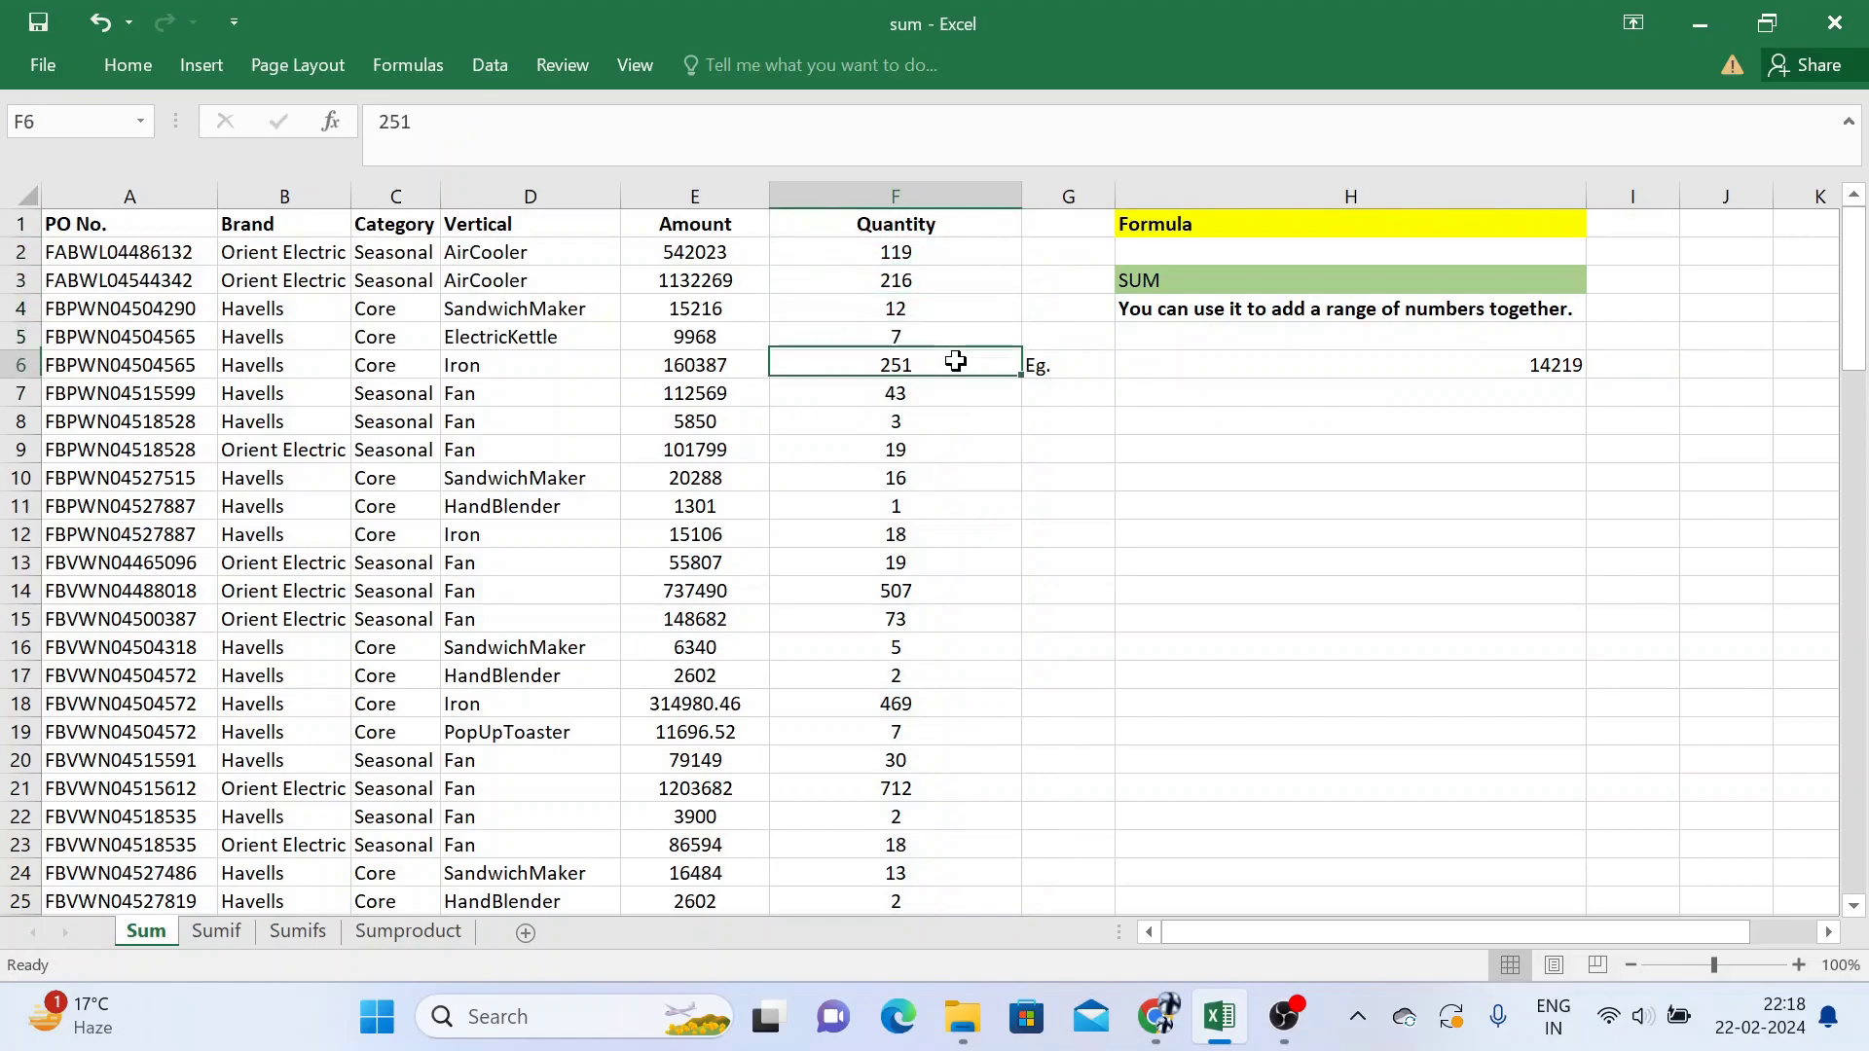
{"action": "type", "text": "hj"}
{"action": "key", "text": "ctrl+Return"}
{"action": "key", "text": "Right"}
{"action": "key", "text": "Right"}
{"action": "key", "text": "Left"}
{"action": "key", "text": "Left"}
{"action": "key", "text": "ctrl+z"}
{"action": "key", "text": "Right"}
{"action": "key", "text": "Right"}
{"action": "key", "text": "Right"}
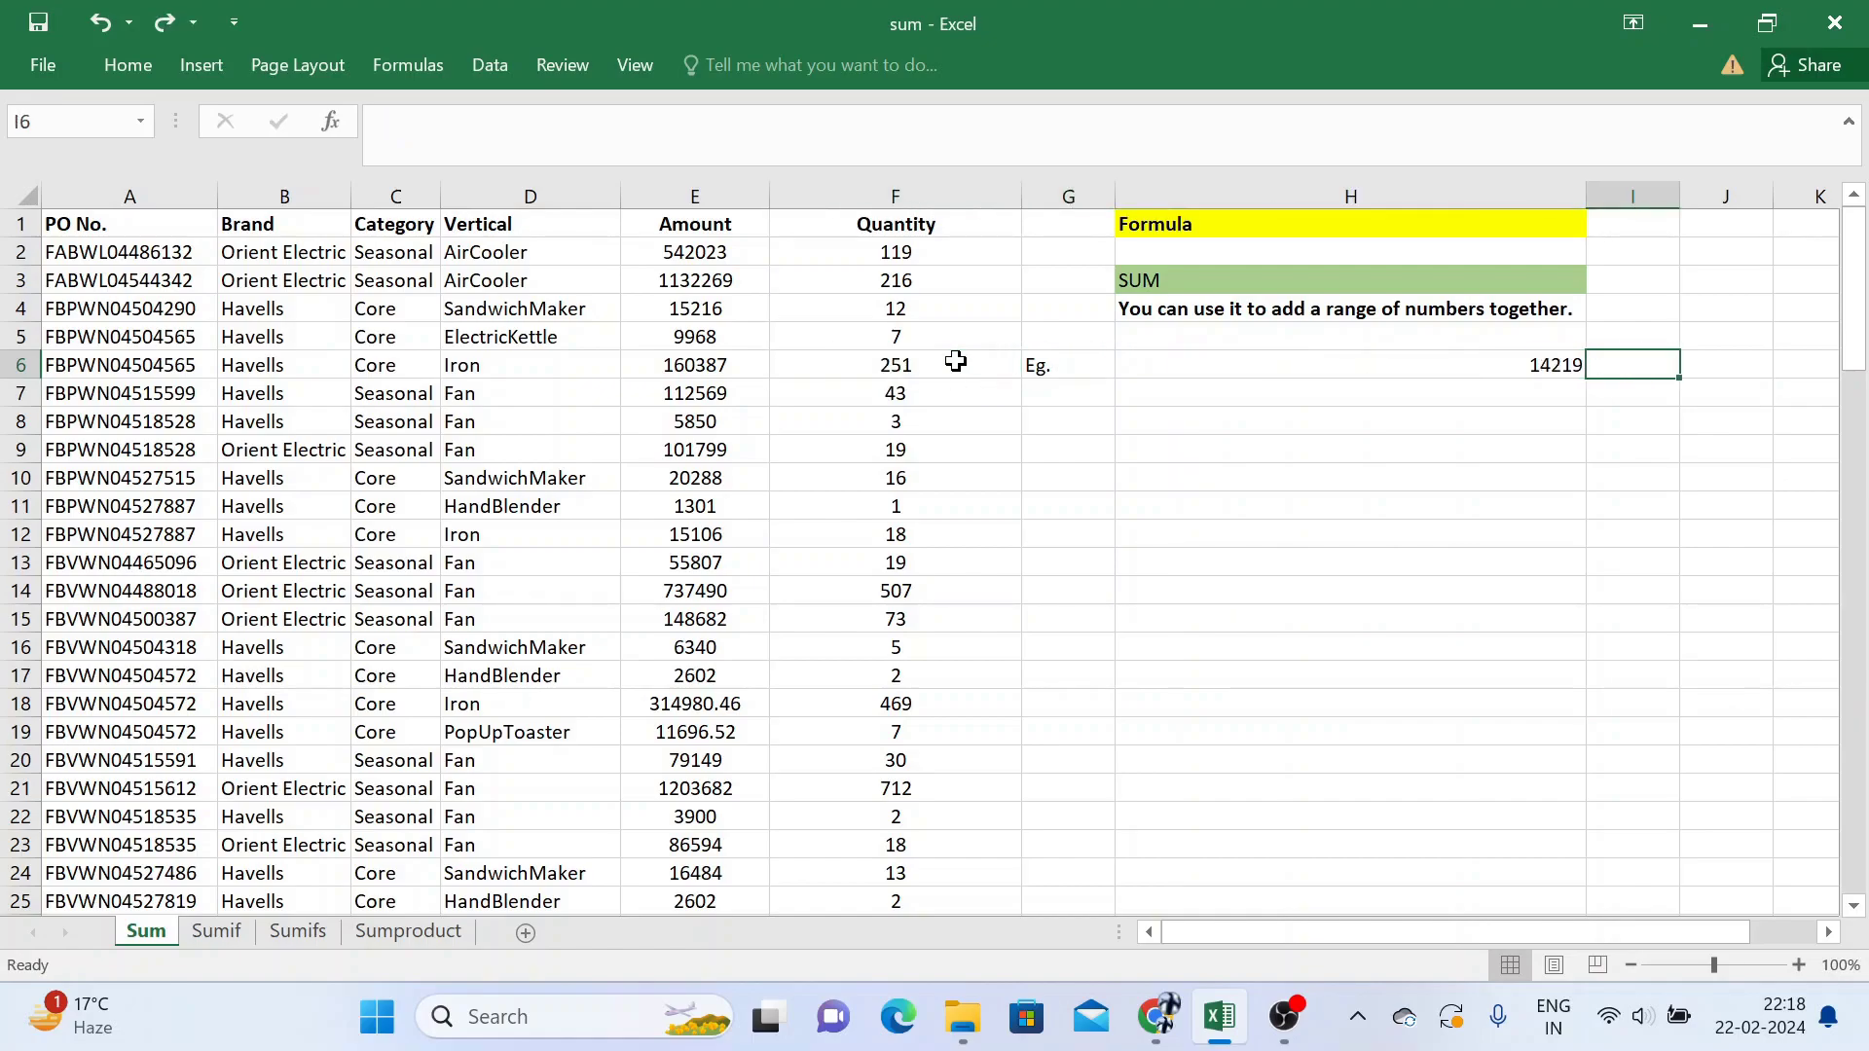
{"action": "key", "text": "Left"}
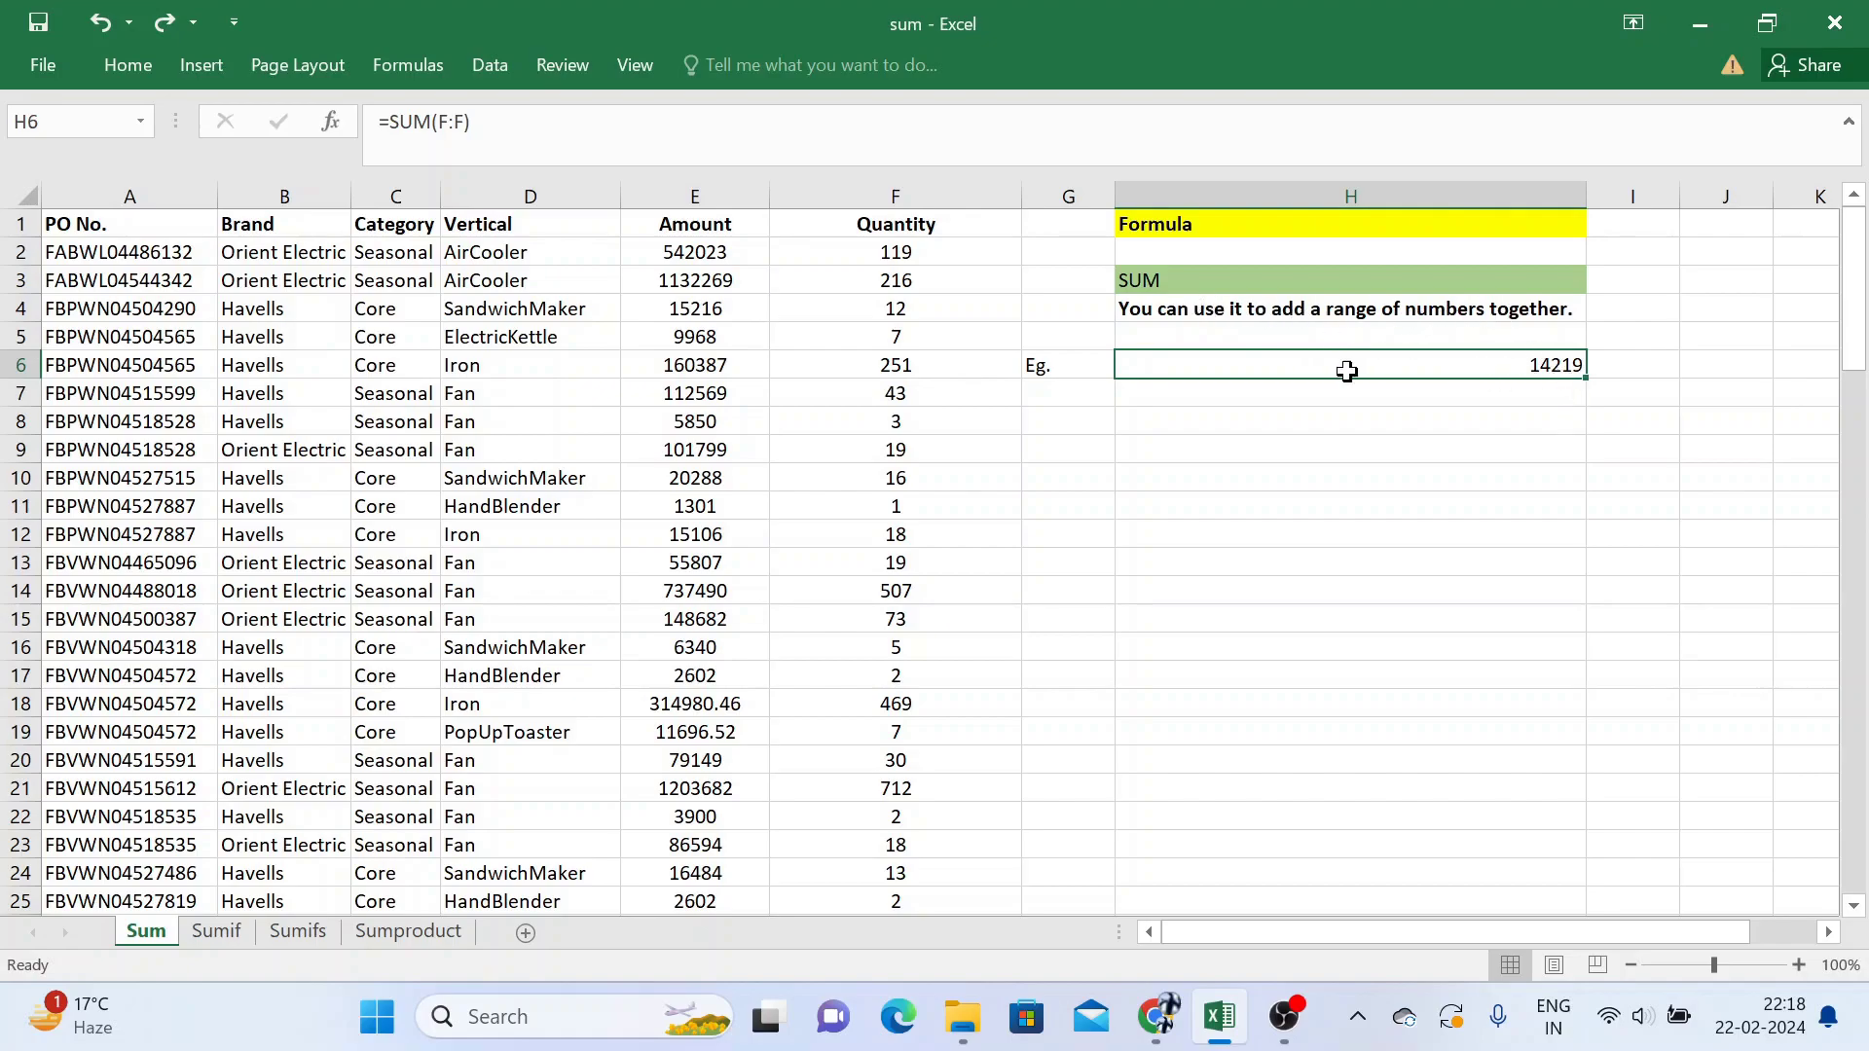
Step: Total the entire Amount column in cell H7 with the formula =SUM(E:E)
{"action": "left_click", "coordinate": [706, 175]}
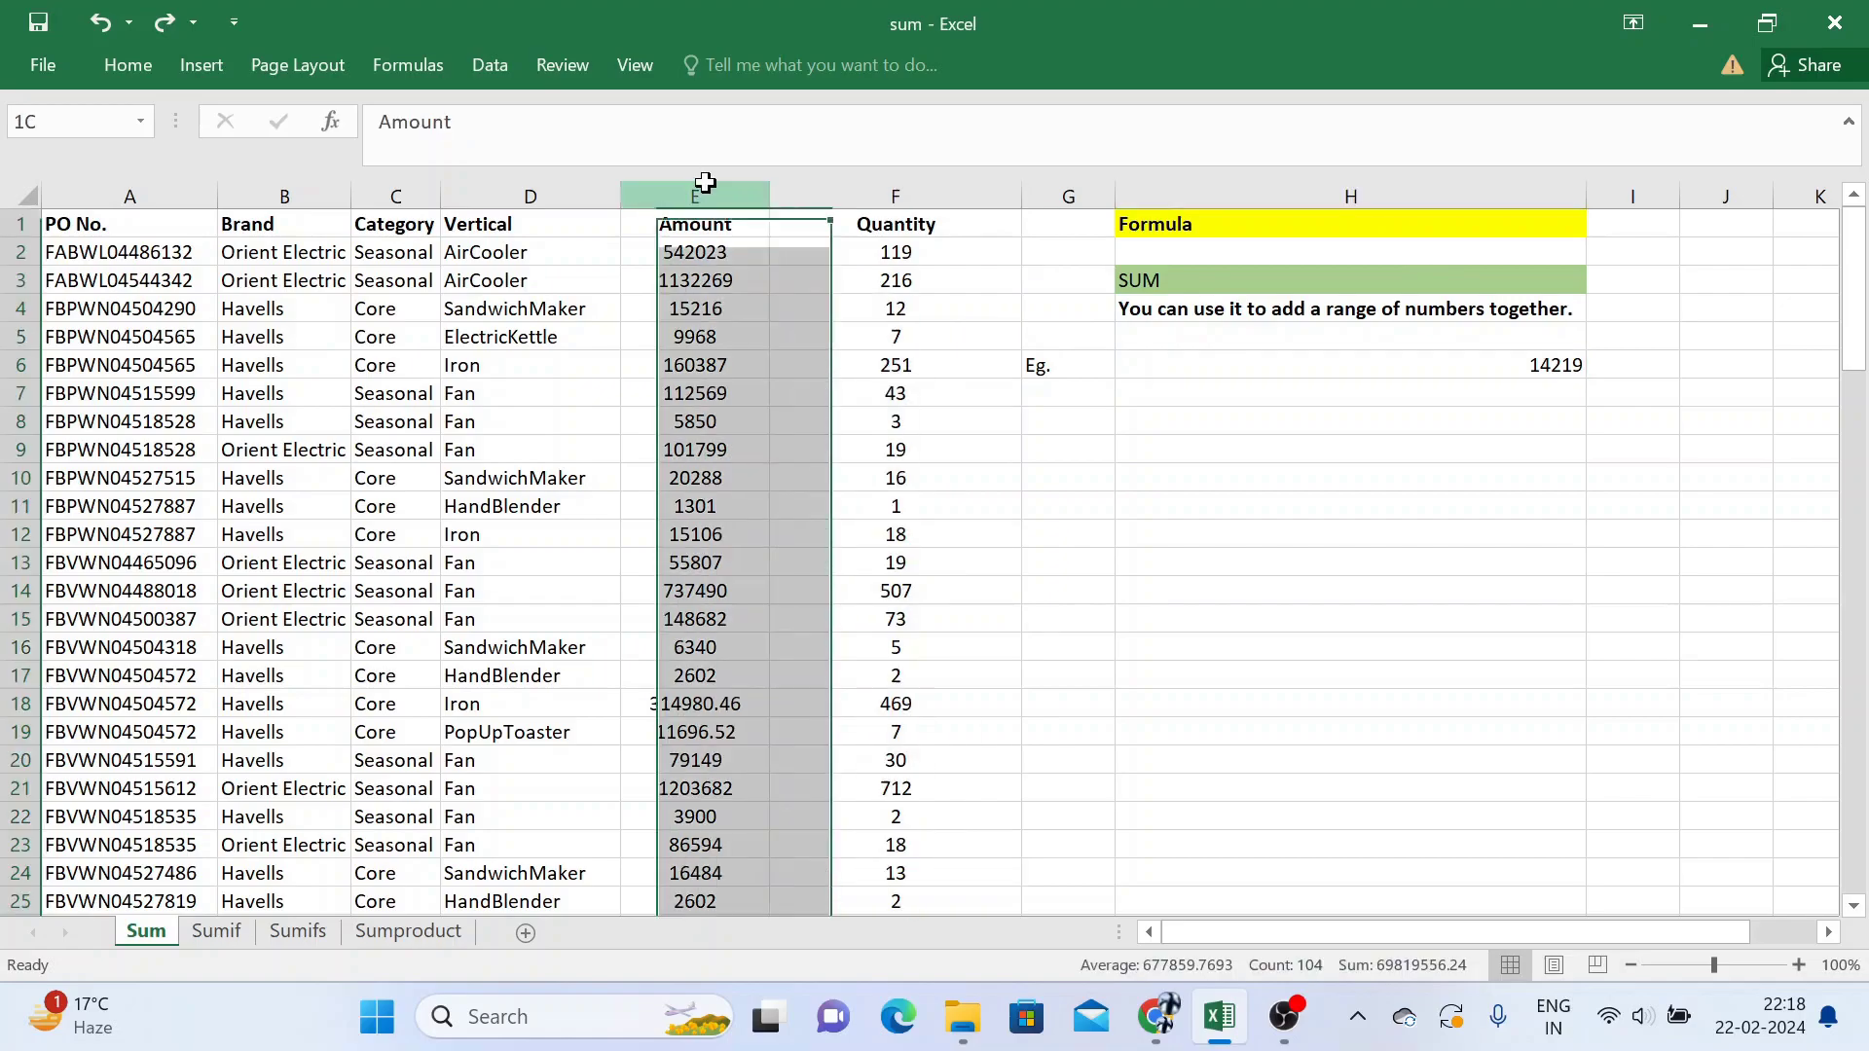
{"action": "left_click", "coordinate": [1251, 399]}
{"action": "type", "text": "=sum"}
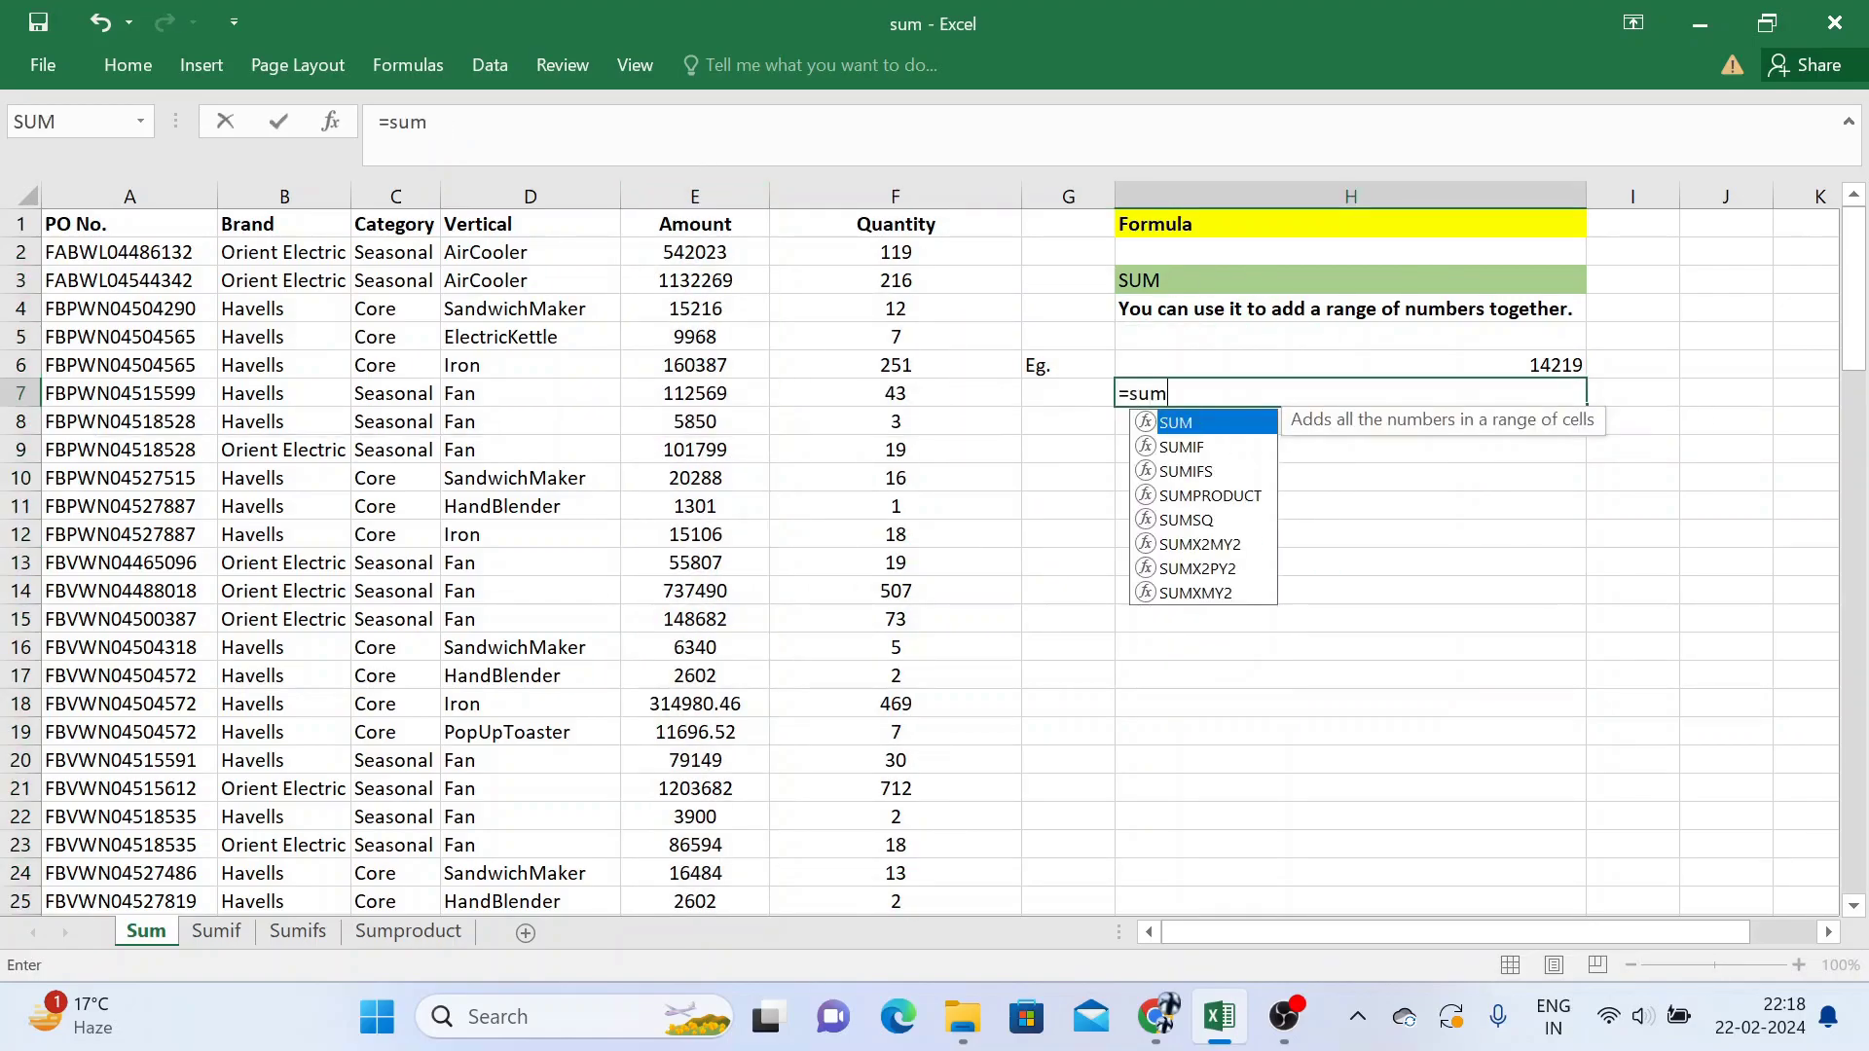
{"action": "key", "text": "Tab"}
{"action": "key", "text": "Left"}
{"action": "key", "text": "Left"}
{"action": "key", "text": "Left"}
{"action": "key", "text": "Left"}
{"action": "key", "text": "Right"}
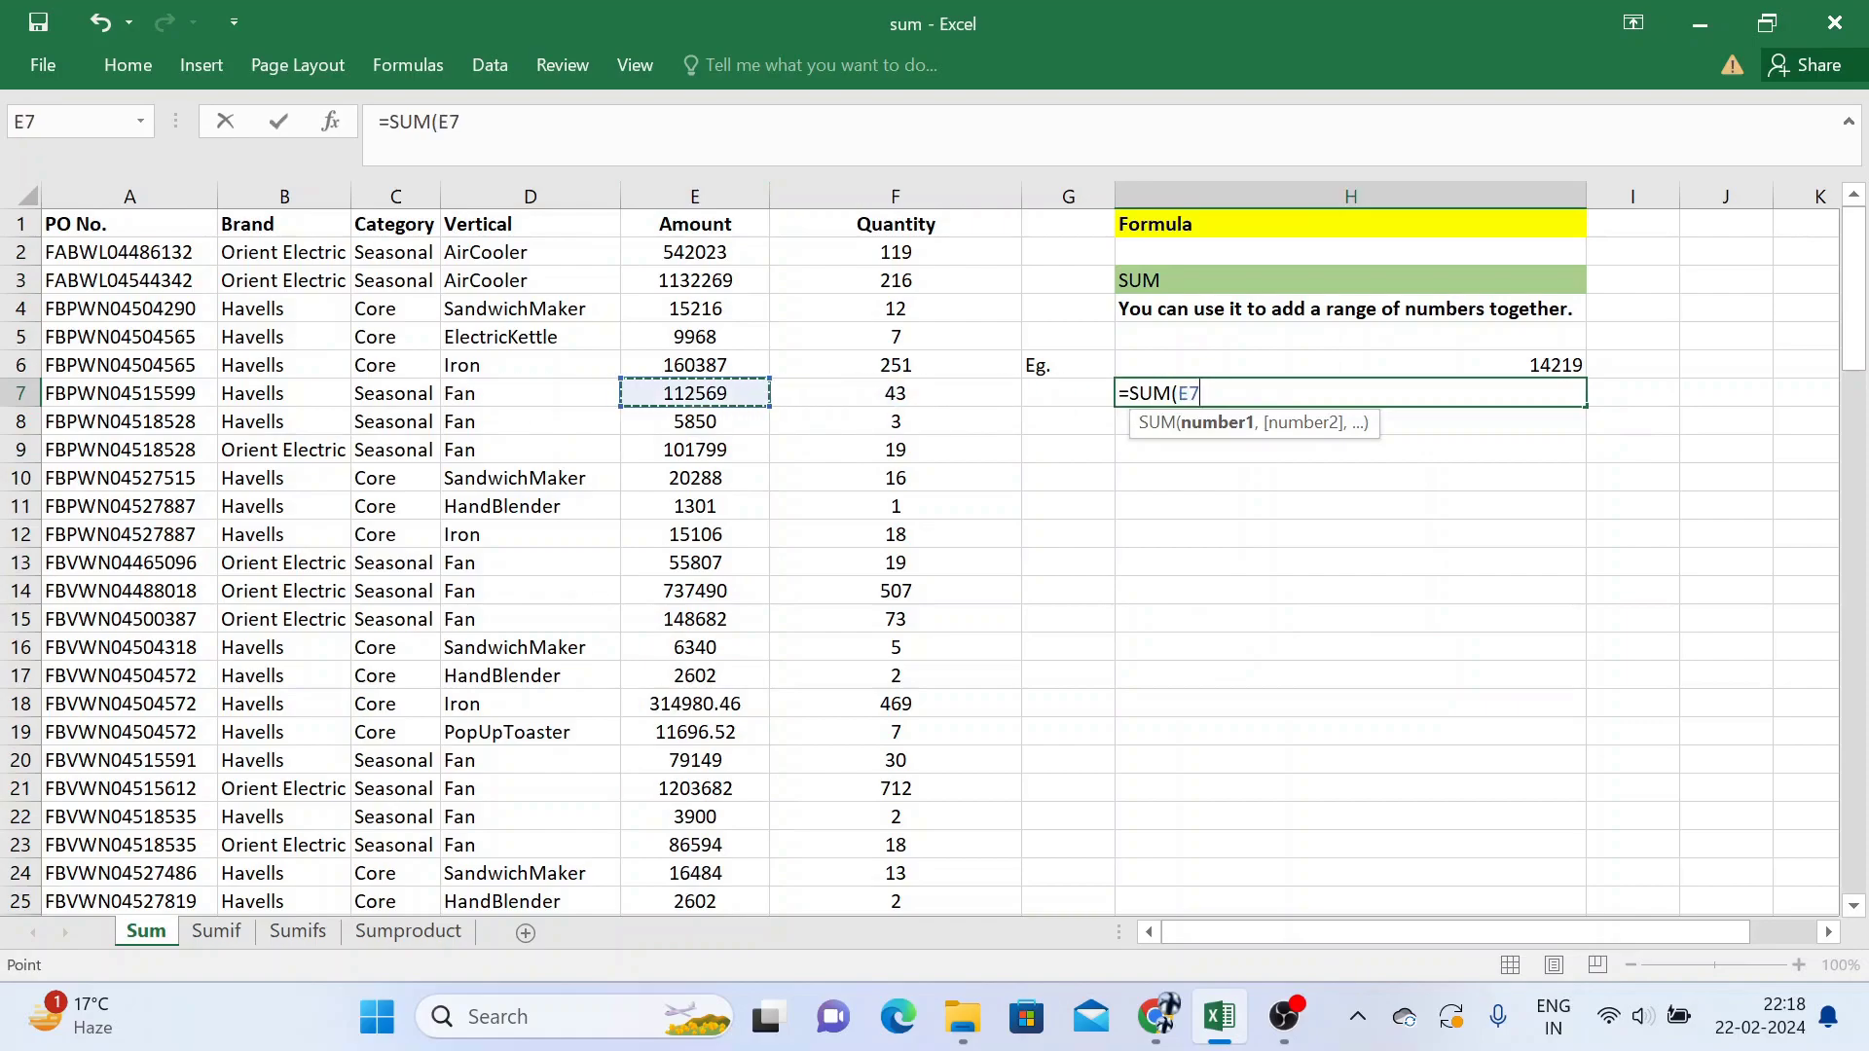
{"action": "key", "text": "ctrl+space"}
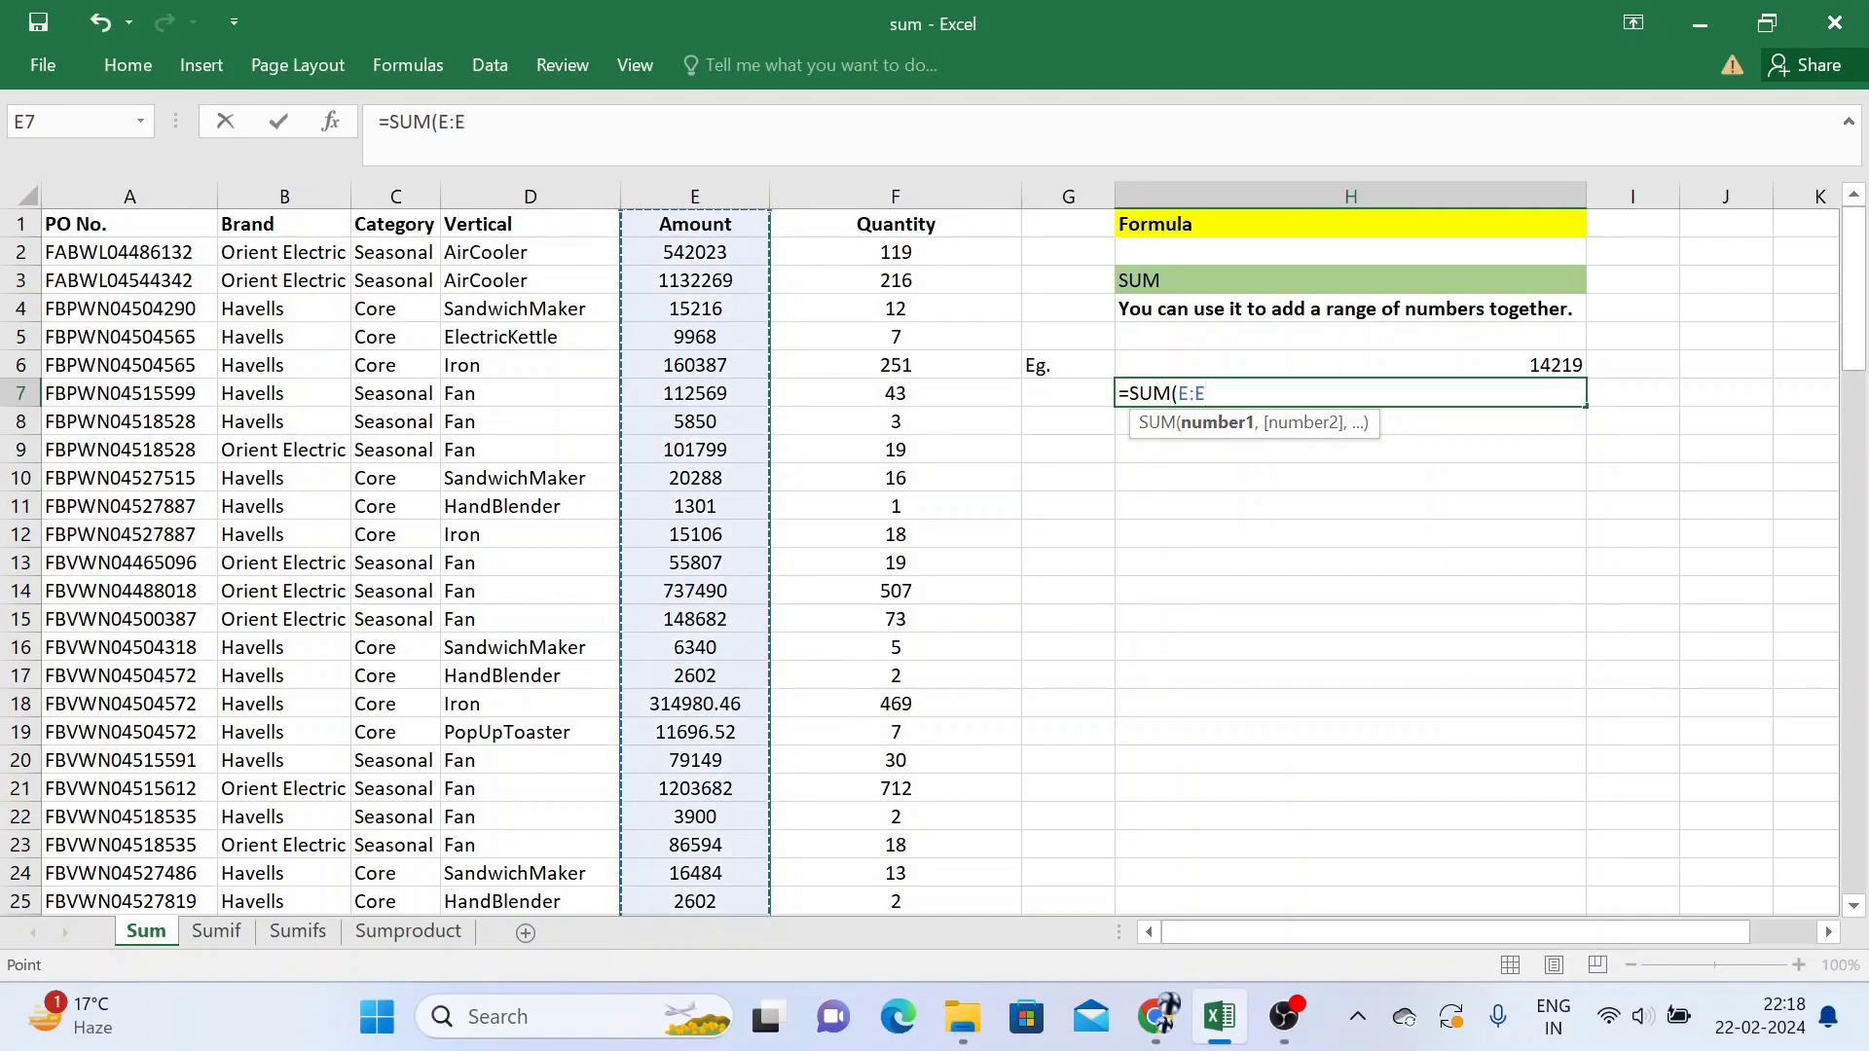
{"action": "type", "text": ")"}
{"action": "key", "text": "Return"}
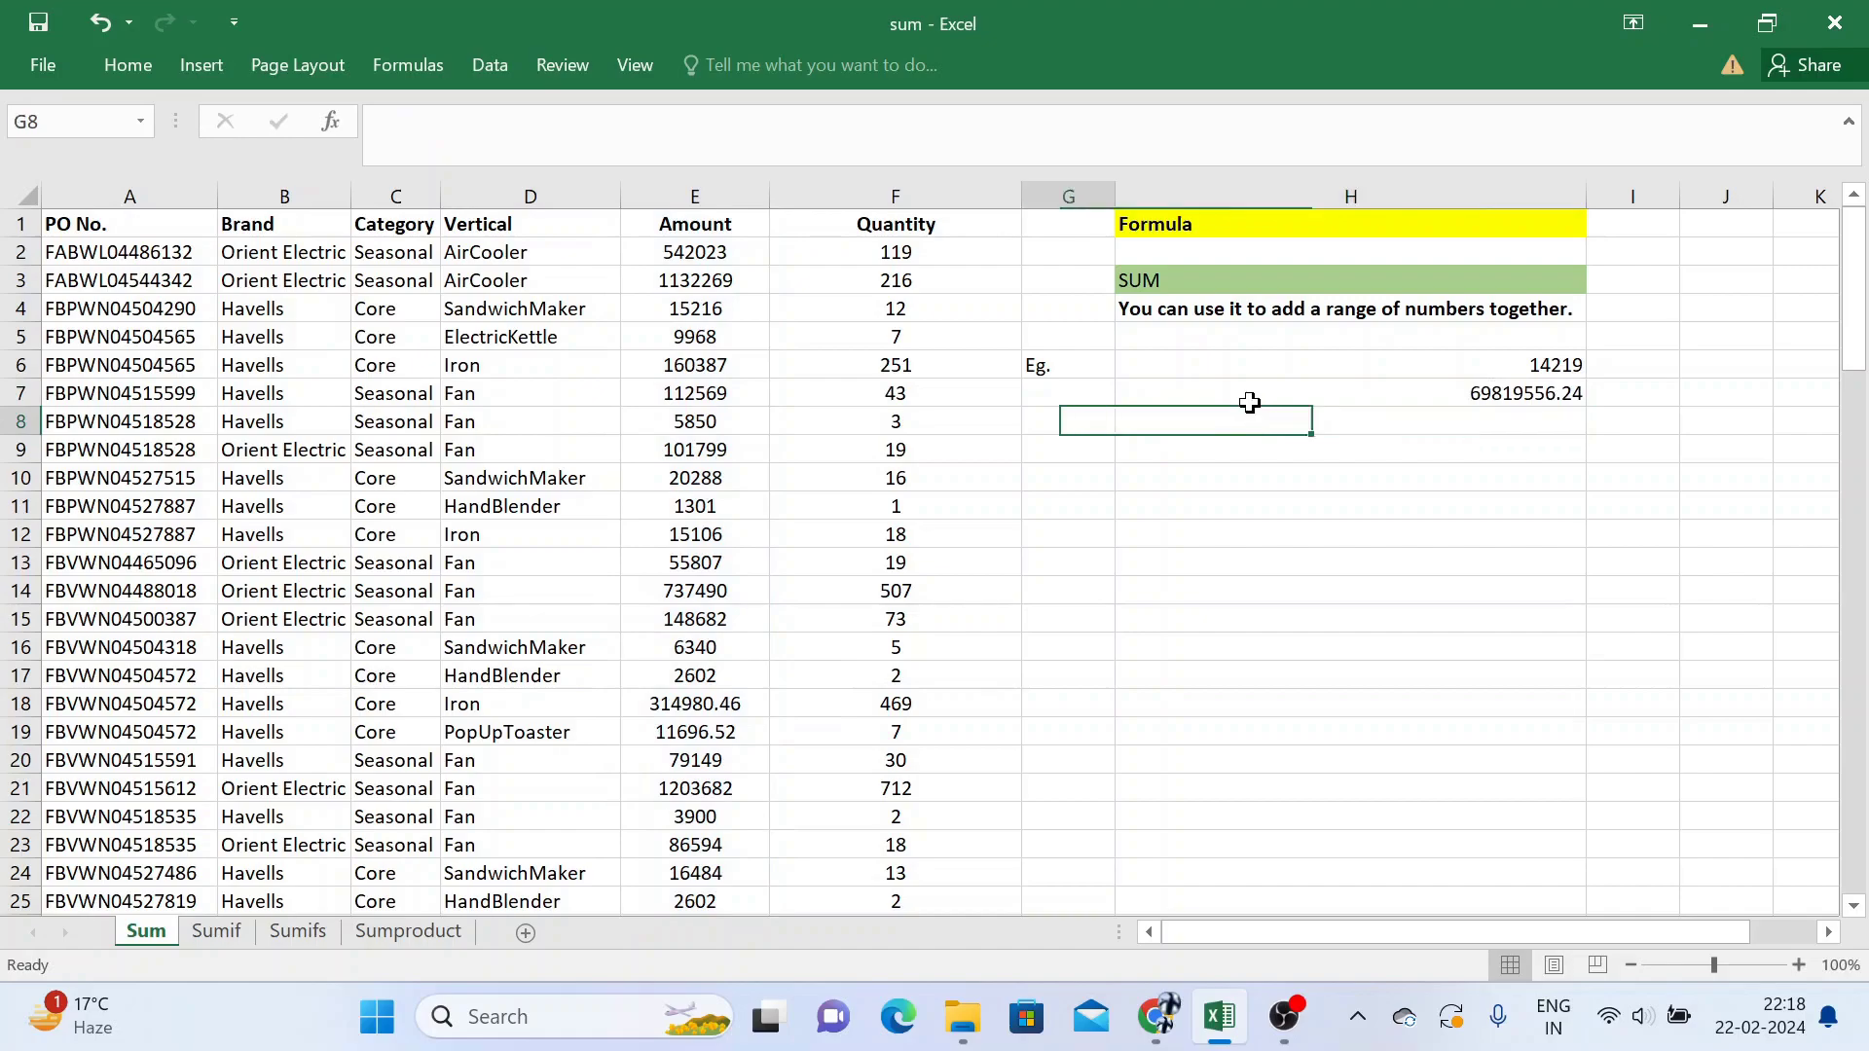
Step: Replace the formula in H7 with =SUM($F$2:$F$7) to add only the first six quantities using absolute references
{"action": "left_click", "coordinate": [1250, 402]}
{"action": "type", "text": "=sum"}
{"action": "key", "text": "Tab"}
{"action": "key", "text": "Left"}
{"action": "key", "text": "Left"}
{"action": "key", "text": "Up"}
{"action": "key", "text": "Up"}
{"action": "key", "text": "Up"}
{"action": "key", "text": "Up"}
{"action": "key", "text": "Up"}
{"action": "key", "text": "shift+Down"}
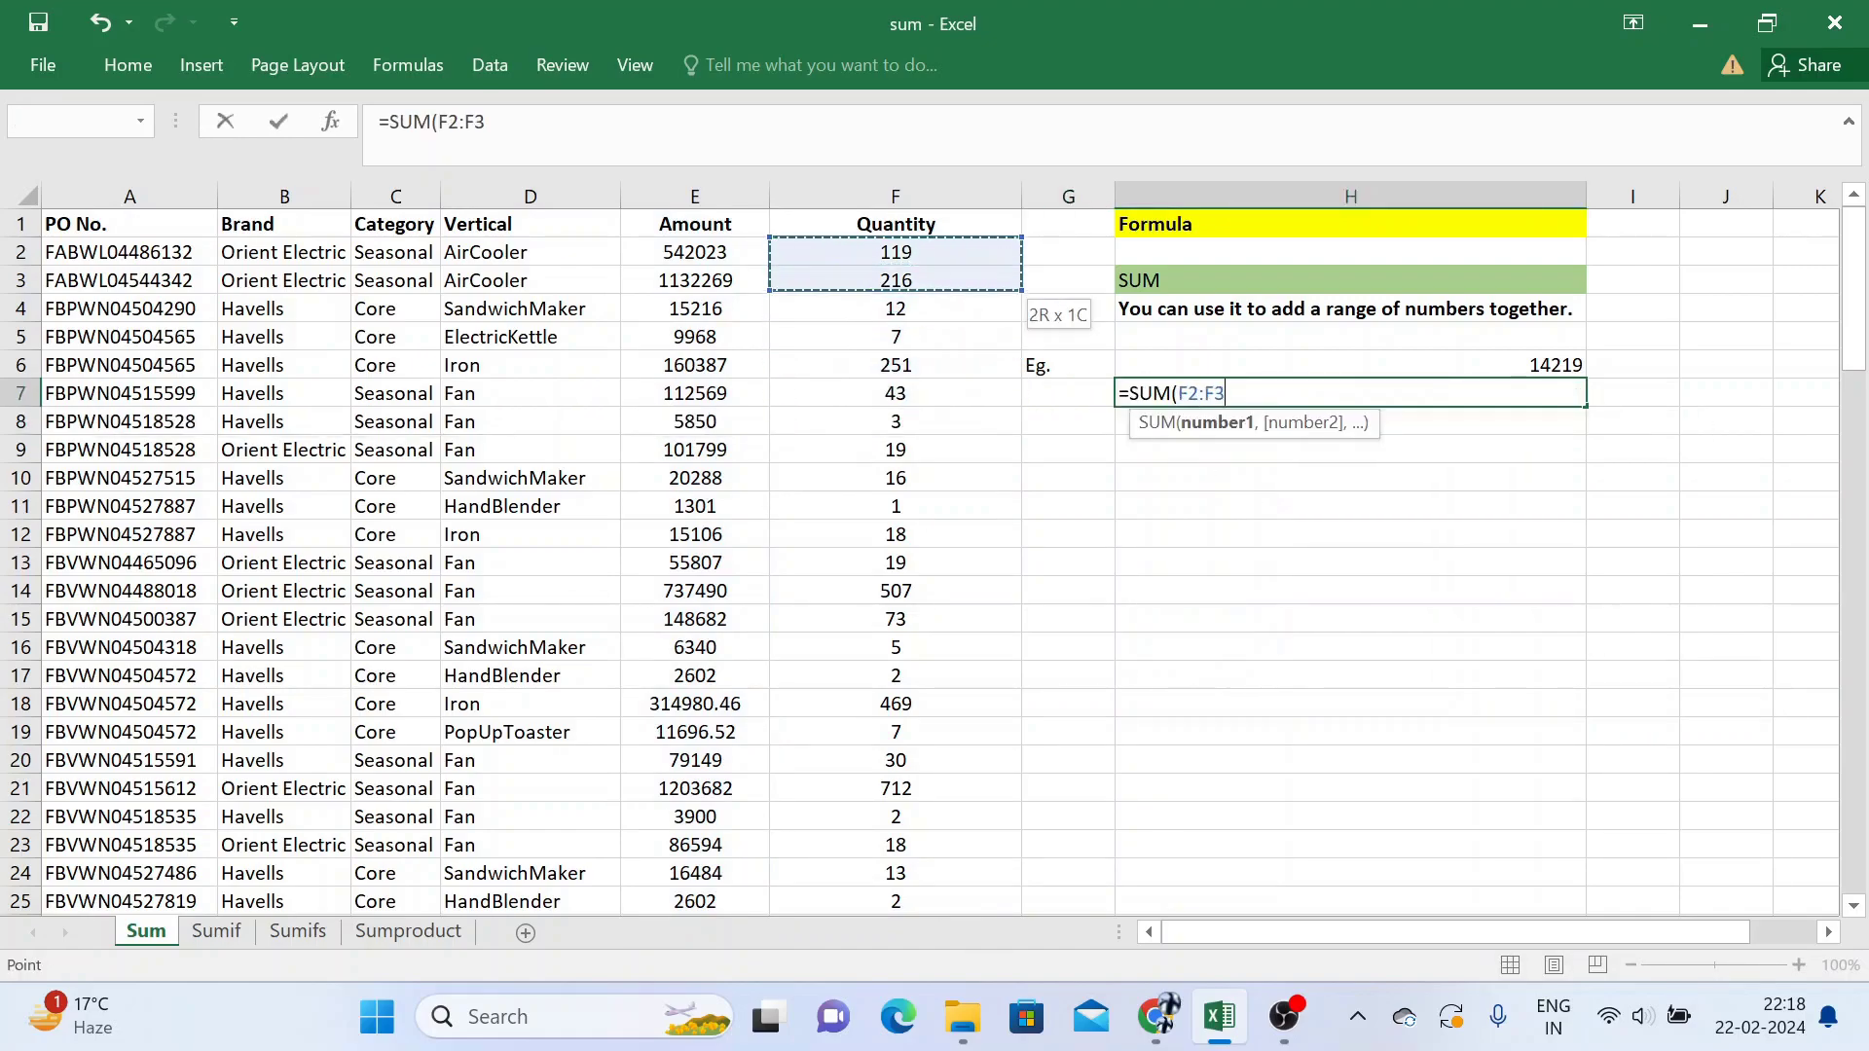
{"action": "key", "text": "shift+Down"}
{"action": "key", "text": "shift+Down"}
{"action": "key", "text": "shift+Down"}
{"action": "key", "text": "shift+Down"}
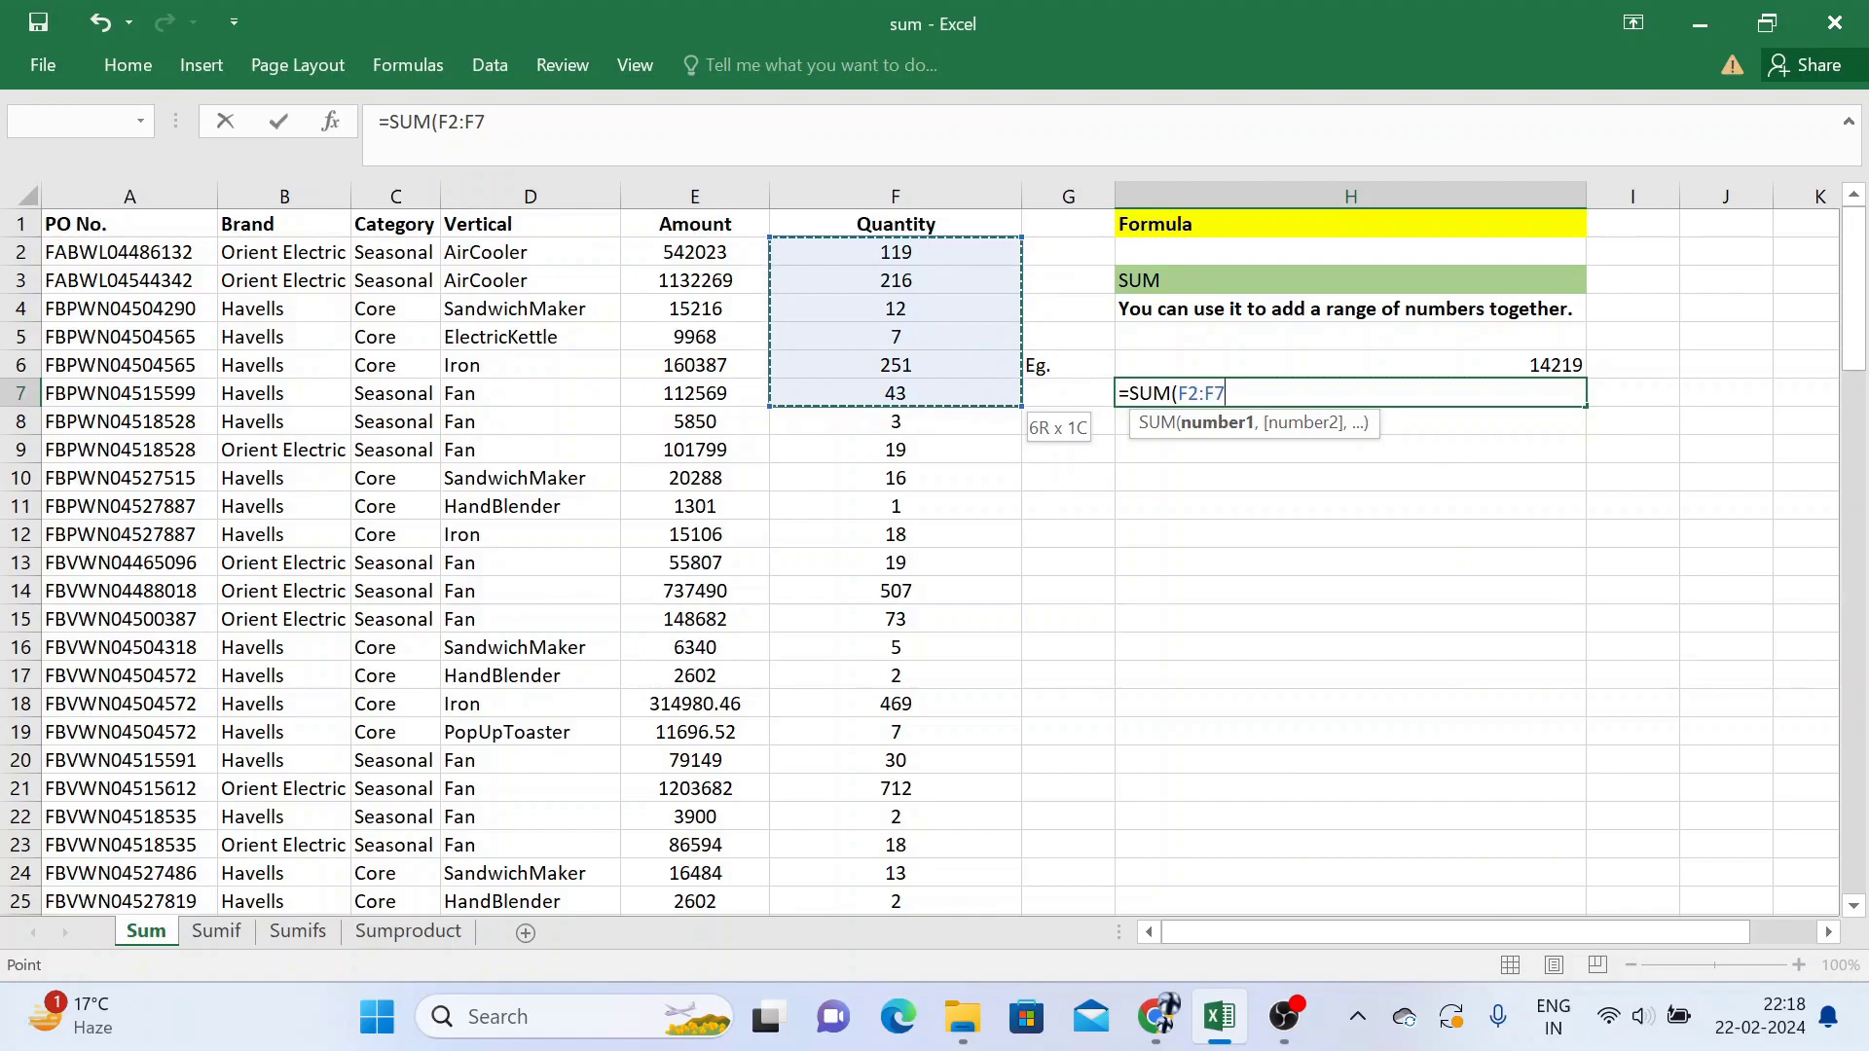
{"action": "key", "text": "F4"}
{"action": "type", "text": ")"}
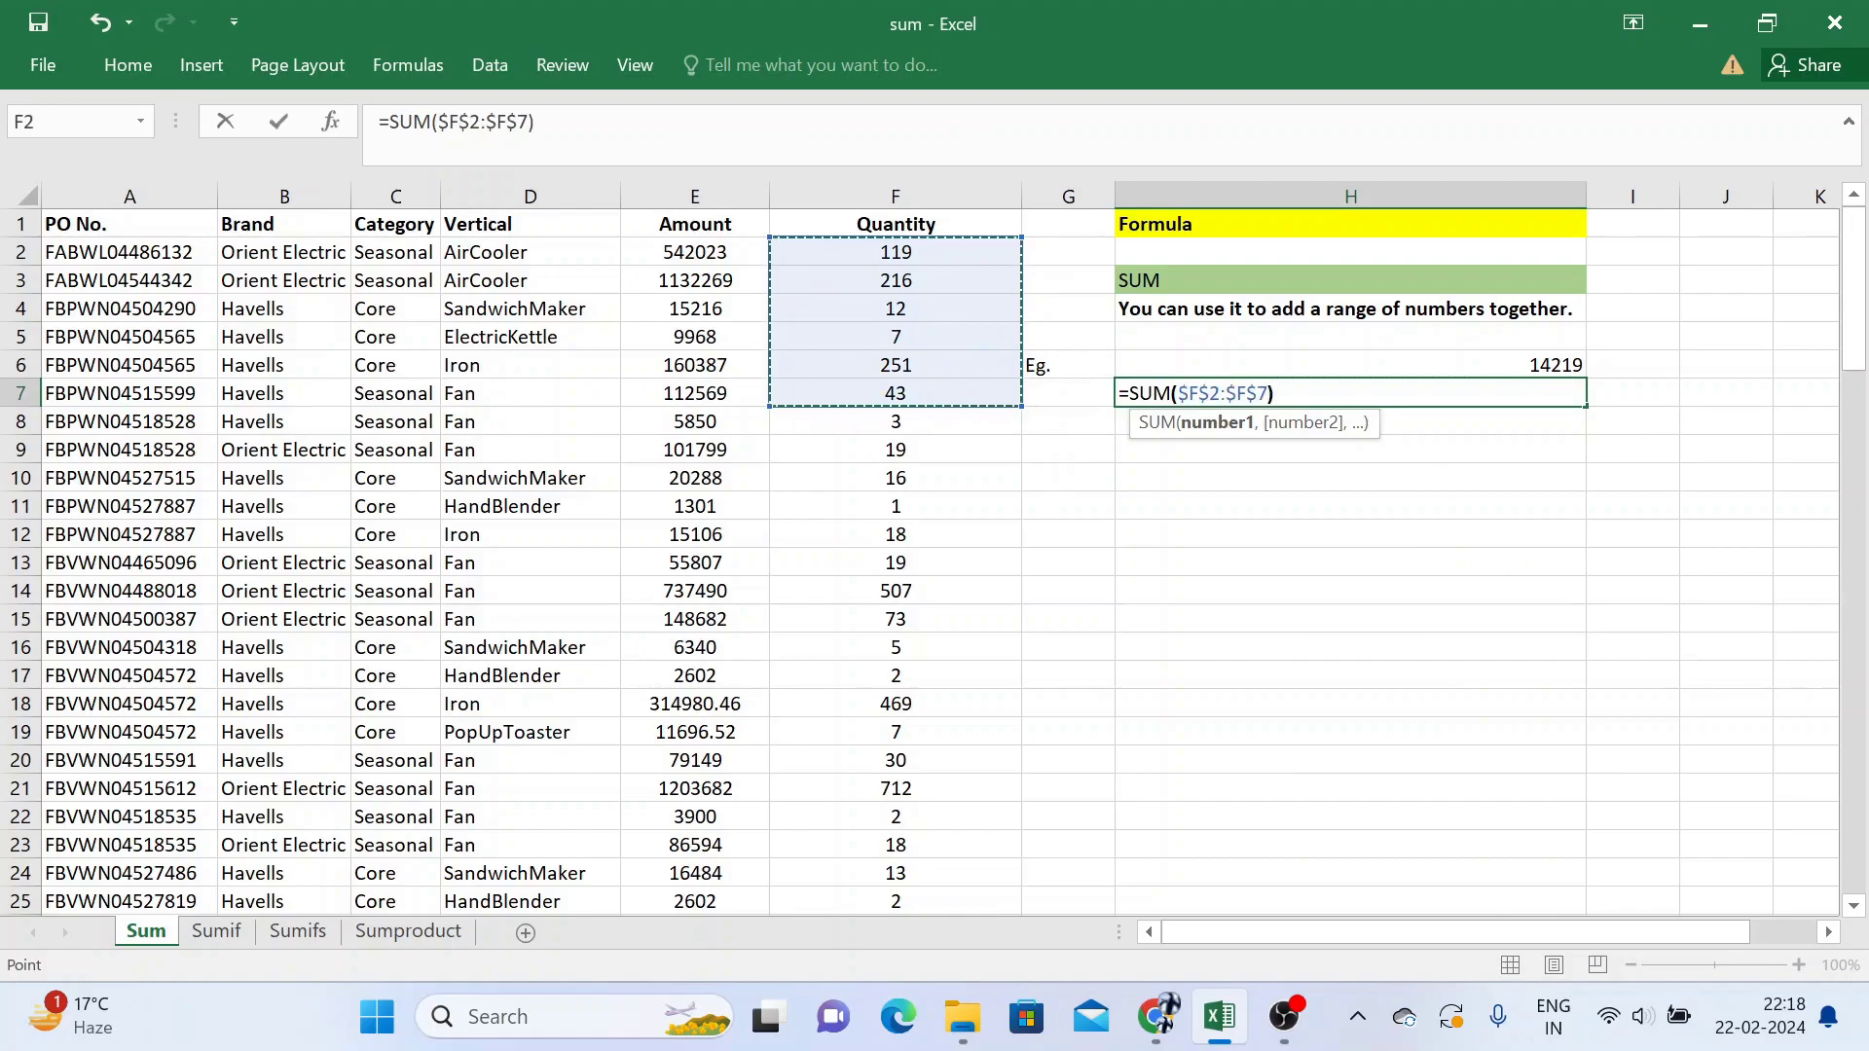
{"action": "key", "text": "Return"}
Step: Select quantities F2:F7 to check their sum against the result in H7, and return to the total in H6
{"action": "key", "text": "Up"}
{"action": "key", "text": "Left"}
{"action": "key", "text": "Left"}
{"action": "key", "text": "shift+Up"}
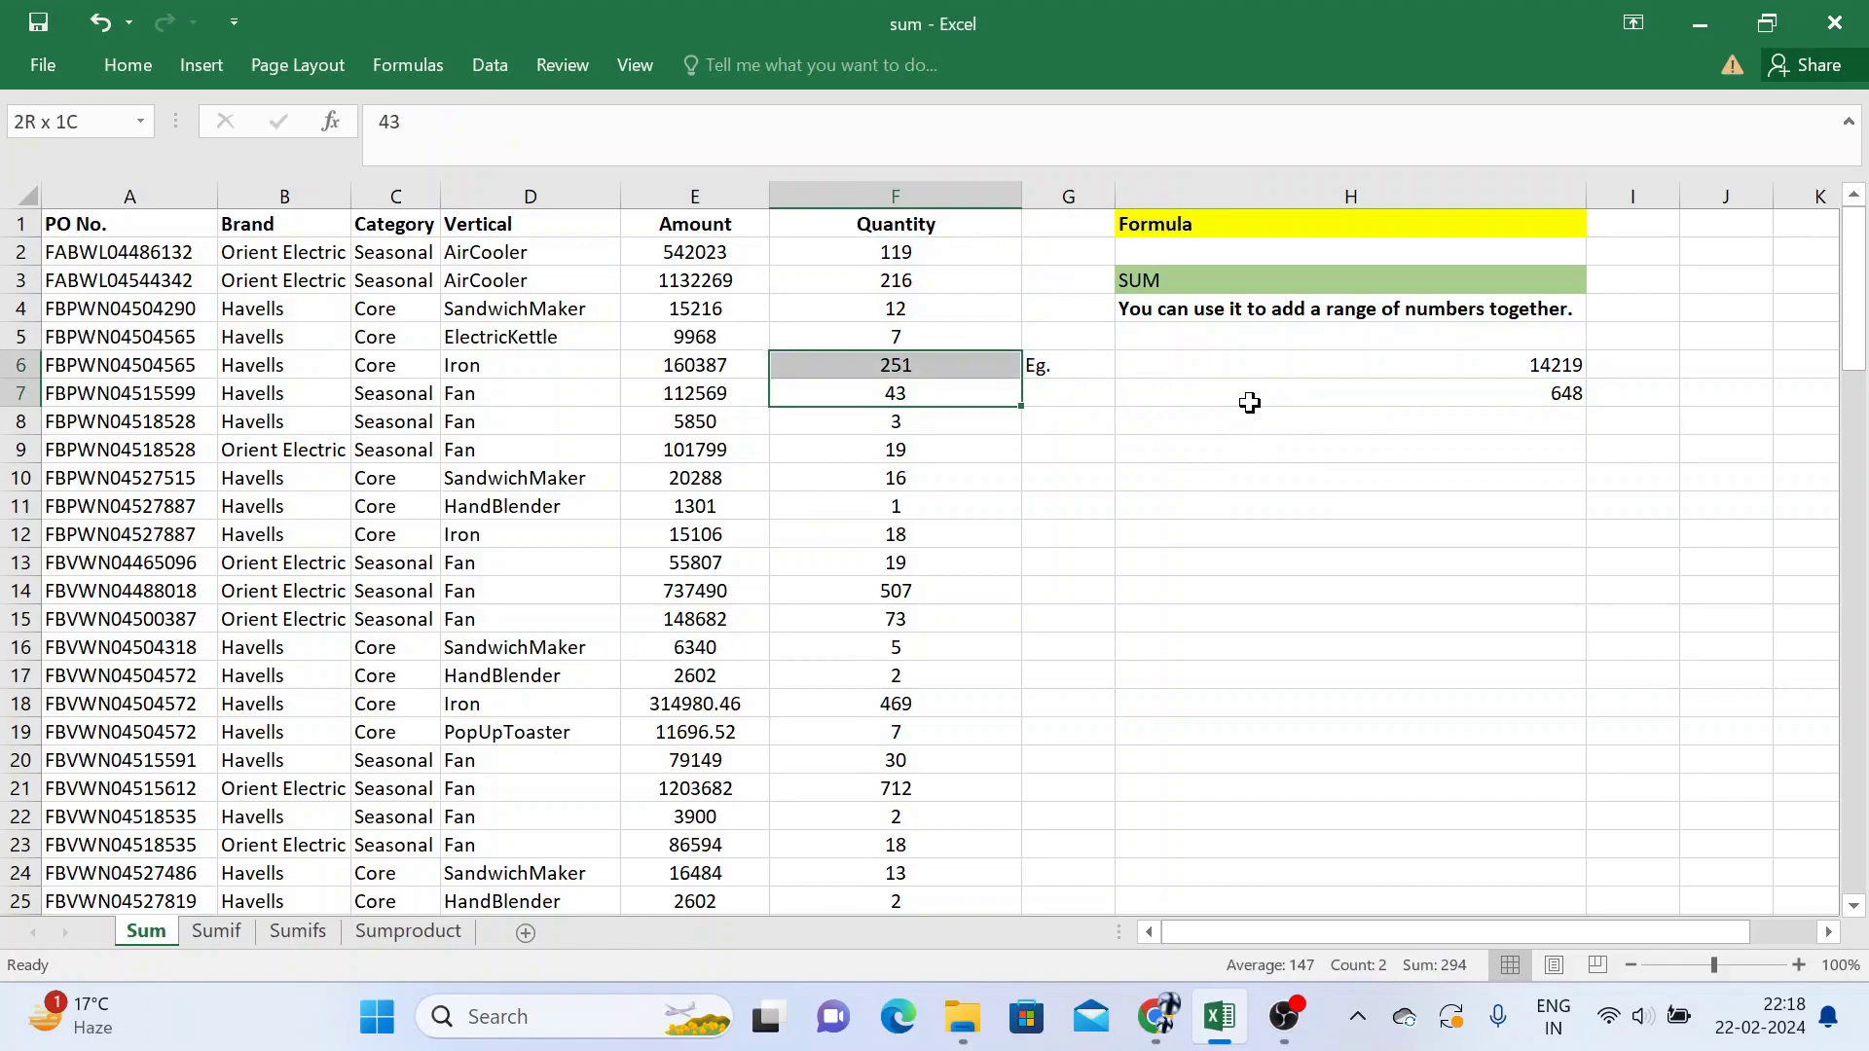
{"action": "key", "text": "shift+Up"}
{"action": "key", "text": "shift+Up"}
{"action": "key", "text": "shift+Up"}
{"action": "key", "text": "shift+Up"}
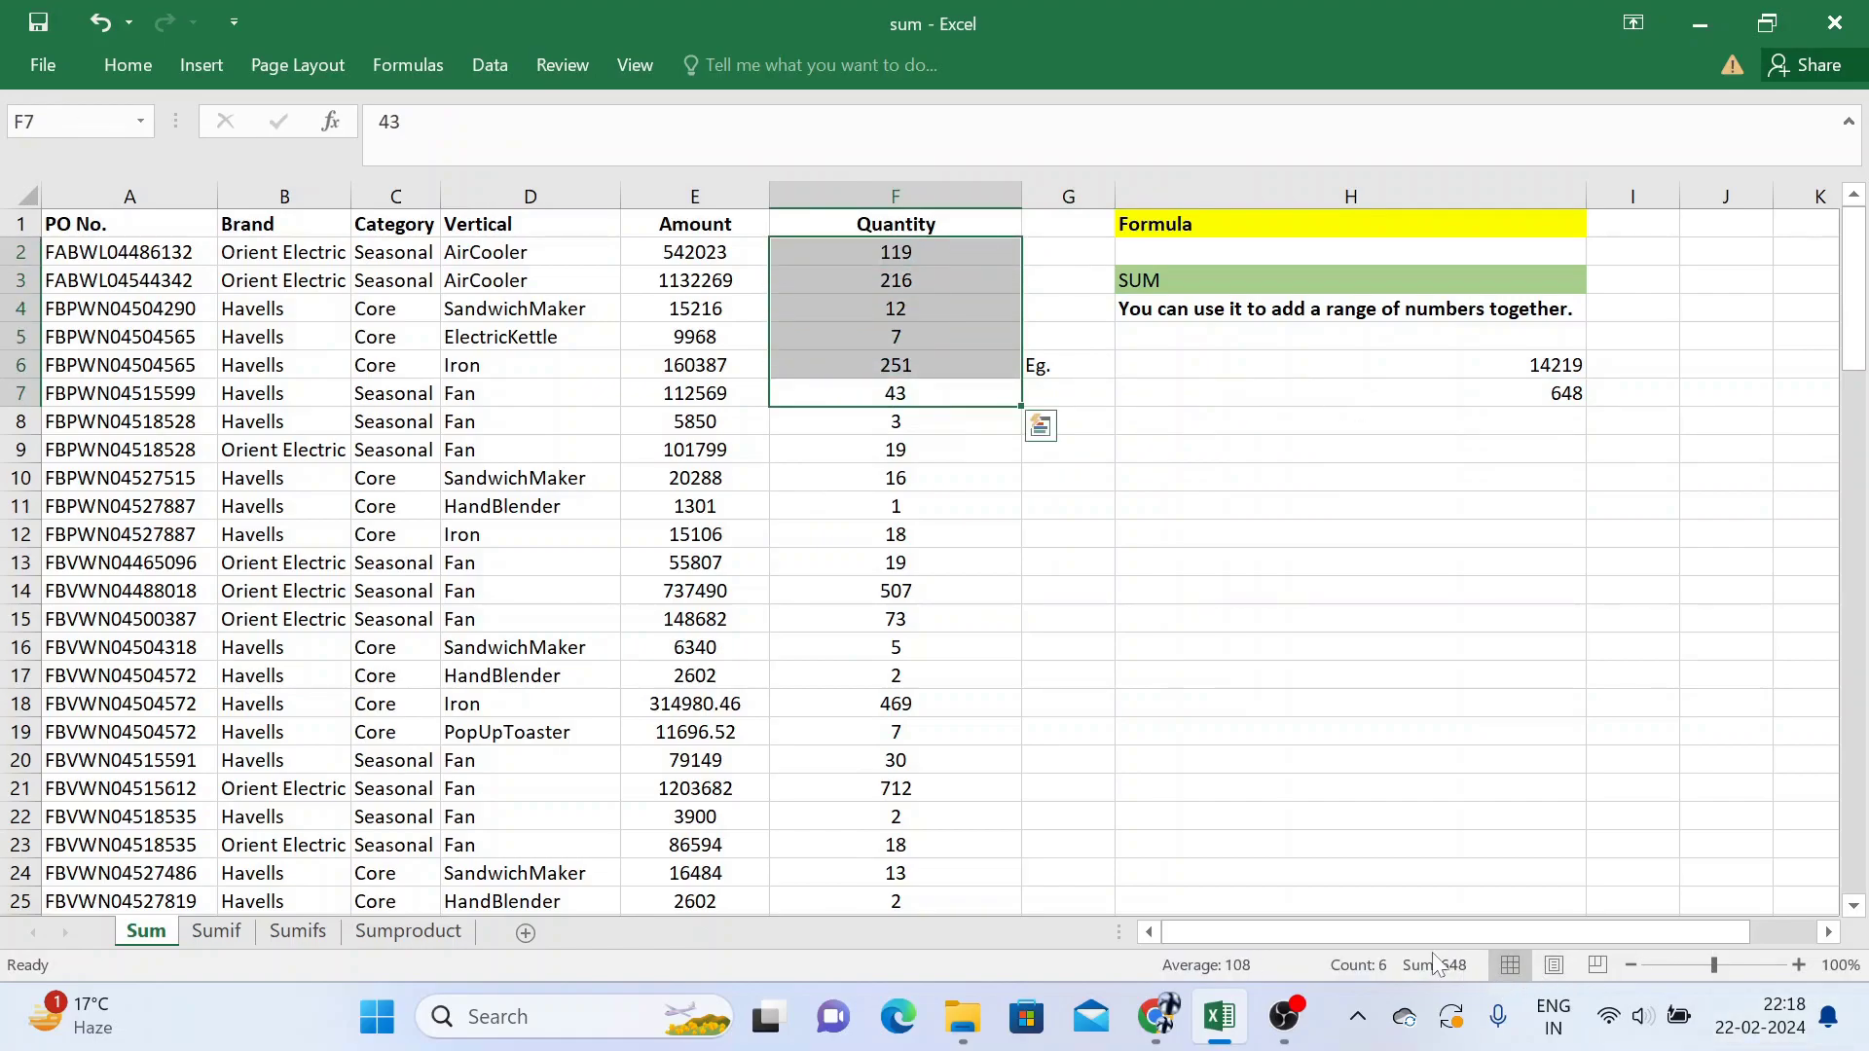
{"action": "left_click", "coordinate": [1332, 363]}
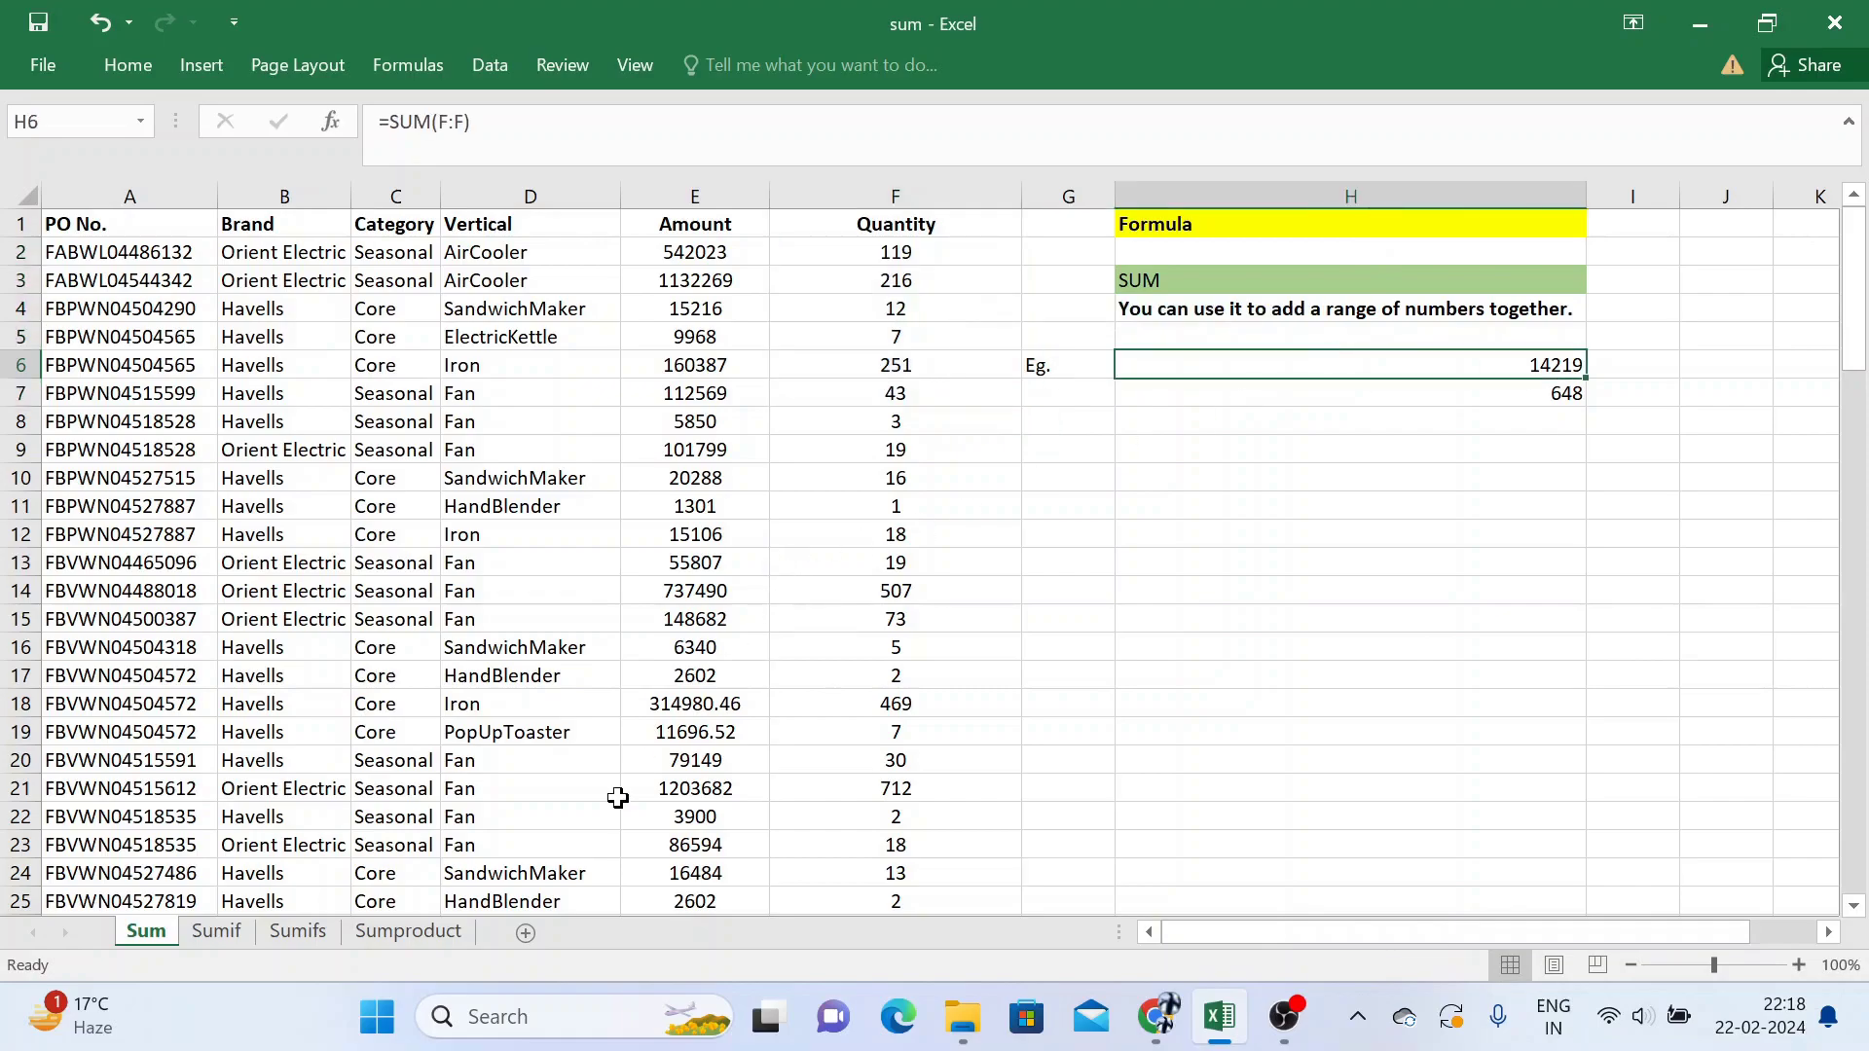
Step: Switch to the Sumif sheet and enter Havells as the brand criterion in cell G11
{"action": "left_click", "coordinate": [246, 931]}
{"action": "left_click", "coordinate": [1236, 338]}
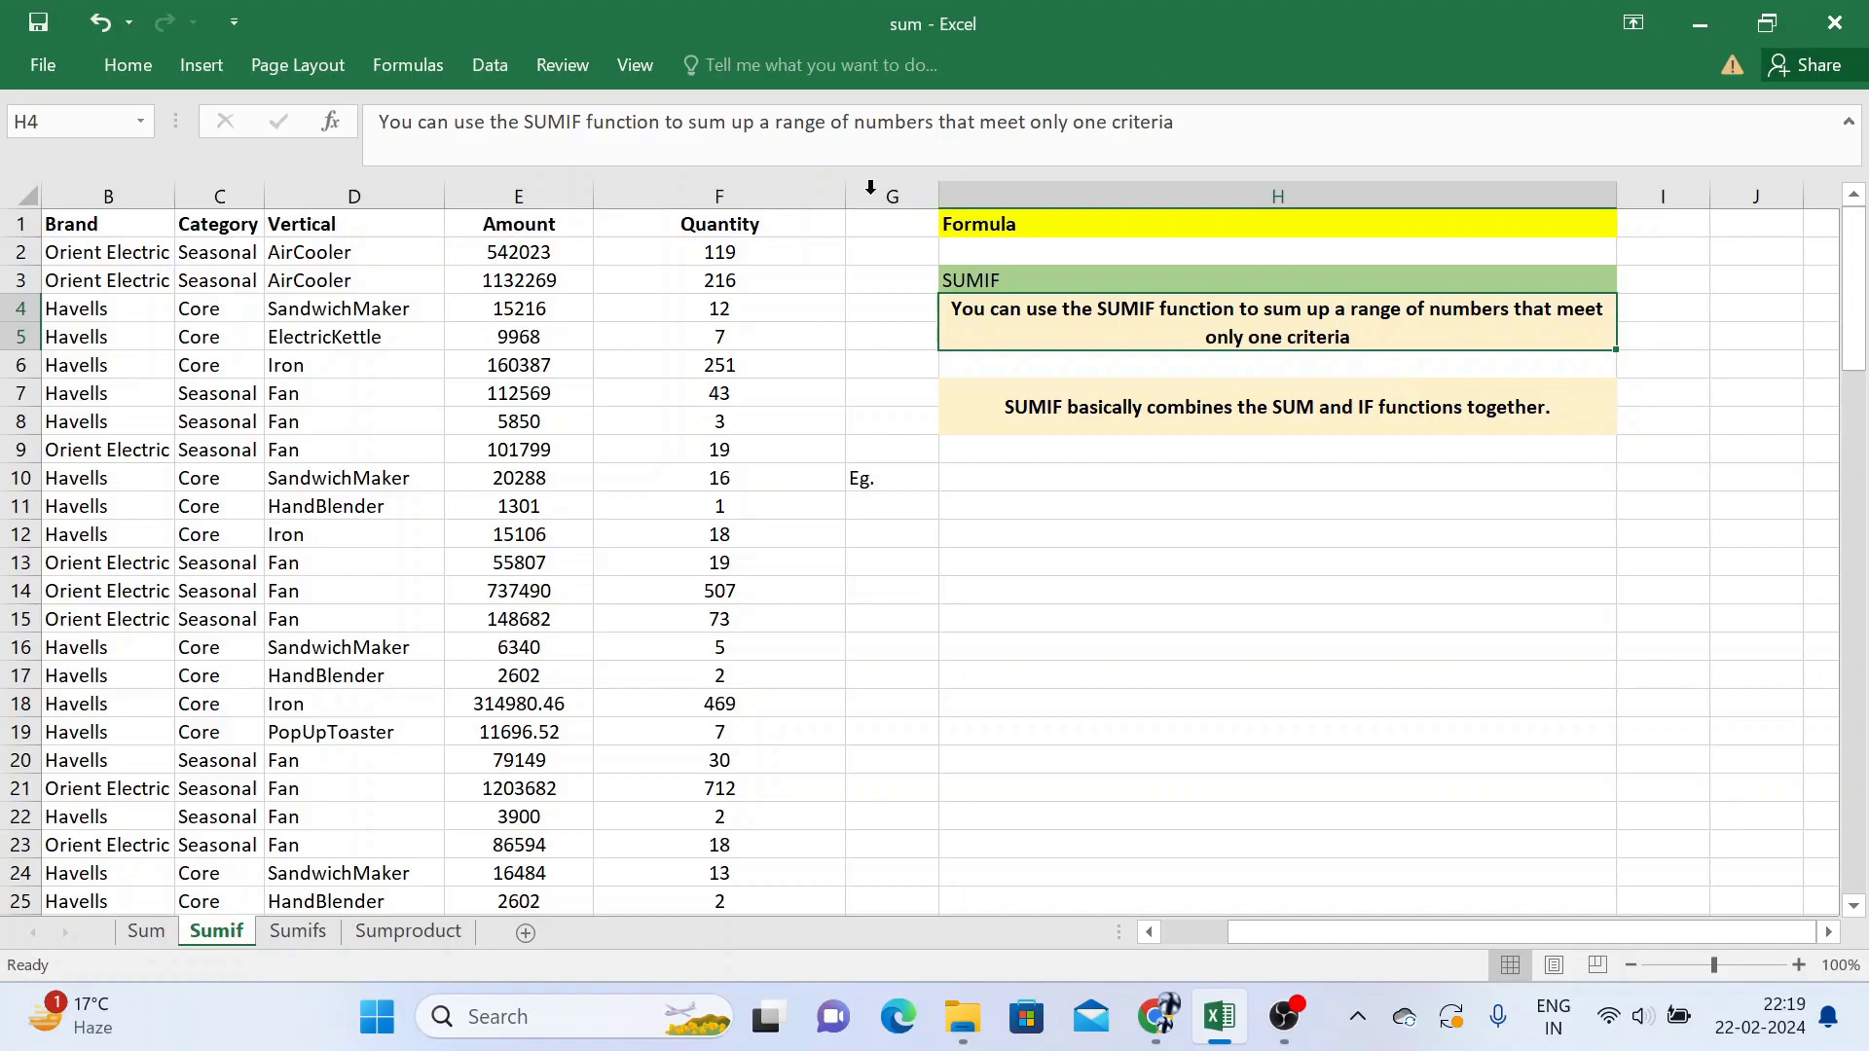
{"action": "left_click", "coordinate": [762, 200]}
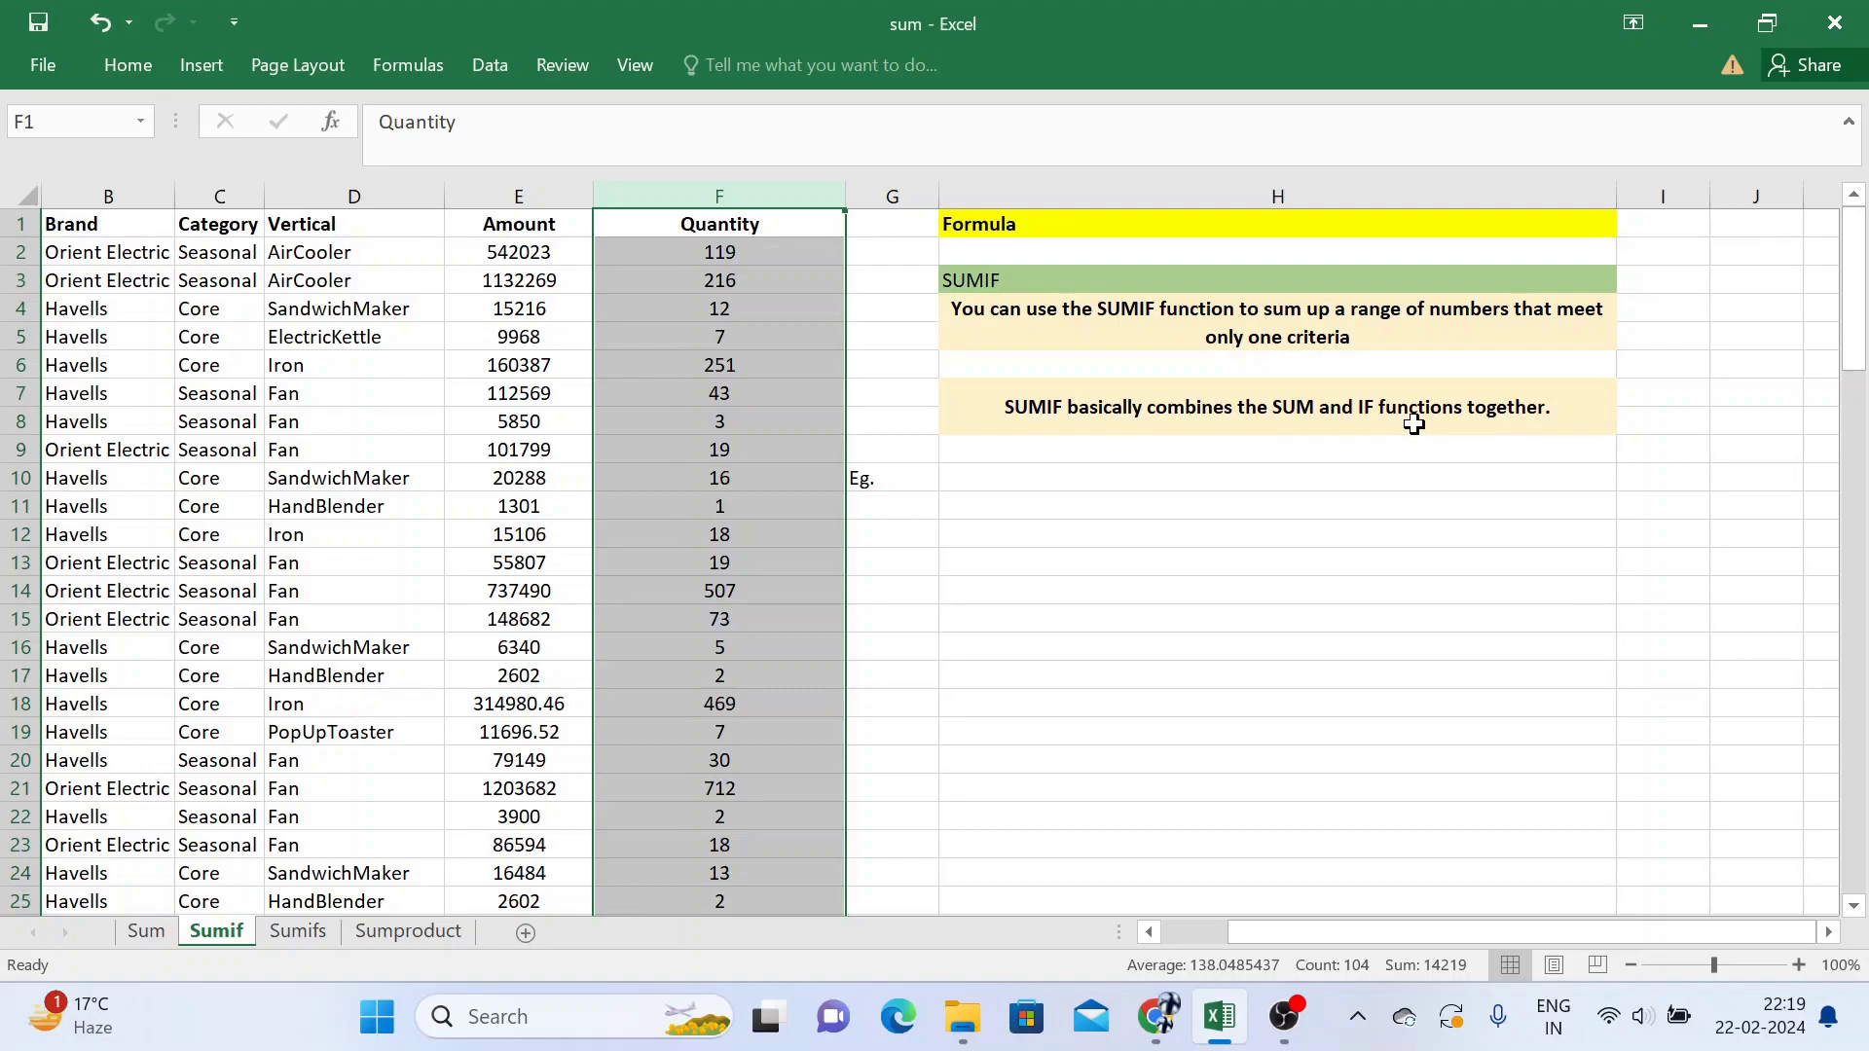
{"action": "left_click", "coordinate": [992, 323]}
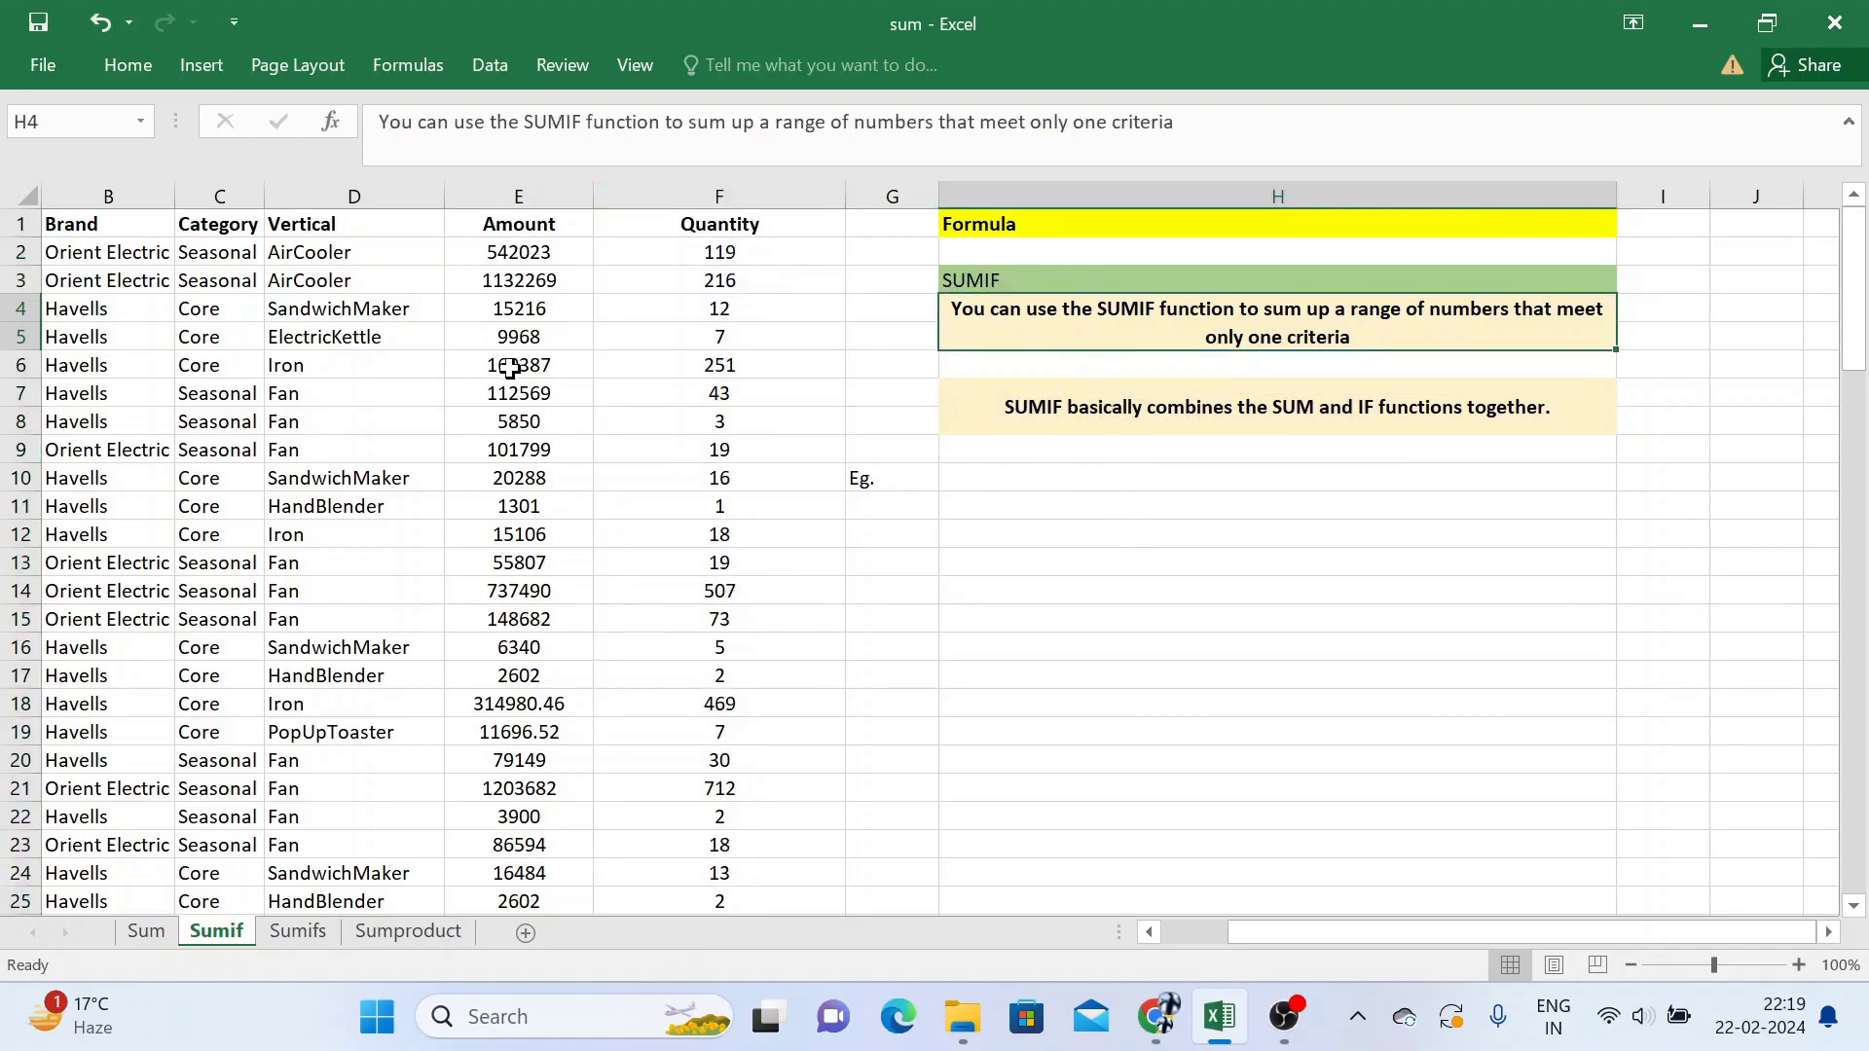
{"action": "left_click", "coordinate": [678, 187]}
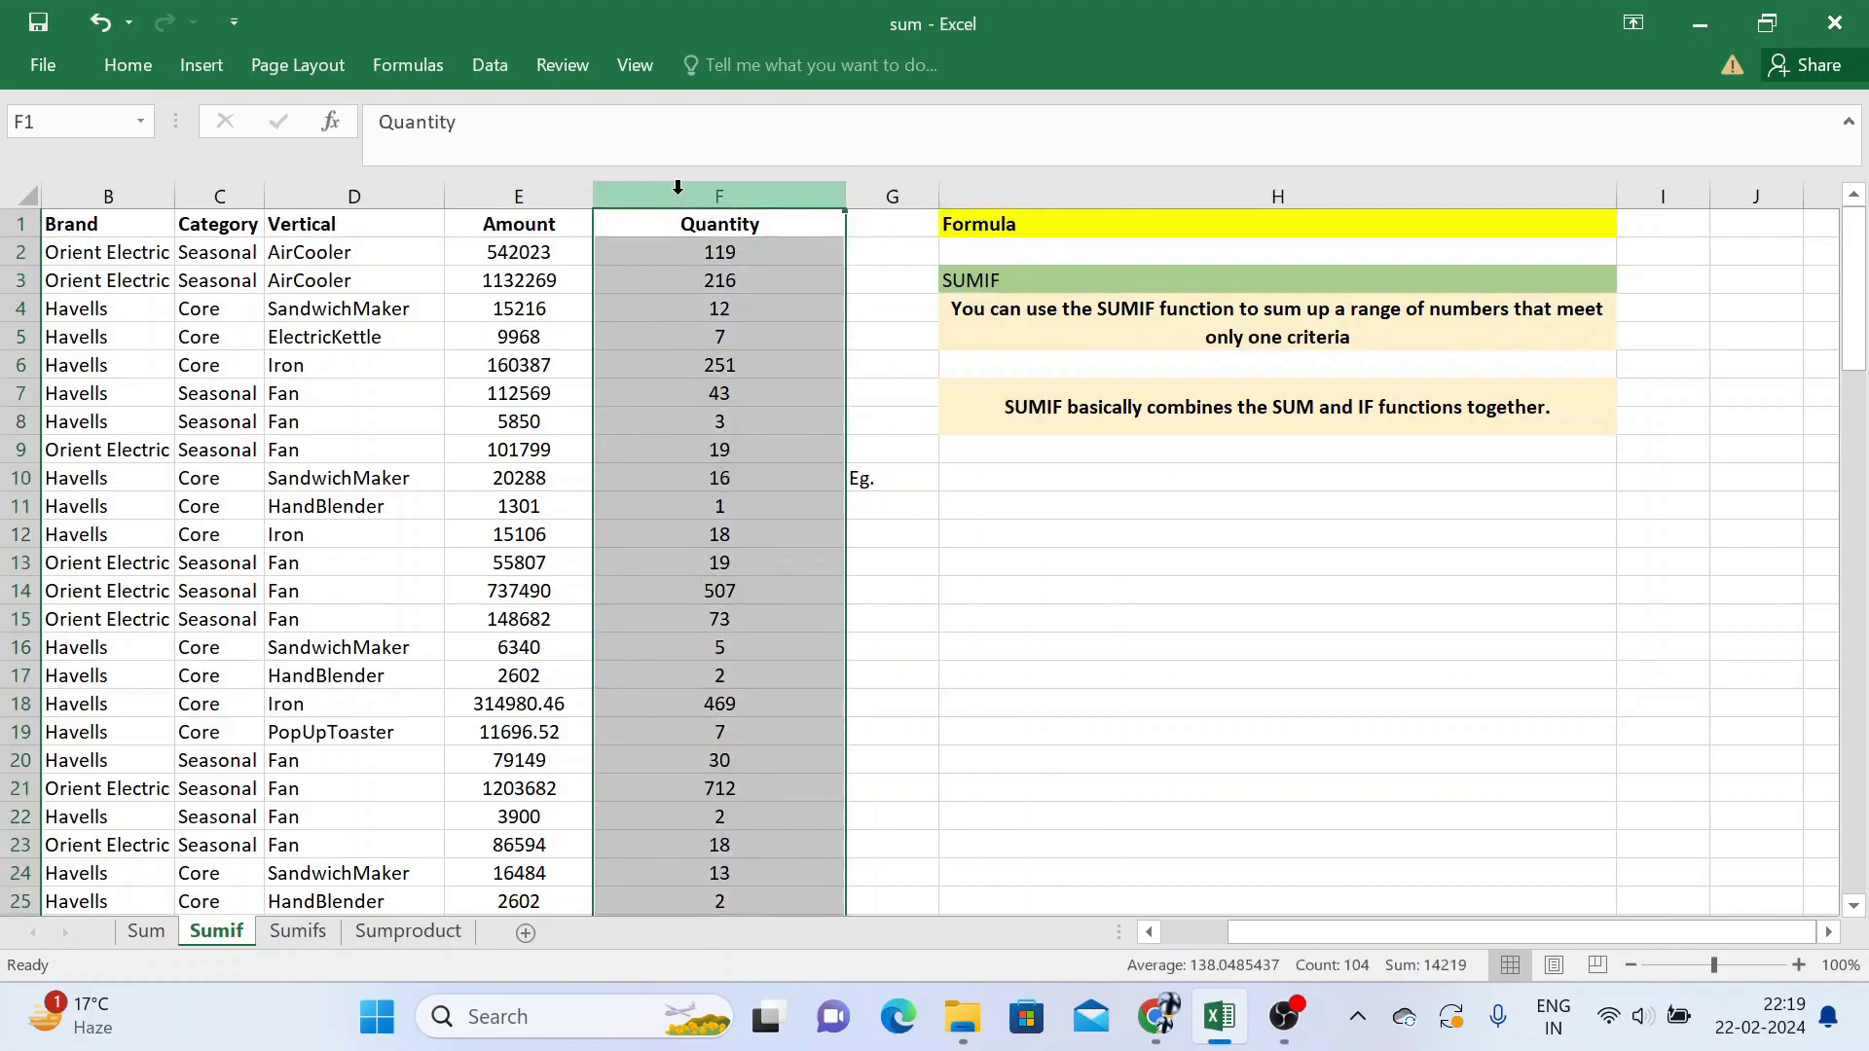
{"action": "left_click", "coordinate": [98, 190]}
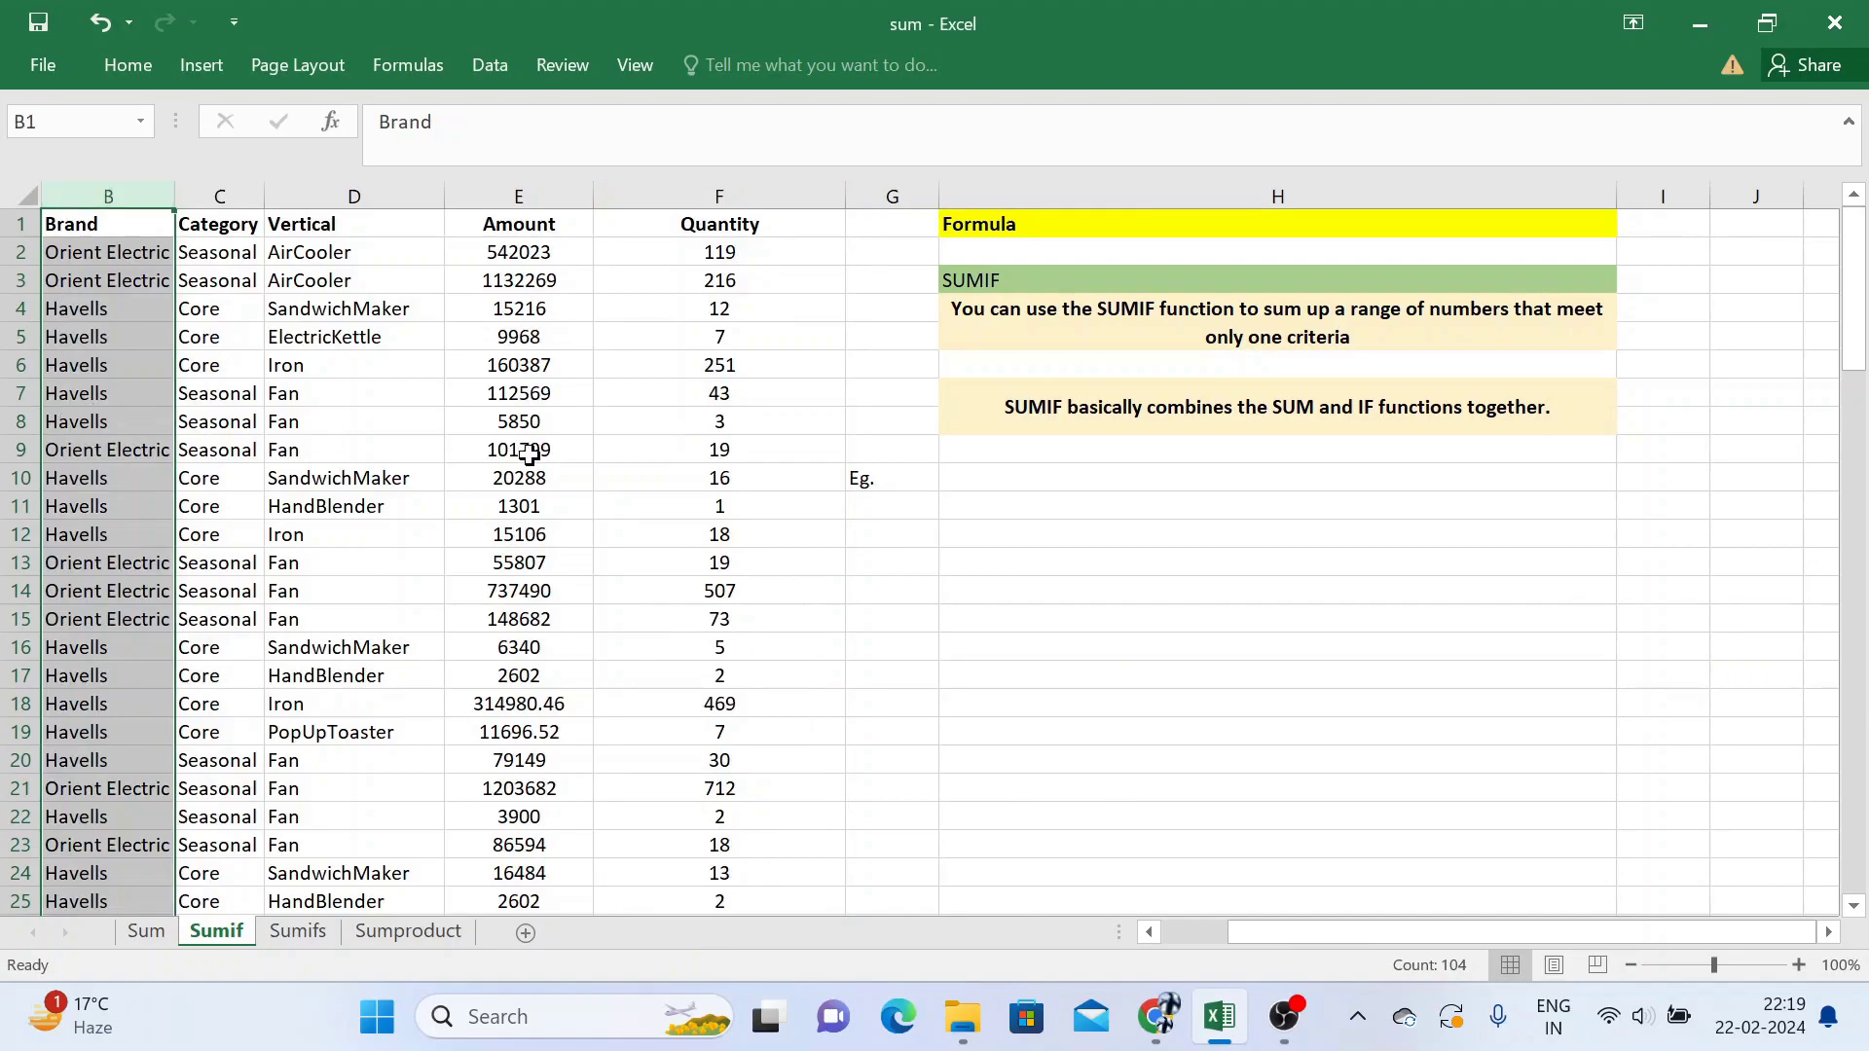
{"action": "left_click", "coordinate": [909, 513]}
{"action": "type", "text": "Havells"}
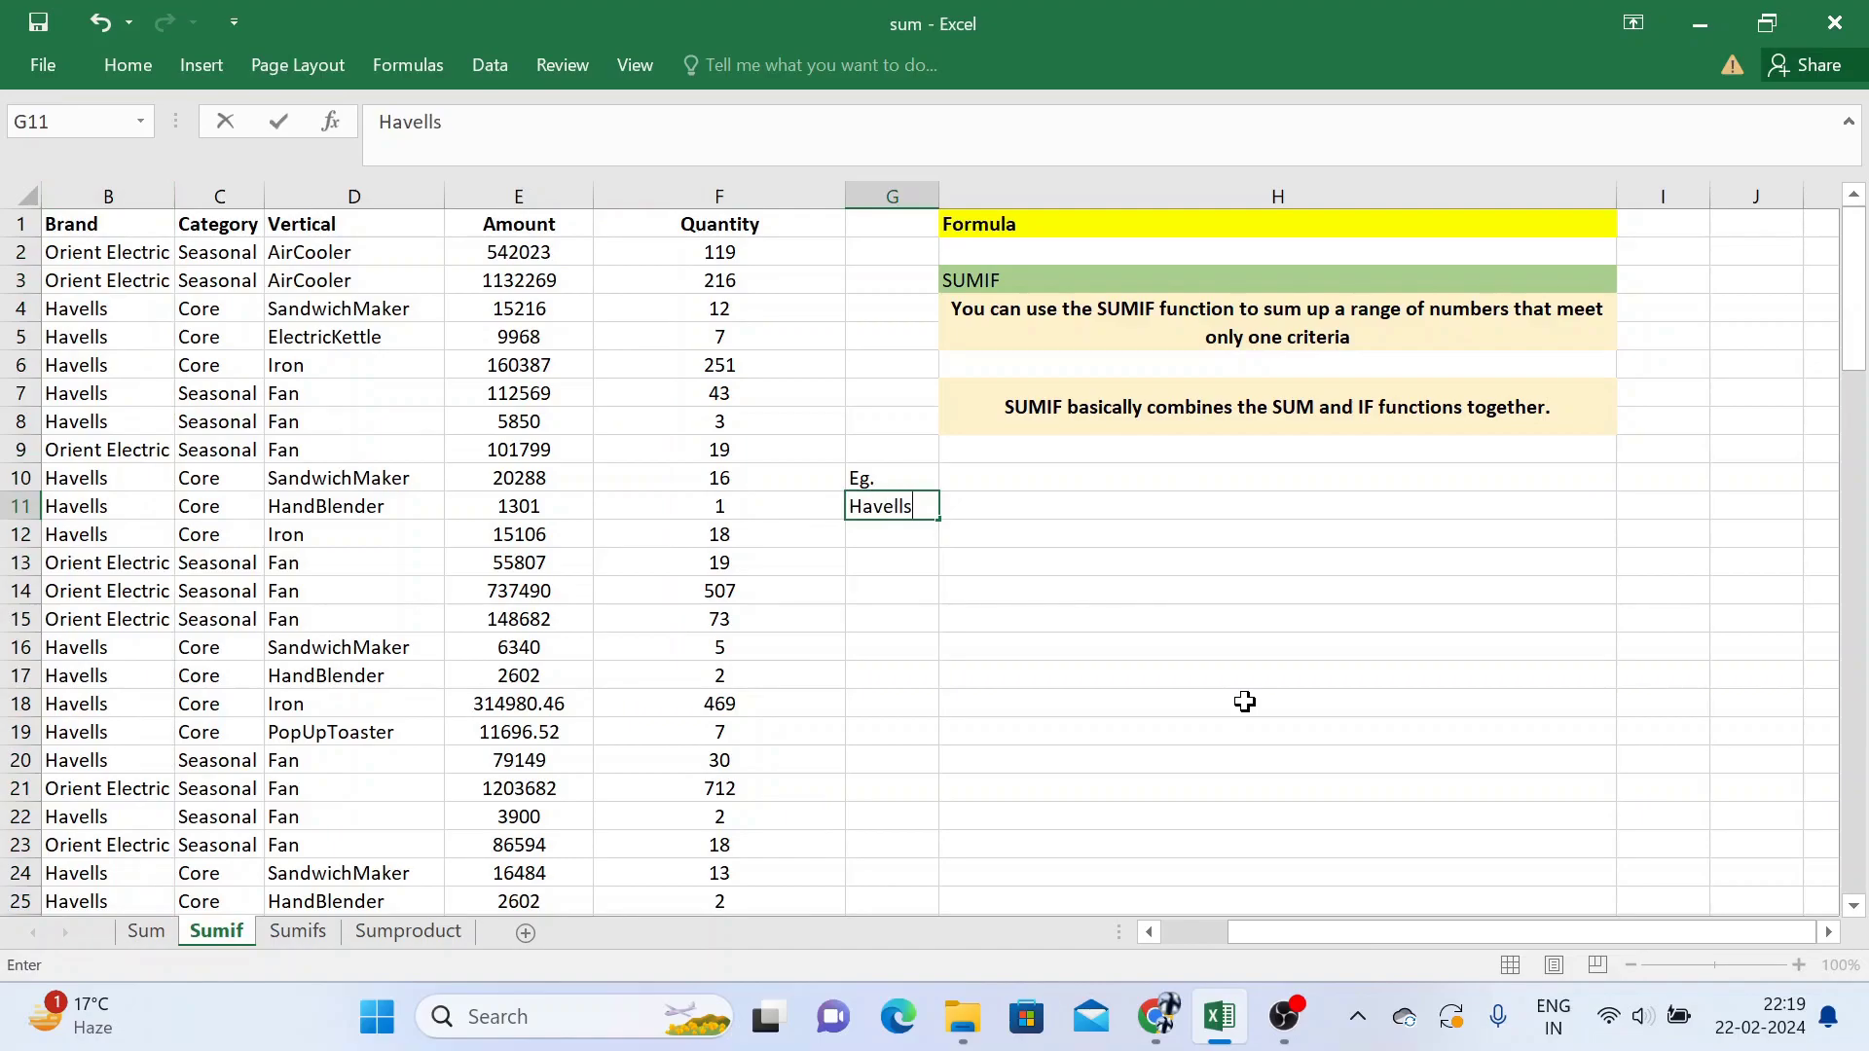
{"action": "key", "text": "Right"}
Step: Sum the quantities of the brand given in G11 by entering =SUMIF(B:B,G11,F:F) in cell H10
{"action": "key", "text": "Up"}
{"action": "type", "text": "="}
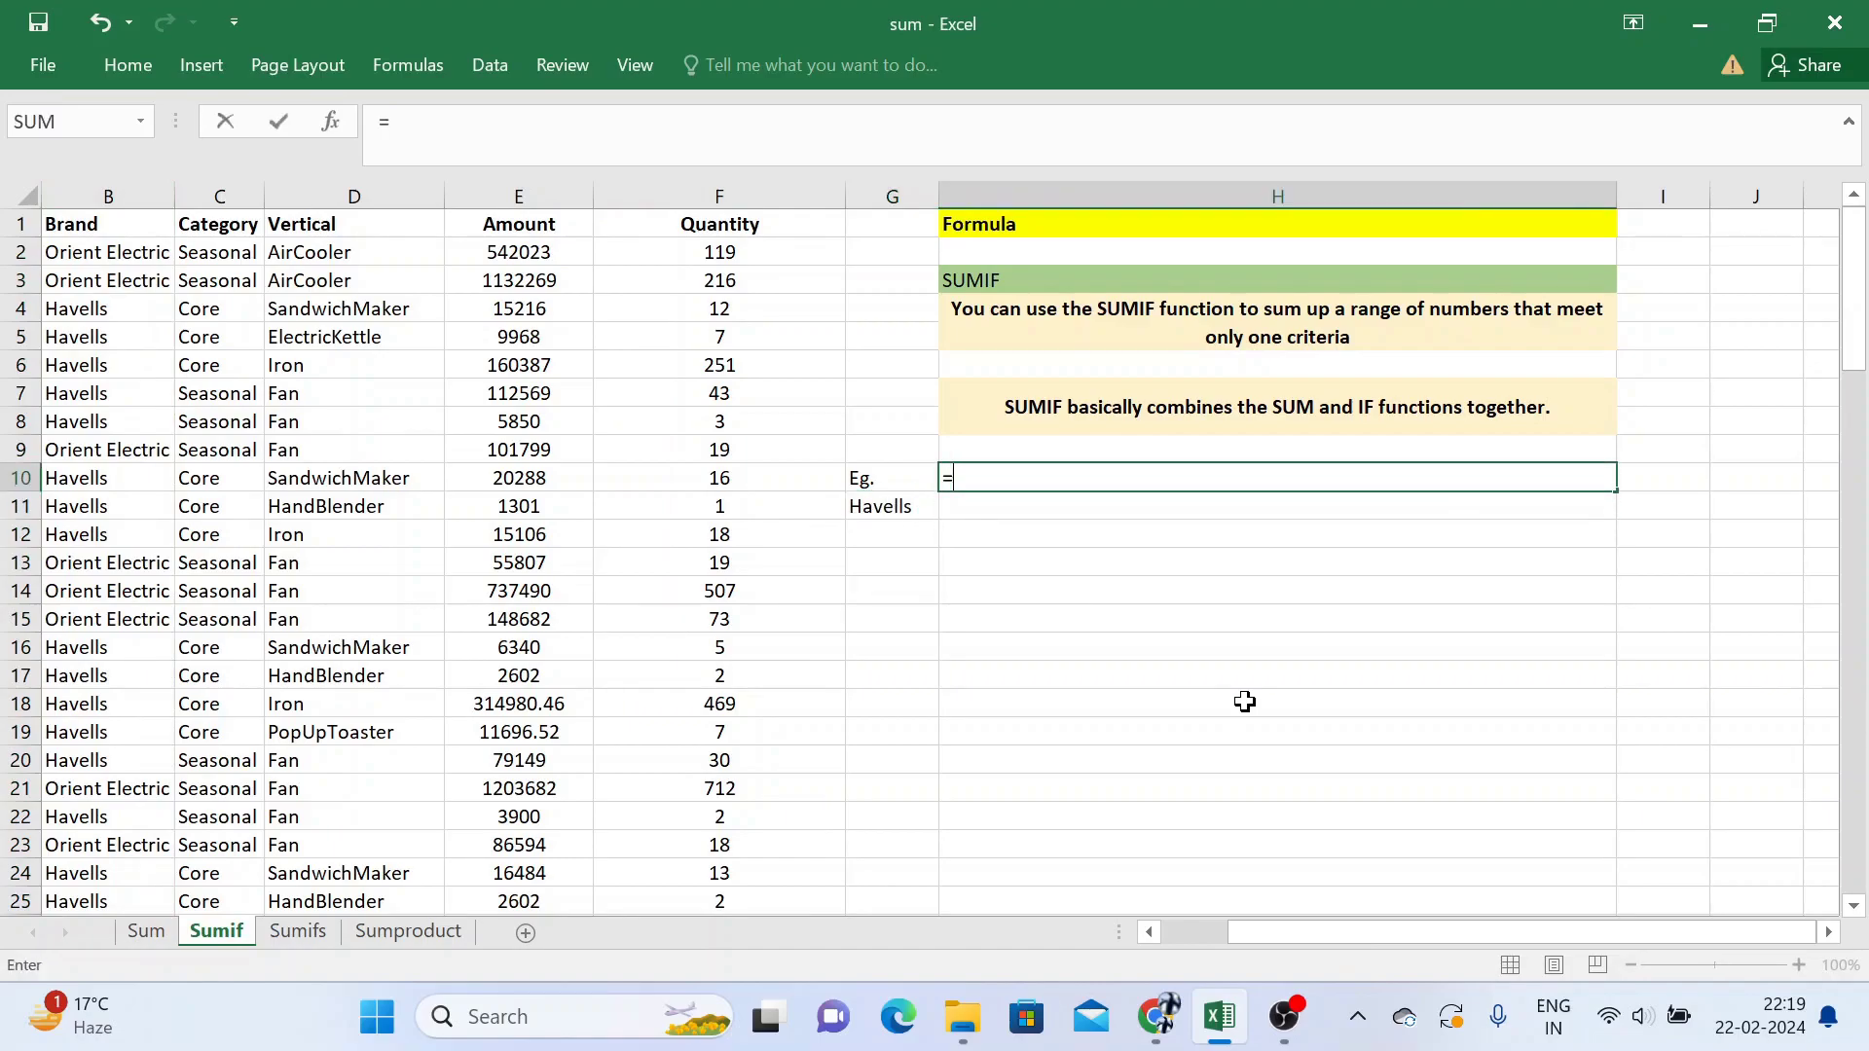
{"action": "type", "text": "sum"}
{"action": "key", "text": "Down"}
{"action": "key", "text": "Down"}
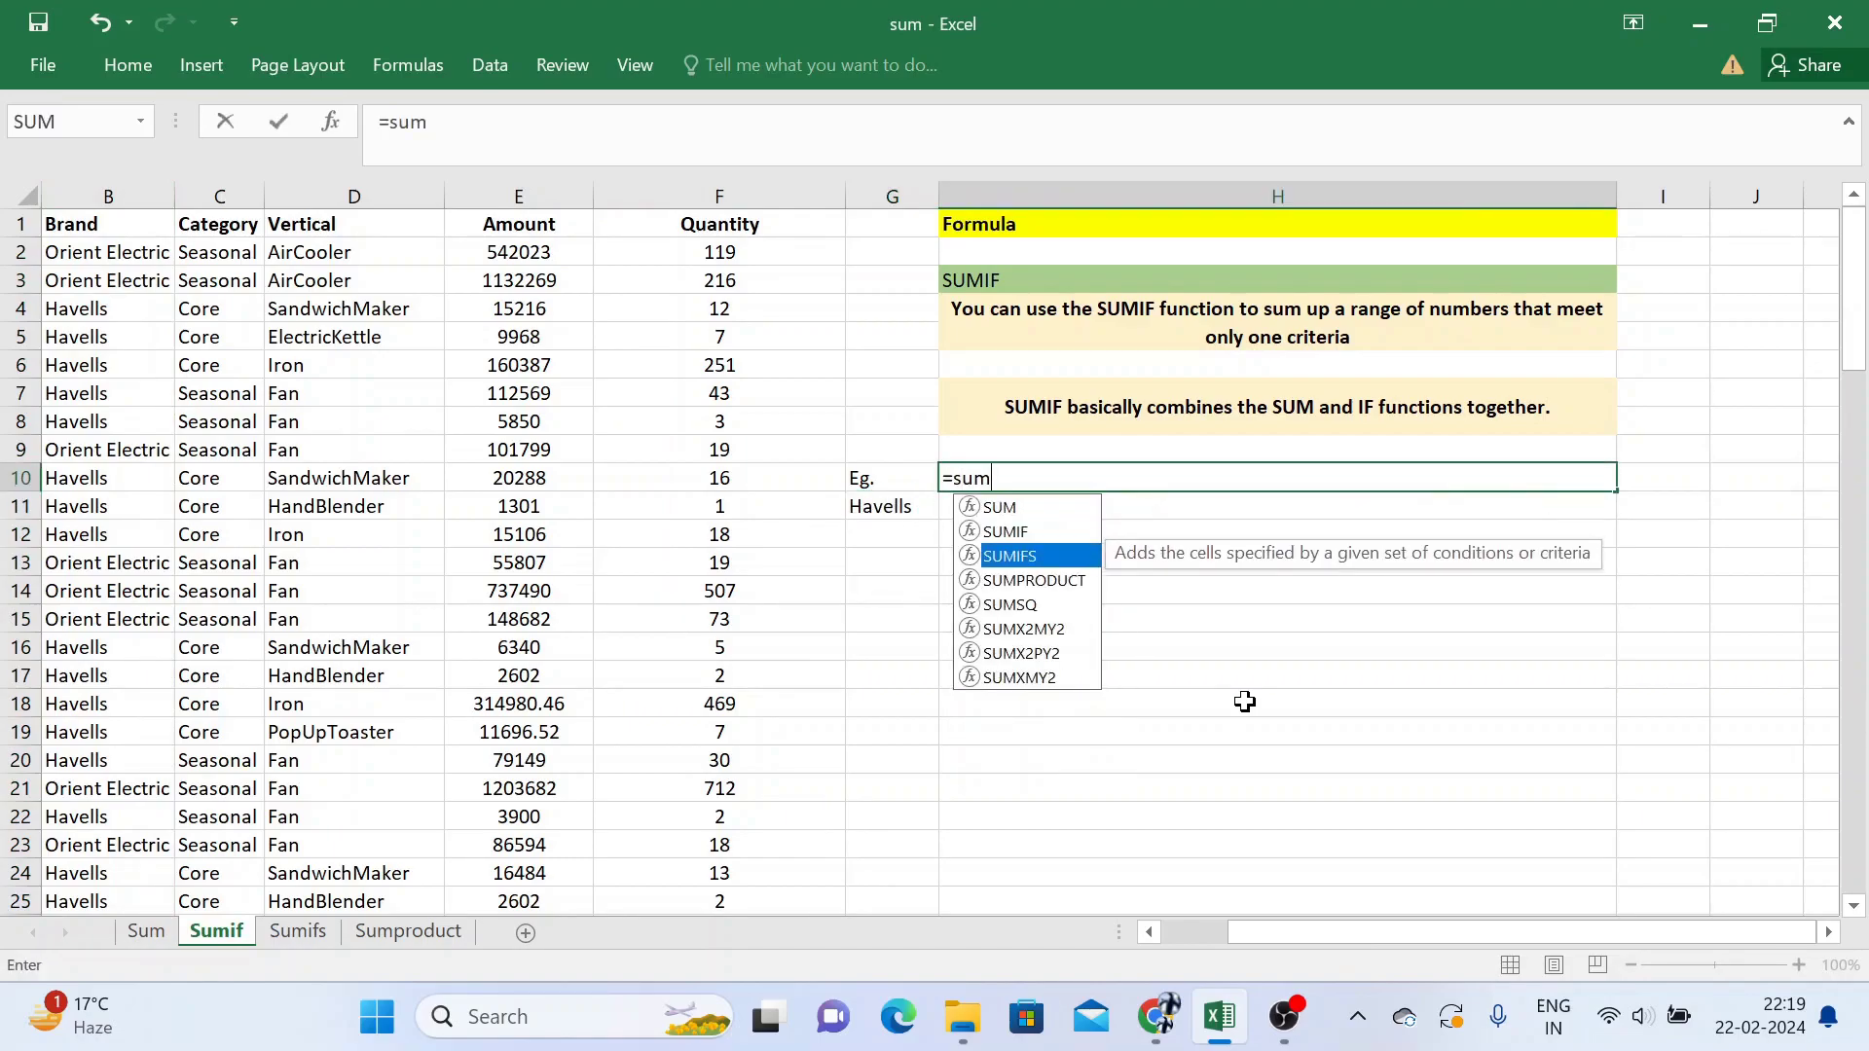
{"action": "key", "text": "Up"}
{"action": "key", "text": "Tab"}
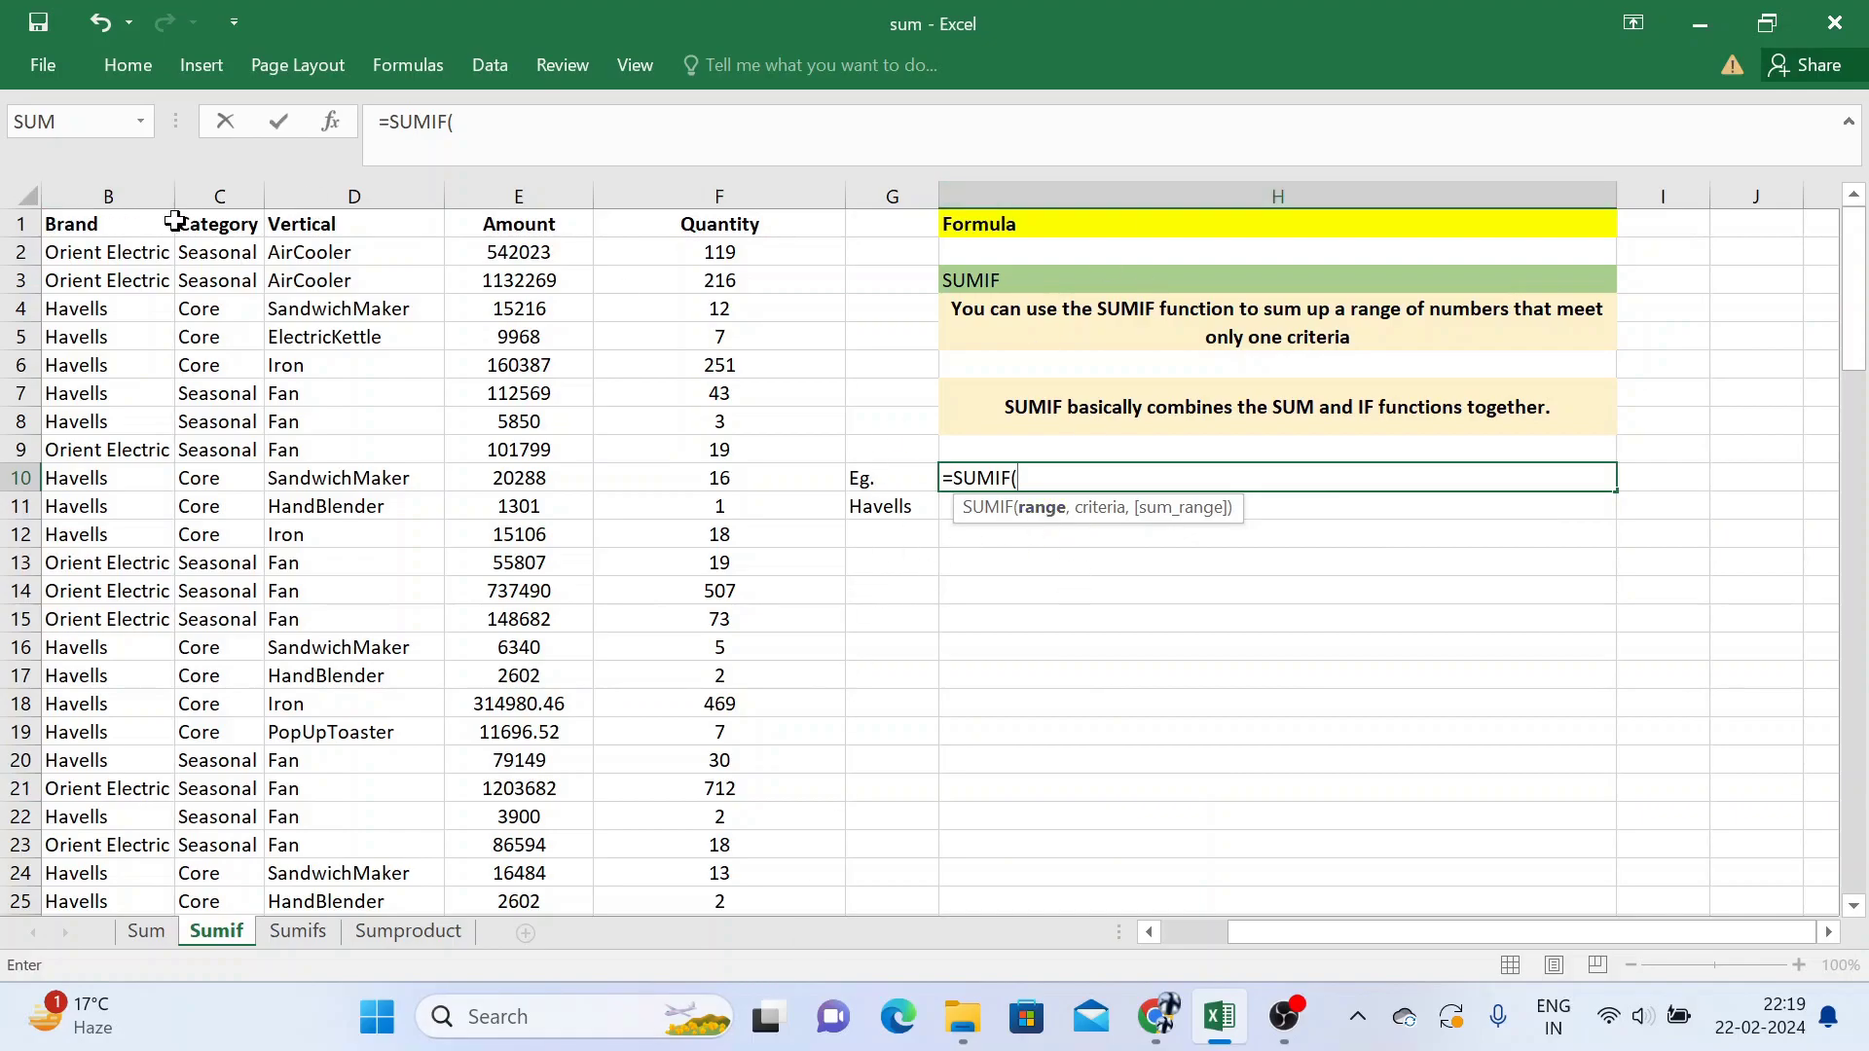
{"action": "left_click", "coordinate": [118, 191]}
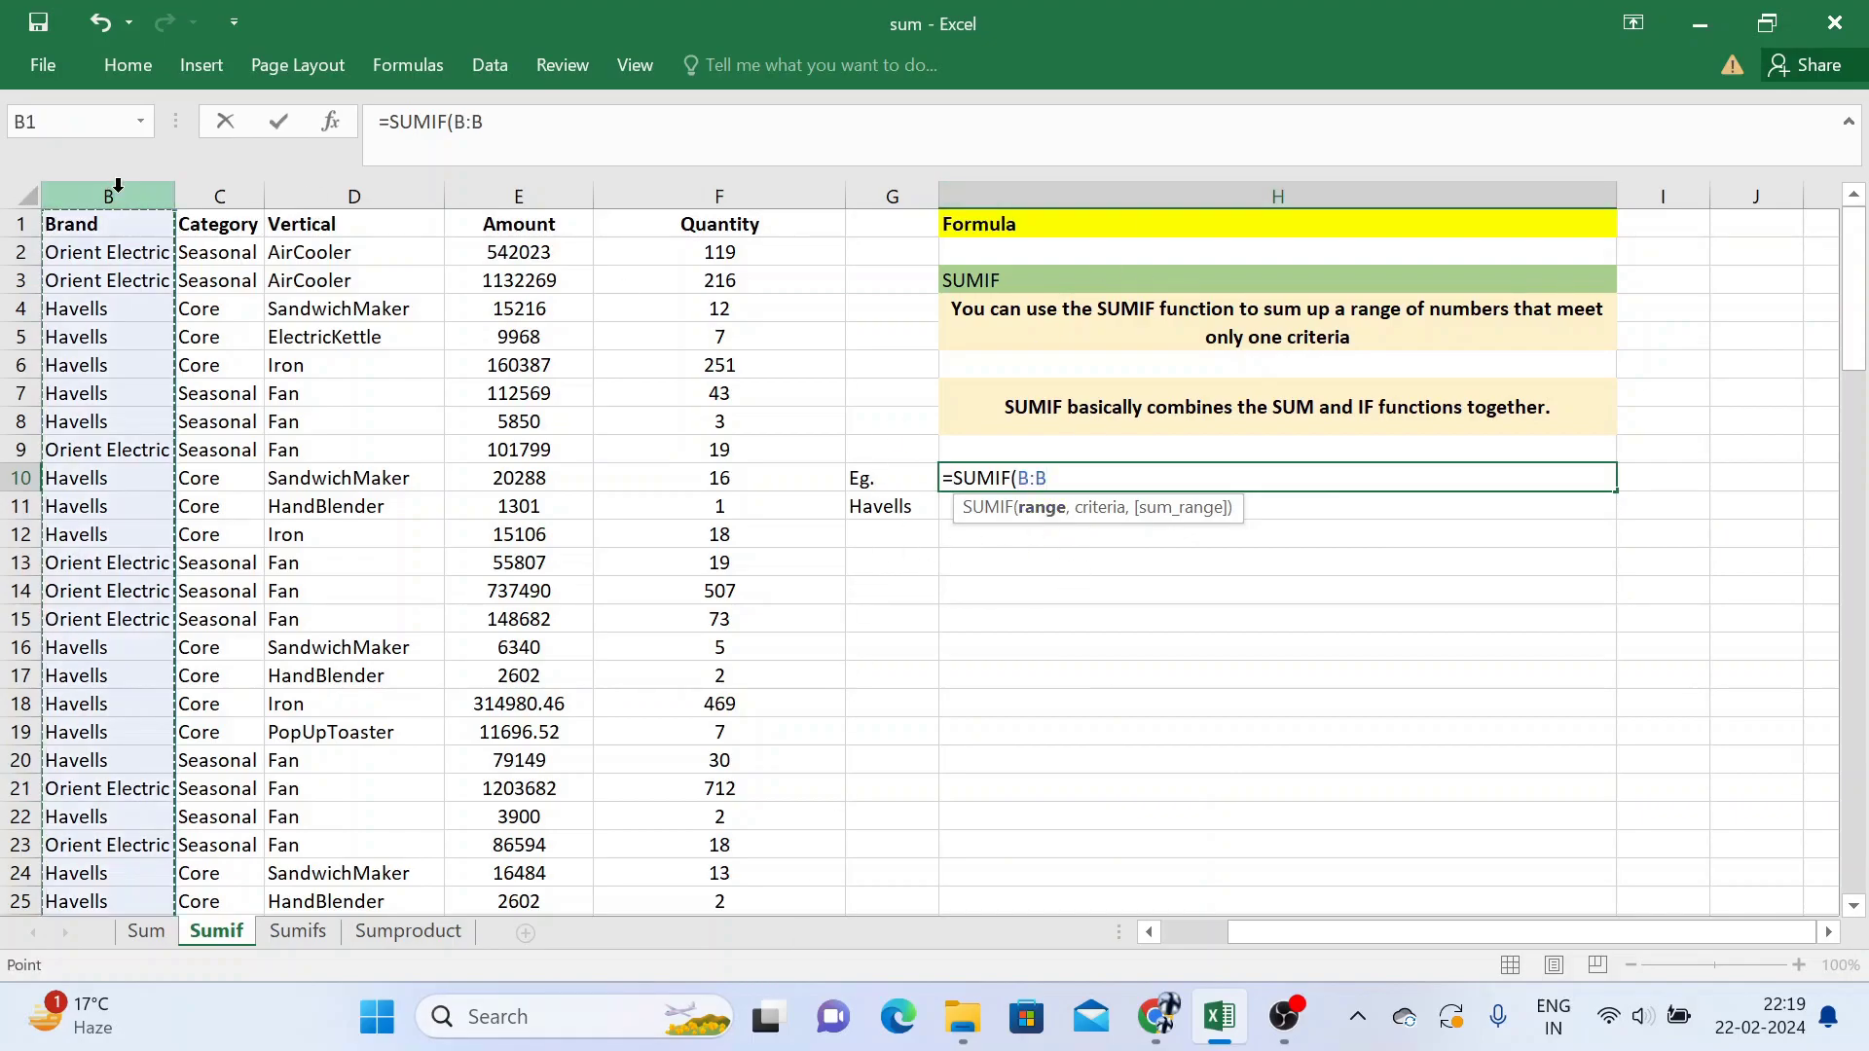
{"action": "type", "text": ","}
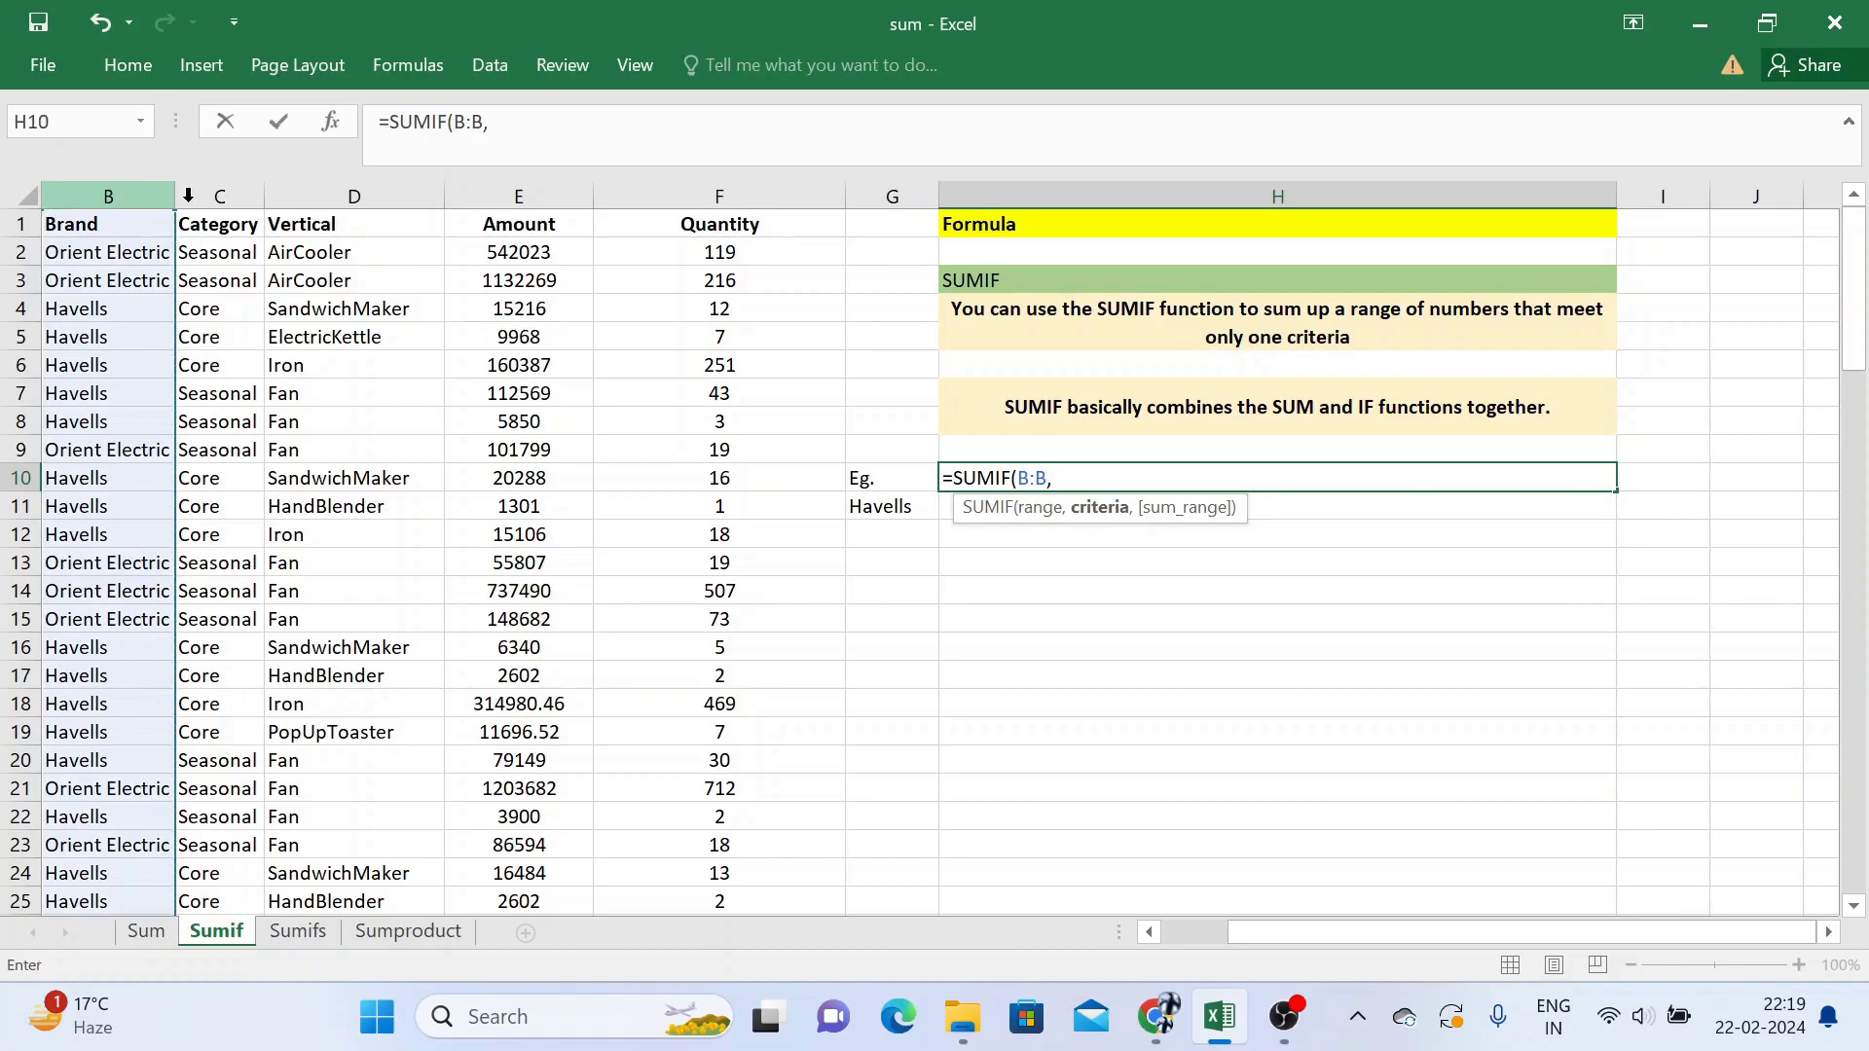
{"action": "left_click", "coordinate": [876, 507]}
{"action": "type", "text": ","}
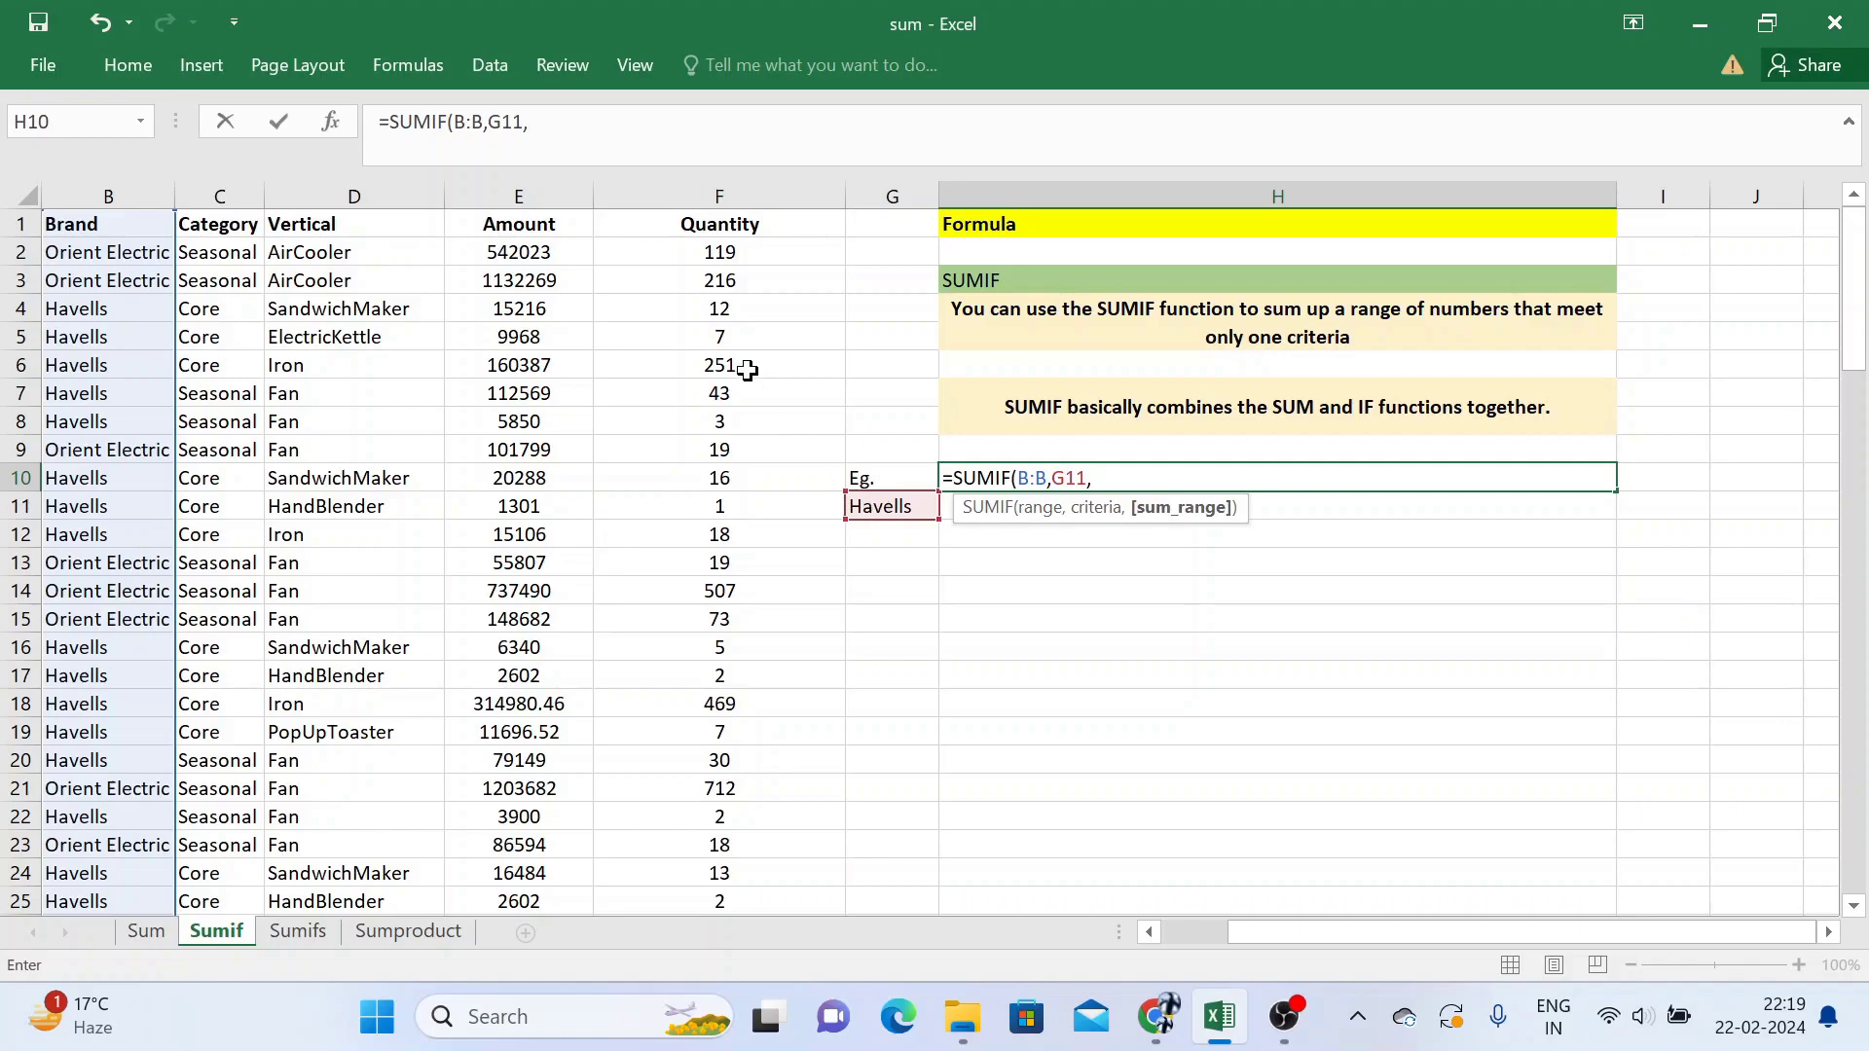
{"action": "left_click", "coordinate": [774, 199]}
{"action": "type", "text": ")"}
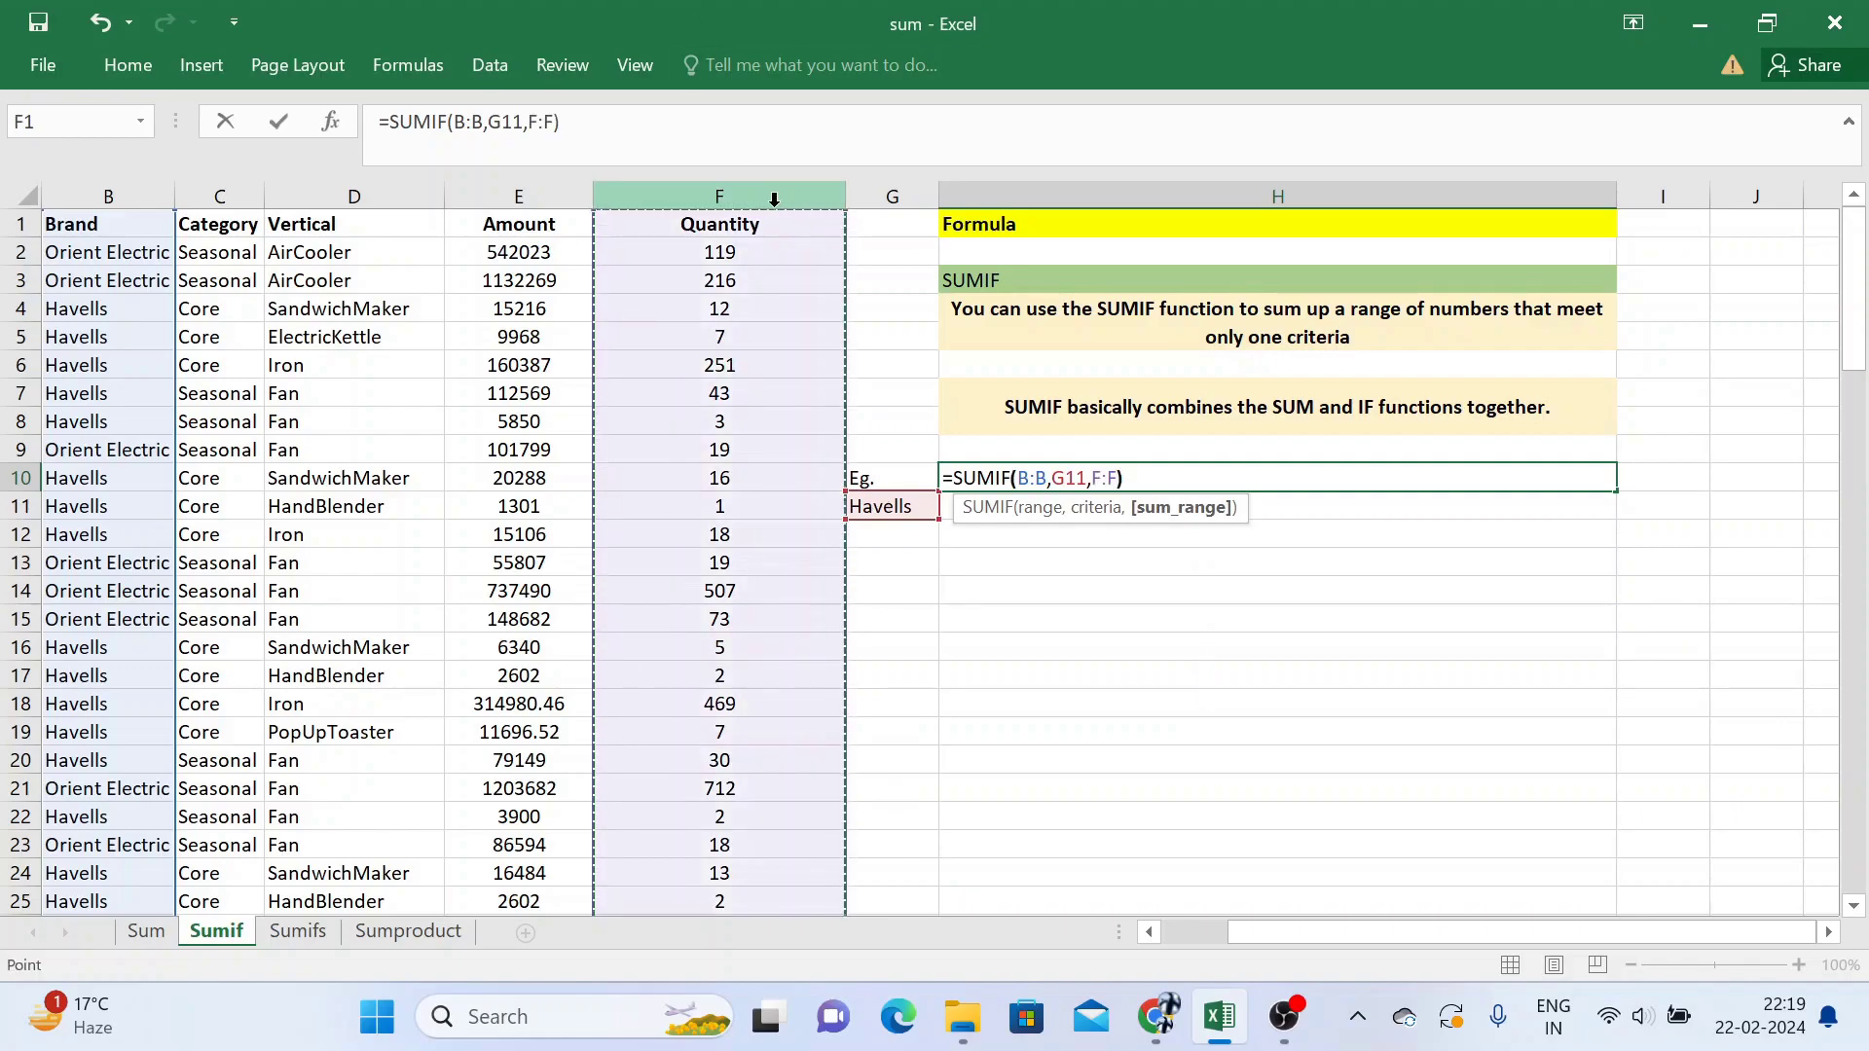
{"action": "key", "text": "Return"}
{"action": "key", "text": "Up"}
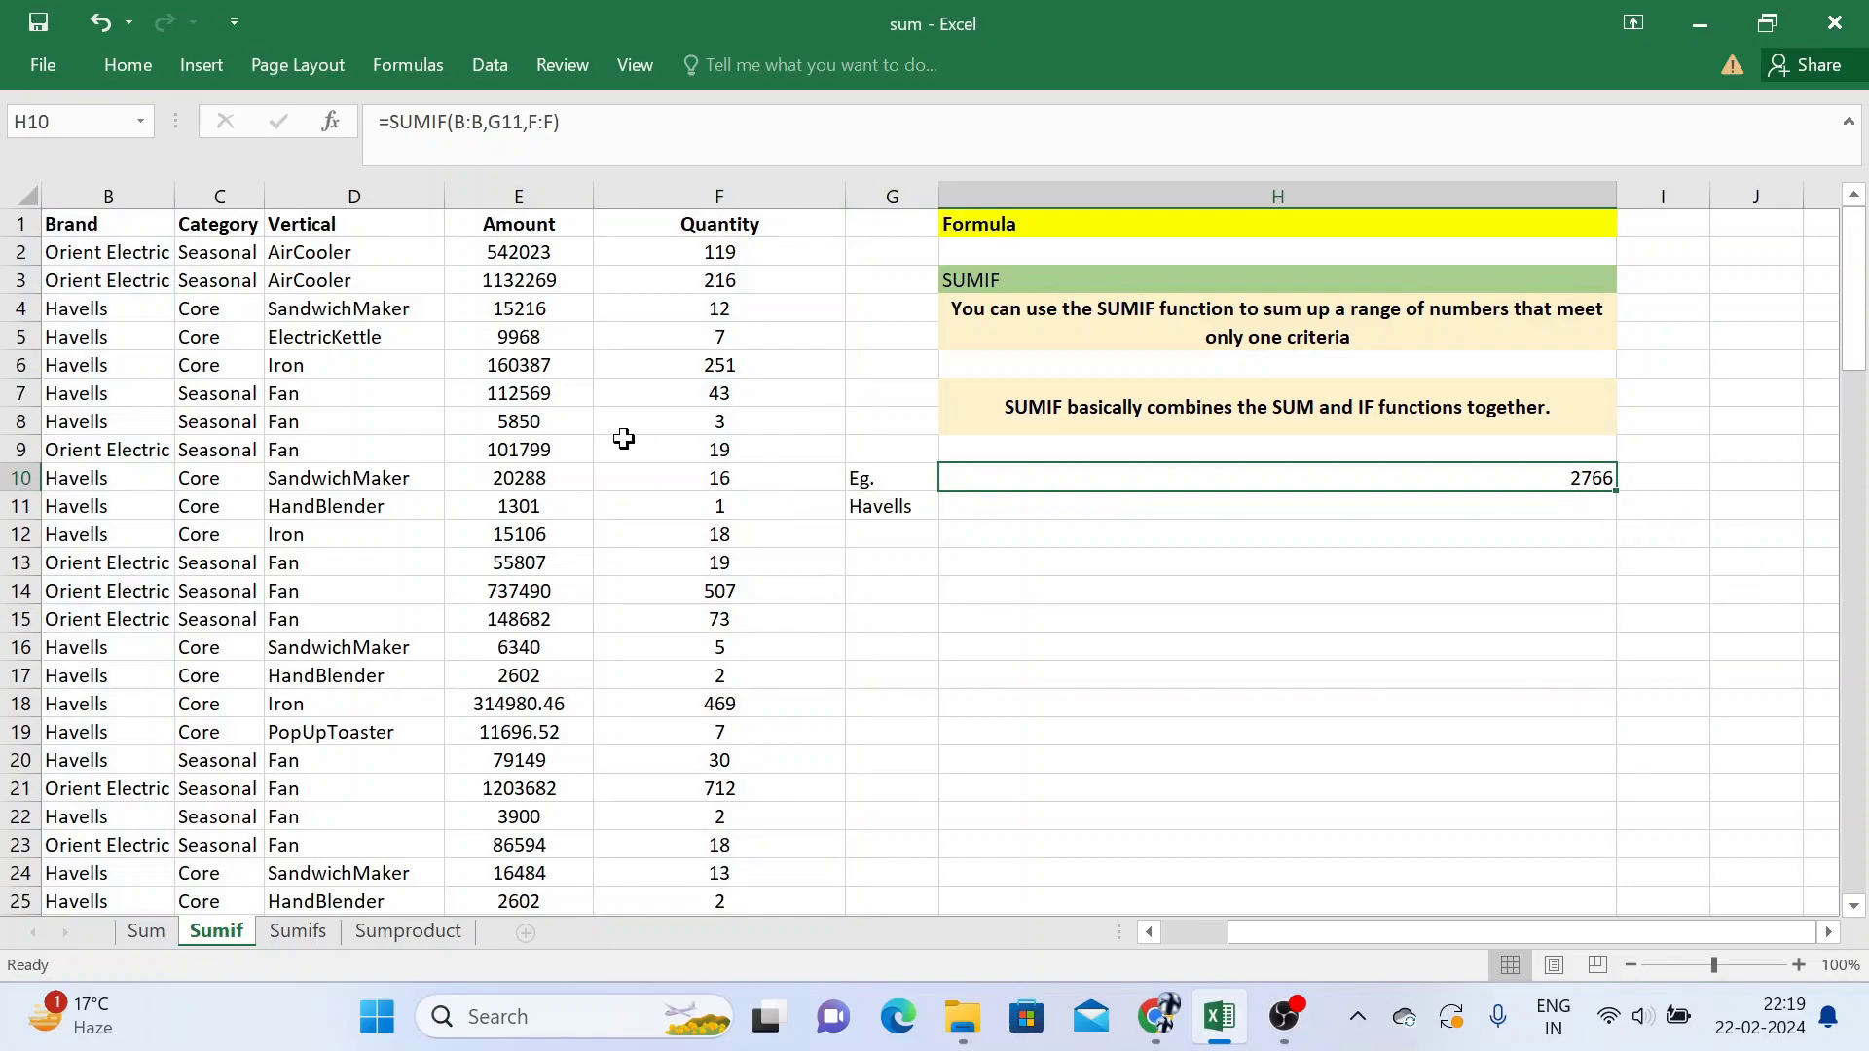
Step: Turn on filters for the data in columns A to F
{"action": "key", "text": "Left"}
{"action": "key", "text": "Left"}
{"action": "key", "text": "ctrl+space"}
{"action": "key", "text": "shift+Left"}
{"action": "key", "text": "shift+Left"}
{"action": "key", "text": "shift+Left"}
{"action": "key", "text": "shift+Left"}
{"action": "key", "text": "shift+Left"}
{"action": "key", "text": "ctrl+shift+l"}
Step: Filter the Brand column to show only Havells records
{"action": "key", "text": "ctrl+Home"}
{"action": "key", "text": "Right"}
{"action": "key", "text": "alt+Down"}
{"action": "key", "text": "Down"}
{"action": "key", "text": "Down"}
{"action": "key", "text": "Down"}
{"action": "key", "text": "space"}
{"action": "key", "text": "Down"}
{"action": "key", "text": "Down"}
{"action": "key", "text": "Down"}
{"action": "key", "text": "Down"}
{"action": "key", "text": "space"}
{"action": "key", "text": "Return"}
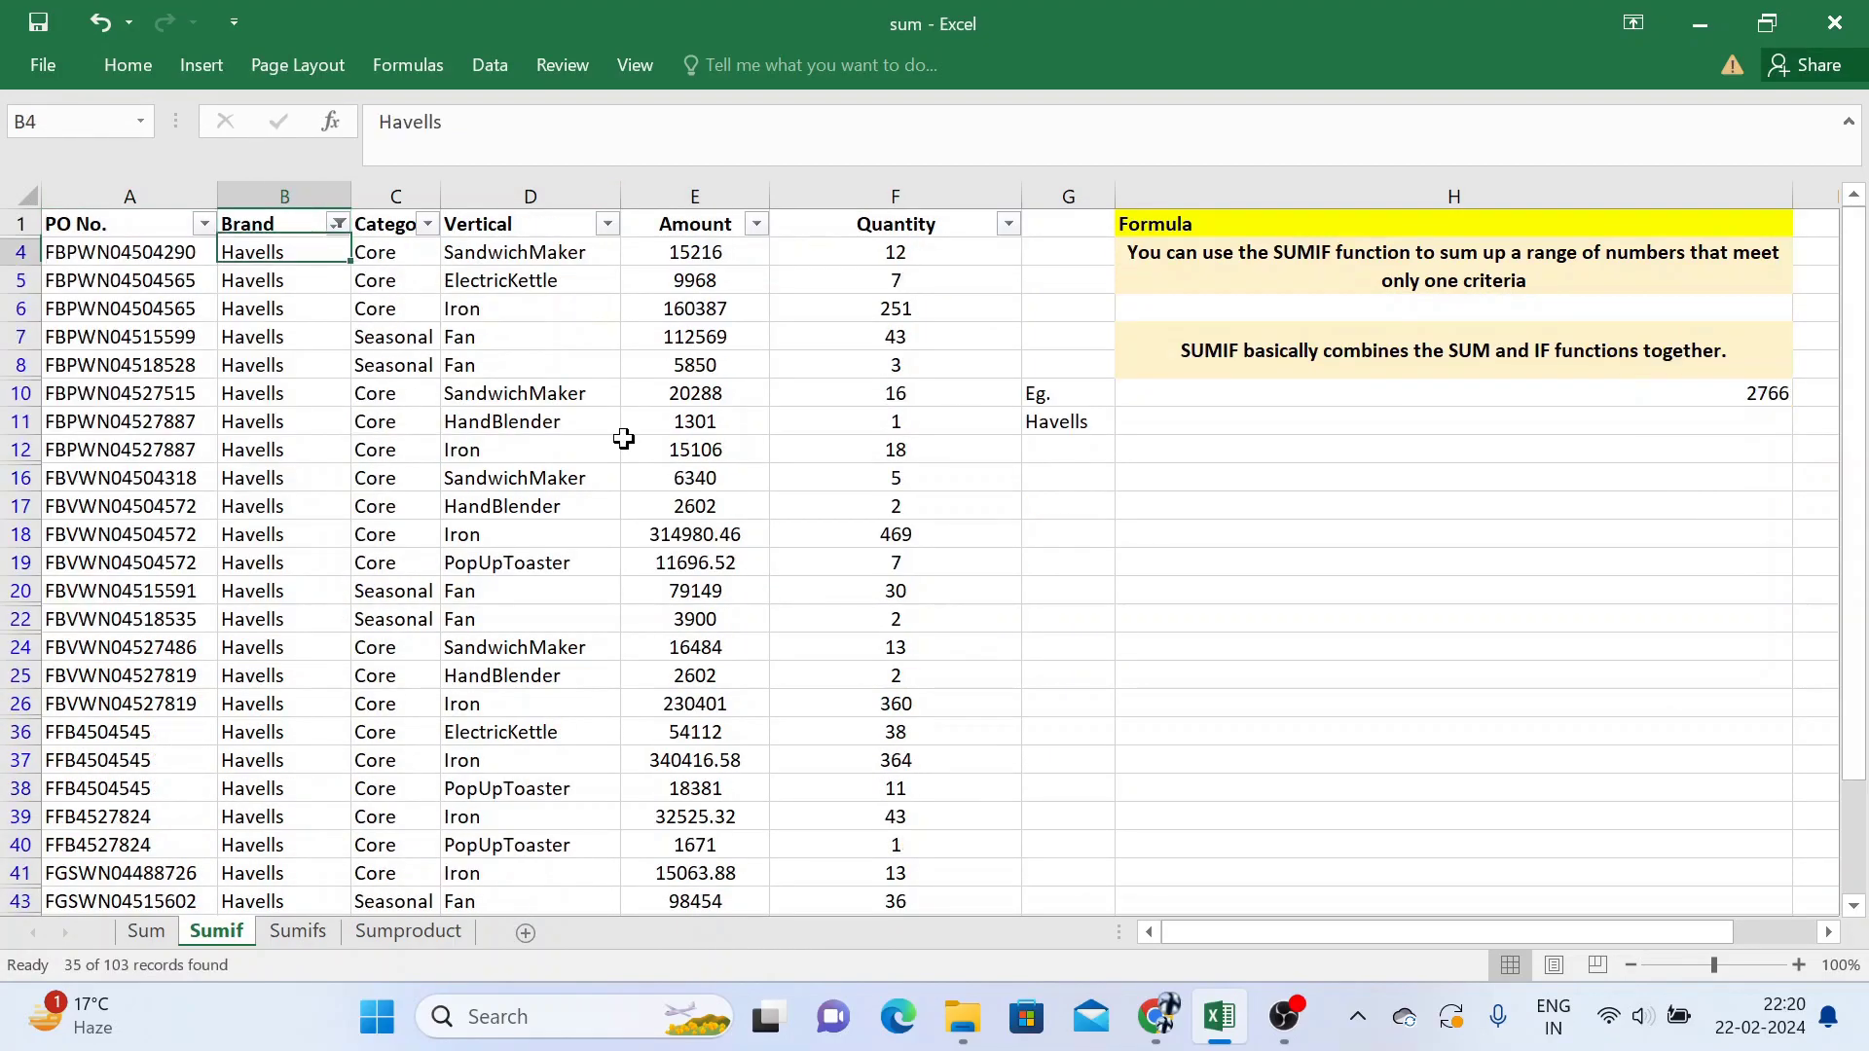
Step: Select all visible Havells quantities from F4 down to check their sum against the SUMIF result
{"action": "key", "text": "Right"}
{"action": "key", "text": "Right"}
{"action": "key", "text": "Right"}
{"action": "key", "text": "Right"}
{"action": "key", "text": "ctrl+shift+Down"}
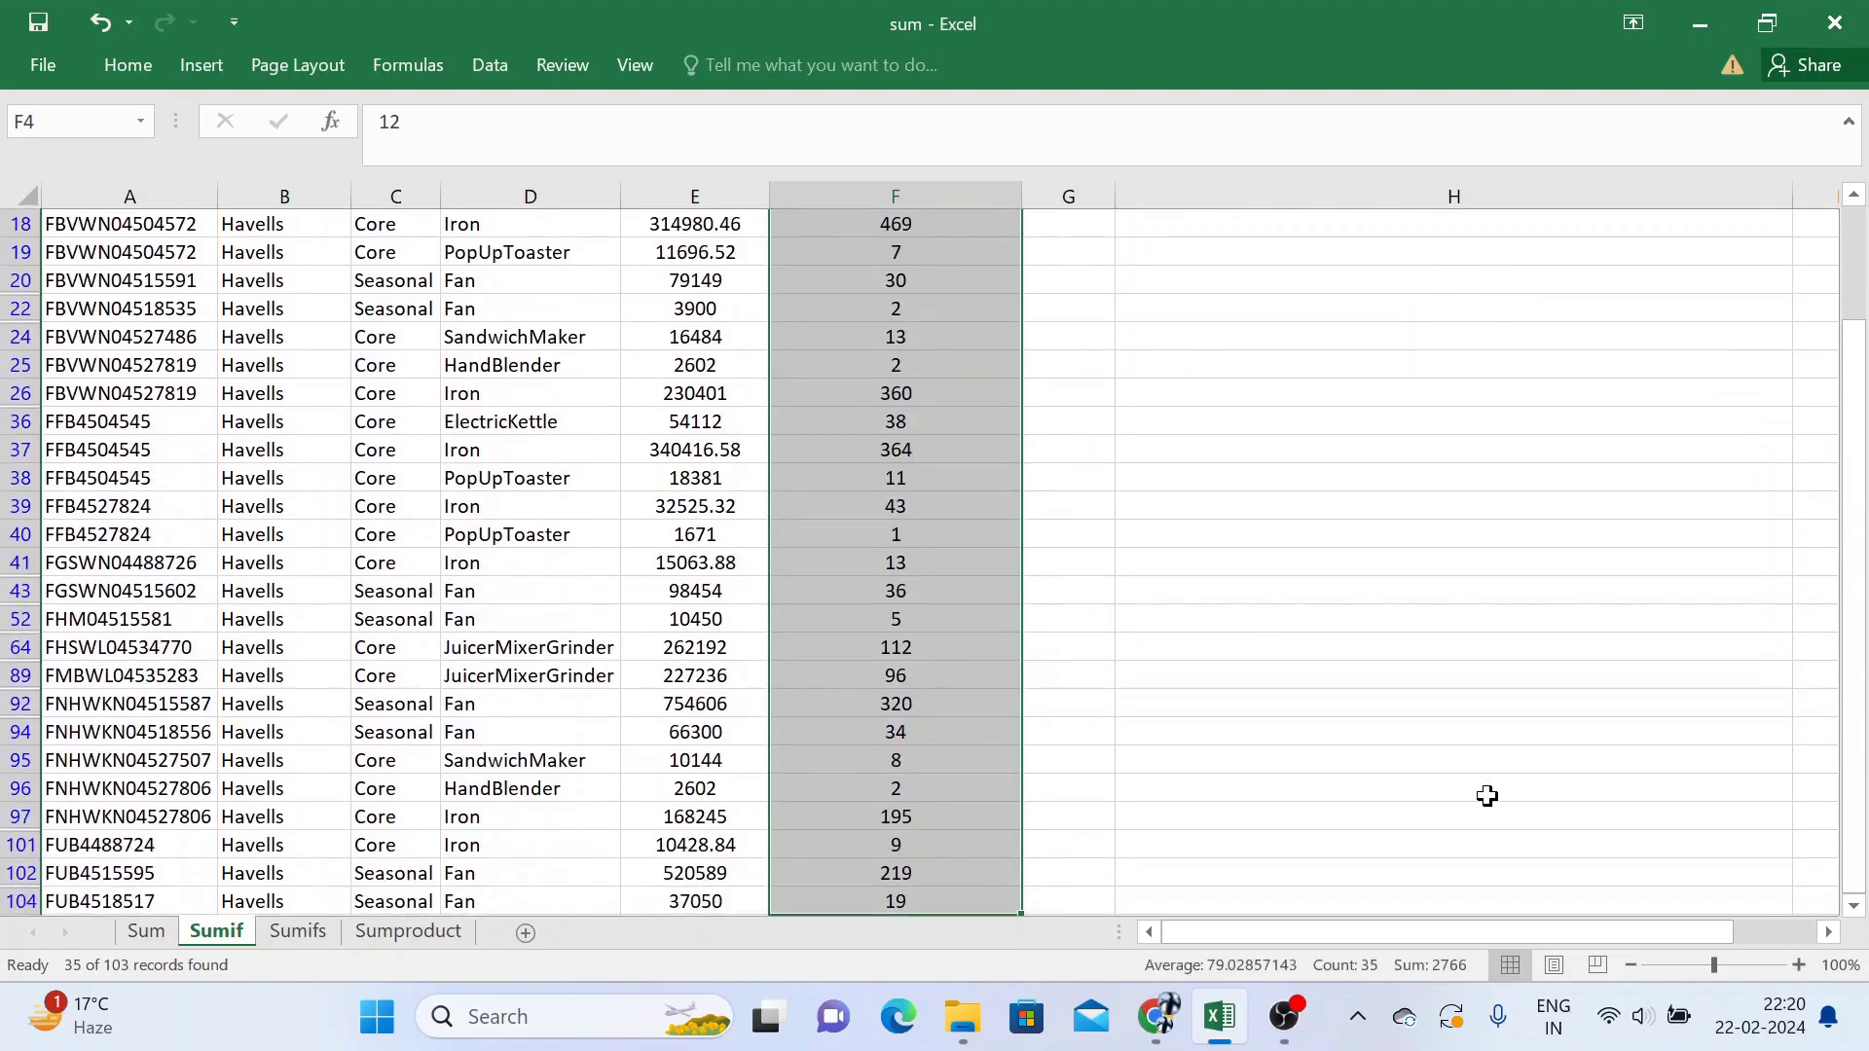
Step: Return to the start of the filtered list to compare the selected quantities with the SUMIF result in H10
{"action": "left_click", "coordinate": [1189, 701]}
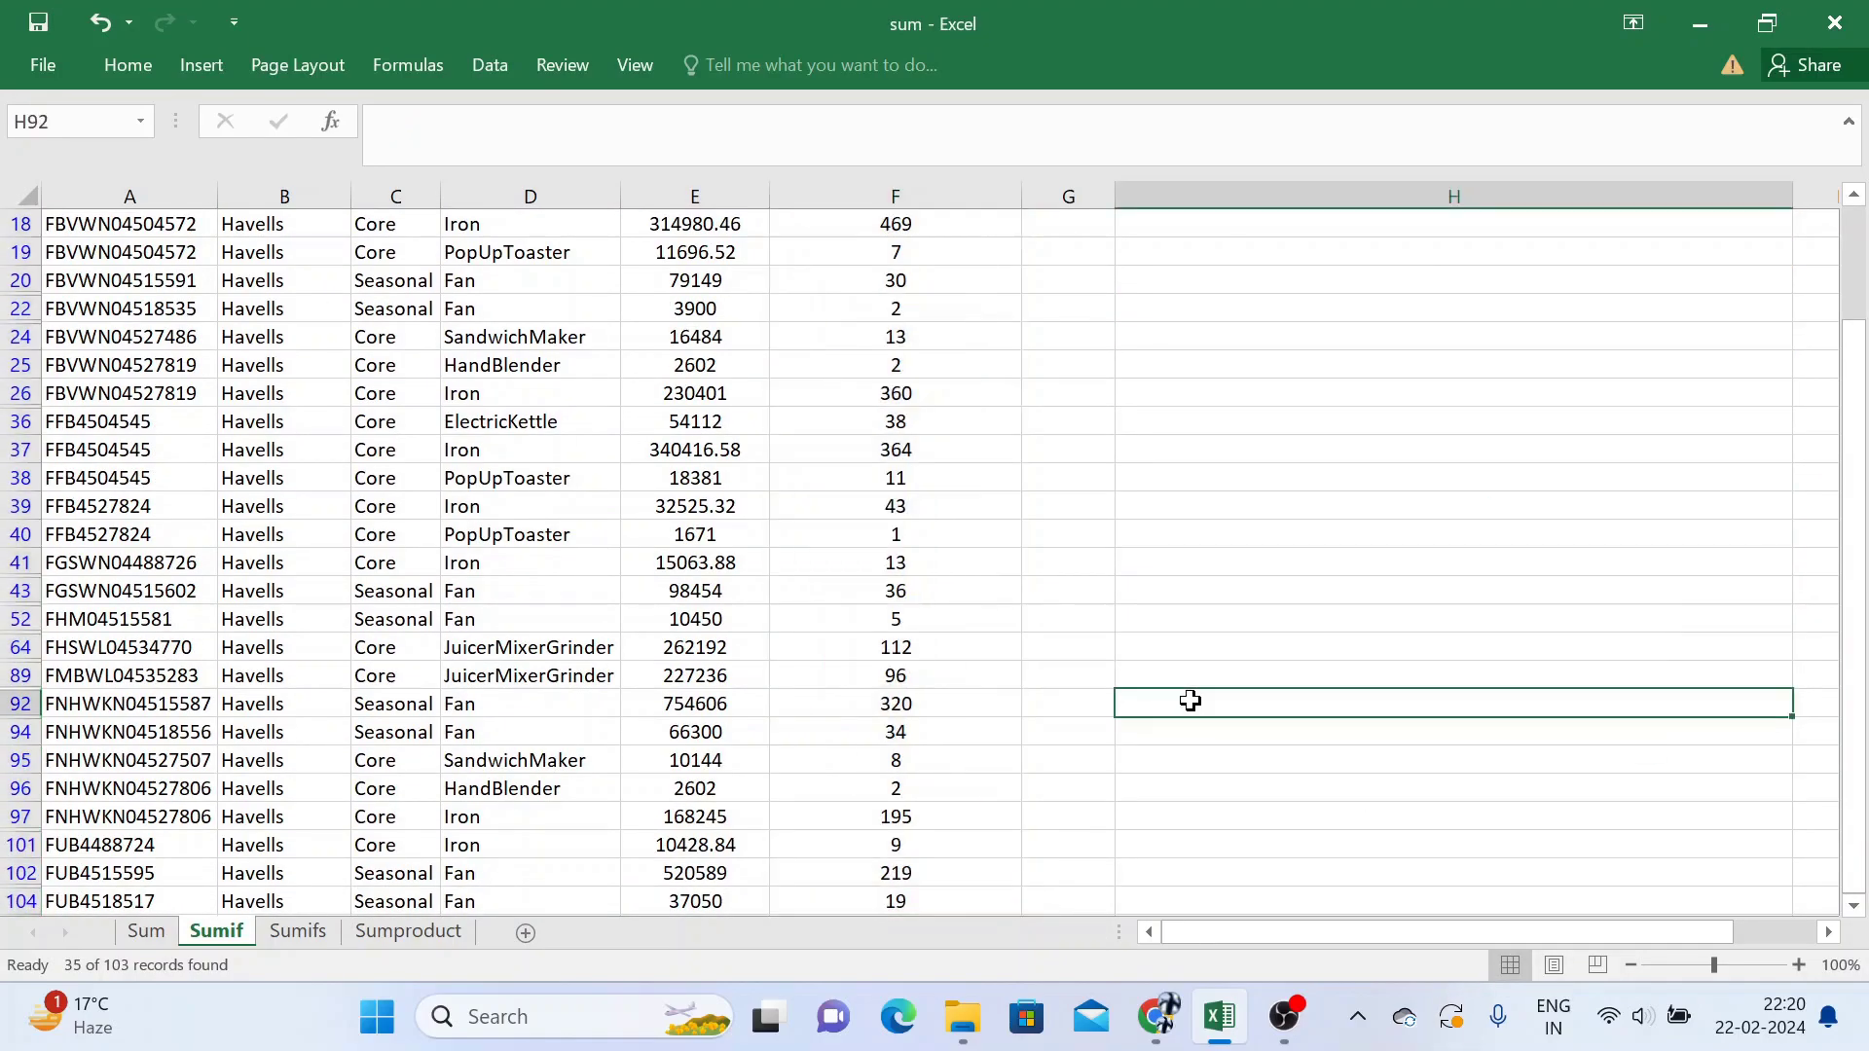
{"action": "key", "text": "ctrl+Up"}
{"action": "key", "text": "ctrl+Up"}
{"action": "key", "text": "ctrl+Up"}
{"action": "key", "text": "Down"}
{"action": "key", "text": "Down"}
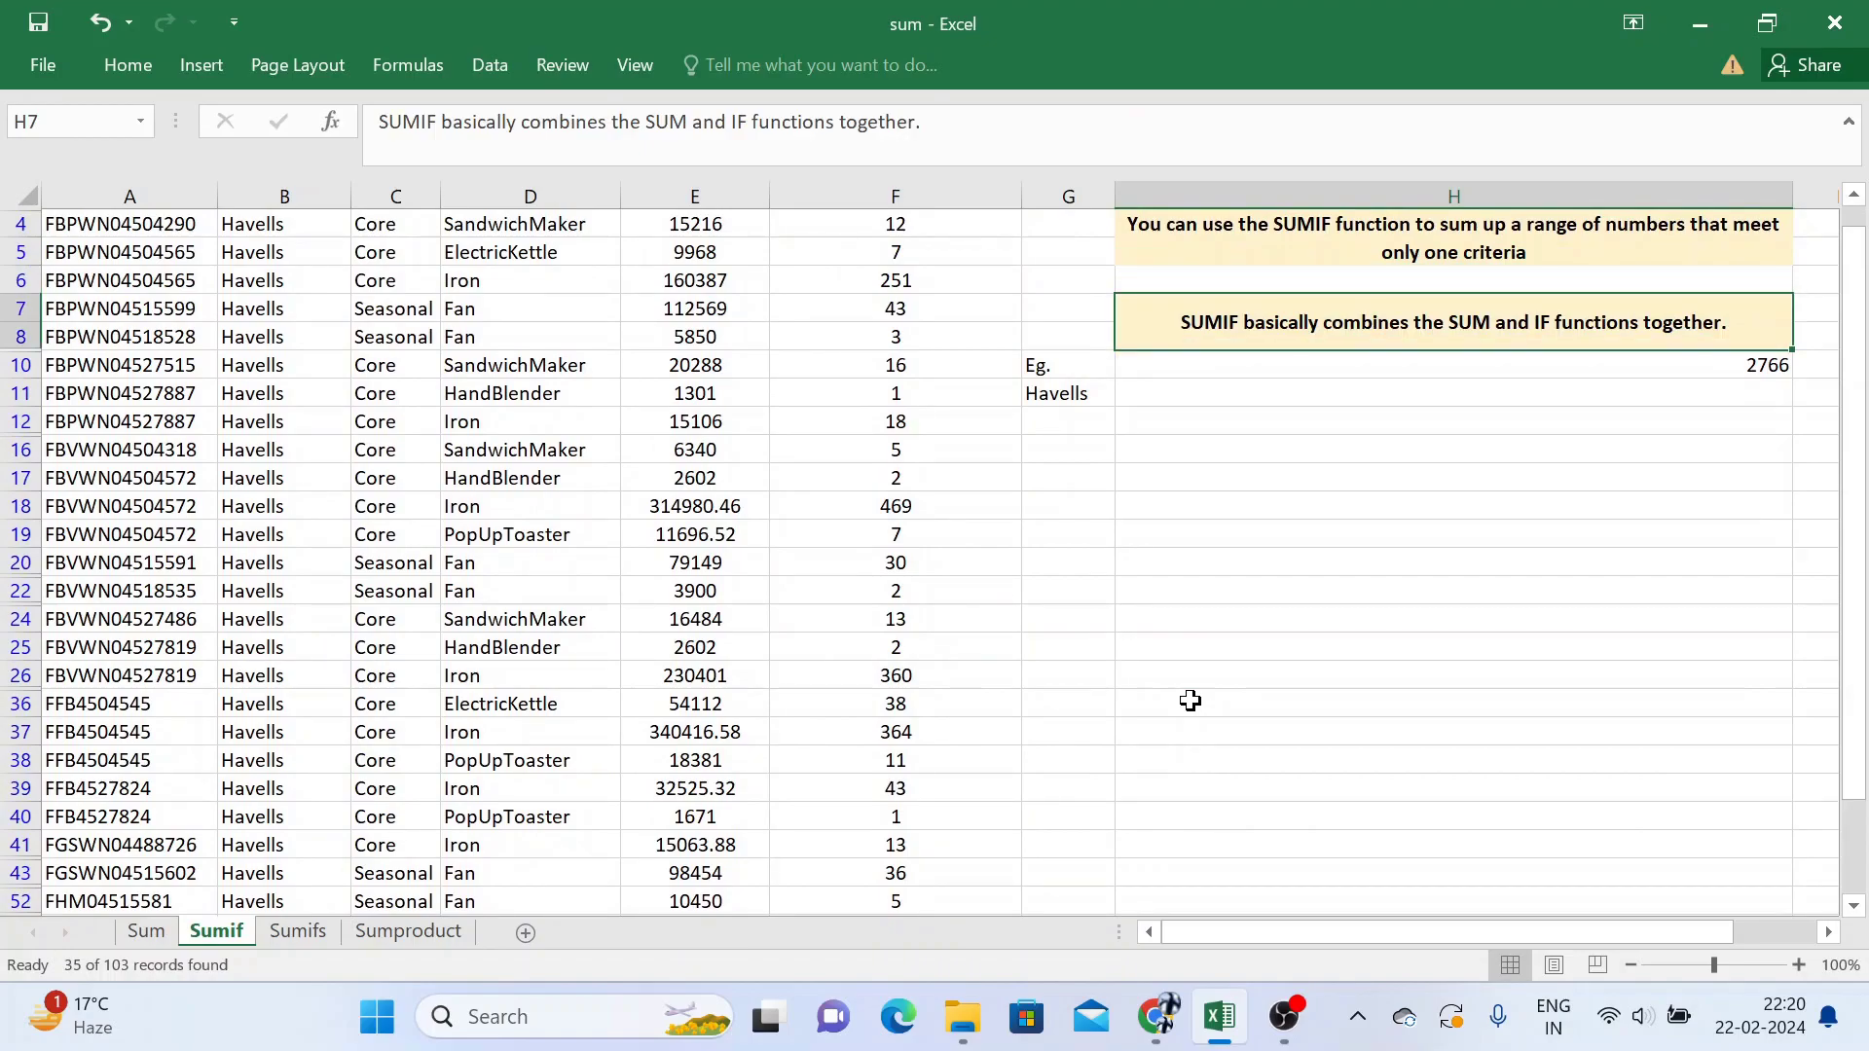
{"action": "key", "text": "Left"}
{"action": "key", "text": "Left"}
{"action": "key", "text": "ctrl+Up"}
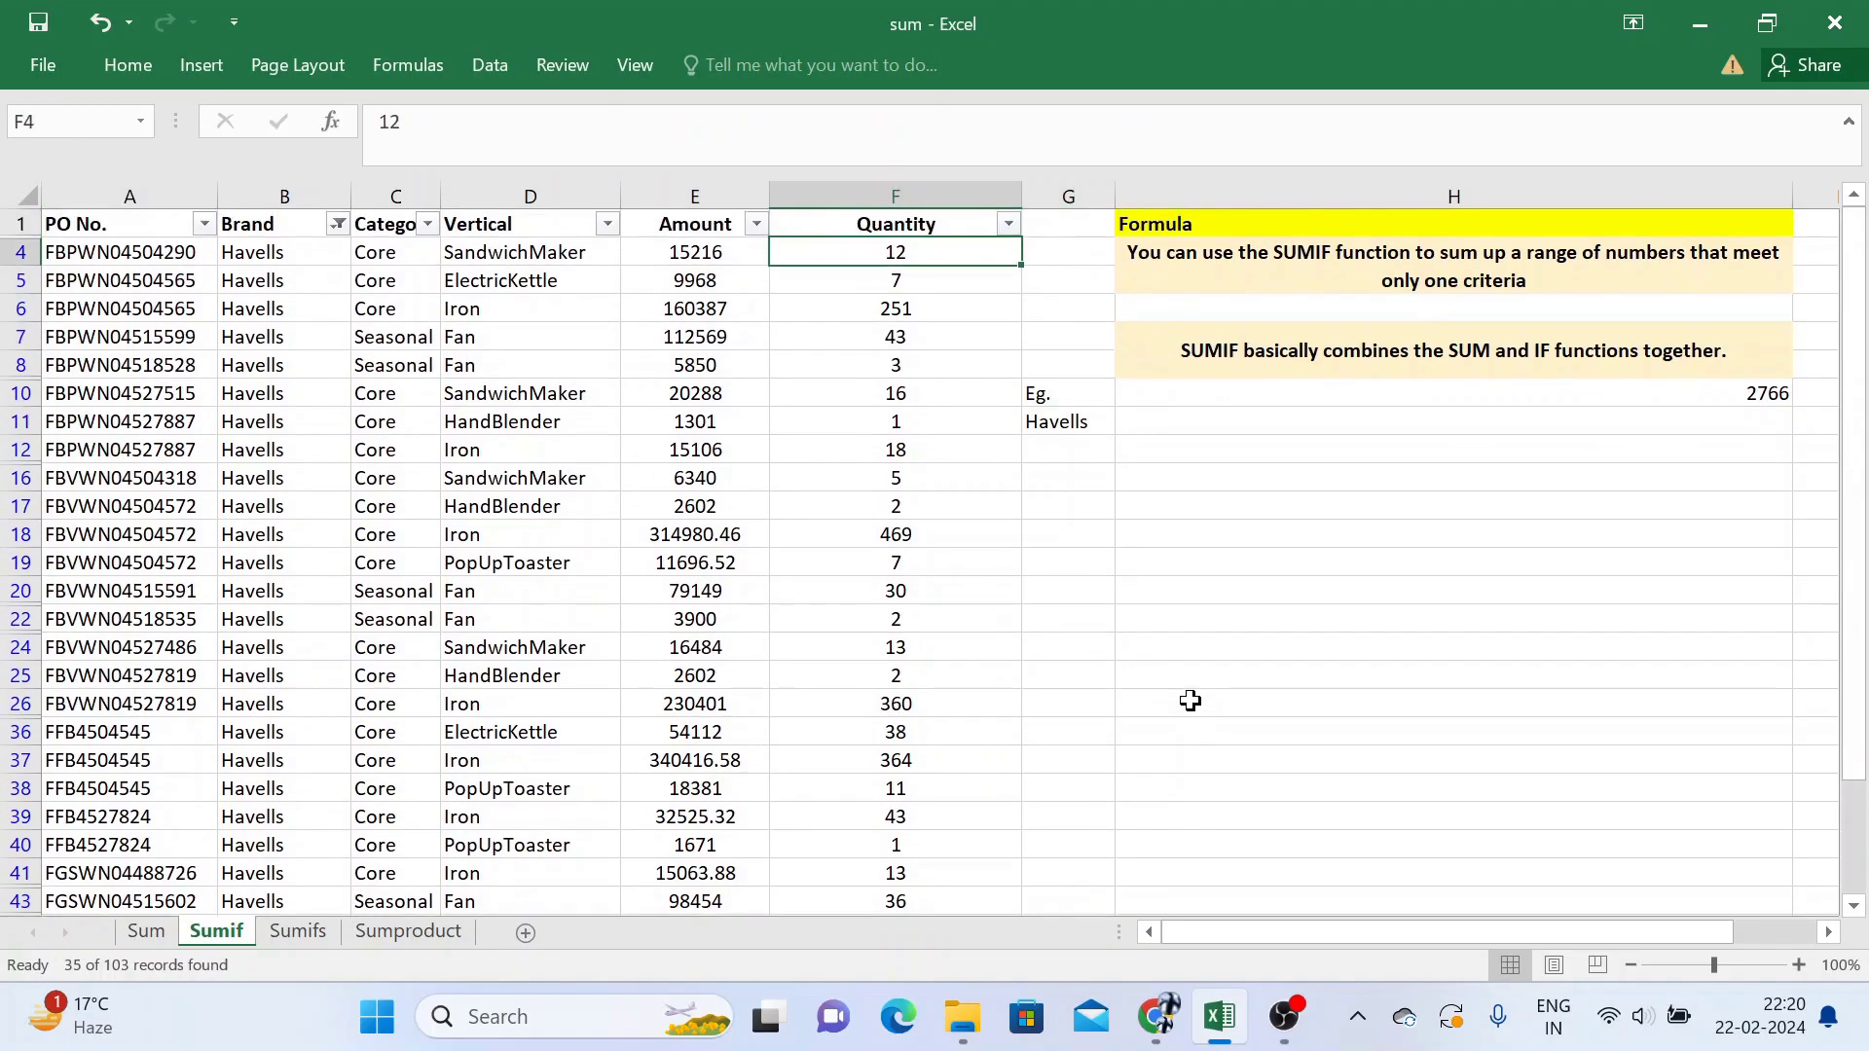
Step: Remove the filters from the purchase order data to show all brands again
{"action": "key", "text": "Left"}
{"action": "key", "text": "Left"}
{"action": "key", "text": "Left"}
{"action": "key", "text": "Left"}
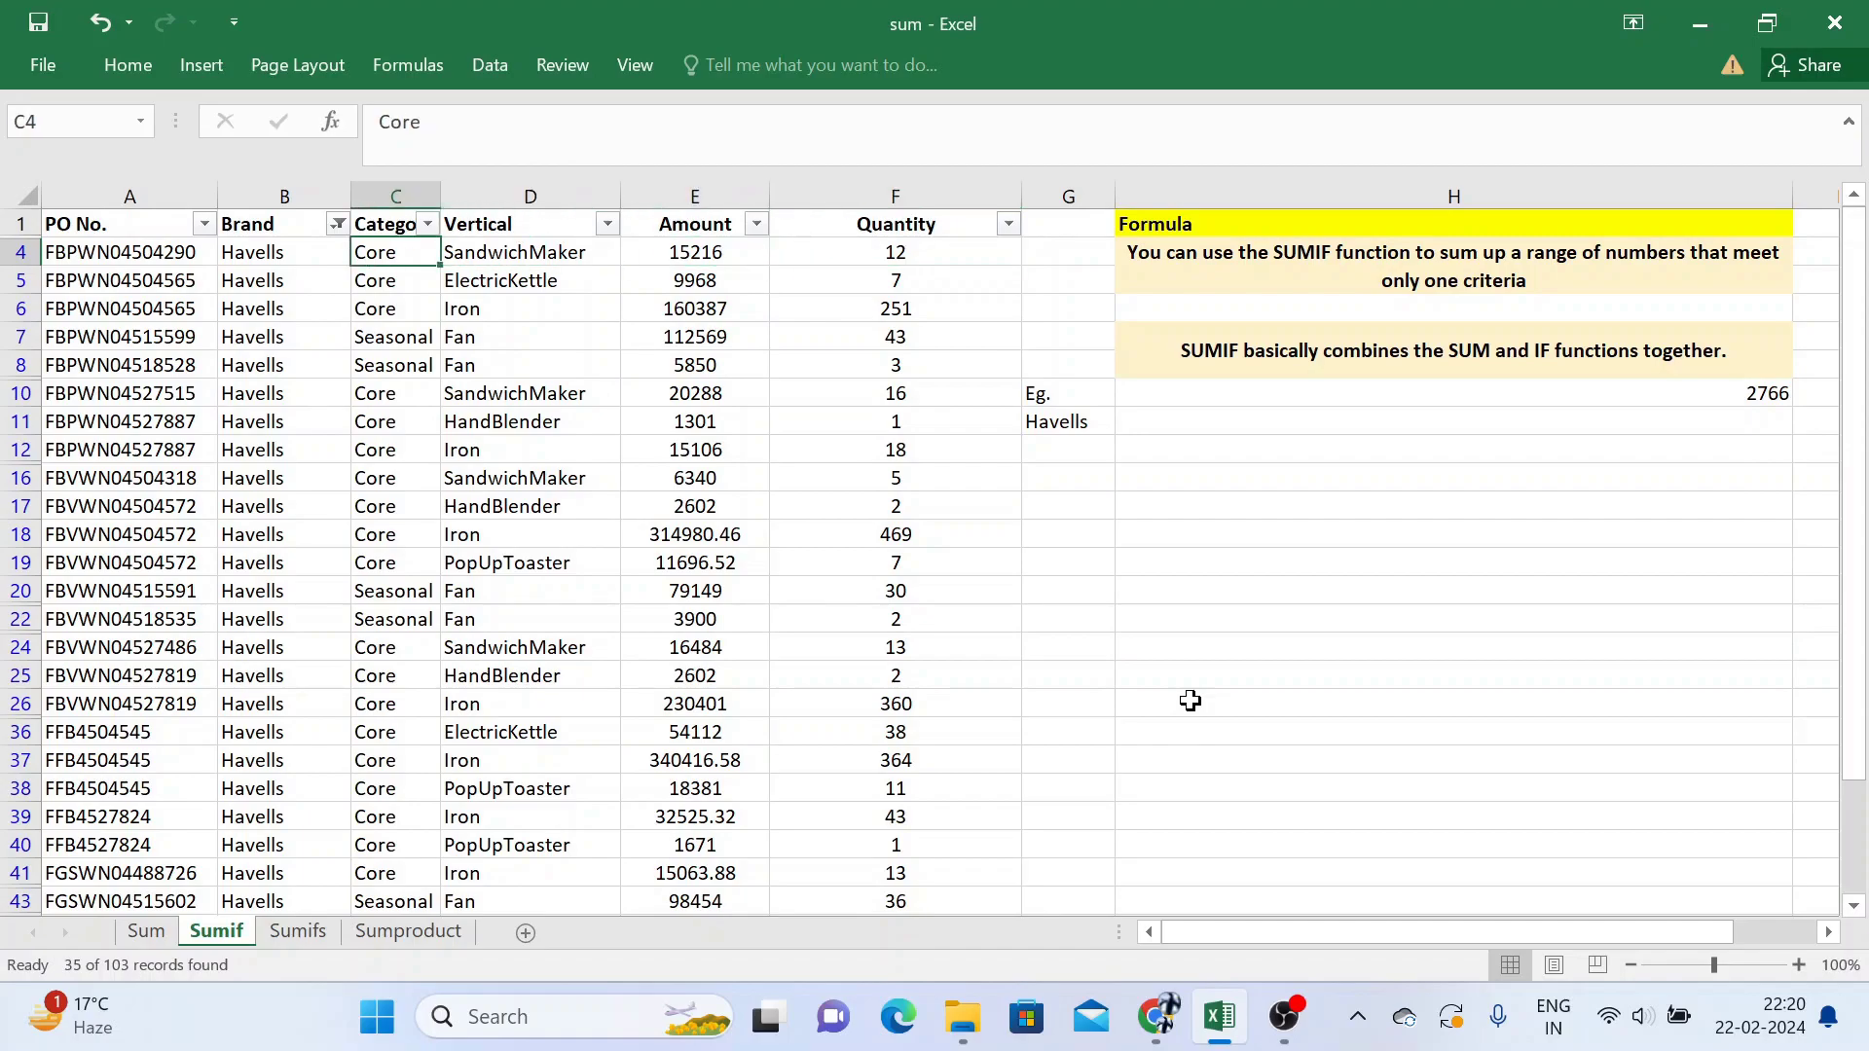
{"action": "key", "text": "Right"}
{"action": "key", "text": "Right"}
{"action": "key", "text": "Right"}
{"action": "key", "text": "Down"}
{"action": "key", "text": "Down"}
{"action": "key", "text": "Up"}
{"action": "key", "text": "Up"}
{"action": "key", "text": "Left"}
{"action": "key", "text": "Up"}
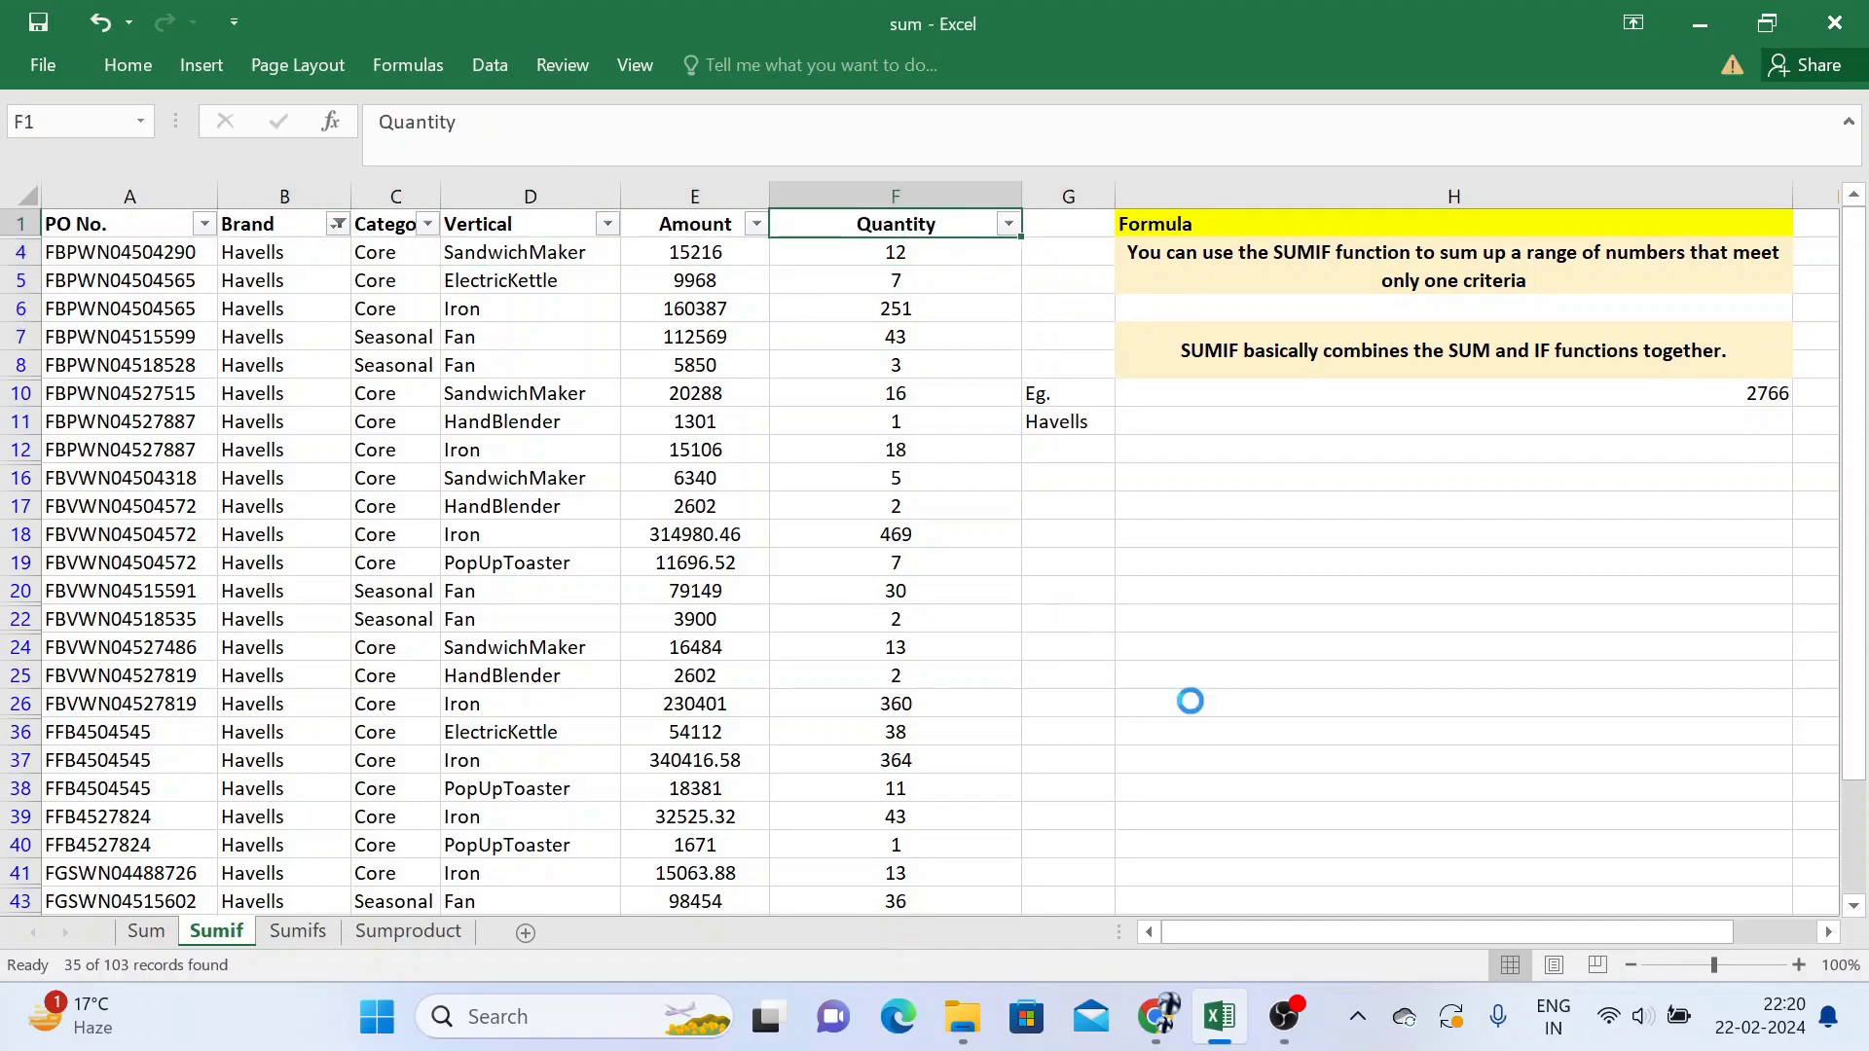
{"action": "key", "text": "ctrl+shift+l"}
Step: Review the SUMIF result in H10 and the function explanations above it
{"action": "key", "text": "Down"}
{"action": "key", "text": "Down"}
{"action": "key", "text": "Down"}
{"action": "key", "text": "Down"}
{"action": "key", "text": "Down"}
{"action": "key", "text": "Down"}
{"action": "key", "text": "Down"}
{"action": "key", "text": "Down"}
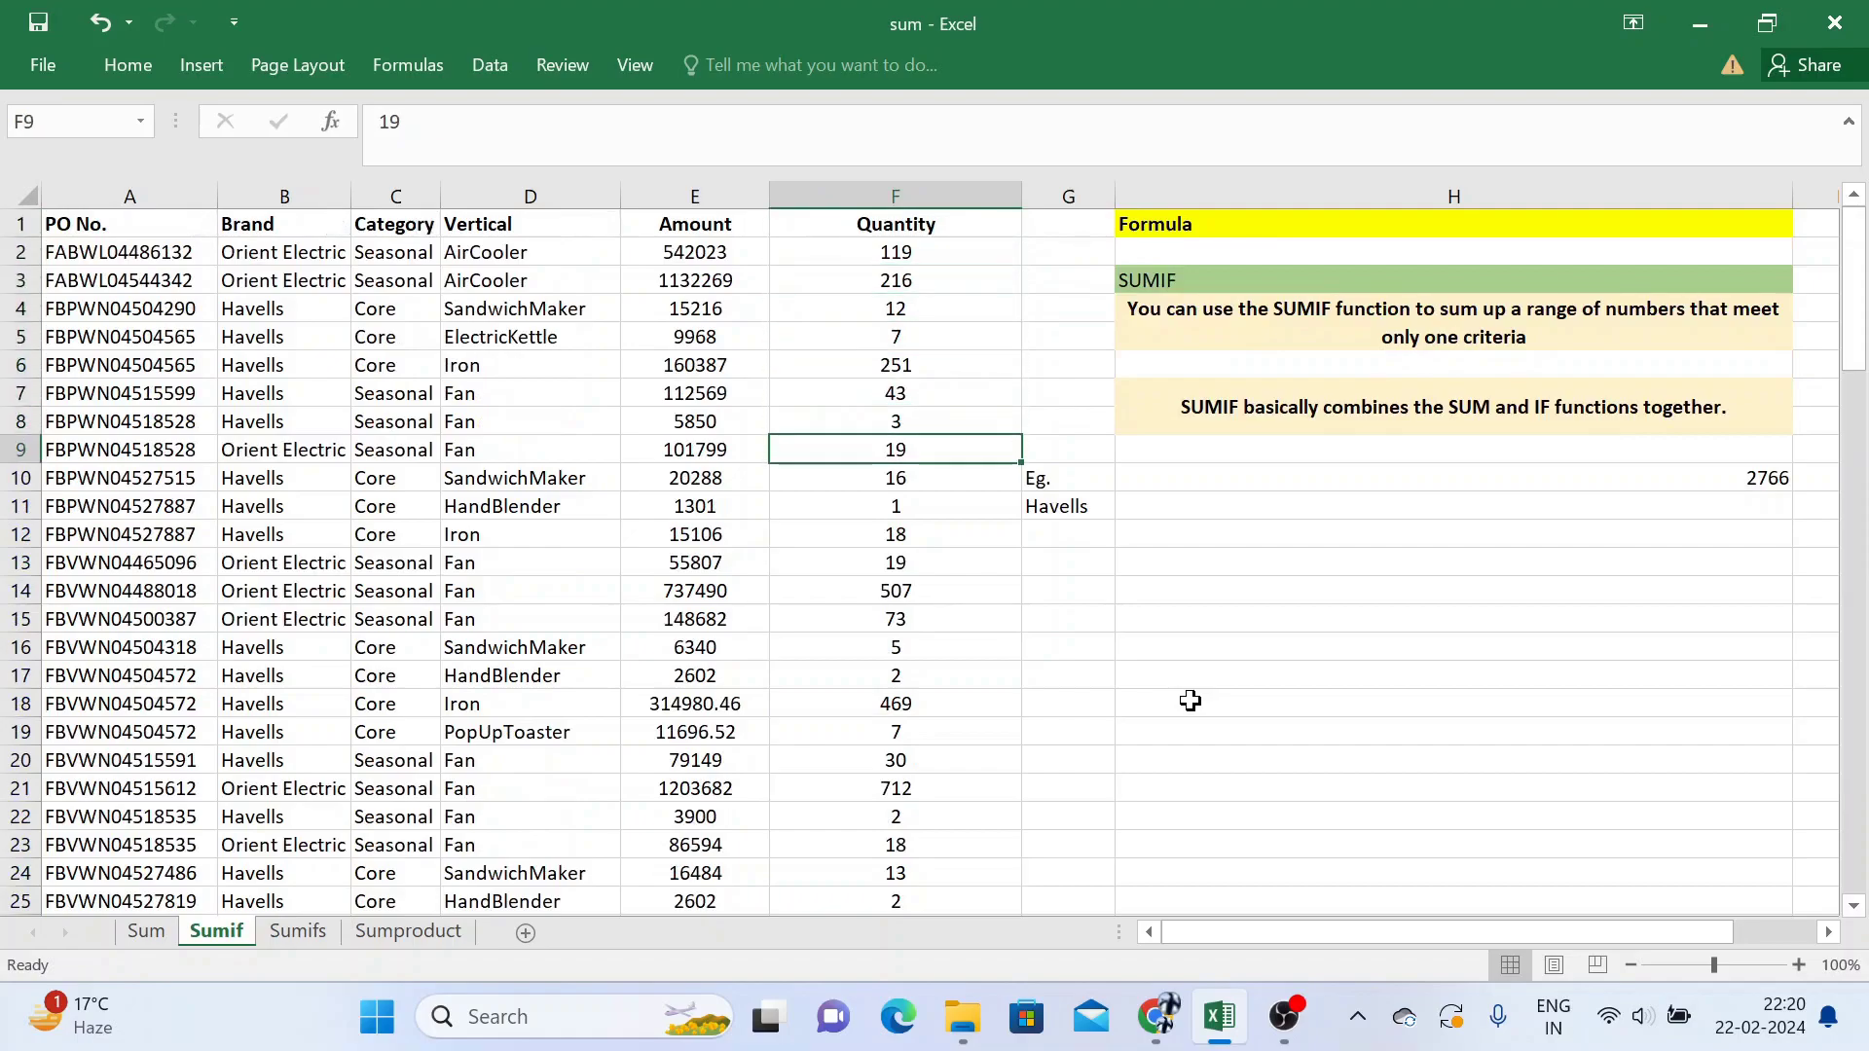
{"action": "key", "text": "Right"}
{"action": "key", "text": "Right"}
{"action": "key", "text": "Down"}
{"action": "scroll", "coordinate": [1190, 701], "scroll_direction": "right", "scroll_amount": 1}
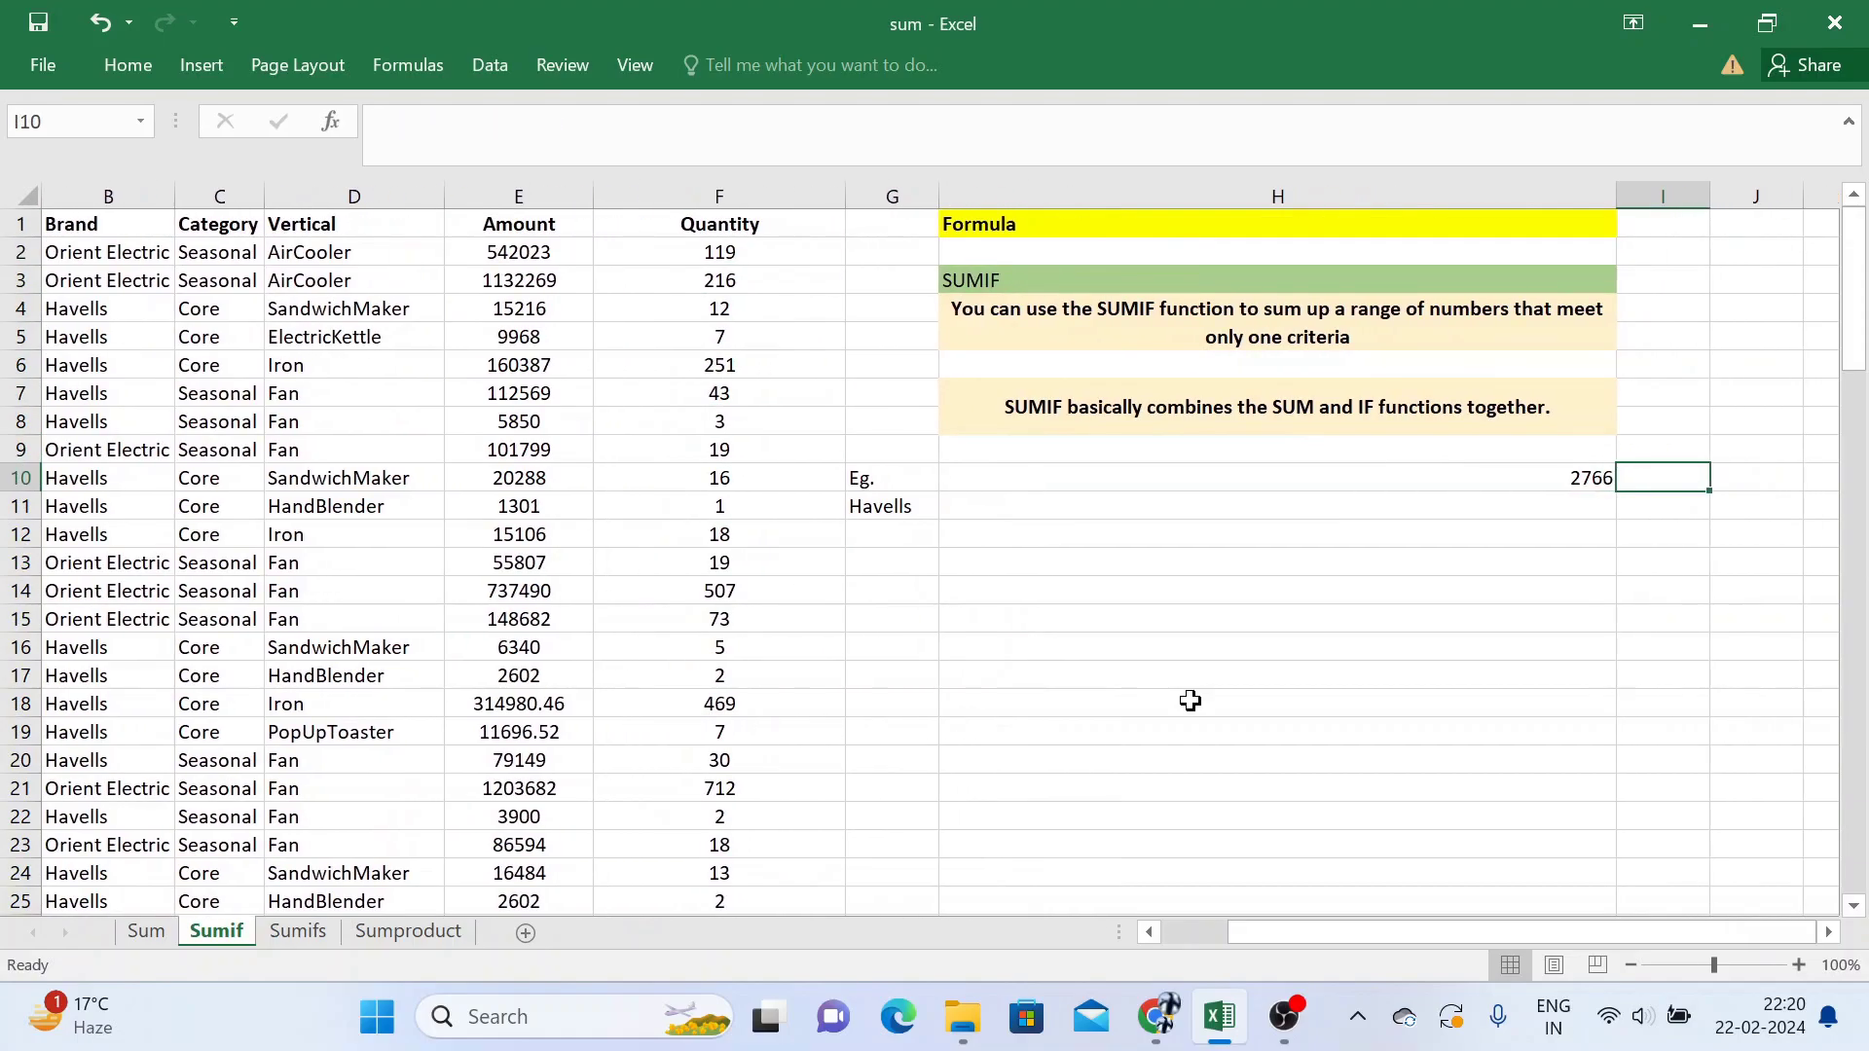
{"action": "key", "text": "Up"}
{"action": "key", "text": "Up"}
{"action": "key", "text": "Up"}
{"action": "key", "text": "Up"}
{"action": "key", "text": "Up"}
{"action": "key", "text": "Down"}
{"action": "key", "text": "Down"}
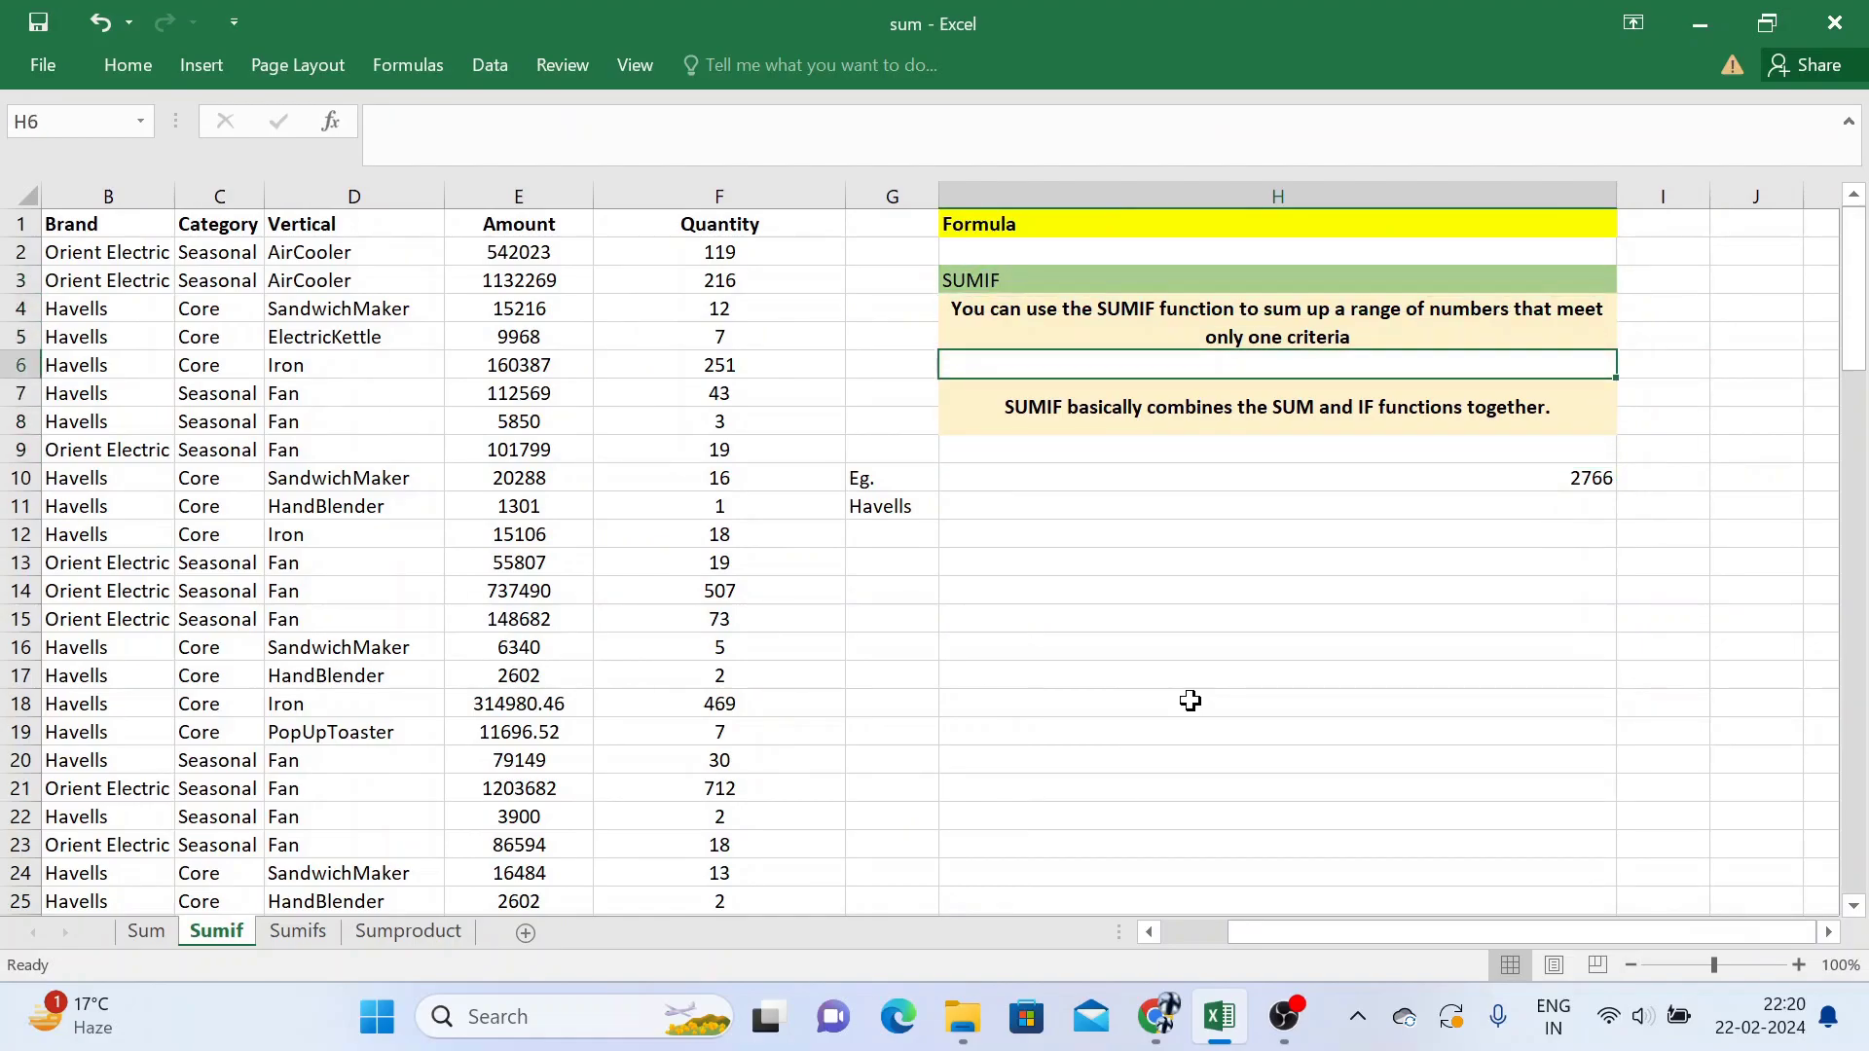
Step: Examine the Category values alongside the Brand and Quantity columns as a possible second criterion
{"action": "key", "text": "Home"}
{"action": "key", "text": "Right"}
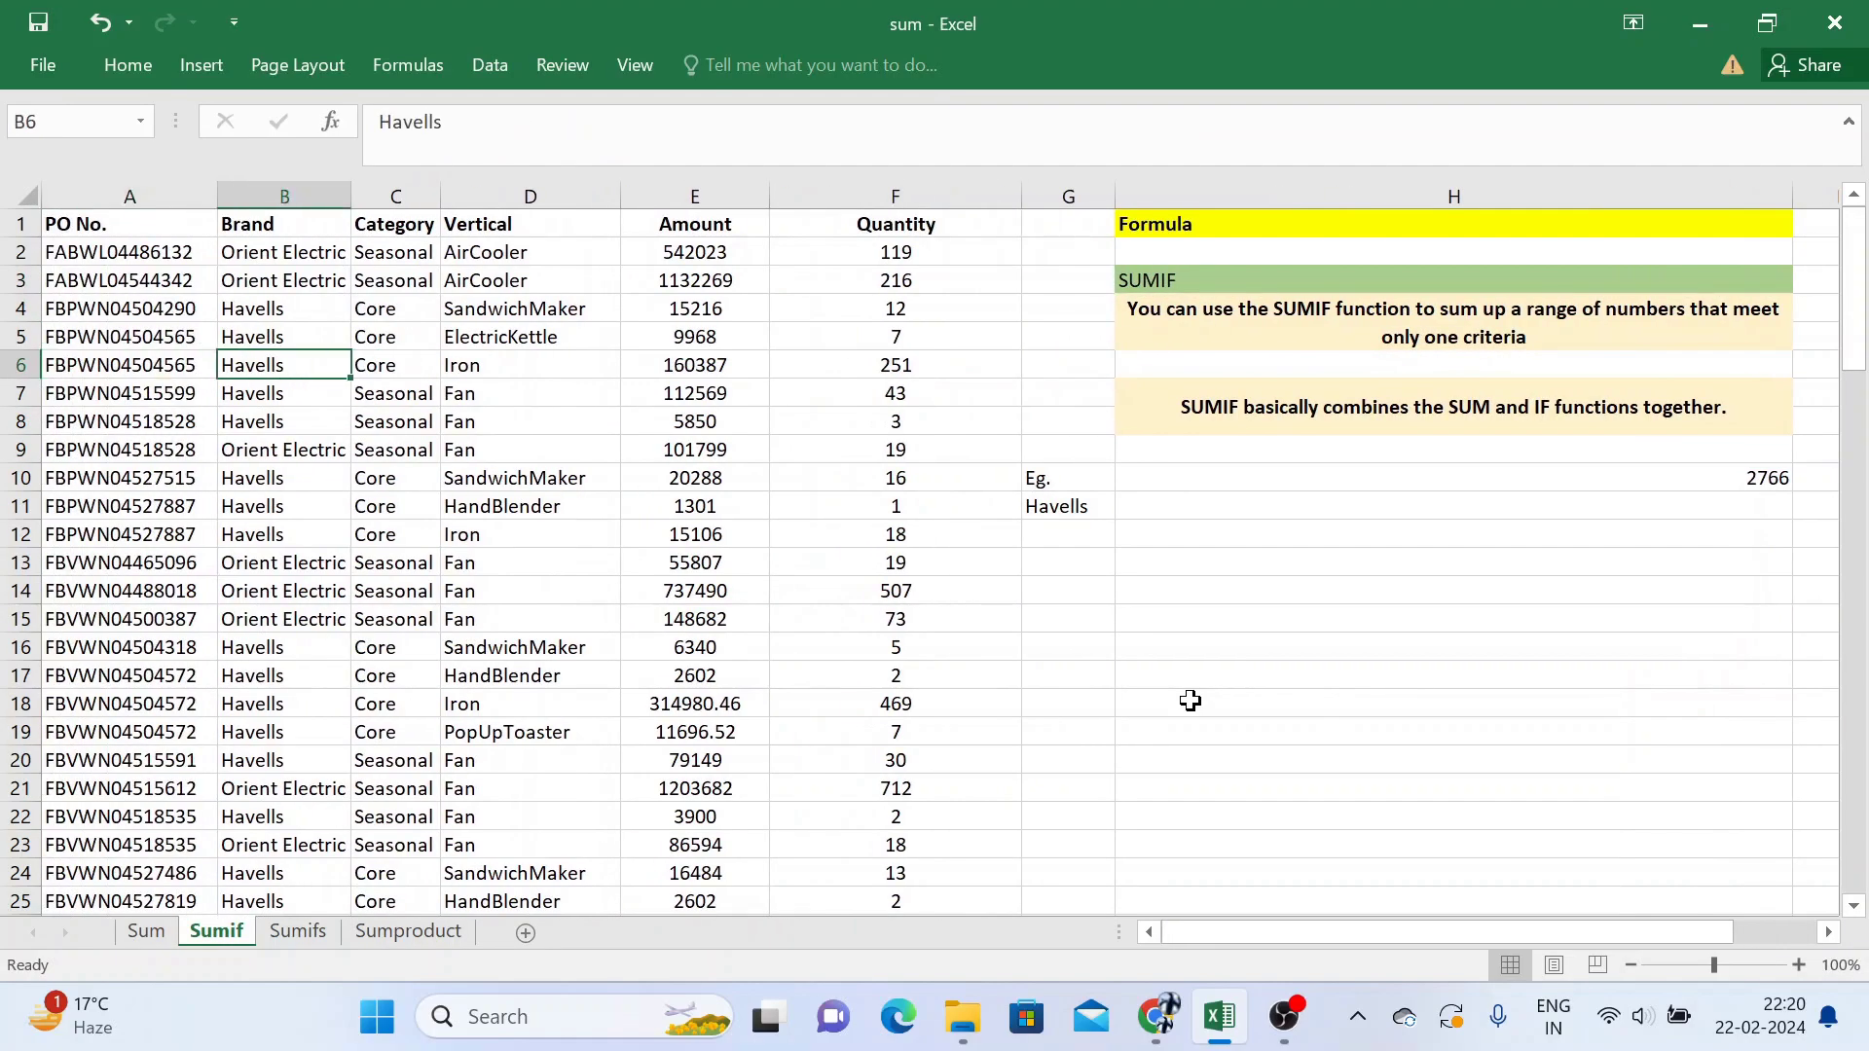
{"action": "key", "text": "Right"}
{"action": "key", "text": "Up"}
{"action": "key", "text": "Up"}
{"action": "key", "text": "Up"}
{"action": "key", "text": "Up"}
{"action": "key", "text": "Up"}
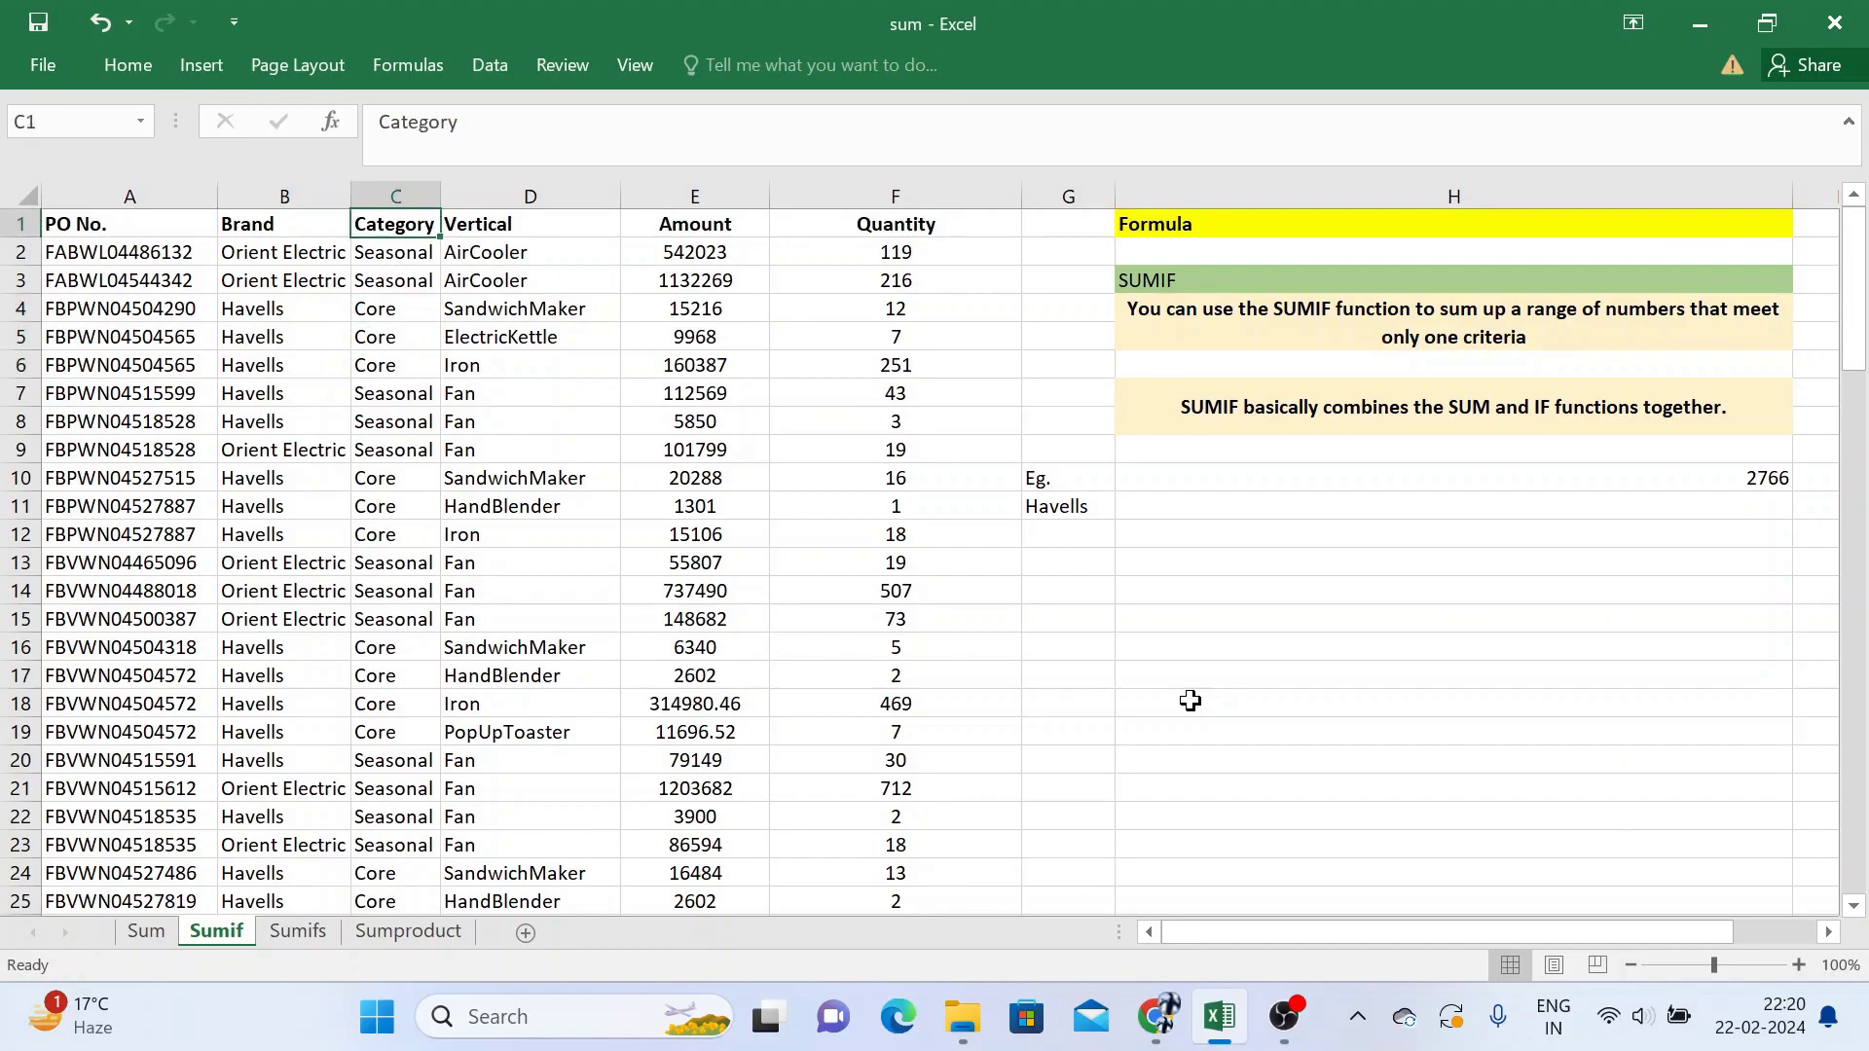
{"action": "key", "text": "Right"}
{"action": "key", "text": "Down"}
{"action": "key", "text": "Down"}
{"action": "key", "text": "Left"}
{"action": "key", "text": "Up"}
{"action": "key", "text": "Down"}
{"action": "key", "text": "Down"}
{"action": "key", "text": "Down"}
{"action": "key", "text": "Down"}
{"action": "key", "text": "Down"}
{"action": "key", "text": "Left"}
{"action": "key", "text": "Right"}
{"action": "key", "text": "Up"}
{"action": "key", "text": "Up"}
{"action": "key", "text": "Up"}
{"action": "key", "text": "Down"}
{"action": "key", "text": "Down"}
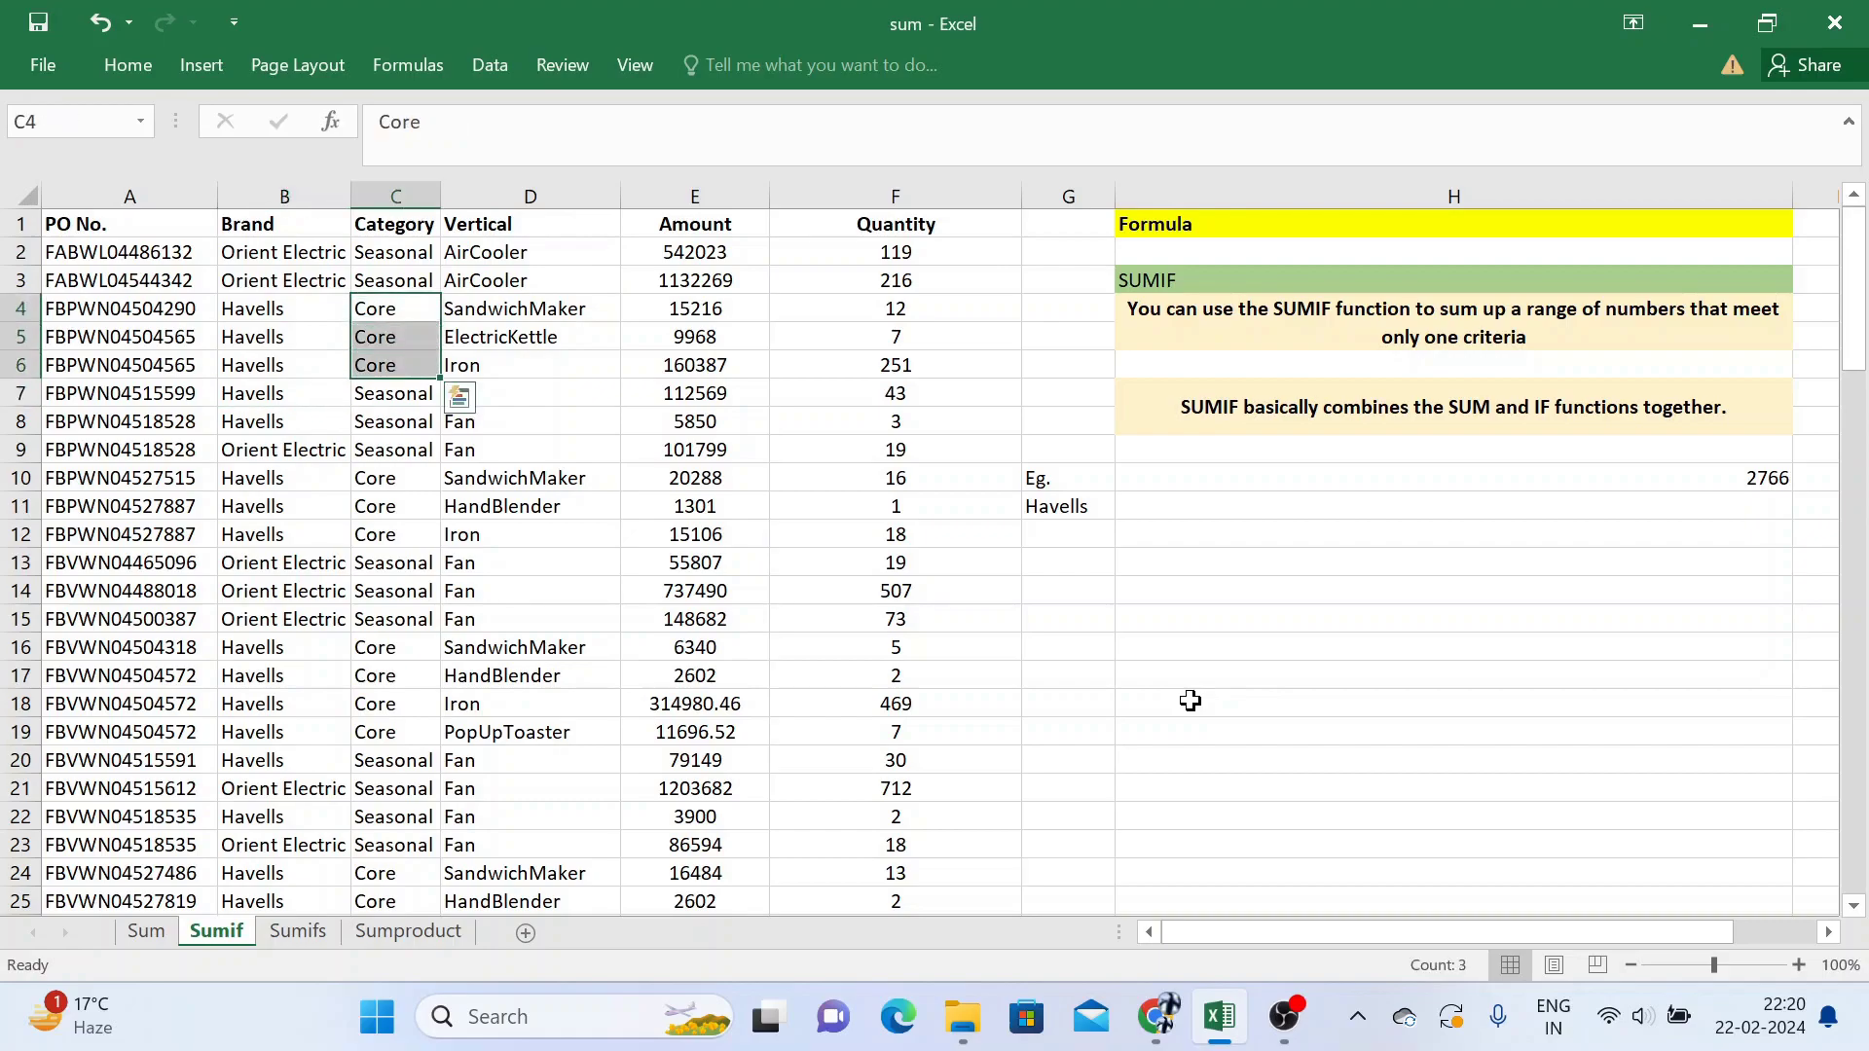
{"action": "key", "text": "Up"}
{"action": "key", "text": "Up"}
{"action": "key", "text": "Right"}
{"action": "key", "text": "Right"}
{"action": "key", "text": "Right"}
{"action": "key", "text": "Right"}
{"action": "key", "text": "Right"}
{"action": "key", "text": "Left"}
{"action": "key", "text": "Left"}
{"action": "key", "text": "Left"}
{"action": "key", "text": "Right"}
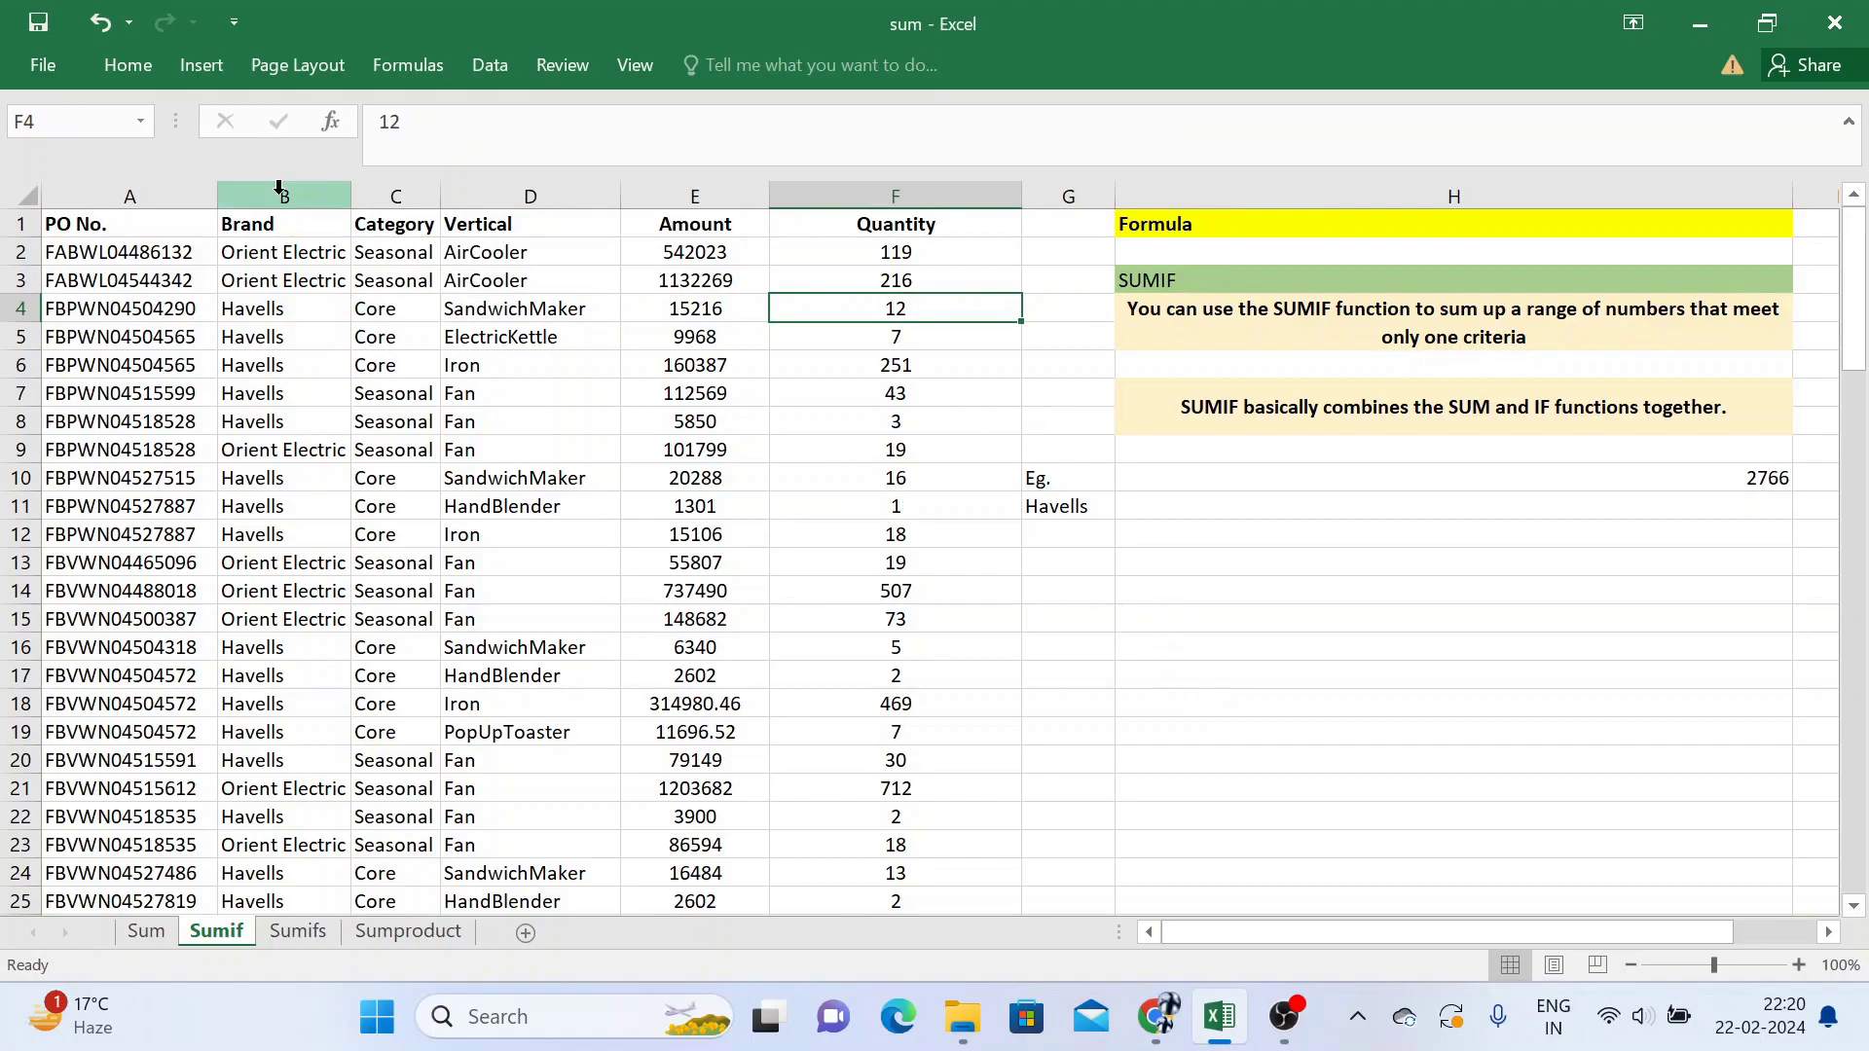
Step: Point out the entire Brand column, followed by the entire Category column, as the two criteria ranges
{"action": "left_click", "coordinate": [279, 187]}
{"action": "left_click", "coordinate": [278, 336]}
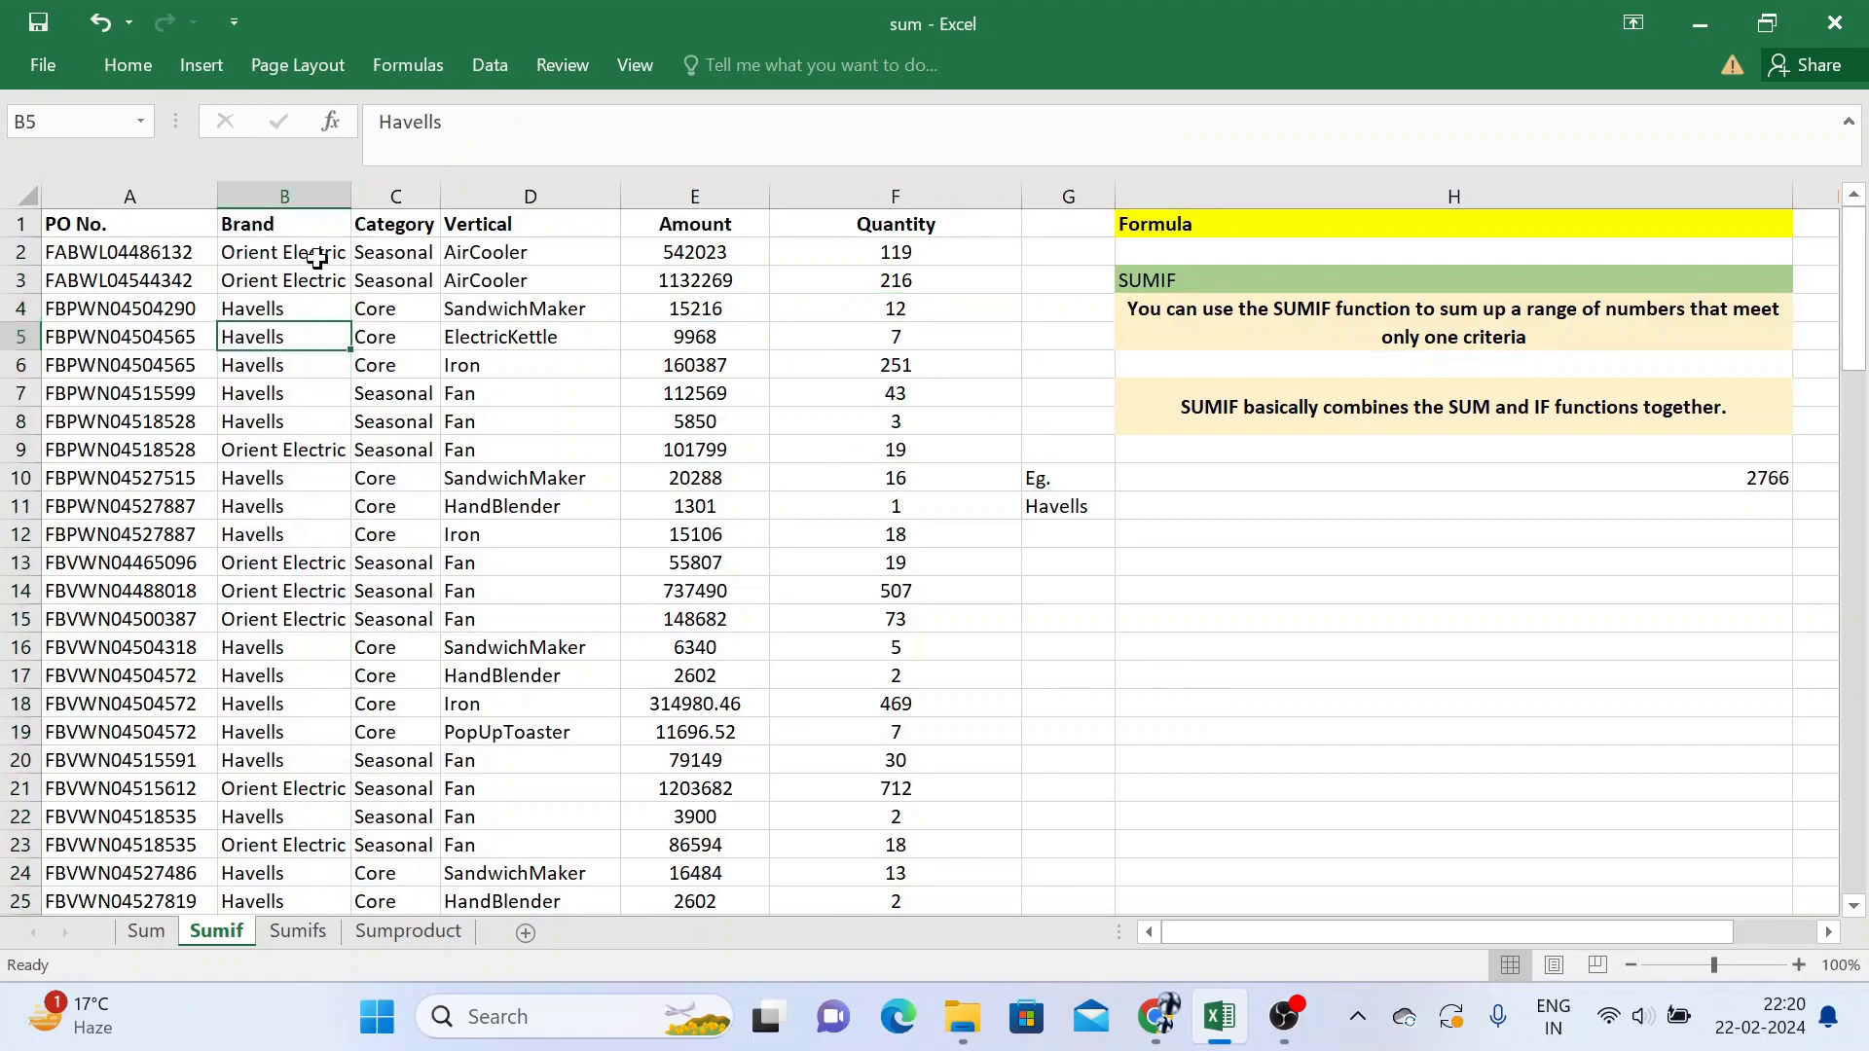
{"action": "left_click", "coordinate": [393, 190]}
{"action": "left_click", "coordinate": [385, 336]}
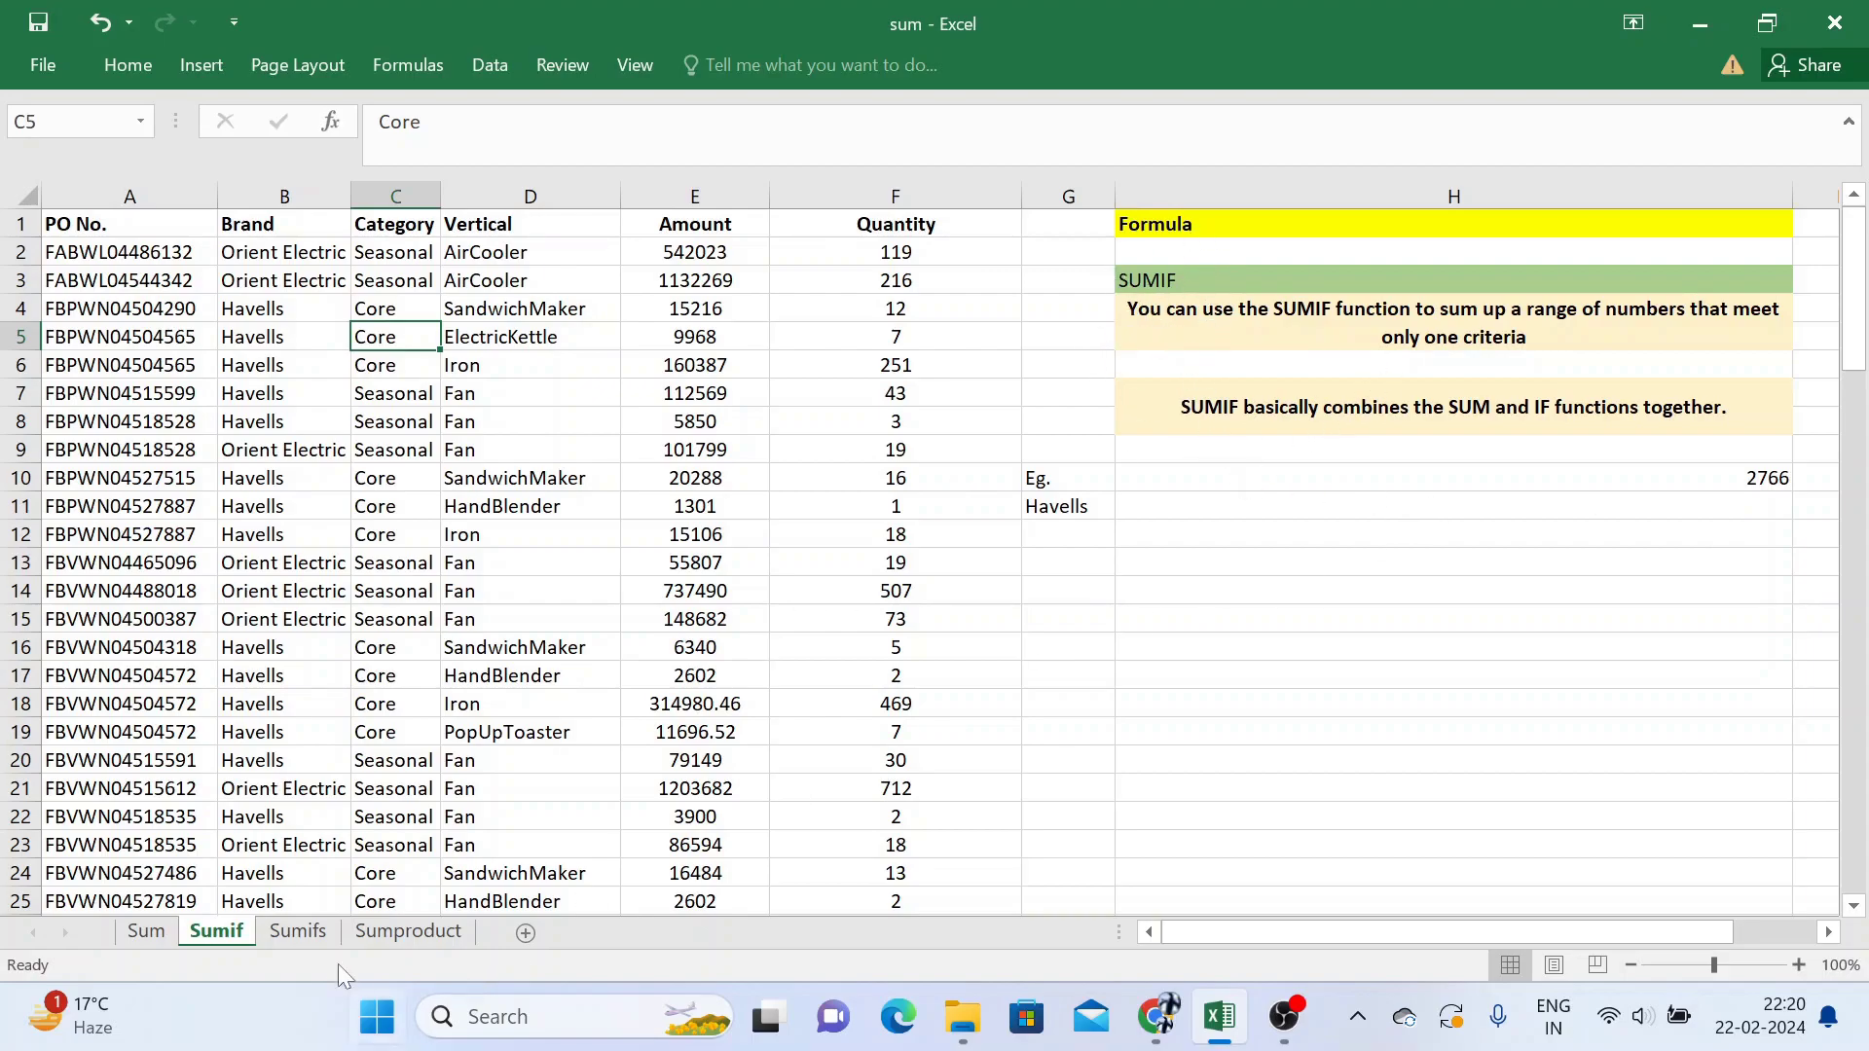
Step: On the Sumifs sheet, copy the brand Havells from B7 into G8 as the first criterion
{"action": "left_click", "coordinate": [321, 935]}
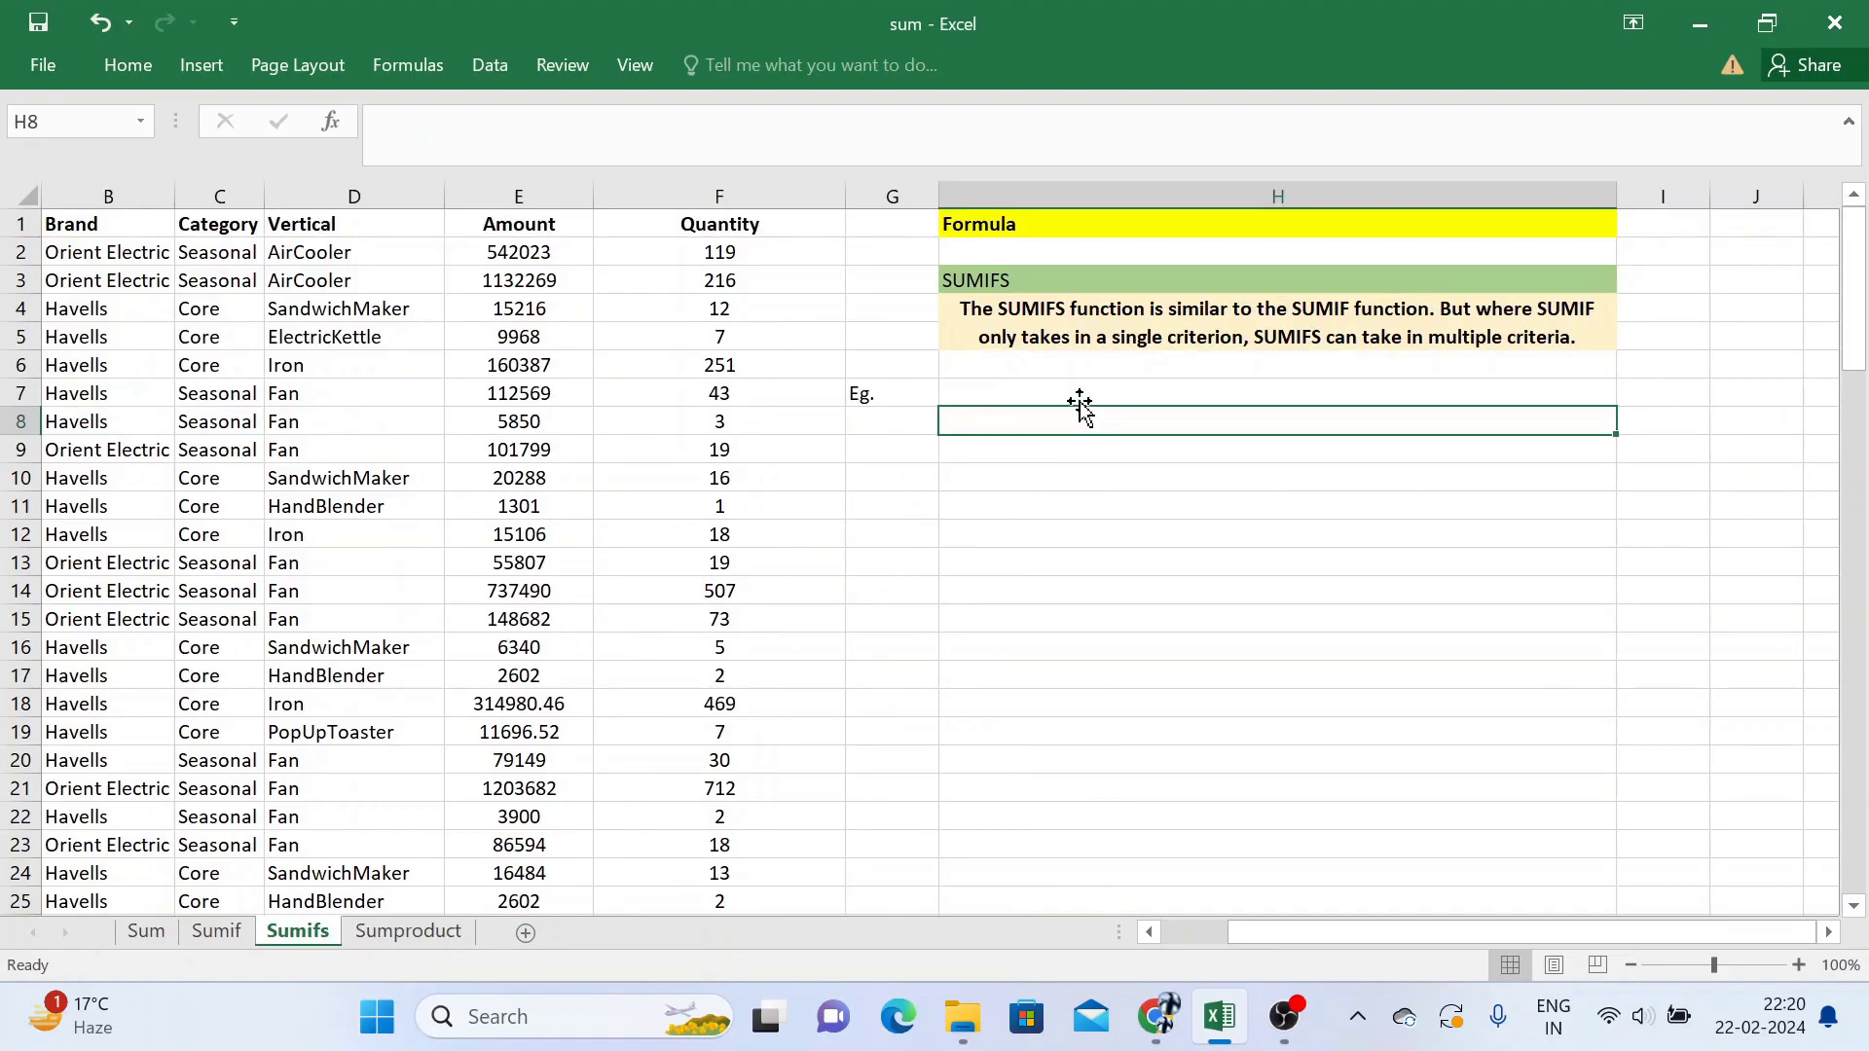
{"action": "key", "text": "Left"}
{"action": "key", "text": "Left"}
{"action": "key", "text": "Left"}
{"action": "key", "text": "Left"}
{"action": "key", "text": "Left"}
{"action": "key", "text": "Left"}
{"action": "key", "text": "Left"}
{"action": "key", "text": "Right"}
{"action": "key", "text": "Up"}
{"action": "key", "text": "ctrl+c"}
{"action": "key", "text": "Right"}
{"action": "key", "text": "Right"}
{"action": "key", "text": "Right"}
{"action": "key", "text": "Right"}
{"action": "key", "text": "Right"}
{"action": "key", "text": "Right"}
{"action": "key", "text": "Down"}
{"action": "key", "text": "Left"}
{"action": "key", "text": "ctrl+v"}
Step: Copy the category Core from C6 into G9 as the second criterion
{"action": "key", "text": "Left"}
{"action": "key", "text": "Left"}
{"action": "key", "text": "Left"}
{"action": "key", "text": "Left"}
{"action": "key", "text": "Up"}
{"action": "key", "text": "Up"}
{"action": "key", "text": "ctrl+c"}
{"action": "key", "text": "Up"}
{"action": "key", "text": "Up"}
{"action": "key", "text": "Down"}
{"action": "key", "text": "Down"}
{"action": "key", "text": "Down"}
{"action": "key", "text": "Right"}
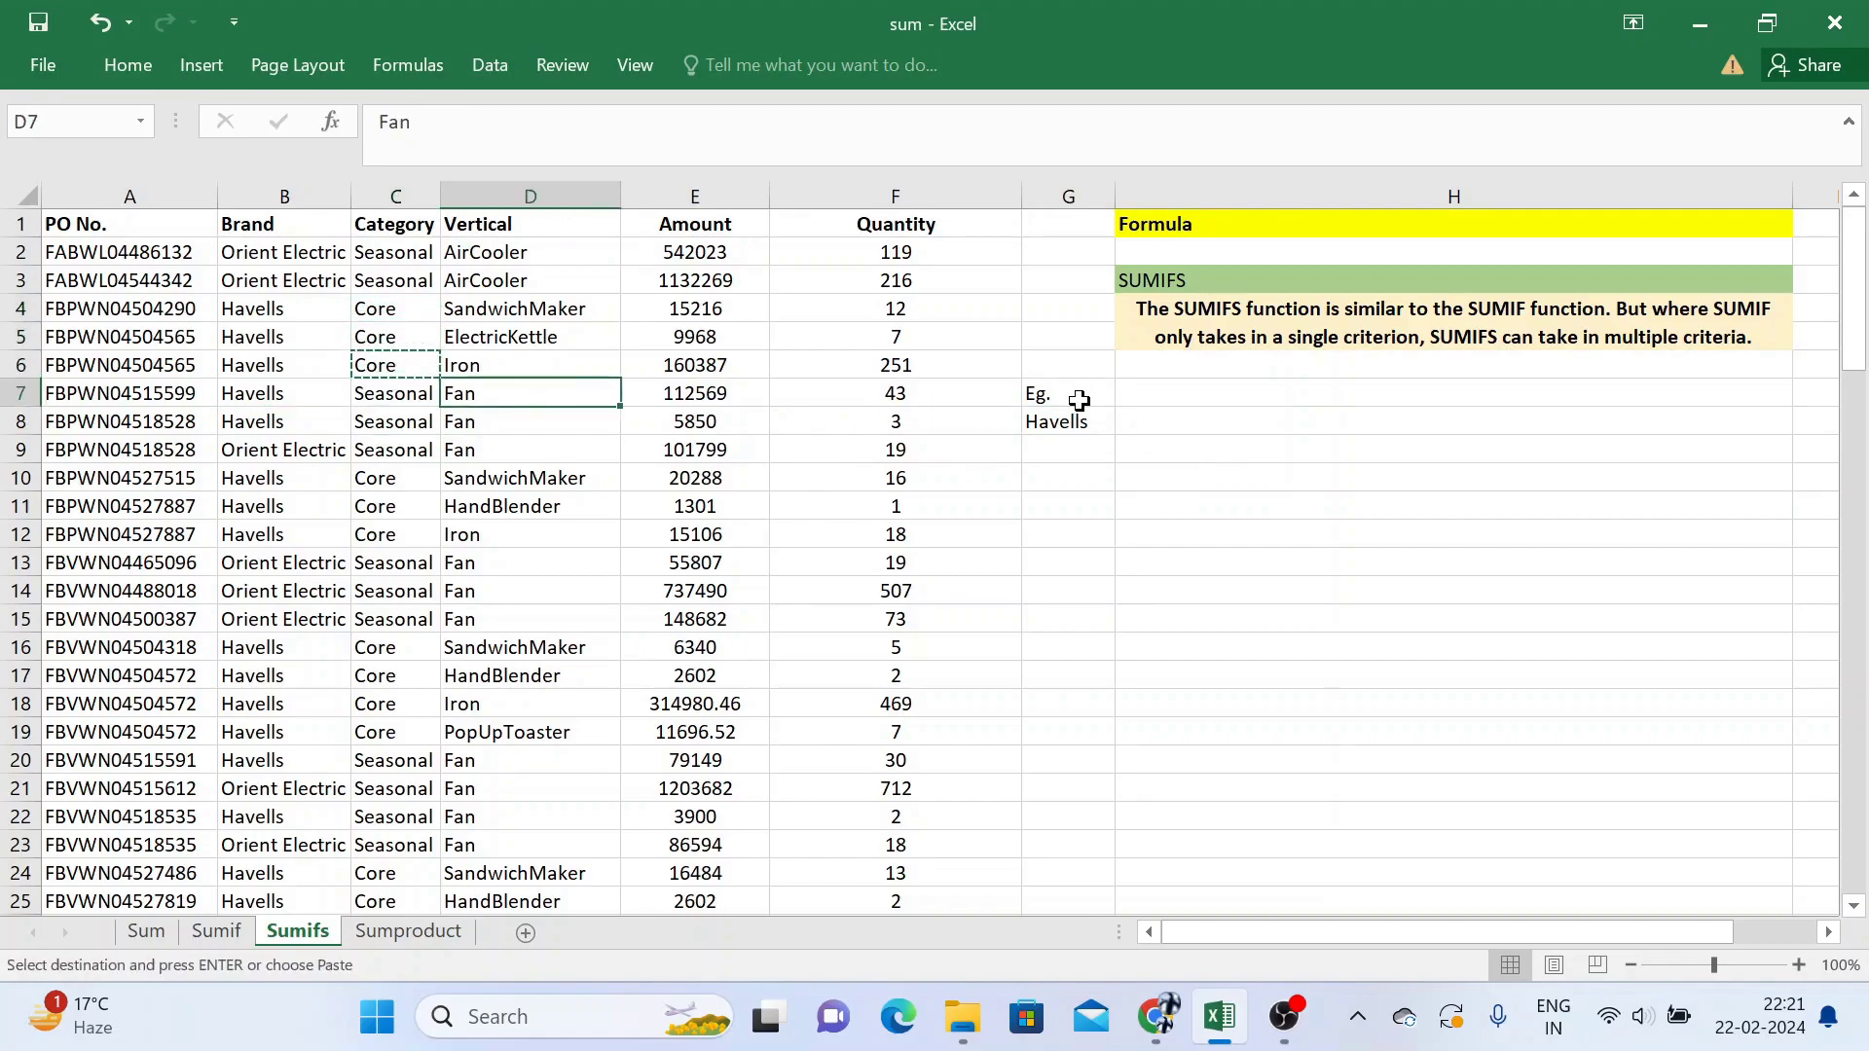
{"action": "key", "text": "Right"}
{"action": "key", "text": "Right"}
{"action": "key", "text": "Right"}
{"action": "key", "text": "Down"}
{"action": "key", "text": "Down"}
{"action": "key", "text": "ctrl+v"}
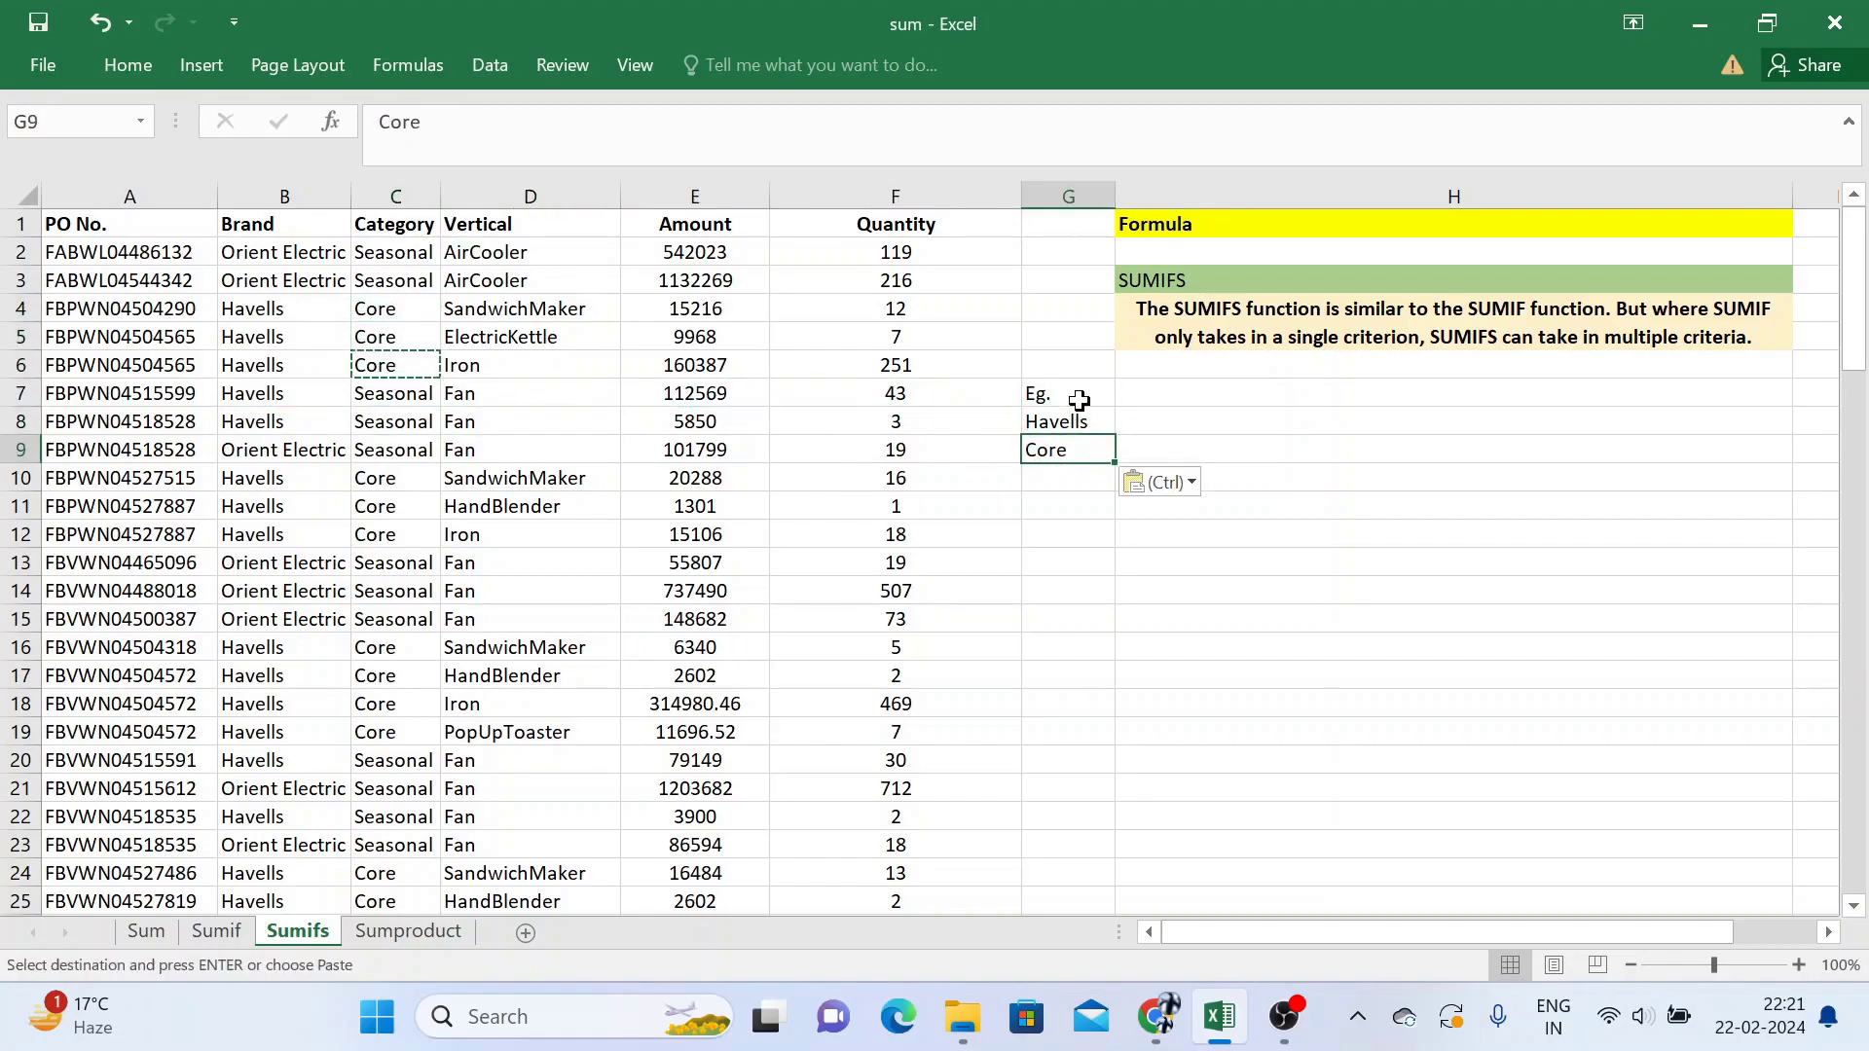
Step: Start a SUMIFS formula in H7 with the Quantity column F:F as the sum range
{"action": "key", "text": "Up"}
{"action": "key", "text": "Right"}
{"action": "key", "text": "Left"}
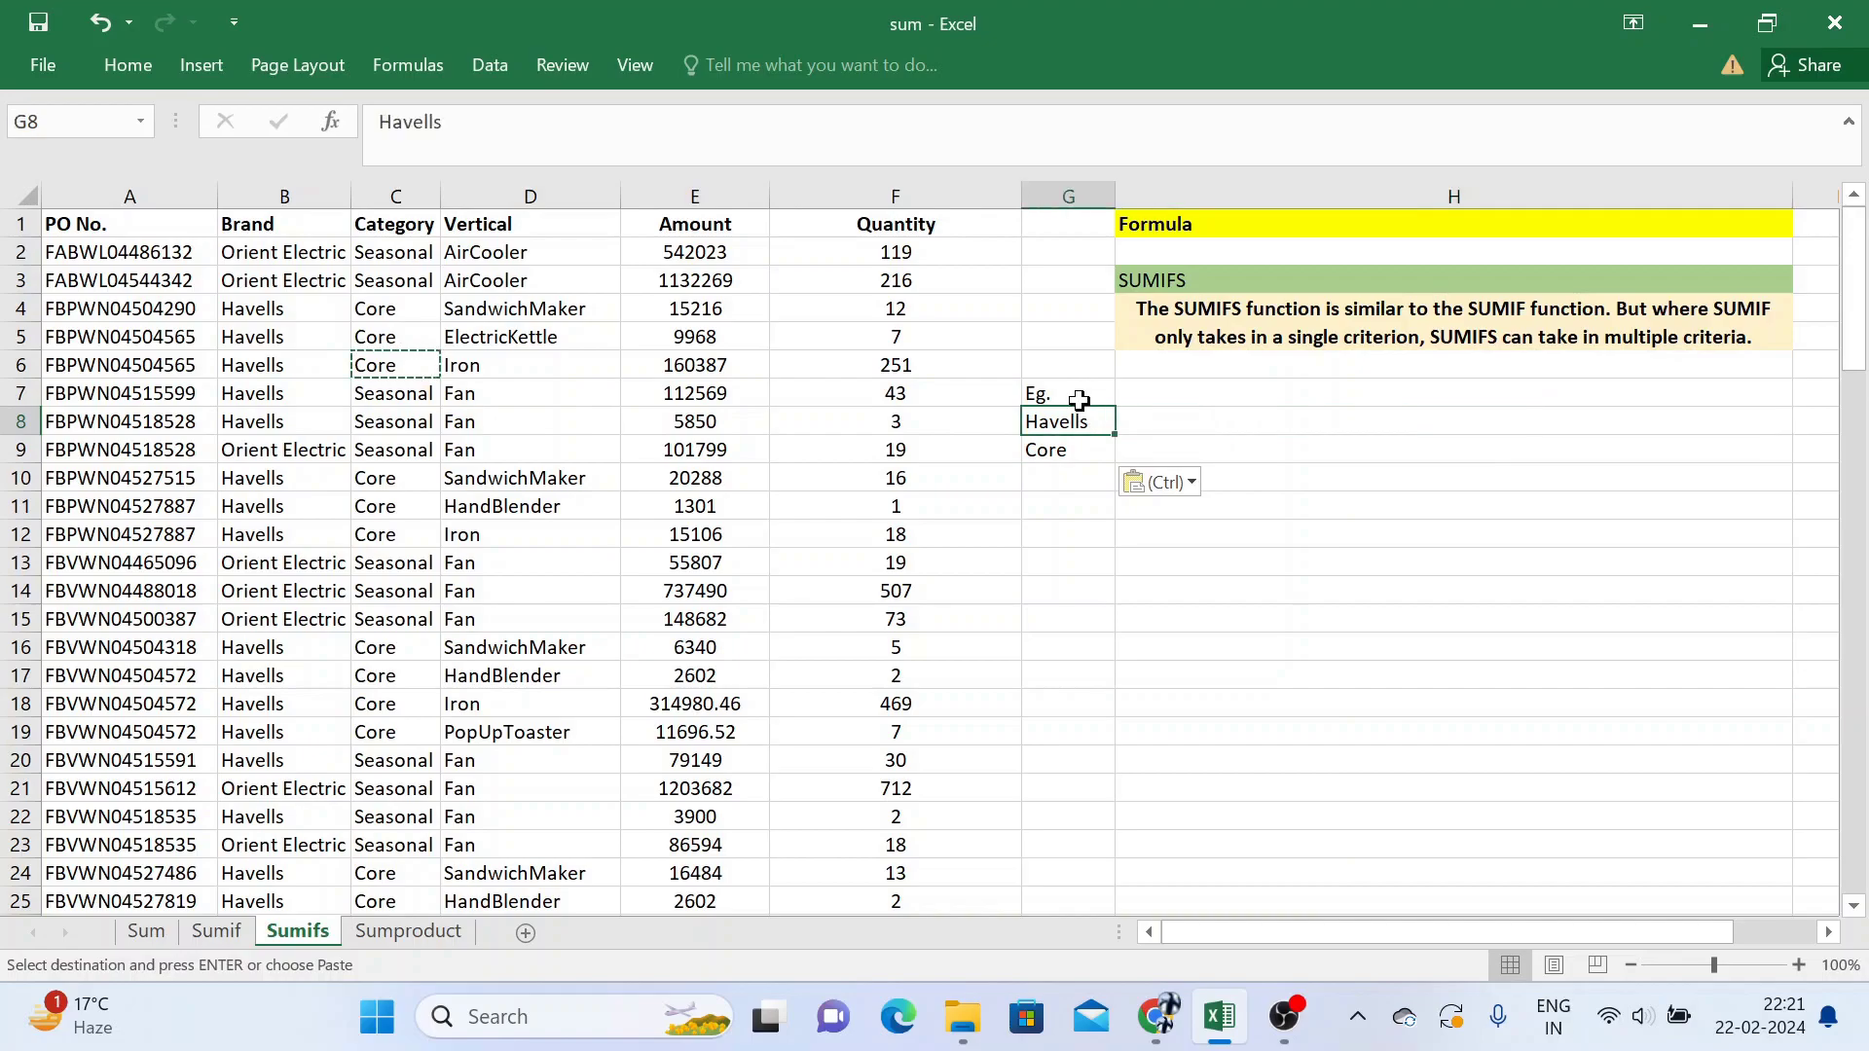
{"action": "key", "text": "Right"}
{"action": "key", "text": "Up"}
{"action": "type", "text": "=sum"}
{"action": "key", "text": "Down"}
{"action": "key", "text": "Down"}
{"action": "key", "text": "Tab"}
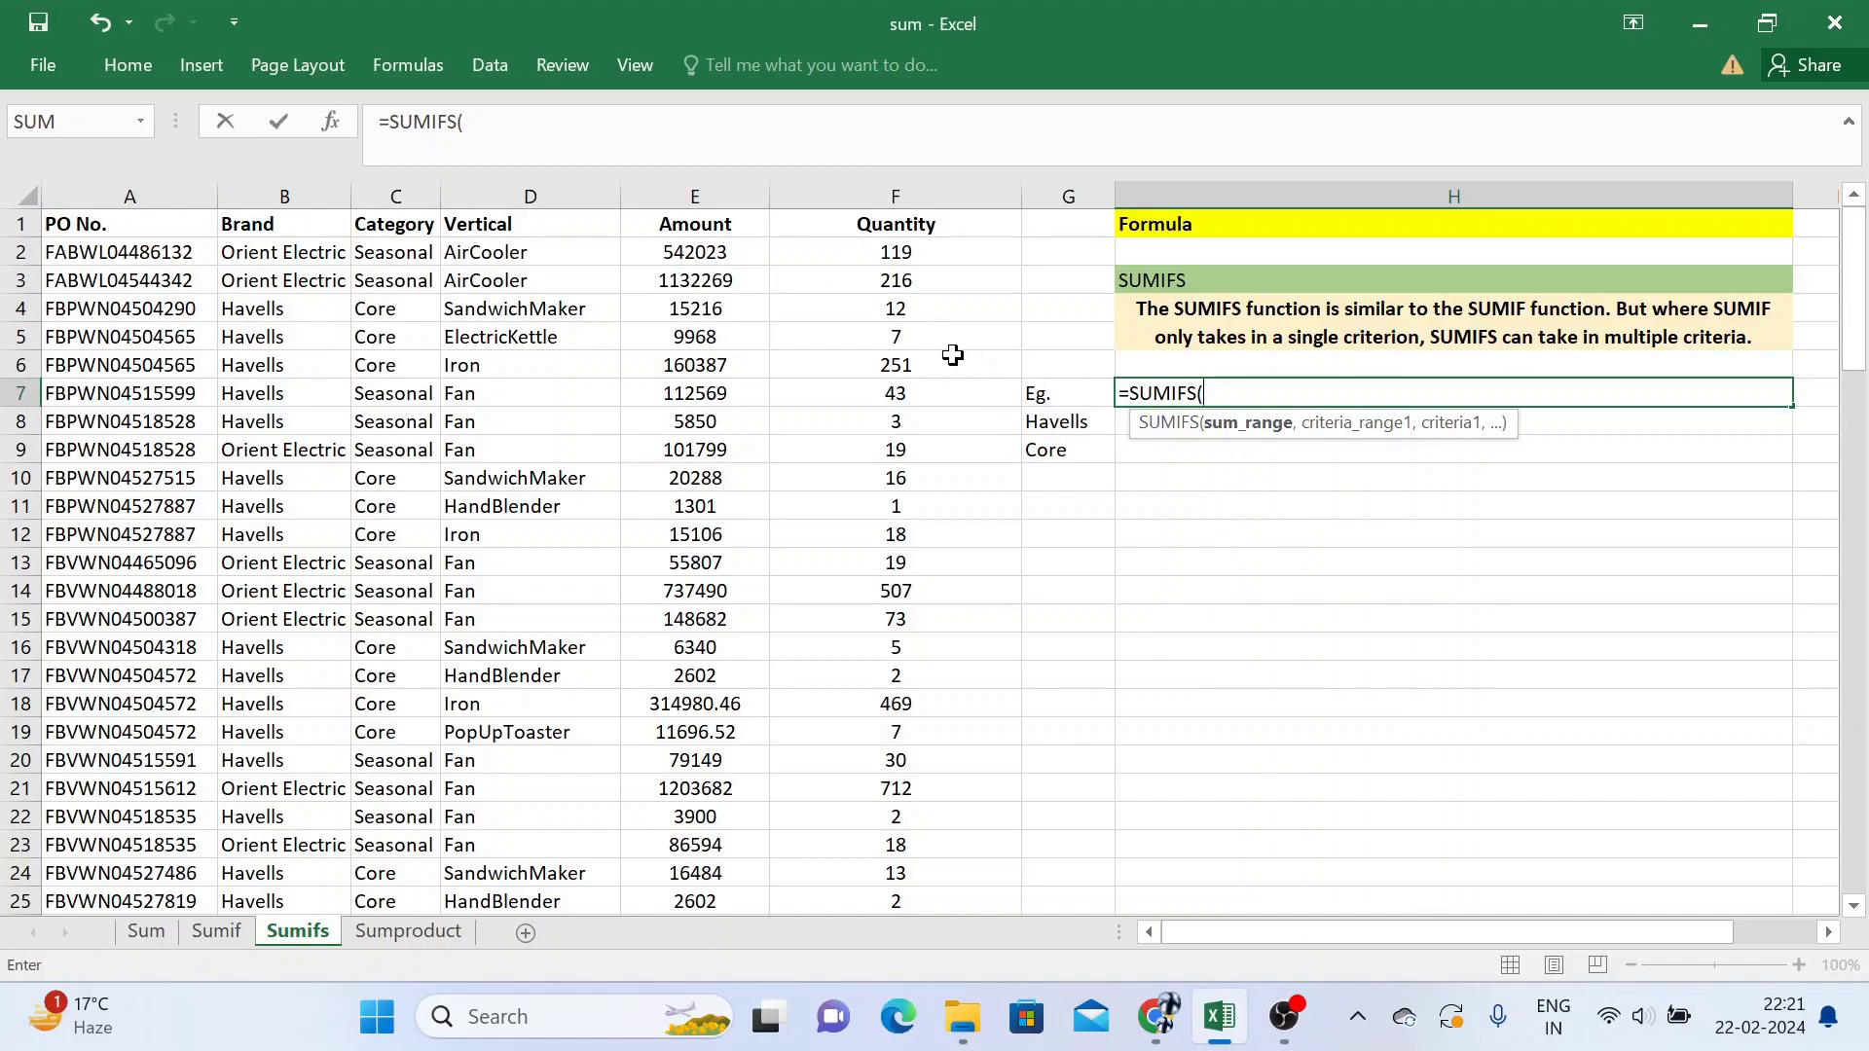
{"action": "left_click", "coordinate": [897, 179]}
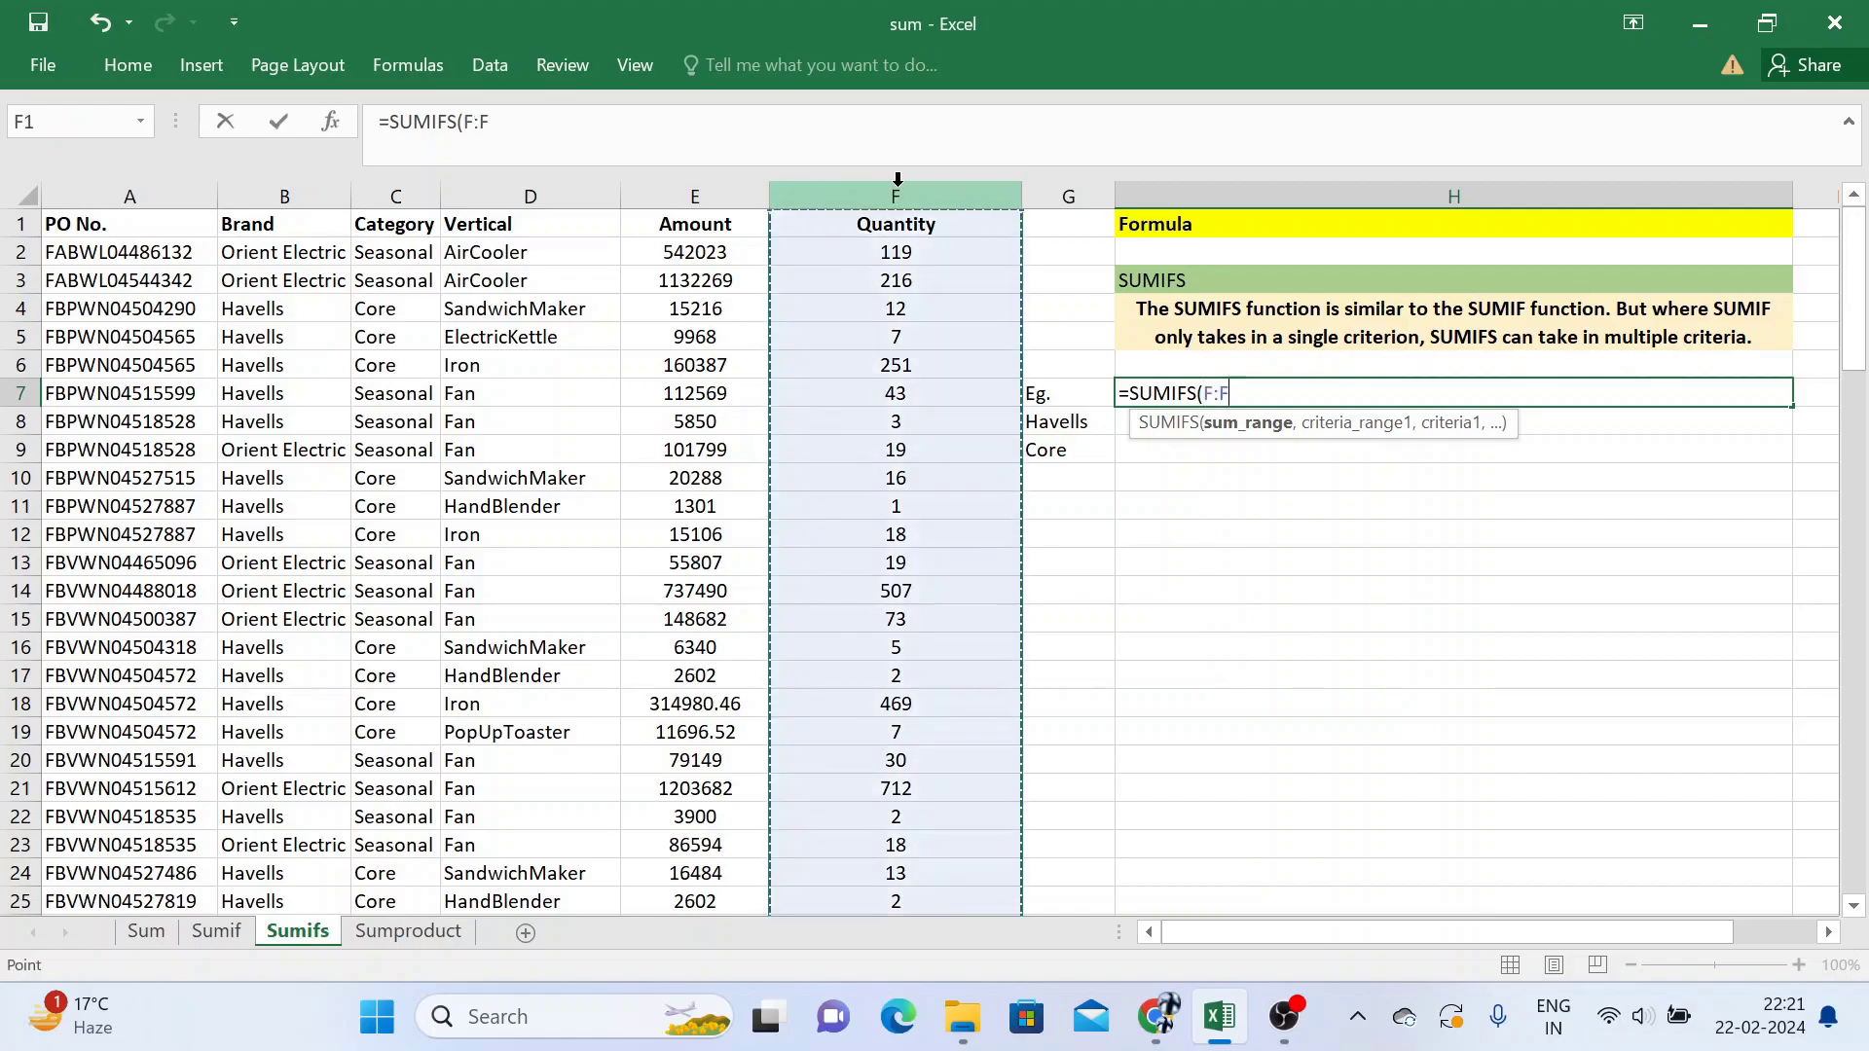
{"action": "type", "text": ","}
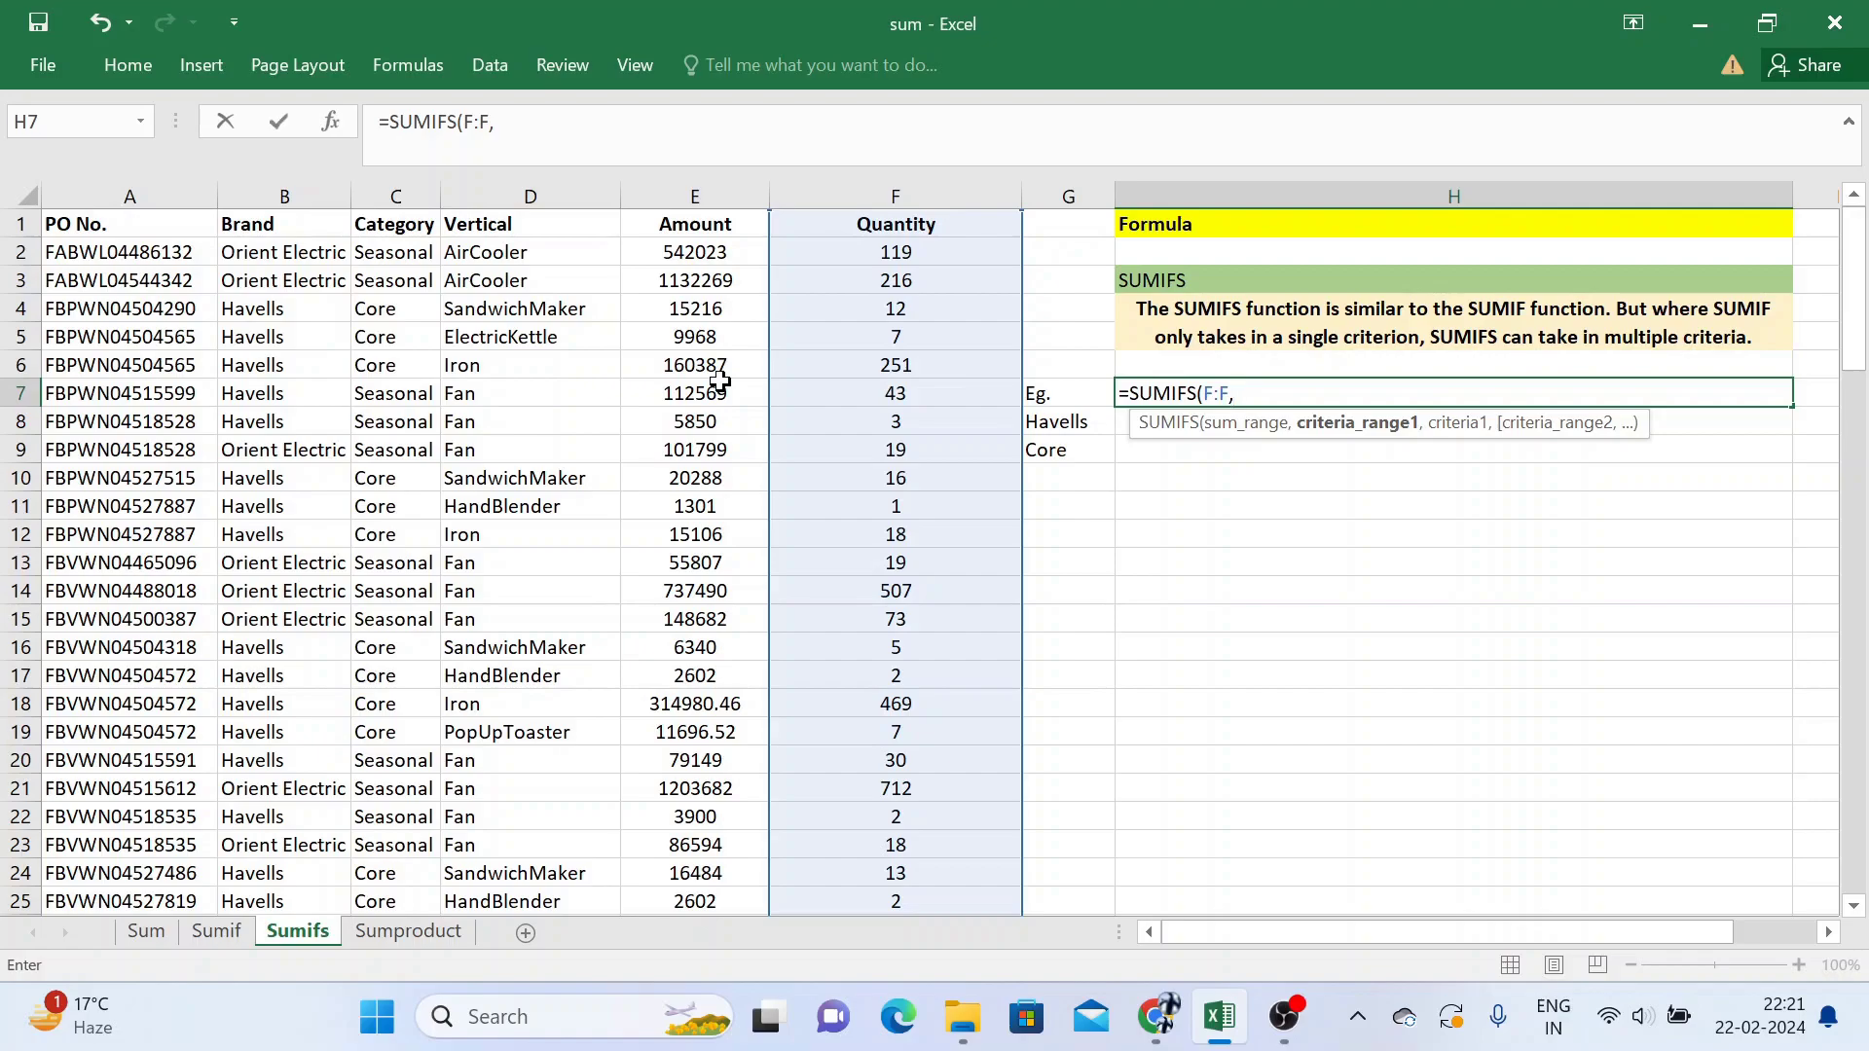
Step: Add the criteria pairs B:B,G8 and C:C,G9 and enter the formula as =SUMIFS(F:F,B:B,G8,C:C,G9)
{"action": "left_click", "coordinate": [314, 192]}
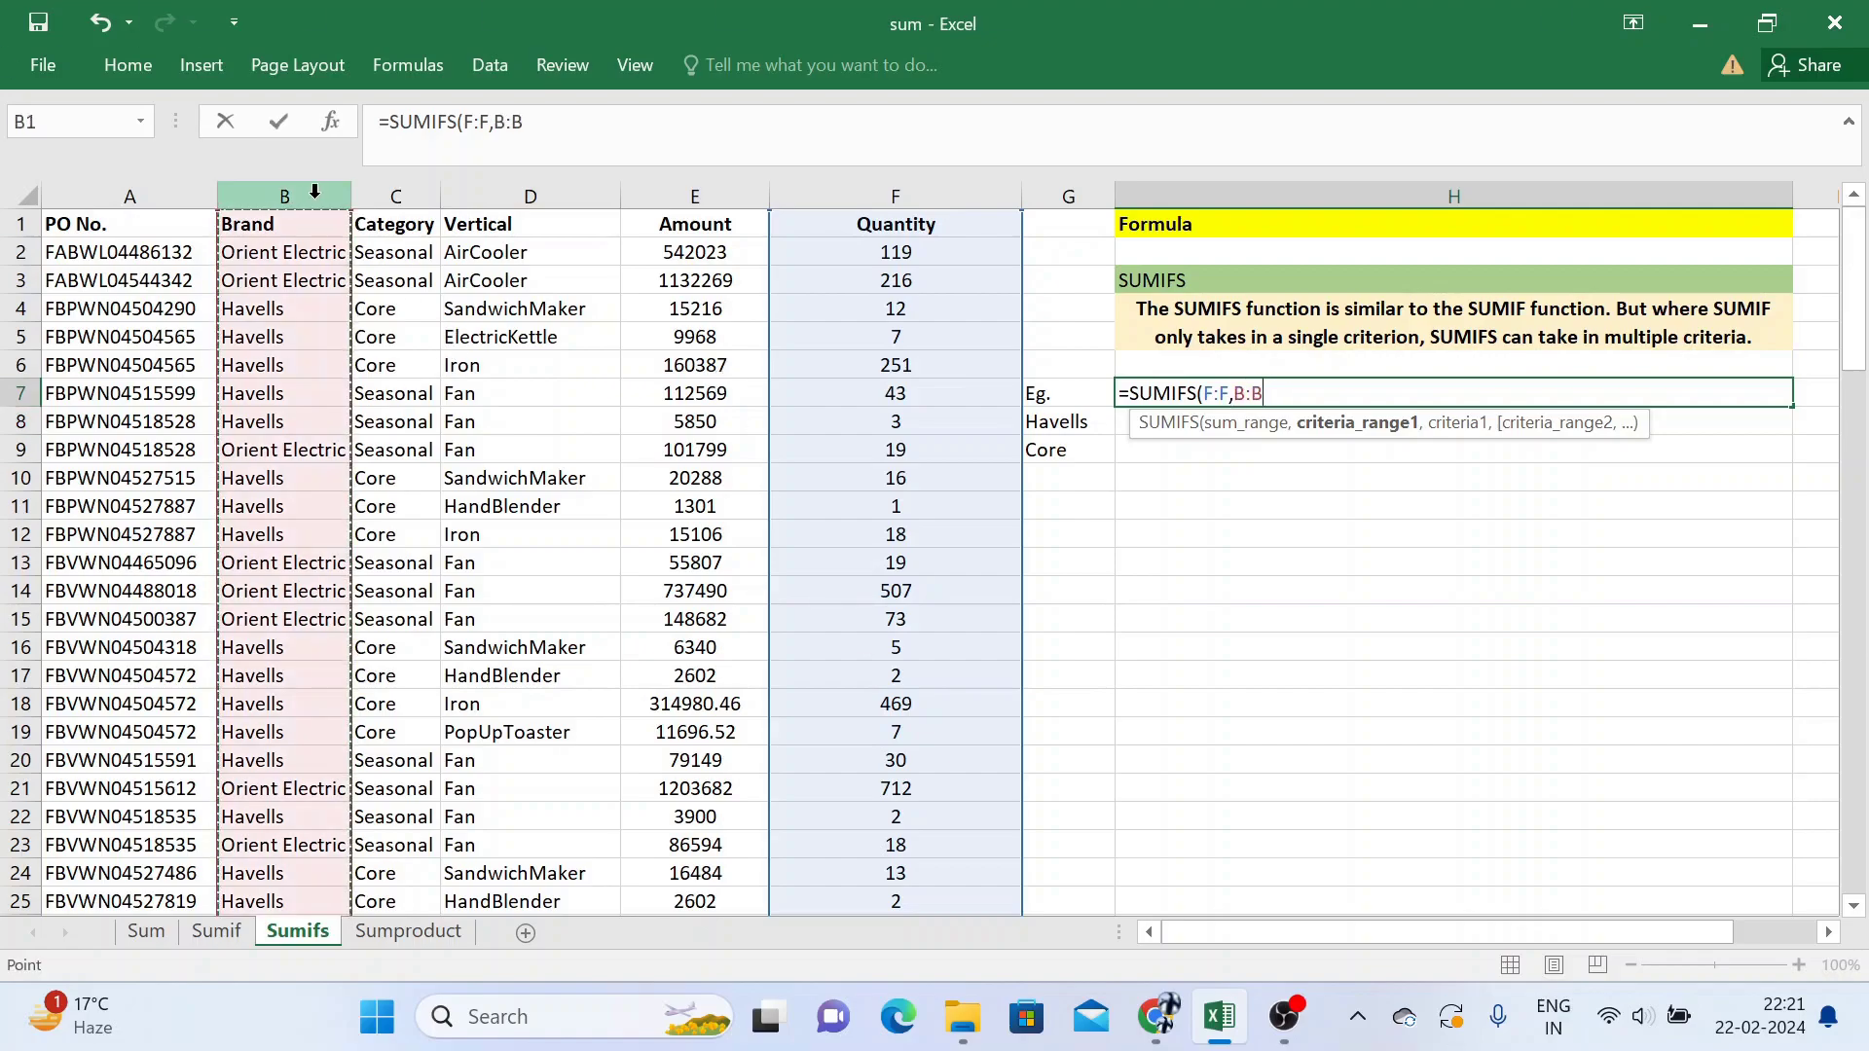
{"action": "type", "text": ","}
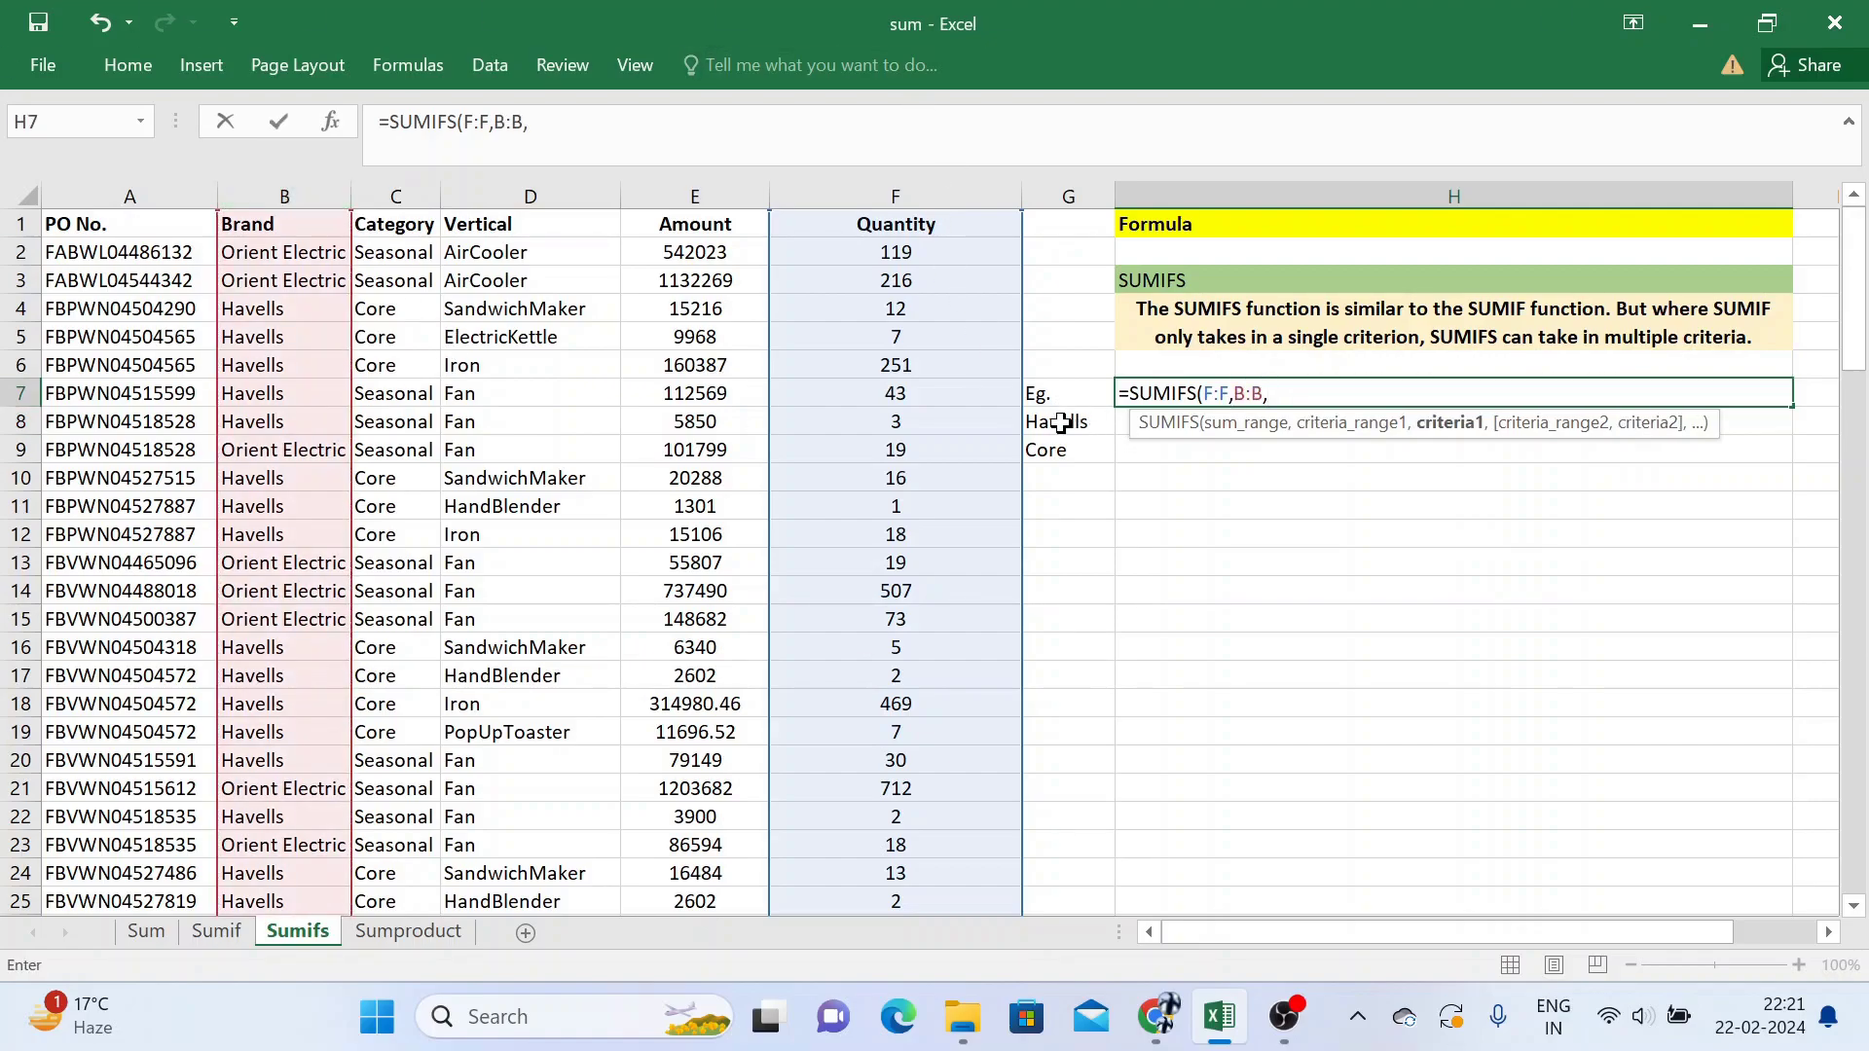
{"action": "left_click", "coordinate": [1060, 422]}
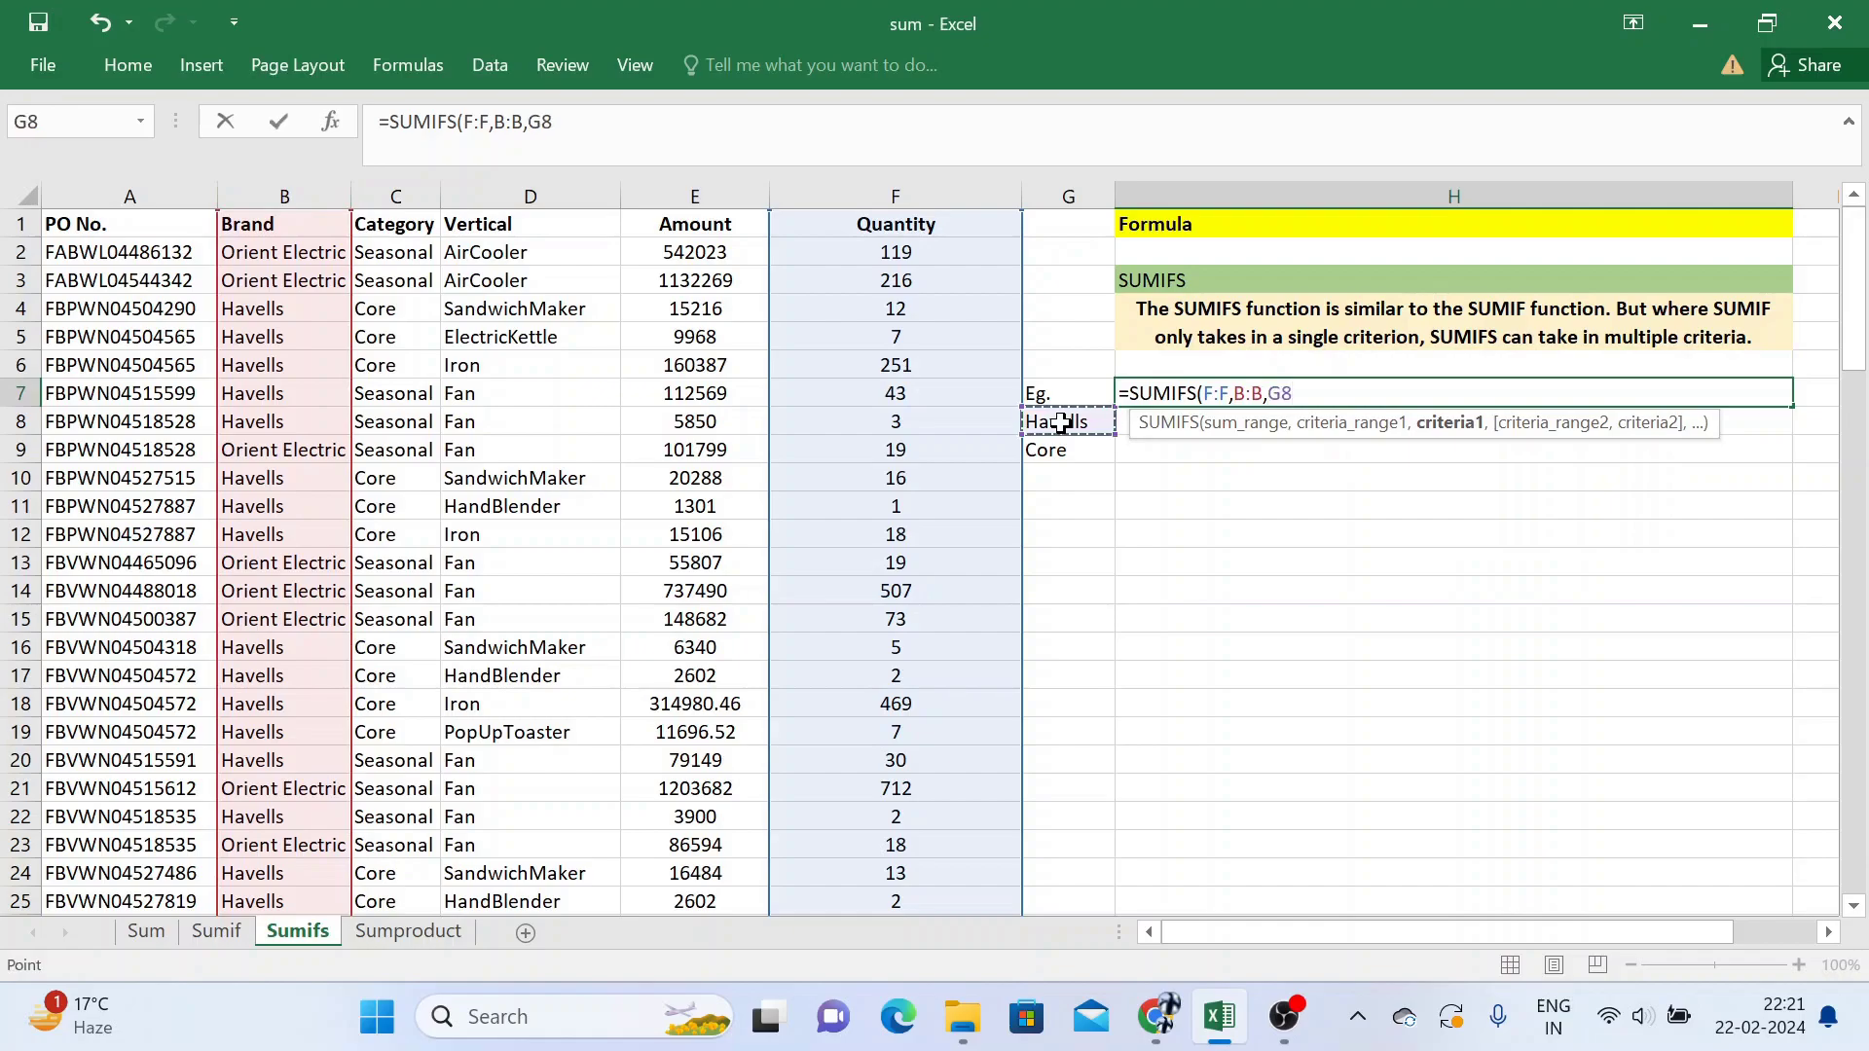
{"action": "type", "text": ","}
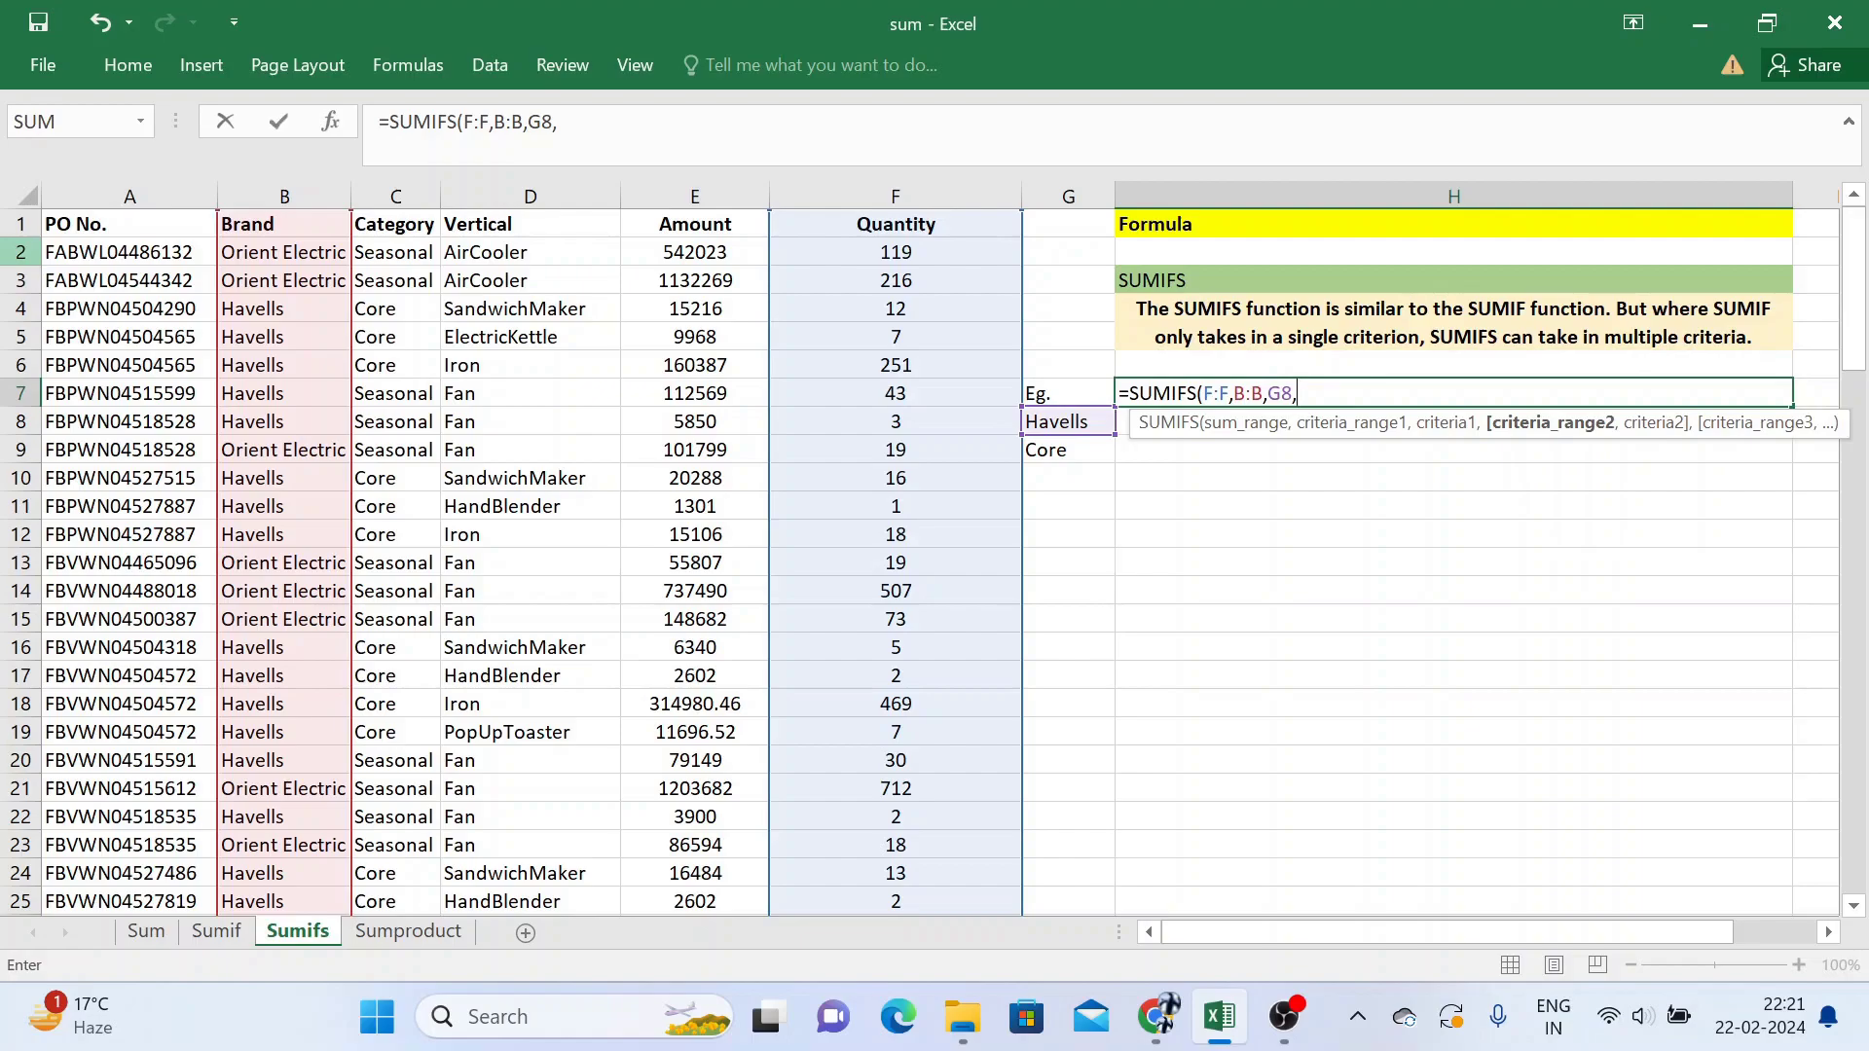
{"action": "left_click", "coordinate": [420, 193]}
{"action": "type", "text": ","}
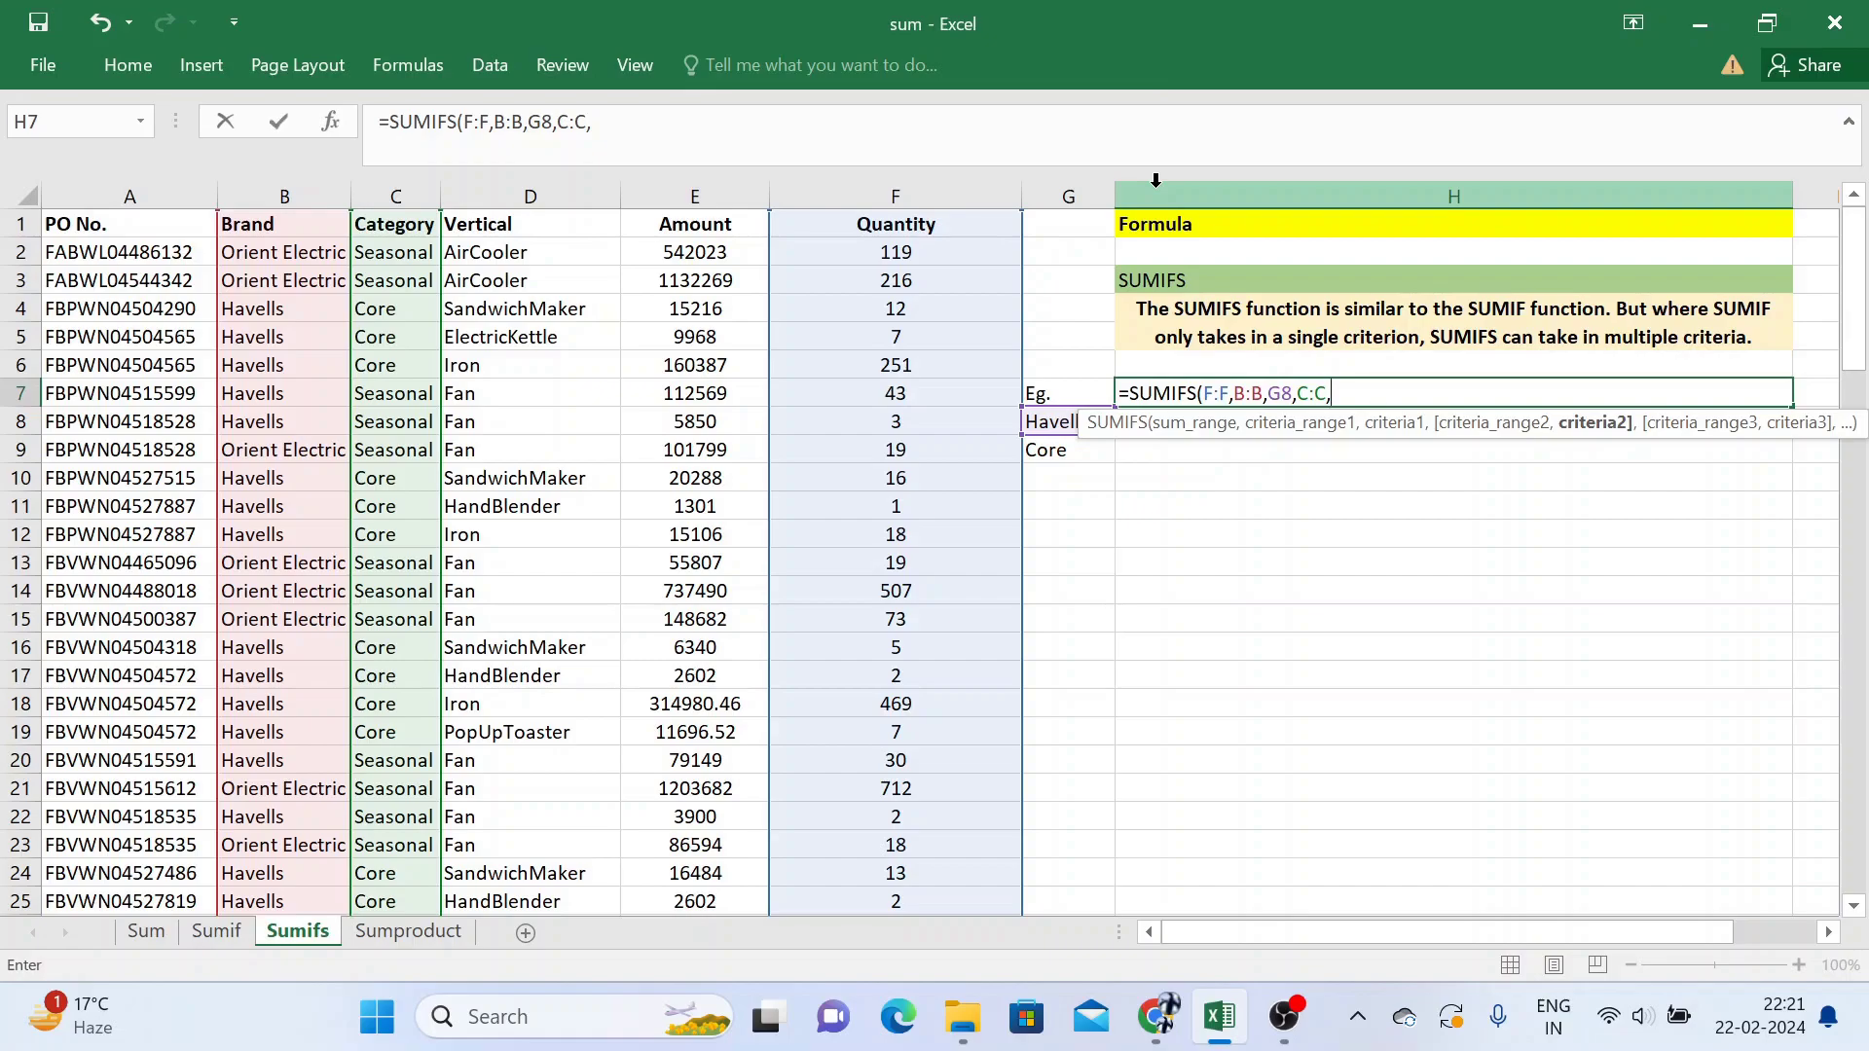
{"action": "type", "text": "G9"}
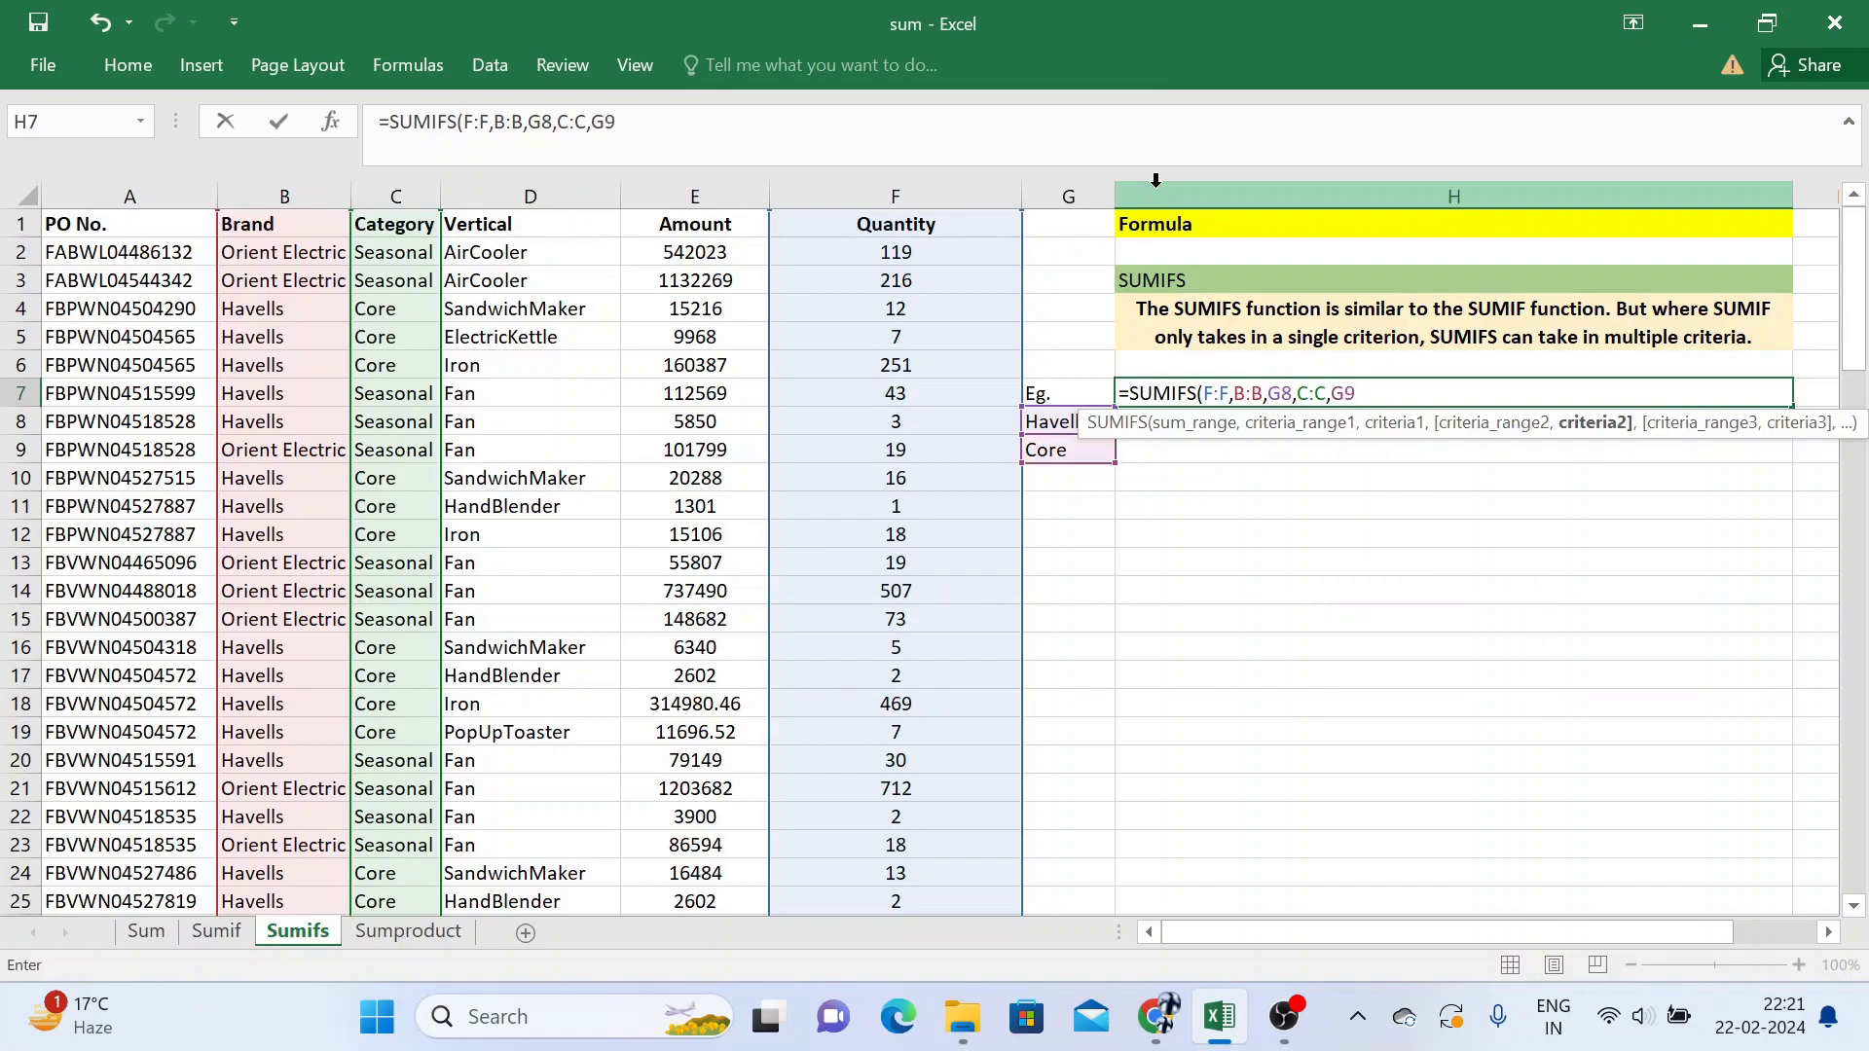
{"action": "type", "text": ")"}
{"action": "key", "text": "ctrl+Return"}
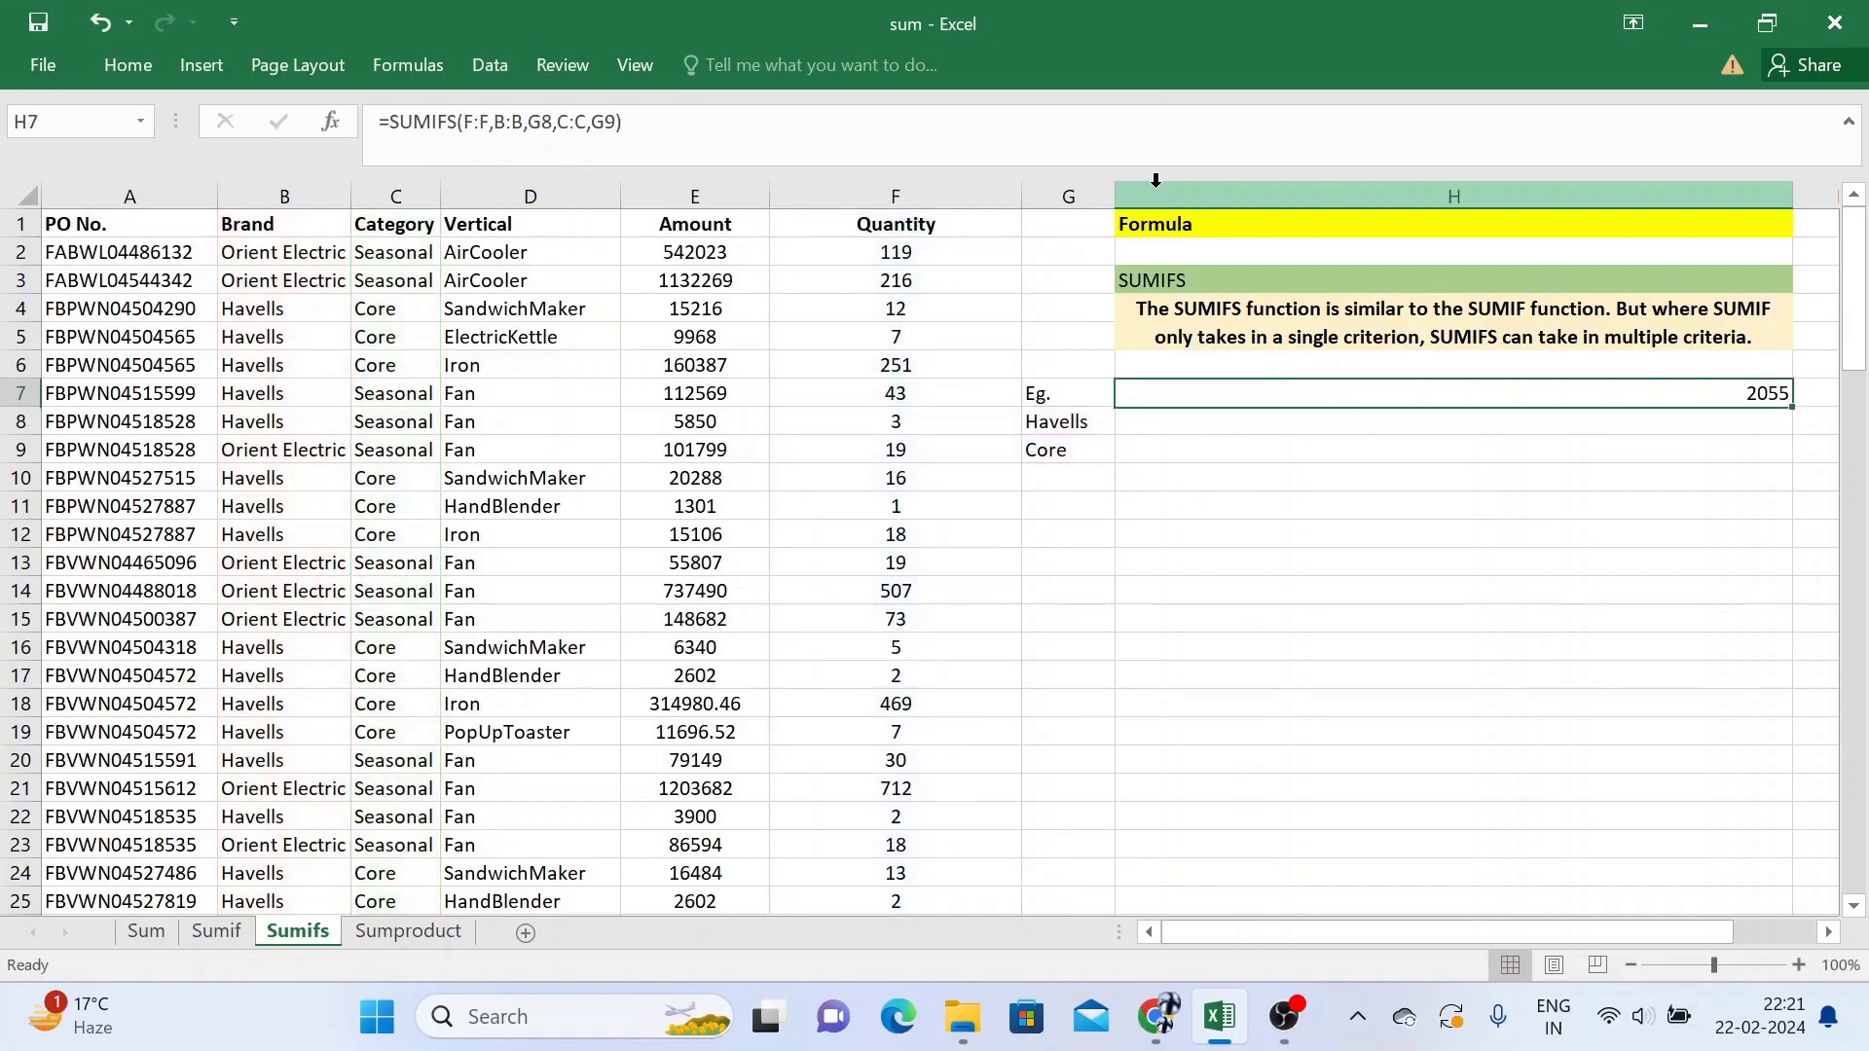
Step: Turn on filters for columns A to F of the Sumifs sheet
{"action": "key", "text": "Left"}
{"action": "key", "text": "Left"}
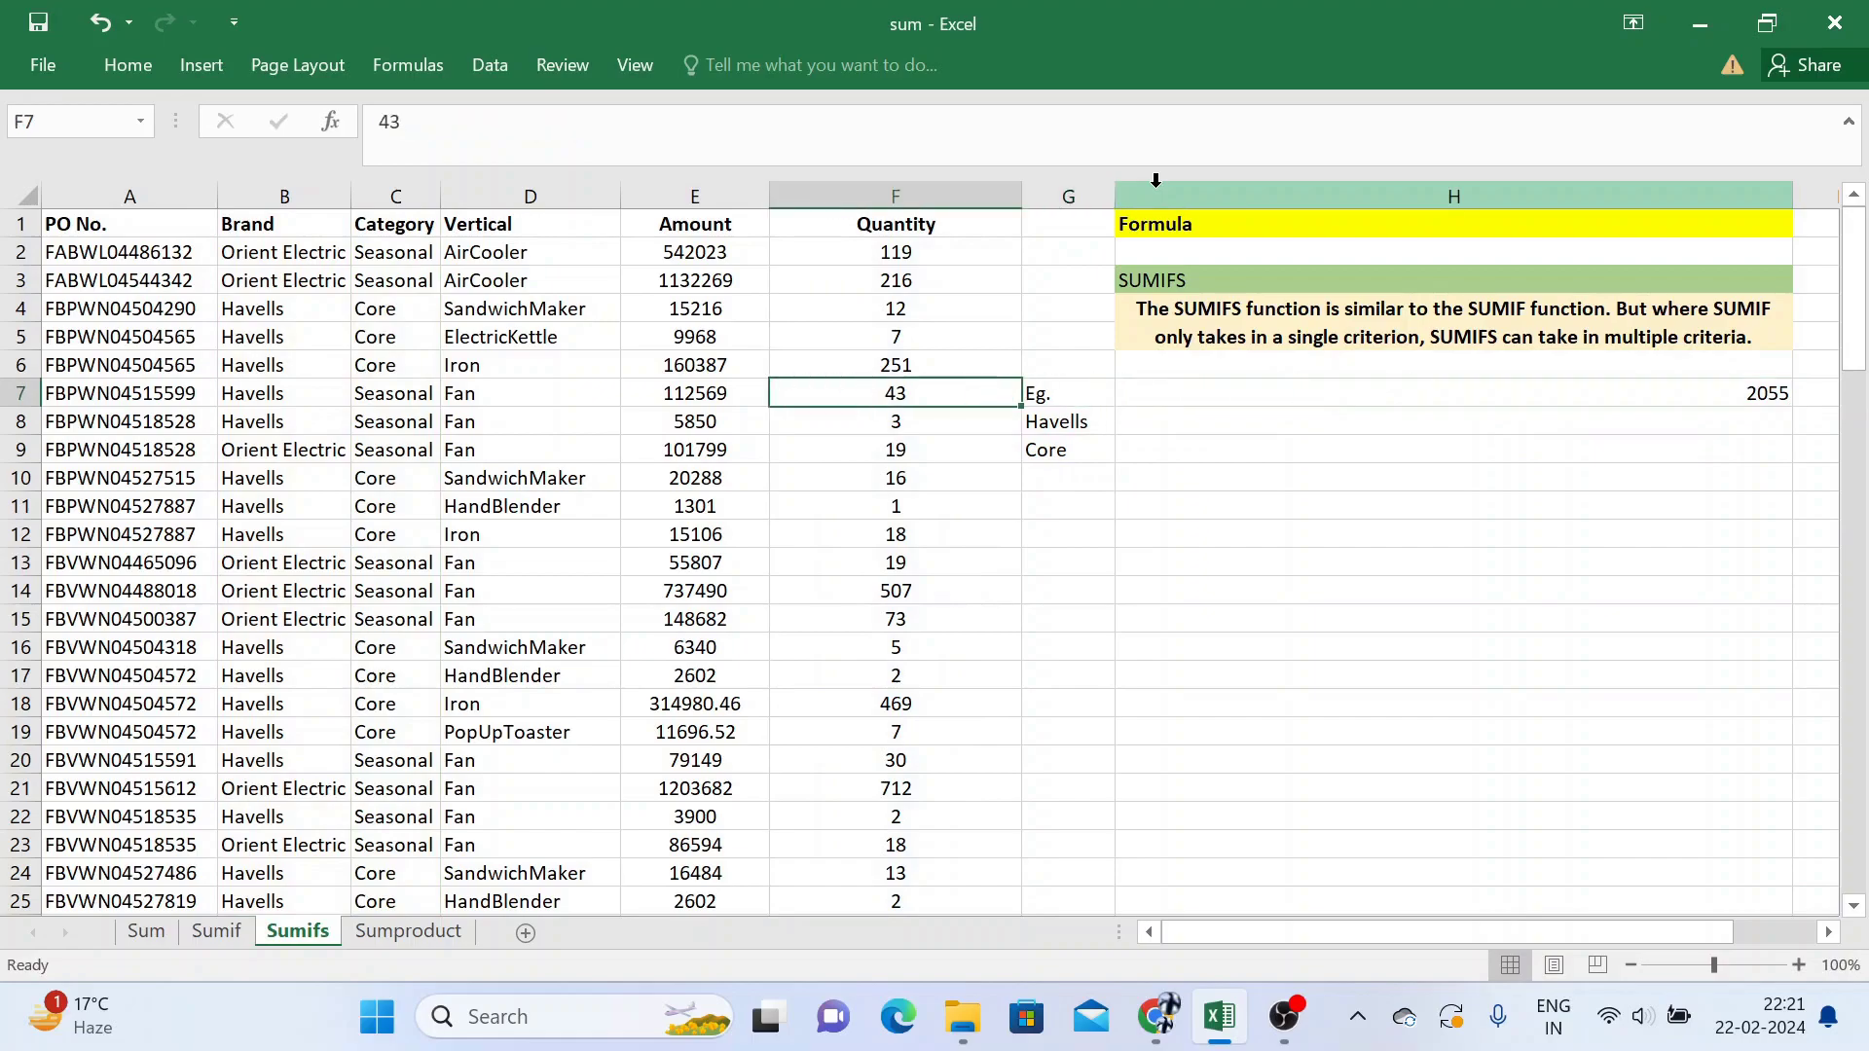
{"action": "key", "text": "ctrl+space"}
{"action": "key", "text": "ctrl+shift+Left"}
{"action": "key", "text": "ctrl+shift+l"}
{"action": "key", "text": "ctrl+Up"}
{"action": "key", "text": "Left"}
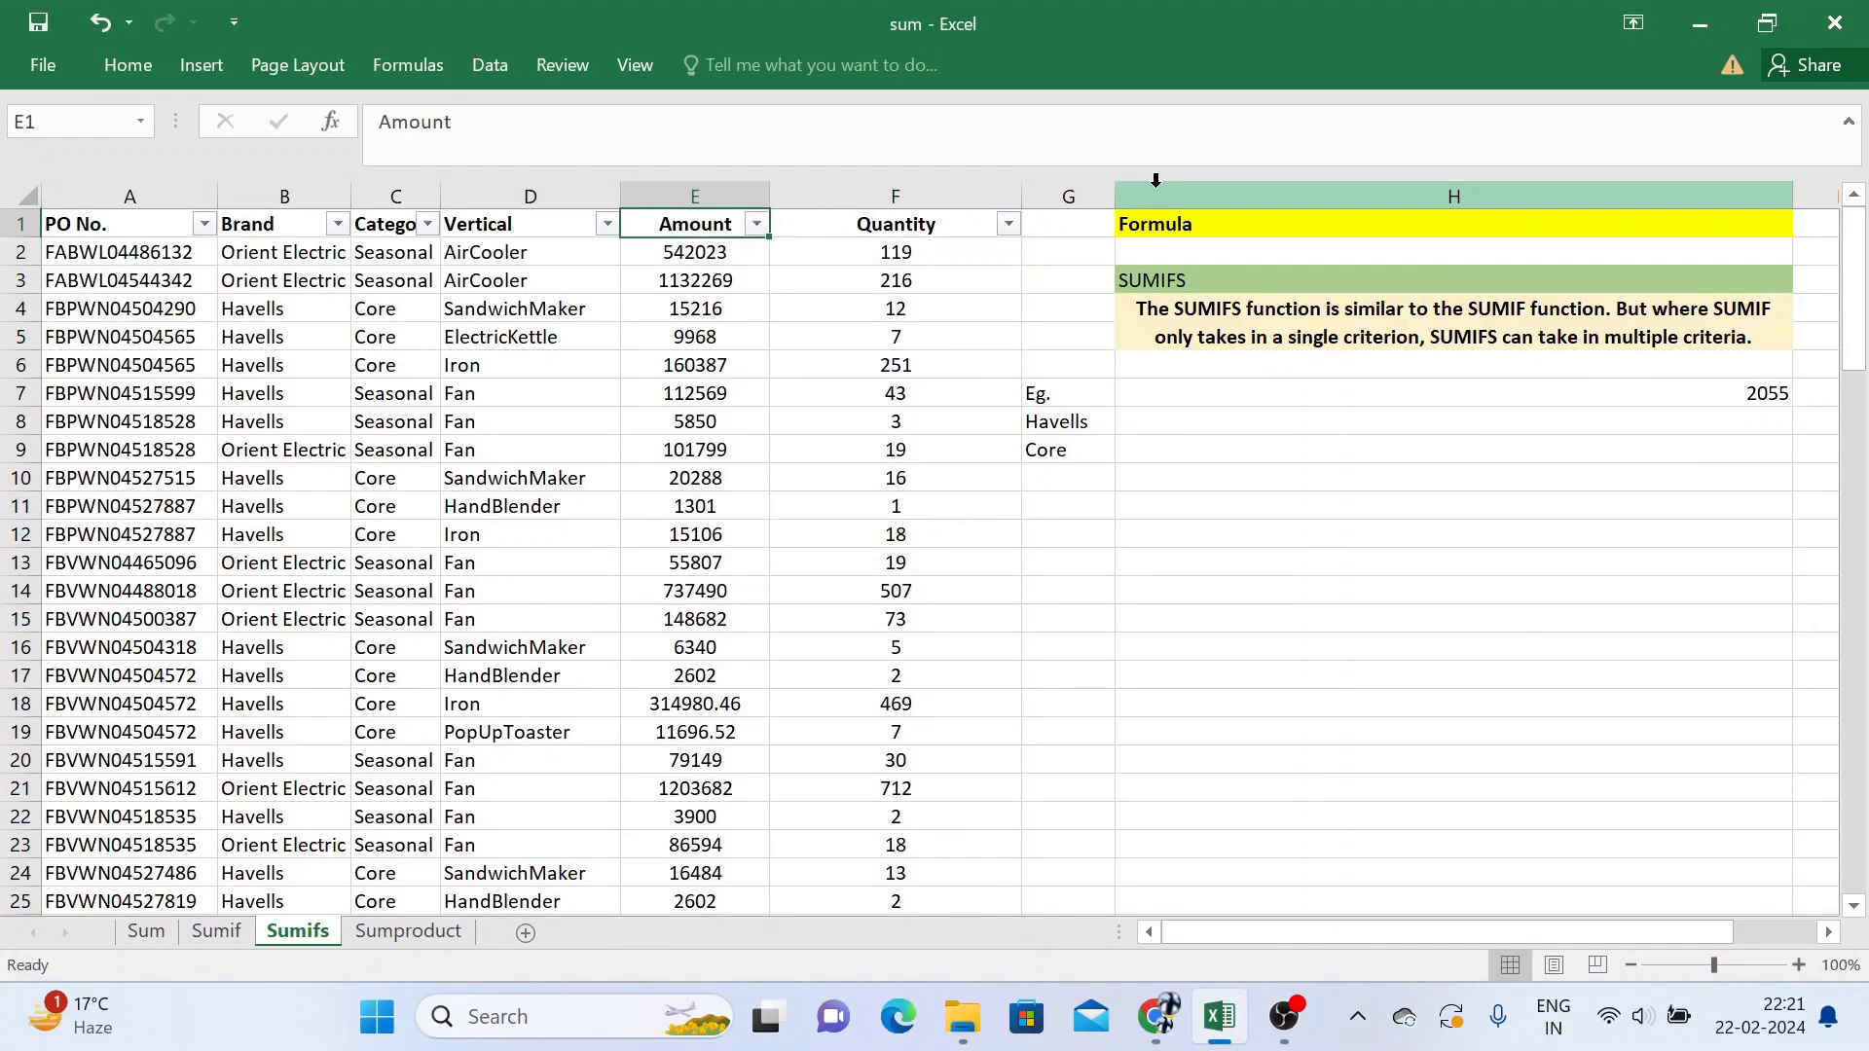
Step: Filter the Brand column to show only Havells
{"action": "key", "text": "Left"}
{"action": "key", "text": "Left"}
{"action": "key", "text": "Left"}
{"action": "key", "text": "alt+Down"}
{"action": "key", "text": "Down"}
{"action": "key", "text": "Down"}
{"action": "key", "text": "Down"}
{"action": "key", "text": "Down"}
{"action": "key", "text": "Down"}
{"action": "key", "text": "Down"}
{"action": "key", "text": "Down"}
{"action": "key", "text": "Down"}
{"action": "key", "text": "space"}
{"action": "key", "text": "Down"}
{"action": "key", "text": "Down"}
{"action": "key", "text": "Down"}
{"action": "key", "text": "space"}
{"action": "key", "text": "space"}
{"action": "key", "text": "Down"}
{"action": "key", "text": "space"}
{"action": "key", "text": "Return"}
Step: Filter the Category column to show only Core
{"action": "key", "text": "Right"}
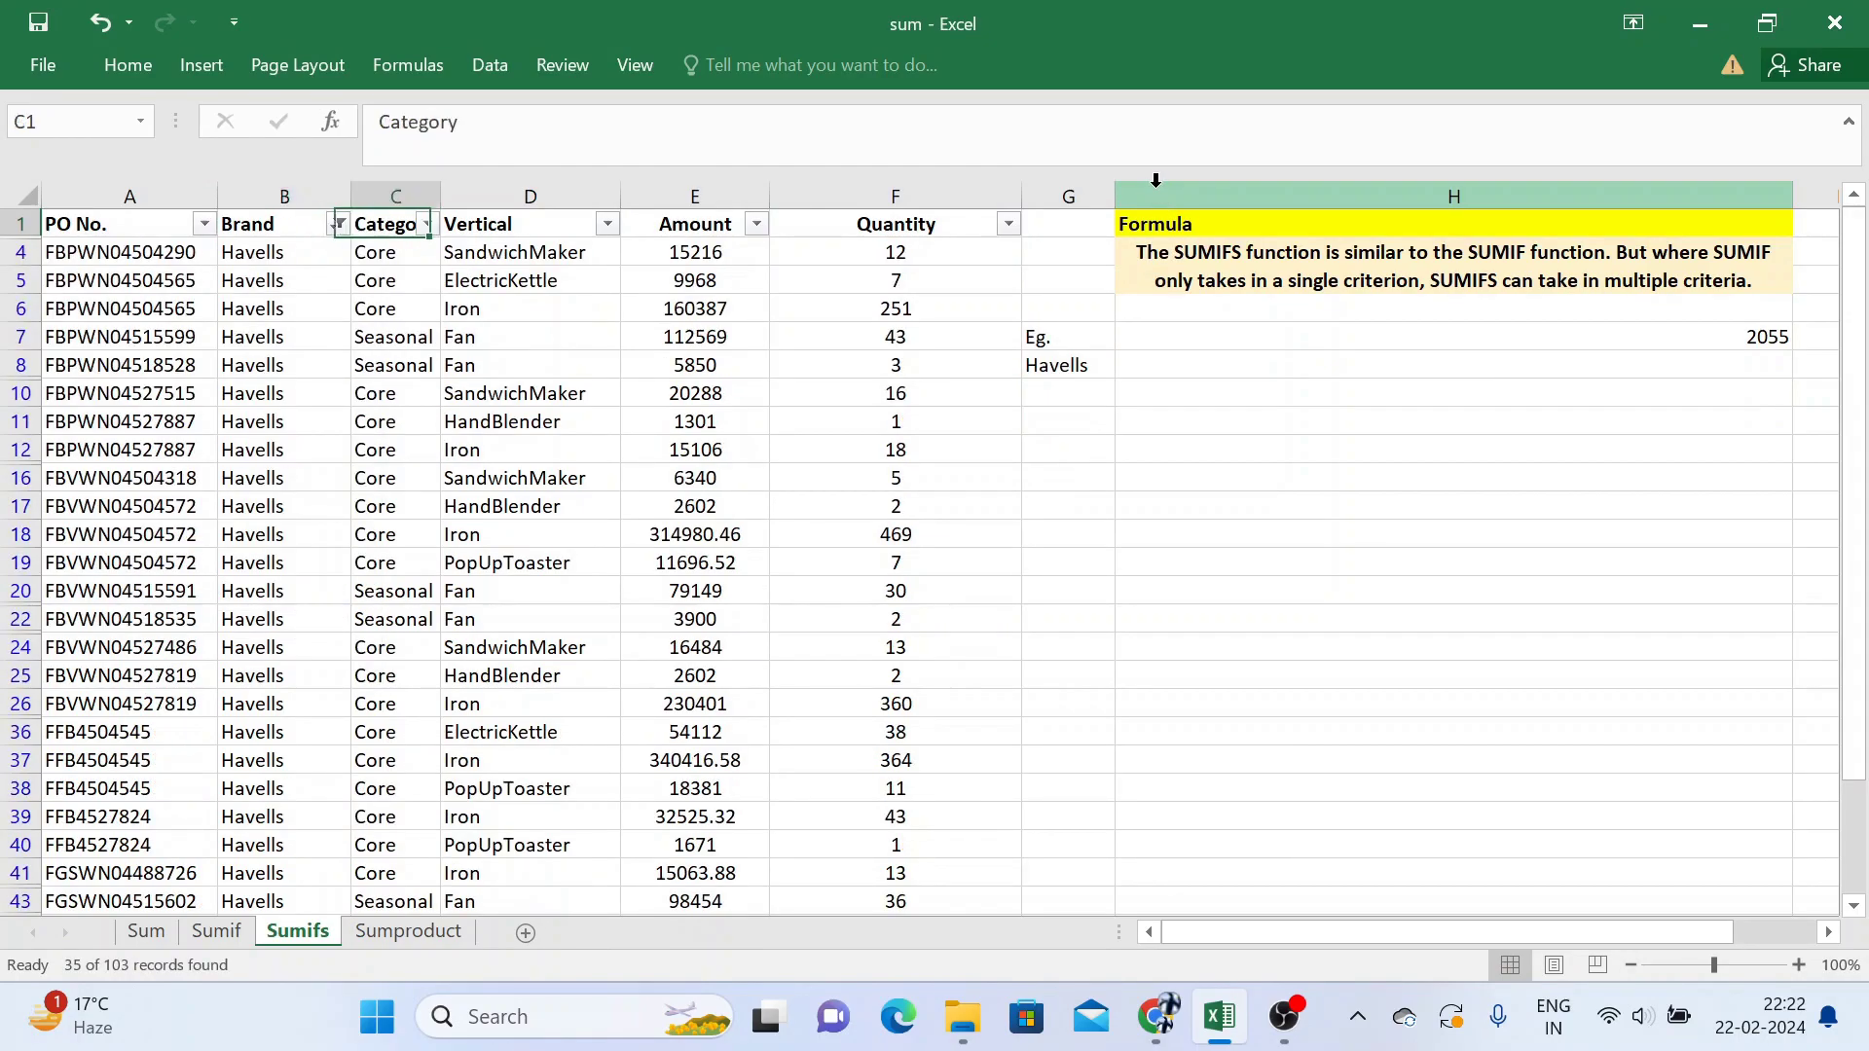
{"action": "key", "text": "alt+Down"}
{"action": "key", "text": "Down"}
{"action": "key", "text": "Down"}
{"action": "key", "text": "Down"}
{"action": "key", "text": "Down"}
{"action": "key", "text": "Down"}
{"action": "key", "text": "Down"}
{"action": "key", "text": "space"}
{"action": "key", "text": "Down"}
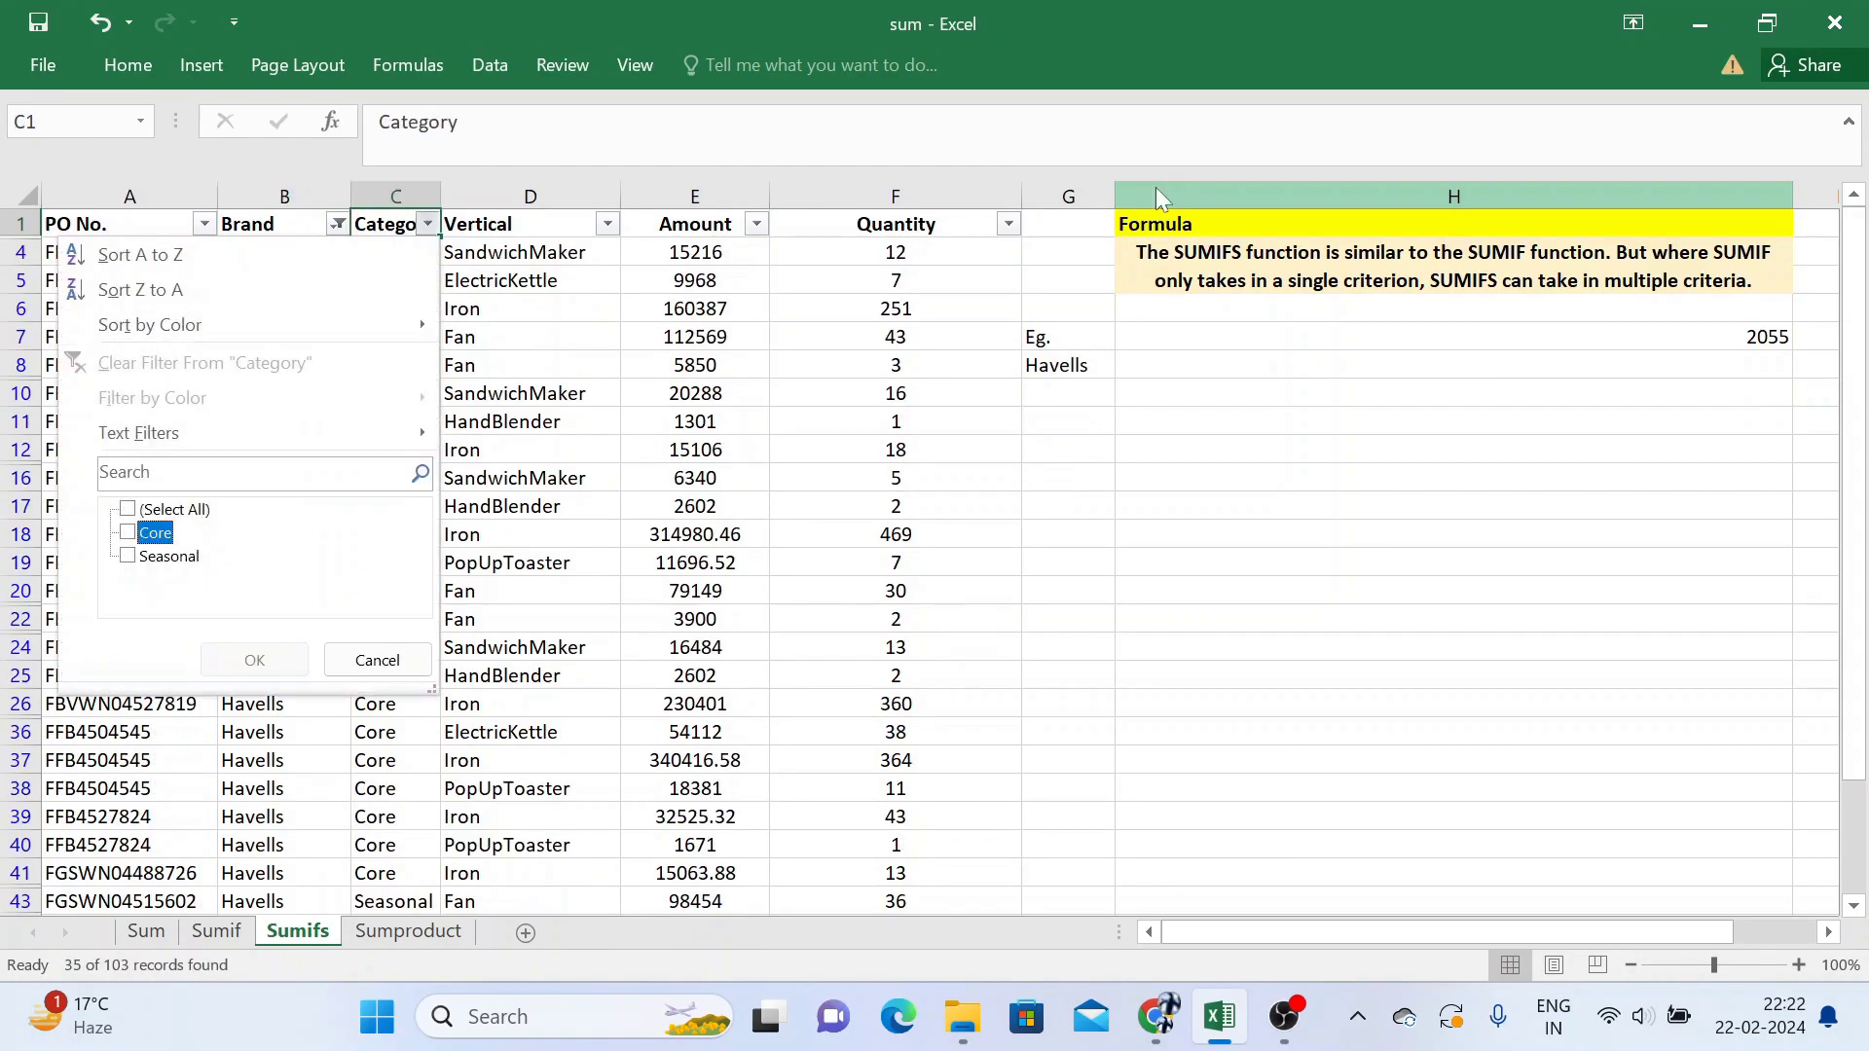
{"action": "key", "text": "space"}
{"action": "key", "text": "Return"}
Step: Select the filtered quantities from F4 down to F101 to check their sum against the SUMIFS result
{"action": "key", "text": "Down"}
{"action": "key", "text": "Right"}
{"action": "key", "text": "Right"}
{"action": "key", "text": "Right"}
{"action": "key", "text": "ctrl+shift+Down"}
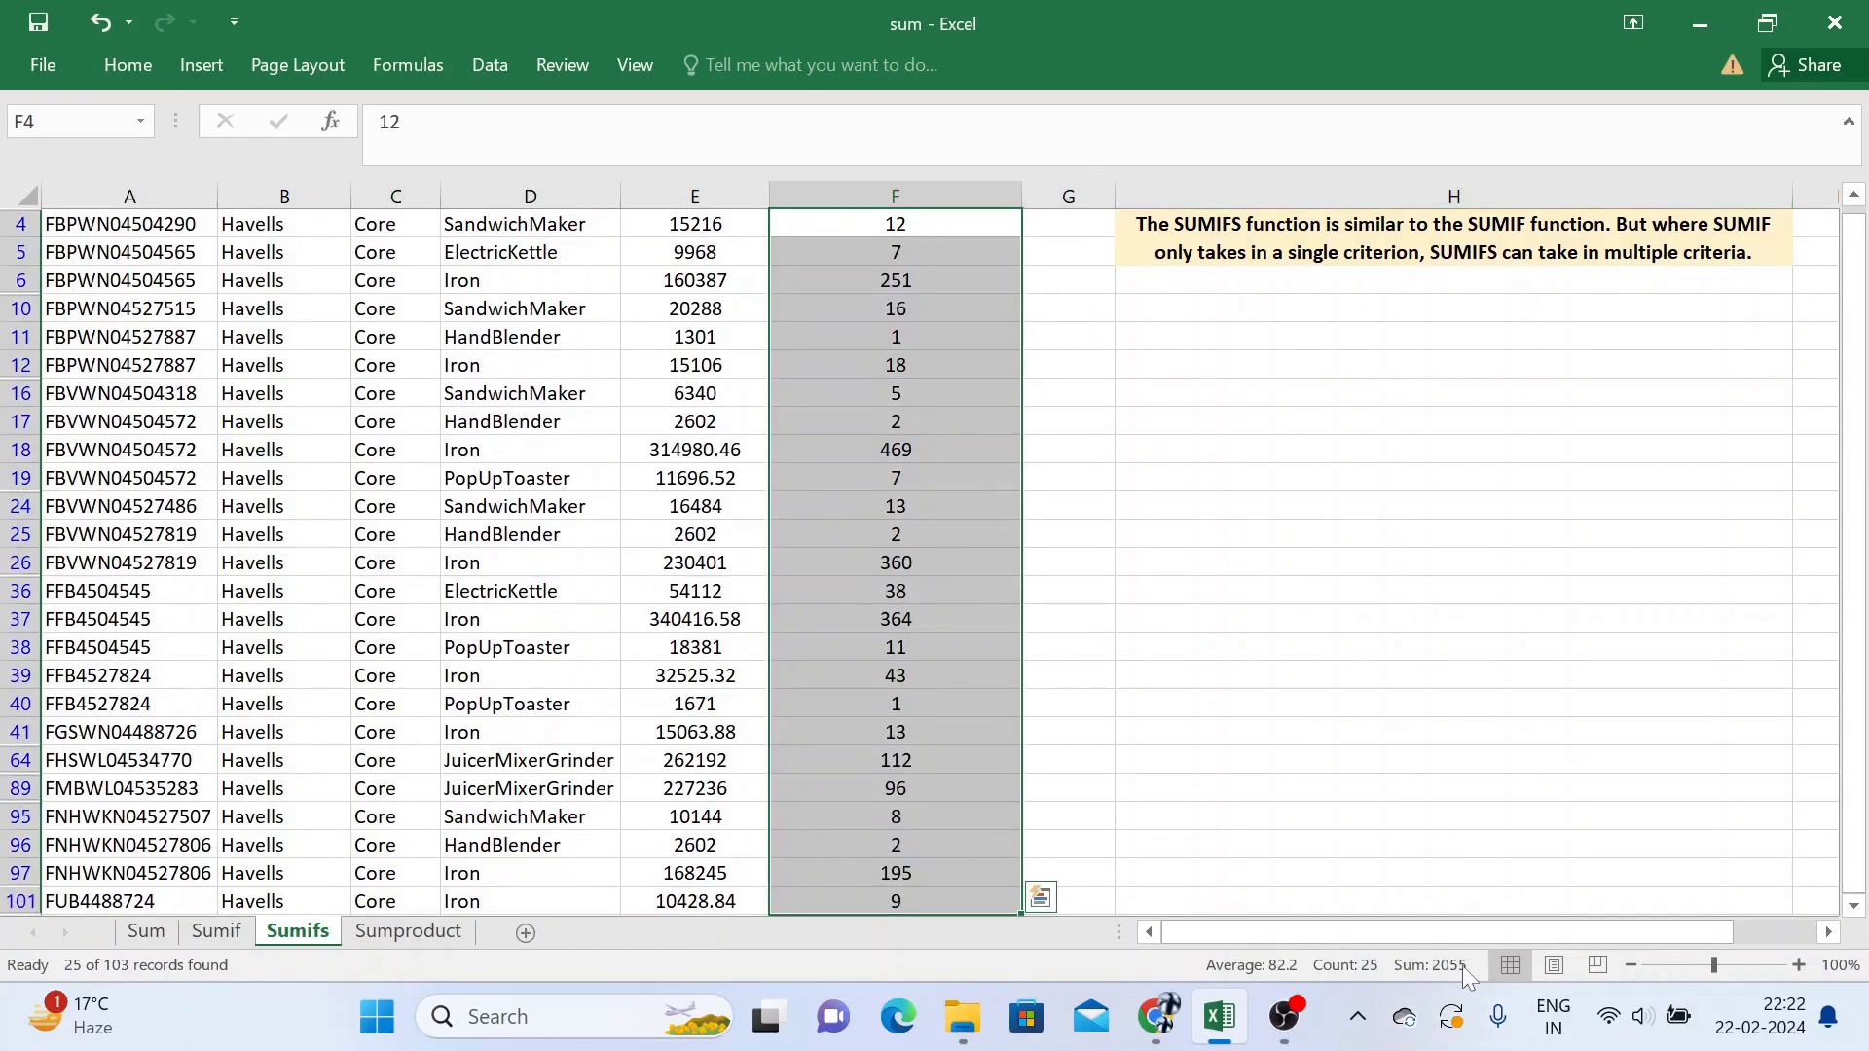
{"action": "left_click", "coordinate": [941, 723]}
Step: Reselect all categories in the Category filter while leaving the Brand filter in place
{"action": "key", "text": "ctrl+Up"}
{"action": "key", "text": "Left"}
{"action": "key", "text": "Left"}
{"action": "key", "text": "Left"}
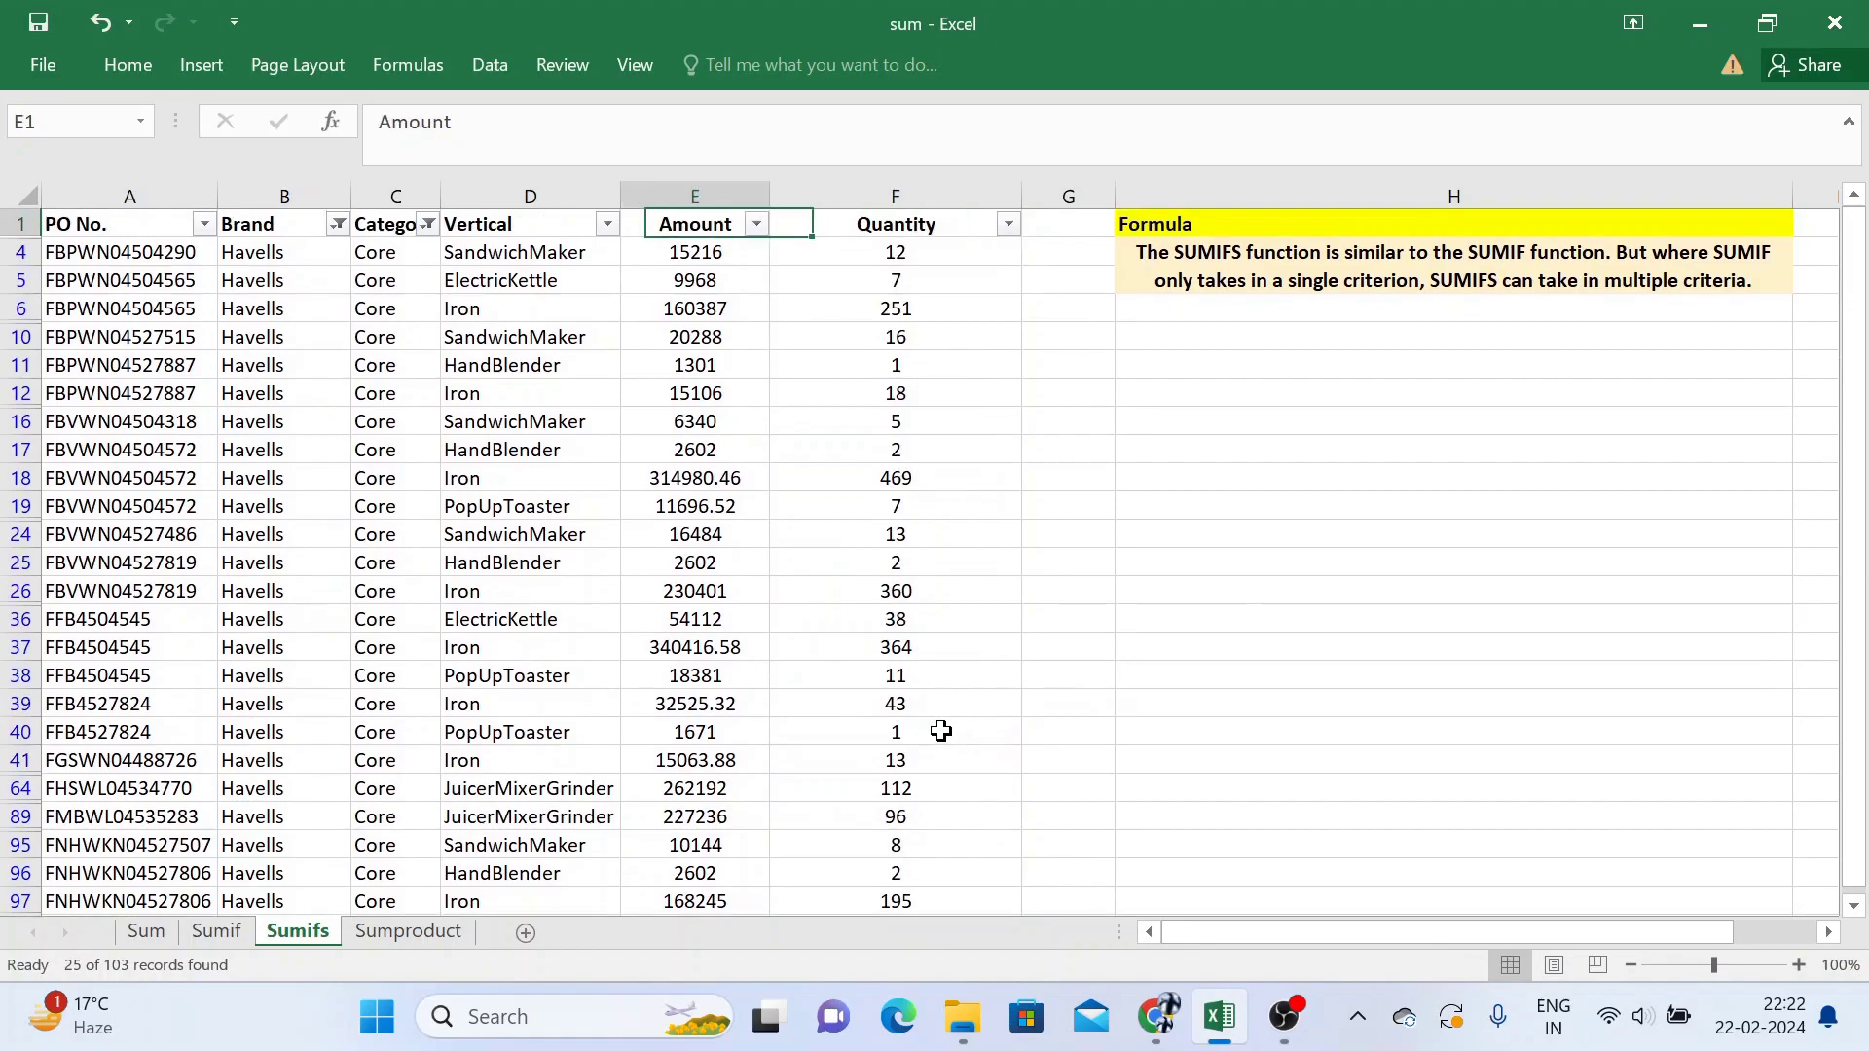
{"action": "key", "text": "alt+Down"}
{"action": "key", "text": "Down"}
{"action": "key", "text": "Down"}
{"action": "key", "text": "Down"}
{"action": "key", "text": "Down"}
{"action": "key", "text": "Down"}
{"action": "key", "text": "Down"}
{"action": "key", "text": "Down"}
{"action": "key", "text": "space"}
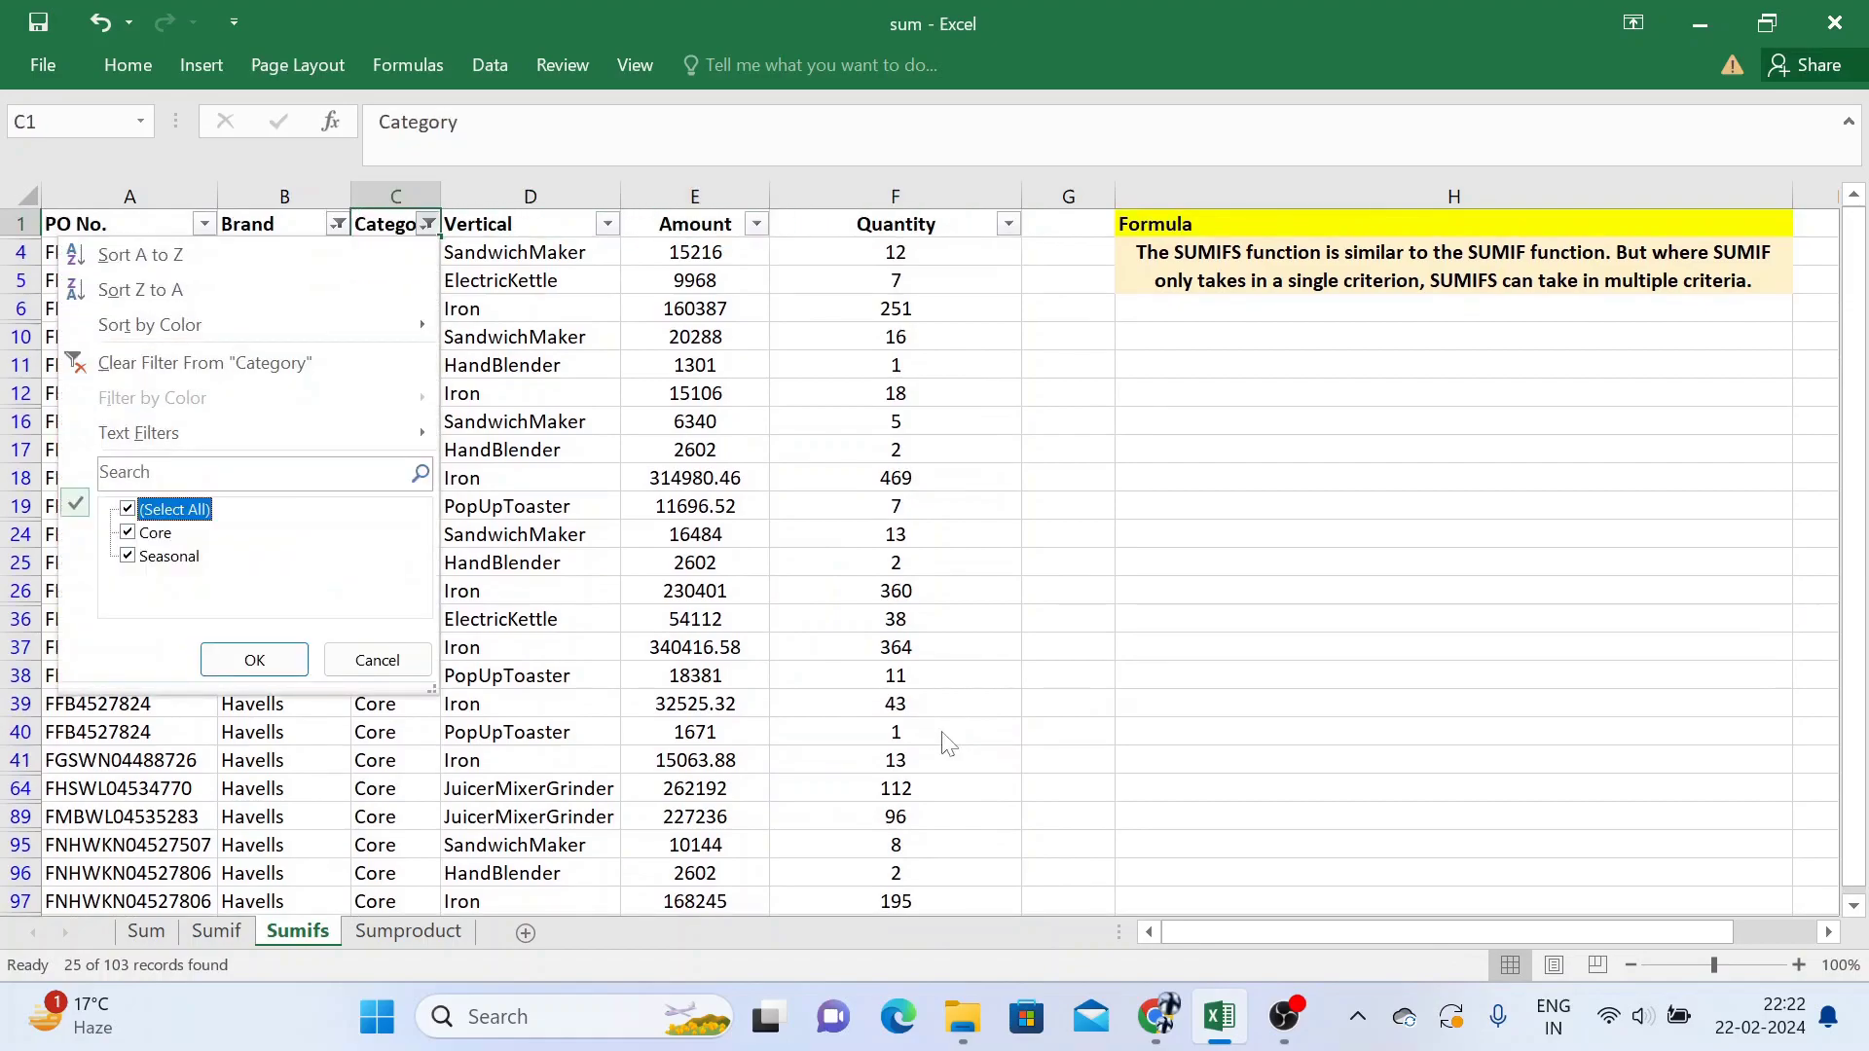
{"action": "key", "text": "Return"}
{"action": "key", "text": "Left"}
{"action": "key", "text": "alt+Down"}
{"action": "key", "text": "Down"}
{"action": "key", "text": "Down"}
{"action": "key", "text": "Down"}
{"action": "key", "text": "Down"}
{"action": "key", "text": "alt+Tab"}
{"action": "key", "text": "alt+Tab"}
{"action": "key", "text": "Right"}
Step: Restrict the Category filter to Core again
{"action": "key", "text": "alt+Down"}
{"action": "key", "text": "Down"}
{"action": "key", "text": "Down"}
{"action": "key", "text": "Down"}
{"action": "key", "text": "Down"}
{"action": "key", "text": "Down"}
{"action": "key", "text": "Down"}
{"action": "key", "text": "Down"}
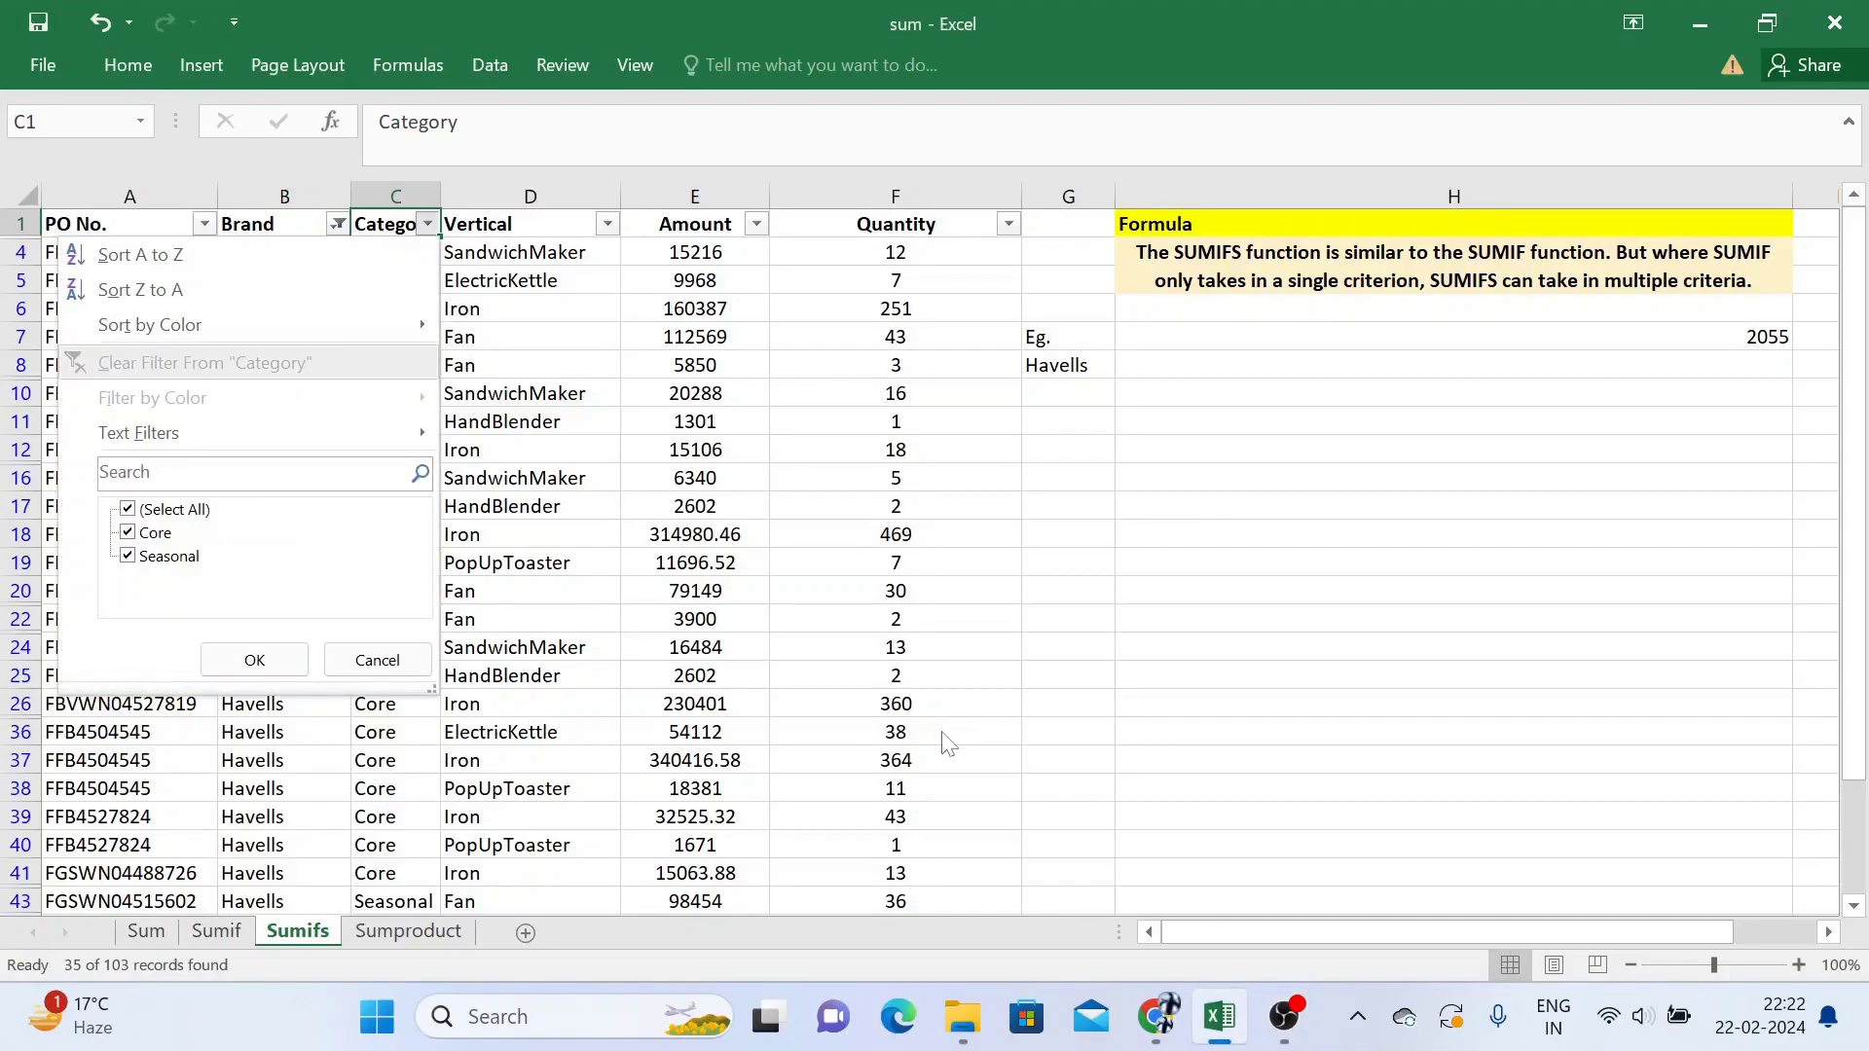
{"action": "key", "text": "space"}
{"action": "key", "text": "Down"}
{"action": "key", "text": "space"}
{"action": "key", "text": "Return"}
Step: Examine the brand, vertical and quantity entries of the filtered rows to pick a third criterion
{"action": "key", "text": "Down"}
{"action": "key", "text": "Right"}
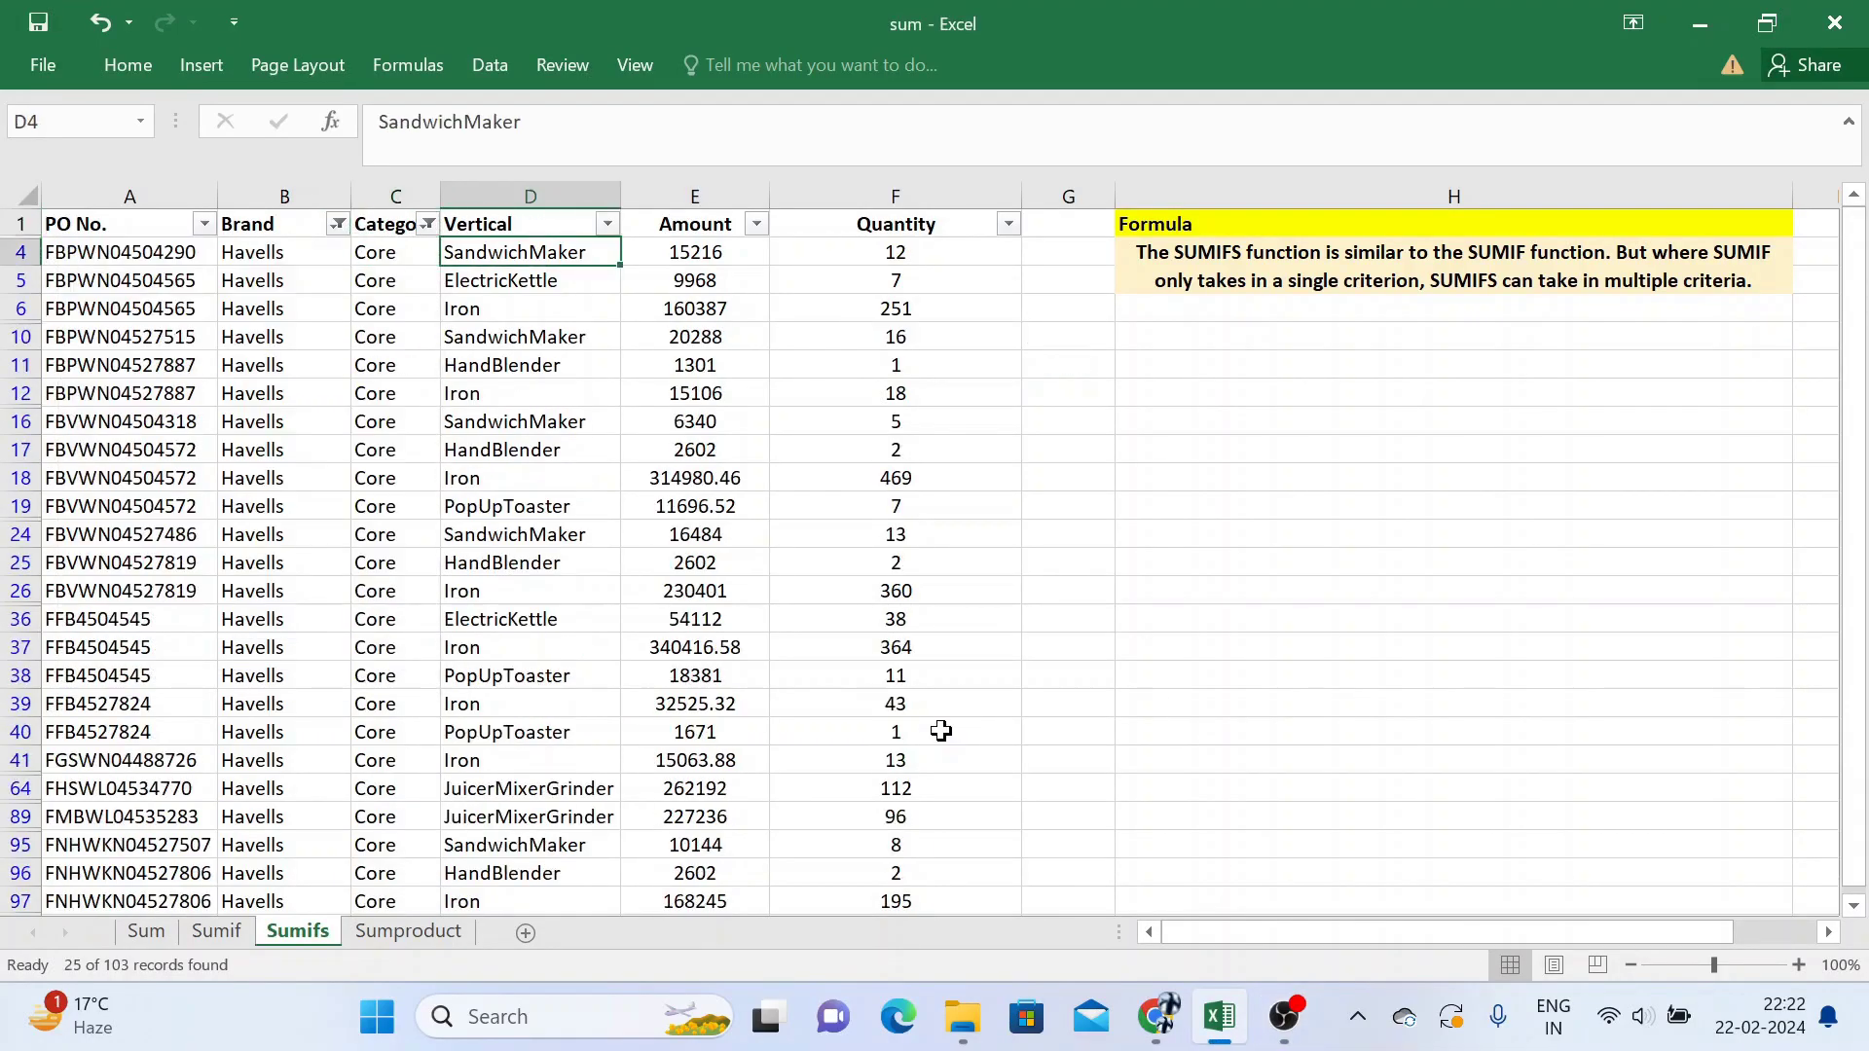
{"action": "key", "text": "Down"}
{"action": "key", "text": "Down"}
{"action": "key", "text": "Left"}
{"action": "key", "text": "Left"}
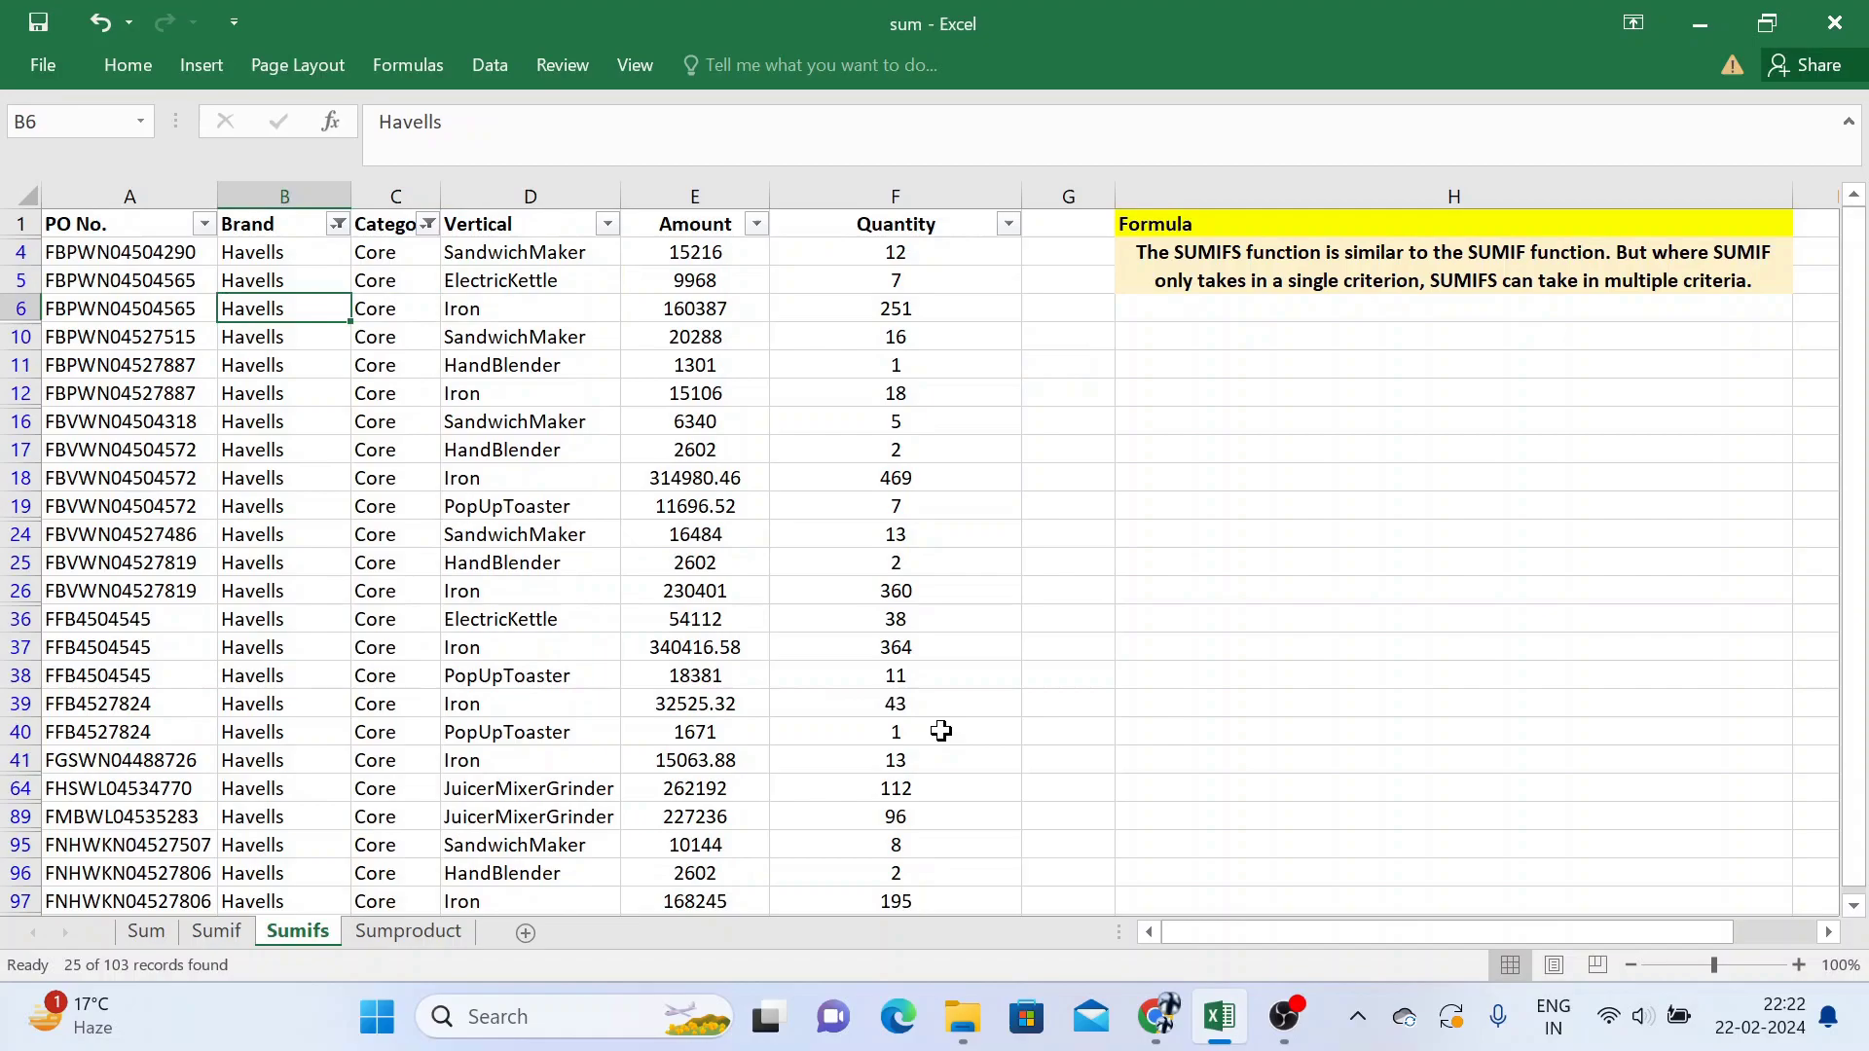
{"action": "key", "text": "Right"}
{"action": "key", "text": "Right"}
{"action": "key", "text": "Up"}
{"action": "key", "text": "Up"}
{"action": "key", "text": "Up"}
{"action": "key", "text": "Down"}
{"action": "key", "text": "Down"}
{"action": "key", "text": "Down"}
{"action": "key", "text": "Down"}
{"action": "key", "text": "Down"}
{"action": "key", "text": "Down"}
{"action": "key", "text": "Down"}
{"action": "key", "text": "Down"}
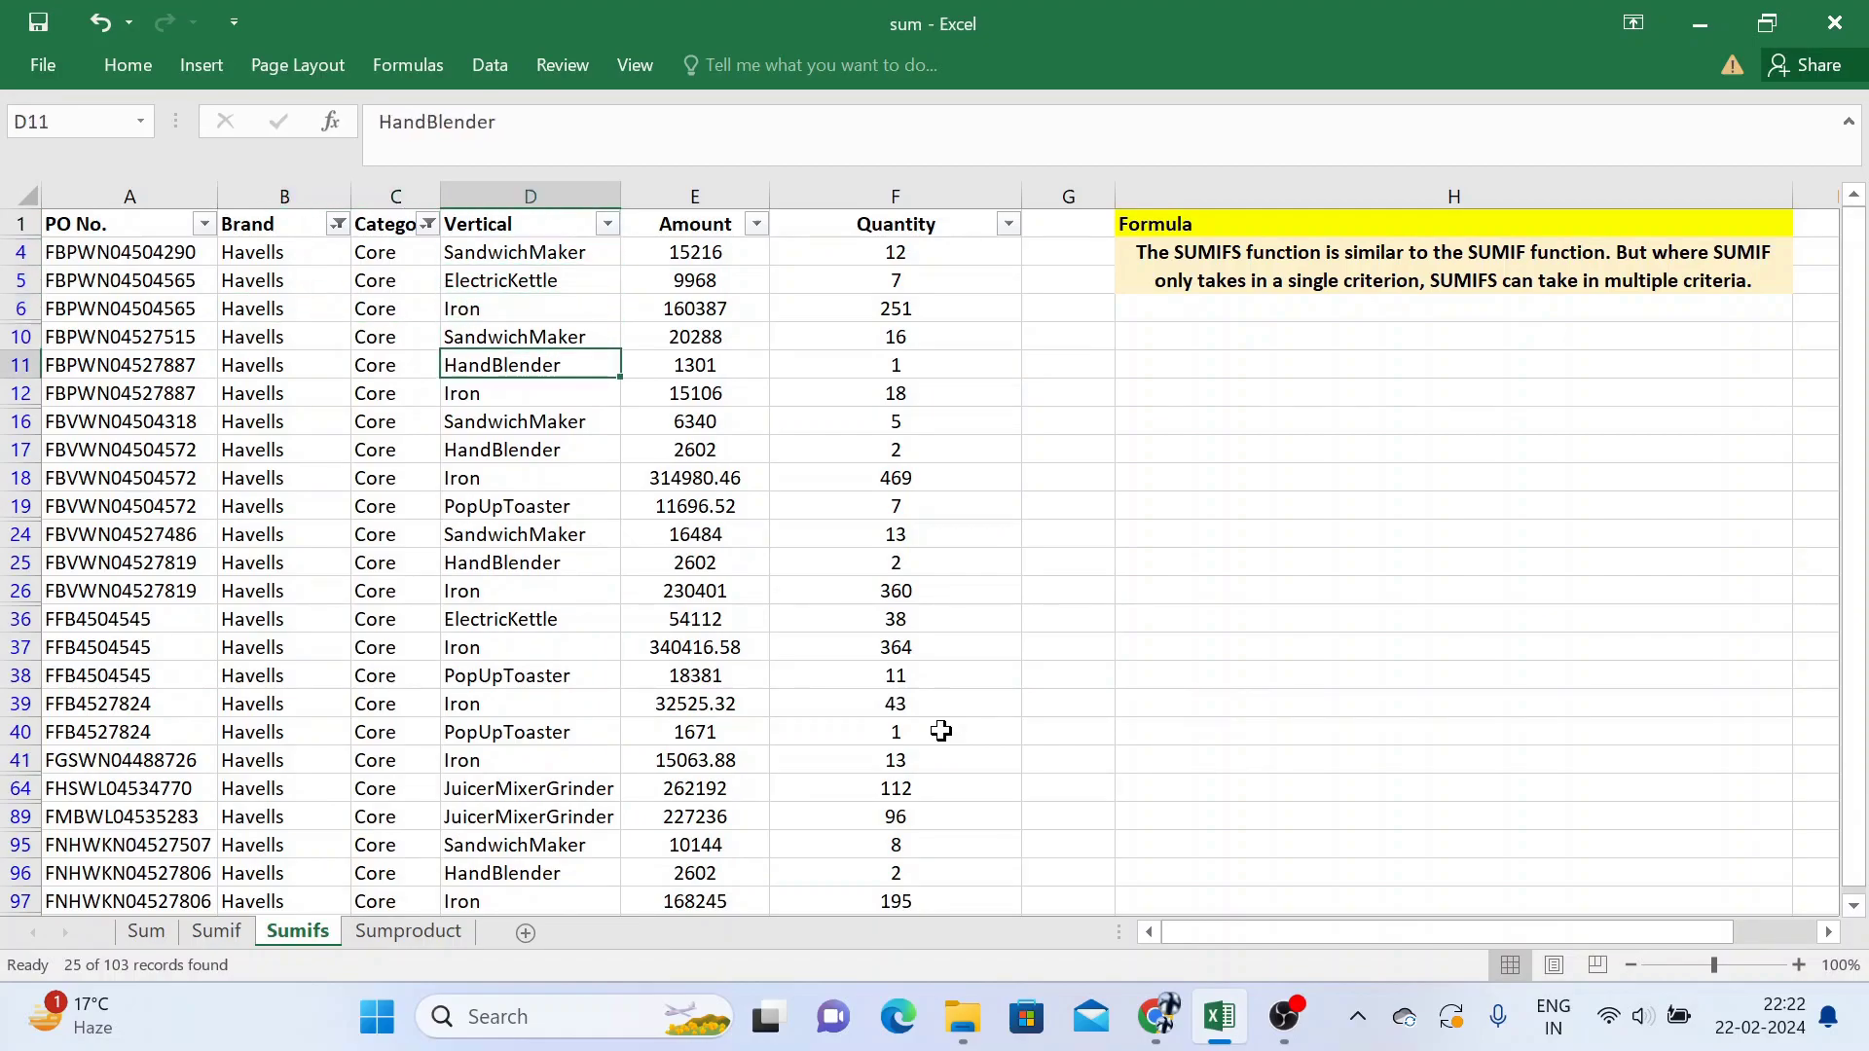
{"action": "key", "text": "Up"}
{"action": "key", "text": "Up"}
{"action": "key", "text": "Up"}
{"action": "key", "text": "Up"}
{"action": "key", "text": "Up"}
{"action": "key", "text": "Up"}
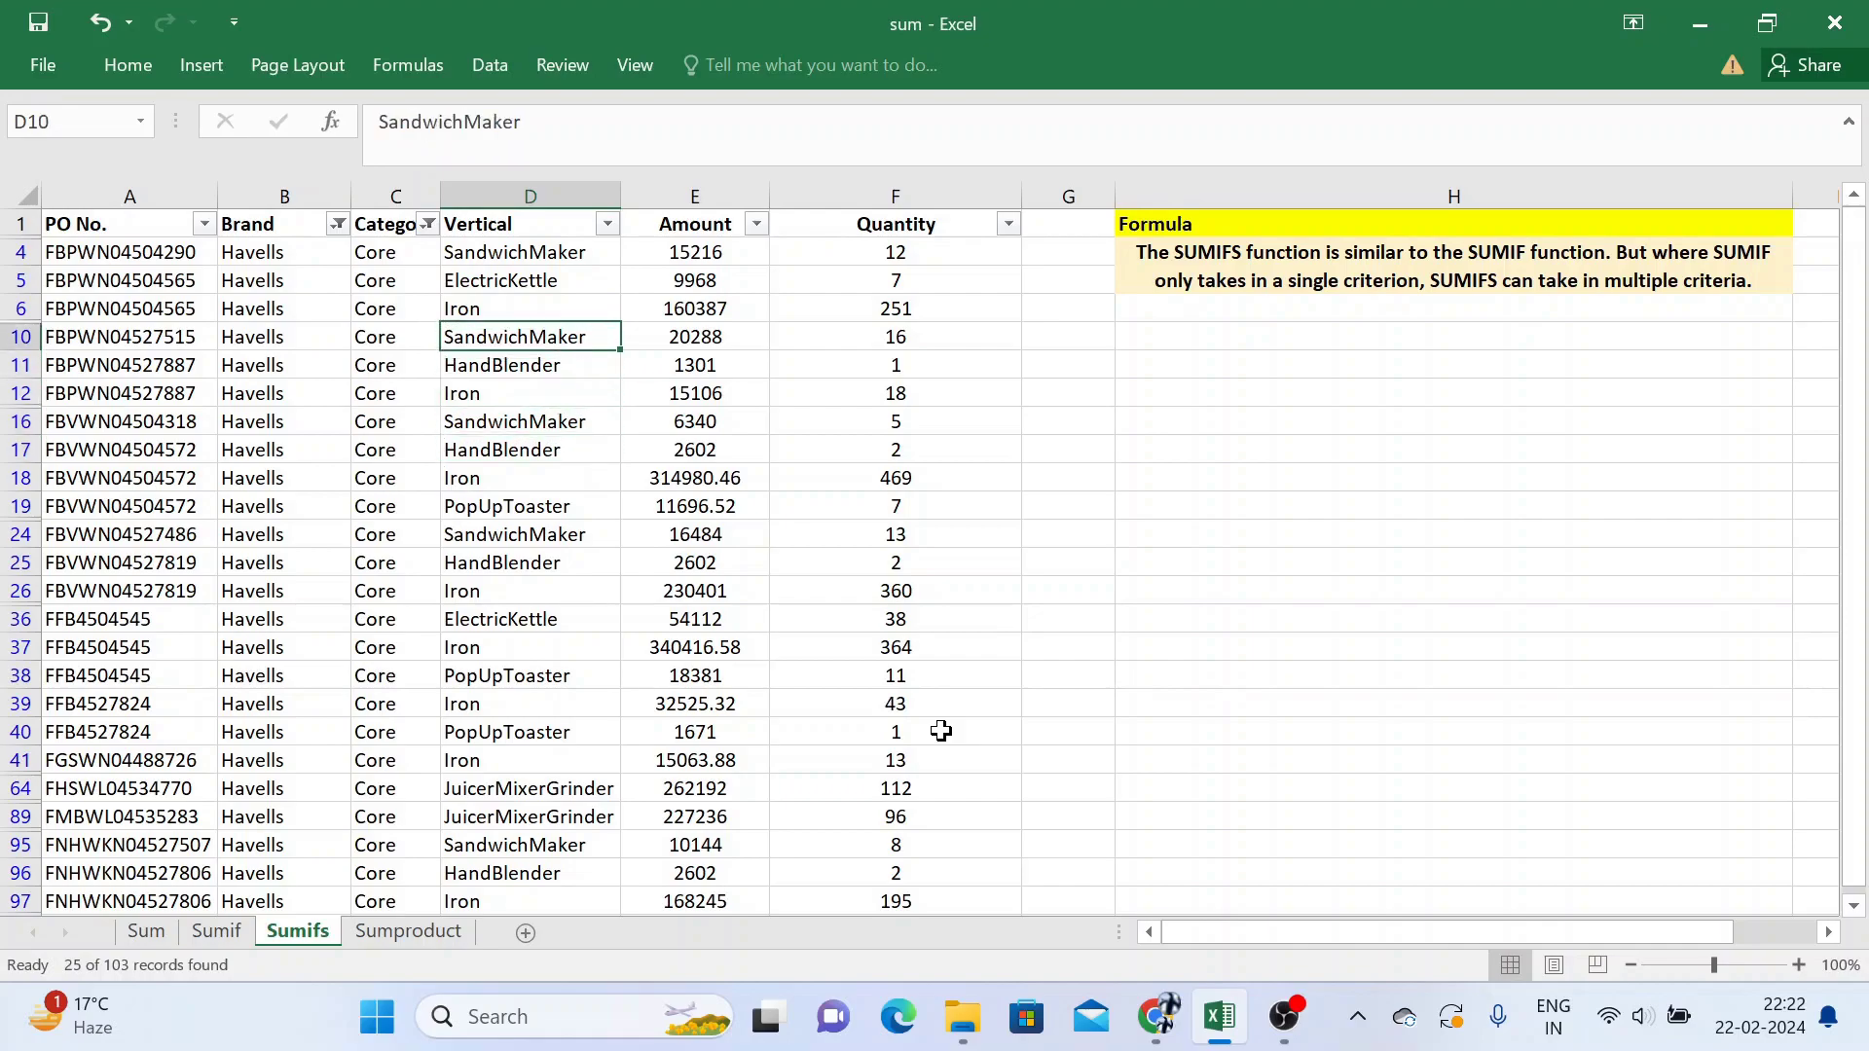
{"action": "key", "text": "Down"}
{"action": "key", "text": "Right"}
{"action": "key", "text": "Right"}
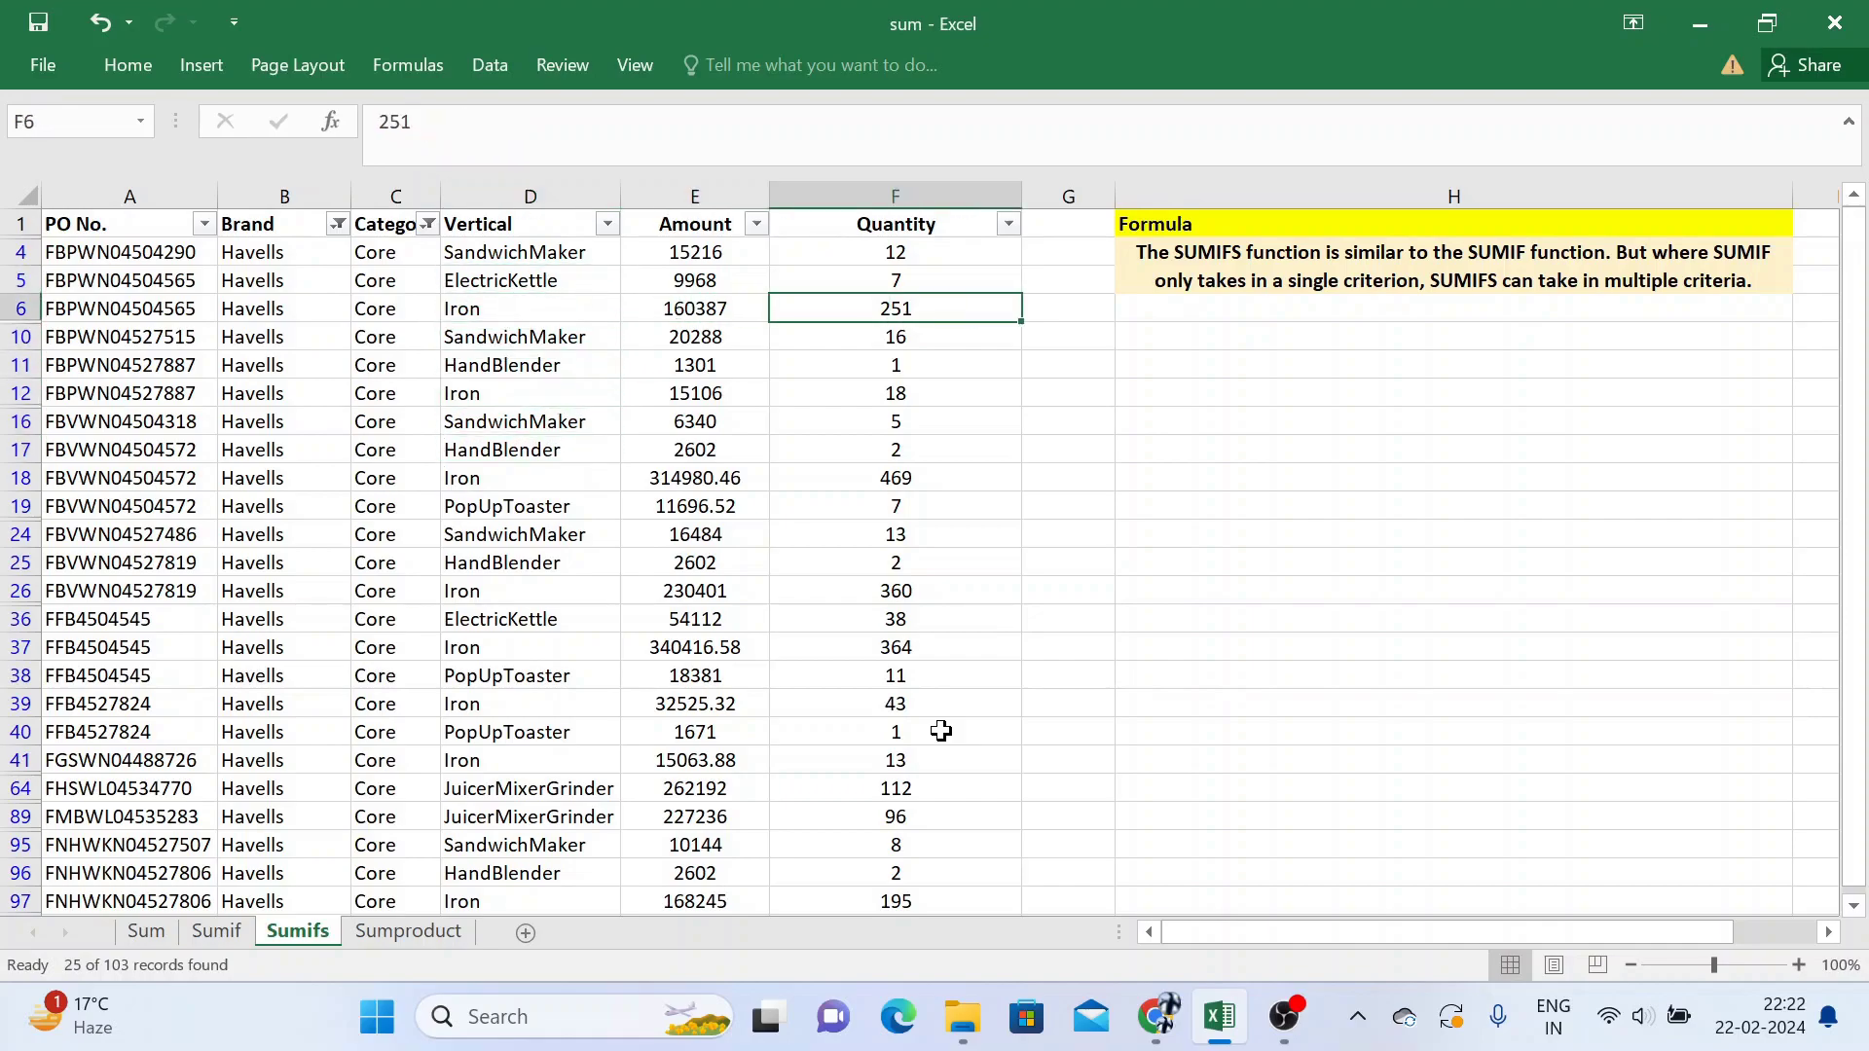
{"action": "key", "text": "Left"}
{"action": "key", "text": "Left"}
{"action": "key", "text": "Left"}
{"action": "key", "text": "Up"}
{"action": "key", "text": "Up"}
{"action": "key", "text": "Up"}
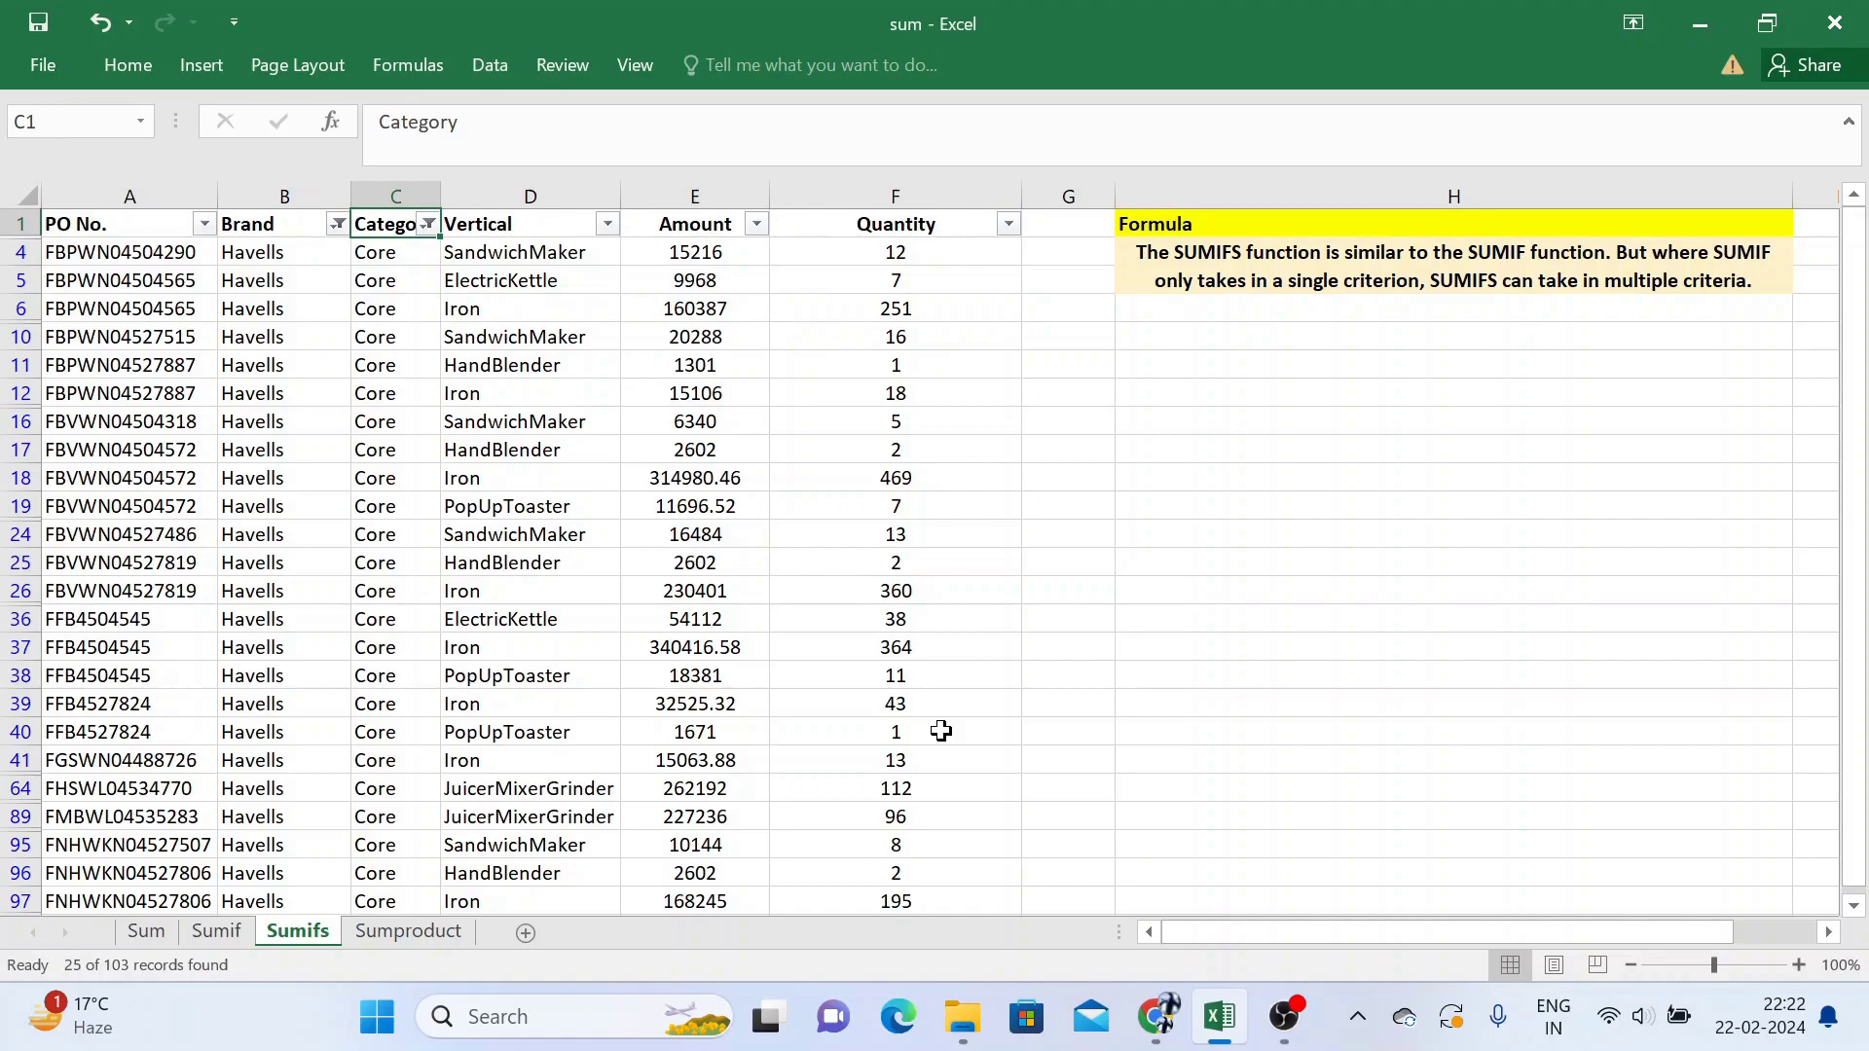
Step: Turn off the filters and copy the vertical Iron from D6 into G10 as the third criterion
{"action": "key", "text": "ctrl+shift+l"}
{"action": "key", "text": "Down"}
{"action": "key", "text": "Down"}
{"action": "key", "text": "Down"}
{"action": "key", "text": "Down"}
{"action": "key", "text": "Down"}
{"action": "key", "text": "Right"}
{"action": "key", "text": "F2"}
{"action": "key", "text": "shift+Home"}
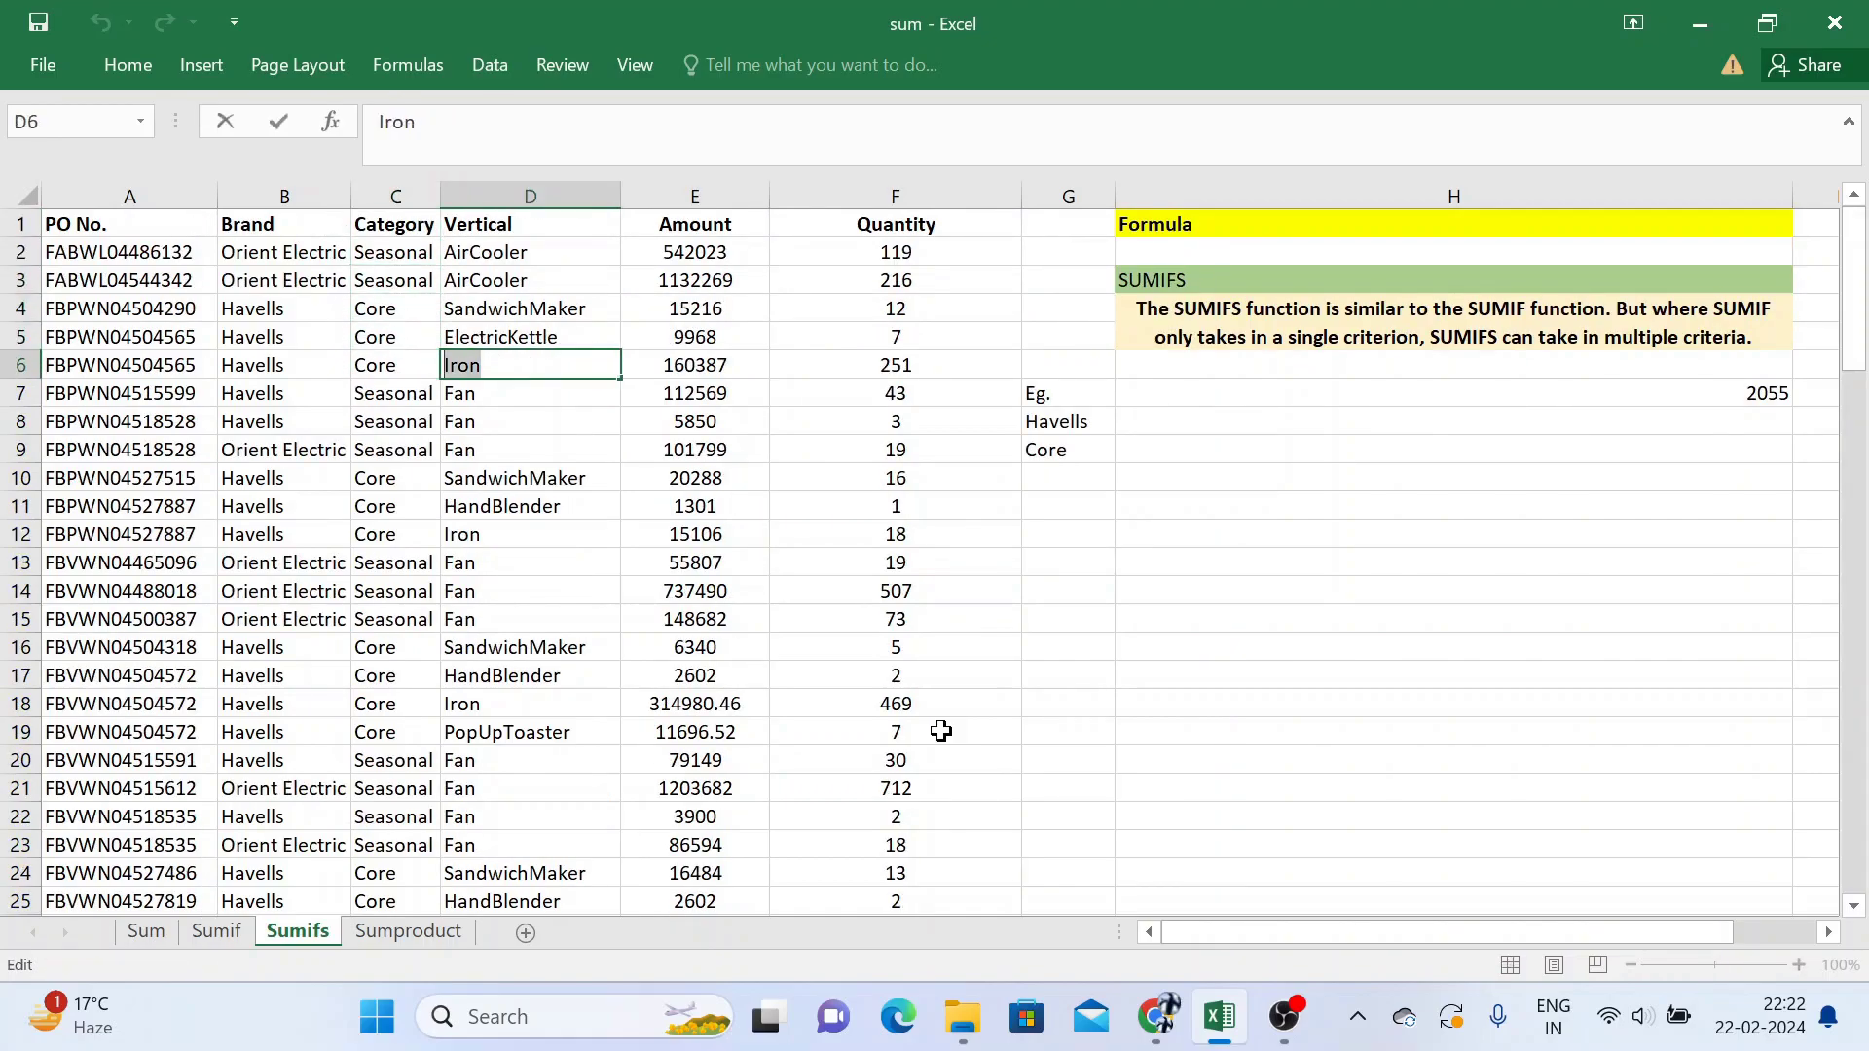
{"action": "key", "text": "Tab"}
{"action": "key", "text": "Right"}
{"action": "key", "text": "Right"}
{"action": "key", "text": "Down"}
{"action": "key", "text": "Down"}
{"action": "key", "text": "Down"}
{"action": "key", "text": "Down"}
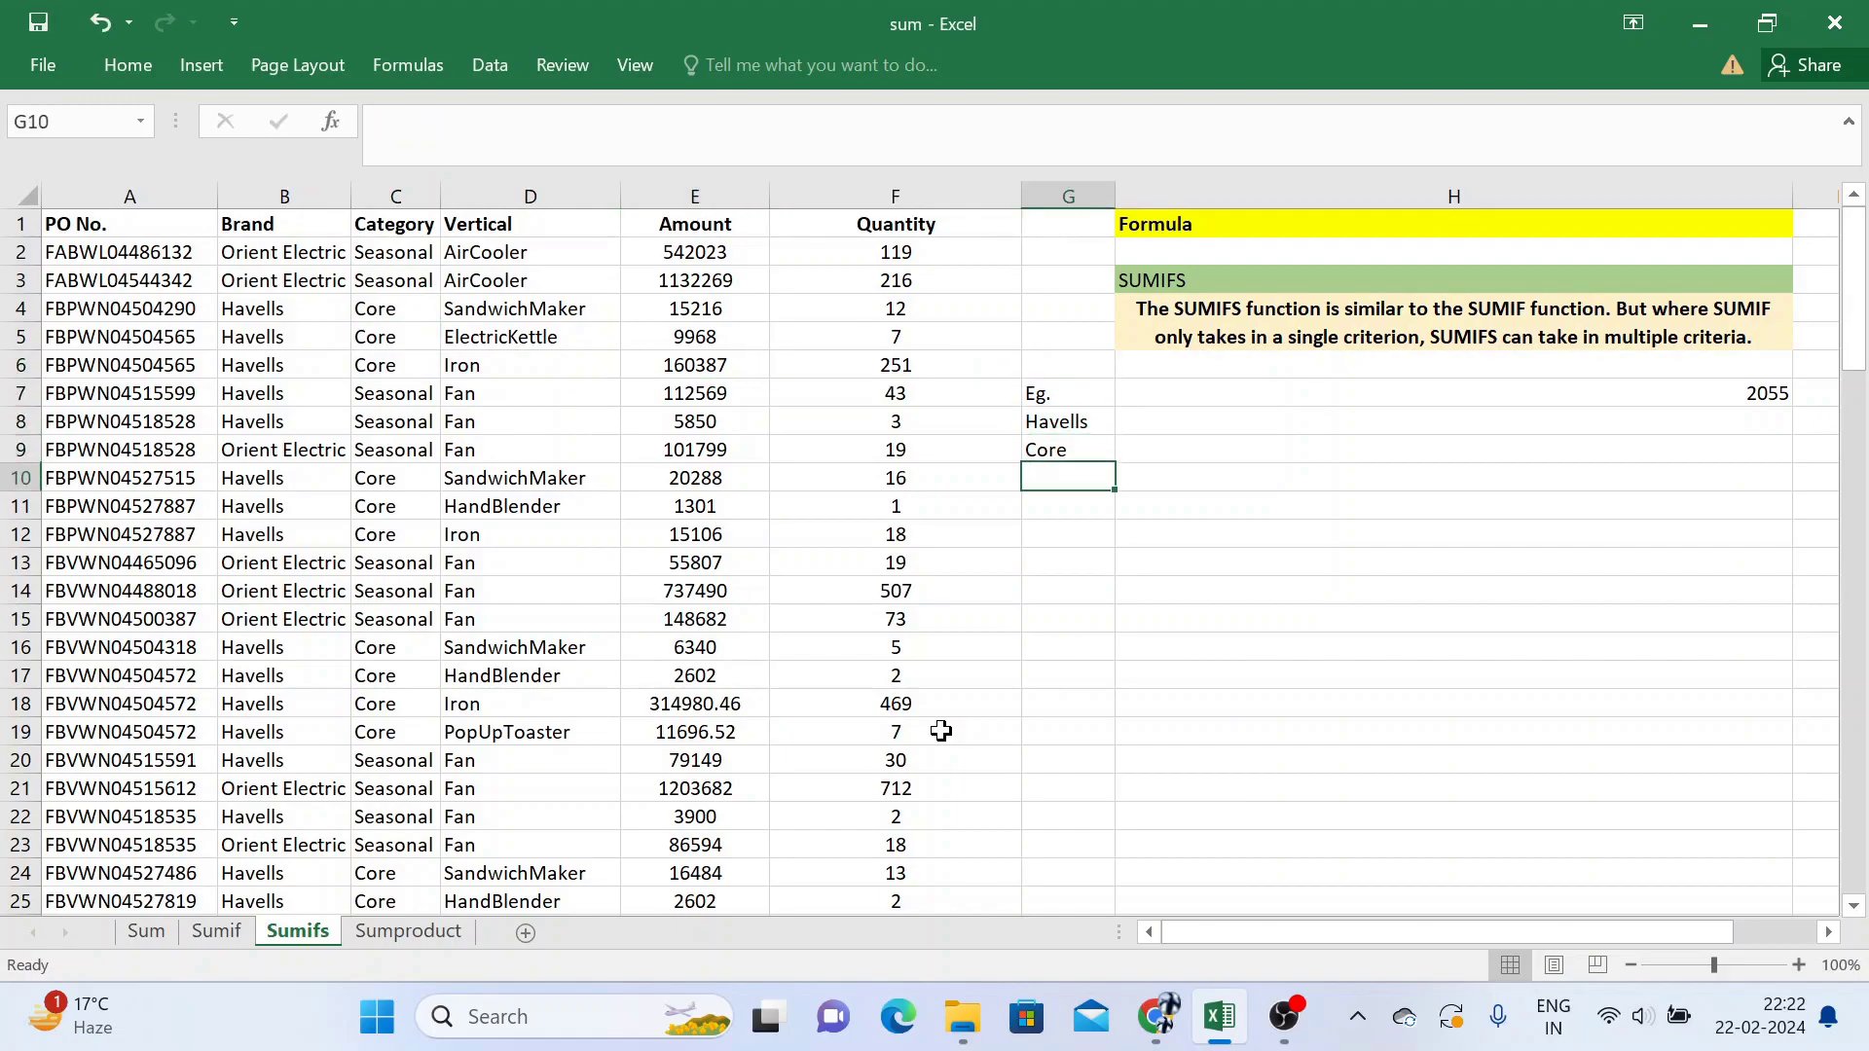
{"action": "key", "text": "F2"}
{"action": "key", "text": "Escape"}
Step: Insert a blank column in front of the criteria column G
{"action": "key", "text": "Up"}
{"action": "key", "text": "Up"}
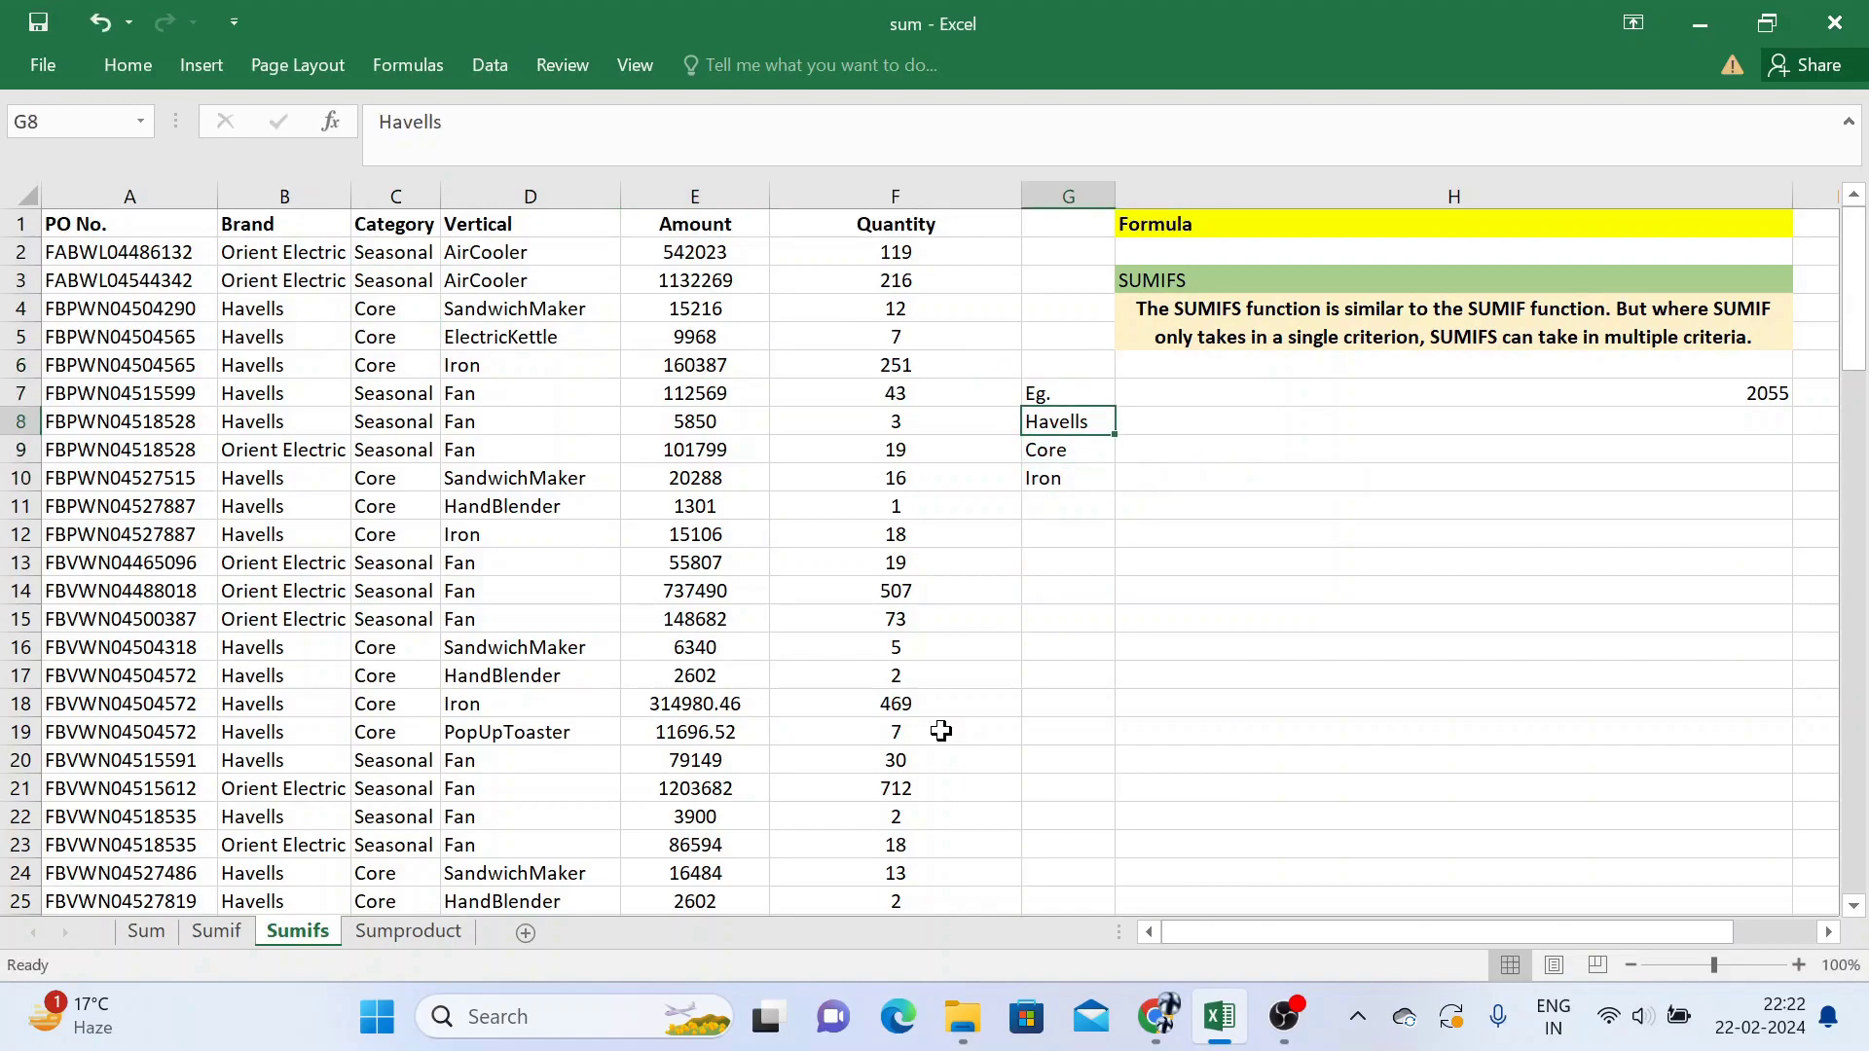
{"action": "key", "text": "alt+h"}
{"action": "key", "text": "i"}
{"action": "key", "text": "c"}
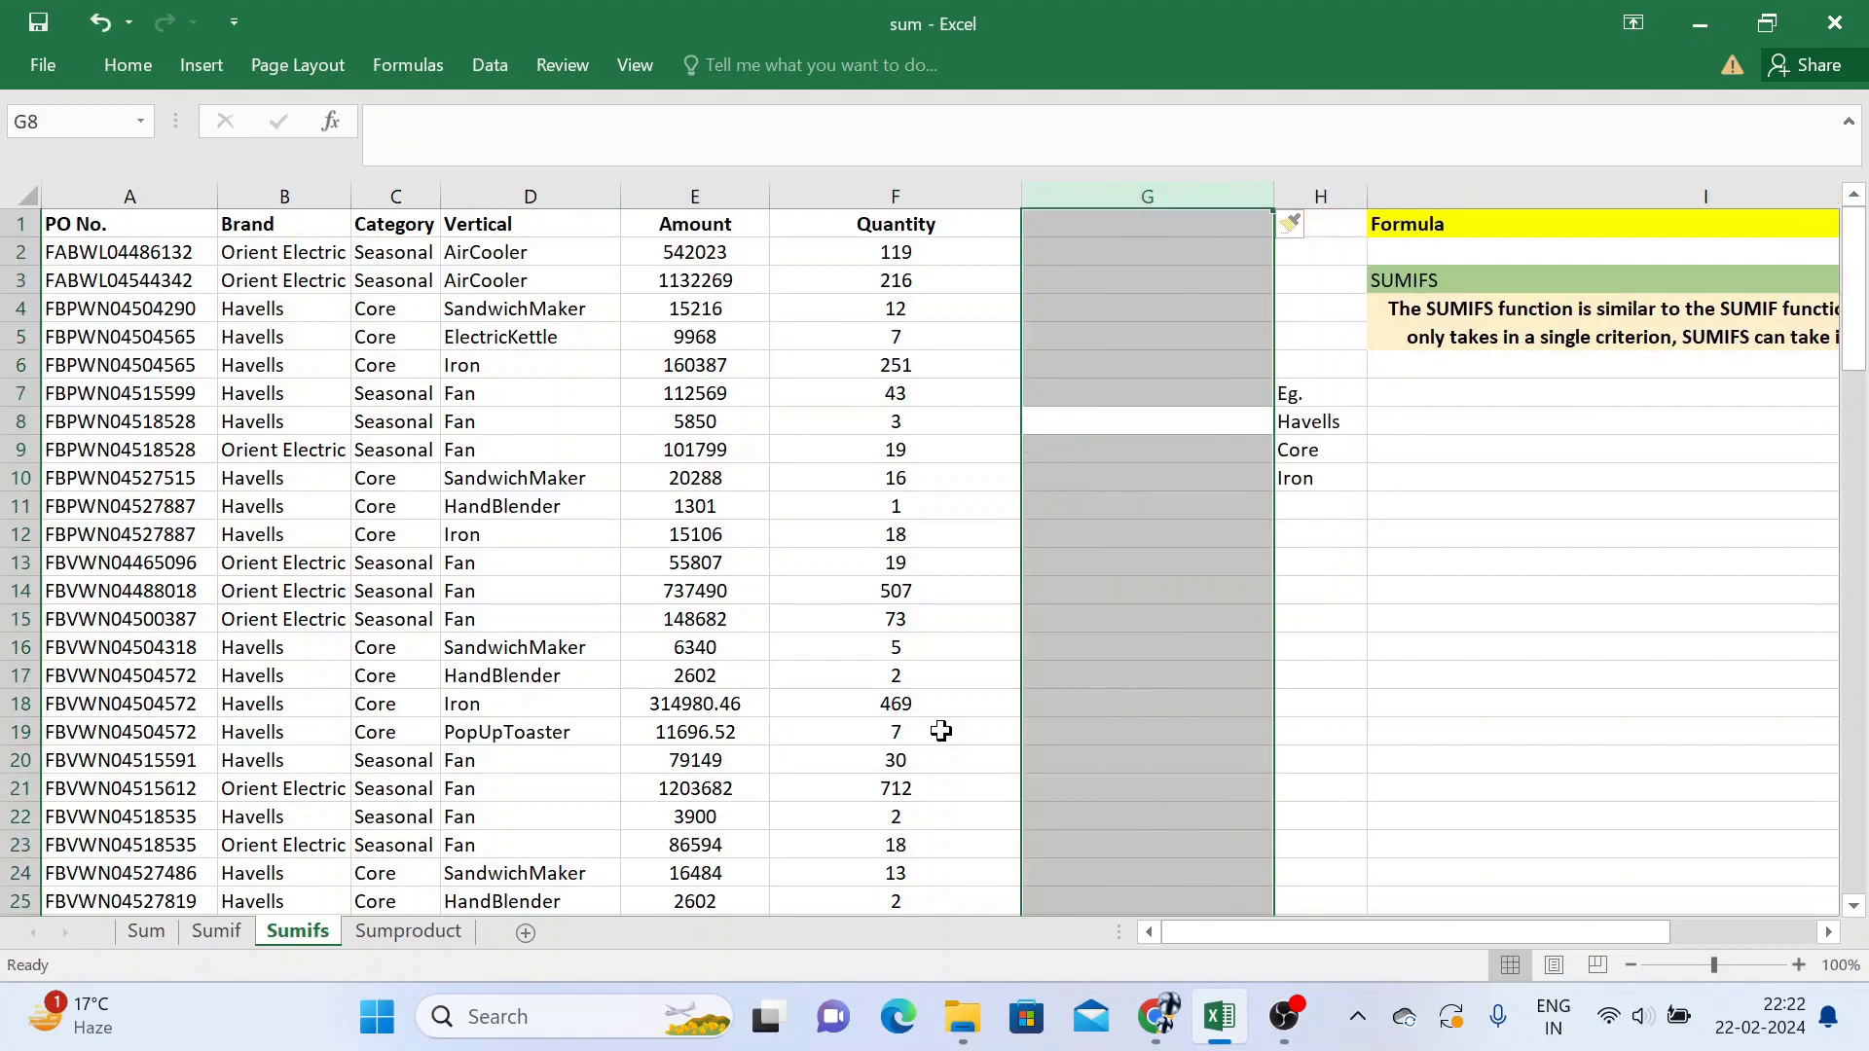
Step: Label the three criteria in G8:G10 as Brand, Category and Vertical
{"action": "type", "text": "Brand"}
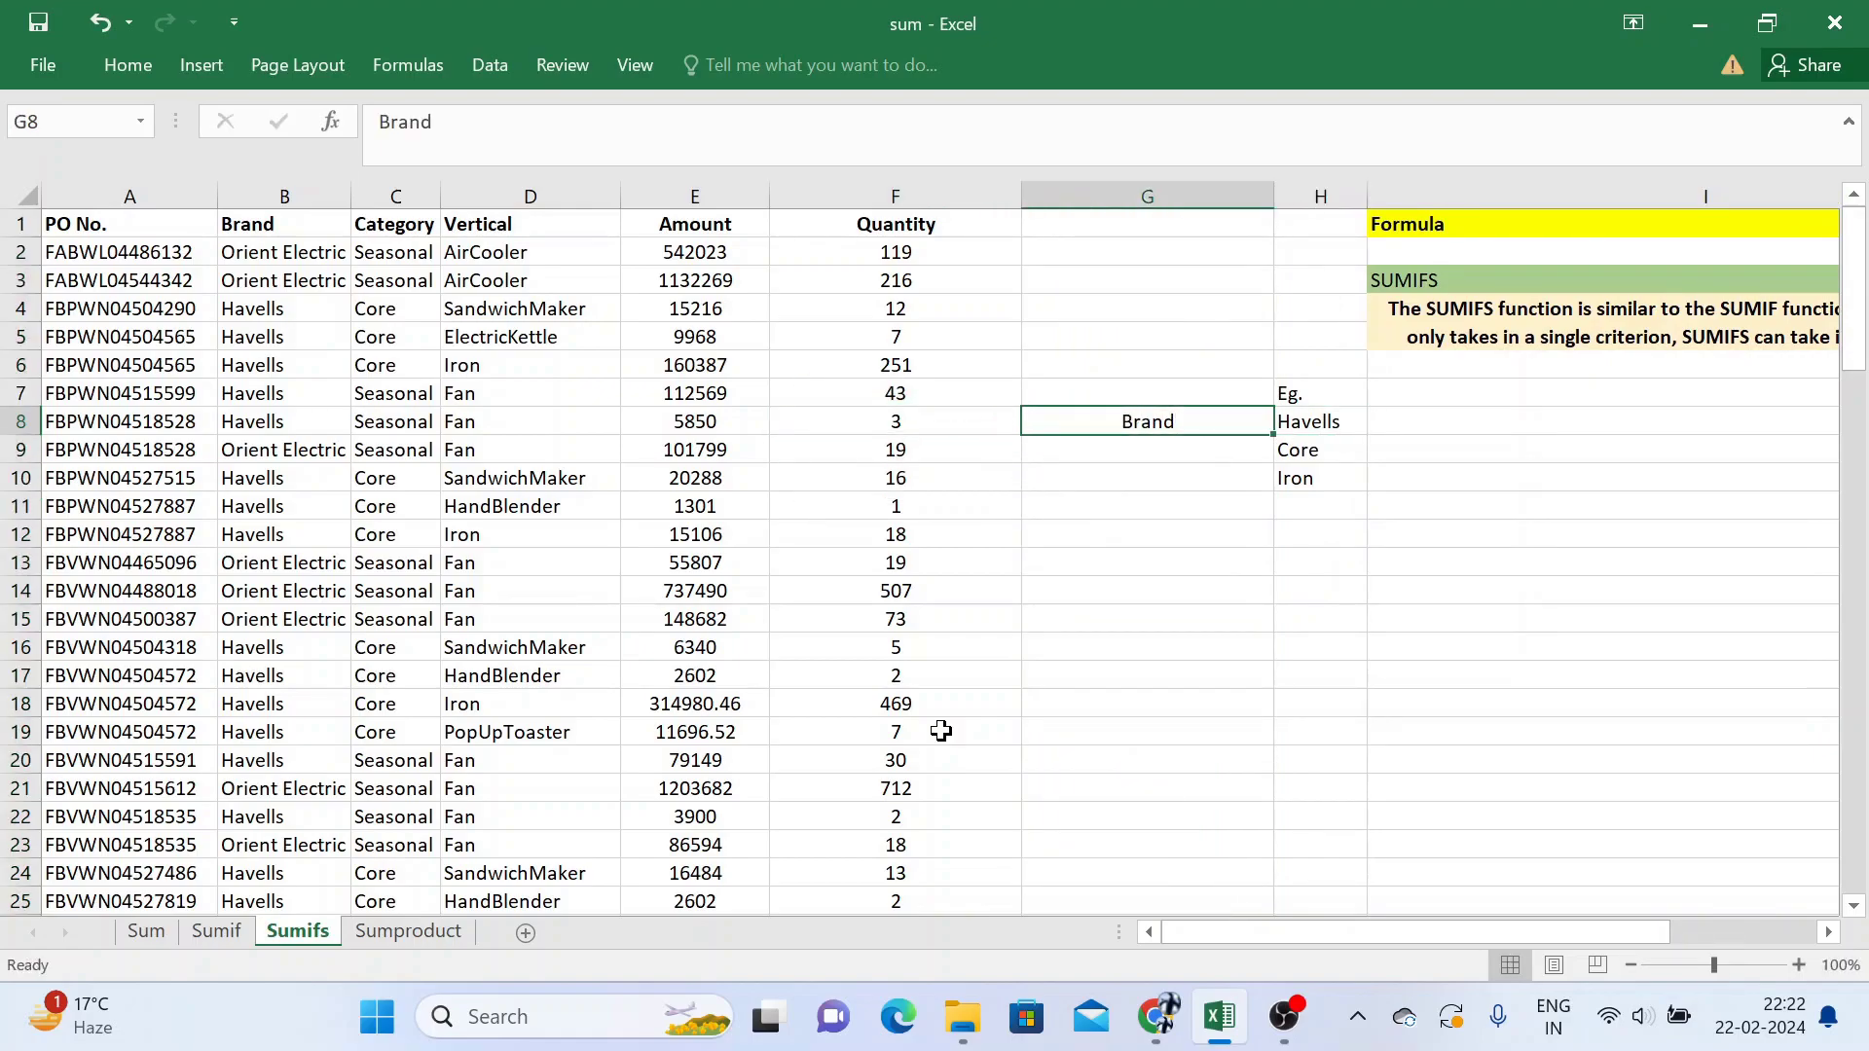
{"action": "key", "text": "Return"}
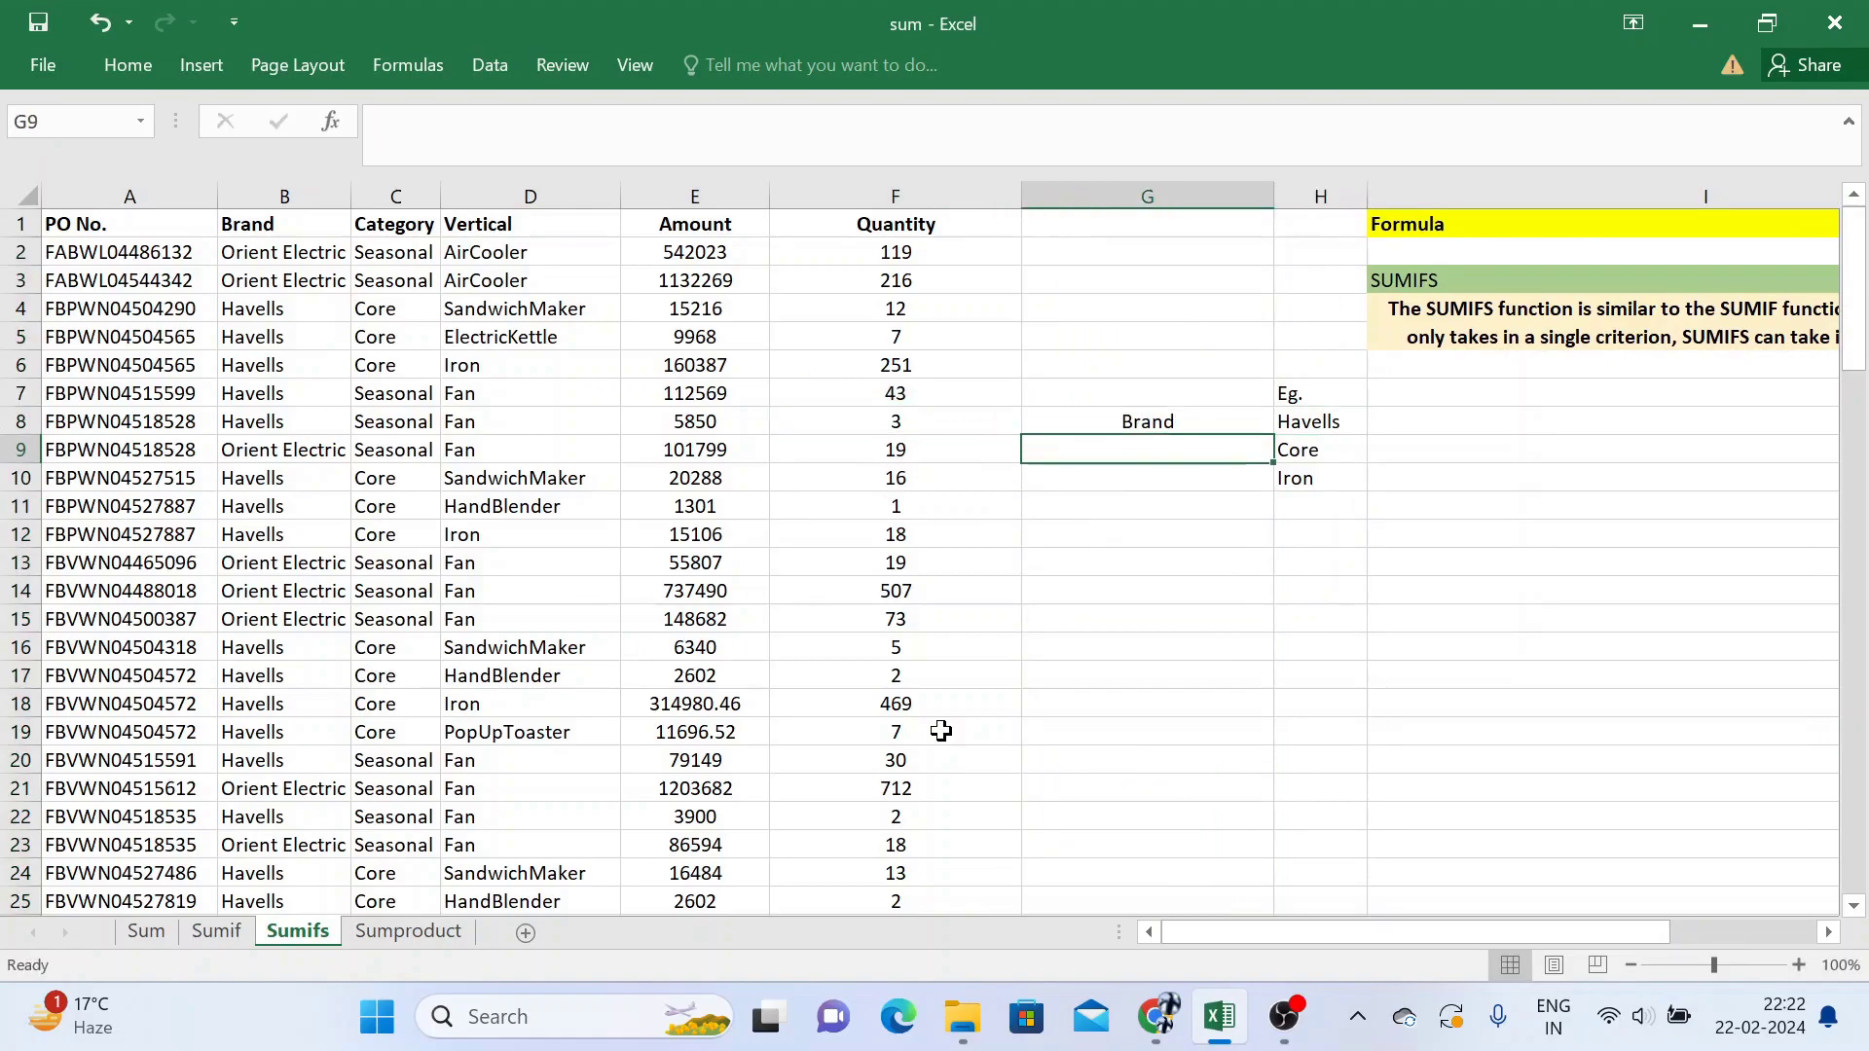
{"action": "type", "text": "Vategory"}
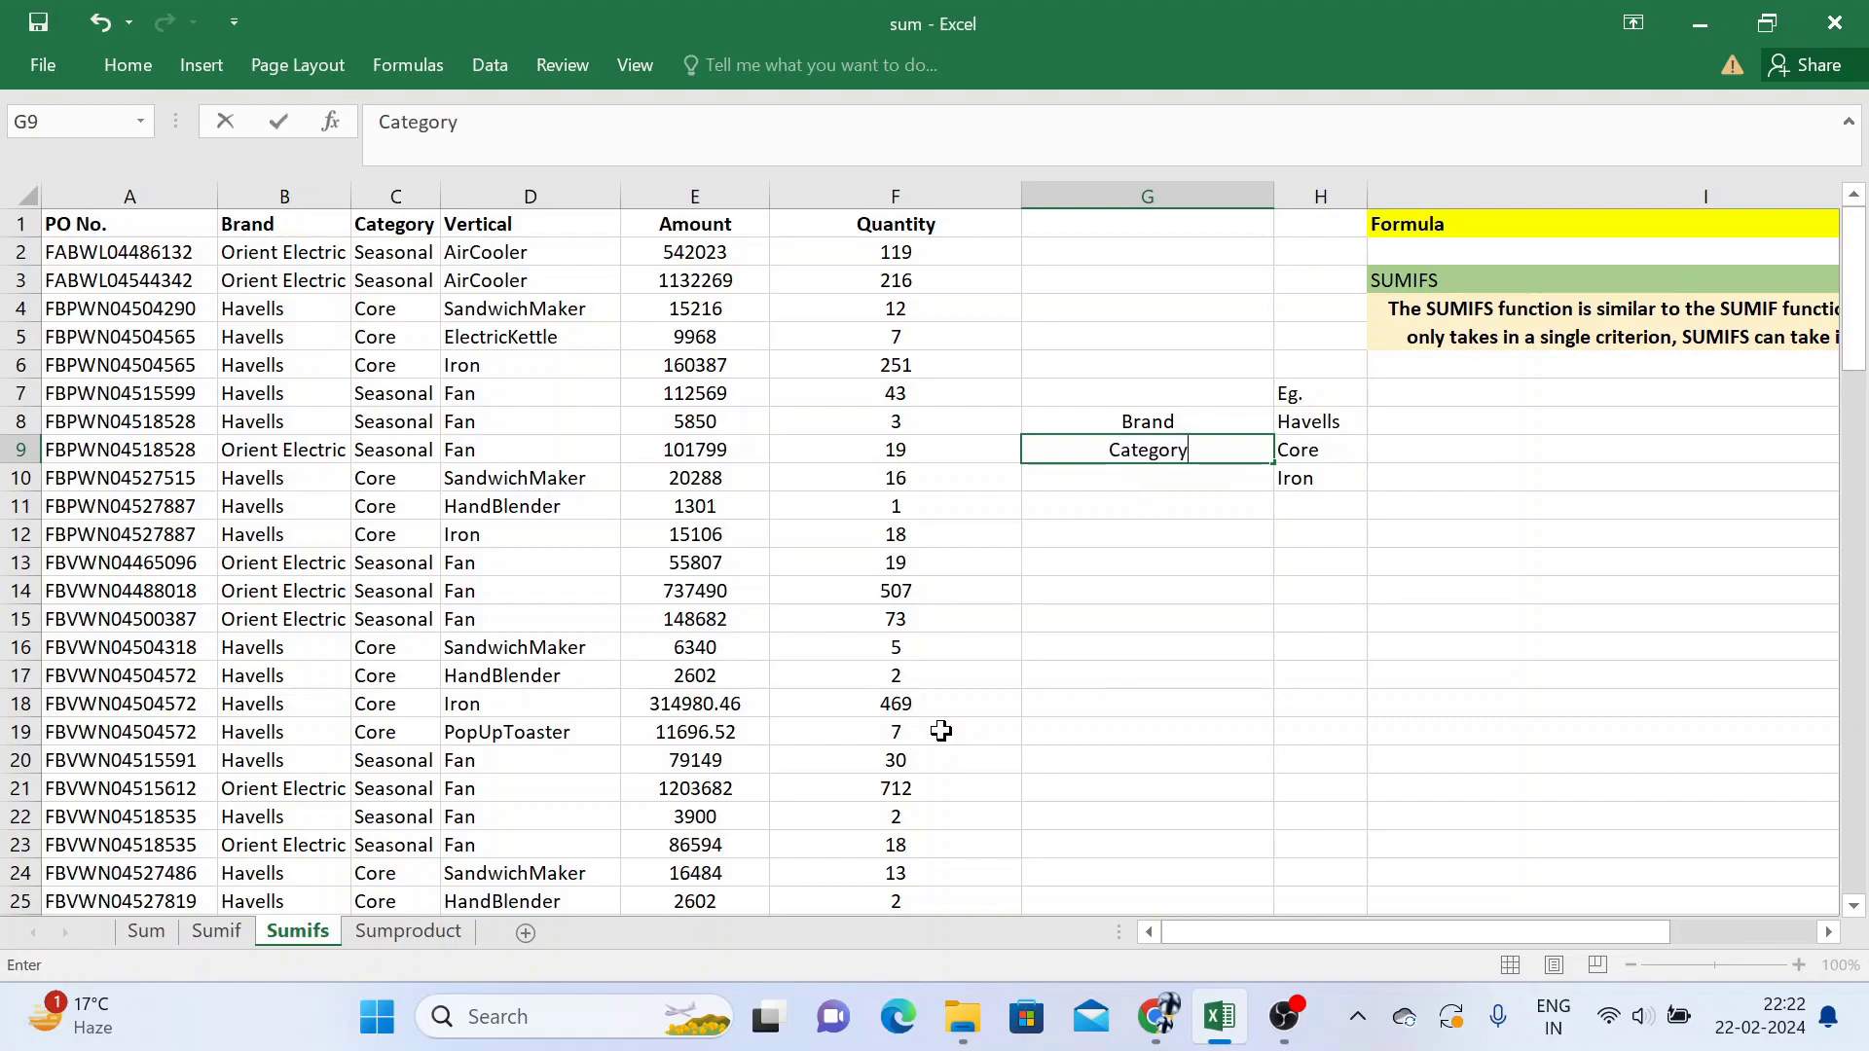
{"action": "key", "text": "Return"}
{"action": "type", "text": "Vertical"}
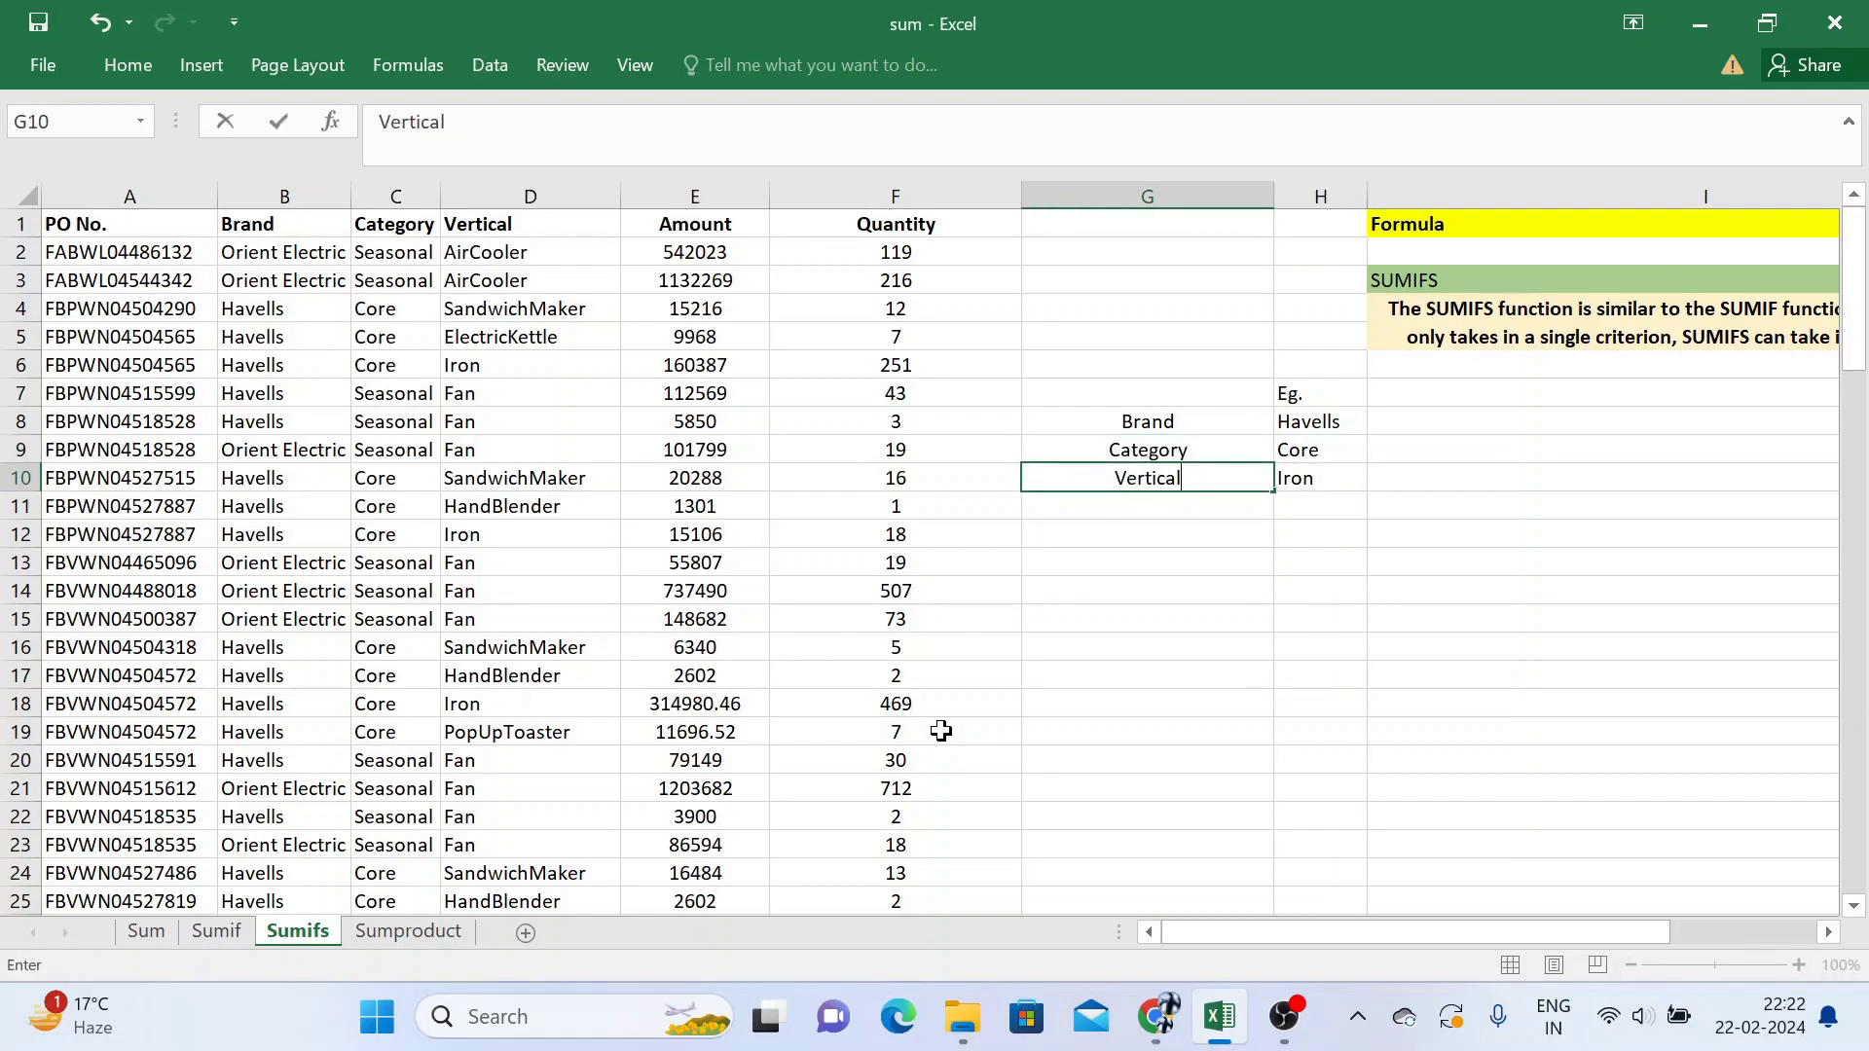
Step: Make the criteria labels in G8:G10 bold
{"action": "key", "text": "Up"}
{"action": "key", "text": "Up"}
{"action": "key", "text": "shift+Down"}
{"action": "key", "text": "shift+Down"}
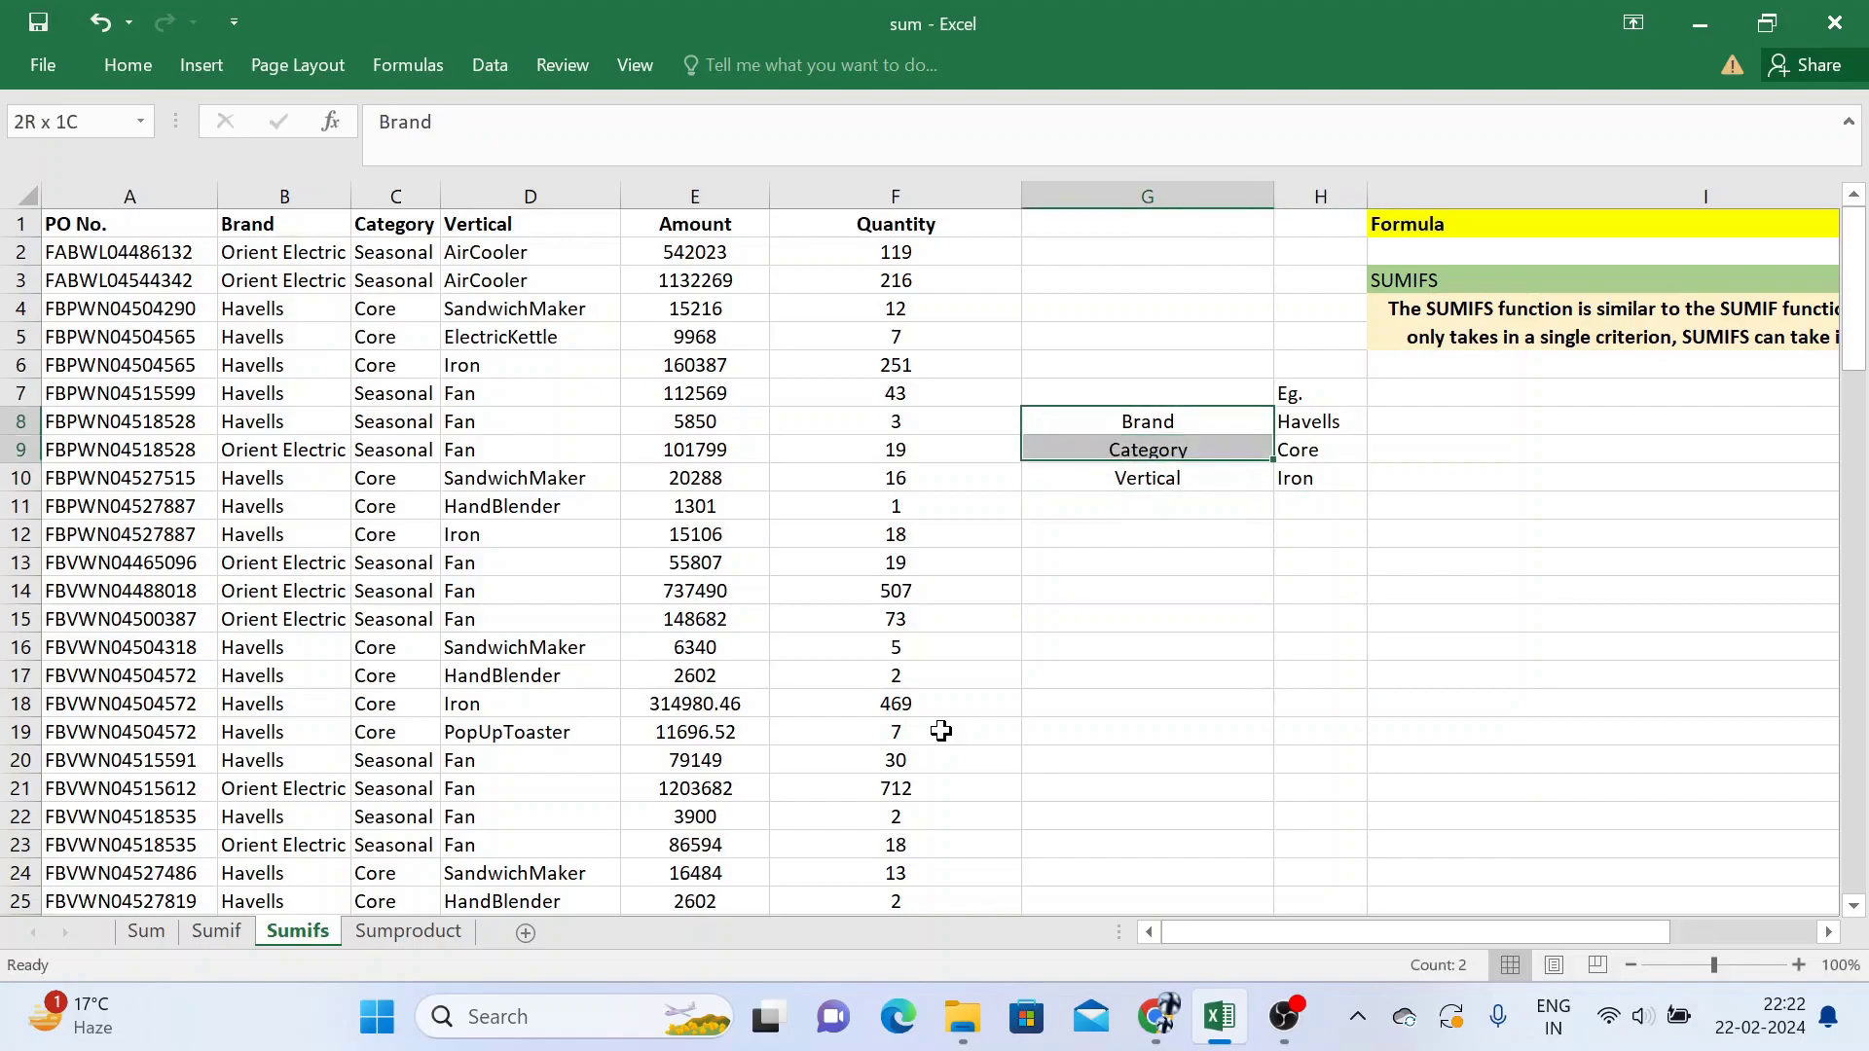
{"action": "key", "text": "ctrl+b"}
Step: Add the third criteria pair D:D,H10 to the formula in I7, making it =SUMIFS(F:F,B:B,H8,C:C,H9,D:D,H10)
{"action": "key", "text": "Right"}
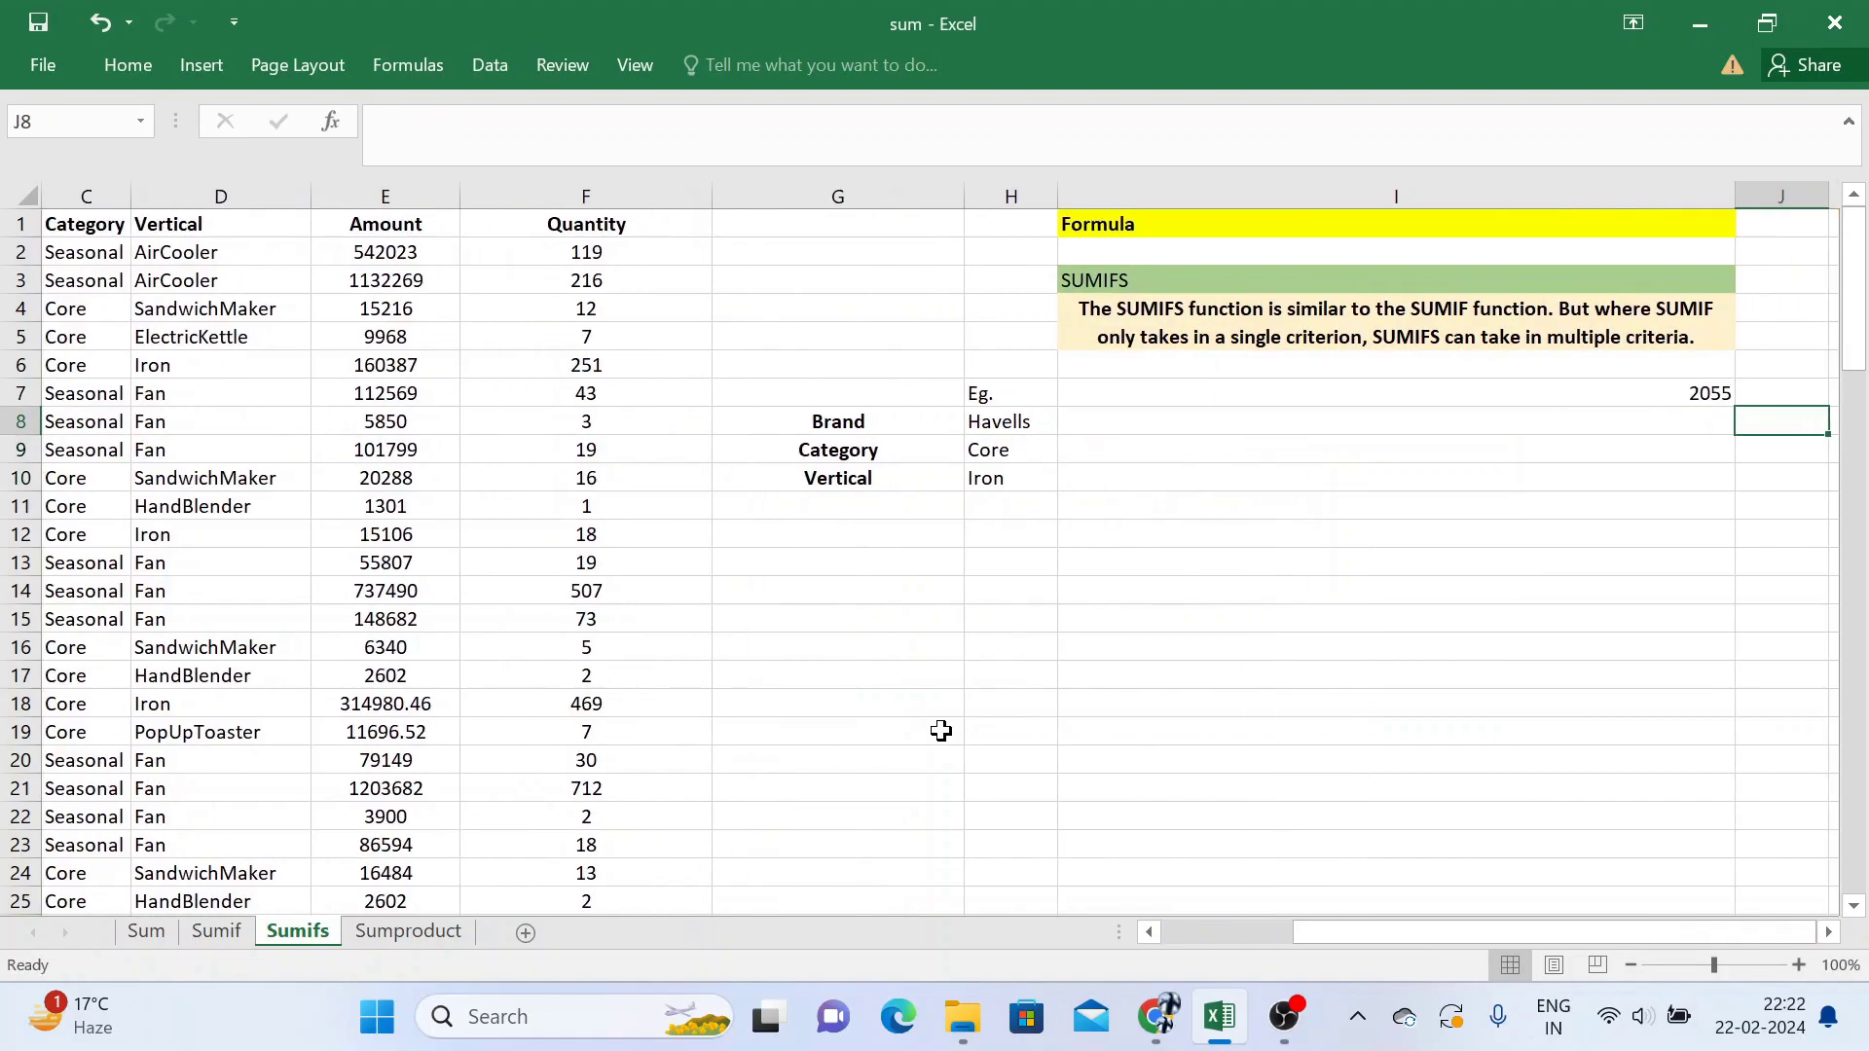
{"action": "key", "text": "Up"}
{"action": "key", "text": "Left"}
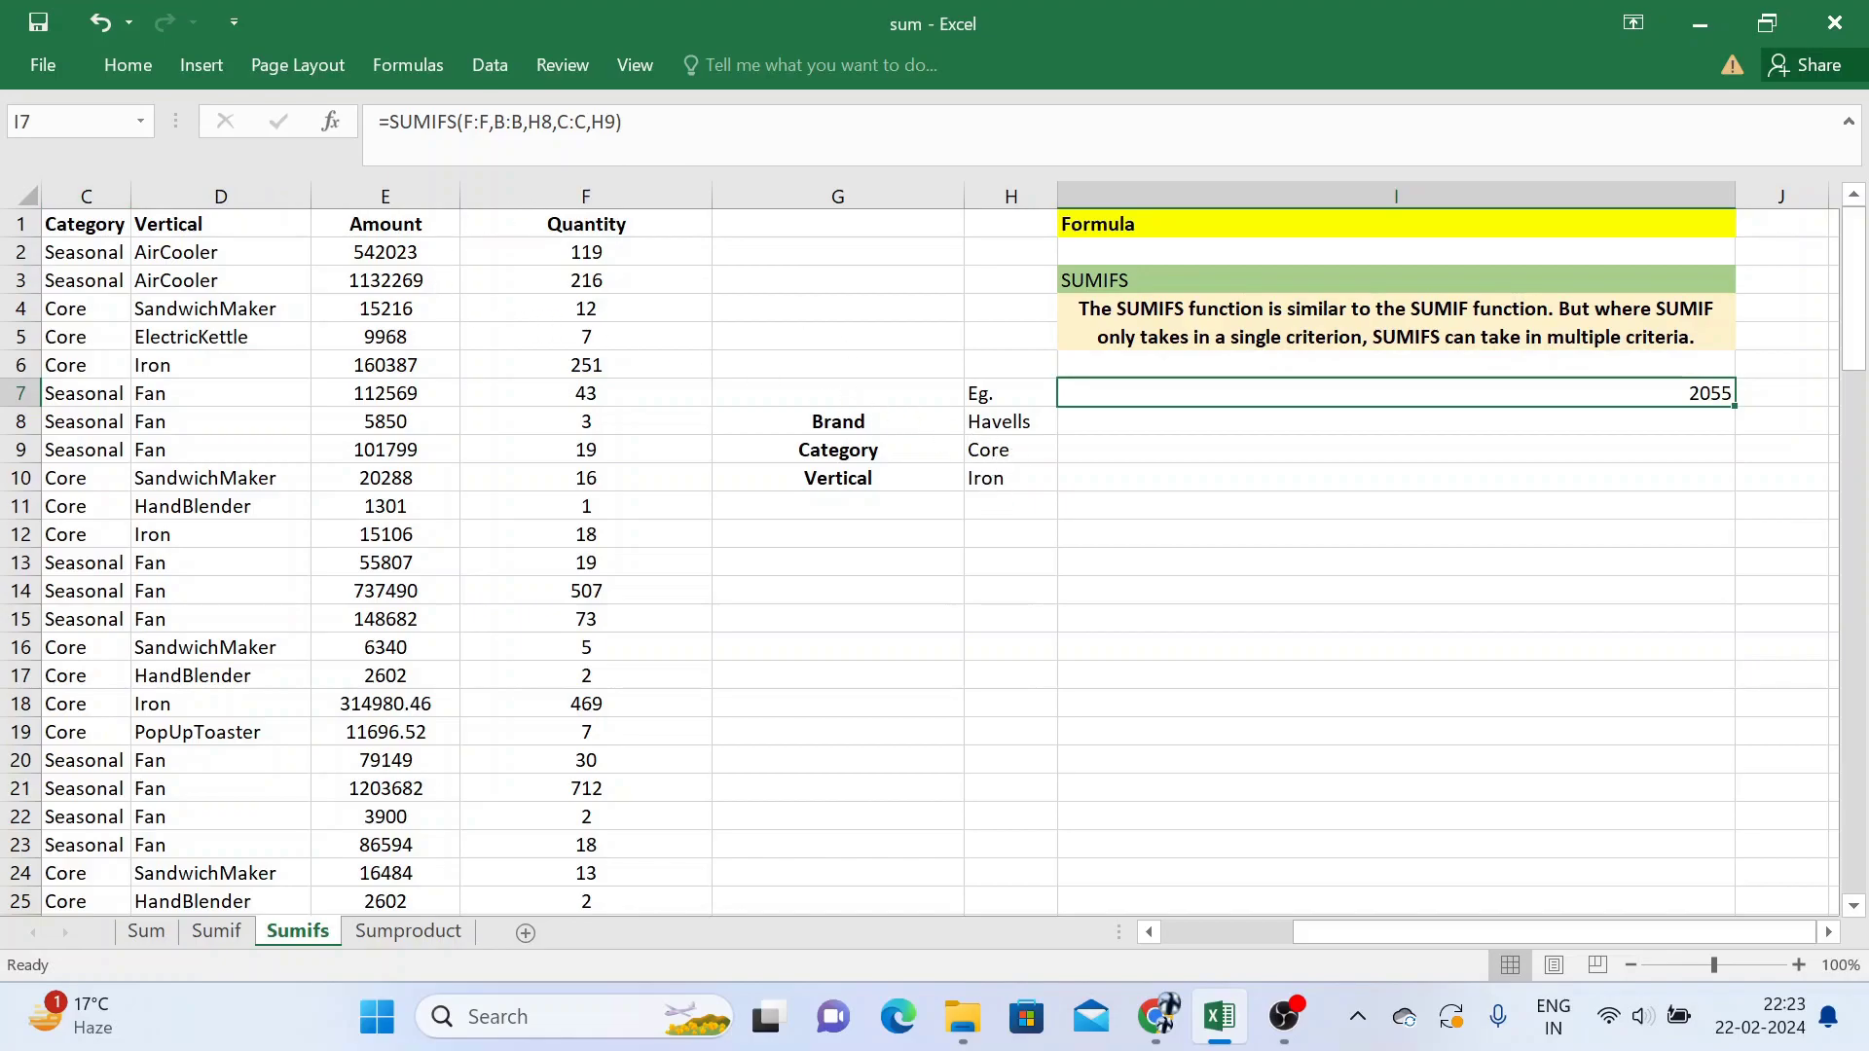
{"action": "left_click", "coordinate": [618, 124]}
{"action": "type", "text": ","}
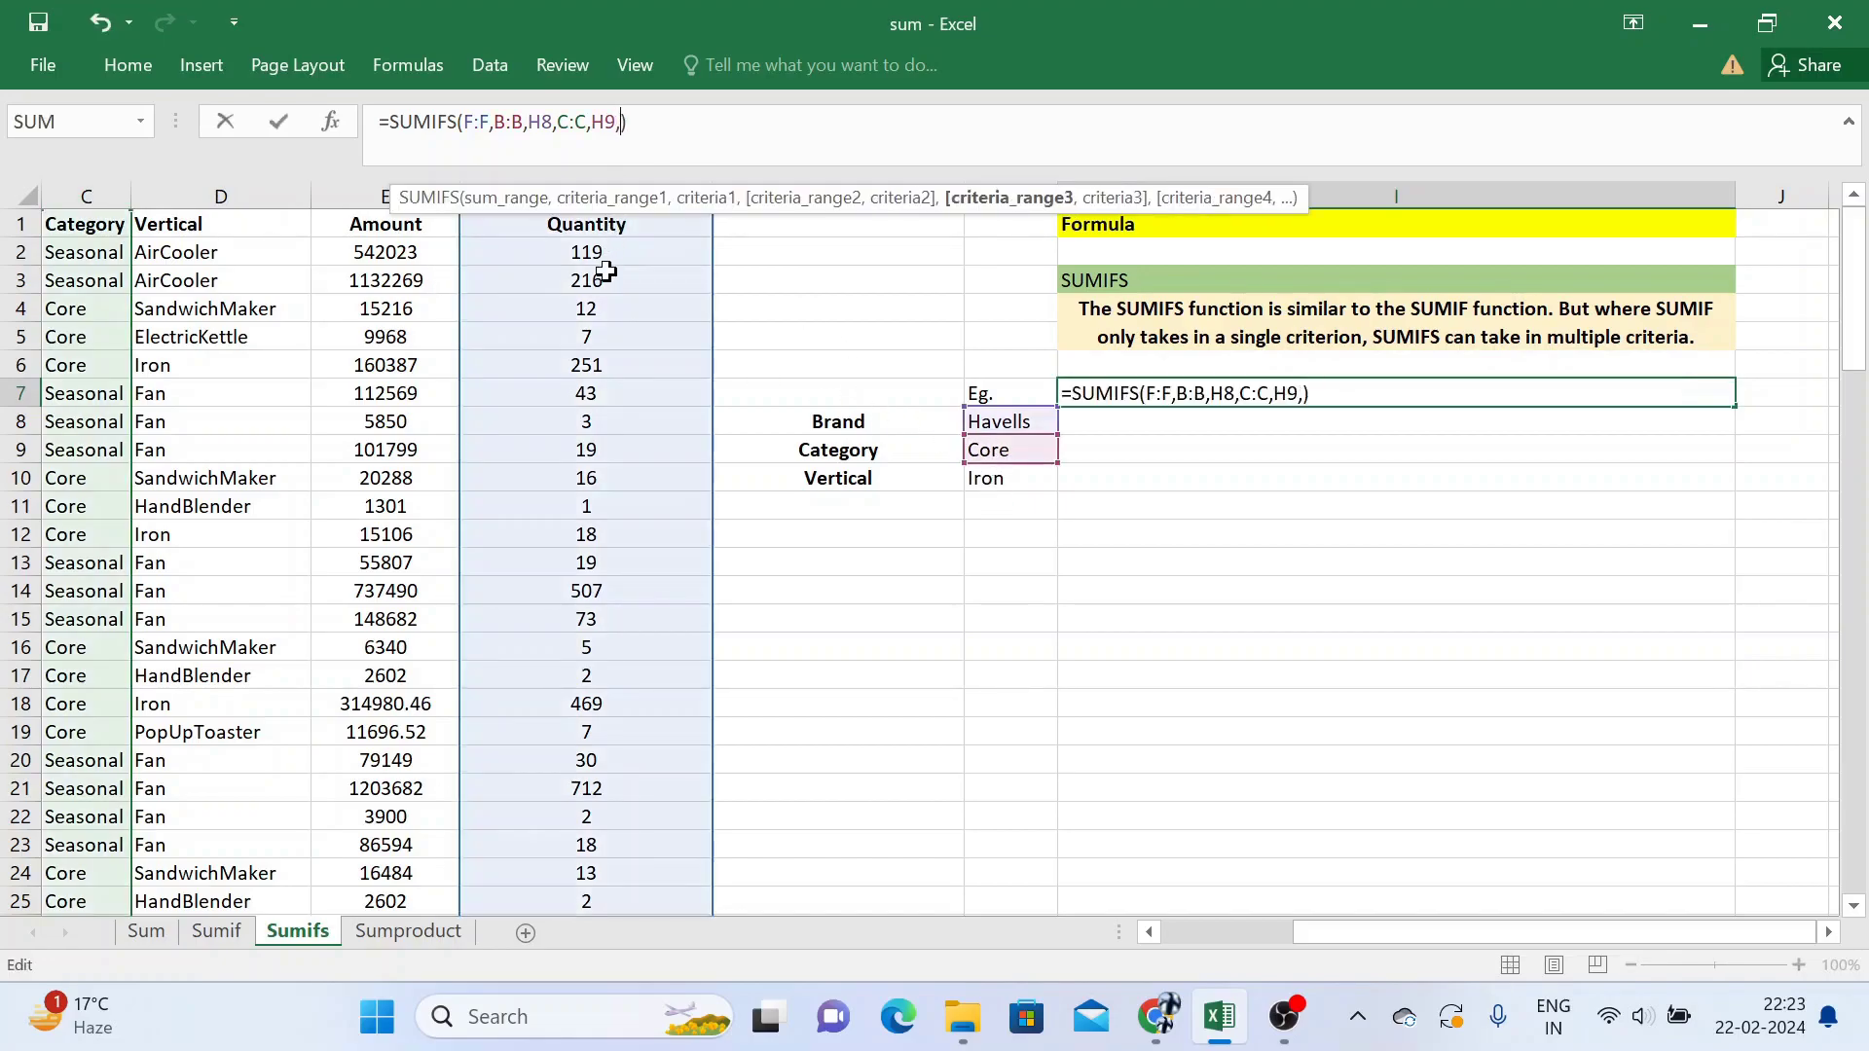
{"action": "left_click", "coordinate": [226, 190]}
{"action": "type", "text": ","}
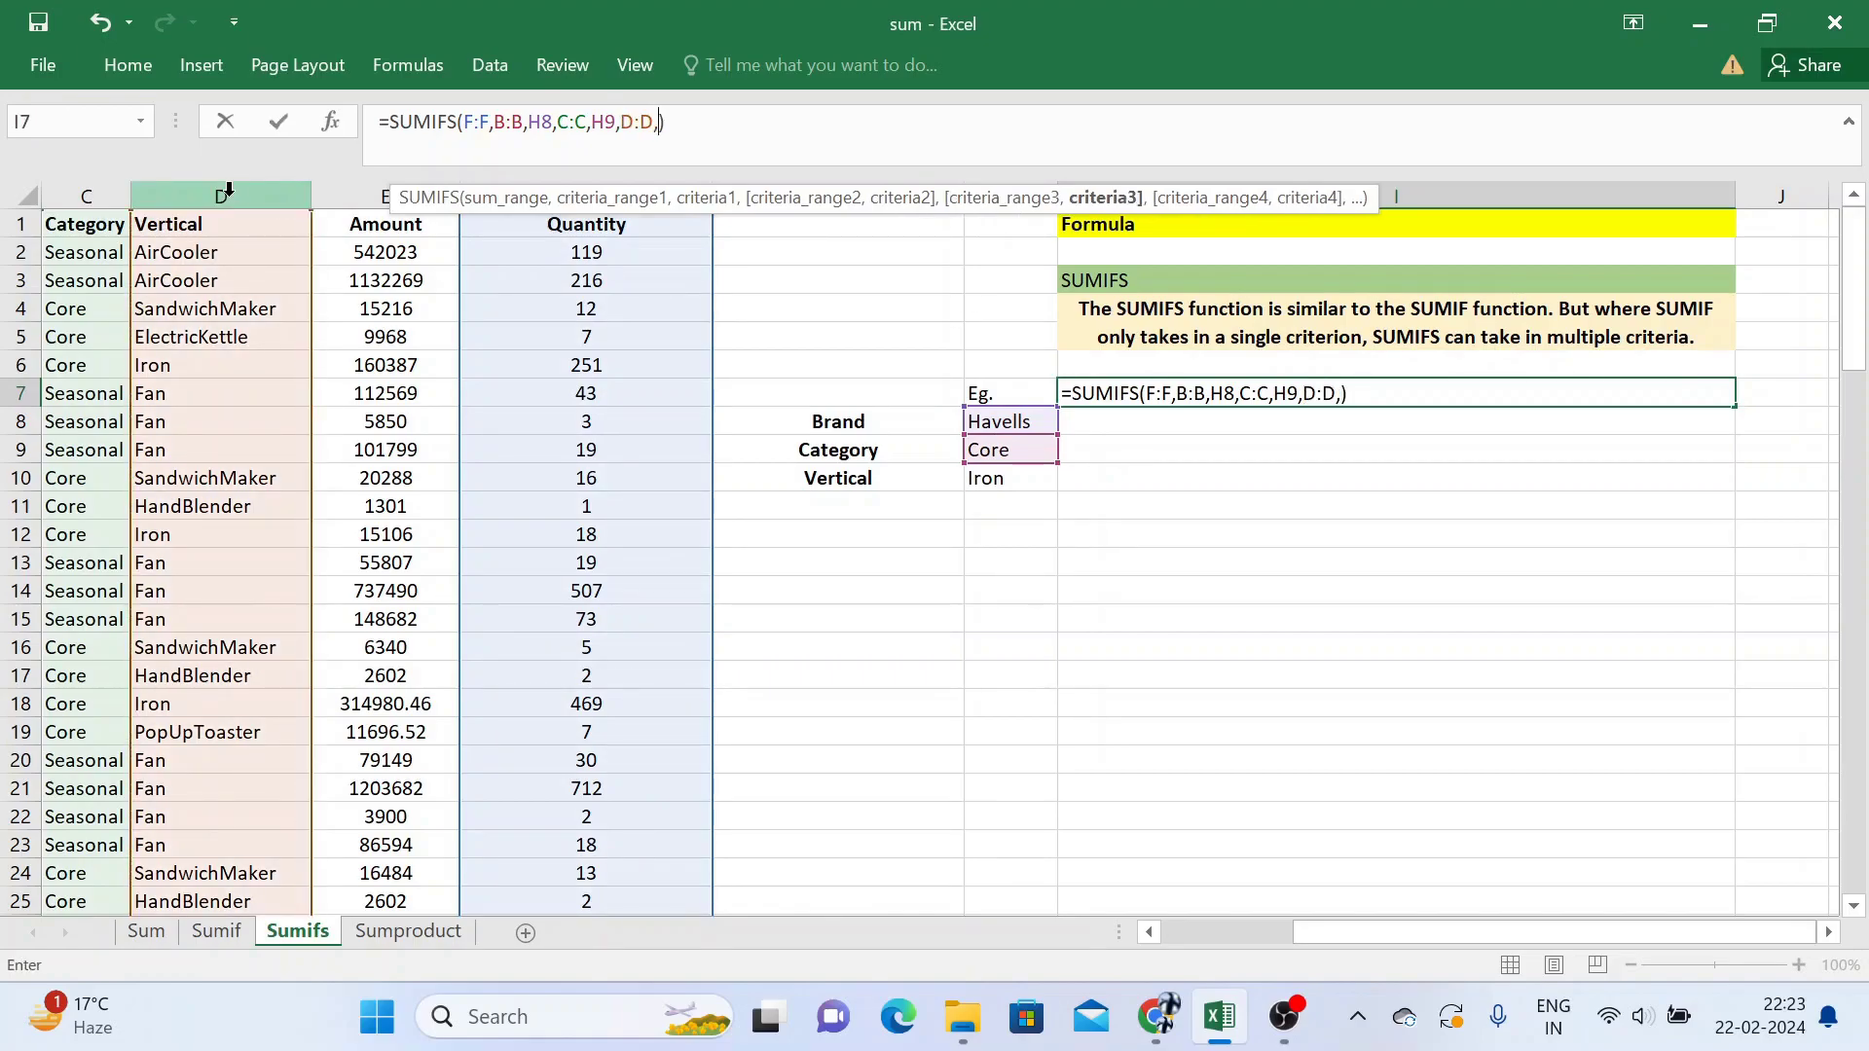
{"action": "left_click", "coordinate": [985, 479]}
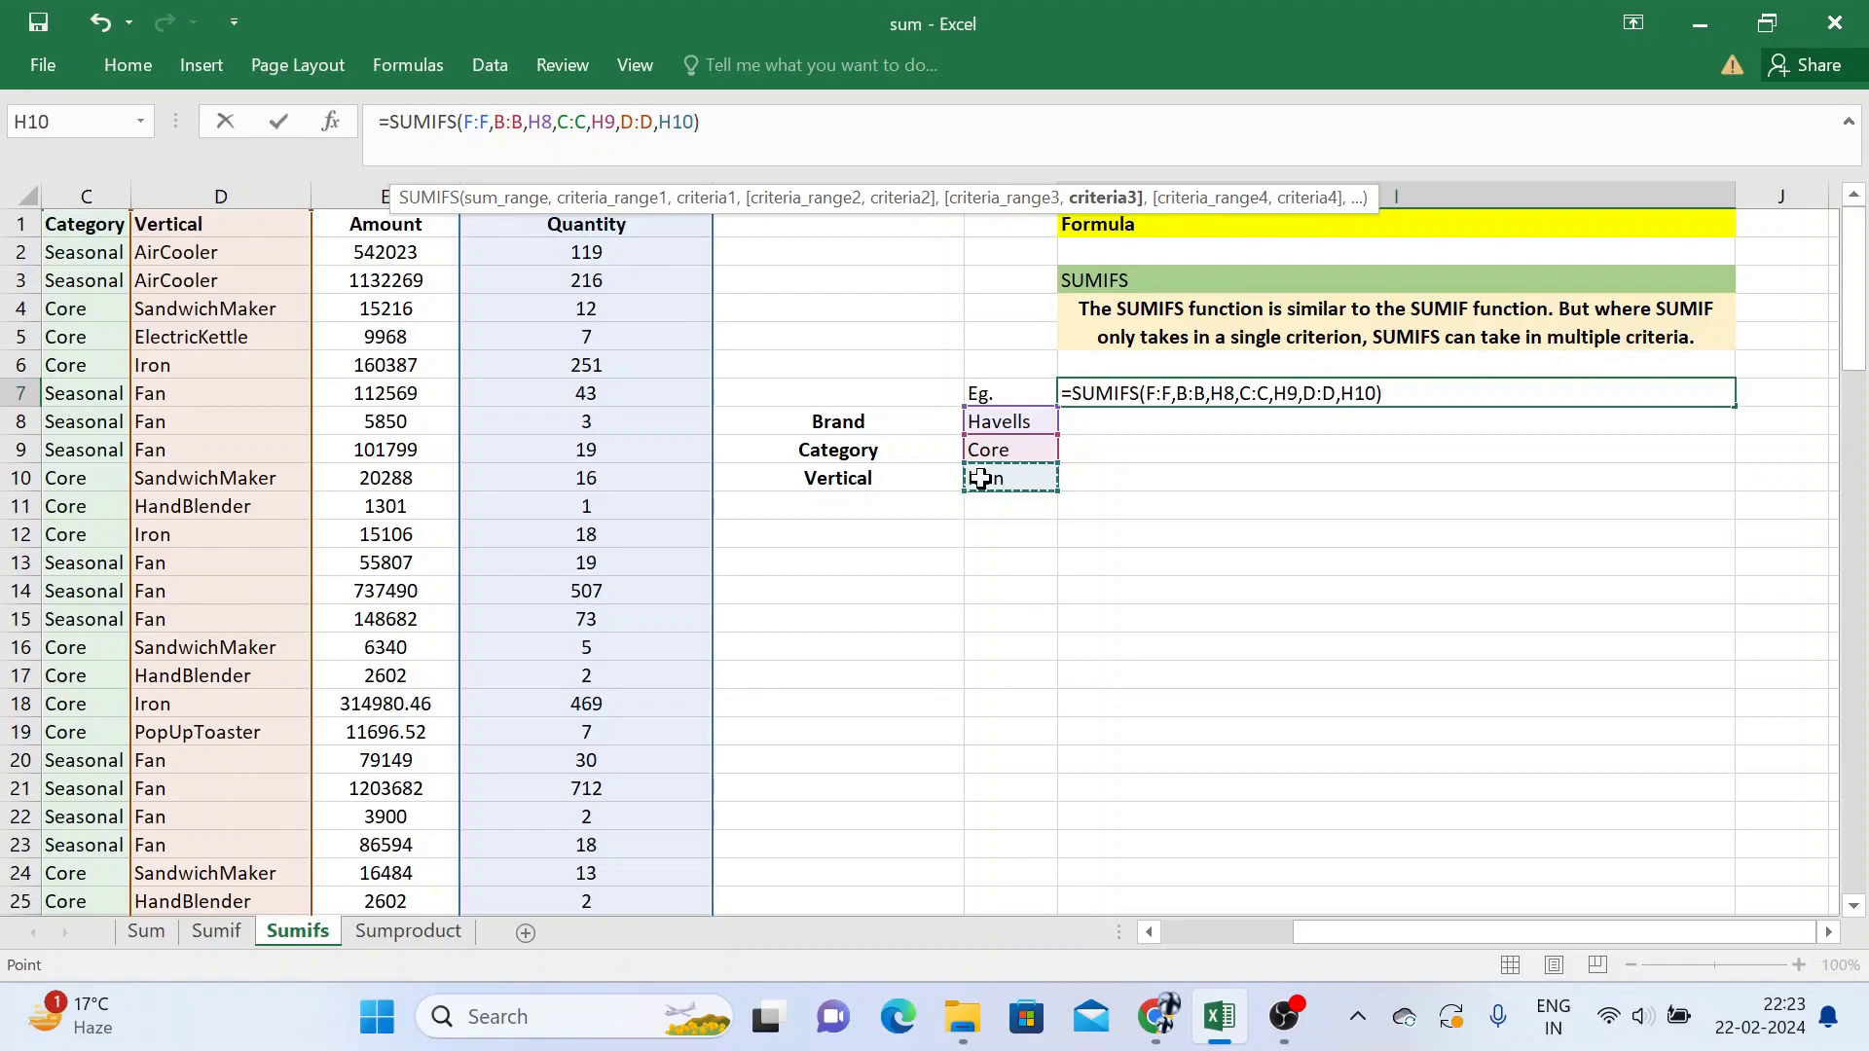
{"action": "key", "text": "Return"}
{"action": "key", "text": "Up"}
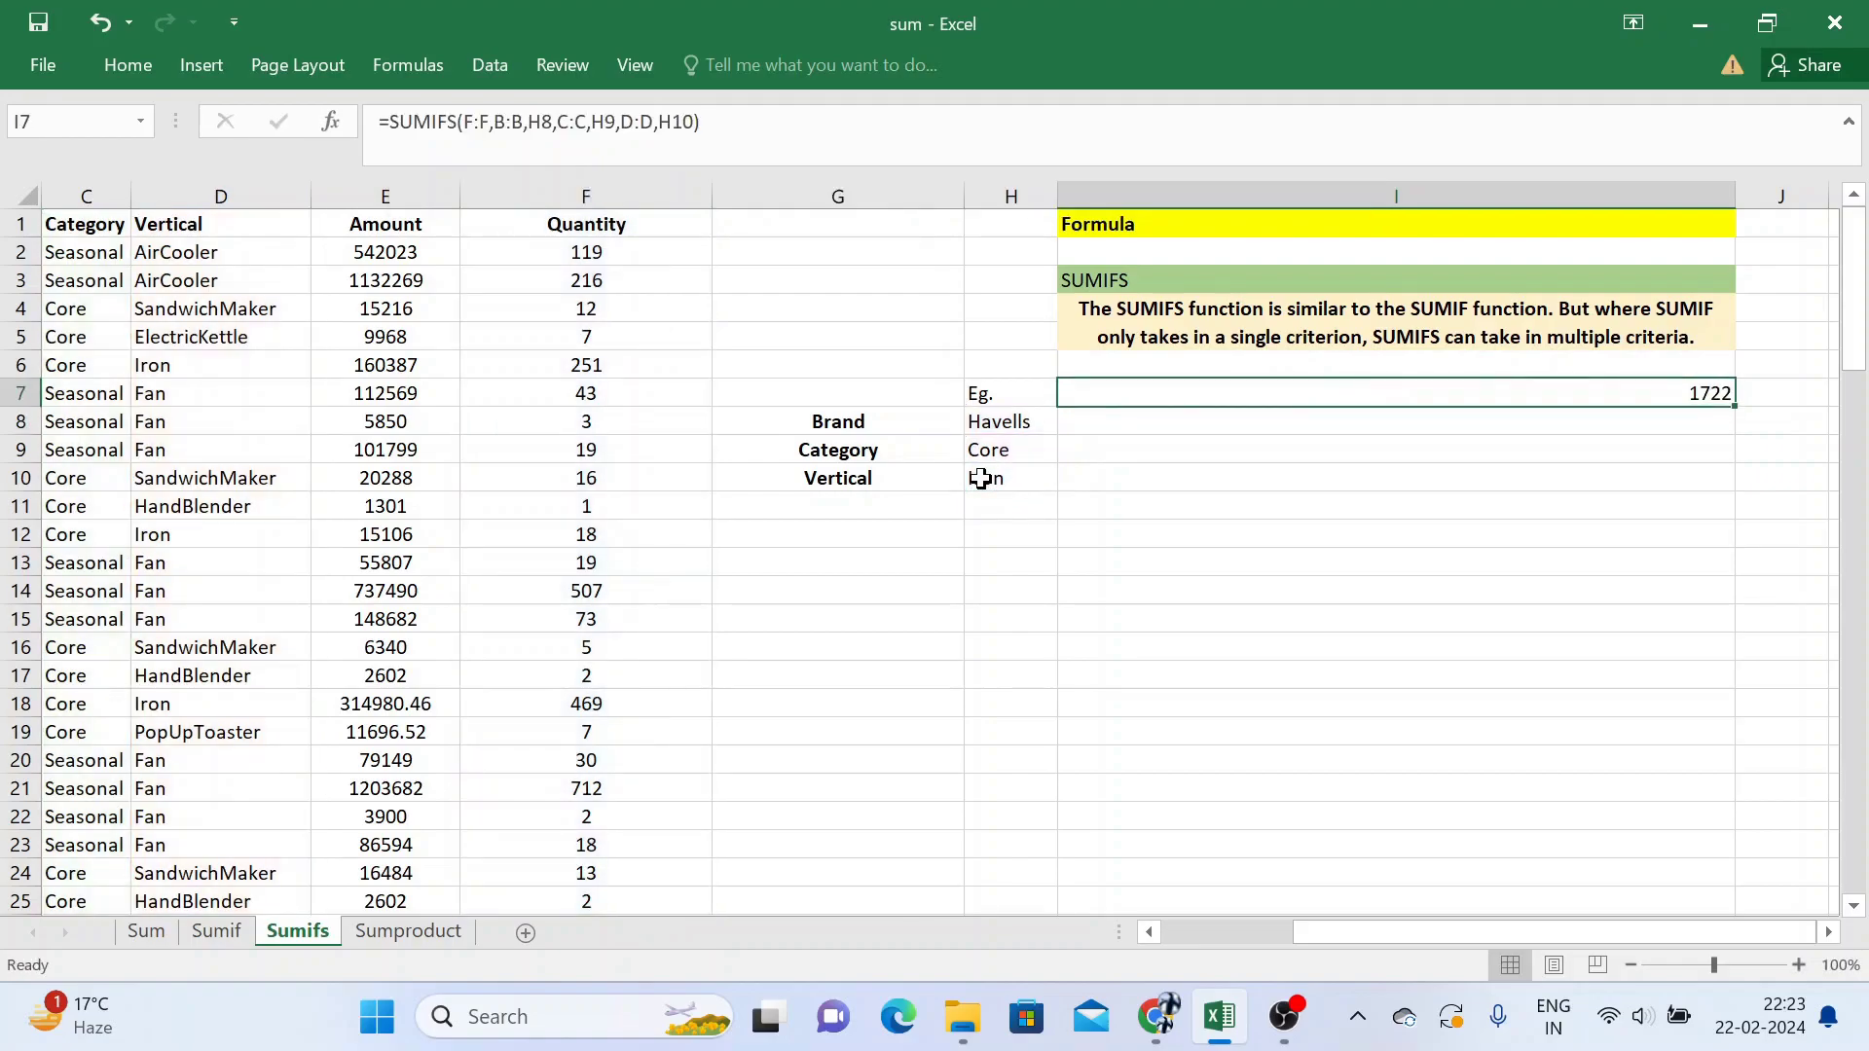
Step: Undo and redo the formula change in I7 to compare the results with two and three criteria
{"action": "key", "text": "ctrl+z"}
{"action": "key", "text": "ctrl+y"}
{"action": "key", "text": "Right"}
{"action": "key", "text": "Left"}
{"action": "key", "text": "Left"}
{"action": "key", "text": "Left"}
{"action": "key", "text": "Left"}
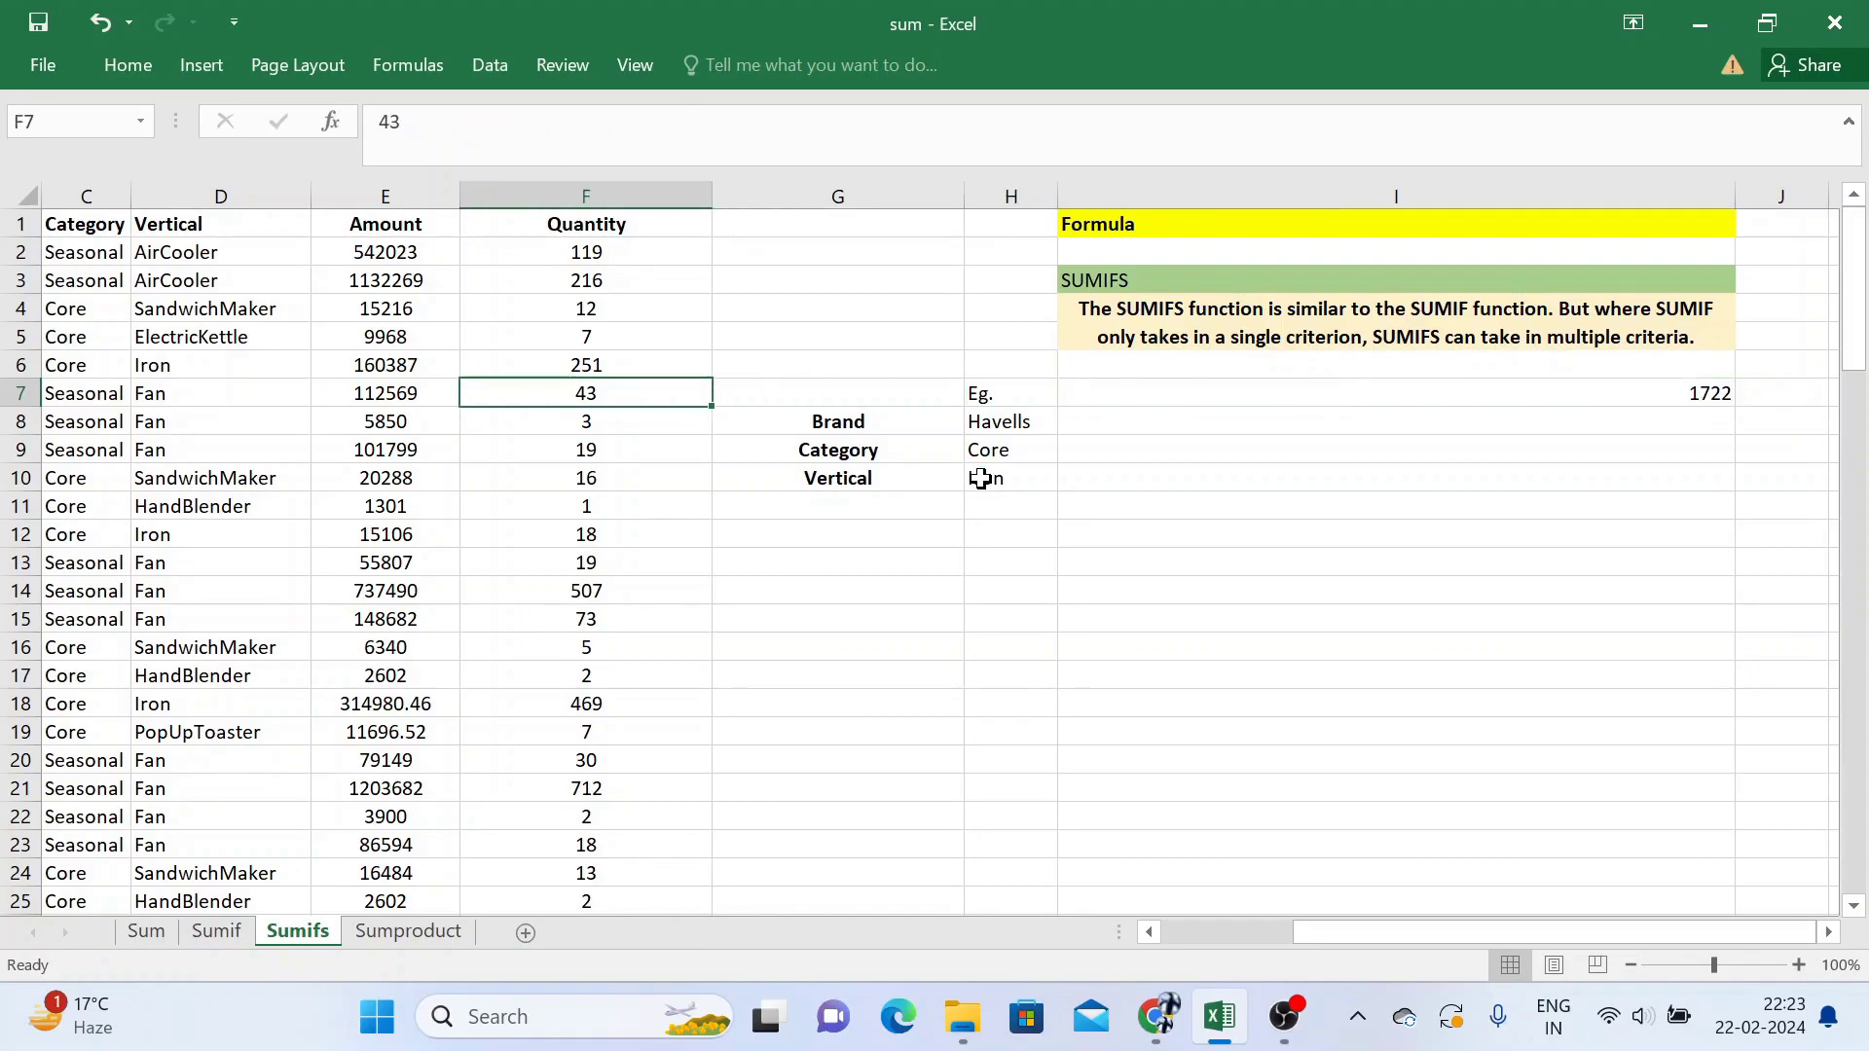
Step: Turn on filters for the purchase order data in columns A to F
{"action": "key", "text": "Left"}
{"action": "key", "text": "Left"}
{"action": "key", "text": "Left"}
{"action": "key", "text": "Left"}
{"action": "key", "text": "Right"}
{"action": "key", "text": "Right"}
{"action": "key", "text": "Right"}
{"action": "key", "text": "Right"}
{"action": "key", "text": "ctrl+space"}
{"action": "key", "text": "shift+Left"}
{"action": "key", "text": "shift+Left"}
{"action": "key", "text": "shift+Left"}
{"action": "key", "text": "shift+Left"}
{"action": "key", "text": "shift+Left"}
{"action": "key", "text": "ctrl+shift+l"}
{"action": "key", "text": "ctrl+Up"}
{"action": "key", "text": "Left"}
{"action": "key", "text": "Left"}
{"action": "key", "text": "Left"}
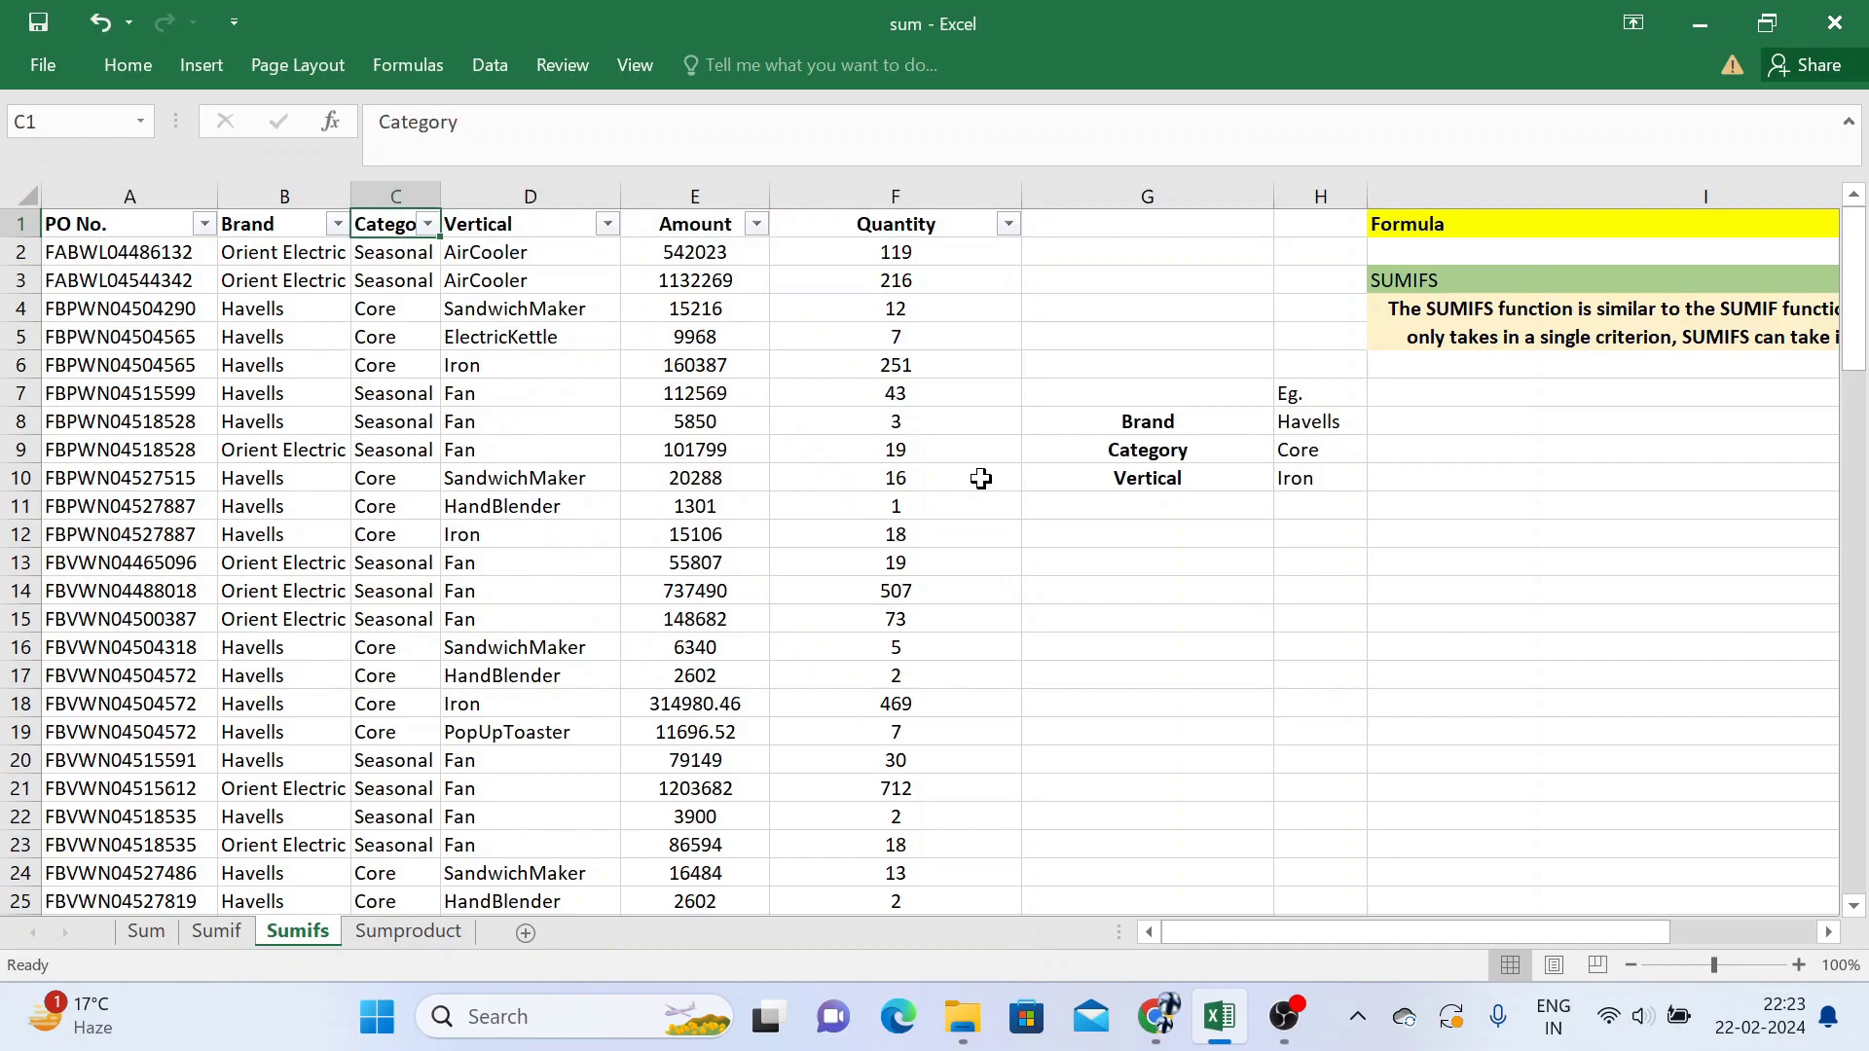
Step: Filter the Brand column to show only Havells
{"action": "key", "text": "Left"}
{"action": "key", "text": "alt+Down"}
{"action": "key", "text": "Down"}
{"action": "key", "text": "Down"}
{"action": "key", "text": "Down"}
{"action": "key", "text": "Down"}
{"action": "key", "text": "Down"}
{"action": "key", "text": "Down"}
{"action": "key", "text": "space"}
{"action": "key", "text": "Down"}
{"action": "key", "text": "Down"}
{"action": "key", "text": "Down"}
{"action": "key", "text": "Down"}
{"action": "key", "text": "space"}
{"action": "key", "text": "Return"}
Step: Filter the Category column to show only Core
{"action": "key", "text": "Right"}
{"action": "key", "text": "alt+Down"}
{"action": "key", "text": "Down"}
{"action": "key", "text": "Down"}
{"action": "key", "text": "Down"}
{"action": "key", "text": "Down"}
{"action": "key", "text": "Down"}
{"action": "key", "text": "Down"}
{"action": "key", "text": "space"}
{"action": "key", "text": "Down"}
{"action": "key", "text": "space"}
{"action": "key", "text": "Return"}
Step: Filter the Vertical column to show only Iron
{"action": "key", "text": "Right"}
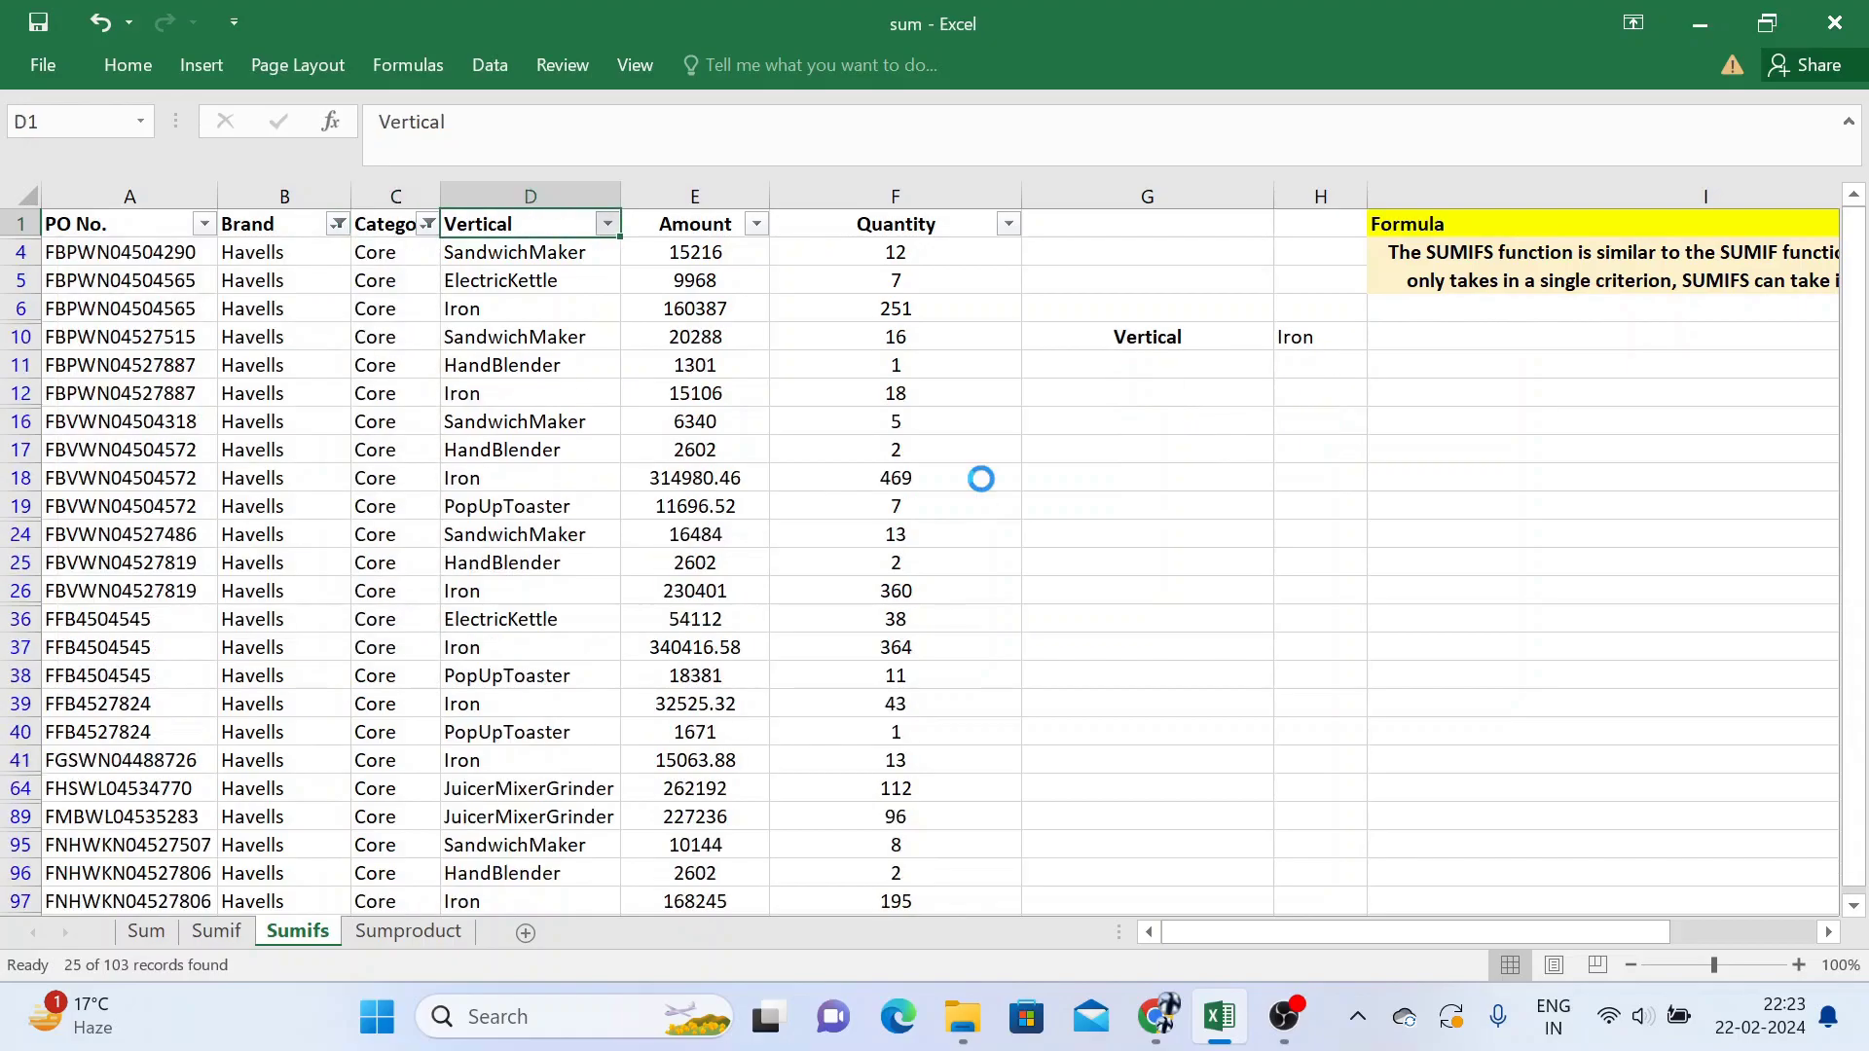
{"action": "key", "text": "alt+Down"}
{"action": "key", "text": "Down"}
{"action": "key", "text": "Down"}
{"action": "key", "text": "Down"}
{"action": "key", "text": "Down"}
{"action": "key", "text": "Down"}
{"action": "type", "text": "ir"}
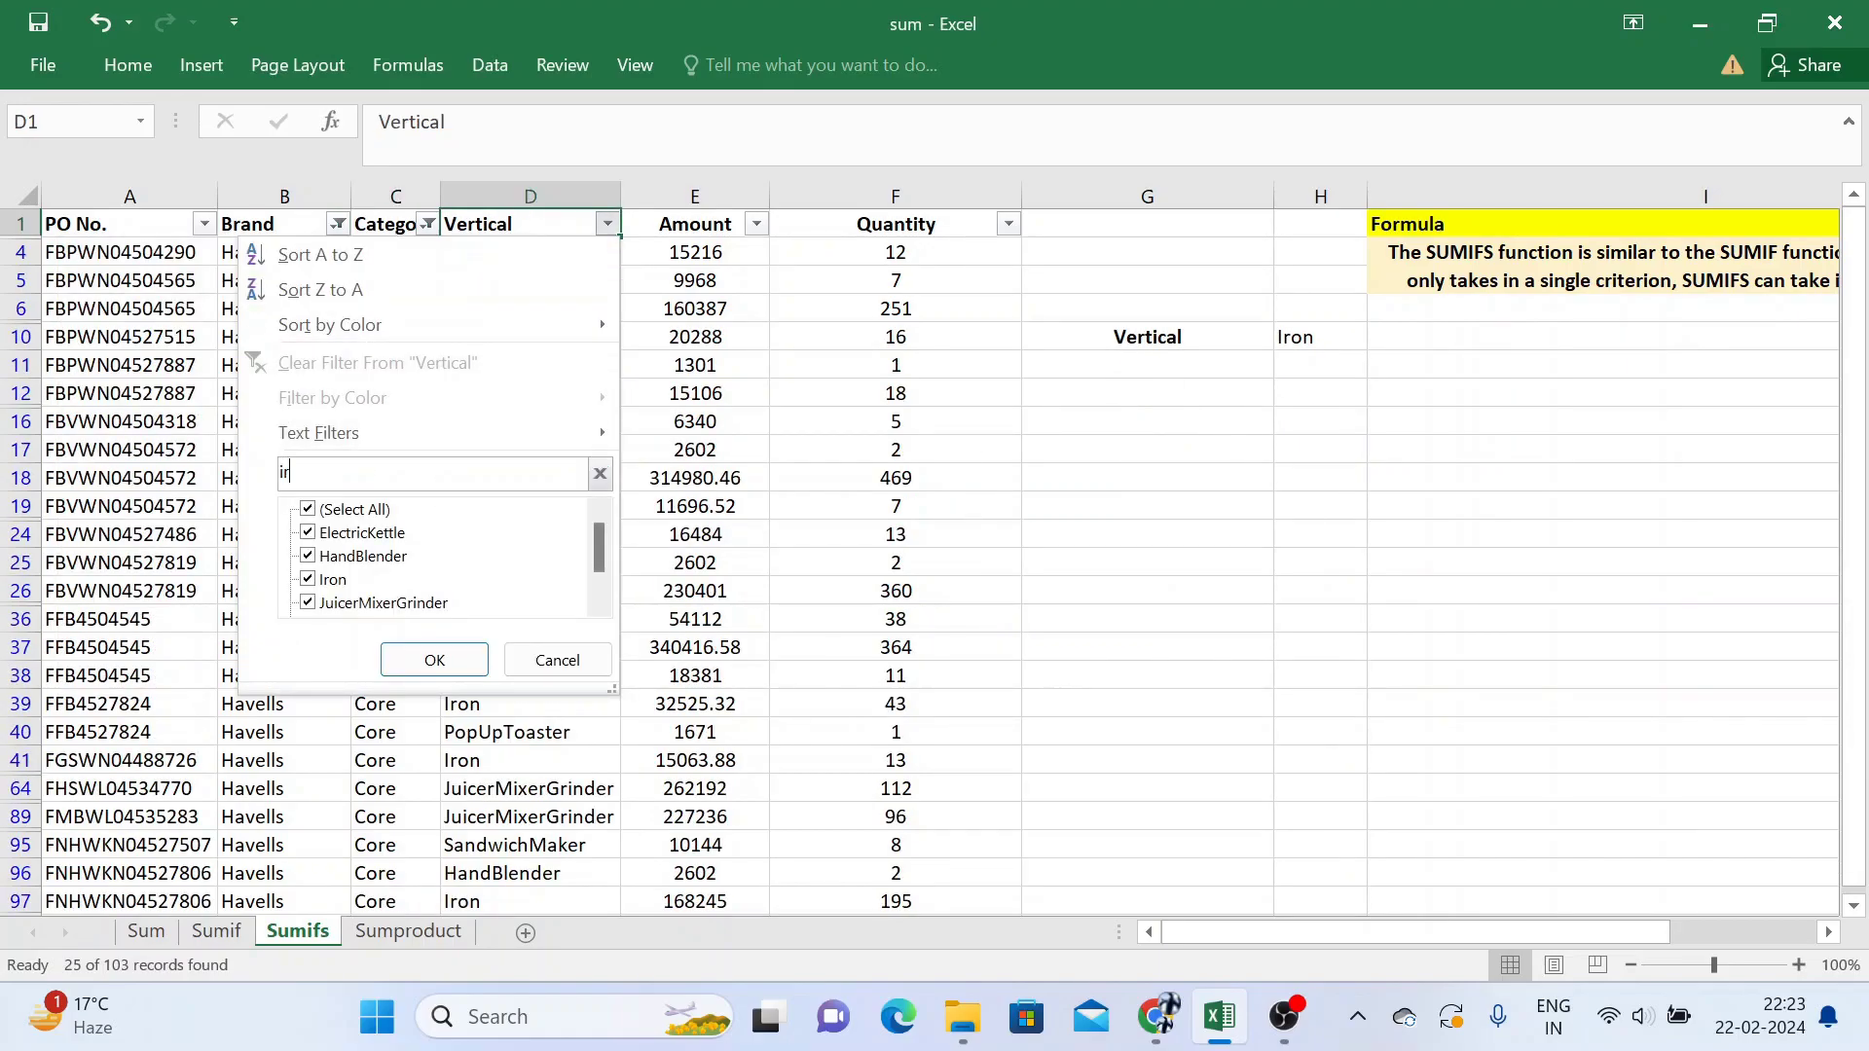
Step: Check the sum of the filtered quantities, and remove the filters from the data
{"action": "key", "text": "Right"}
{"action": "key", "text": "Right"}
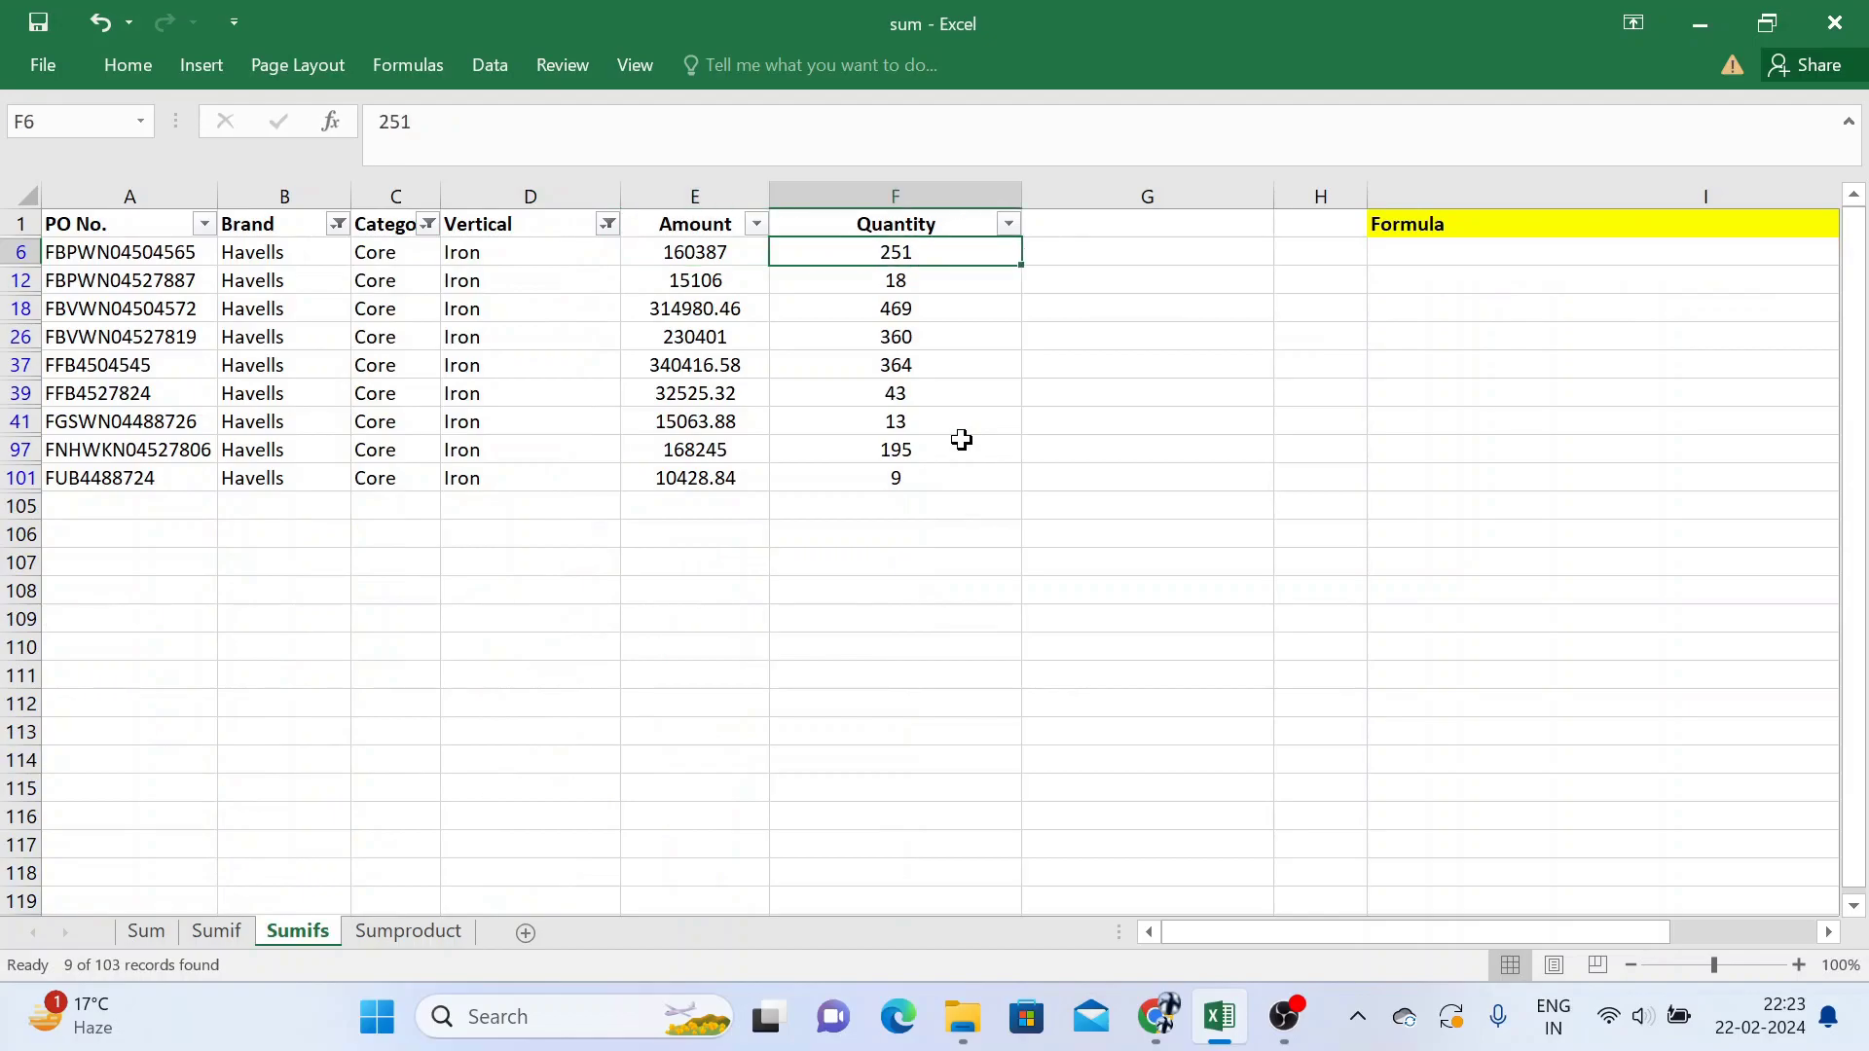
{"action": "key", "text": "ctrl+shift+Down"}
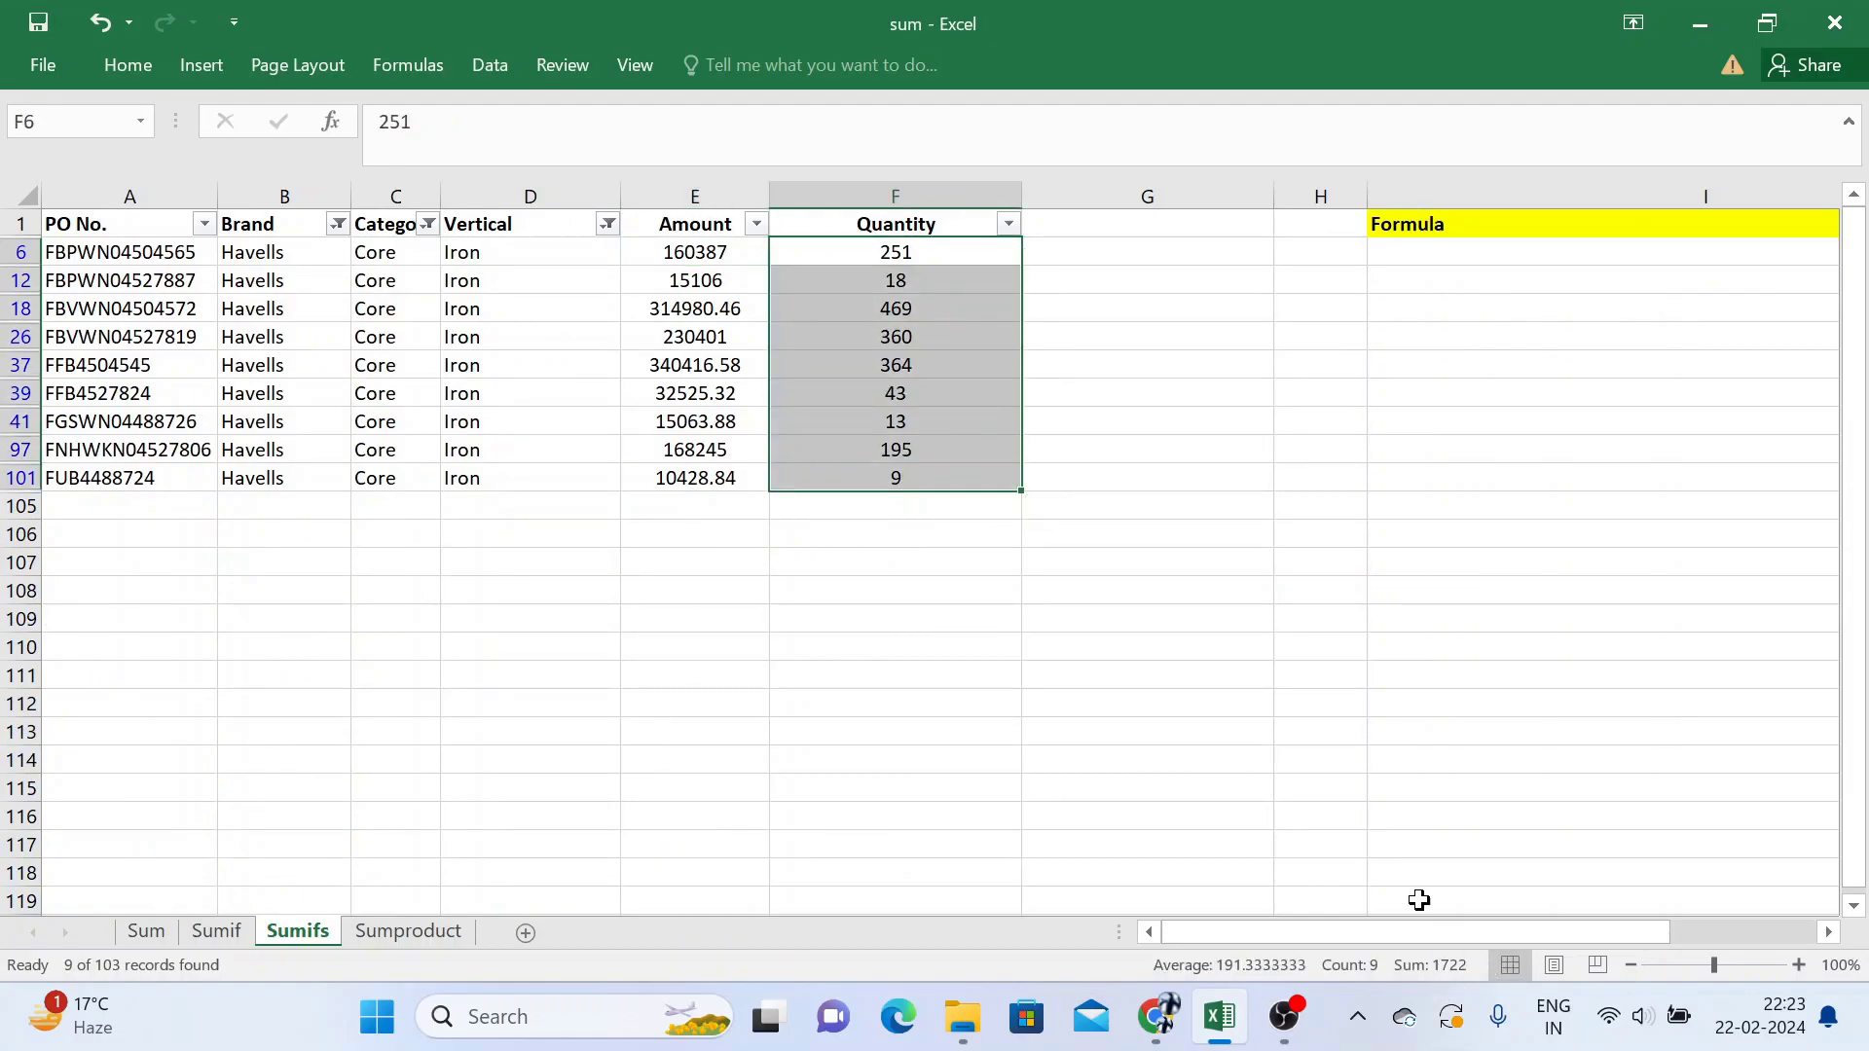
{"action": "left_click", "coordinate": [634, 243]}
{"action": "key", "text": "Up"}
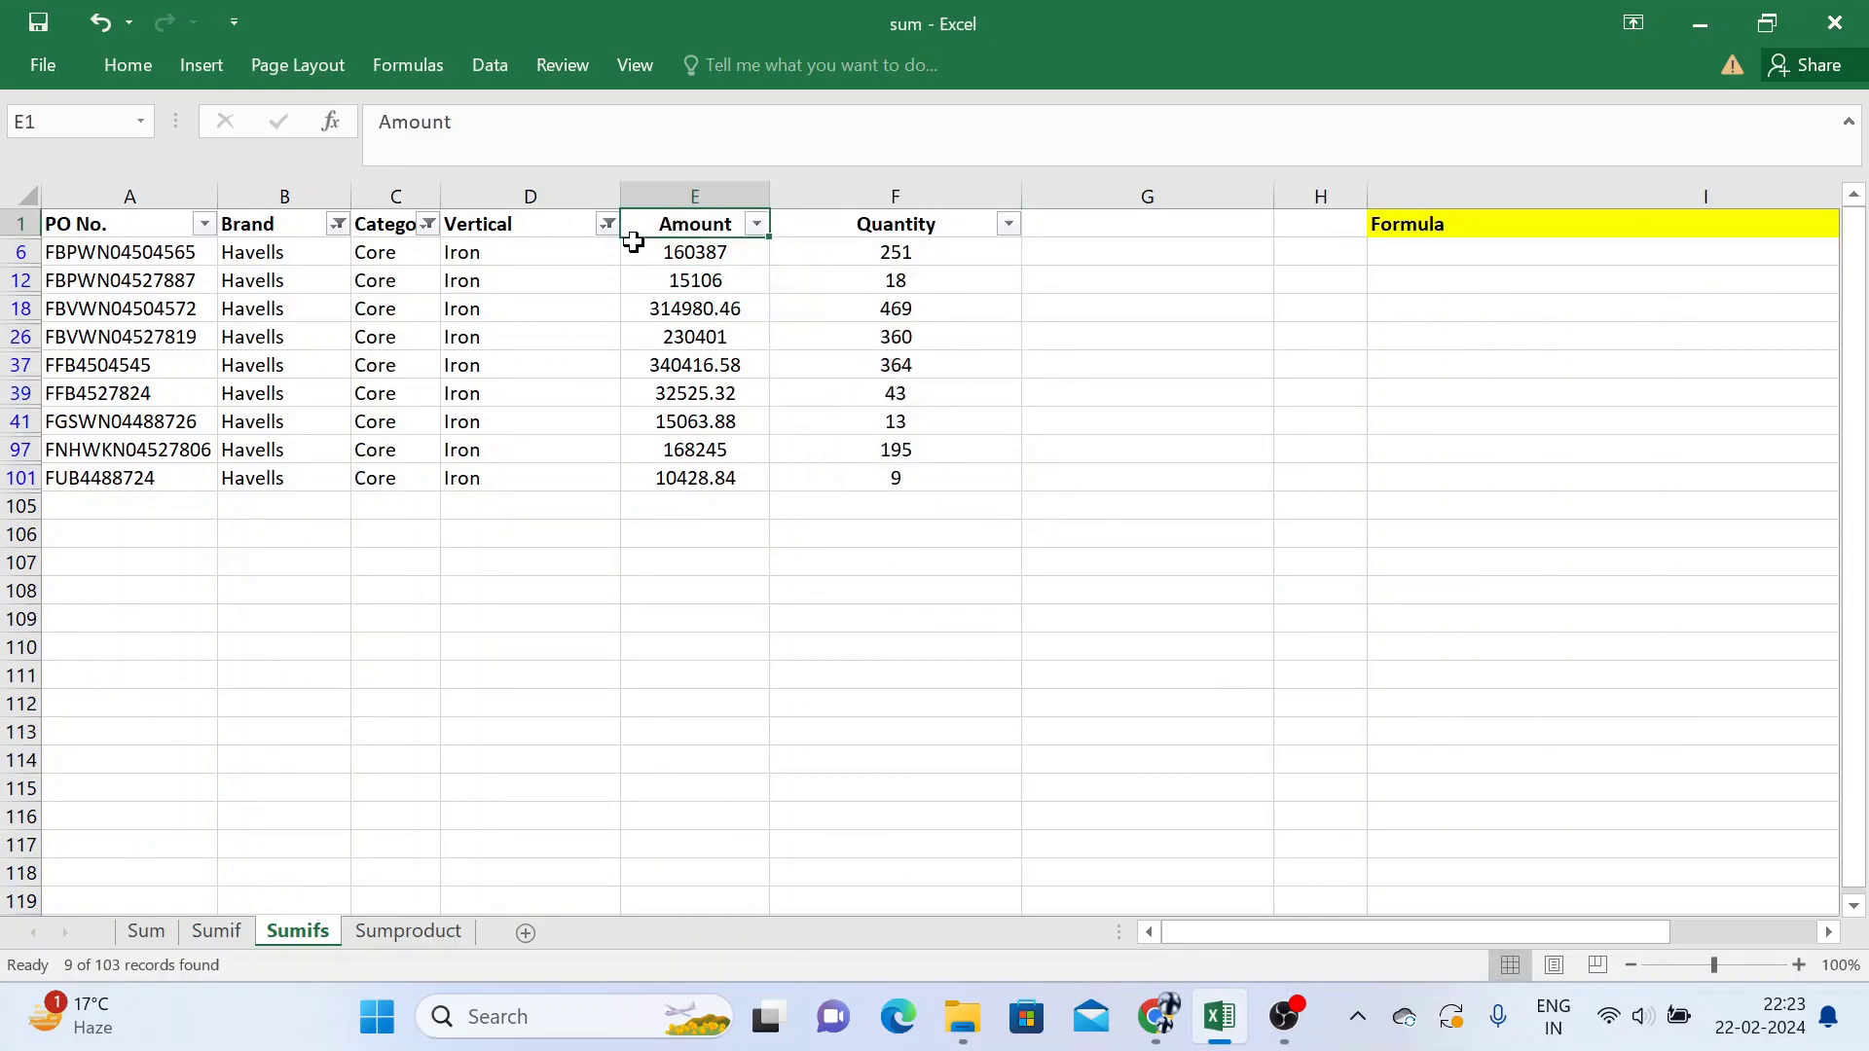
{"action": "key", "text": "ctrl+shift+l"}
Step: Review the arguments of the SUMIFS formula in I7, starting with the sum range F:F
{"action": "key", "text": "Down"}
{"action": "key", "text": "Down"}
{"action": "key", "text": "Down"}
{"action": "key", "text": "Right"}
{"action": "key", "text": "Right"}
{"action": "key", "text": "Right"}
{"action": "key", "text": "Down"}
{"action": "key", "text": "Down"}
{"action": "key", "text": "Down"}
{"action": "key", "text": "Right"}
{"action": "left_click", "coordinate": [500, 117]}
{"action": "left_click_drag", "start_coordinate": [475, 121], "coordinate": [465, 121]}
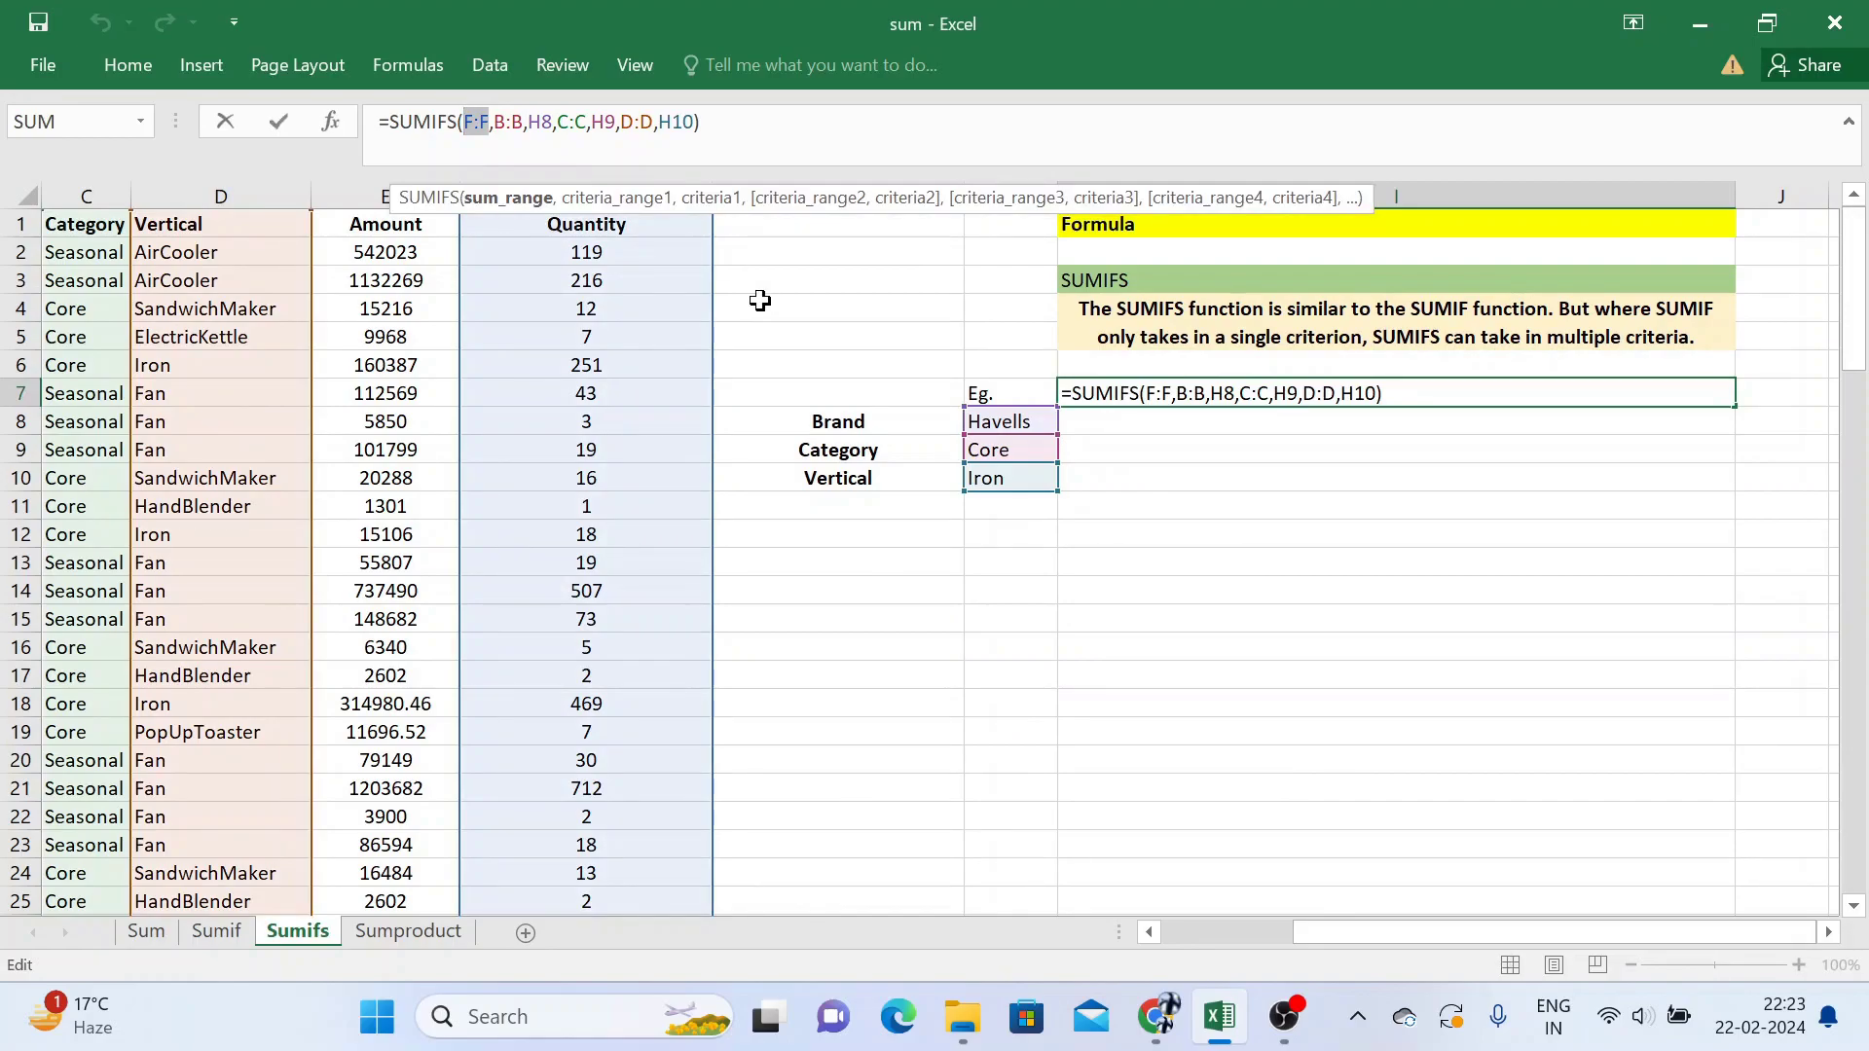
{"action": "key", "text": "Tab"}
{"action": "key", "text": "Left"}
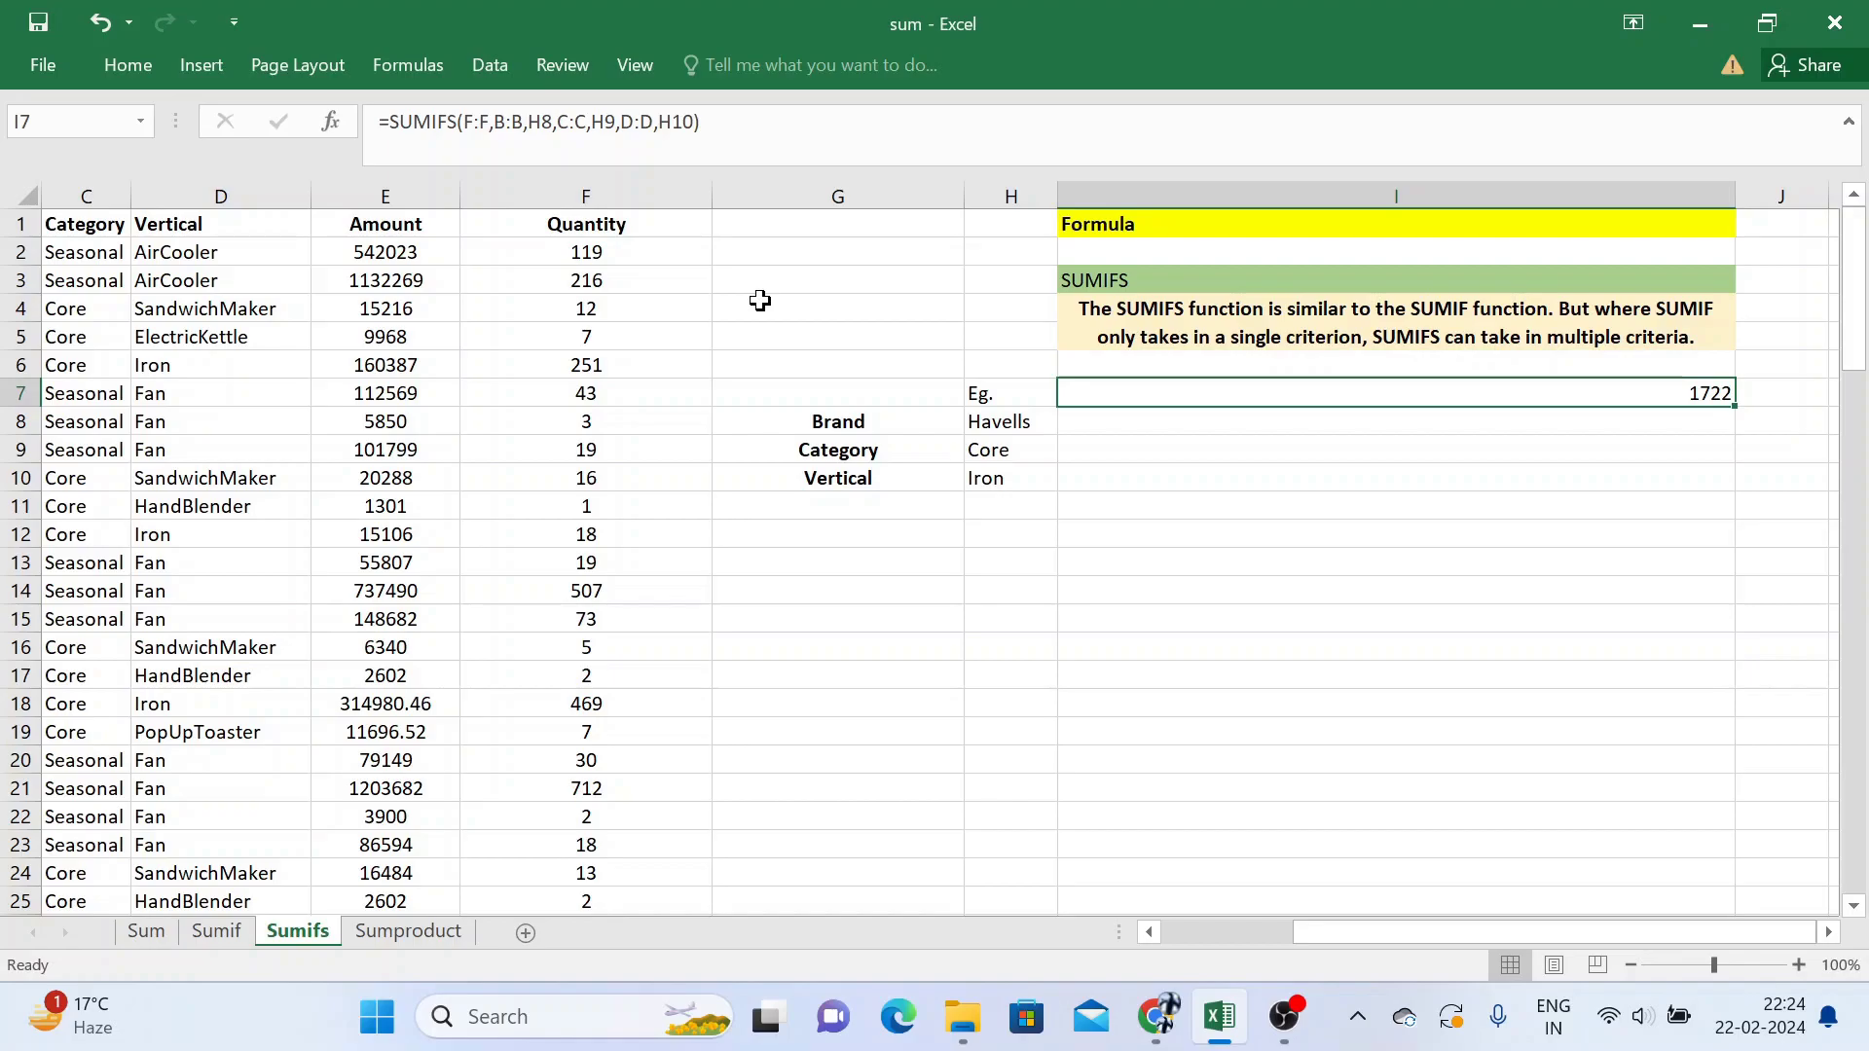
Step: Compare the SUMIFS description with the one on the Sumif sheet, and return to the formula in I7
{"action": "key", "text": "Up"}
{"action": "key", "text": "Up"}
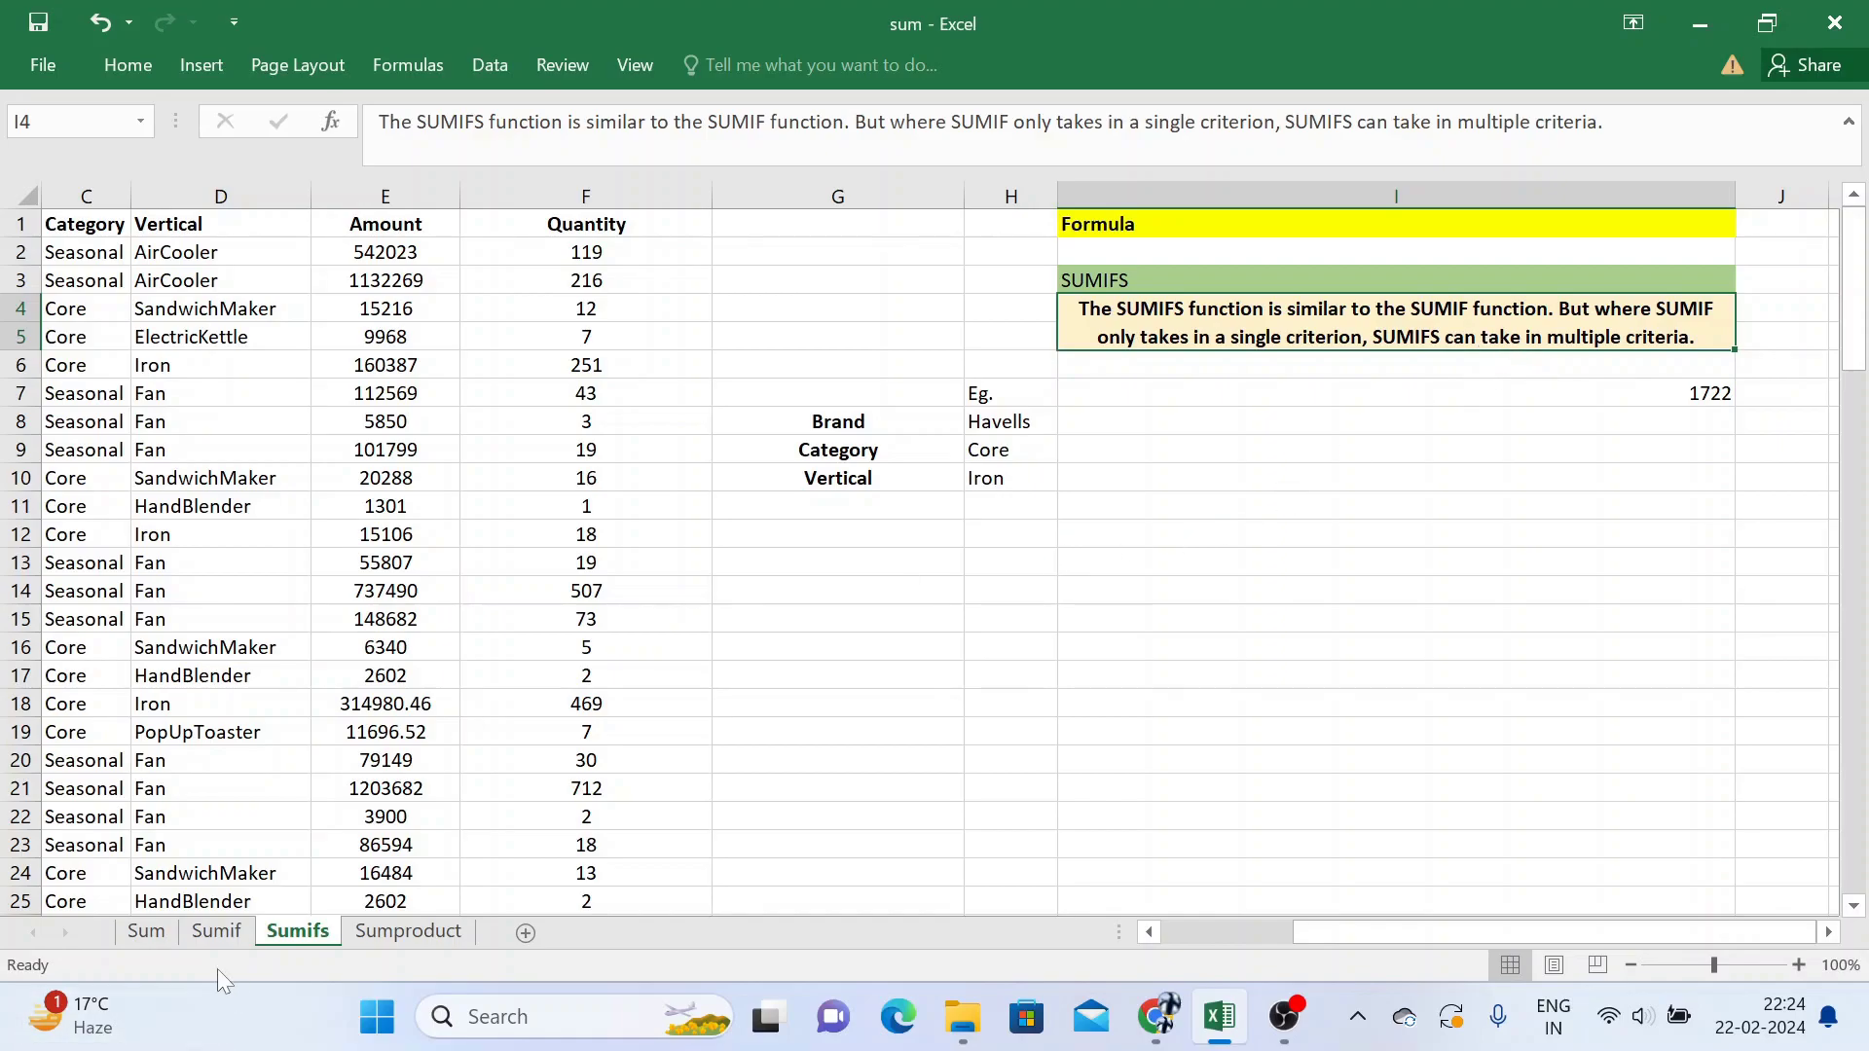
{"action": "left_click", "coordinate": [216, 933]}
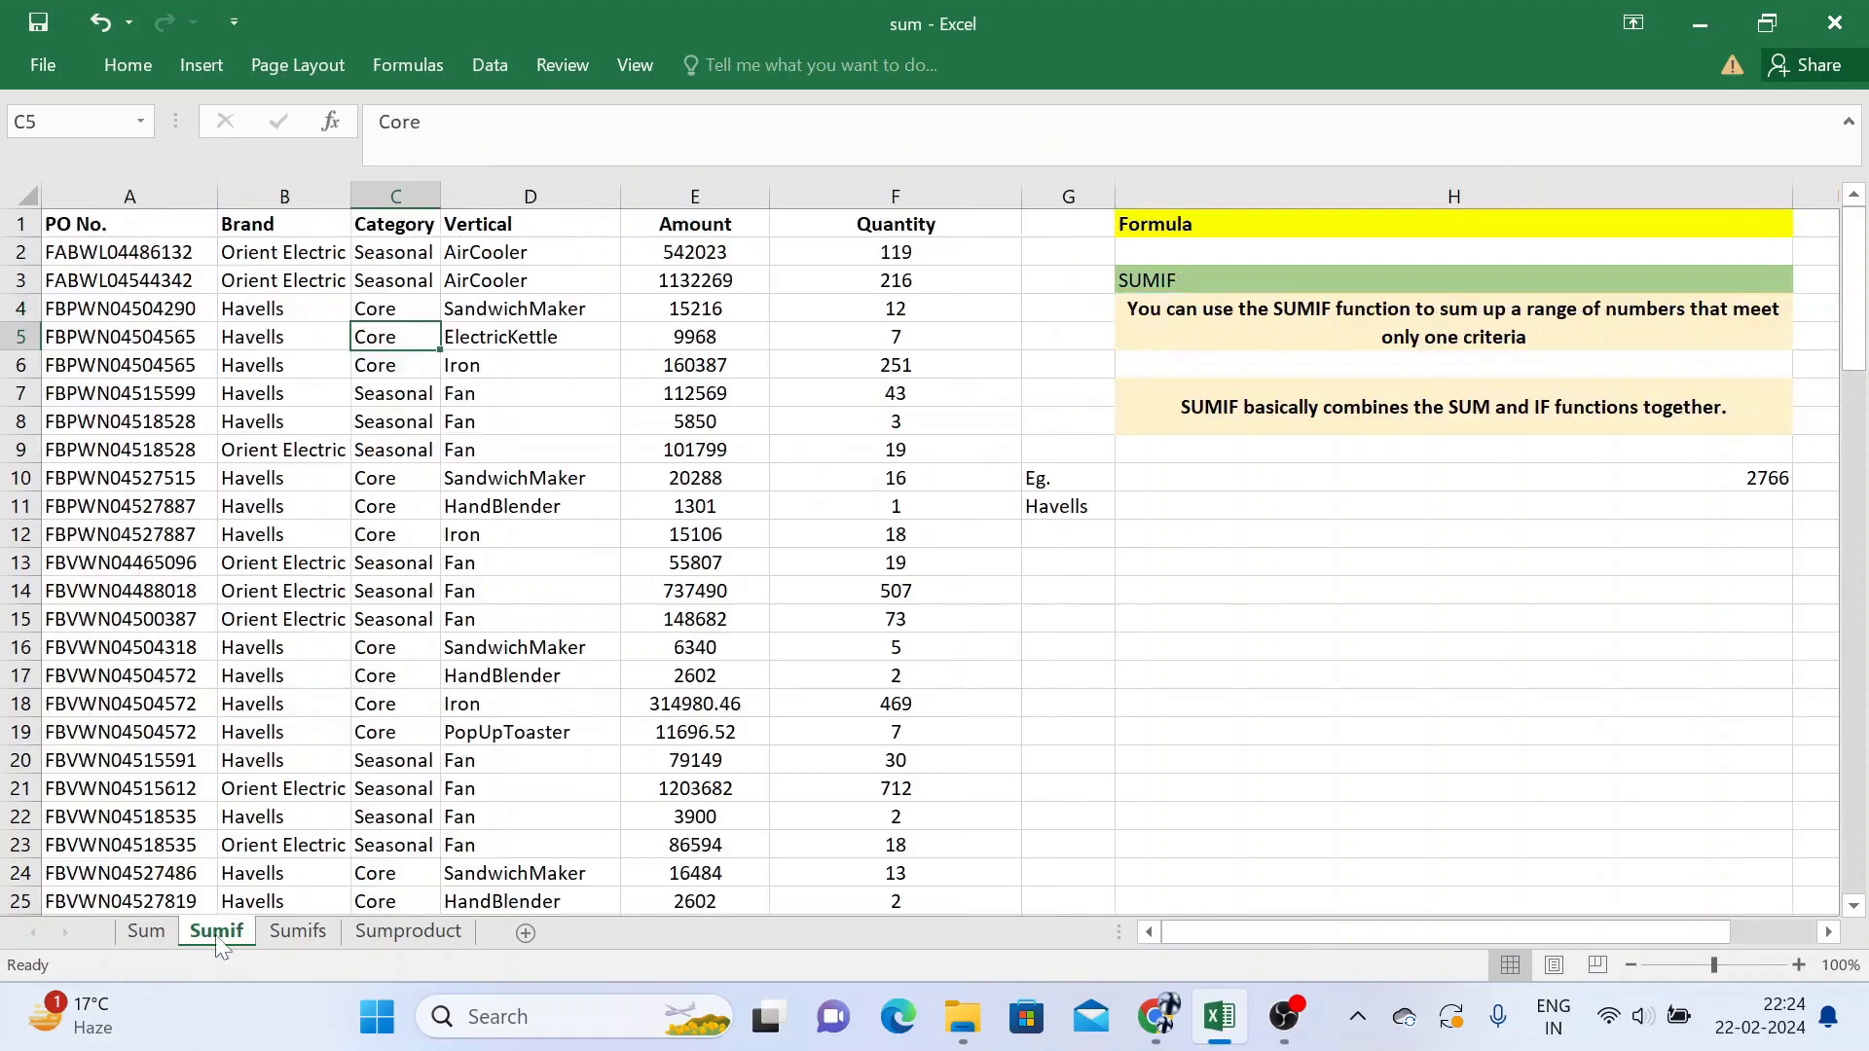
{"action": "left_click", "coordinate": [277, 935]}
{"action": "left_click", "coordinate": [1612, 392]}
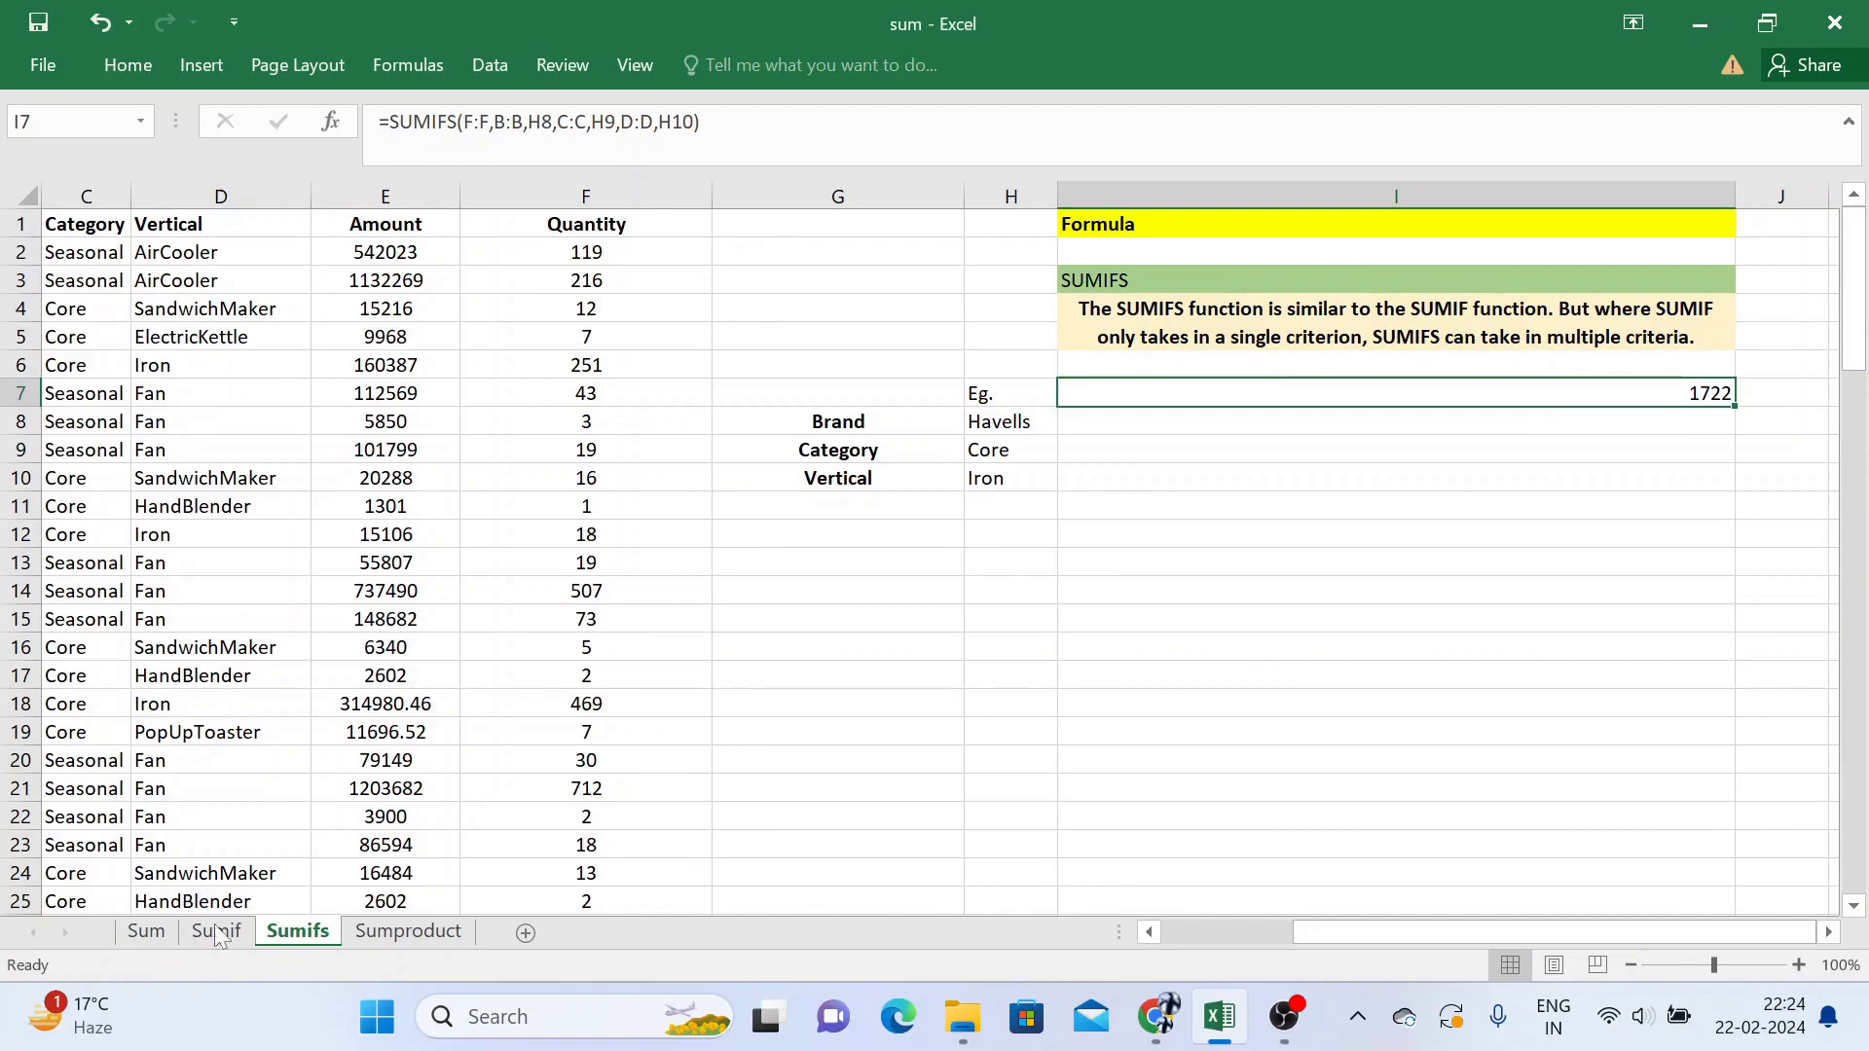
Step: Go to the Sumproduct sheet and read the SUMPRODUCT description in H4
{"action": "left_click", "coordinate": [403, 933]}
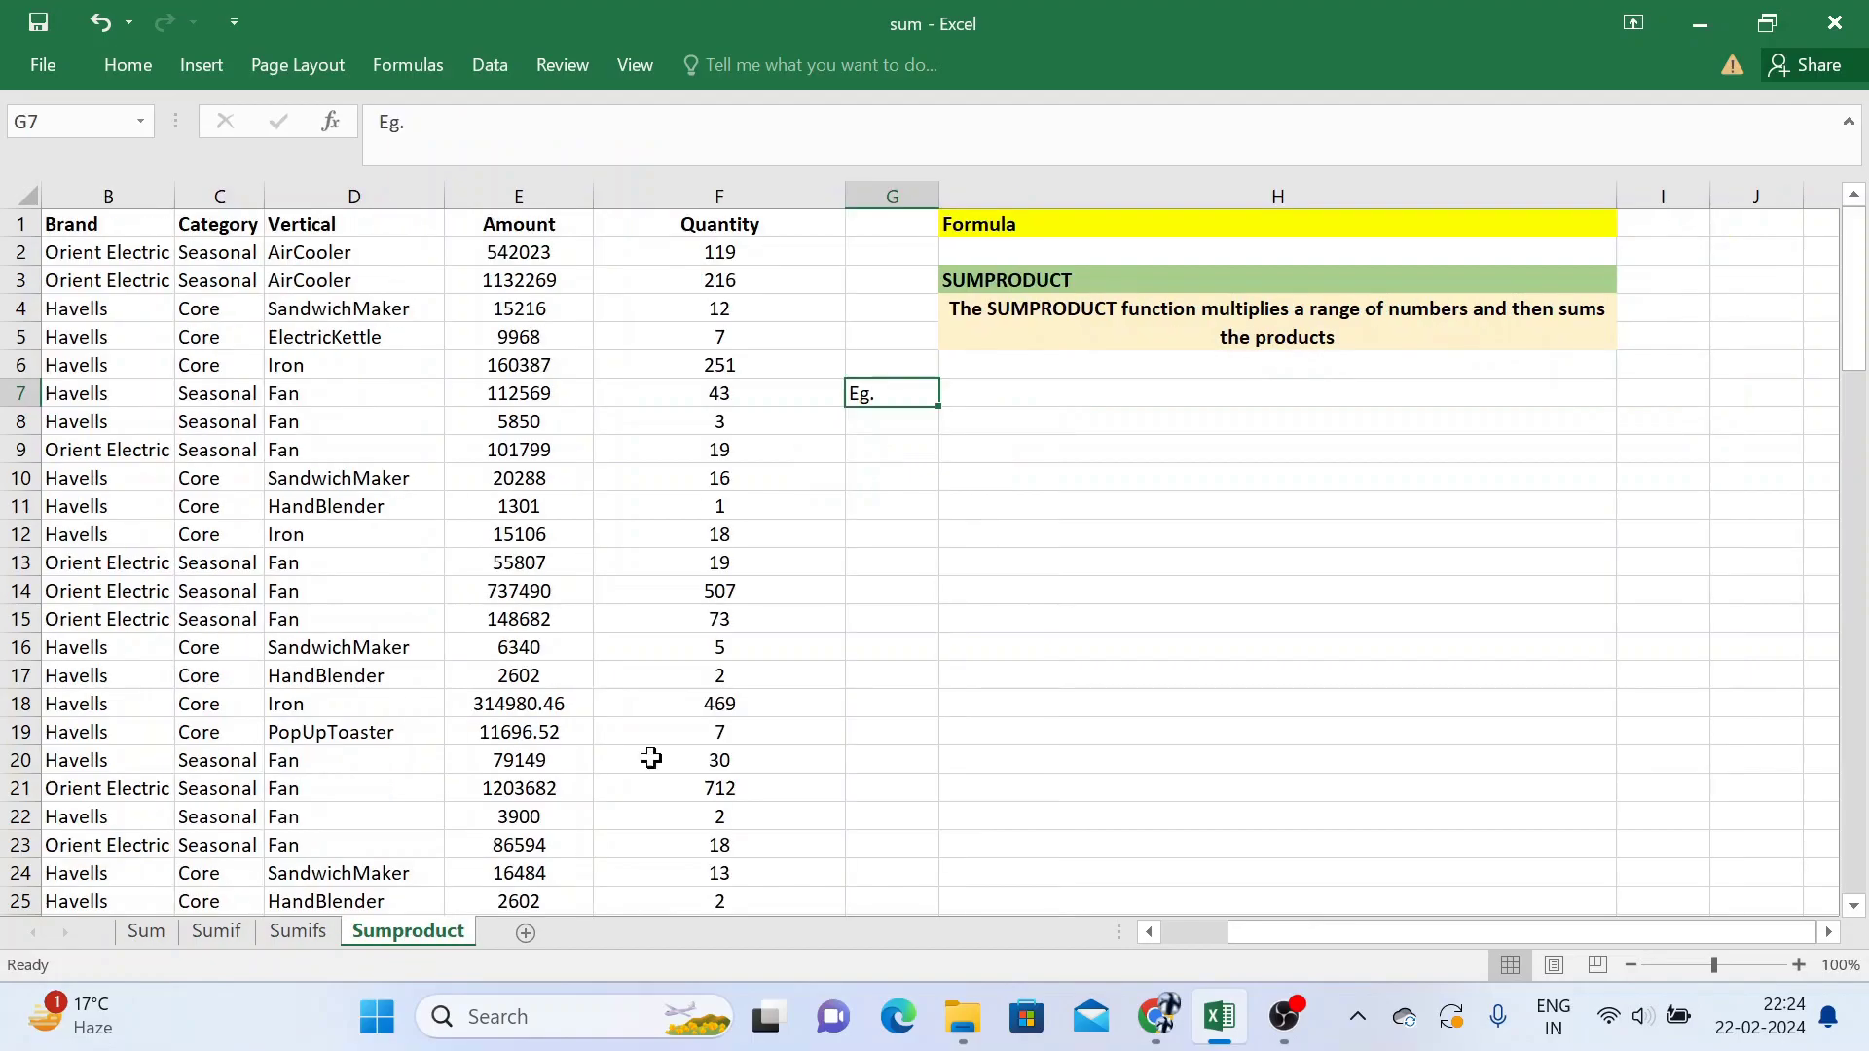
{"action": "left_click", "coordinate": [769, 407]}
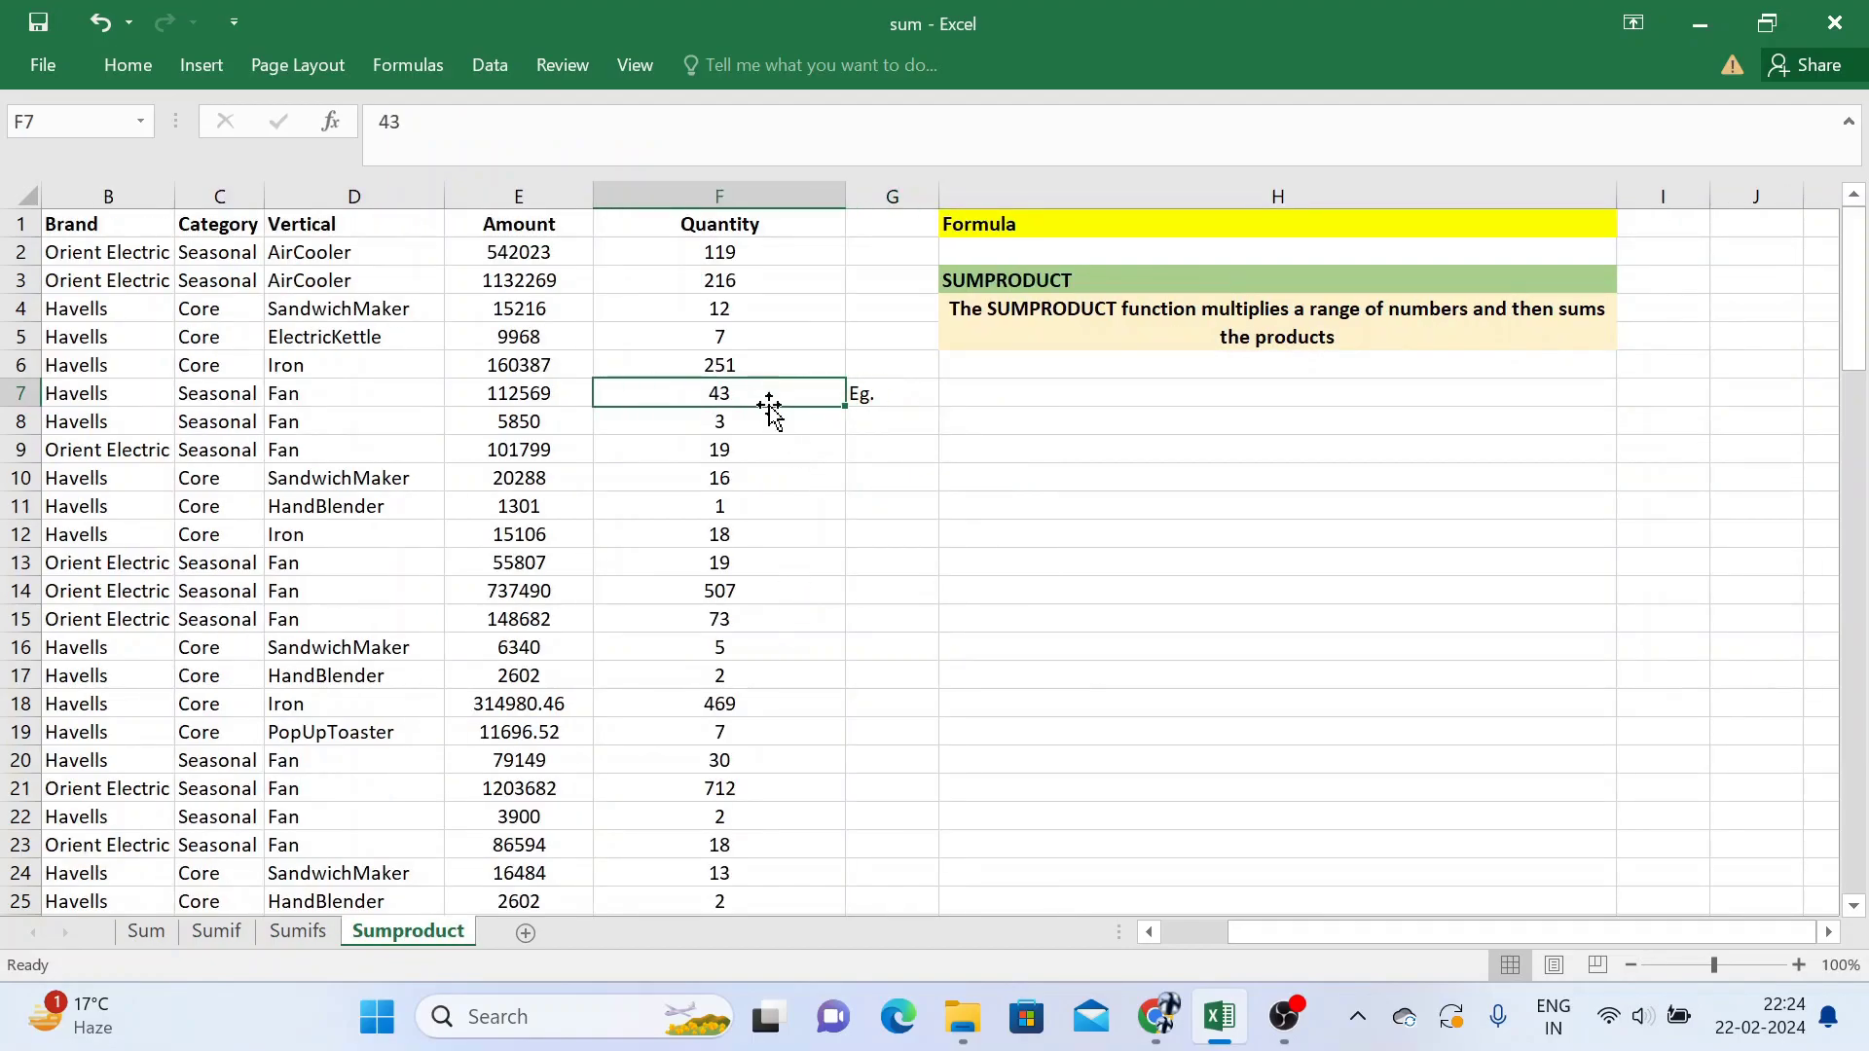
{"action": "key", "text": "ctrl+Left"}
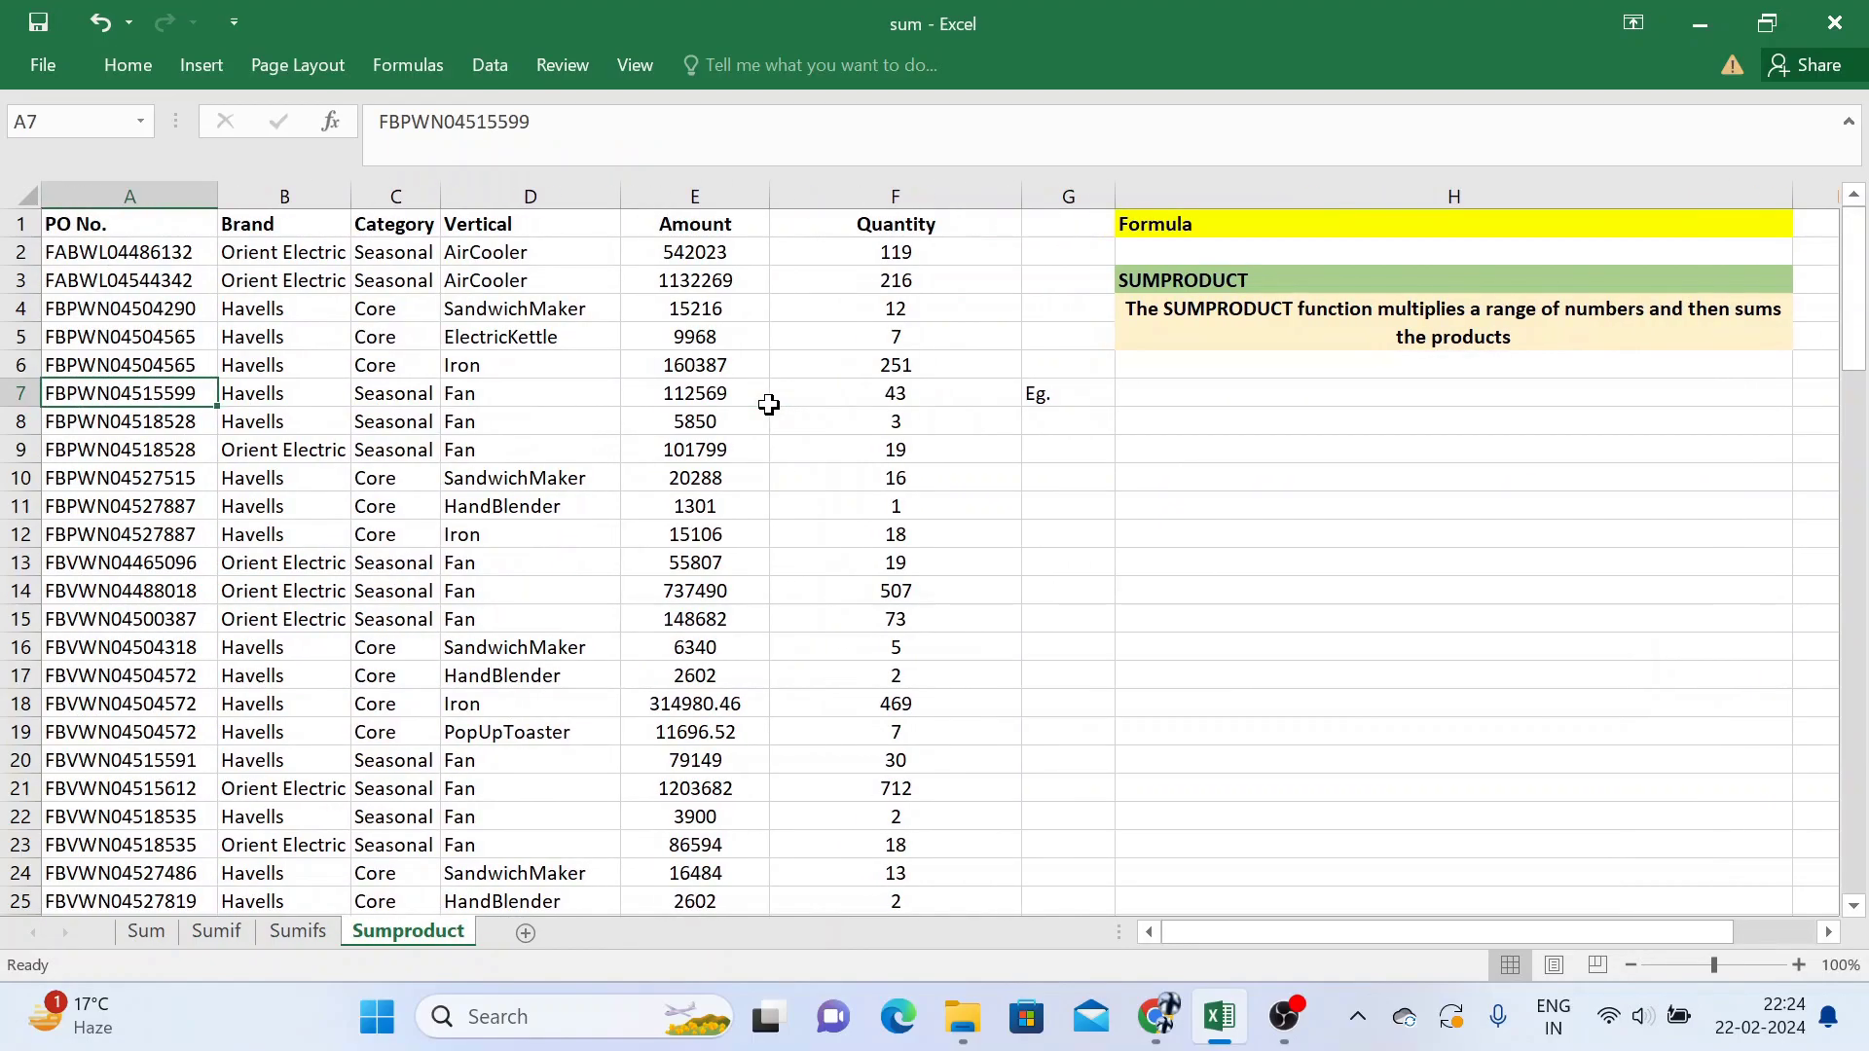
{"action": "key", "text": "Right"}
{"action": "key", "text": "Right"}
{"action": "key", "text": "Right"}
{"action": "key", "text": "Right"}
{"action": "key", "text": "Right"}
{"action": "key", "text": "Right"}
{"action": "key", "text": "Right"}
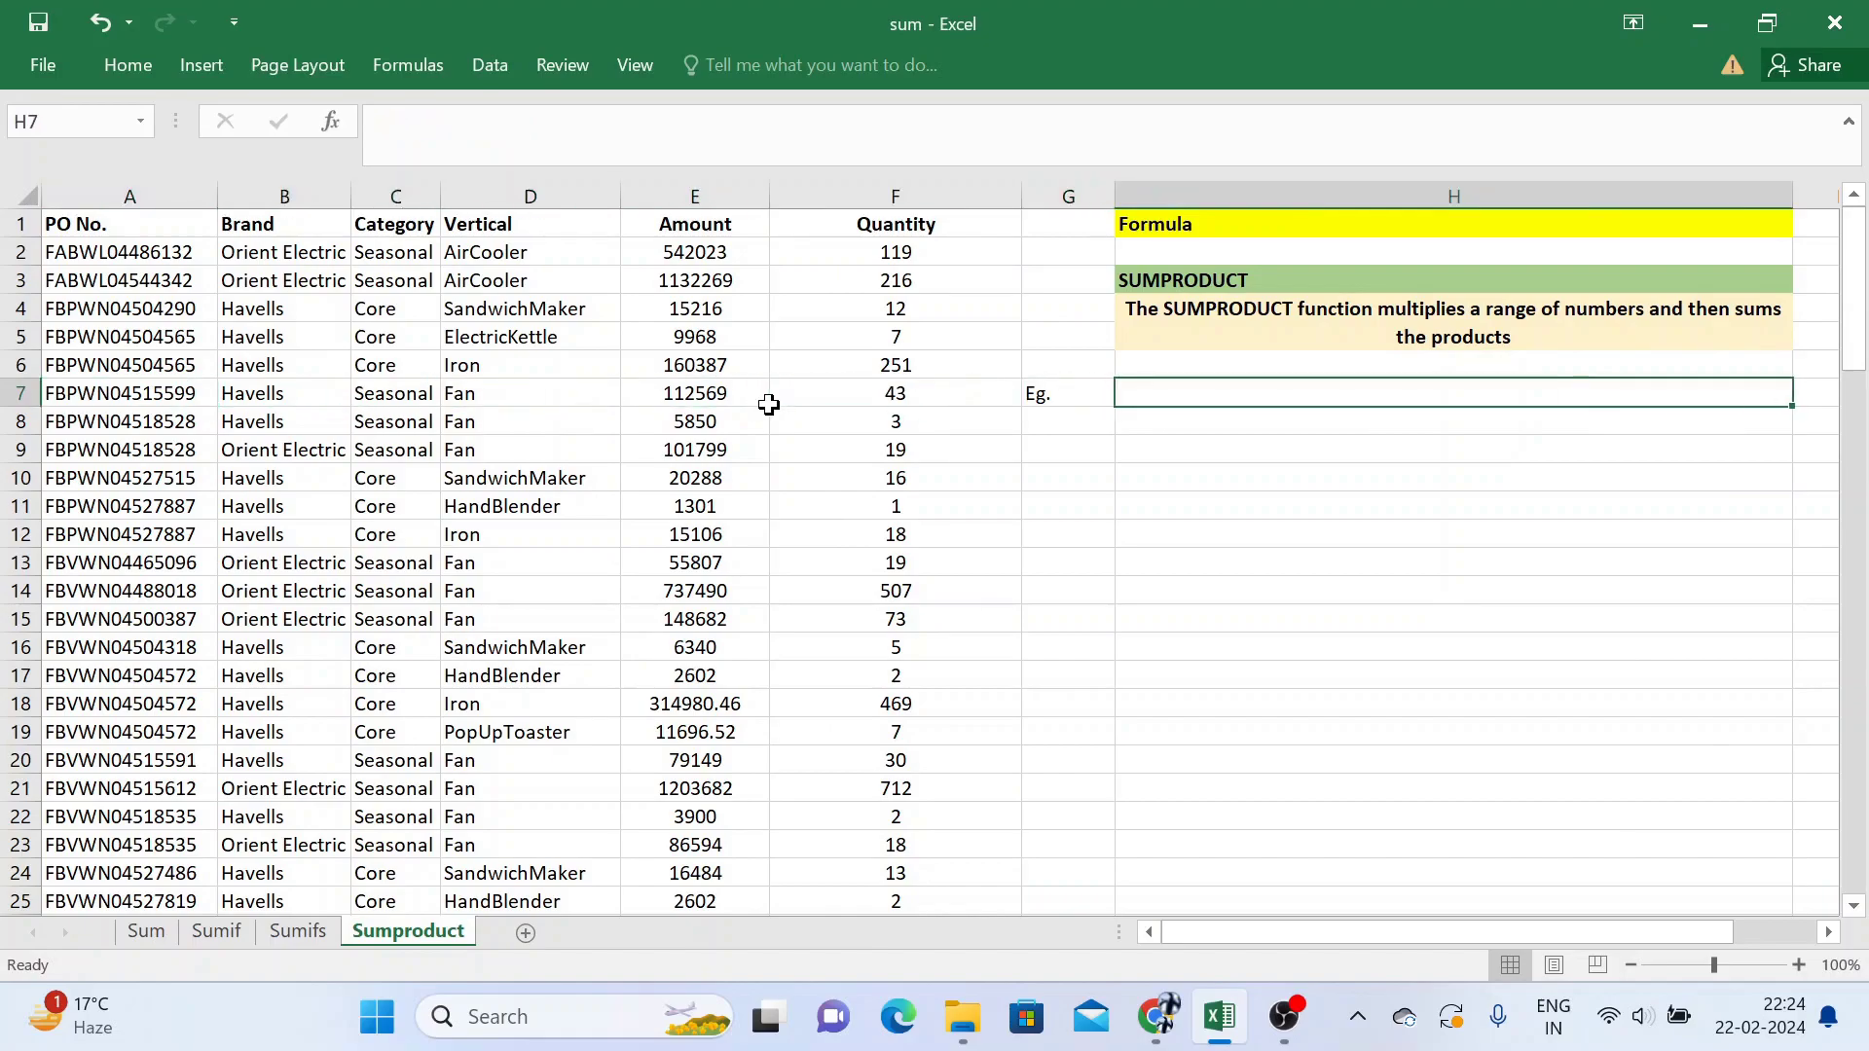
{"action": "key", "text": "Up"}
{"action": "key", "text": "Up"}
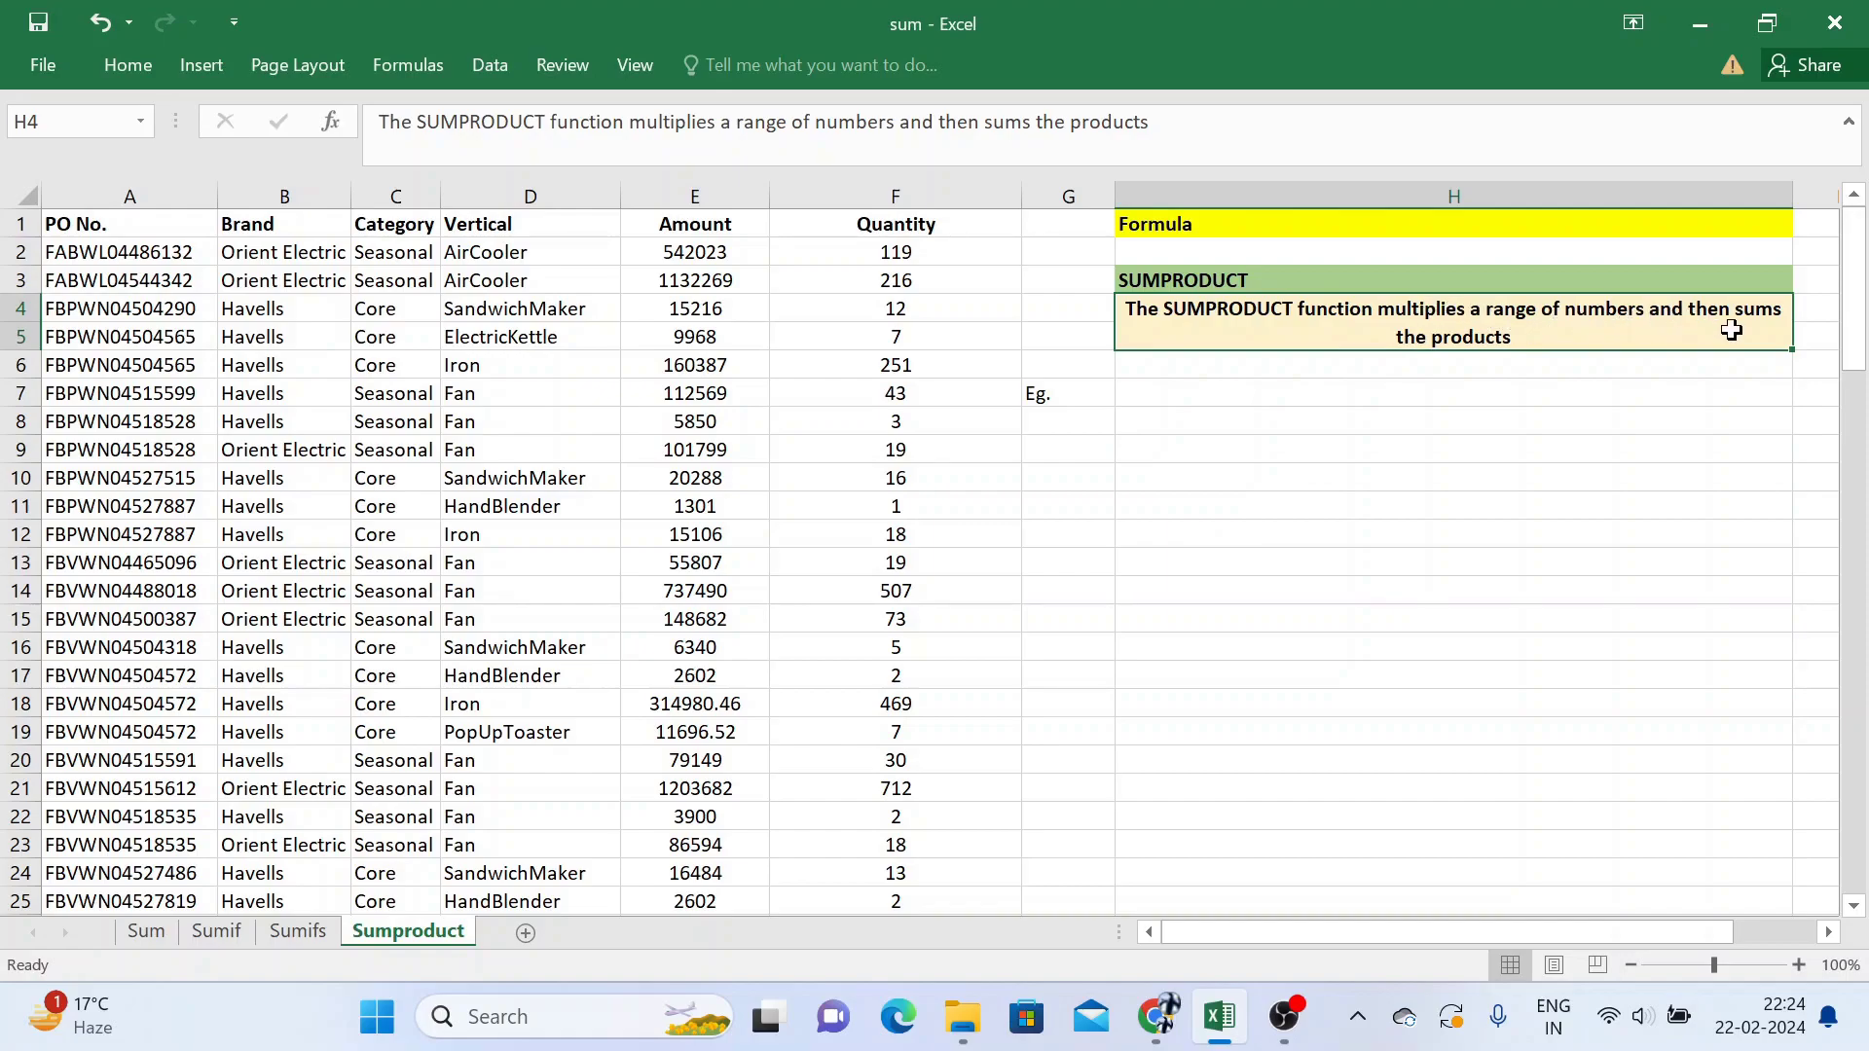
Step: Examine the Amount and Quantity columns as the ranges to multiply, starting with E2 and F2
{"action": "left_click", "coordinate": [1077, 254]}
{"action": "left_click_drag", "start_coordinate": [687, 254], "coordinate": [894, 252]}
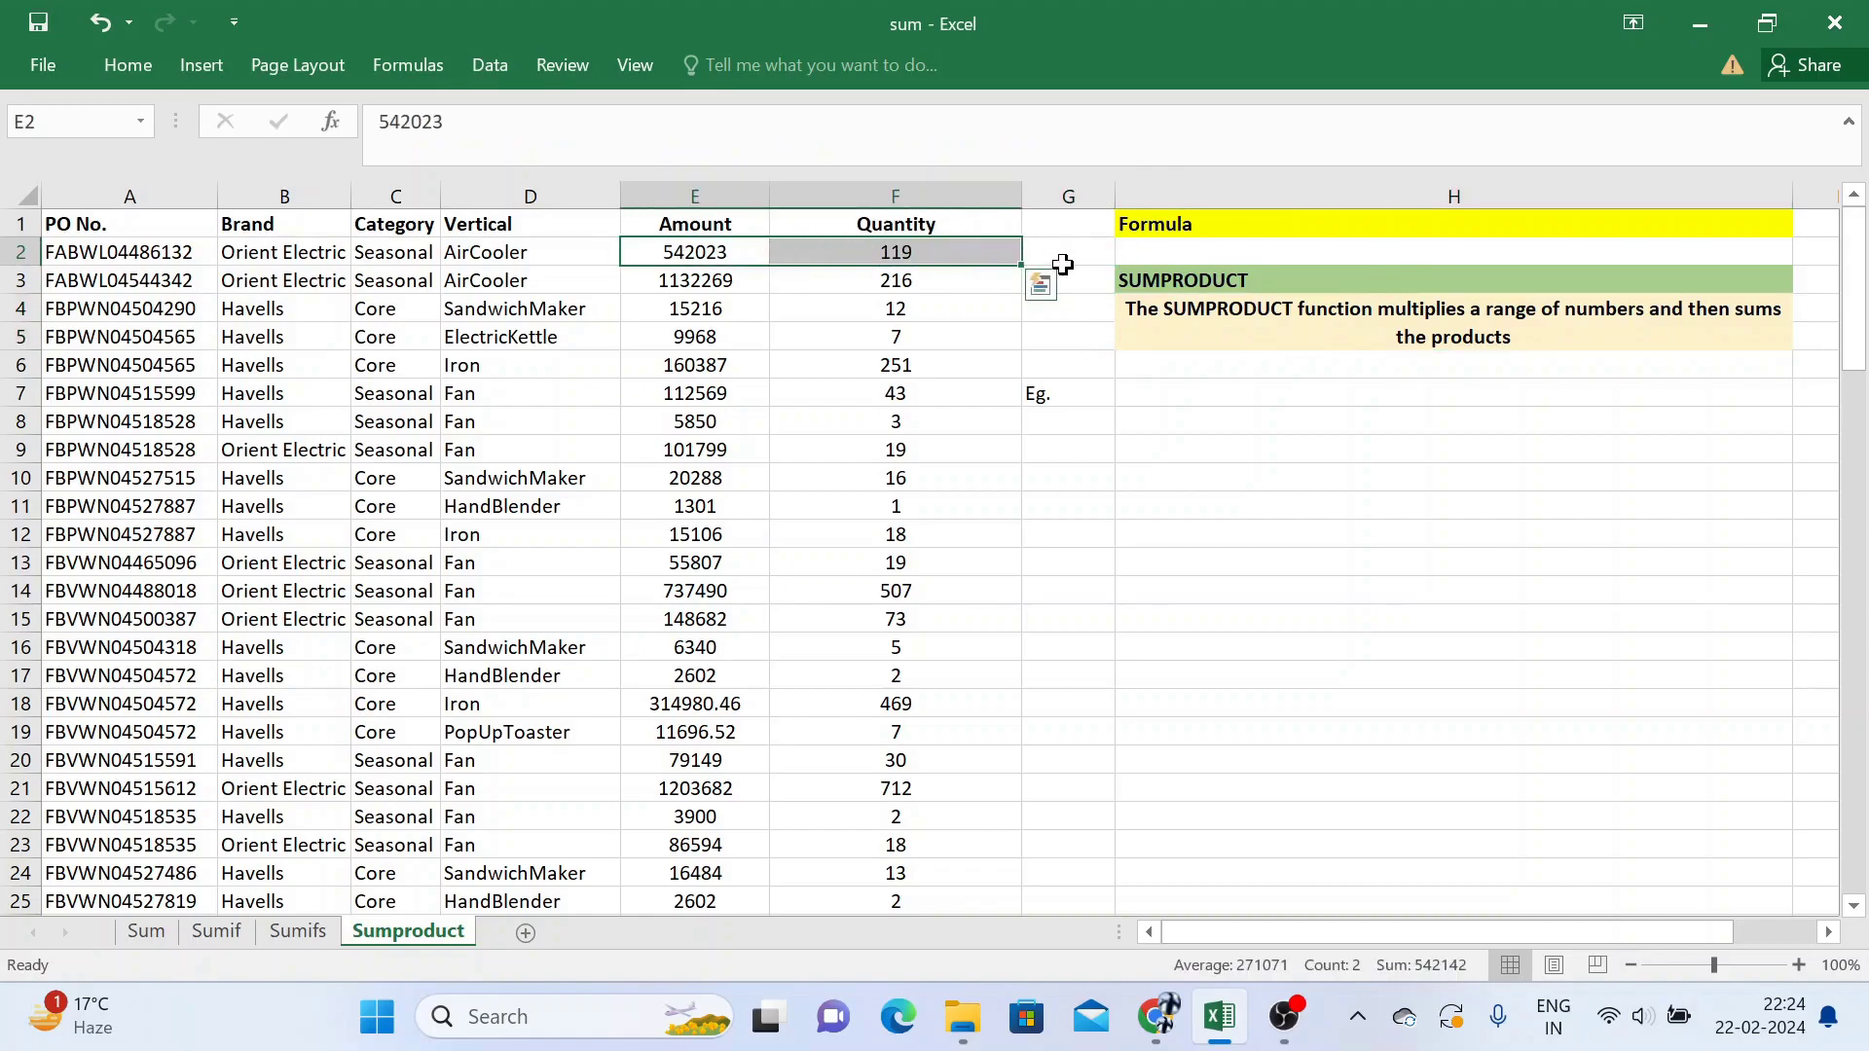
{"action": "left_click", "coordinate": [699, 193]}
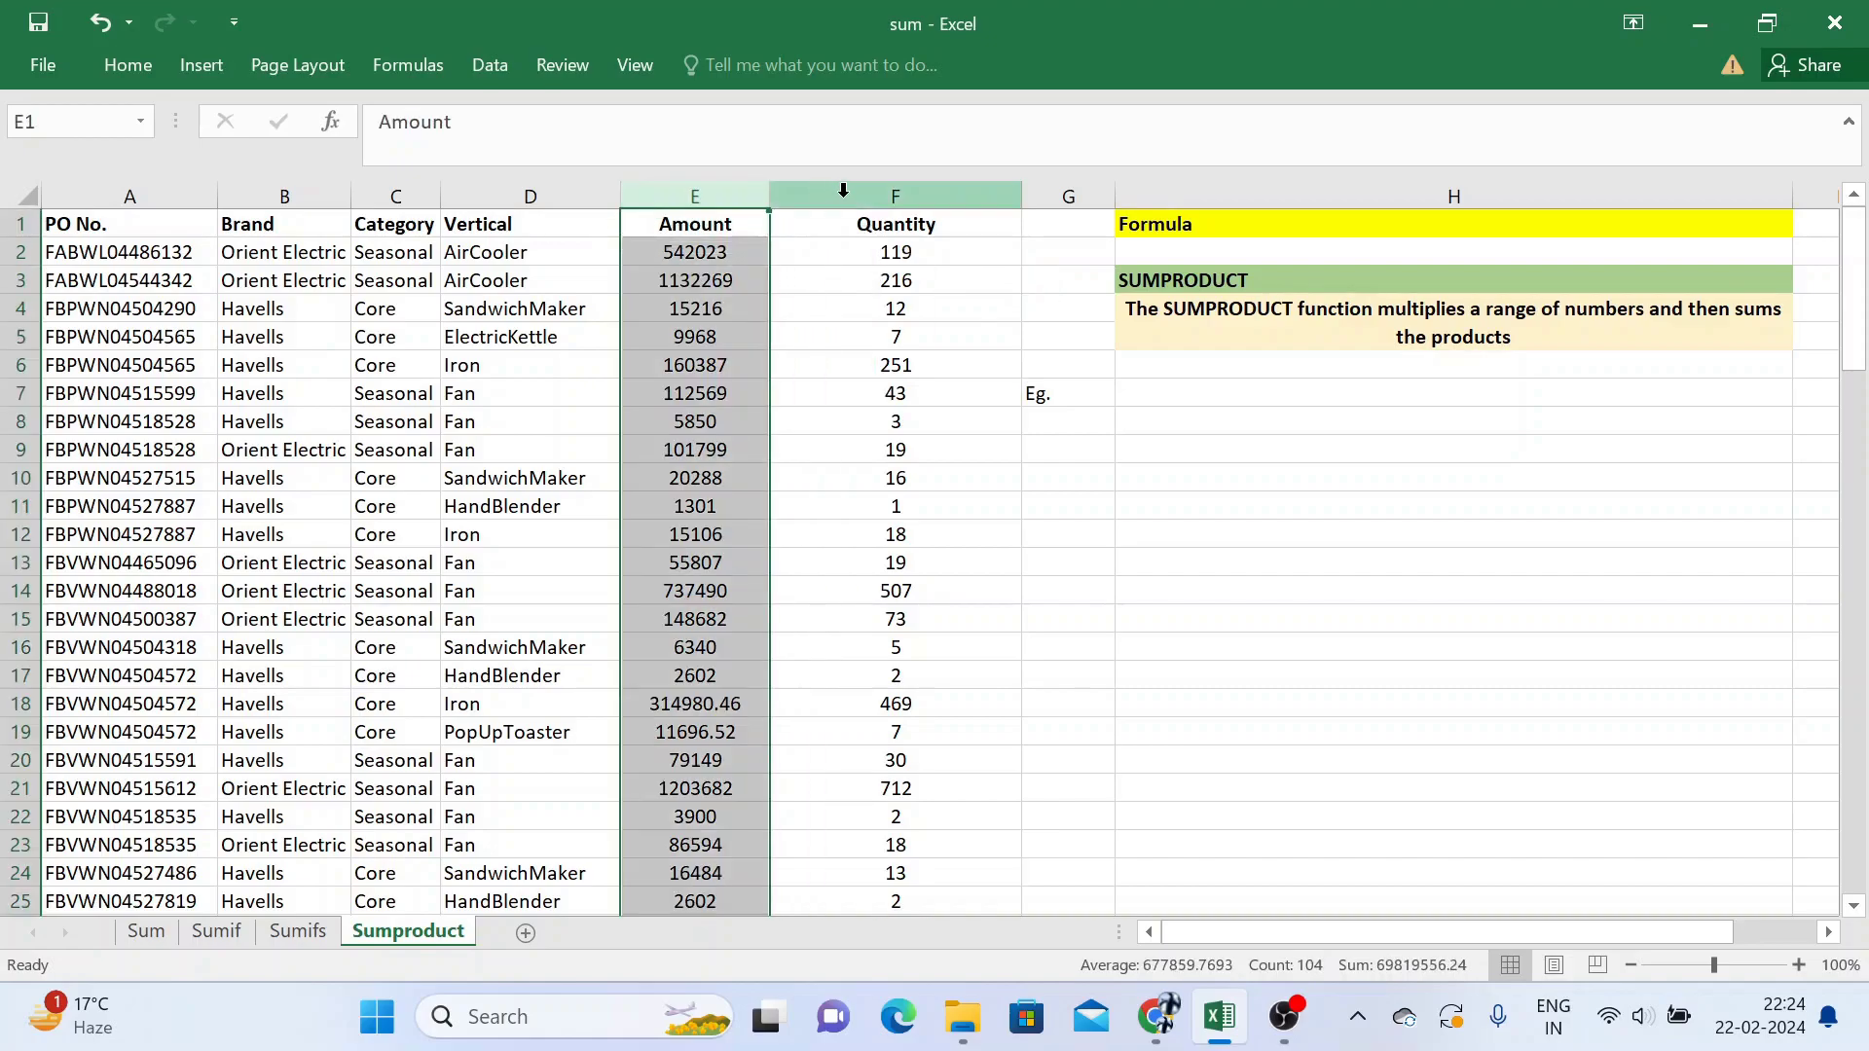
{"action": "left_click", "coordinate": [843, 190]}
{"action": "left_click", "coordinate": [748, 251]}
{"action": "left_click", "coordinate": [910, 251]}
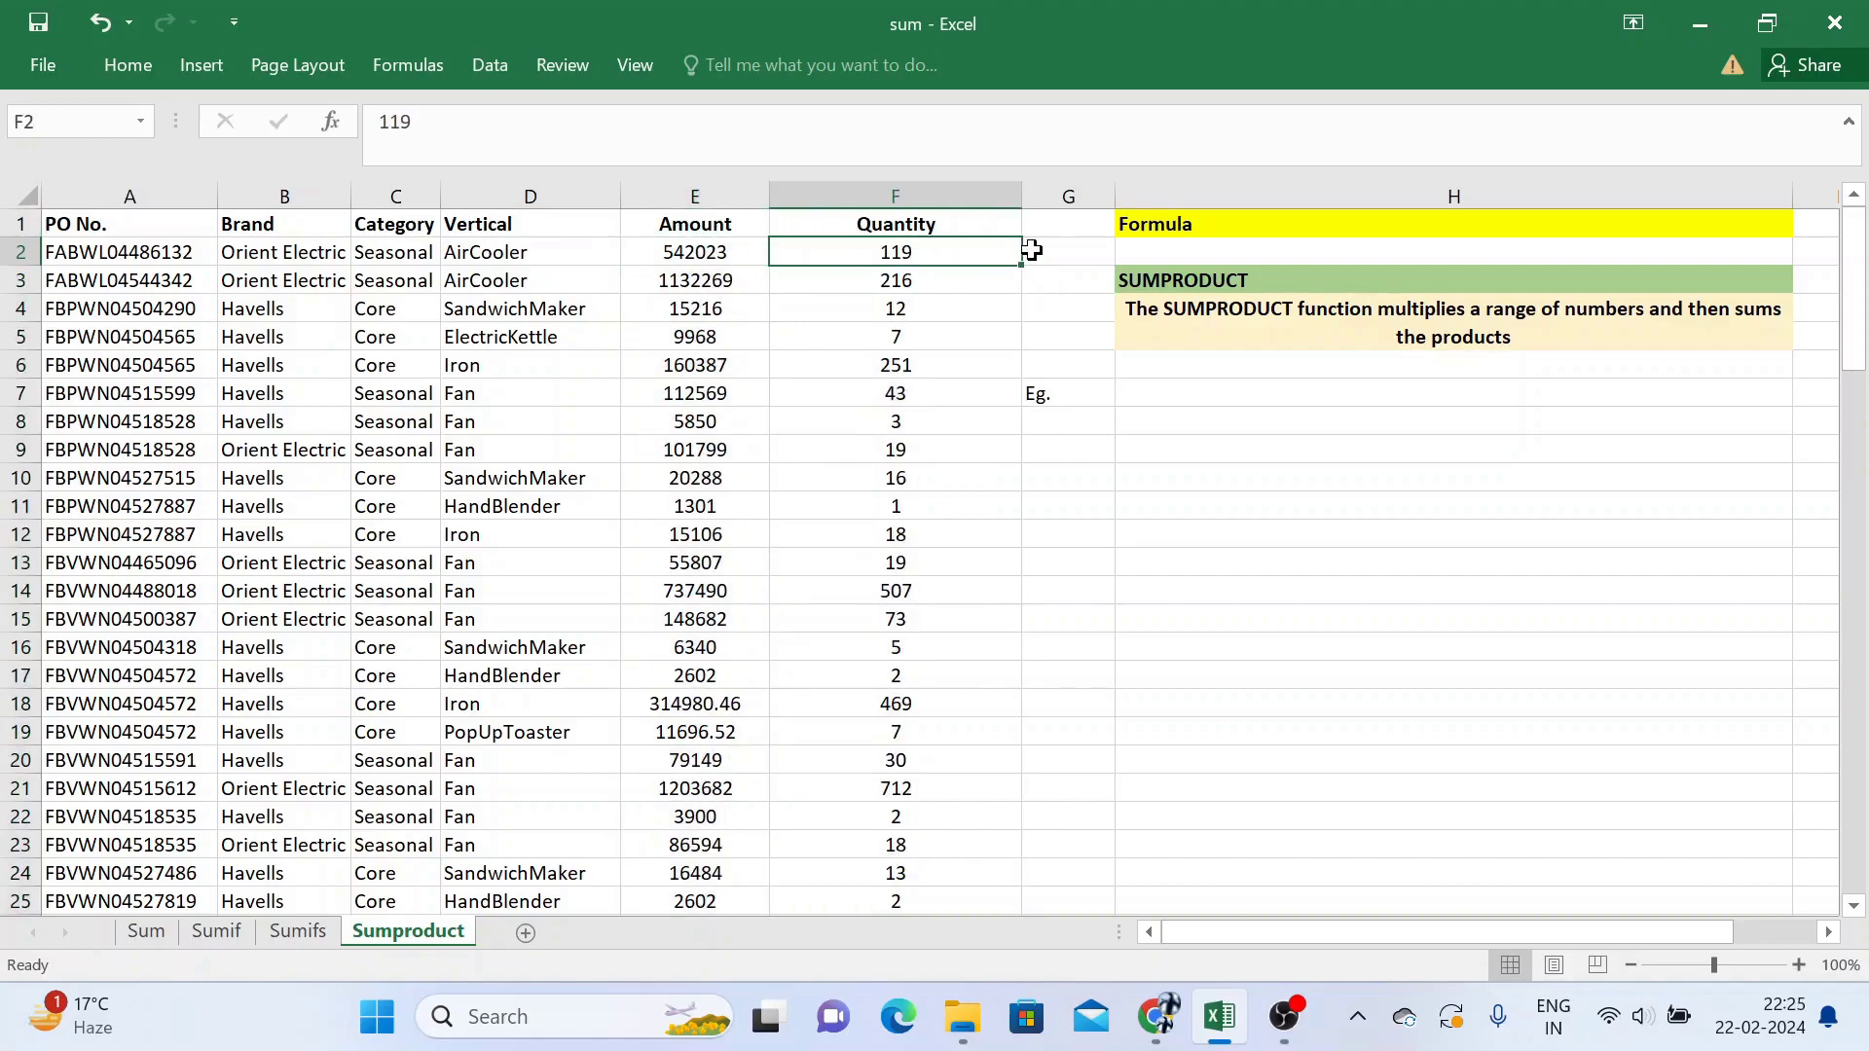
Step: Multiply the first row's amount by its quantity in G2 with =E2*F2
{"action": "left_click", "coordinate": [1027, 250]}
{"action": "type", "text": "="}
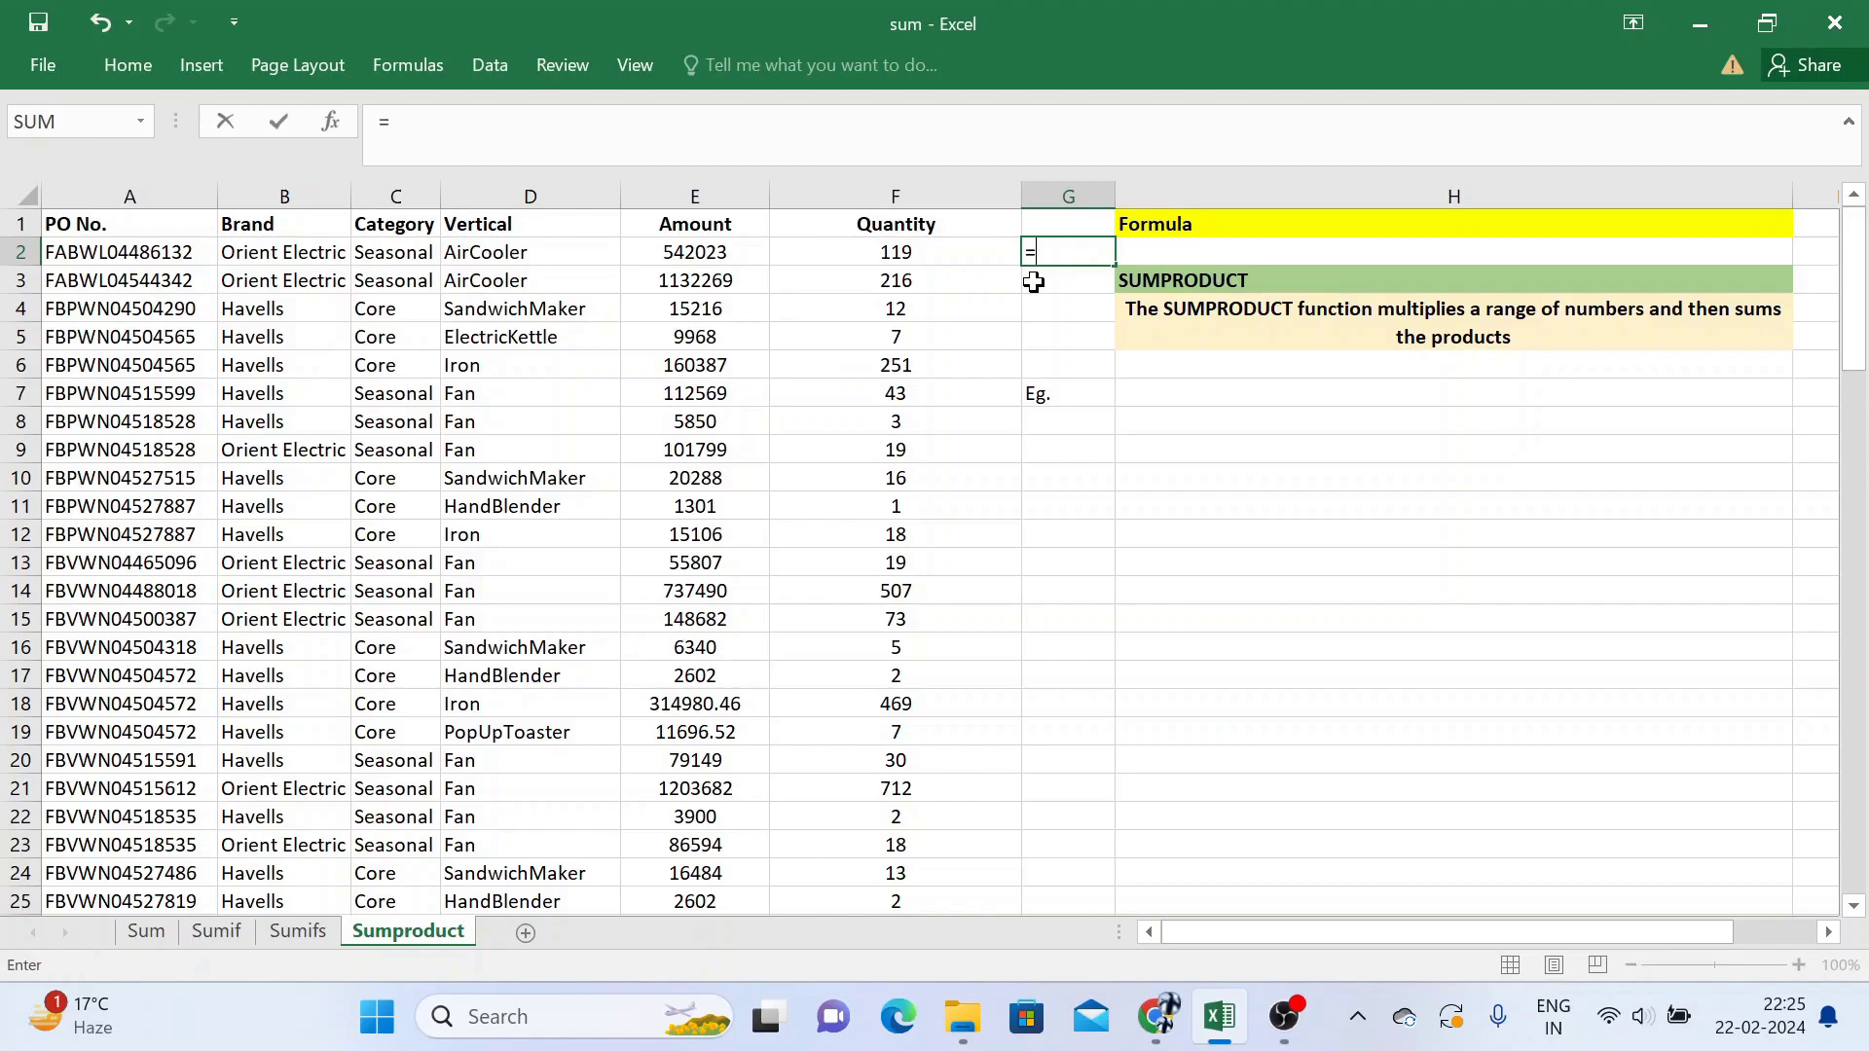
{"action": "key", "text": "Left"}
{"action": "key", "text": "Left"}
{"action": "type", "text": "*"}
{"action": "key", "text": "Left"}
{"action": "key", "text": "Return"}
{"action": "key", "text": "Up"}
{"action": "key", "text": "Left"}
{"action": "key", "text": "Right"}
{"action": "key", "text": "ctrl+c"}
{"action": "key", "text": "Down"}
{"action": "key", "text": "ctrl+v"}
{"action": "key", "text": "Down"}
{"action": "left_click", "coordinate": [1034, 281]}
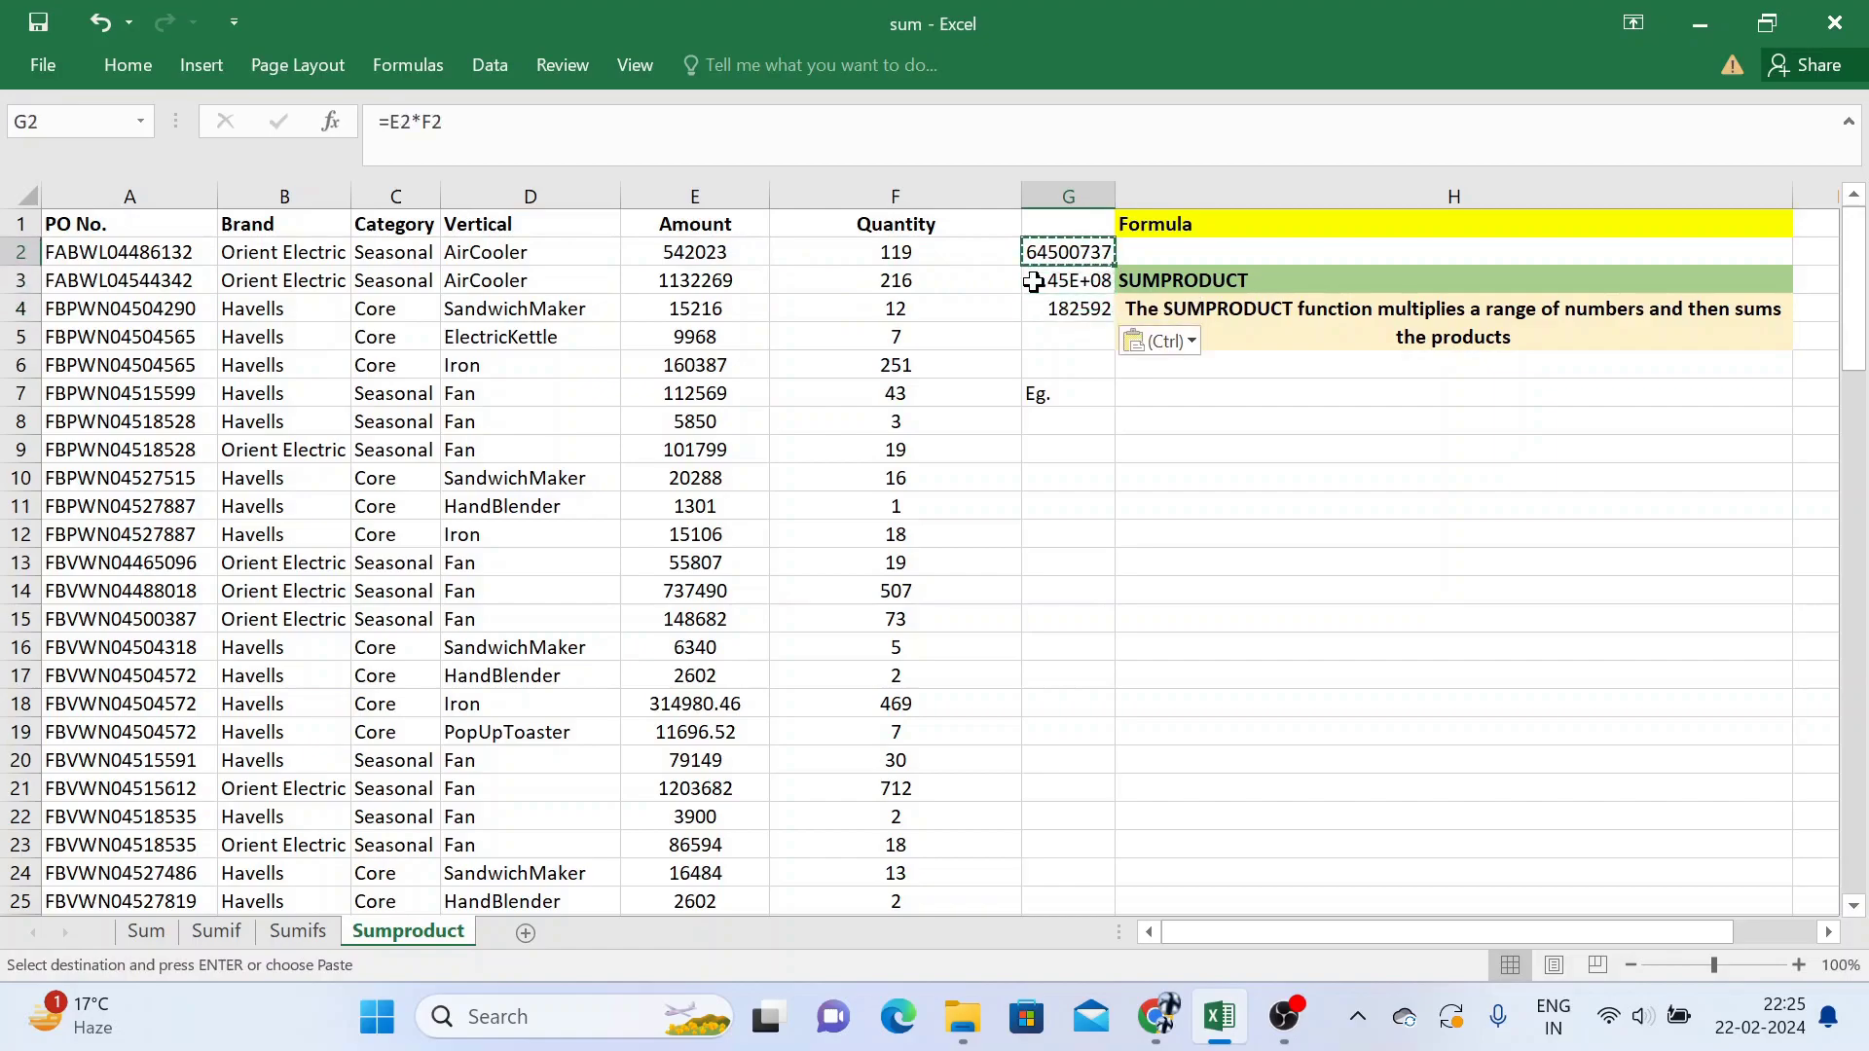
{"action": "key", "text": "shift+Down"}
{"action": "key", "text": "Escape"}
{"action": "key", "text": "Delete"}
Step: Multiply the second row's amount by its quantity in G3 with =E3*F3
{"action": "left_click", "coordinate": [1034, 282]}
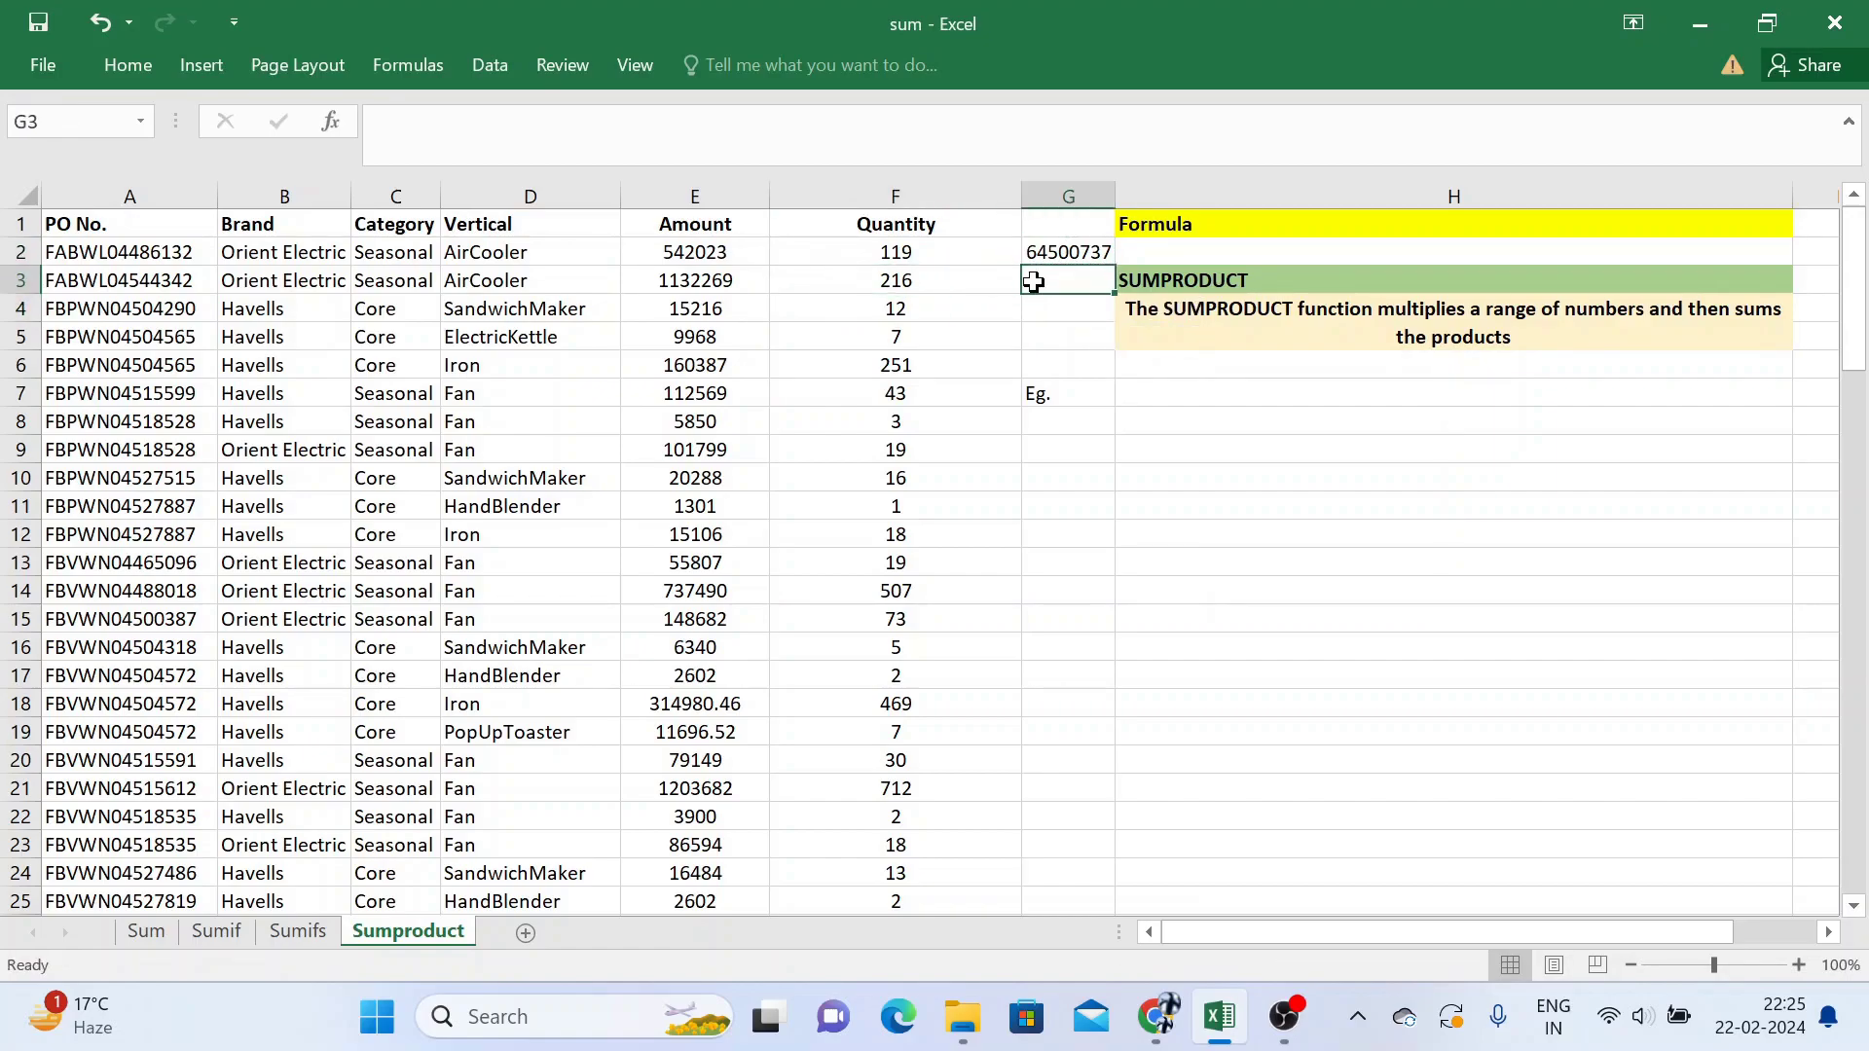
{"action": "type", "text": "="}
{"action": "key", "text": "Left"}
{"action": "key", "text": "Left"}
{"action": "type", "text": "*"}
{"action": "key", "text": "Left"}
{"action": "key", "text": "Return"}
Step: Examine how the products in G2 and G3 come from the amounts and quantities in rows 2 and 3
{"action": "key", "text": "Up"}
{"action": "key", "text": "Up"}
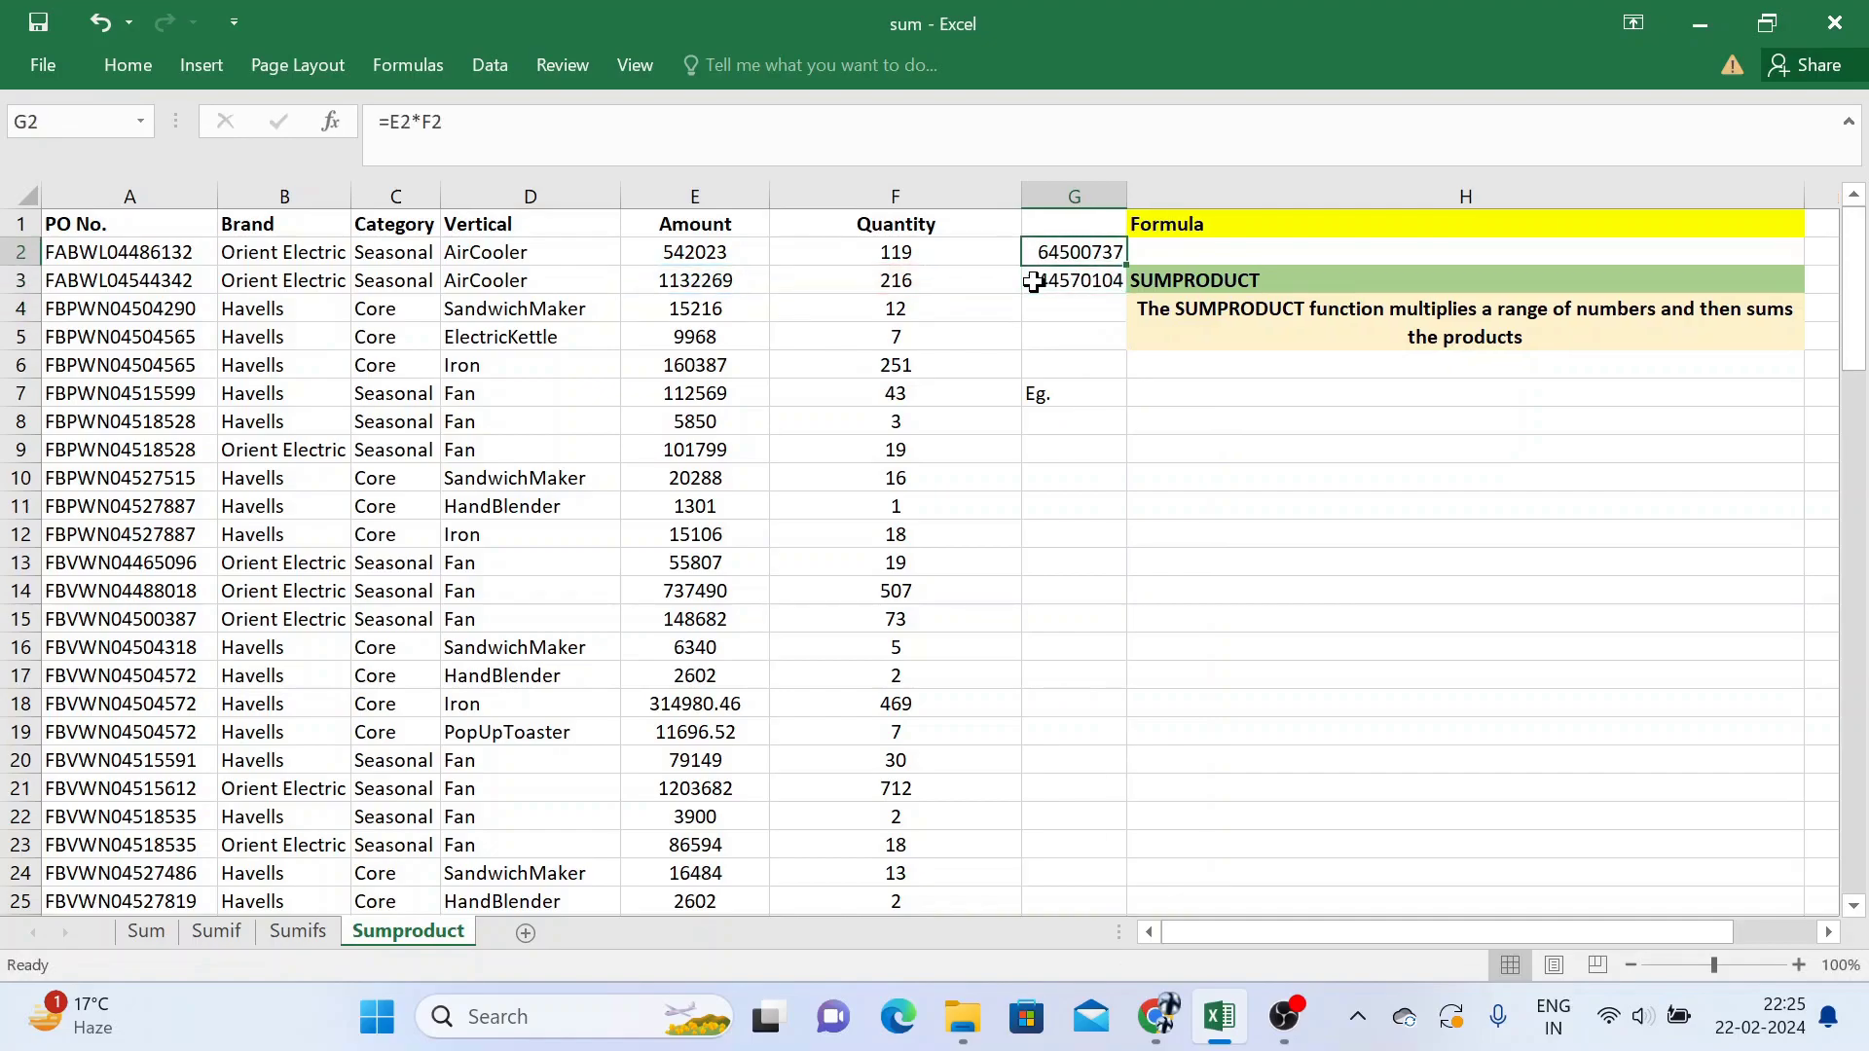
{"action": "left_click", "coordinate": [1034, 282], "text": "shift"}
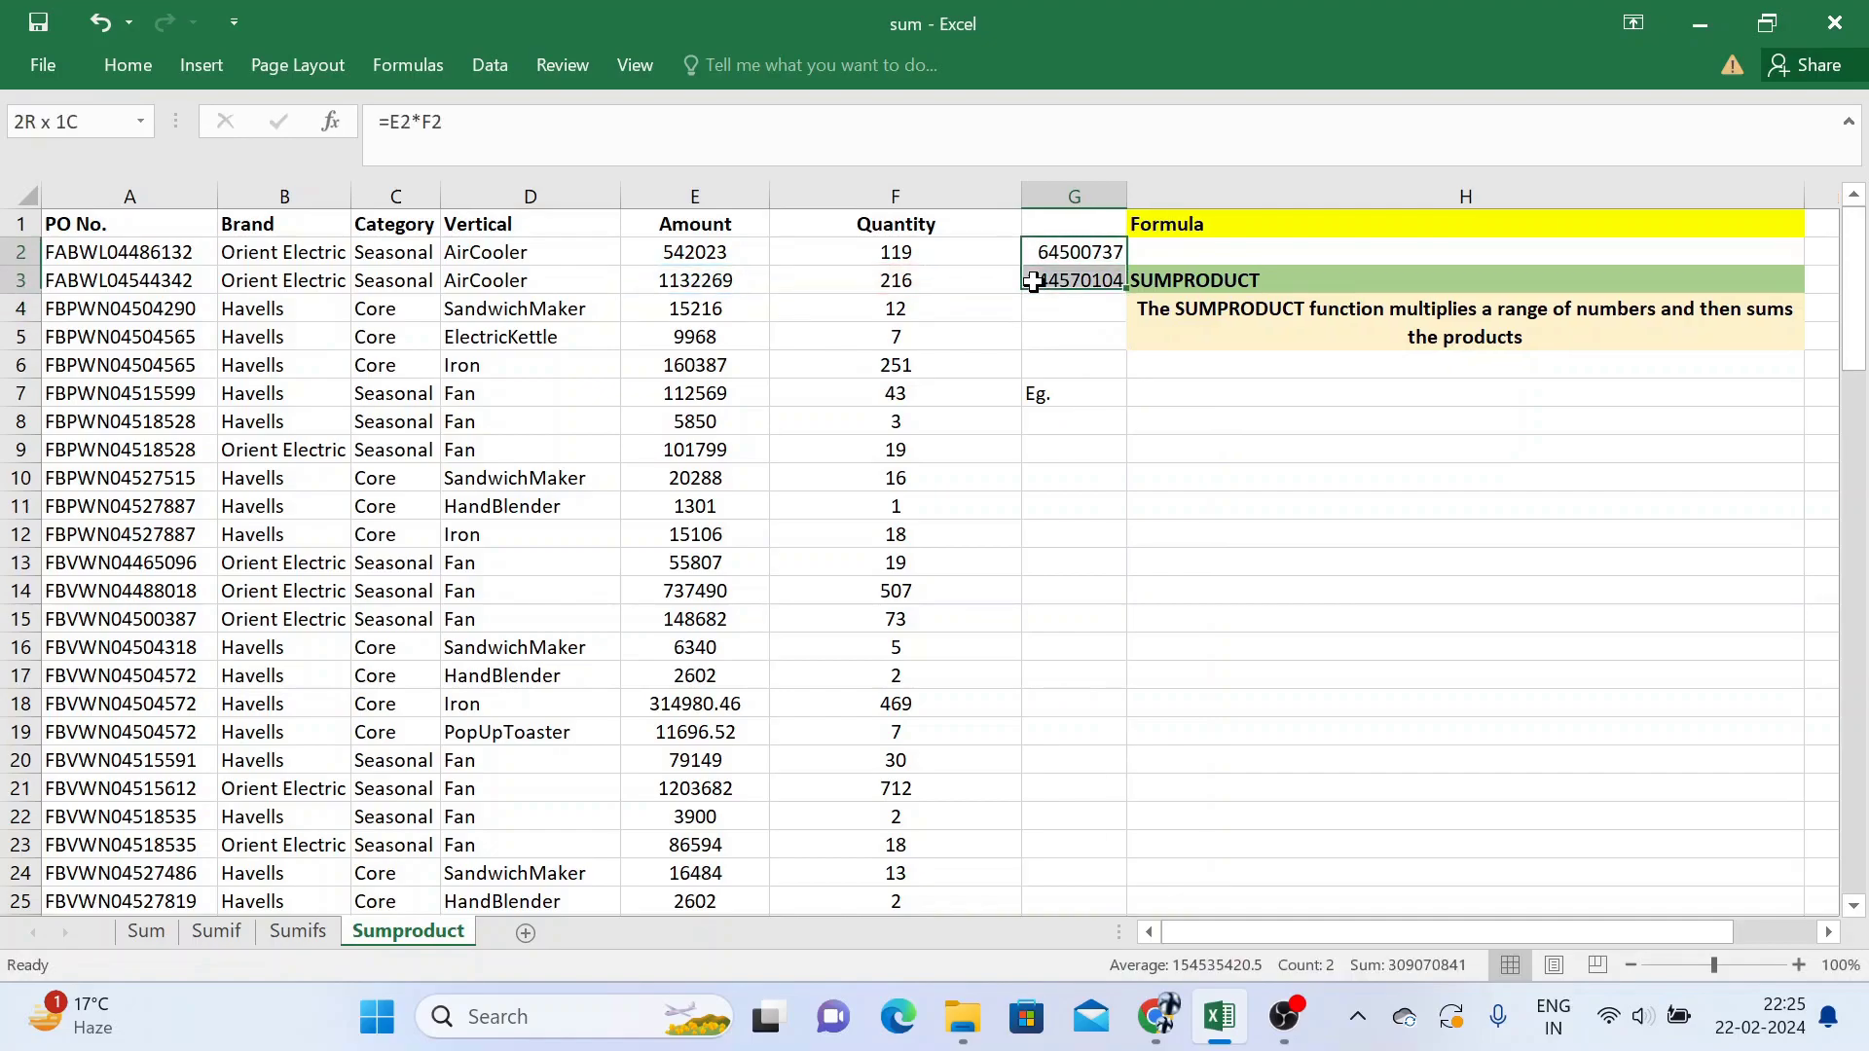
{"action": "left_click", "coordinate": [1094, 259]}
{"action": "left_click", "coordinate": [888, 250]}
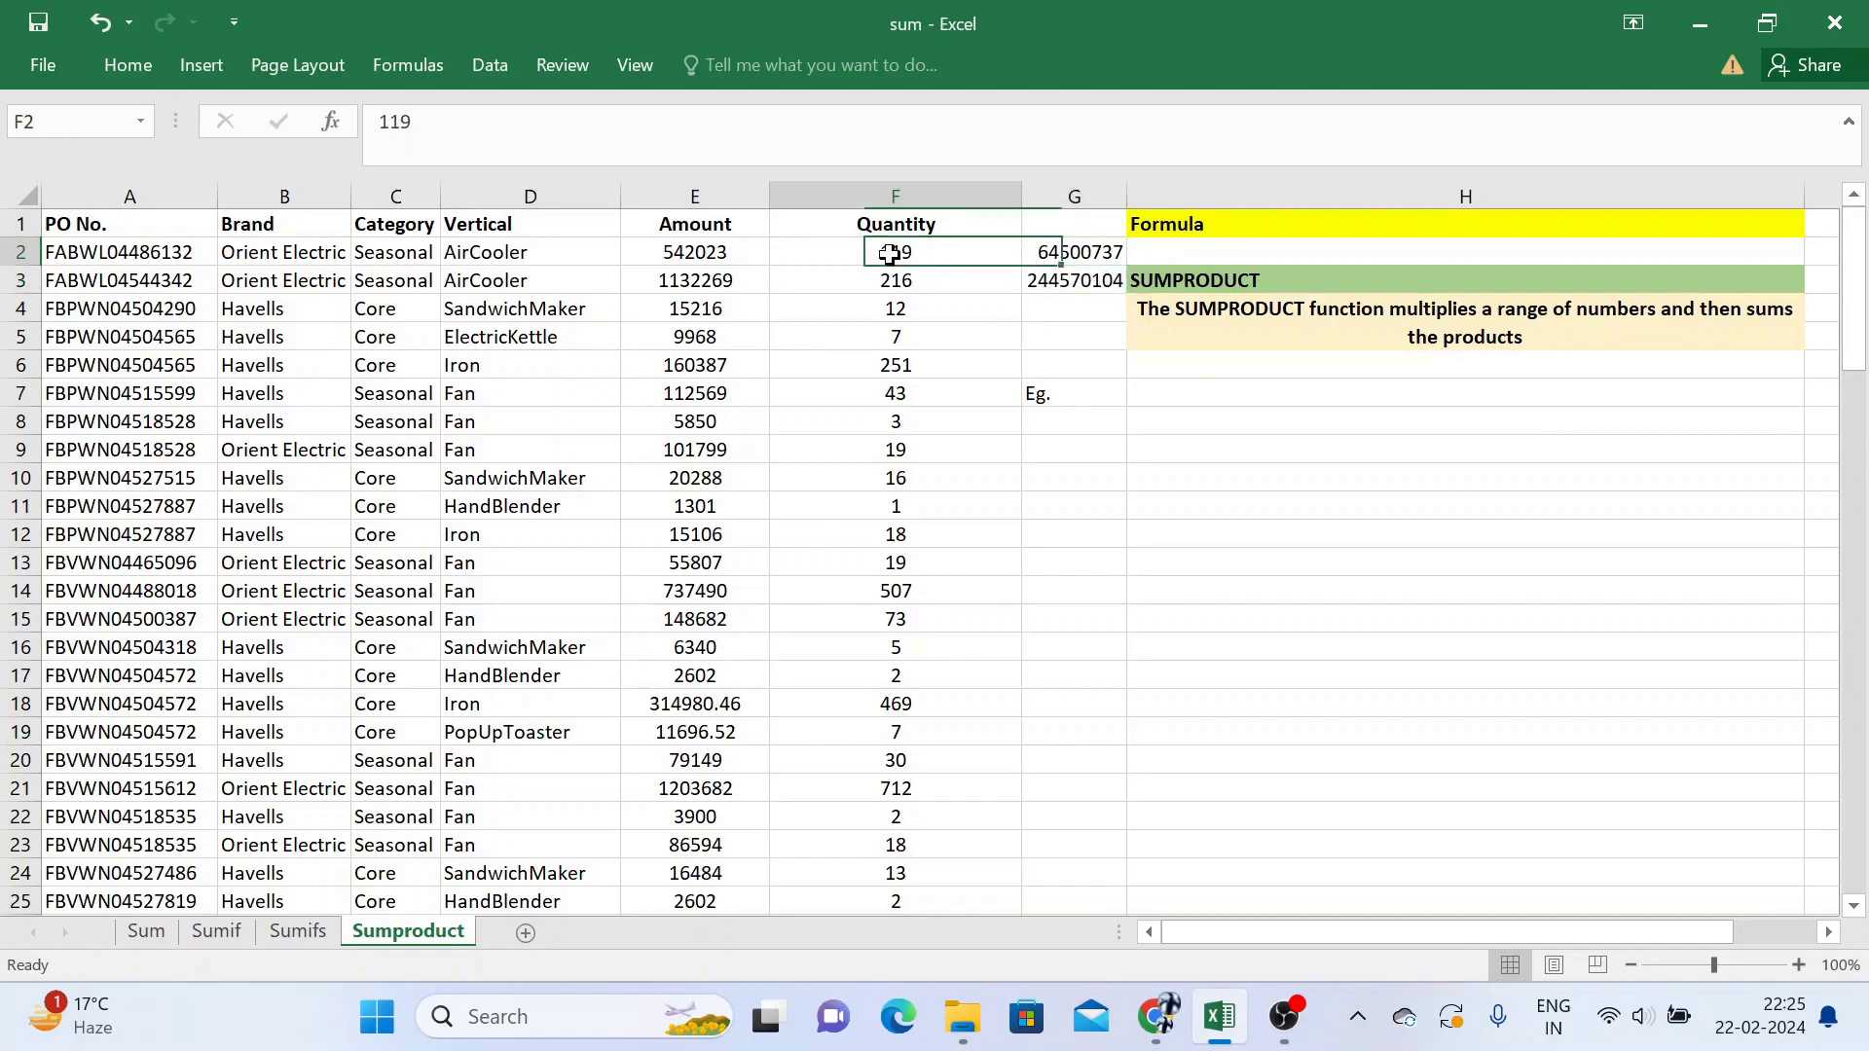
{"action": "left_click", "coordinate": [656, 249]}
{"action": "left_click", "coordinate": [1108, 251]}
{"action": "left_click", "coordinate": [881, 283]}
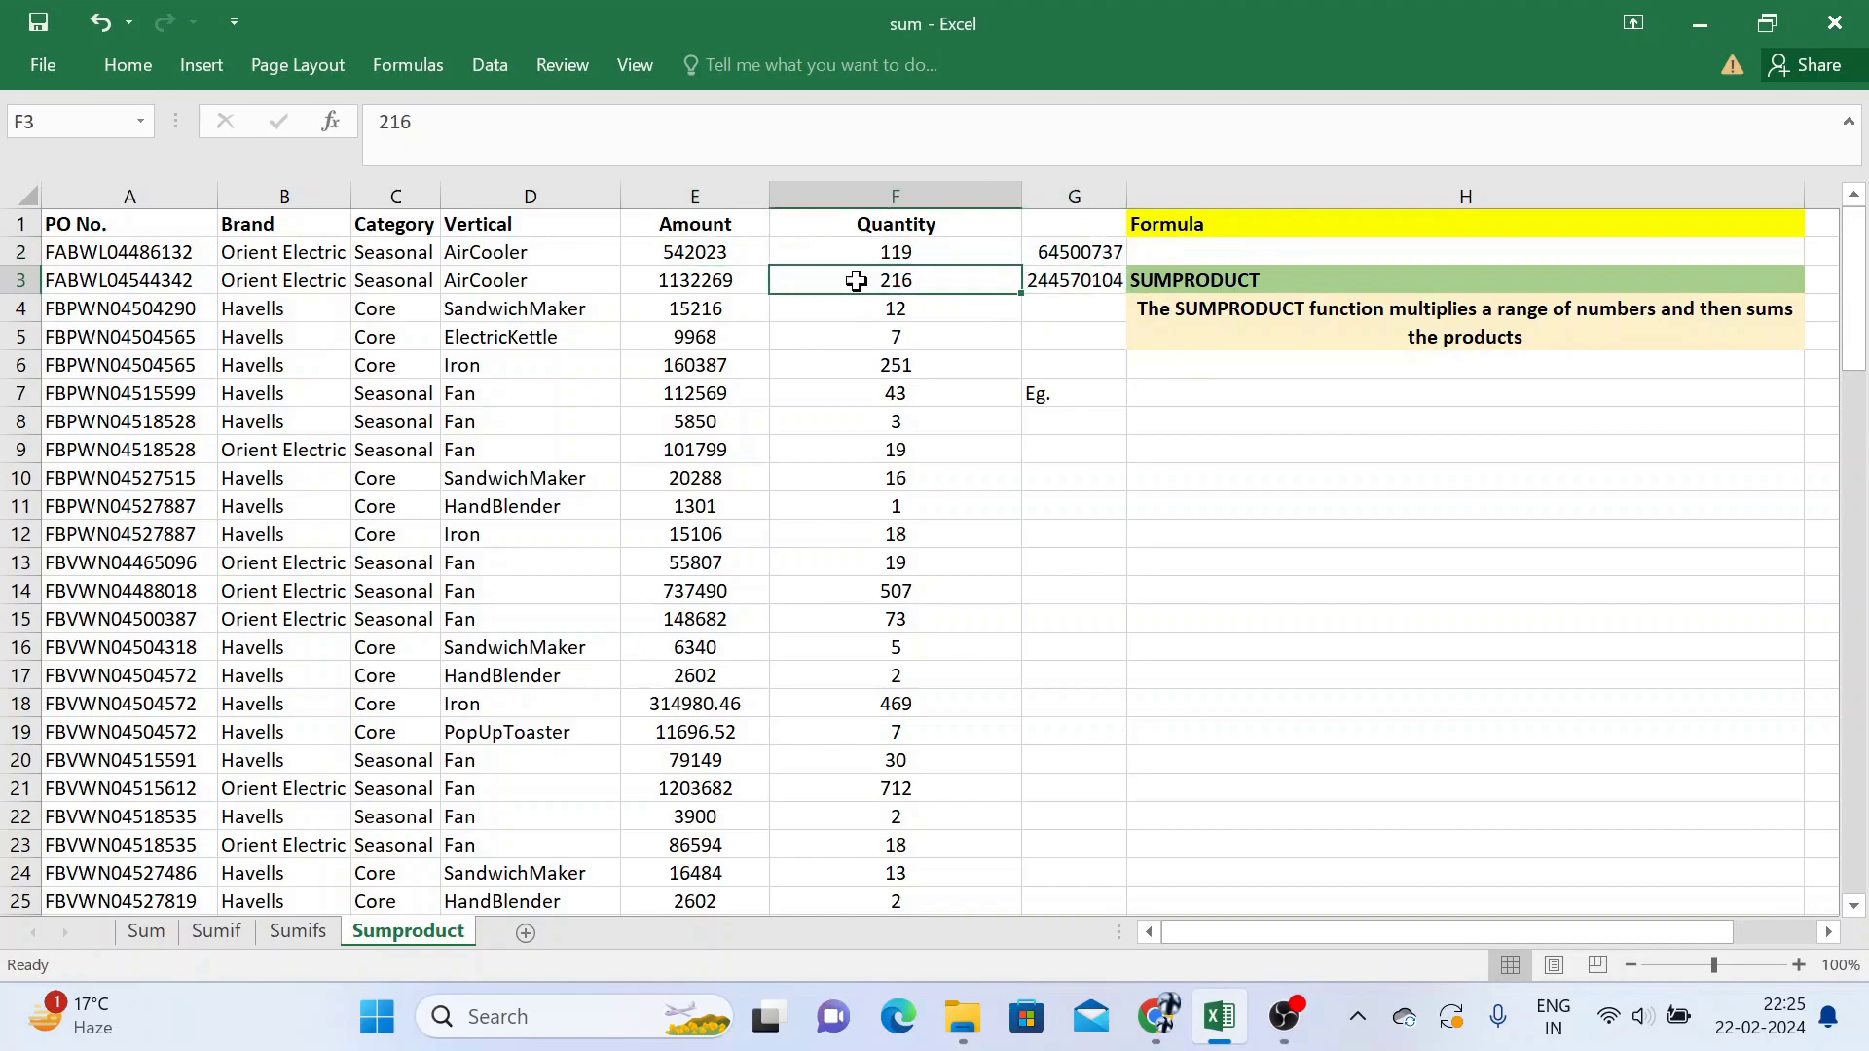
{"action": "left_click", "coordinate": [734, 283]}
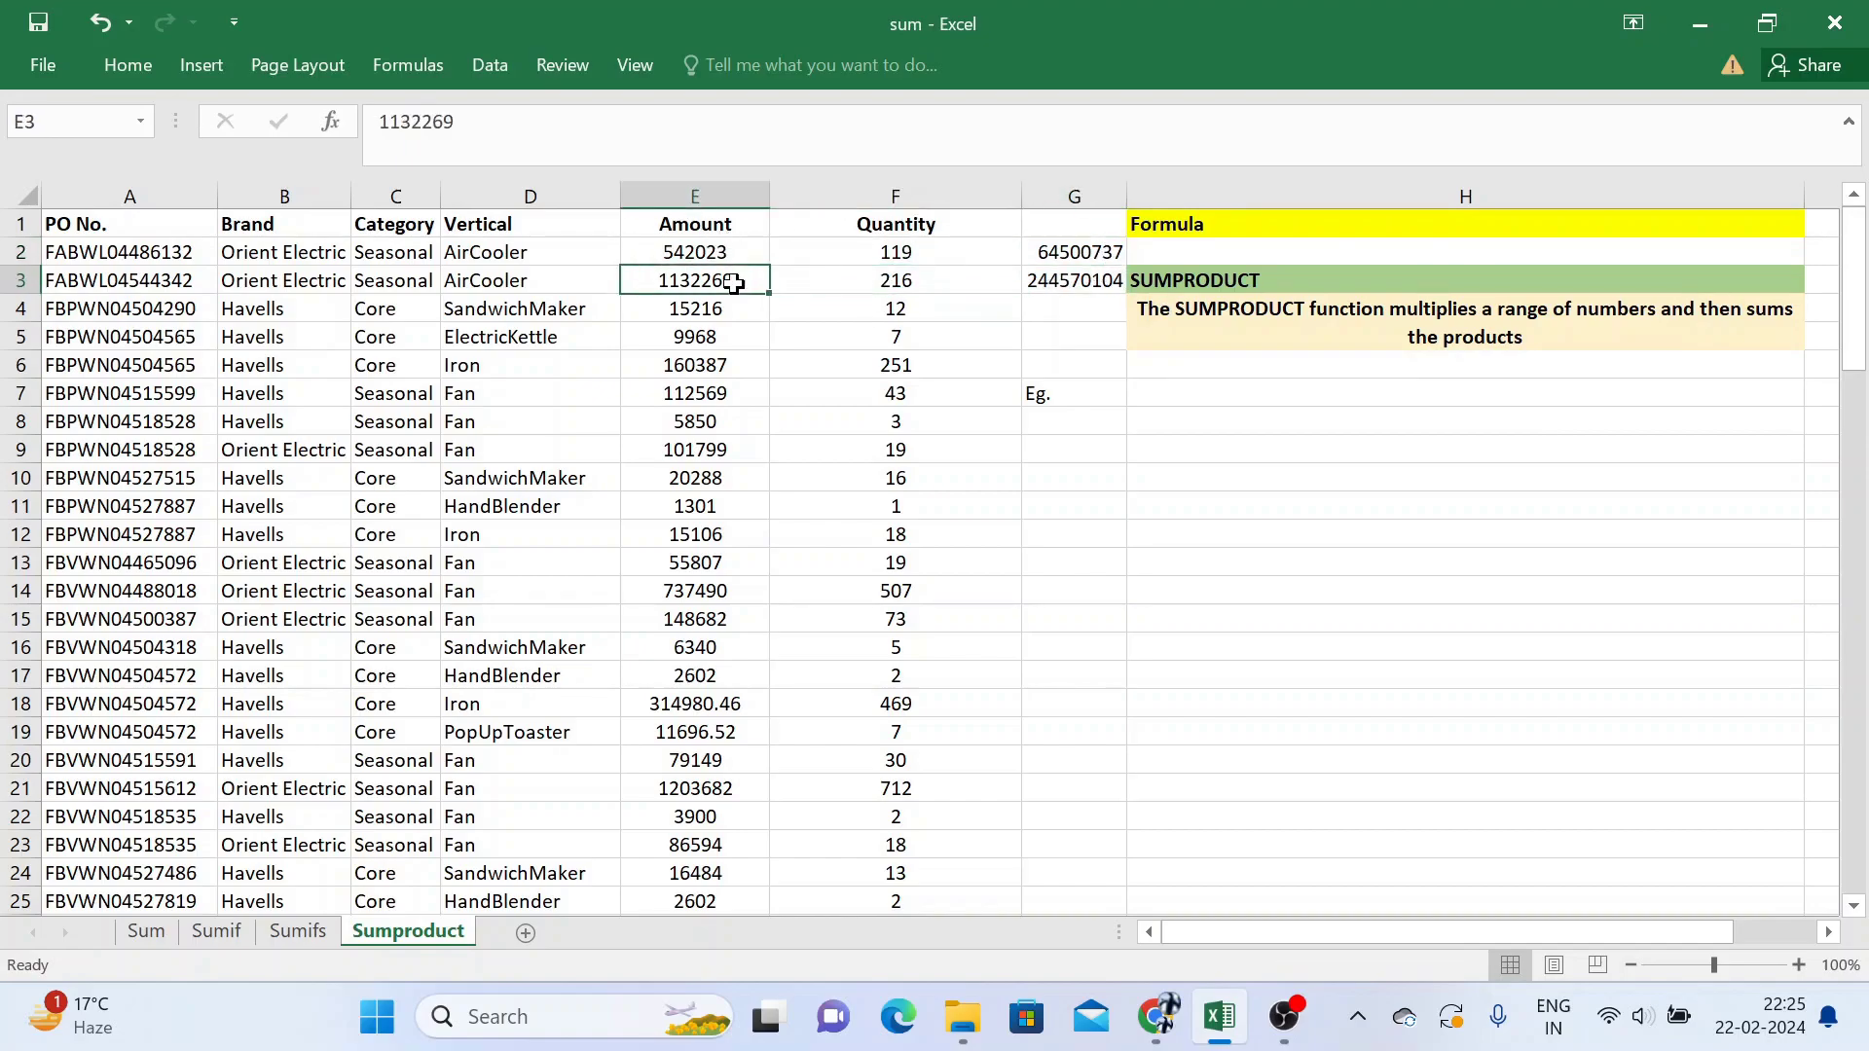
{"action": "left_click", "coordinate": [1093, 278]}
Step: Check the sum of the two products in G2:G3 against what SUMPRODUCT does, ending on cell H7
{"action": "left_click_drag", "start_coordinate": [1077, 245], "coordinate": [1083, 297]}
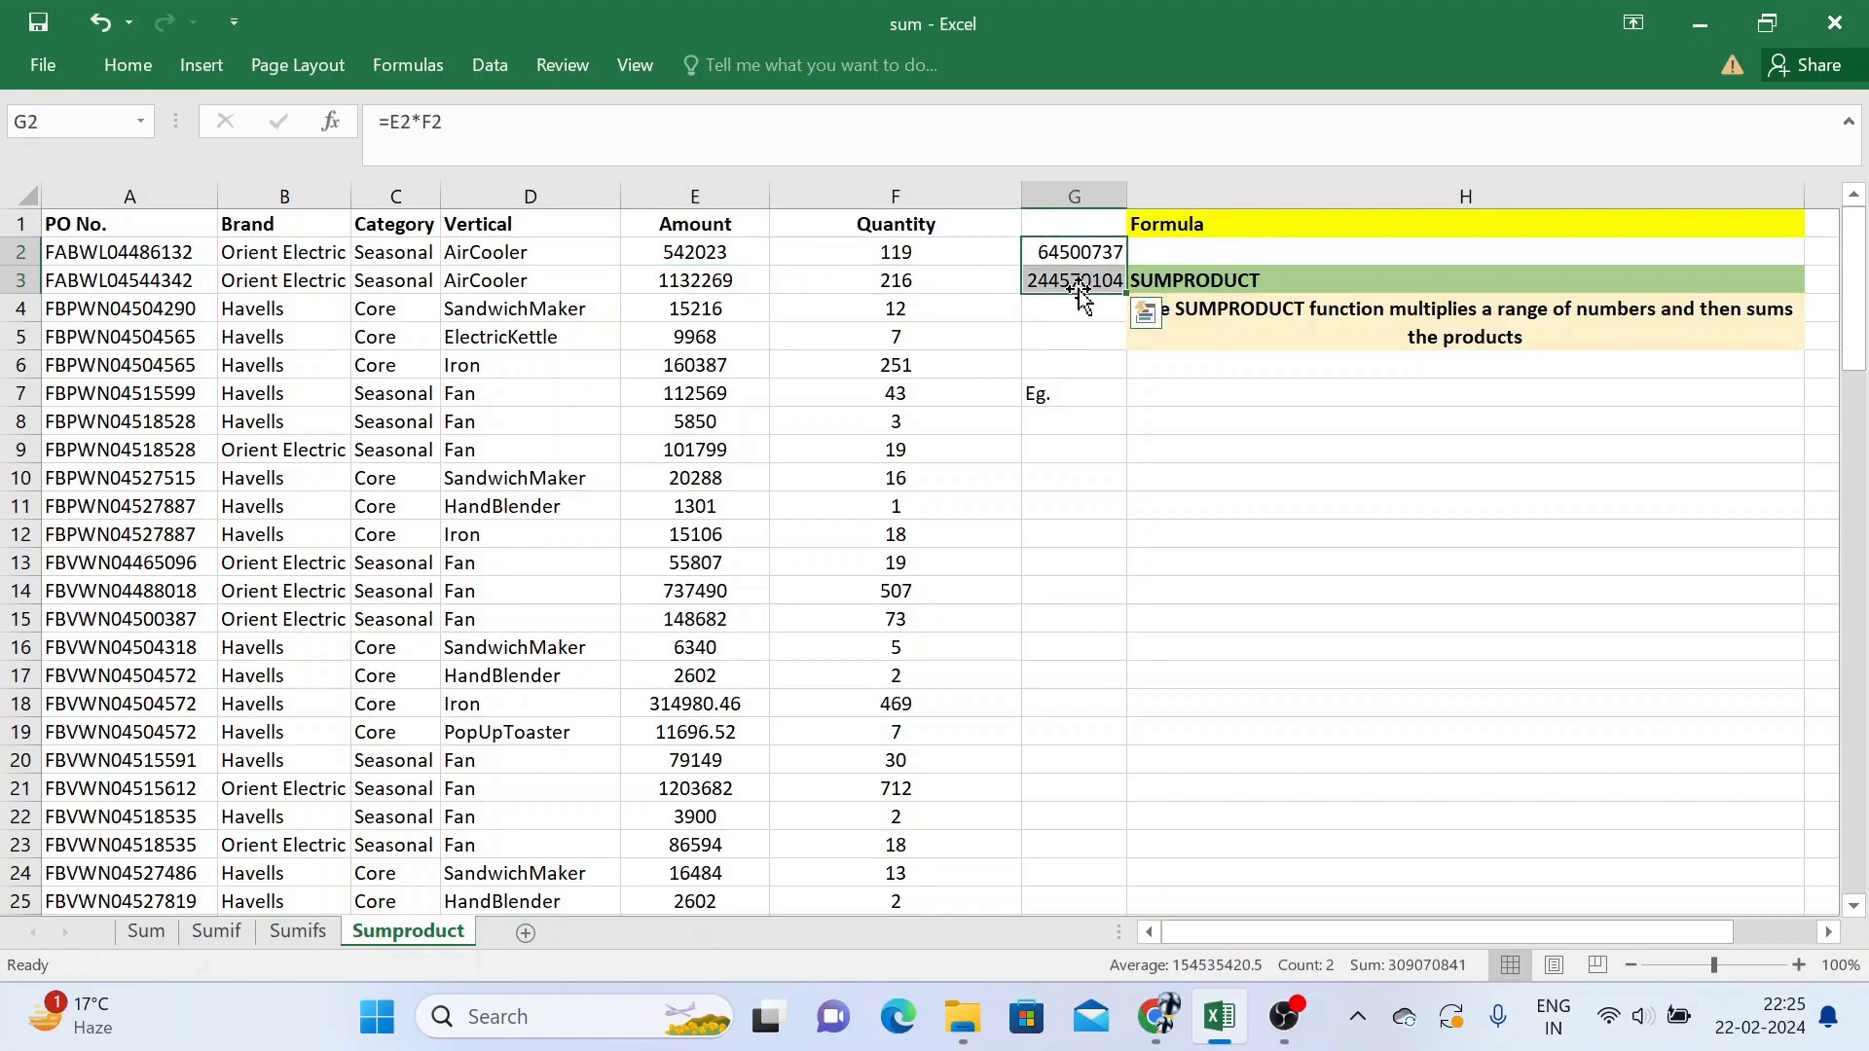
{"action": "left_click", "coordinate": [1199, 280]}
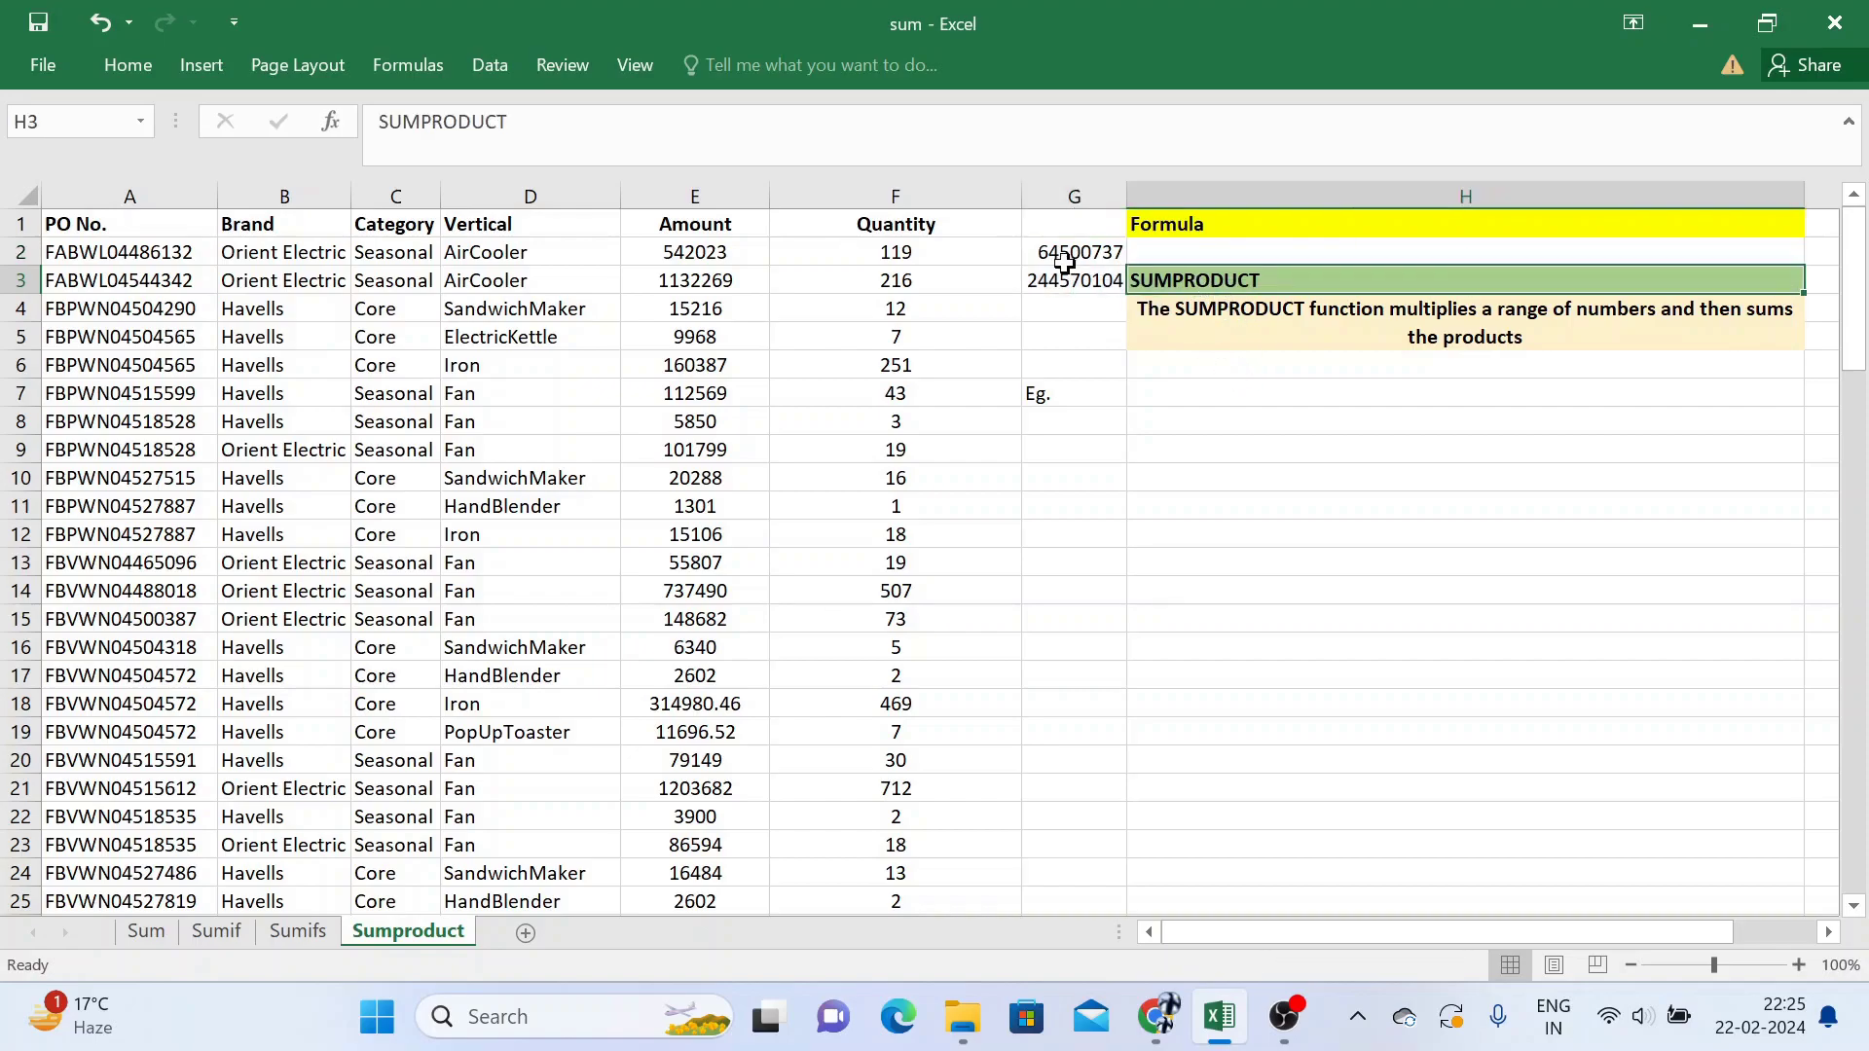
{"action": "left_click_drag", "start_coordinate": [1058, 253], "coordinate": [1071, 284]}
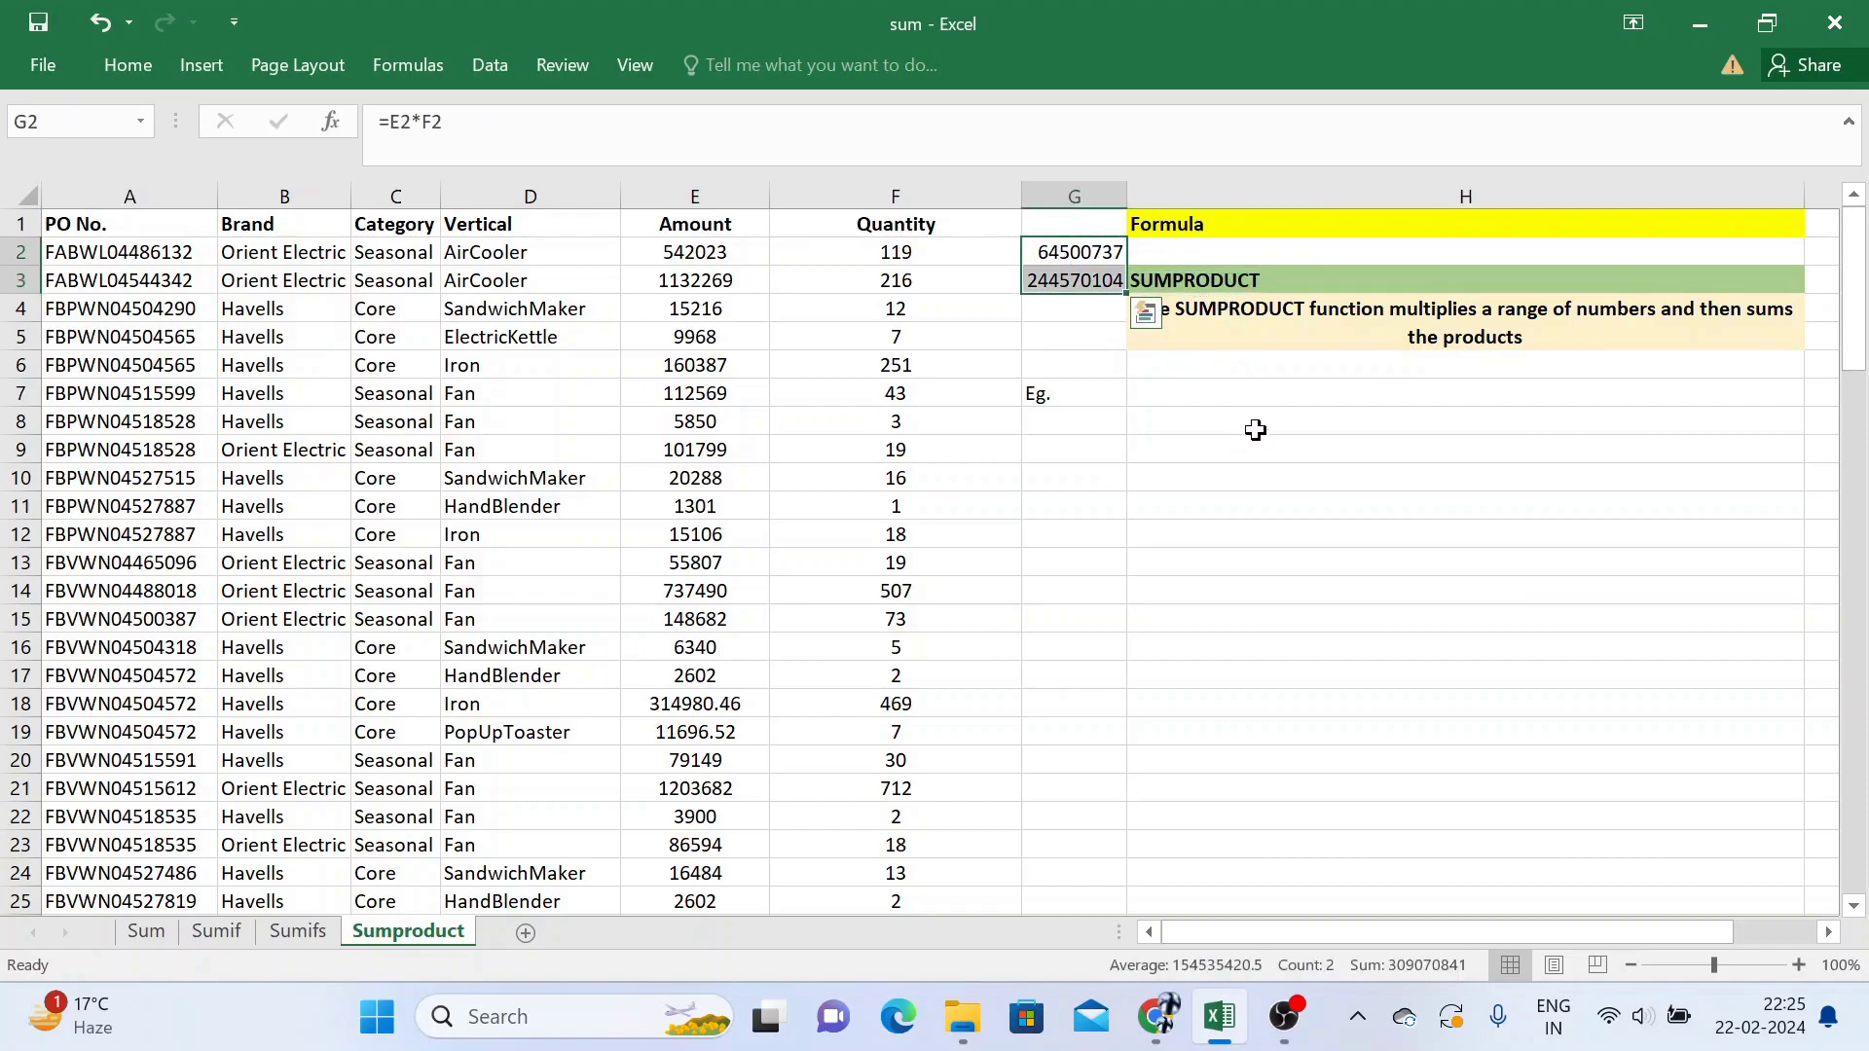
{"action": "left_click", "coordinate": [1232, 393]}
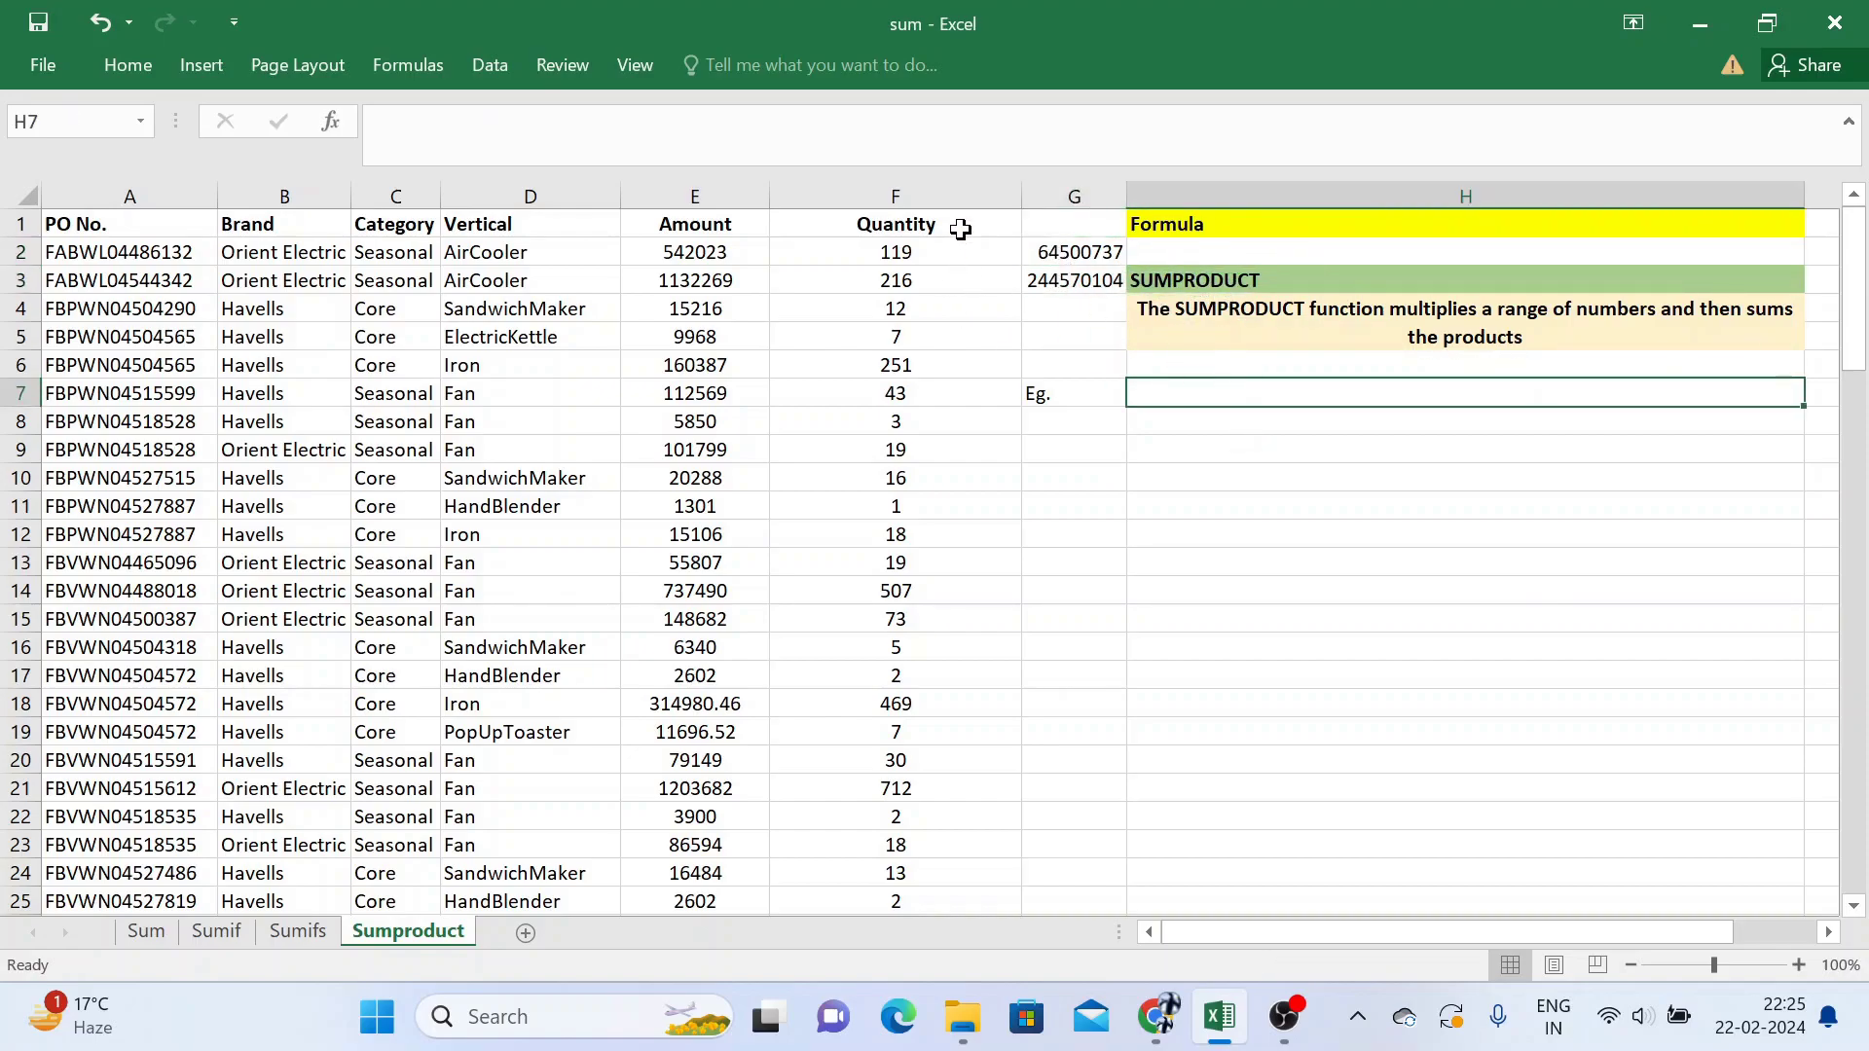
Step: Clear the helper products from G2:G3 and select the amount and quantity in row 7
{"action": "left_click_drag", "start_coordinate": [1058, 255], "coordinate": [1063, 284]}
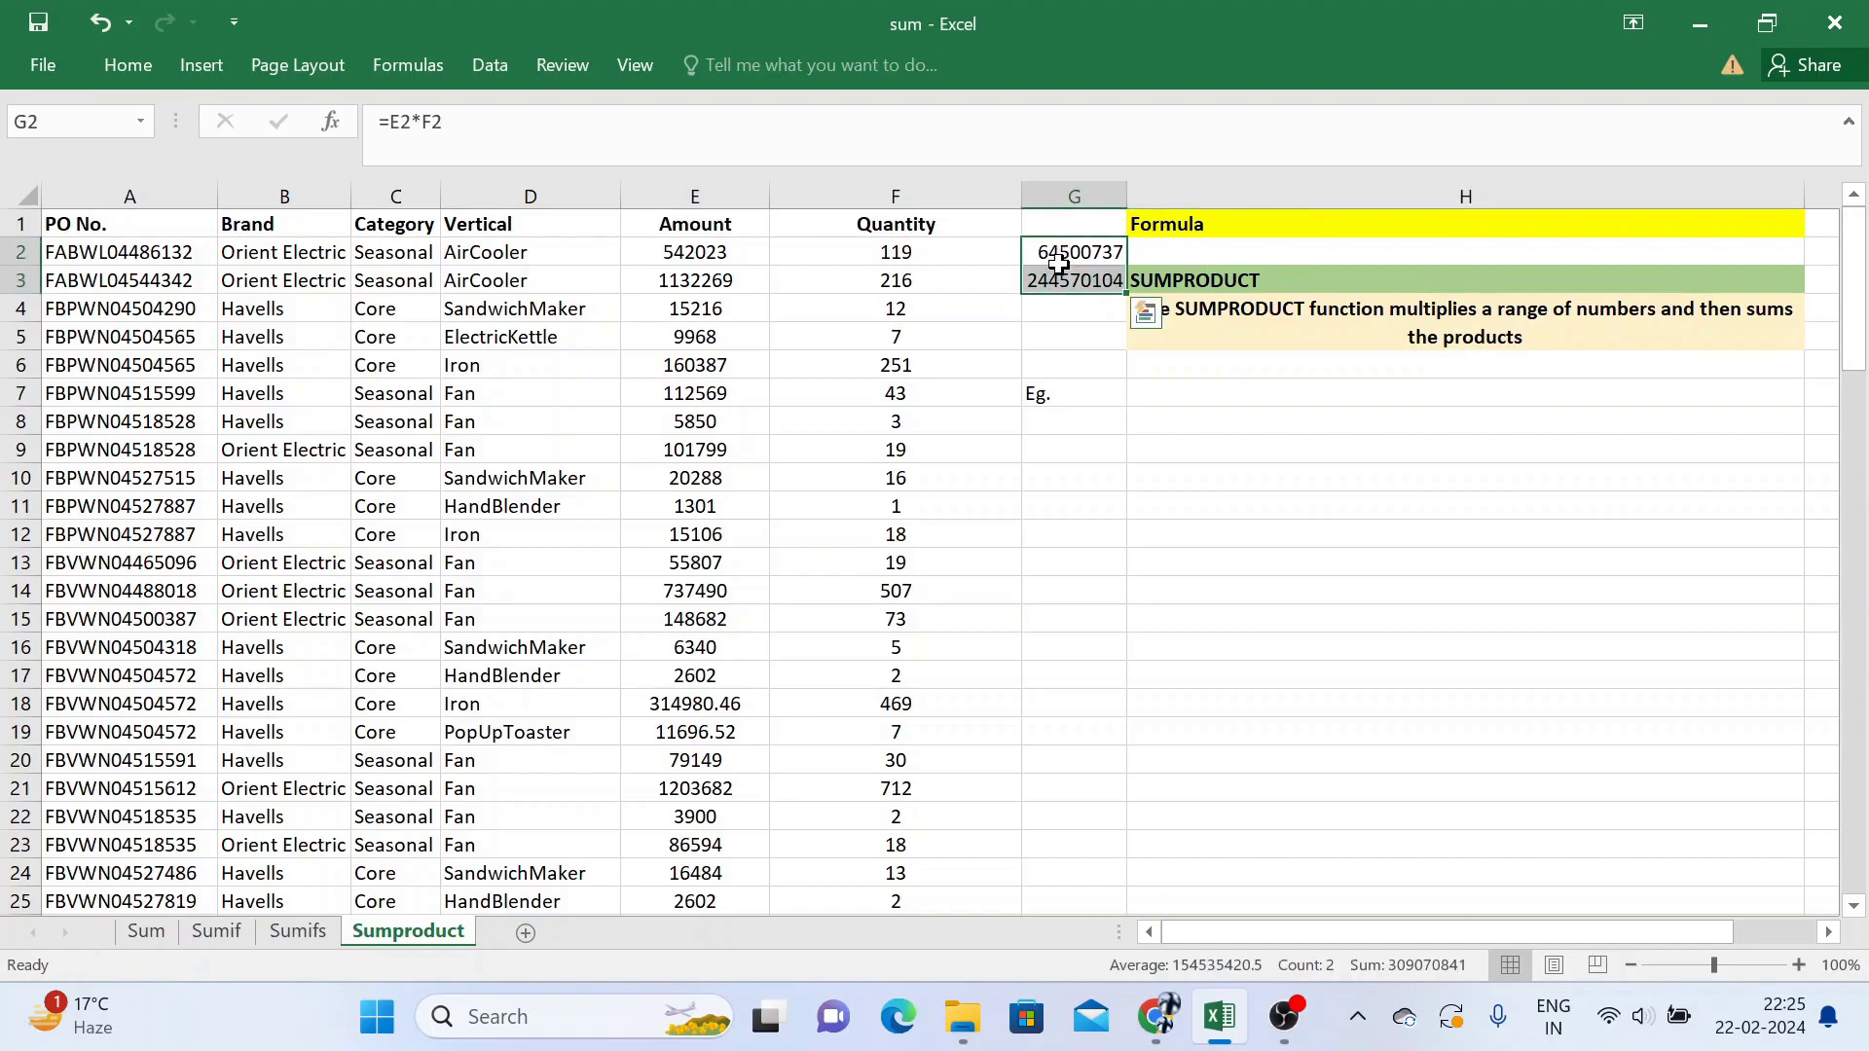
{"action": "key", "text": "Delete"}
{"action": "key", "text": "Down"}
{"action": "key", "text": "Down"}
{"action": "key", "text": "Down"}
{"action": "key", "text": "Down"}
{"action": "key", "text": "Down"}
{"action": "key", "text": "Left"}
{"action": "key", "text": "Left"}
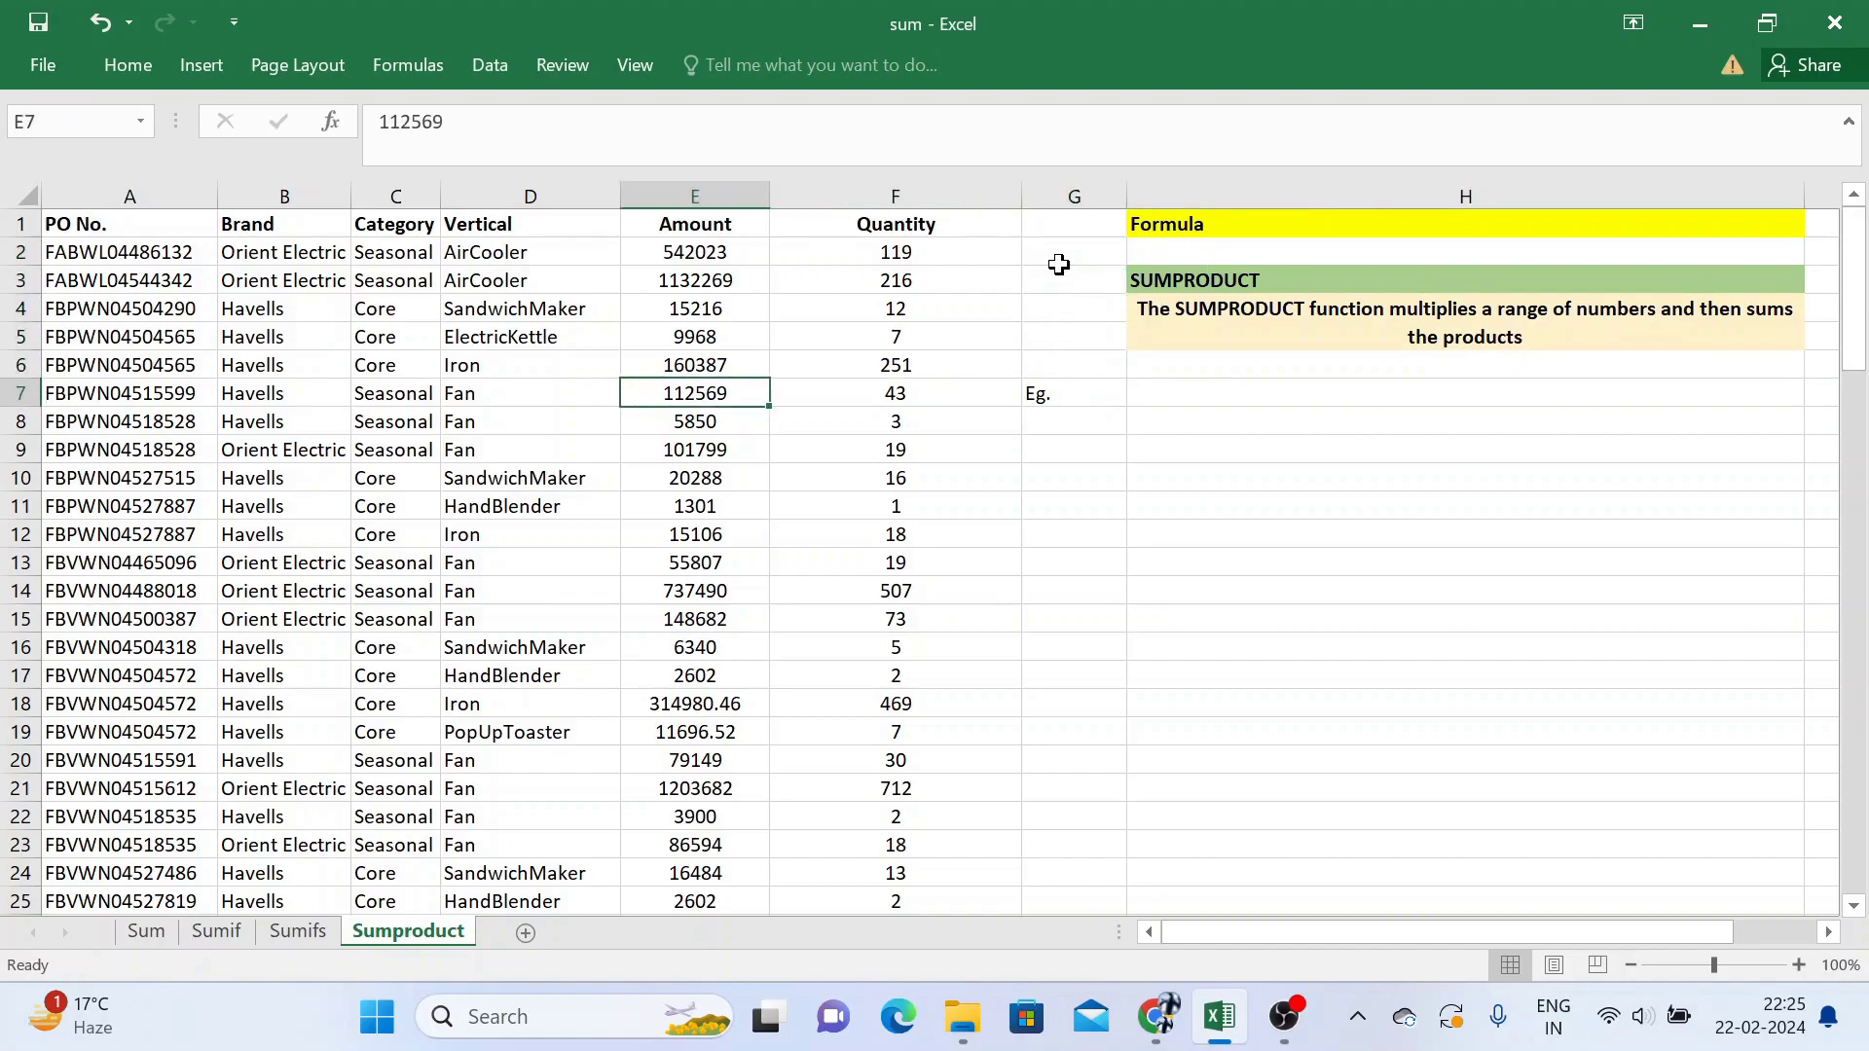
{"action": "key", "text": "shift+Right"}
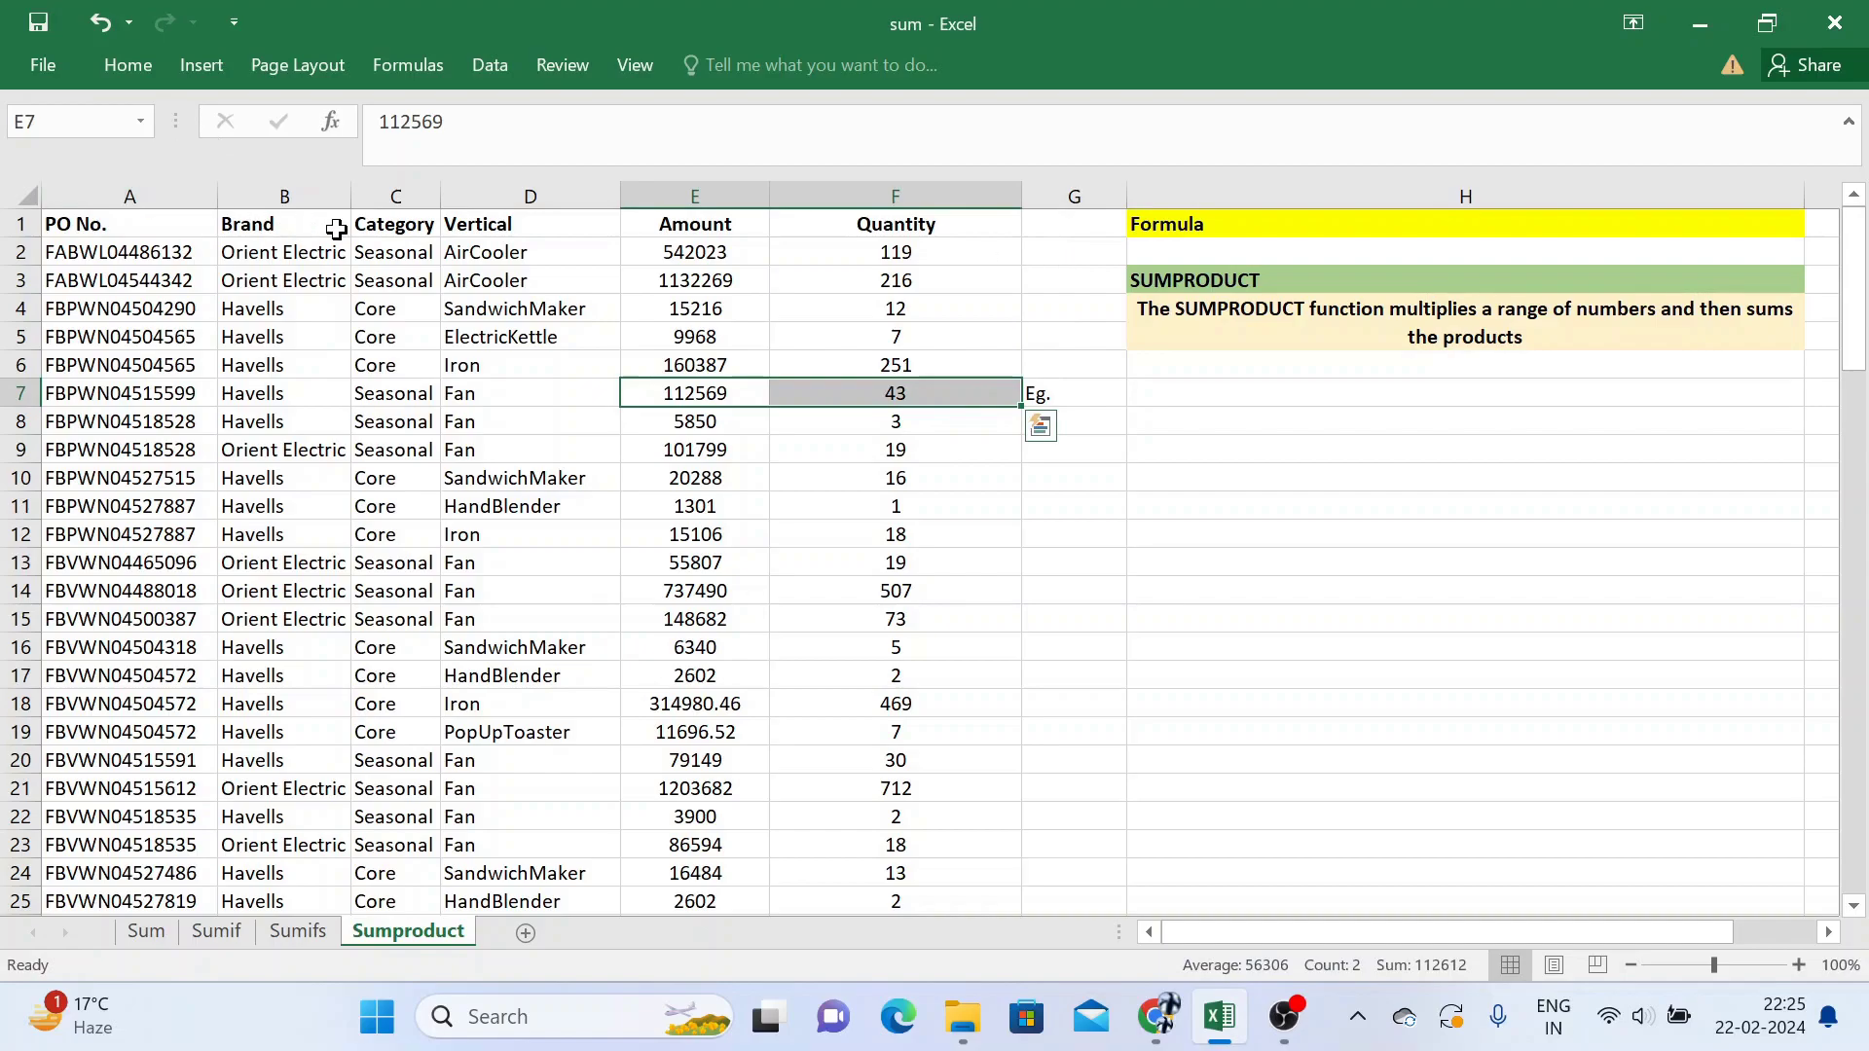
Step: Examine the Amount and Quantity columns and several of their cells in rows 2 to 7 as SUMPRODUCT inputs
{"action": "left_click", "coordinate": [706, 195]}
{"action": "left_click", "coordinate": [779, 200]}
{"action": "left_click", "coordinate": [876, 277]}
{"action": "left_click", "coordinate": [694, 255]}
{"action": "left_click", "coordinate": [891, 306]}
{"action": "left_click", "coordinate": [679, 336]}
{"action": "left_click", "coordinate": [859, 390]}
{"action": "left_click", "coordinate": [706, 395]}
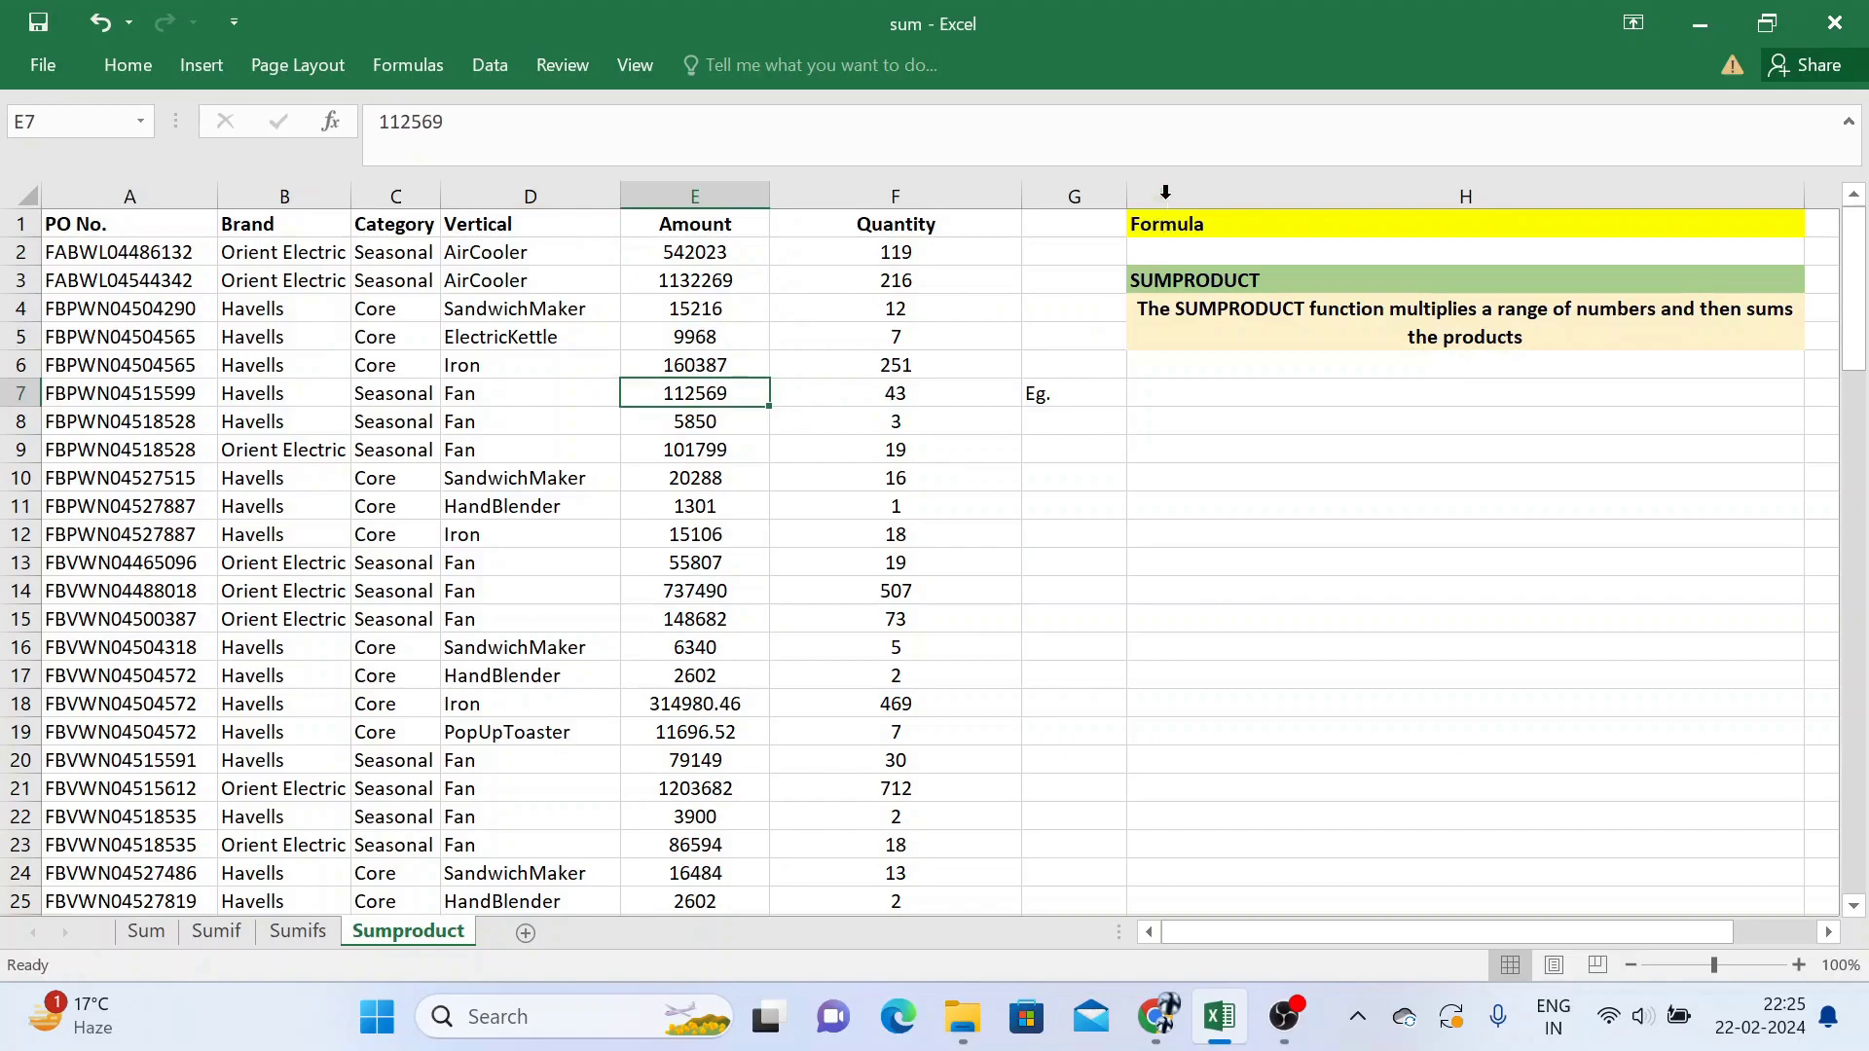
Step: Insert an empty column directly after the Quantity column and select the example cell I7
{"action": "left_click", "coordinate": [1045, 196]}
{"action": "key", "text": "ctrl+shift+equal"}
{"action": "key", "text": "Right"}
{"action": "key", "text": "Down"}
{"action": "key", "text": "Down"}
{"action": "key", "text": "Down"}
{"action": "key", "text": "Down"}
{"action": "key", "text": "Down"}
Step: Start a SUMPRODUCT formula in I7 with the whole Amount column E:E as the first array
{"action": "type", "text": "=sum"}
{"action": "key", "text": "Down"}
{"action": "key", "text": "Down"}
{"action": "key", "text": "Down"}
{"action": "key", "text": "Tab"}
{"action": "key", "text": "Left"}
{"action": "key", "text": "Left"}
{"action": "key", "text": "Left"}
{"action": "key", "text": "Left"}
{"action": "key", "text": "Left"}
{"action": "key", "text": "Right"}
{"action": "key", "text": "ctrl+space"}
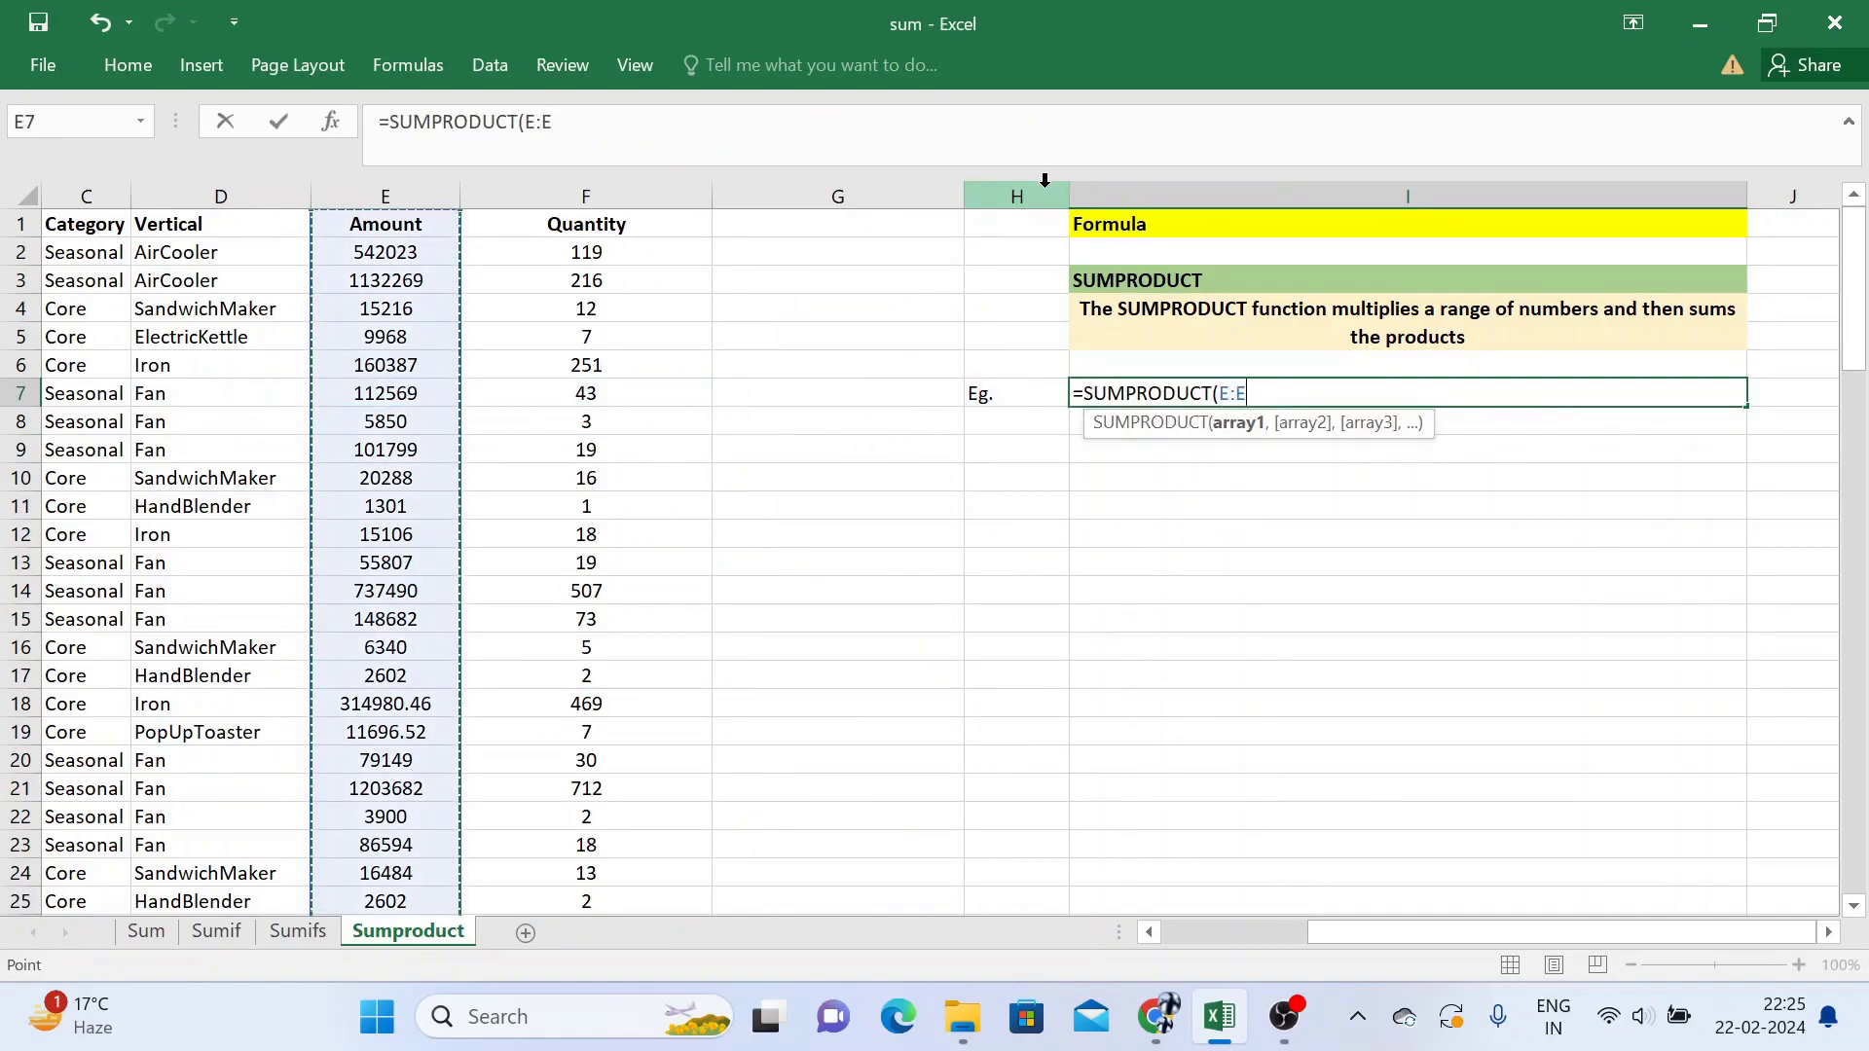
Step: Add the whole Quantity column F:F as the second array and complete the SUMPRODUCT formula in I7
{"action": "type", "text": ","}
{"action": "key", "text": "Right"}
{"action": "key", "text": "Right"}
{"action": "key", "text": "Left"}
{"action": "key", "text": "Left"}
{"action": "key", "text": "Left"}
{"action": "key", "text": "Left"}
{"action": "key", "text": "Left"}
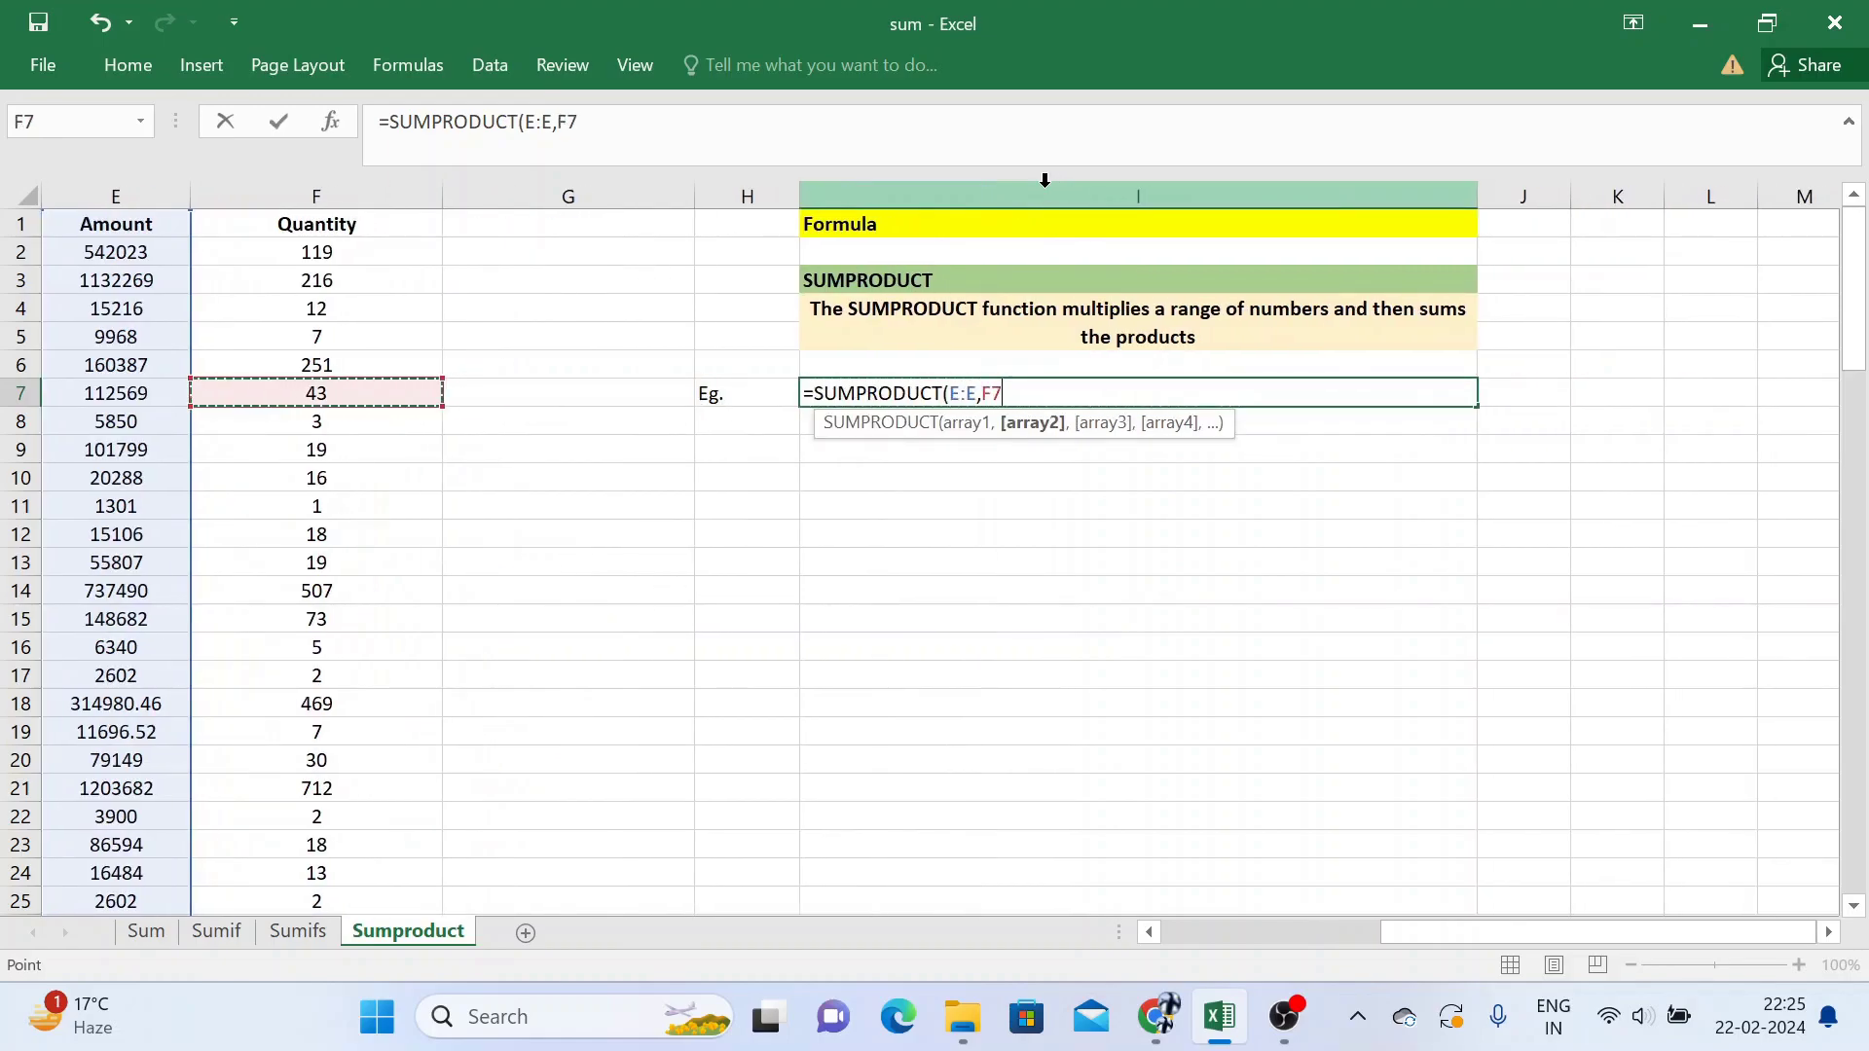
{"action": "key", "text": "ctrl+space"}
{"action": "type", "text": ")"}
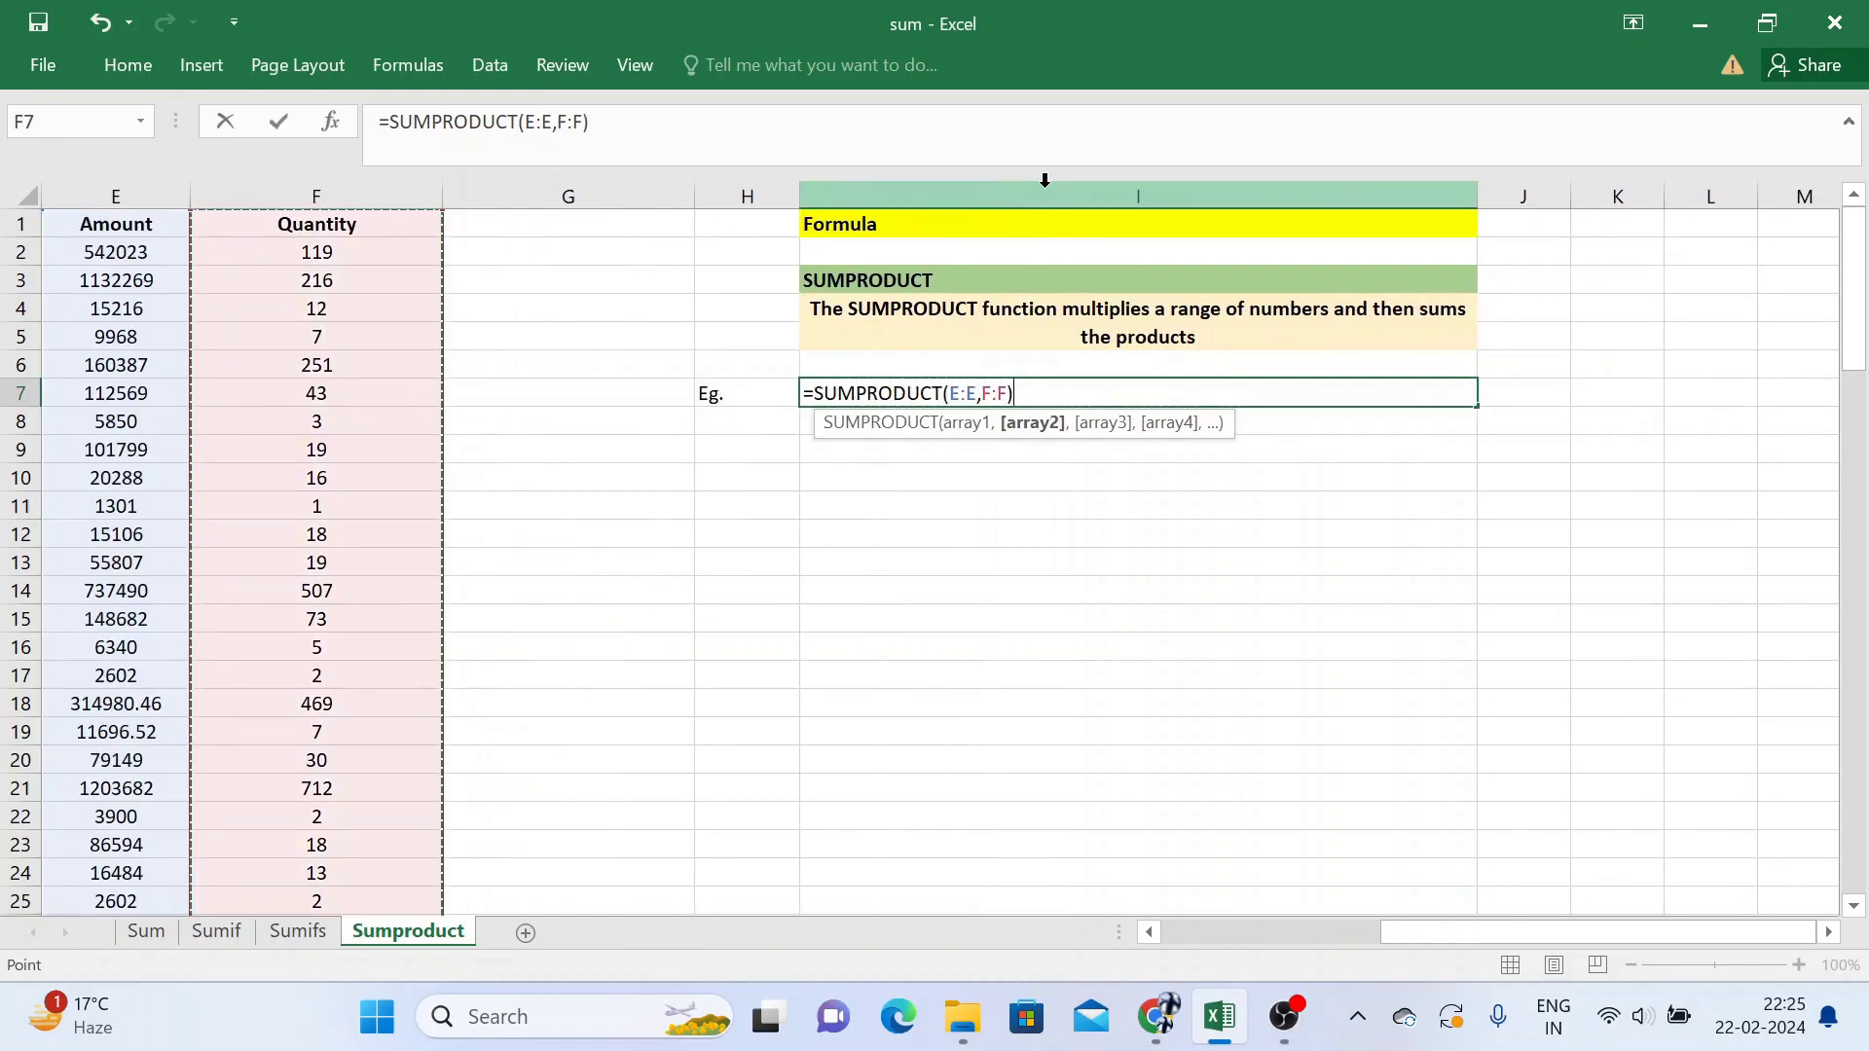
{"action": "key", "text": "Return"}
{"action": "key", "text": "Up"}
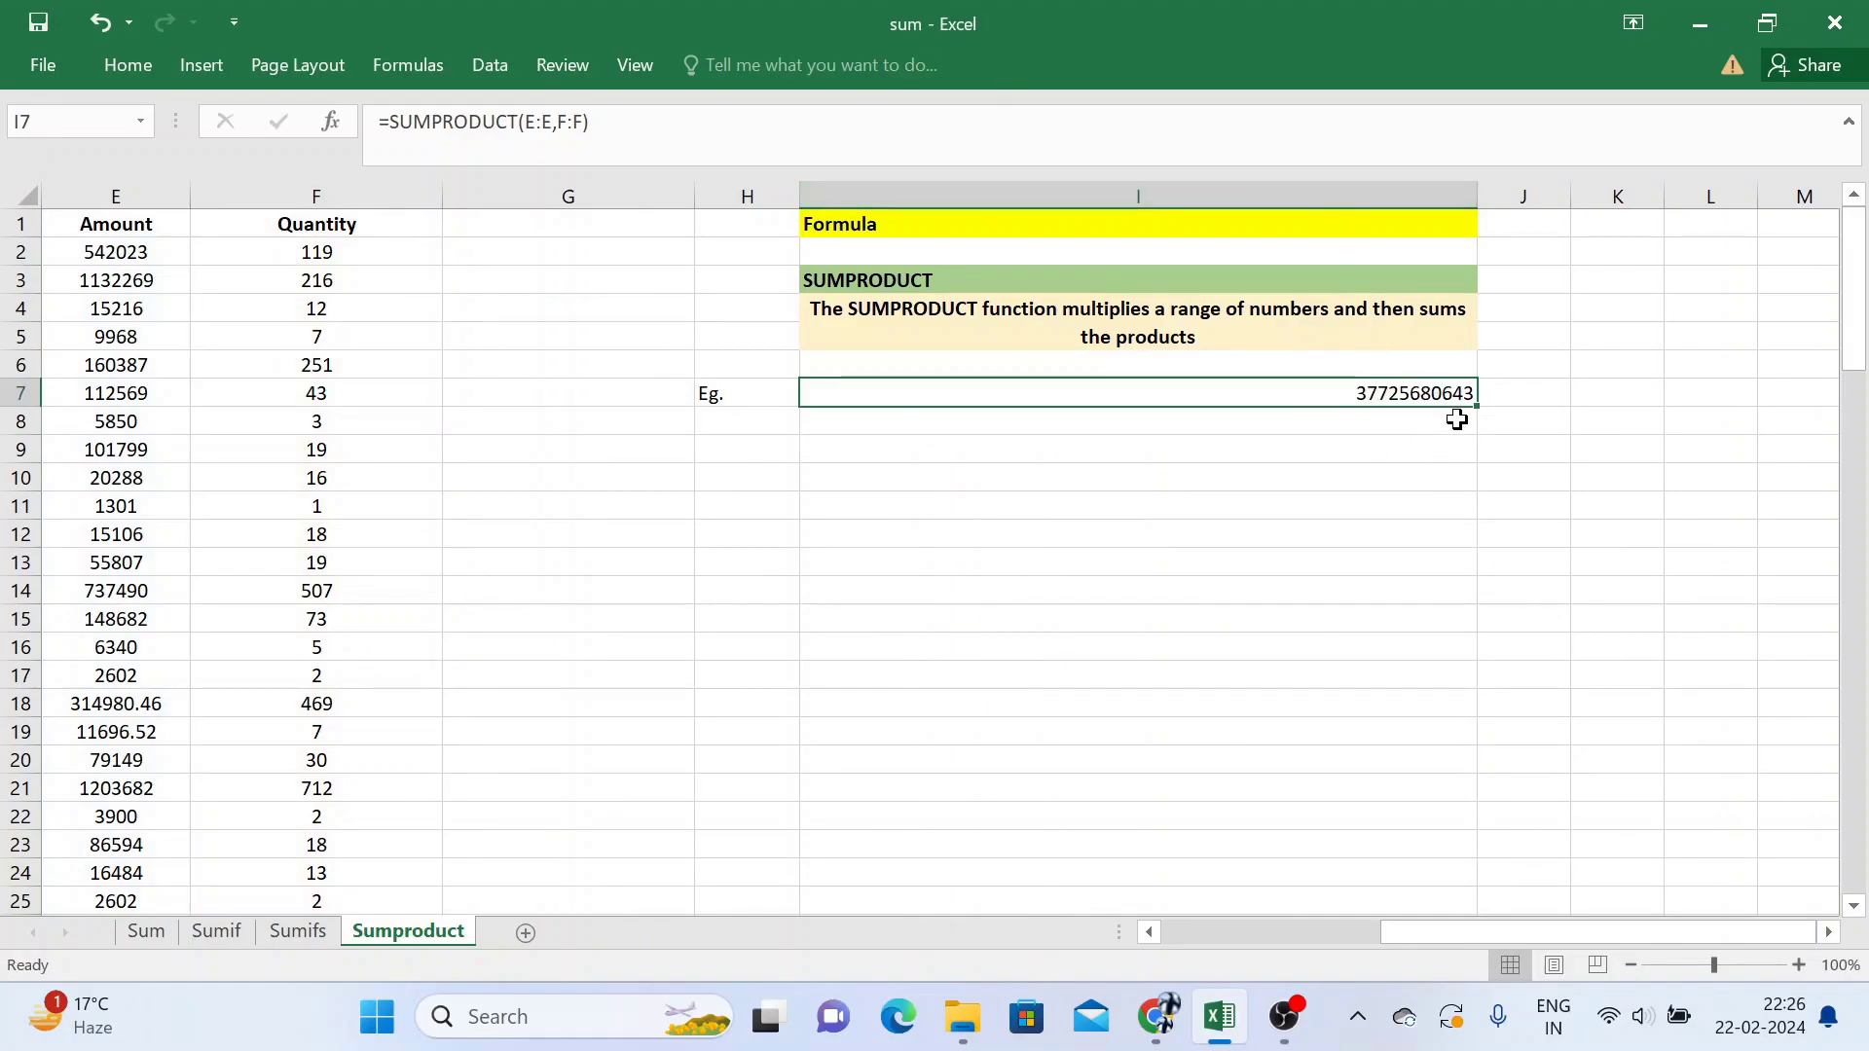
Step: Enter the formula =E2*F2 in G2 to multiply the first row's amount by its quantity
{"action": "left_click", "coordinate": [619, 279]}
{"action": "key", "text": "Up"}
{"action": "key", "text": "Up"}
{"action": "key", "text": "Left"}
{"action": "key", "text": "Left"}
{"action": "key", "text": "Down"}
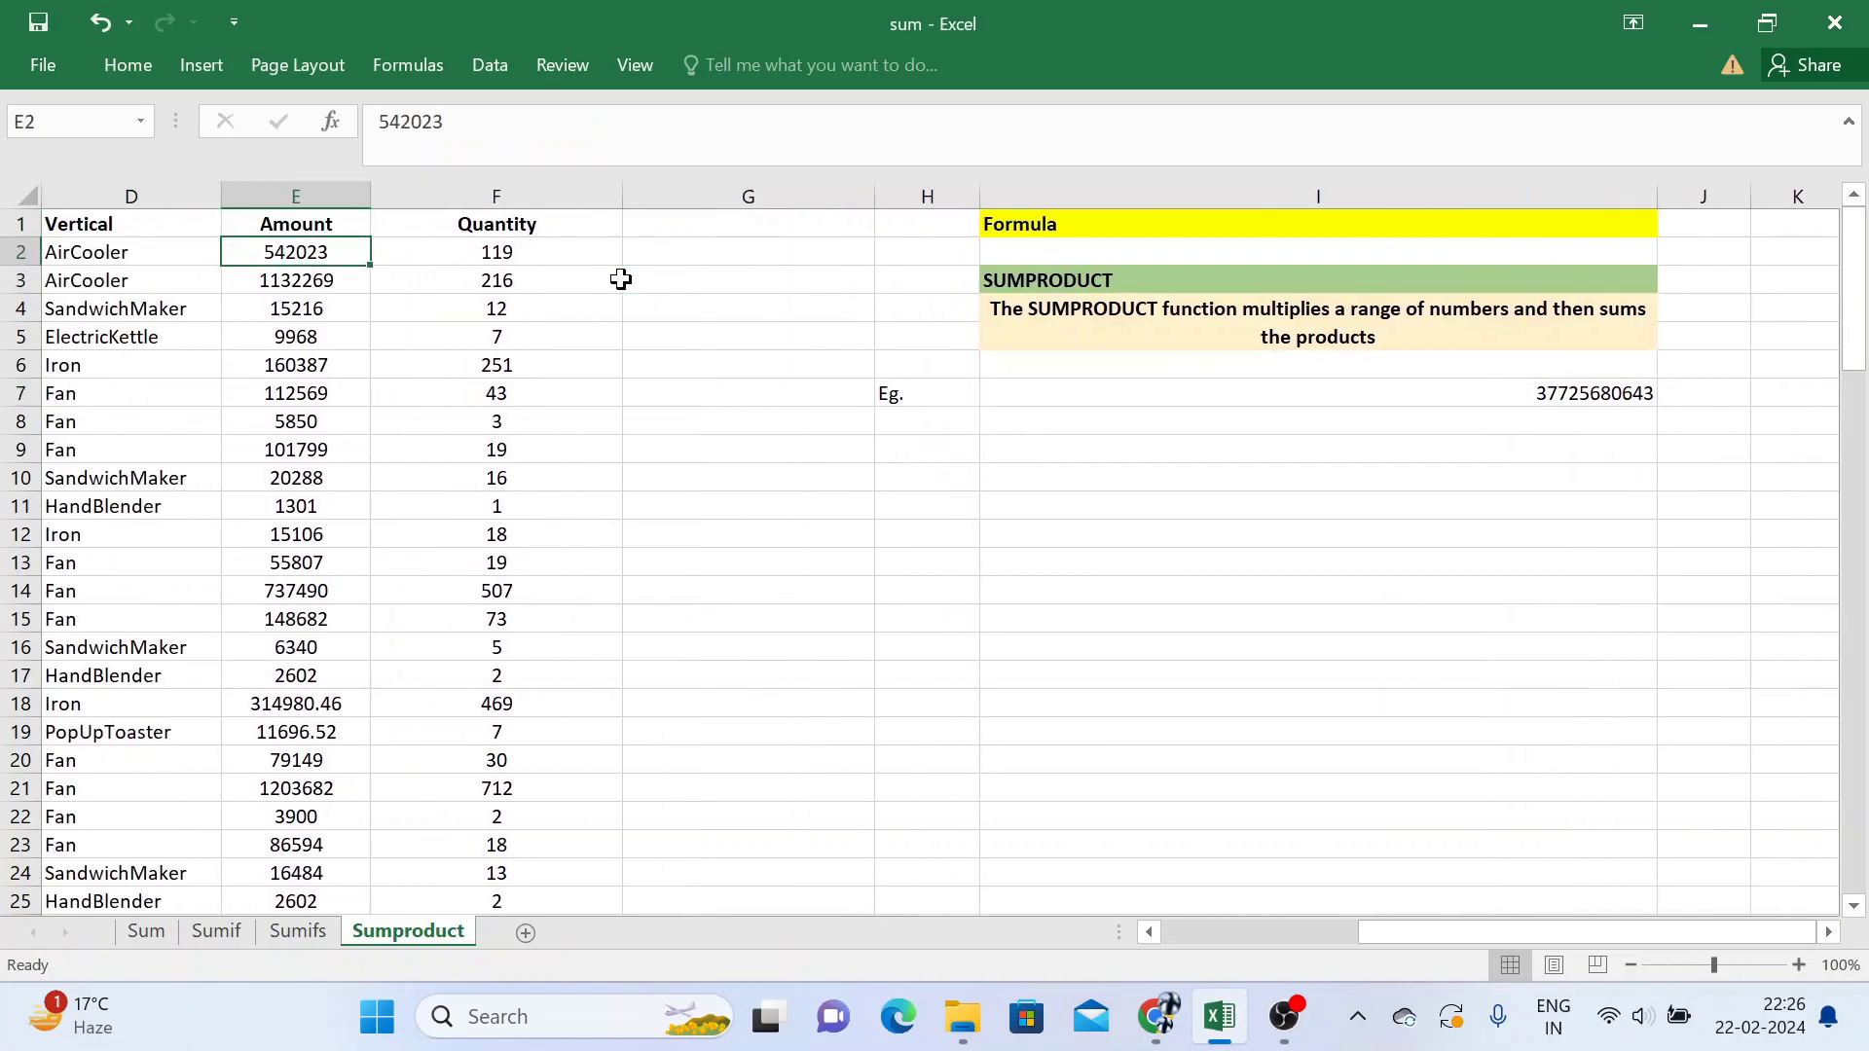
{"action": "key", "text": "Right"}
{"action": "key", "text": "Right"}
{"action": "type", "text": "="}
{"action": "key", "text": "Left"}
{"action": "key", "text": "Left"}
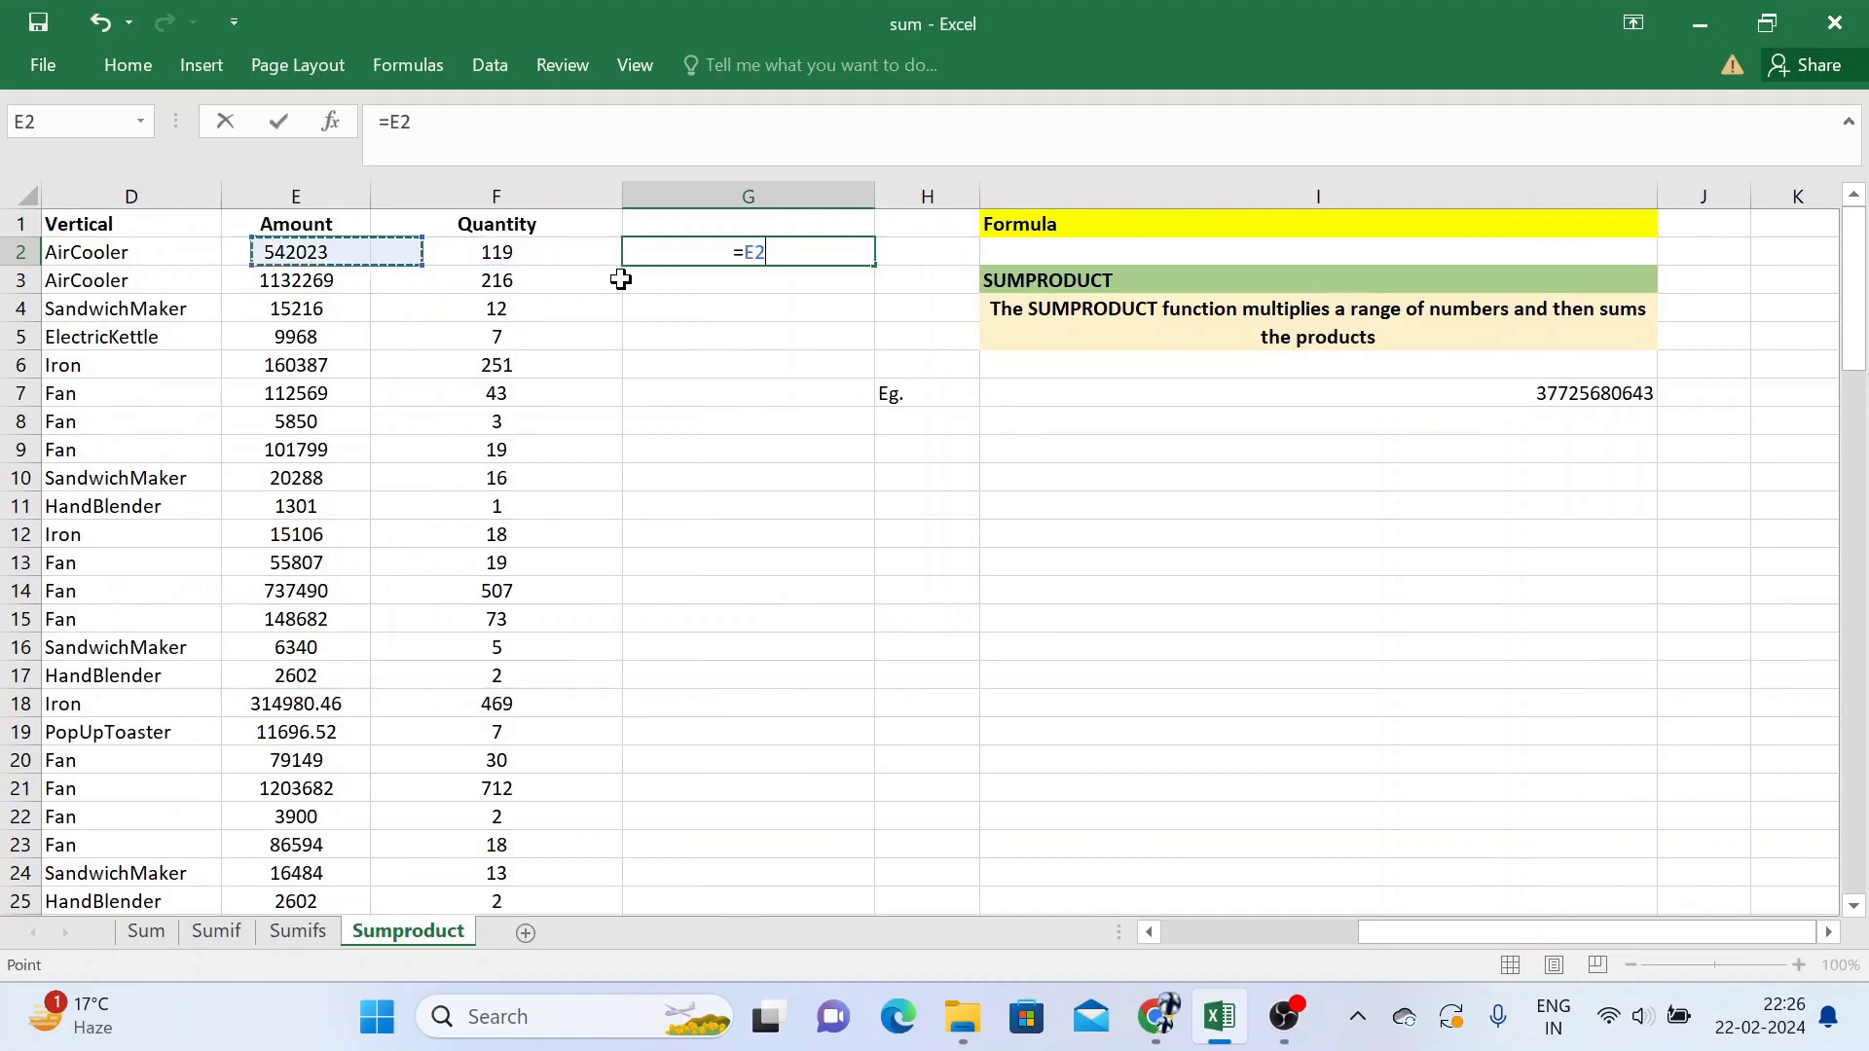
{"action": "type", "text": "*"}
{"action": "key", "text": "Left"}
{"action": "key", "text": "Return"}
{"action": "key", "text": "Up"}
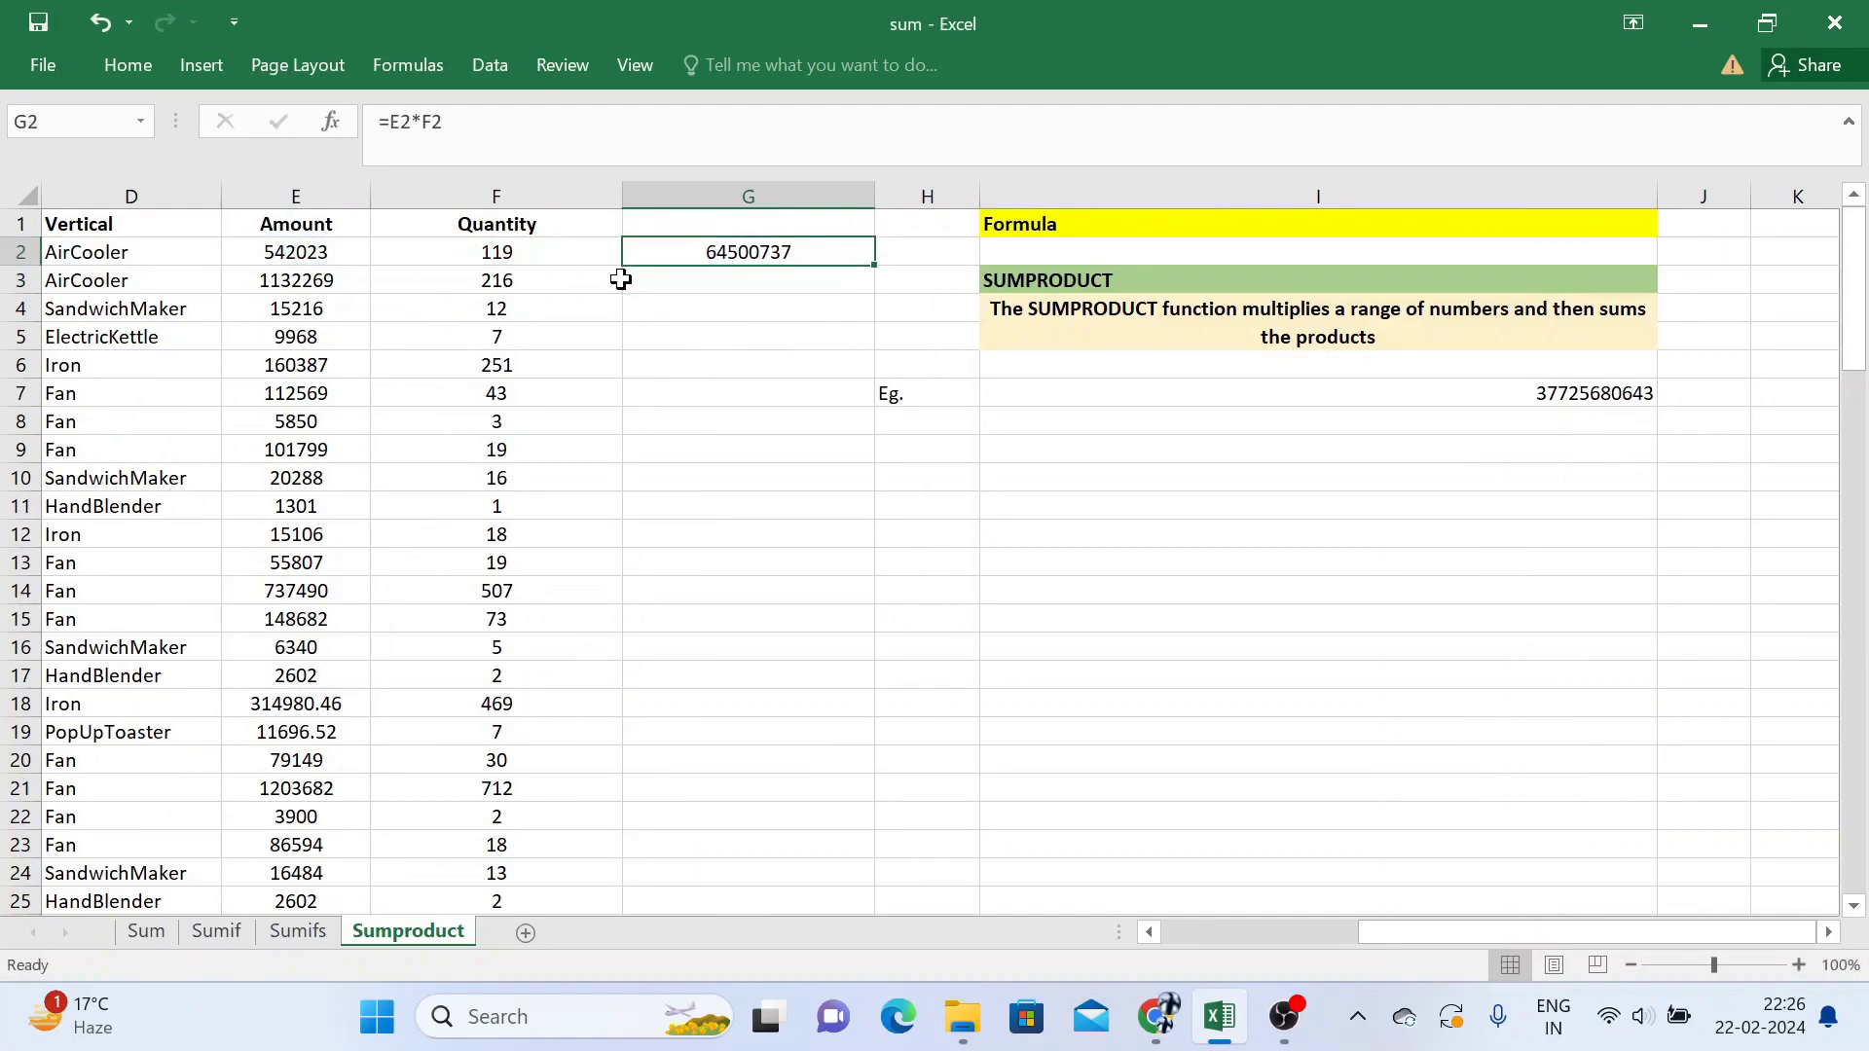
Step: Copy the product formula from G2 down column G to the last data row, 104
{"action": "key", "text": "ctrl+c"}
{"action": "key", "text": "Left"}
{"action": "key", "text": "ctrl+Down"}
{"action": "key", "text": "Right"}
{"action": "key", "text": "ctrl+shift+Up"}
{"action": "key", "text": "ctrl+v"}
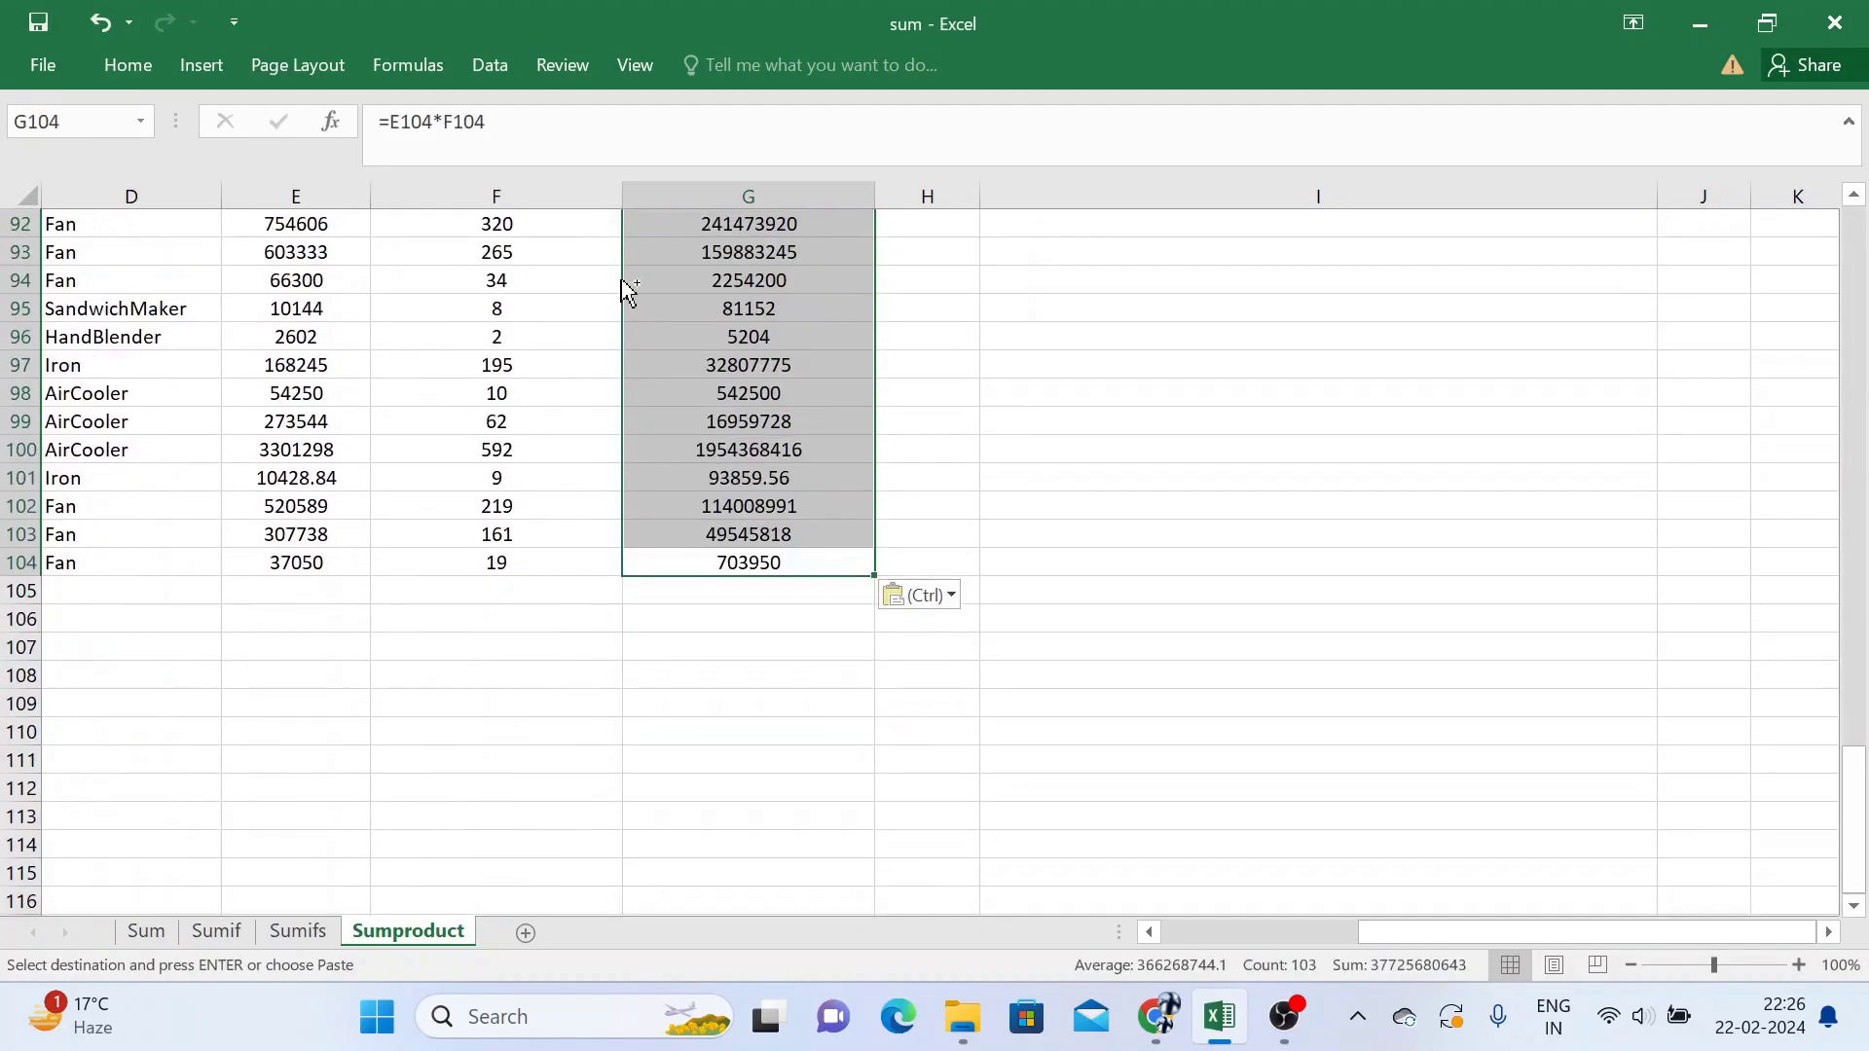
Step: Check the sum of the row products in G2:G104 as a comparison for the SUMPRODUCT result
{"action": "key", "text": "ctrl+Up"}
{"action": "key", "text": "ctrl+Up"}
{"action": "key", "text": "Down"}
{"action": "key", "text": "ctrl+shift+Down"}
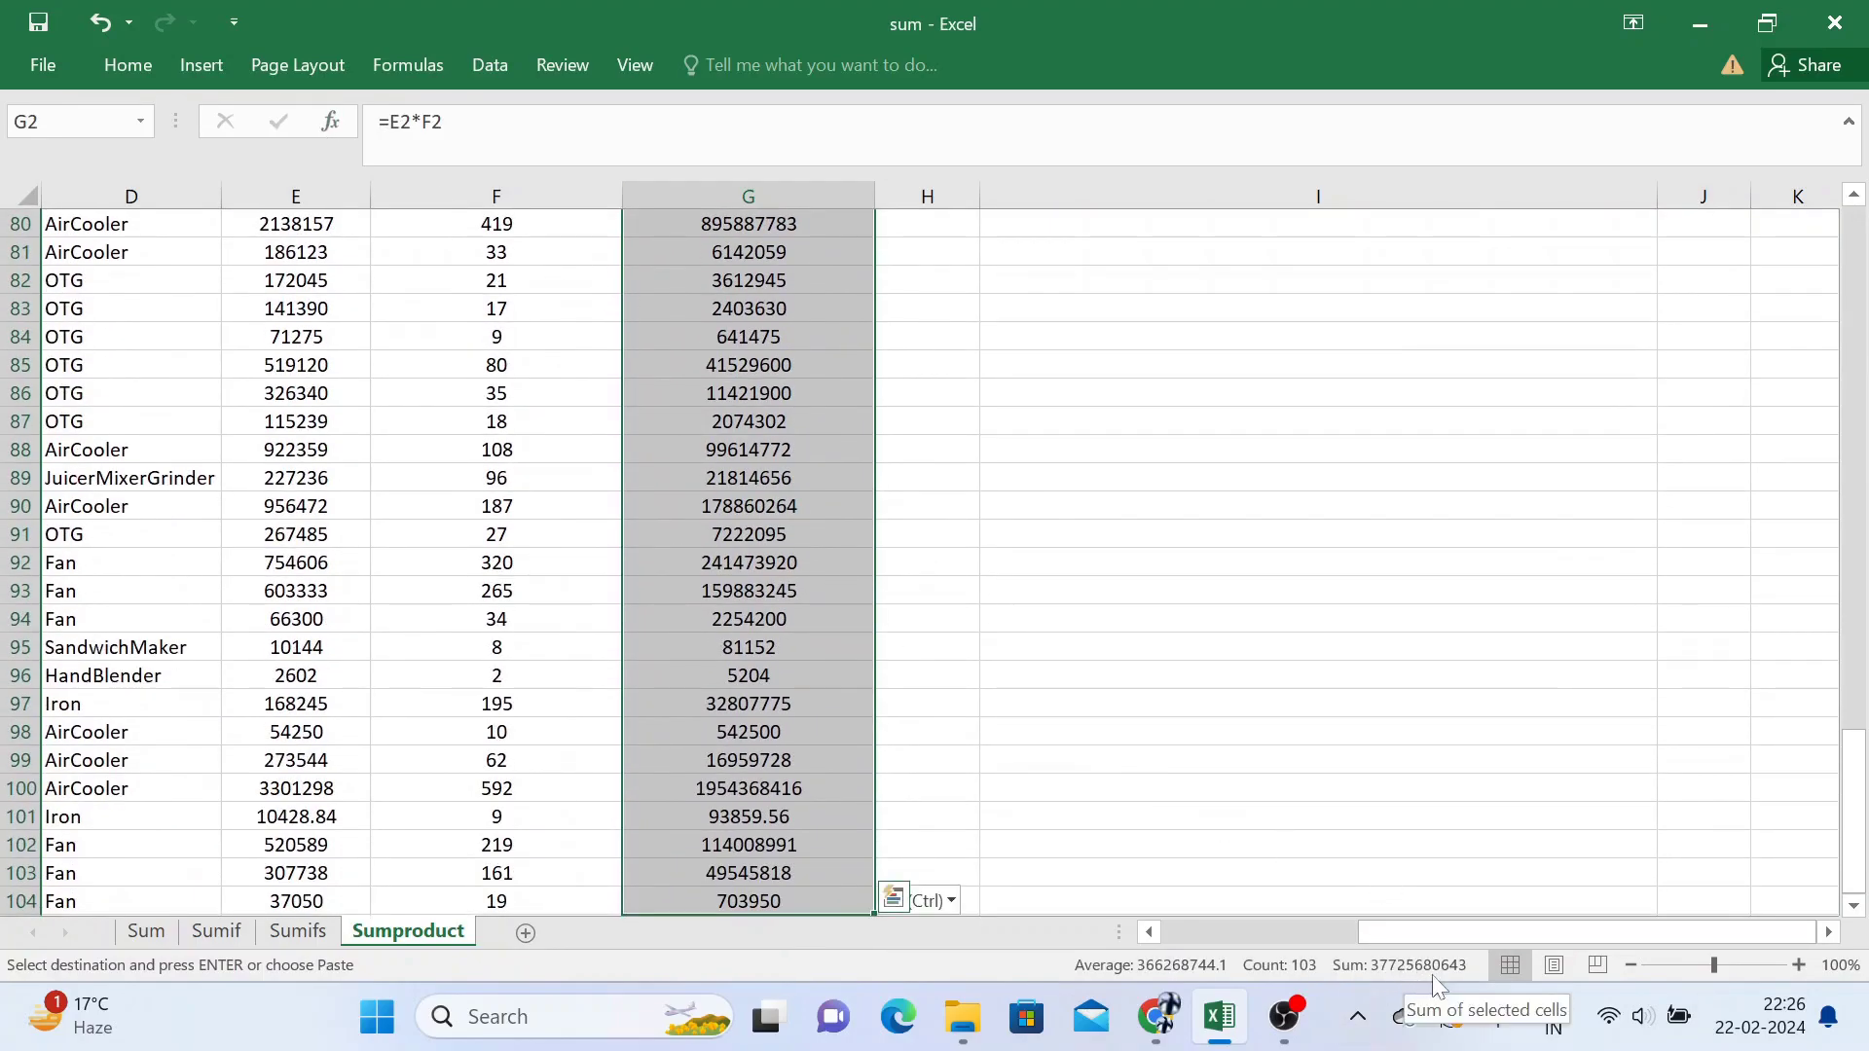
{"action": "left_click", "coordinate": [1152, 647]}
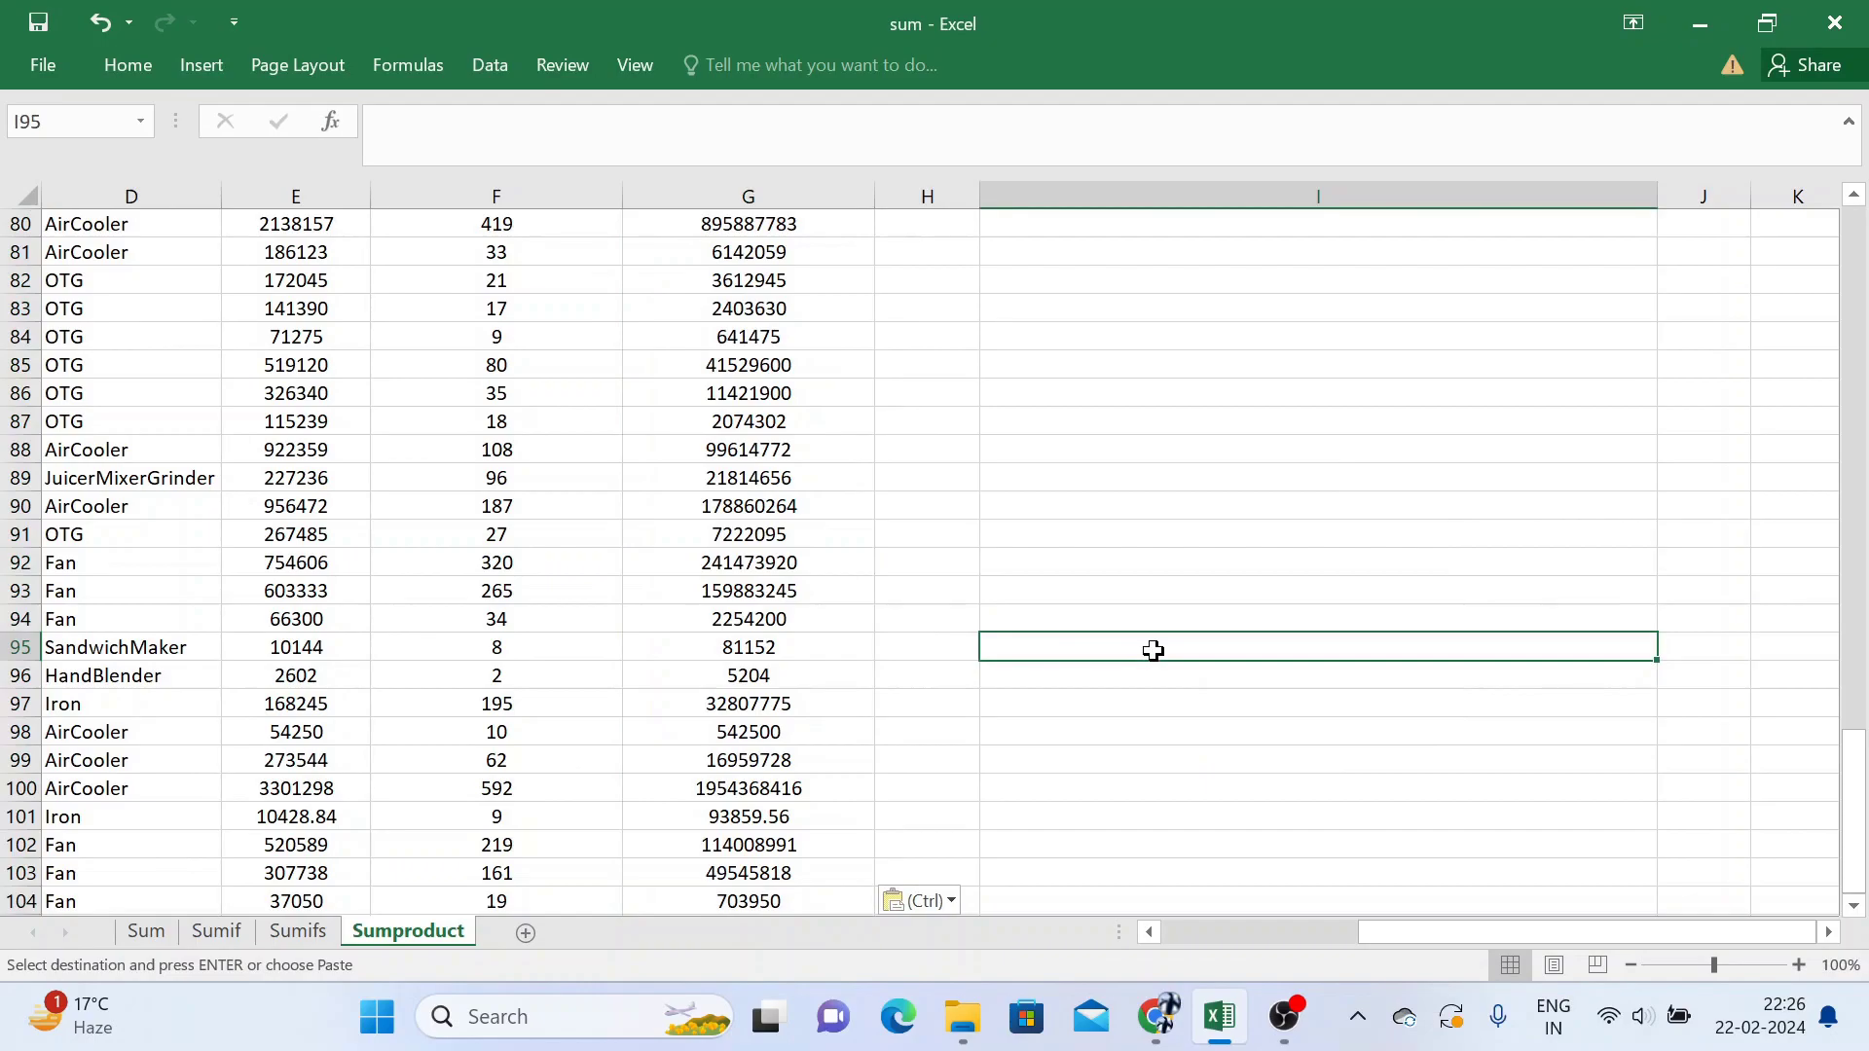
Step: Examine the SUMPRODUCT result in row 7 and the individual row products down to G10
{"action": "key", "text": "ctrl+Up"}
{"action": "key", "text": "ctrl+Up"}
{"action": "key", "text": "Down"}
{"action": "key", "text": "Down"}
{"action": "key", "text": "Left"}
{"action": "key", "text": "Left"}
{"action": "key", "text": "Left"}
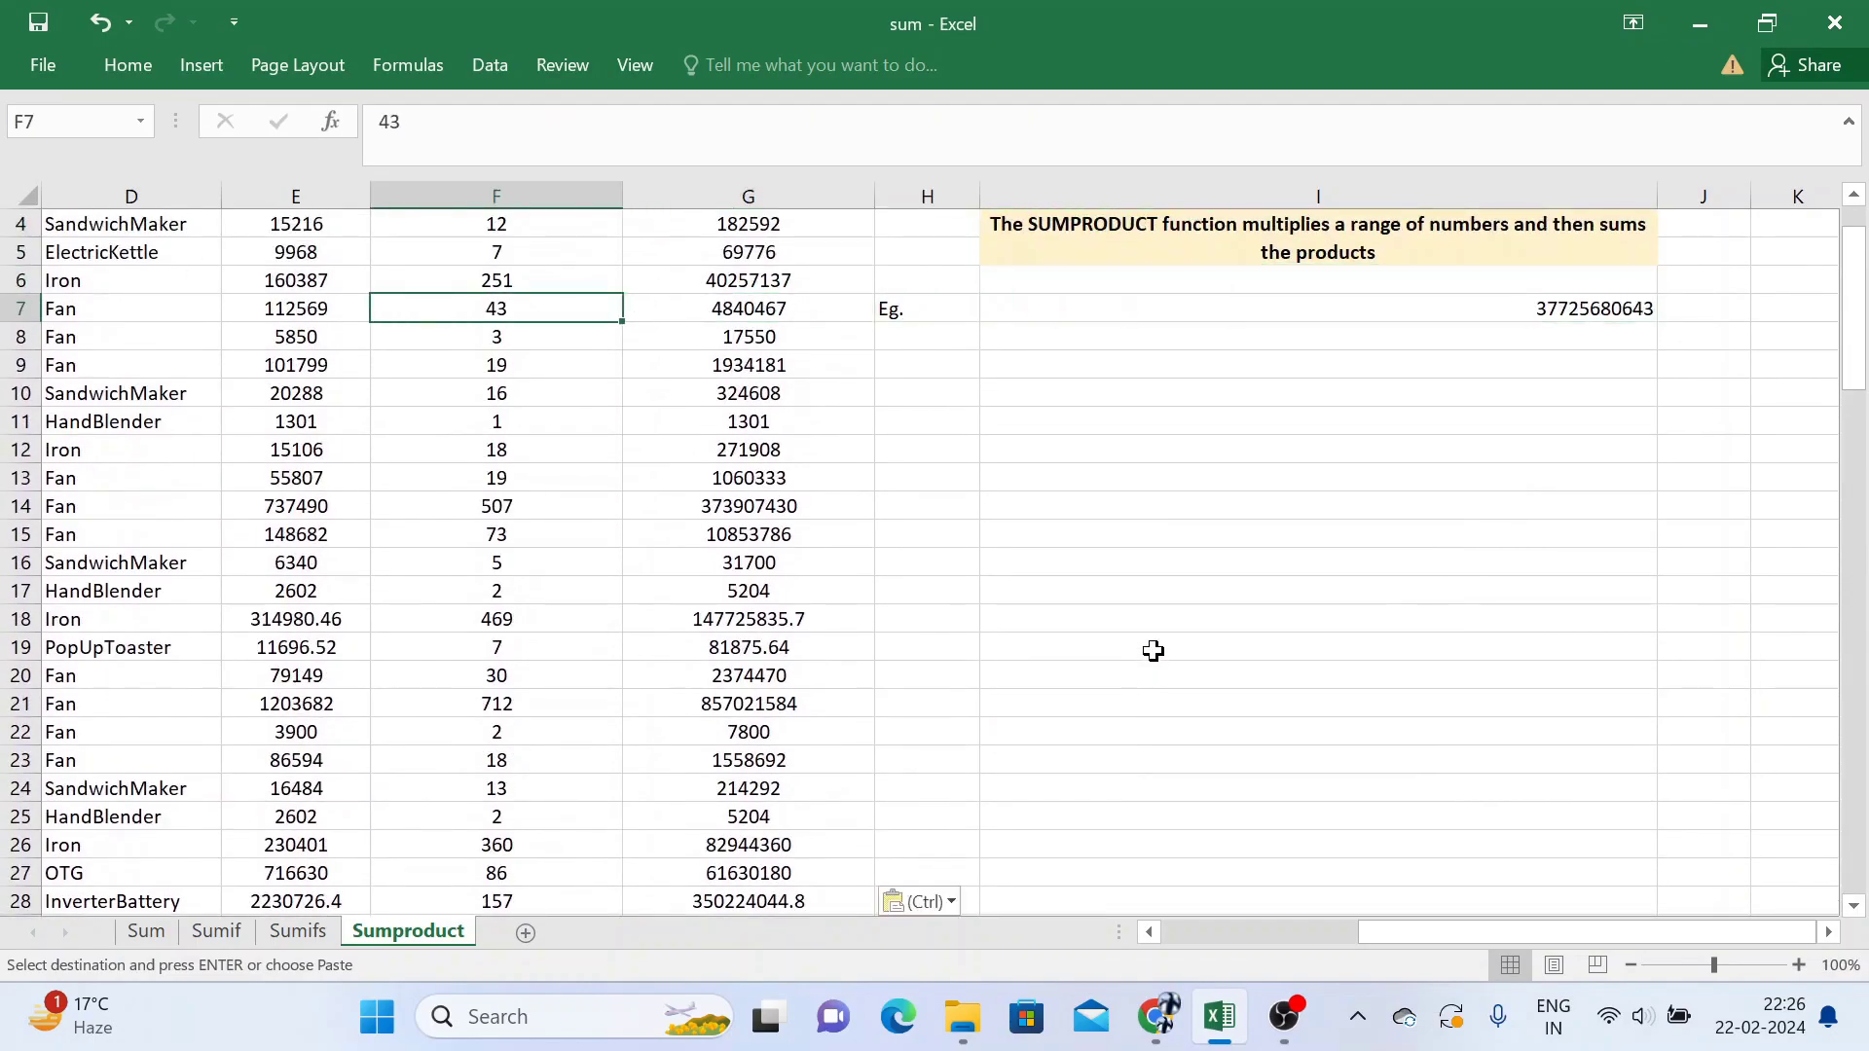
{"action": "key", "text": "Right"}
{"action": "key", "text": "Up"}
{"action": "key", "text": "Down"}
{"action": "key", "text": "Down"}
{"action": "key", "text": "Down"}
{"action": "key", "text": "Down"}
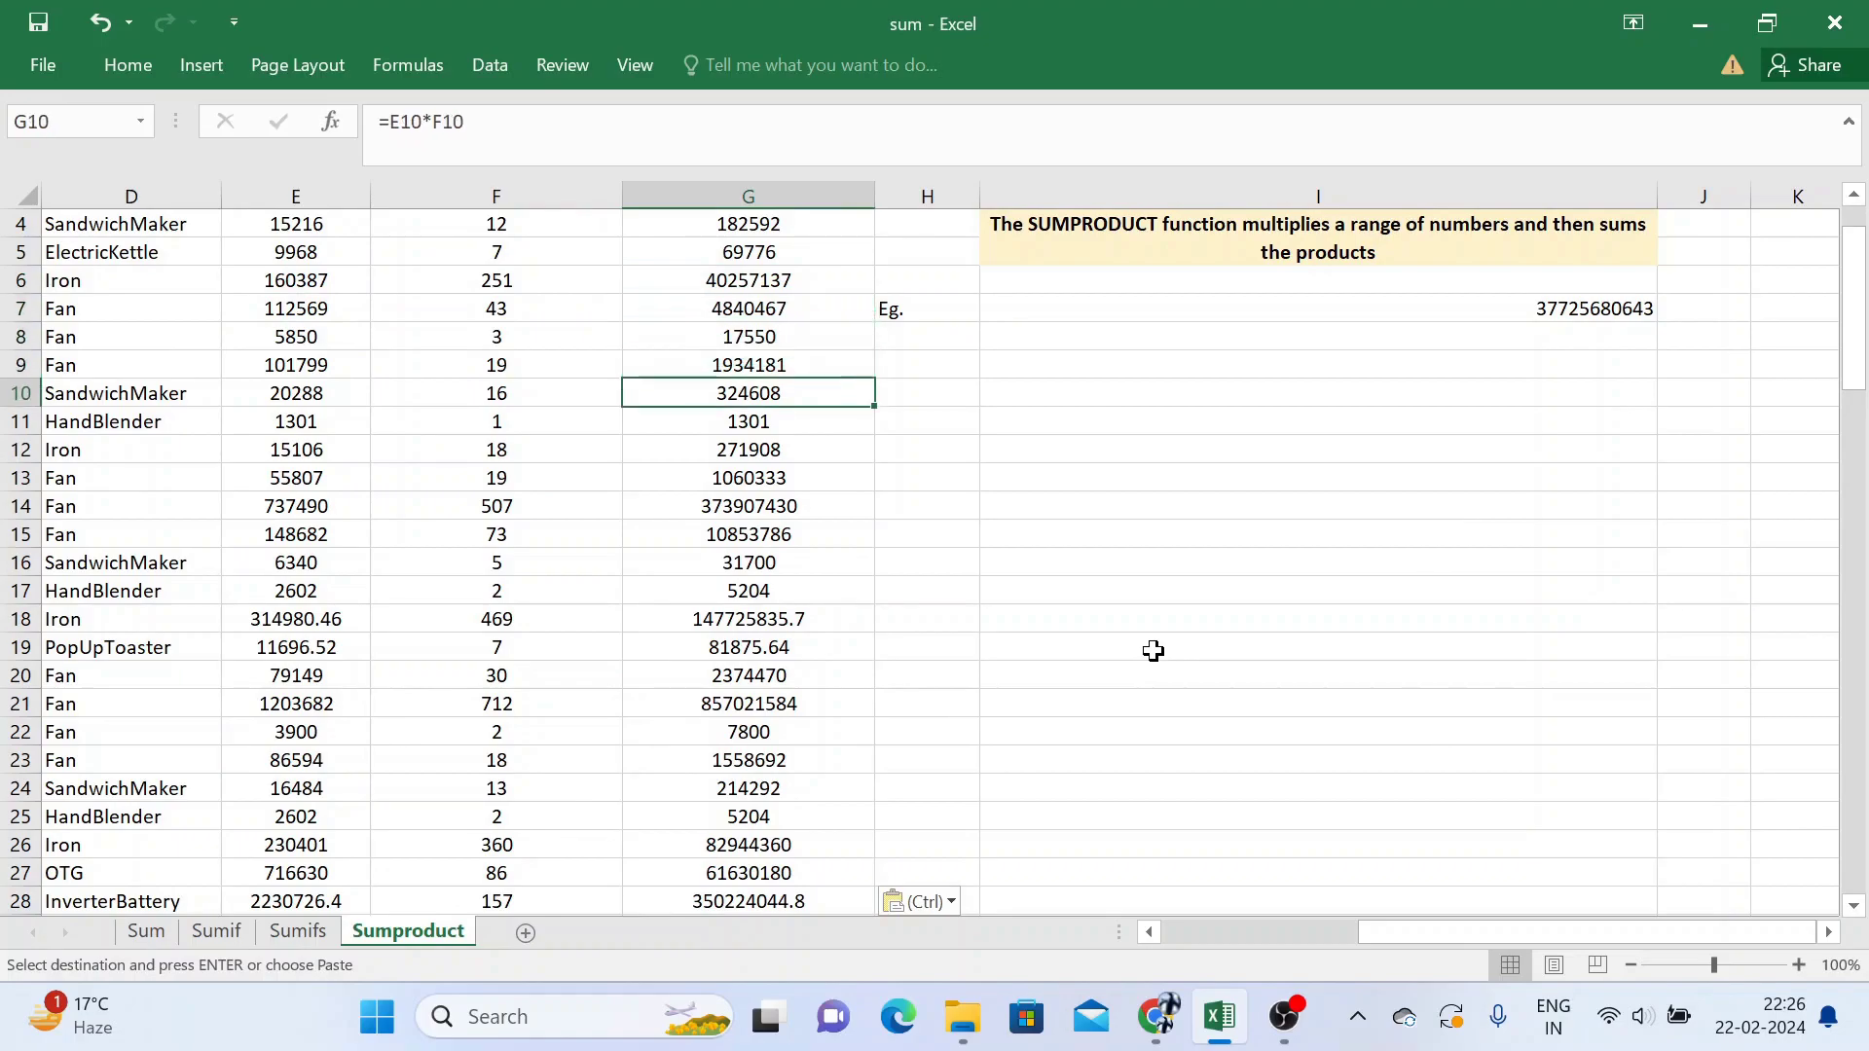
Step: Select all the row products in G2:G104 again and review their sum
{"action": "key", "text": "ctrl+Up"}
{"action": "key", "text": "ctrl+shift+Down"}
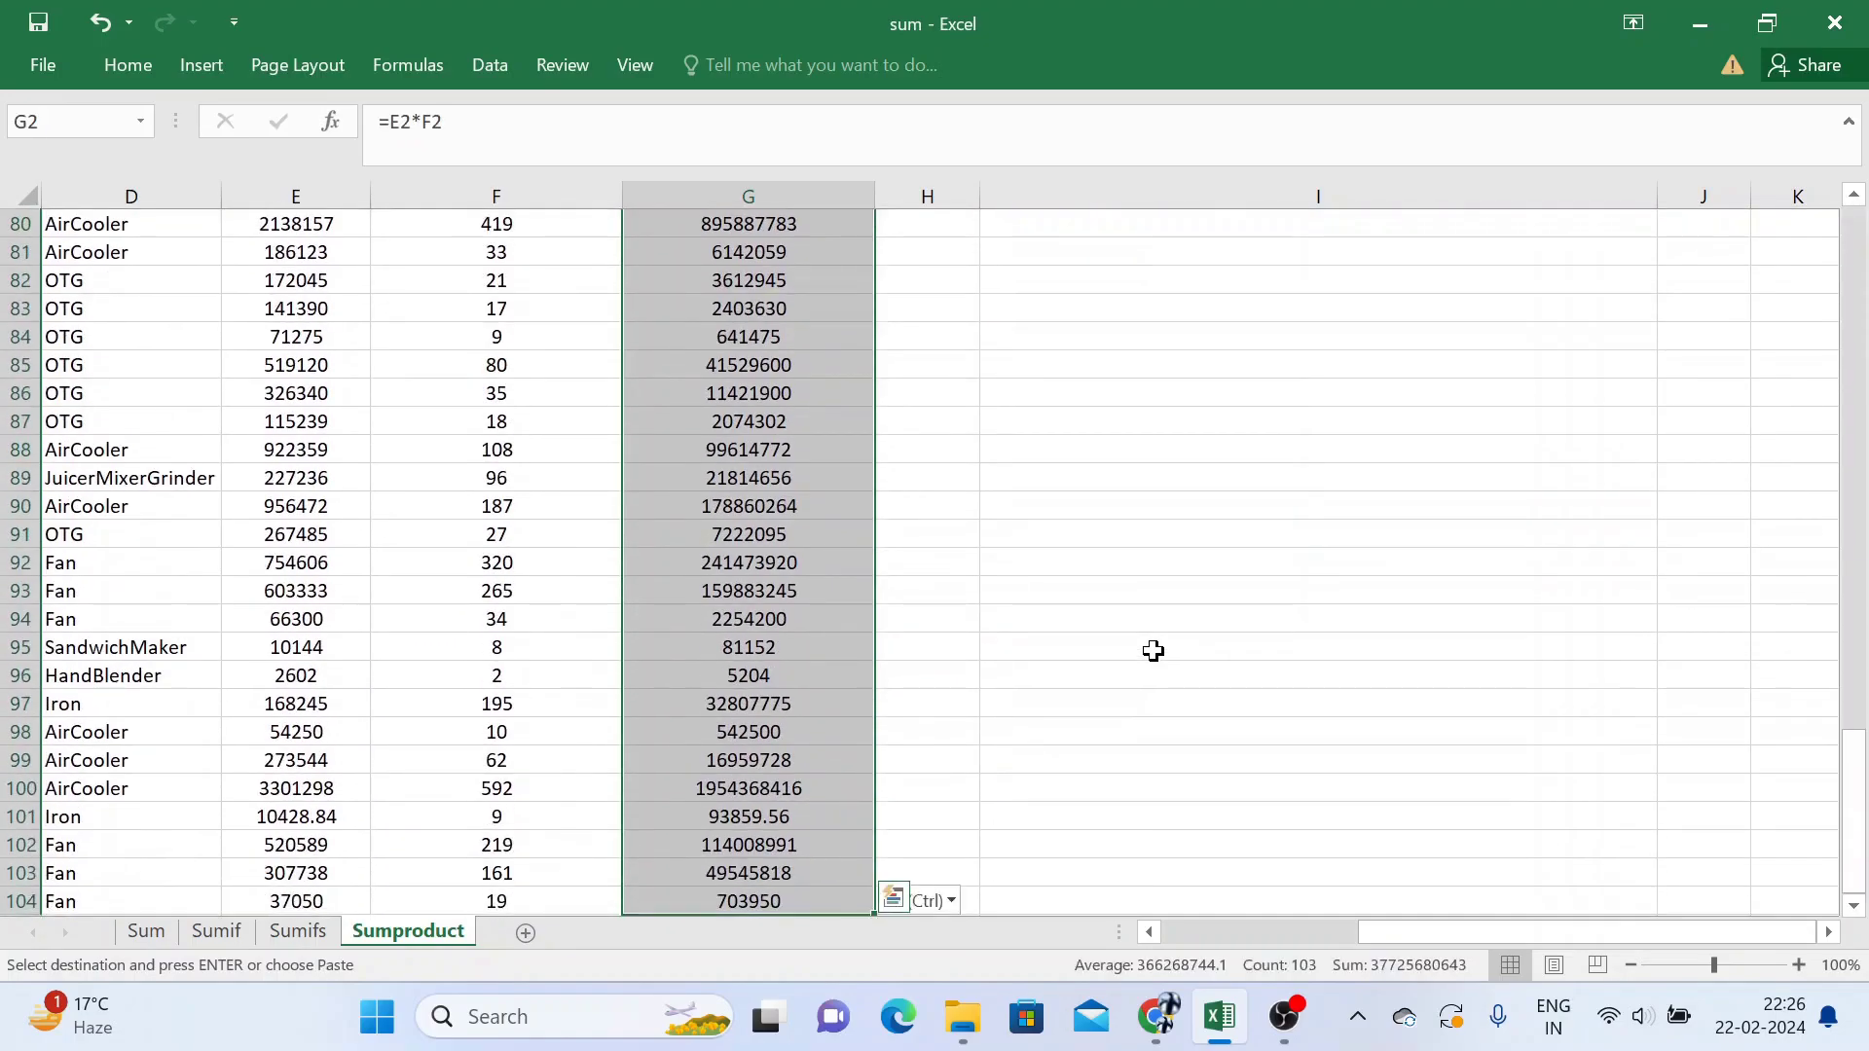
{"action": "key", "text": "ctrl+shift+Up"}
{"action": "key", "text": "Right"}
{"action": "key", "text": "Down"}
{"action": "key", "text": "Down"}
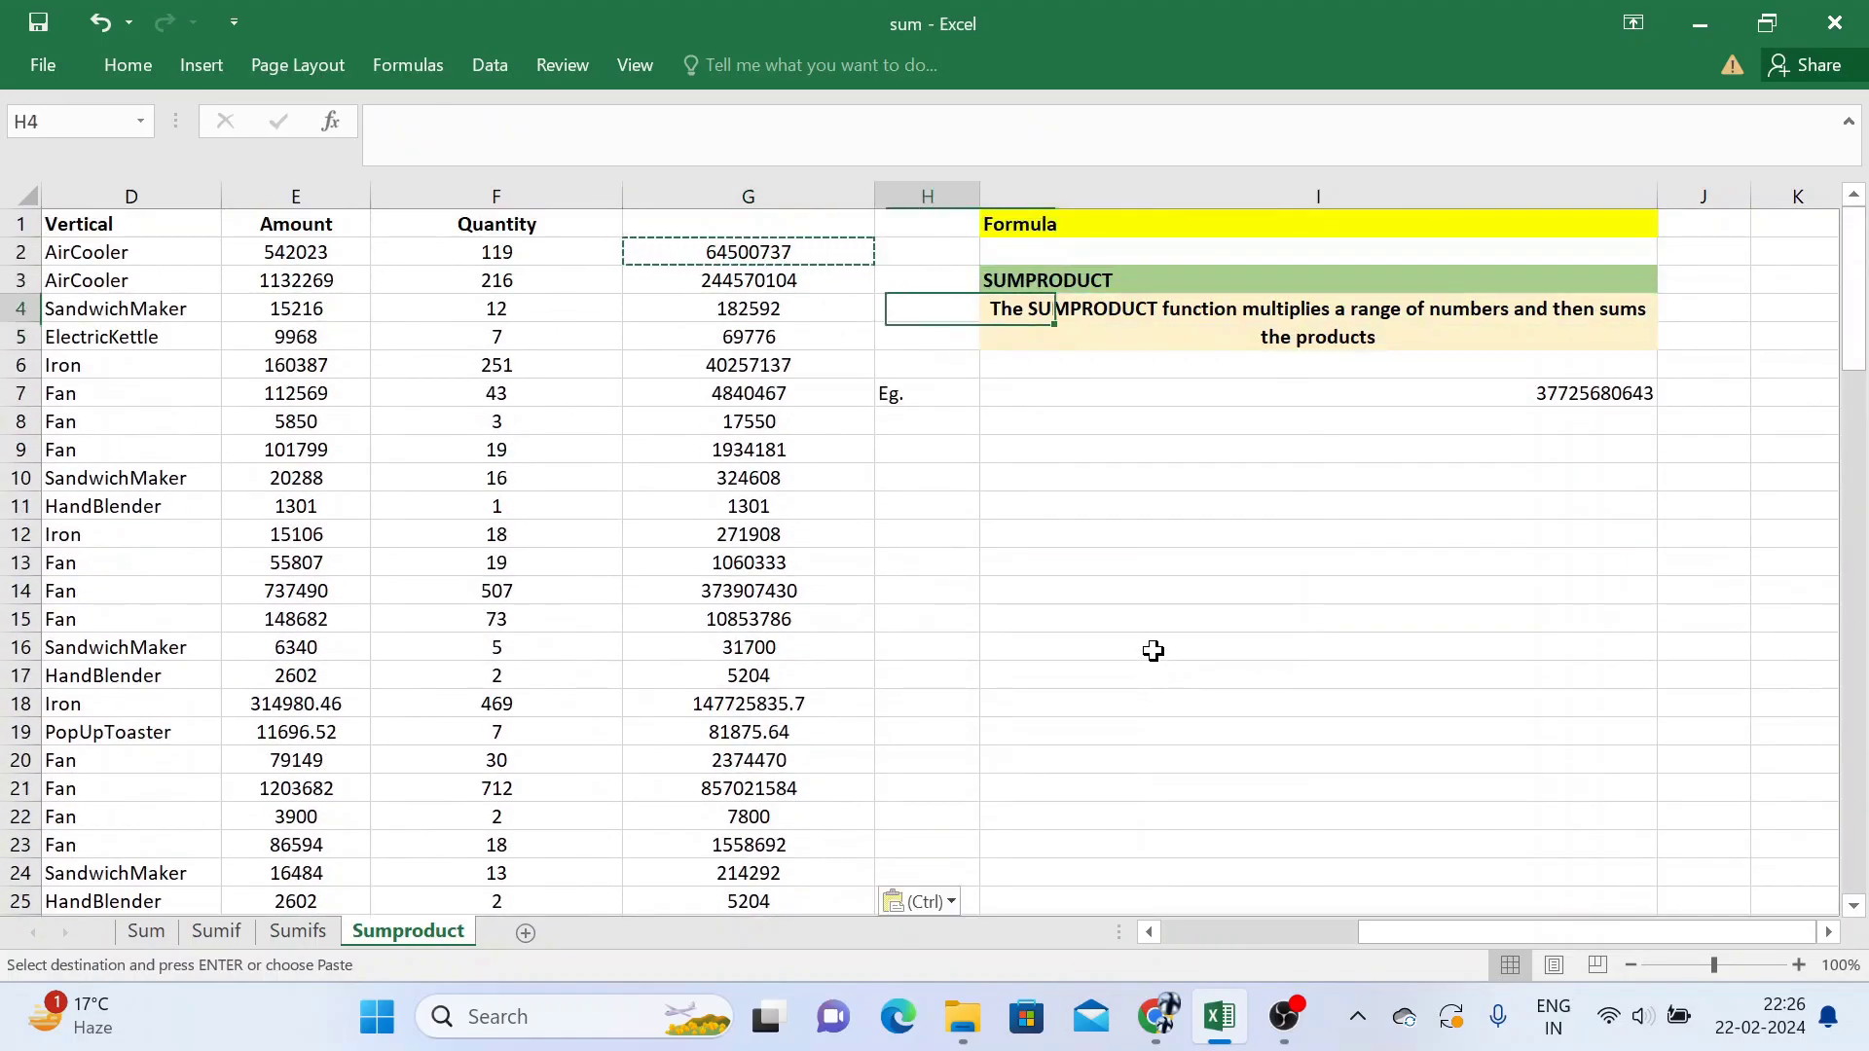
Step: Select the first three amounts and quantities in E2:F4 to examine them as a limited range
{"action": "key", "text": "Left"}
{"action": "key", "text": "Left"}
{"action": "key", "text": "Left"}
{"action": "key", "text": "Up"}
{"action": "key", "text": "Up"}
{"action": "key", "text": "shift+Down"}
{"action": "key", "text": "shift+Down"}
{"action": "key", "text": "shift+Right"}
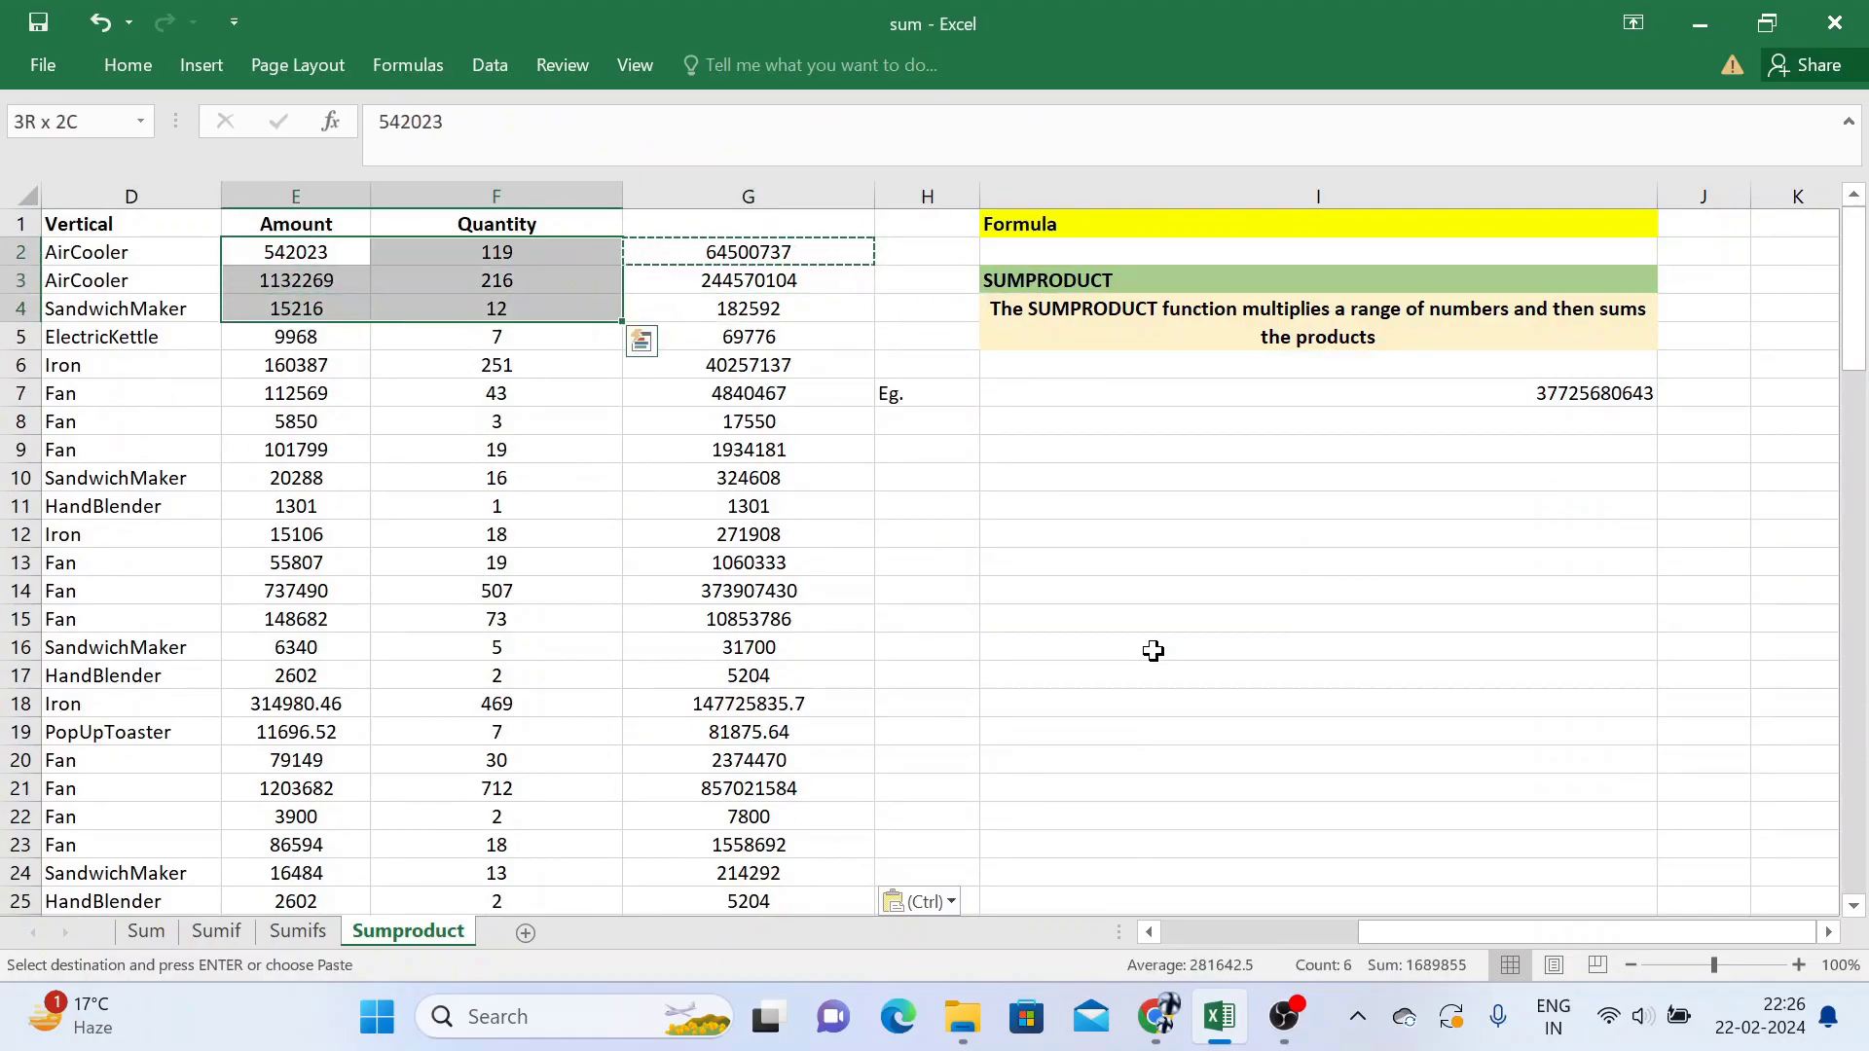
Step: Limit the first array of the SUMPRODUCT formula in I7 to E1:E5
{"action": "key", "text": "Right"}
{"action": "key", "text": "Right"}
{"action": "key", "text": "Right"}
{"action": "key", "text": "Down"}
{"action": "key", "text": "Down"}
{"action": "key", "text": "Down"}
{"action": "key", "text": "Down"}
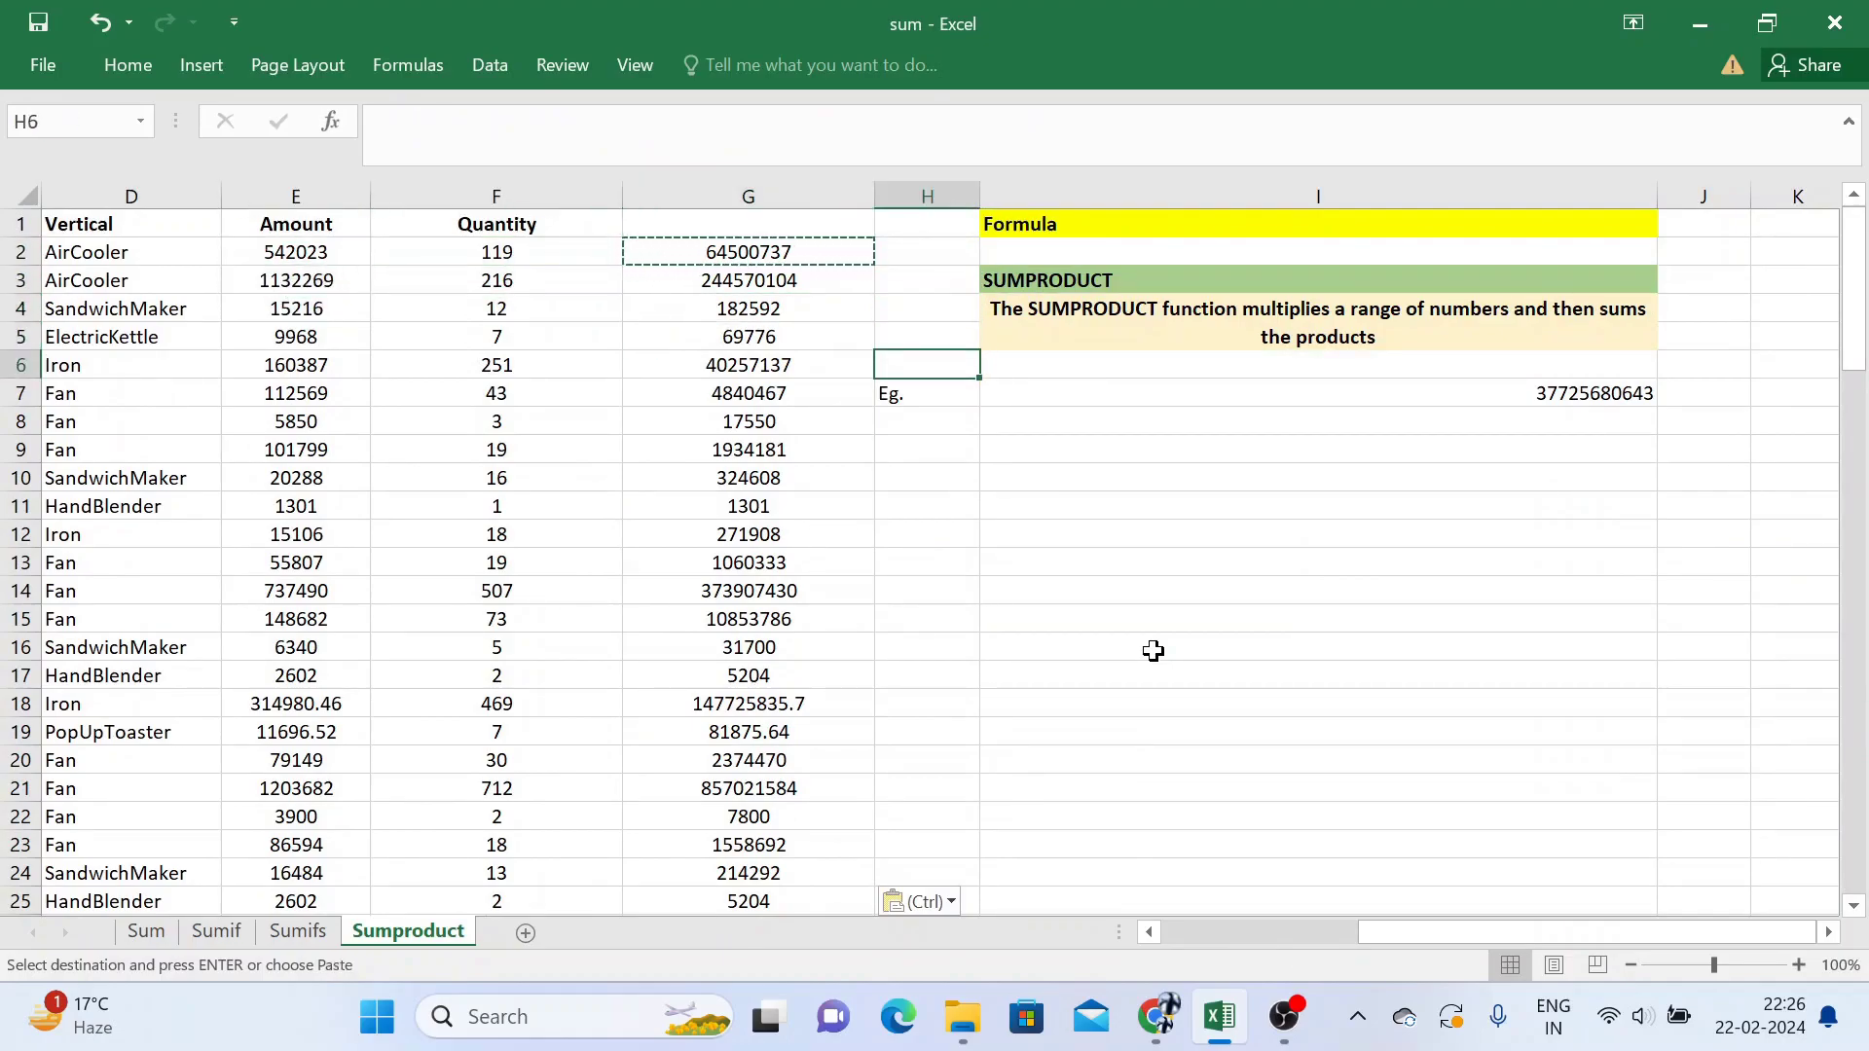
{"action": "key", "text": "Right"}
{"action": "key", "text": "Down"}
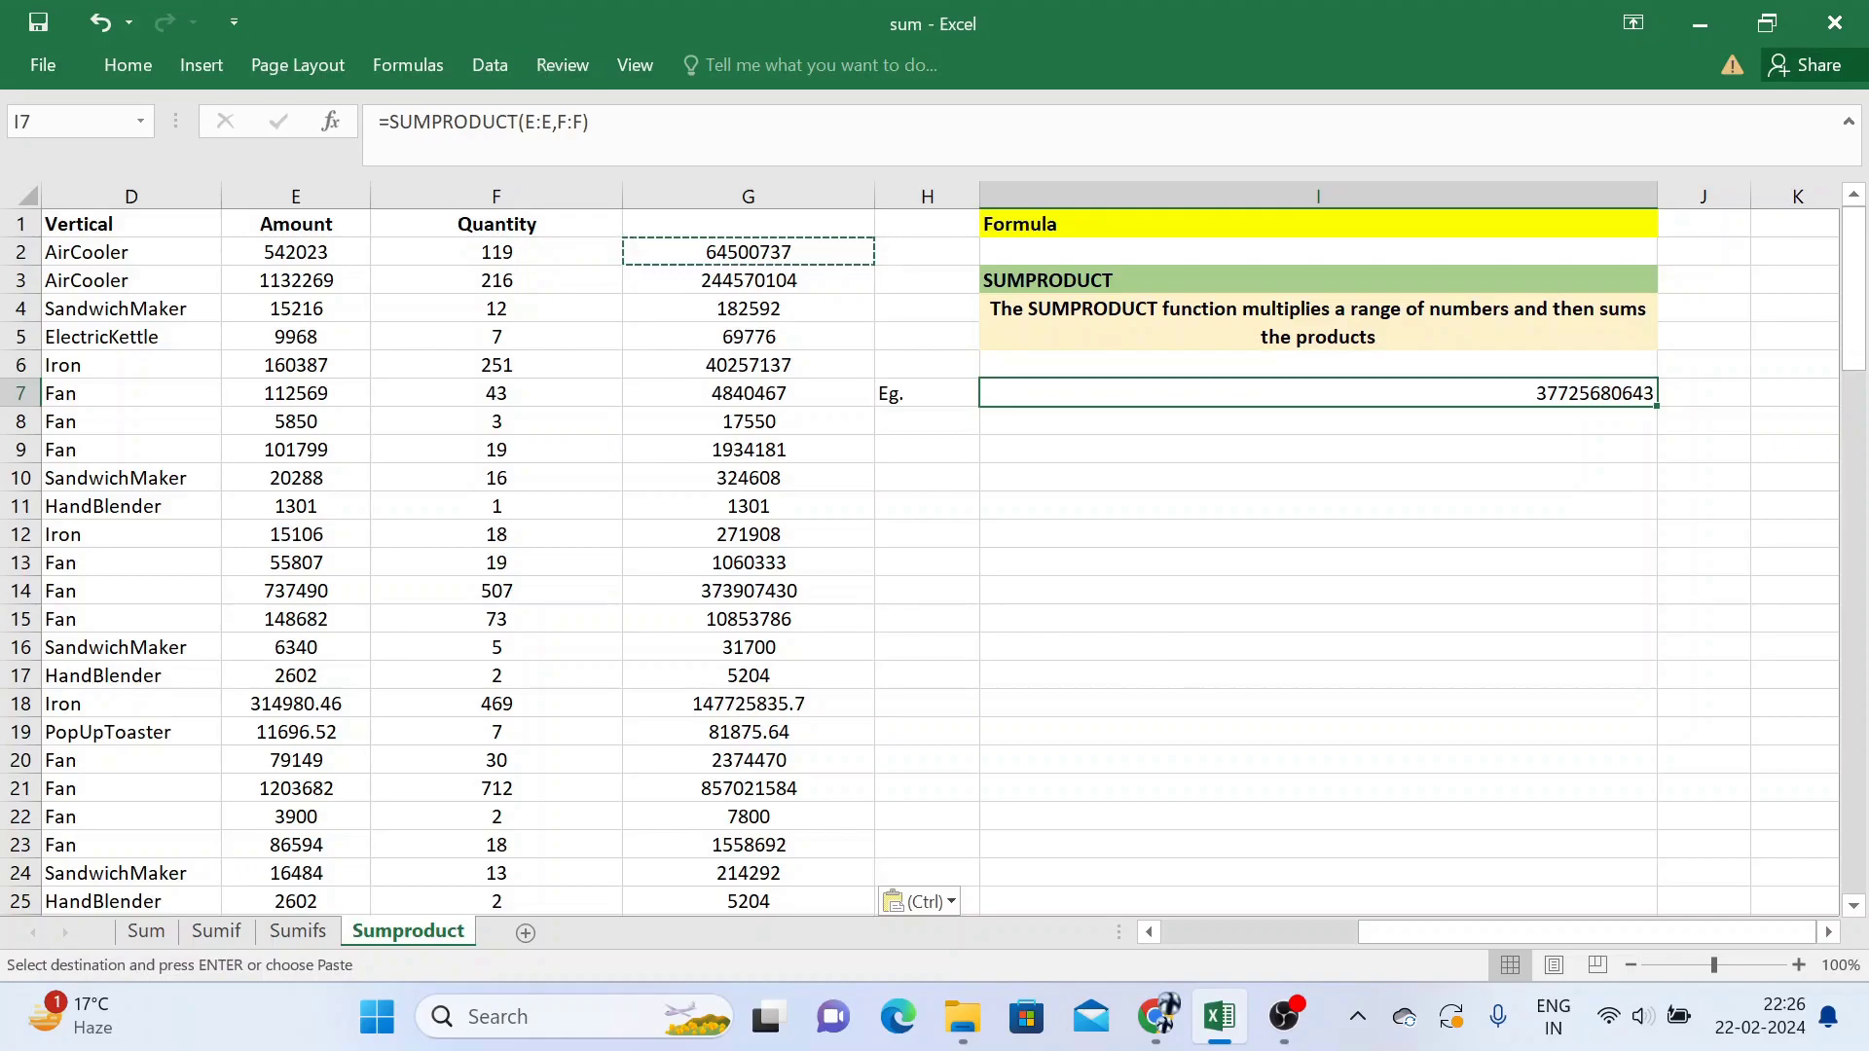
{"action": "key", "text": "F2"}
{"action": "left_click", "coordinate": [537, 121]}
{"action": "type", "text": "1"}
{"action": "key", "text": "Right"}
{"action": "key", "text": "Right"}
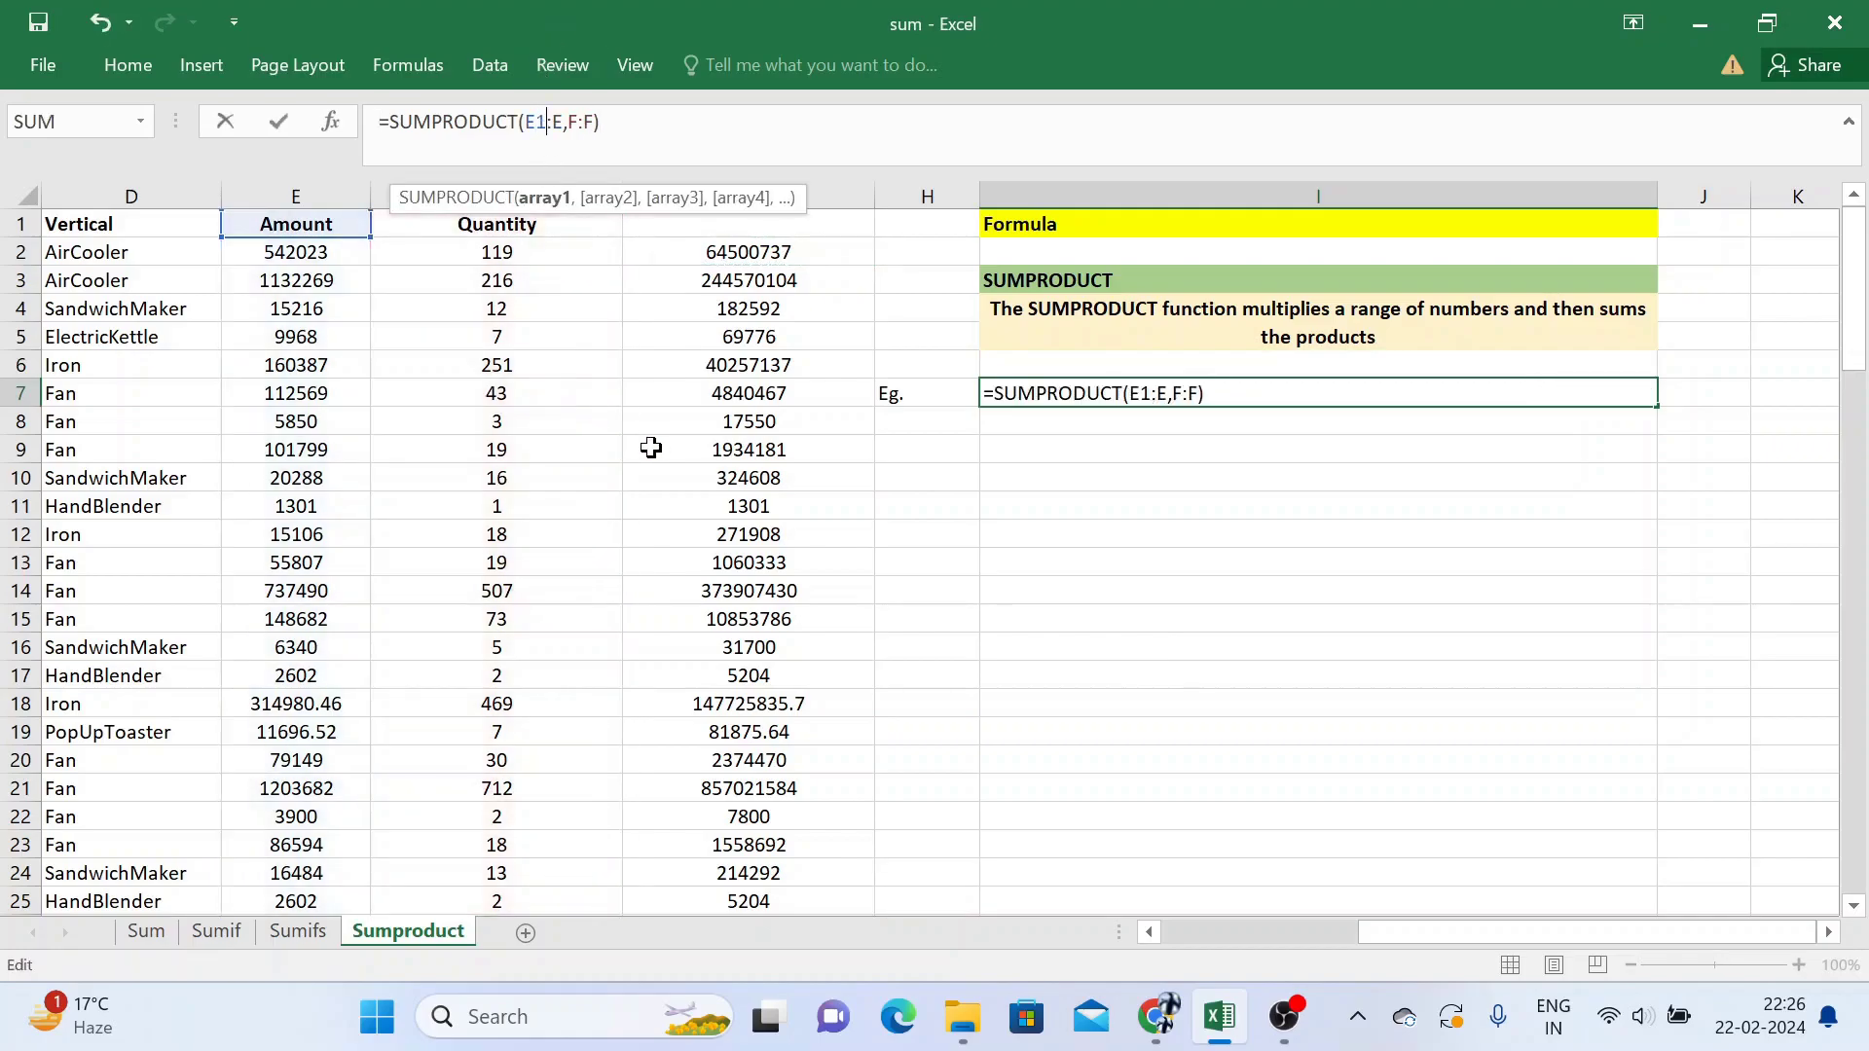
{"action": "type", "text": "5"}
Step: Limit the second SUMPRODUCT array to F1:F5 and complete the edited formula
{"action": "key", "text": "Right"}
{"action": "key", "text": "Right"}
{"action": "type", "text": "1"}
{"action": "type", "text": "5"}
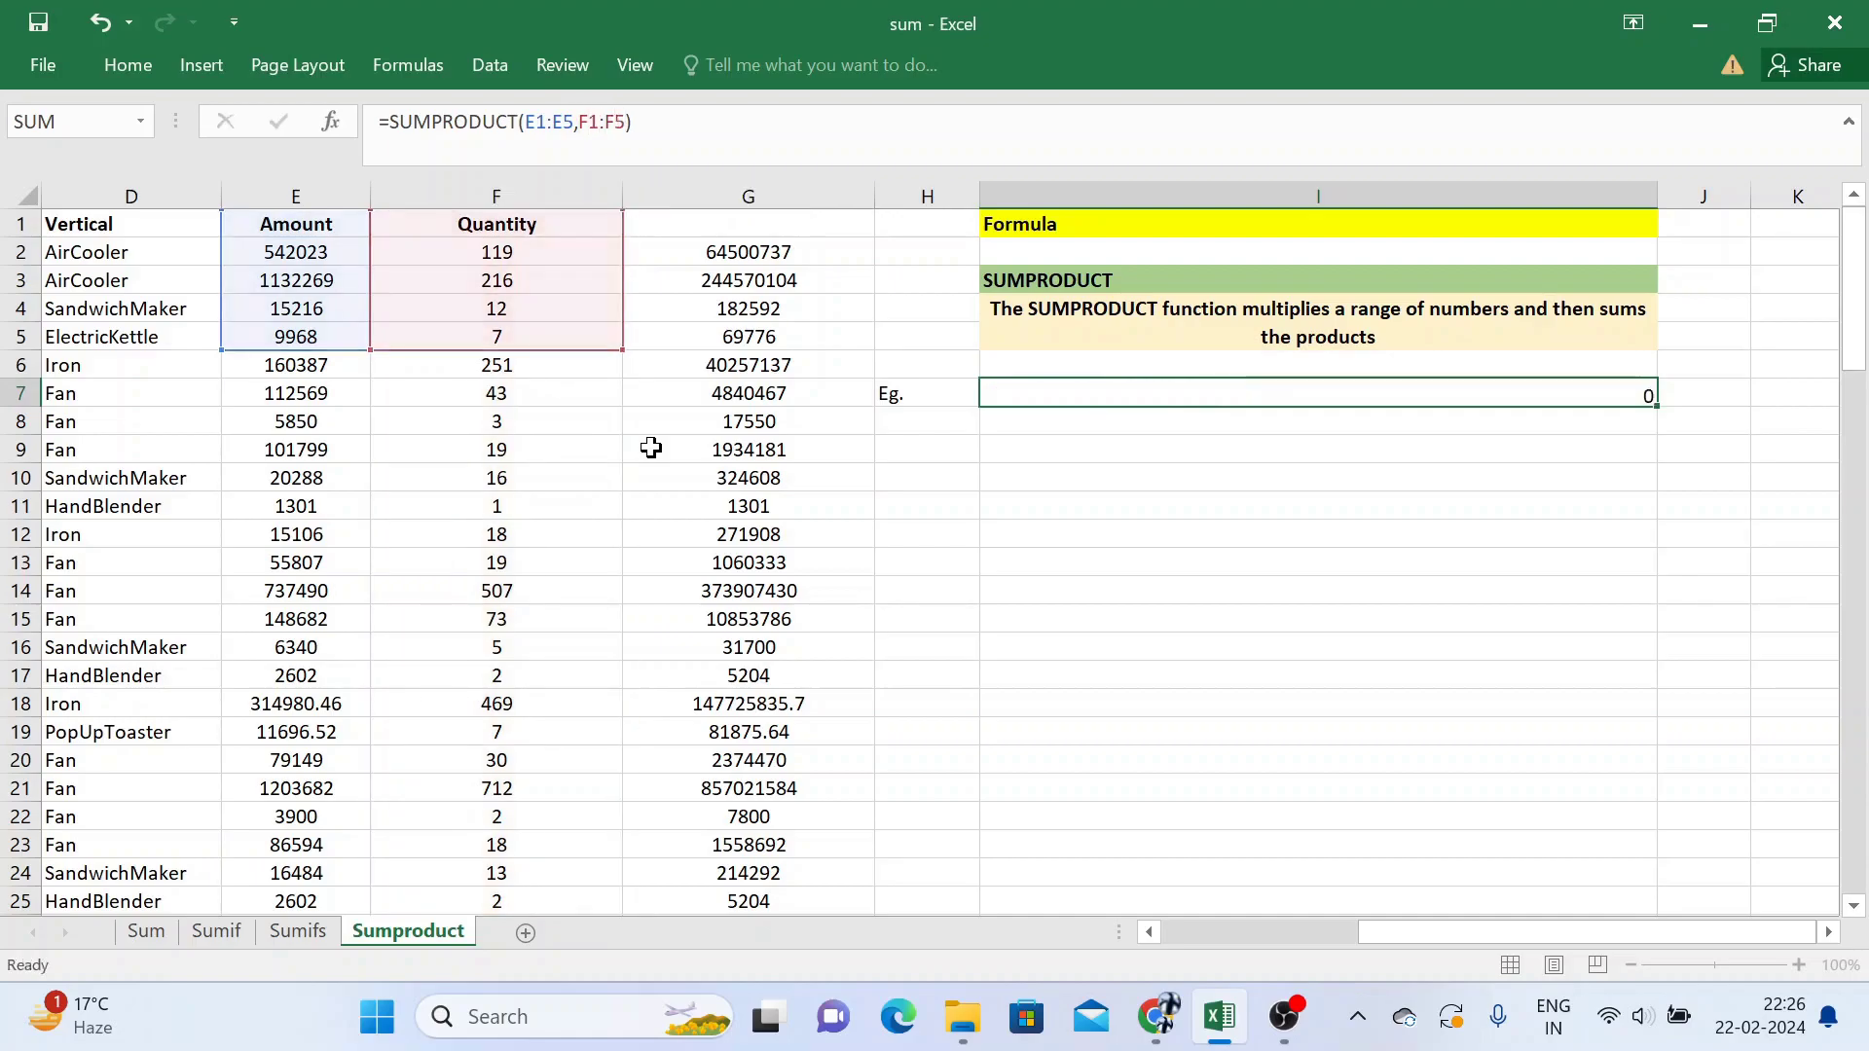
{"action": "key", "text": "Return"}
Step: Check the sum of the row products in G2:G5 against the limited SUMPRODUCT result in I7
{"action": "key", "text": "Up"}
{"action": "key", "text": "Left"}
{"action": "key", "text": "Left"}
{"action": "key", "text": "Left"}
{"action": "key", "text": "Left"}
{"action": "key", "text": "Up"}
{"action": "key", "text": "Up"}
{"action": "key", "text": "Right"}
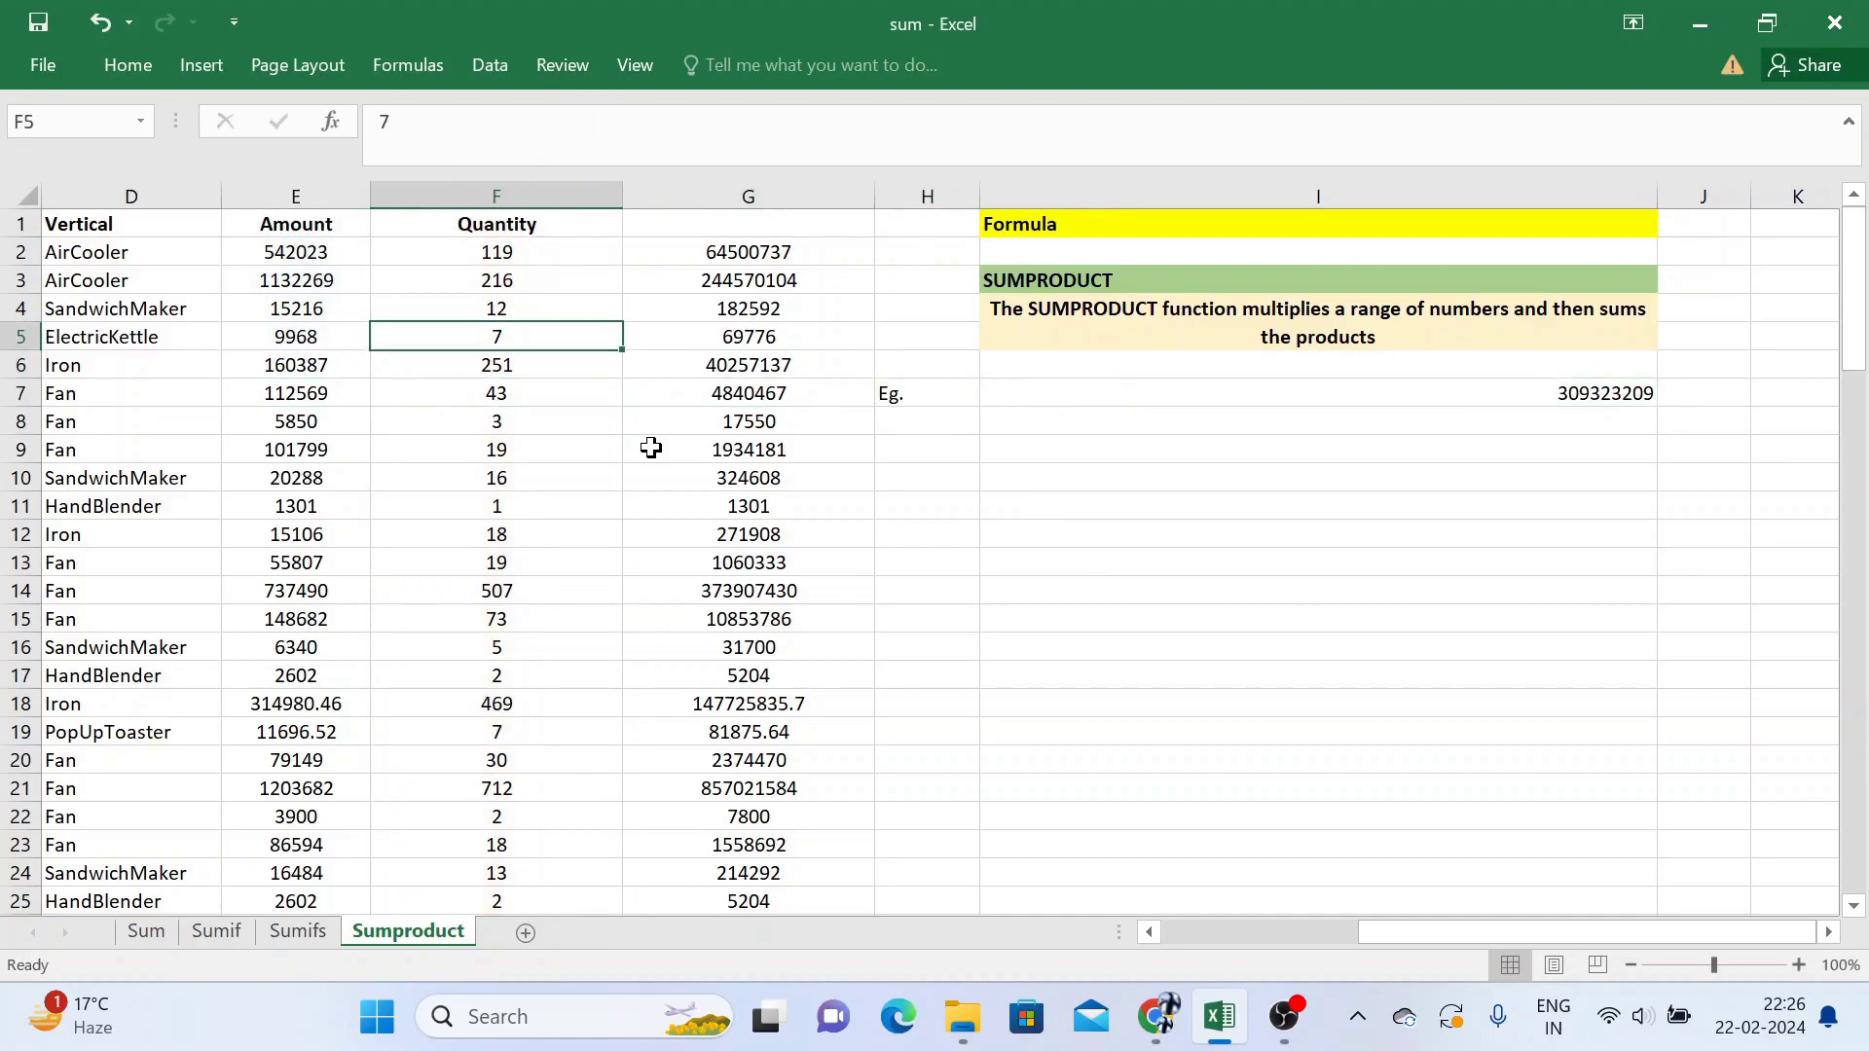
{"action": "key", "text": "shift+Right"}
{"action": "key", "text": "Right"}
{"action": "key", "text": "shift+Up"}
{"action": "key", "text": "shift+Up"}
{"action": "key", "text": "shift+Up"}
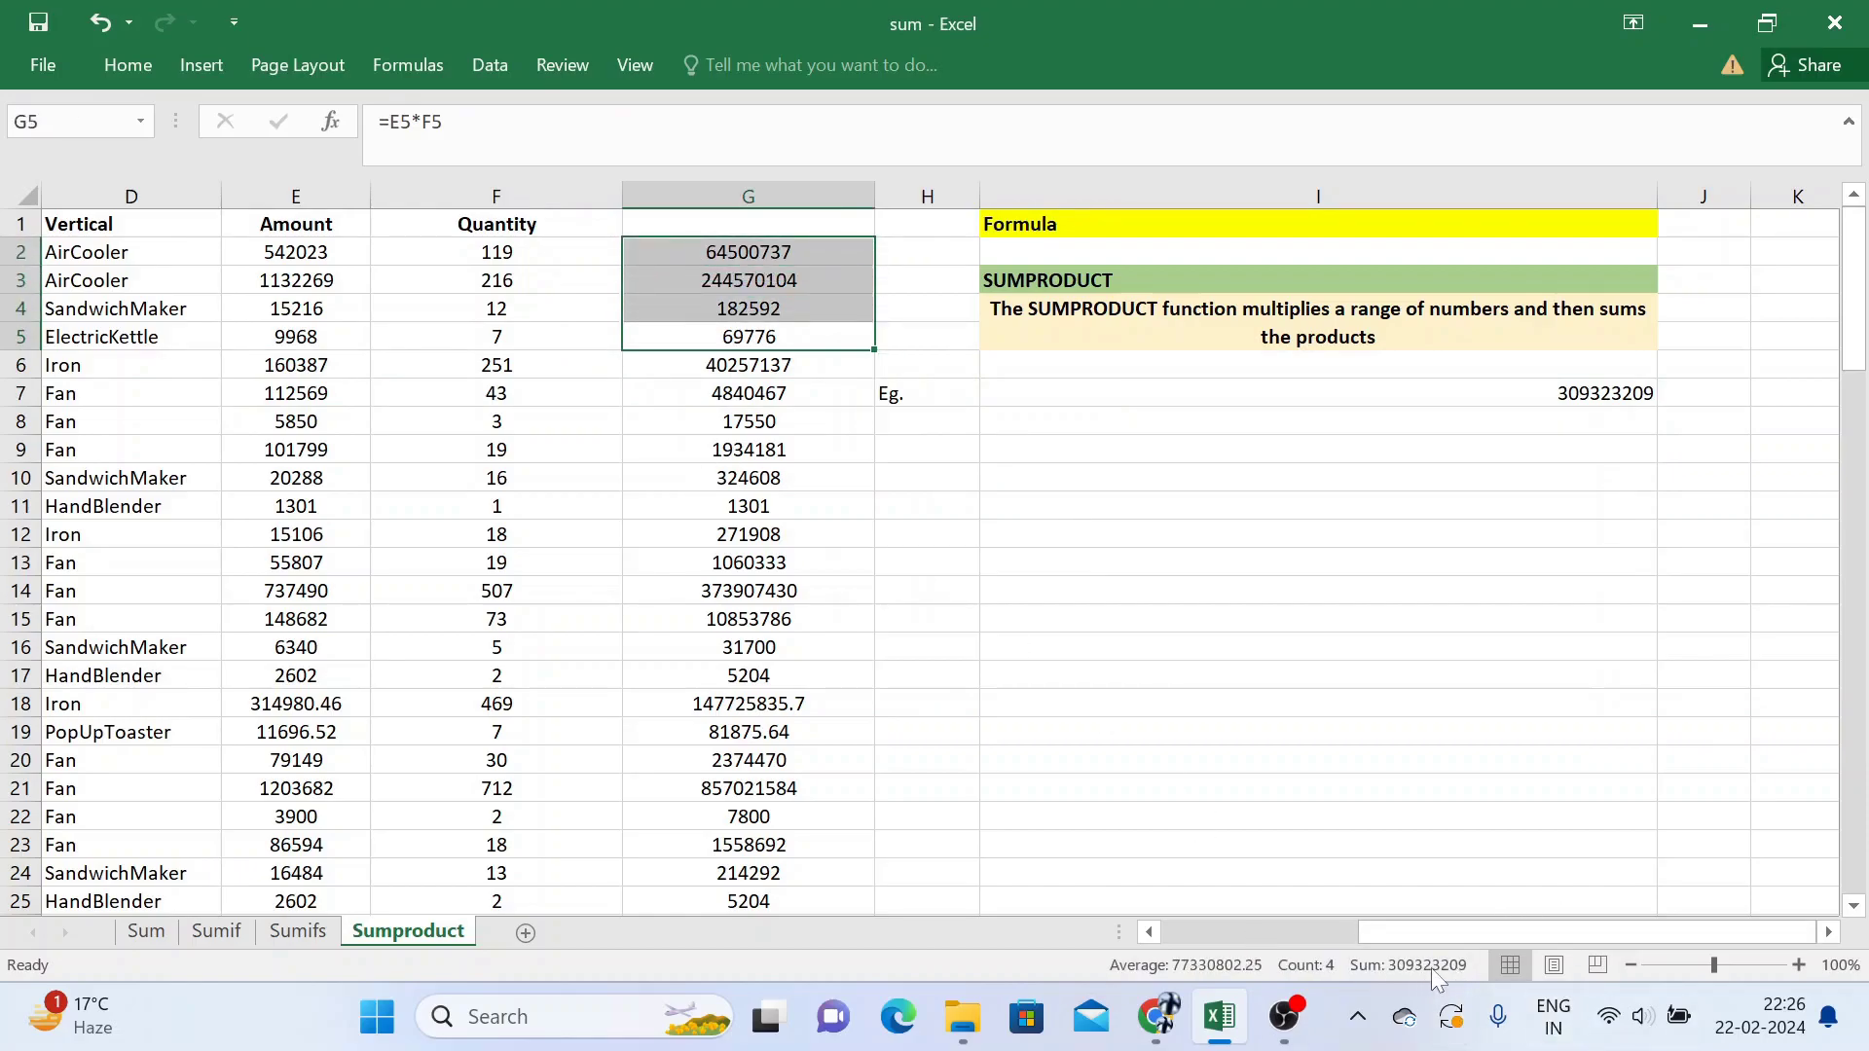
Step: Review the formula =SUMPRODUCT(E1:E5,F1:F5) in I7 without changing it
{"action": "left_click", "coordinate": [1551, 391]}
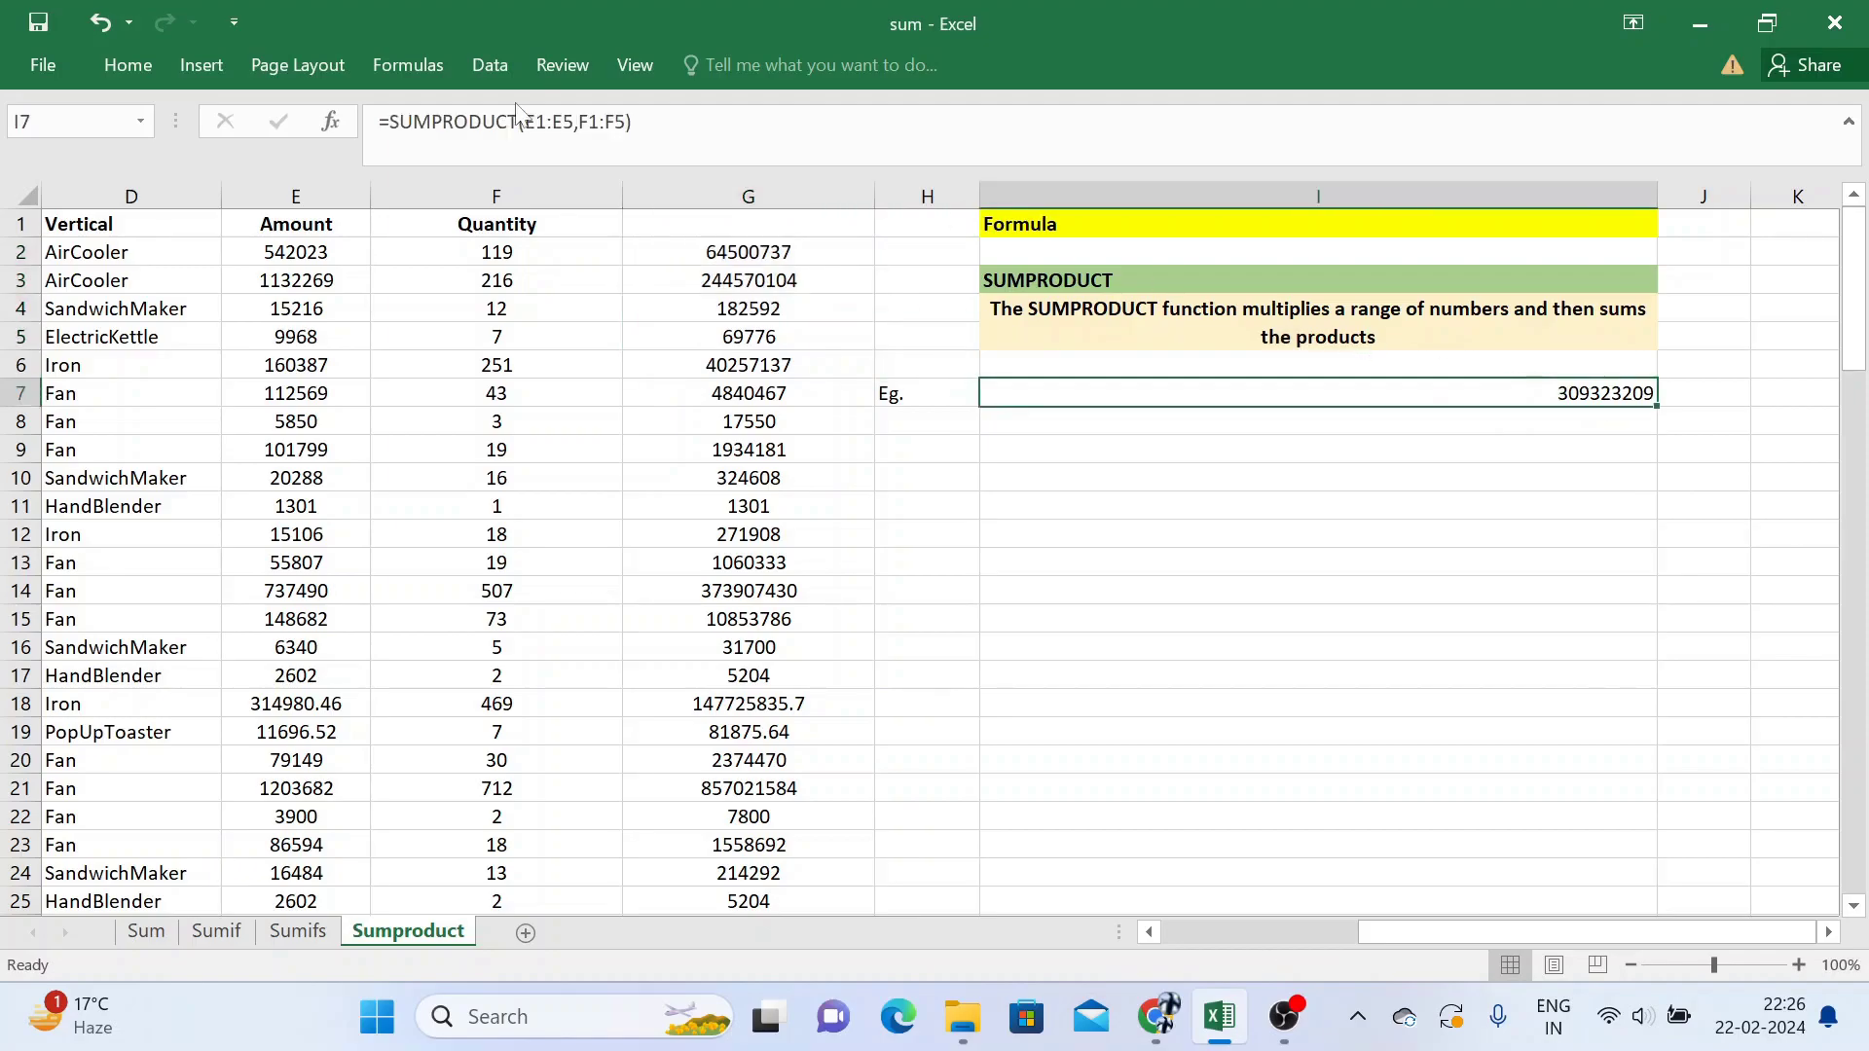
{"action": "left_click_drag", "start_coordinate": [633, 122], "coordinate": [380, 121]}
{"action": "key", "text": "Tab"}
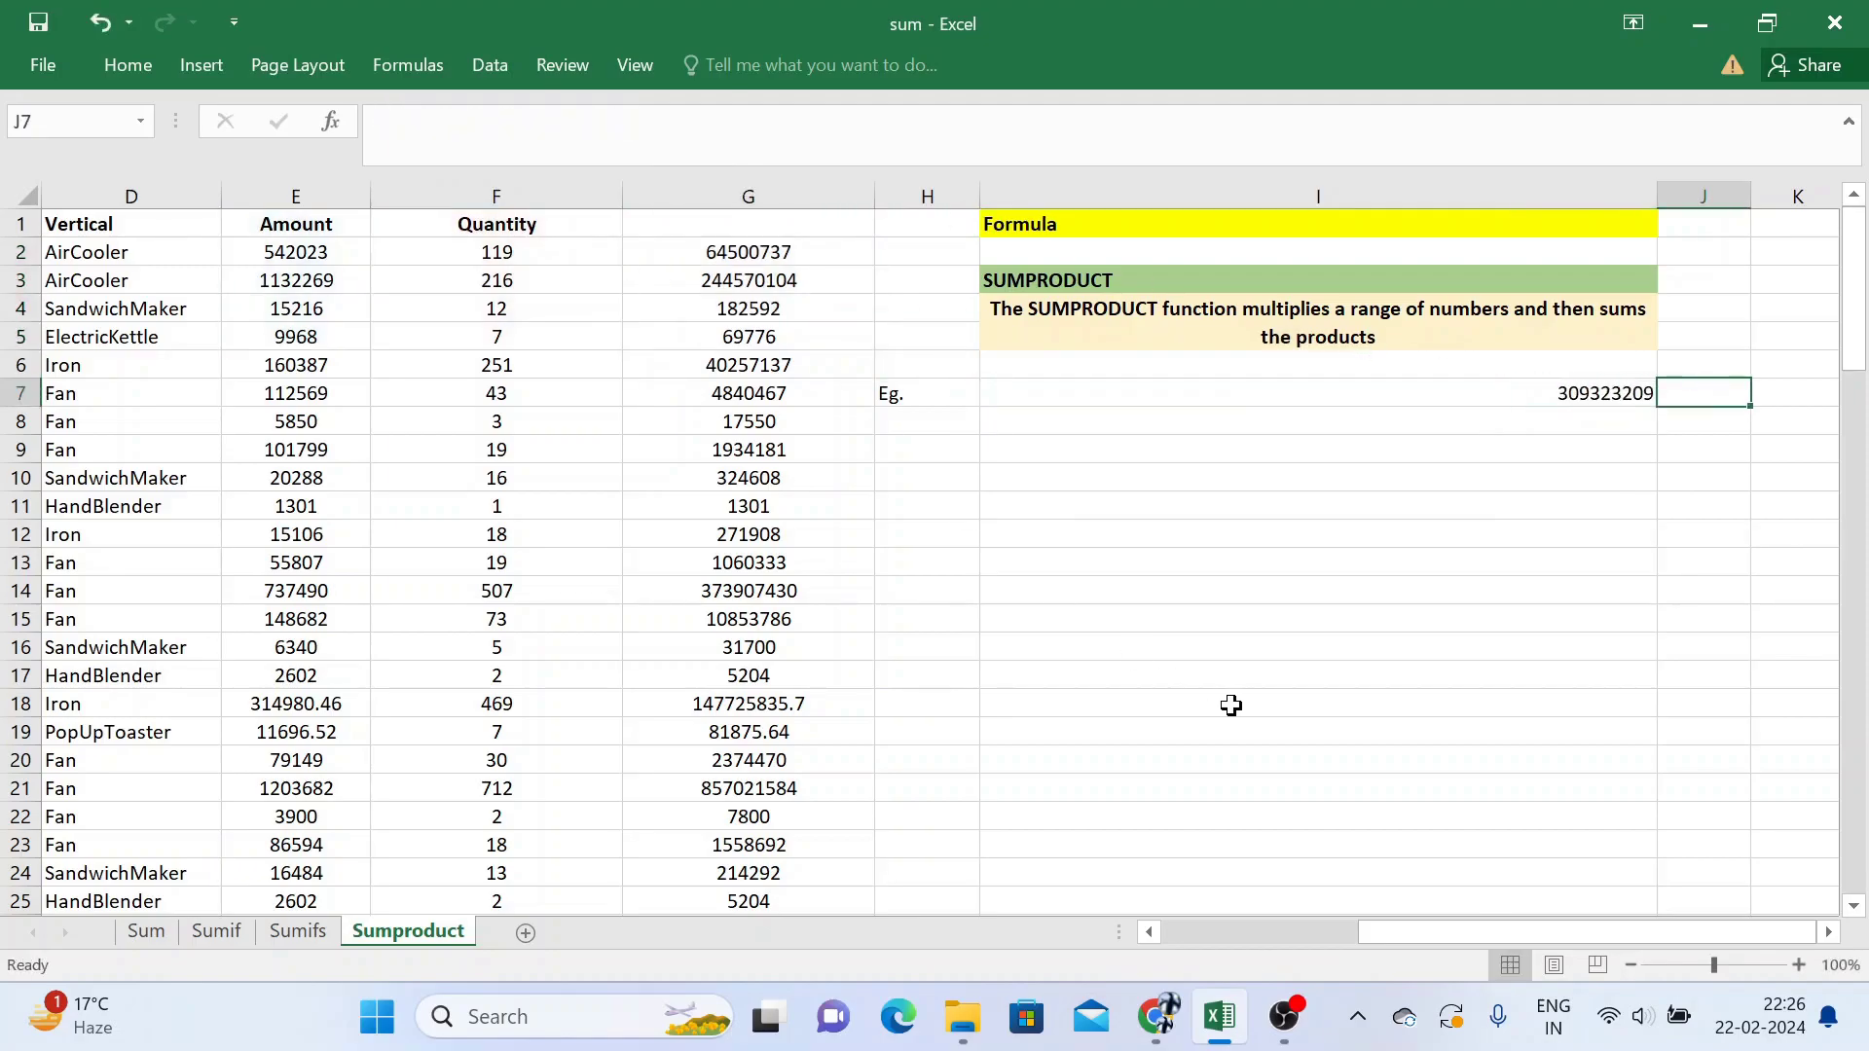
{"action": "key", "text": "Left"}
{"action": "key", "text": "Left"}
{"action": "key", "text": "Left"}
{"action": "key", "text": "Left"}
{"action": "key", "text": "Left"}
{"action": "key", "text": "Left"}
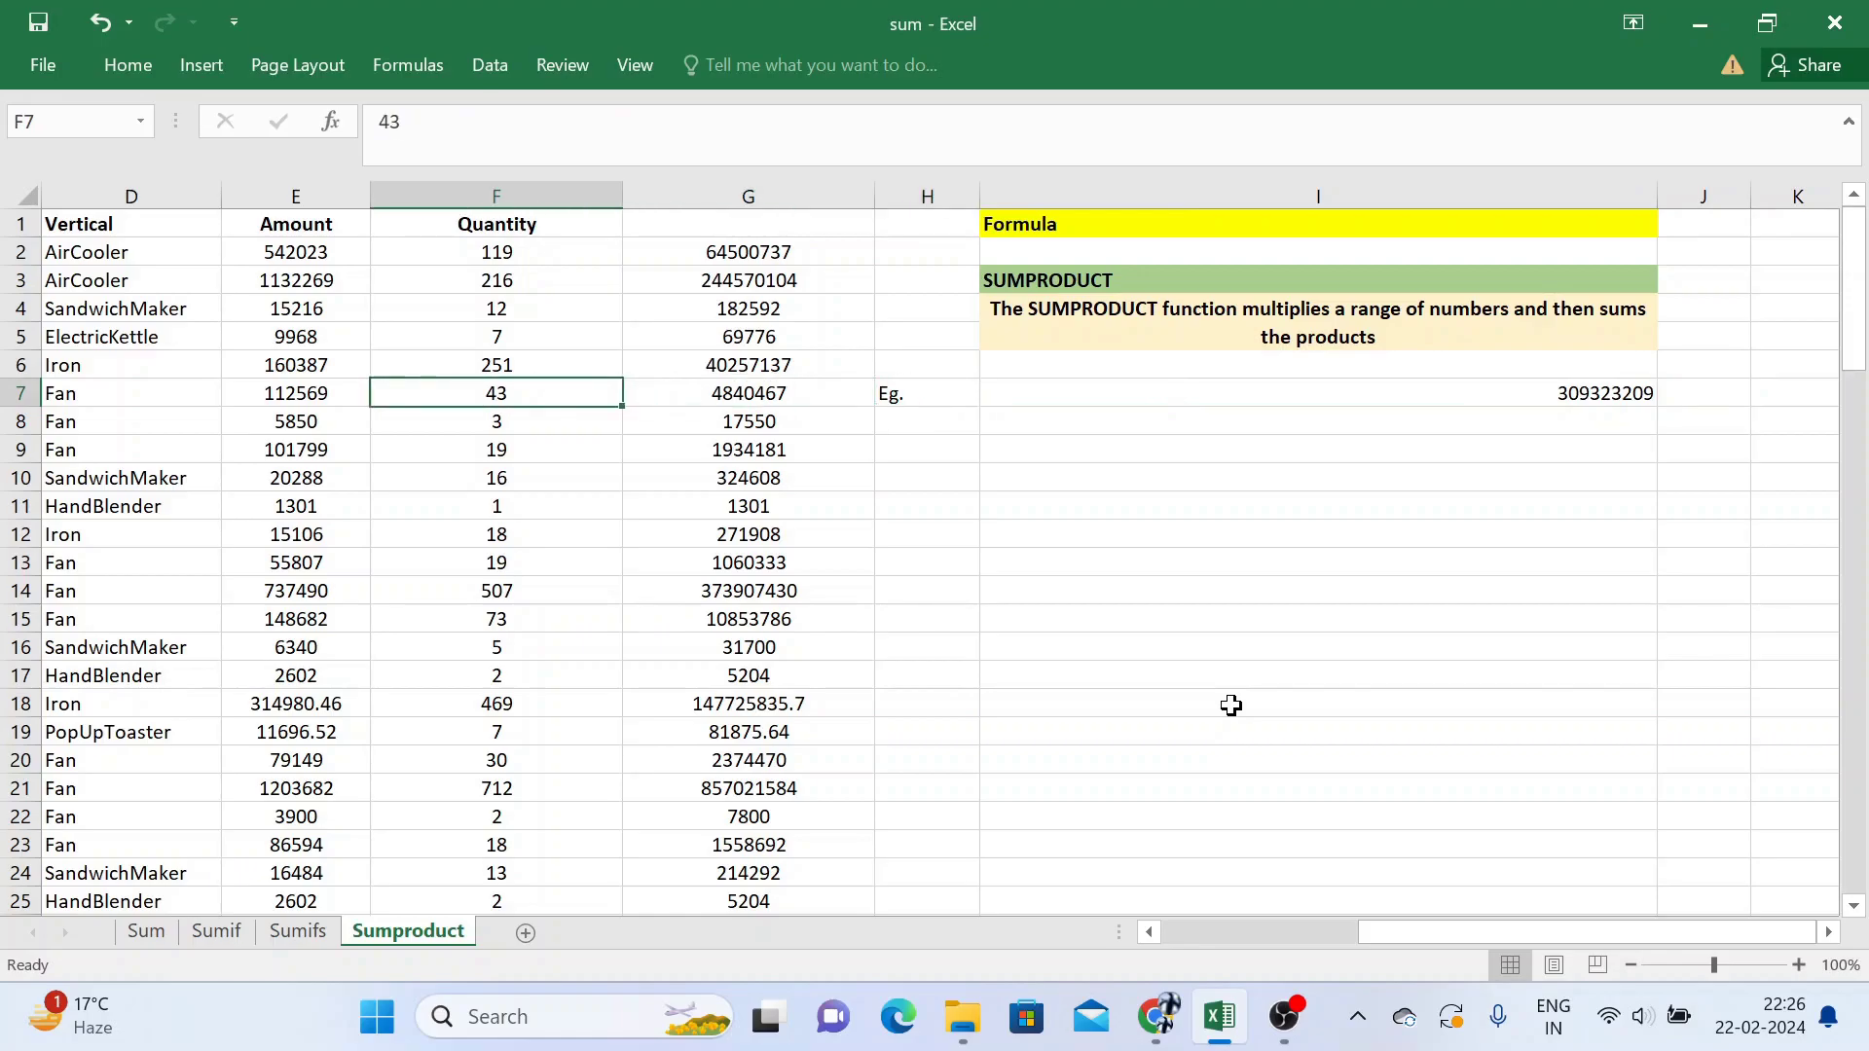
{"action": "key", "text": "Left"}
{"action": "key", "text": "Left"}
{"action": "key", "text": "Left"}
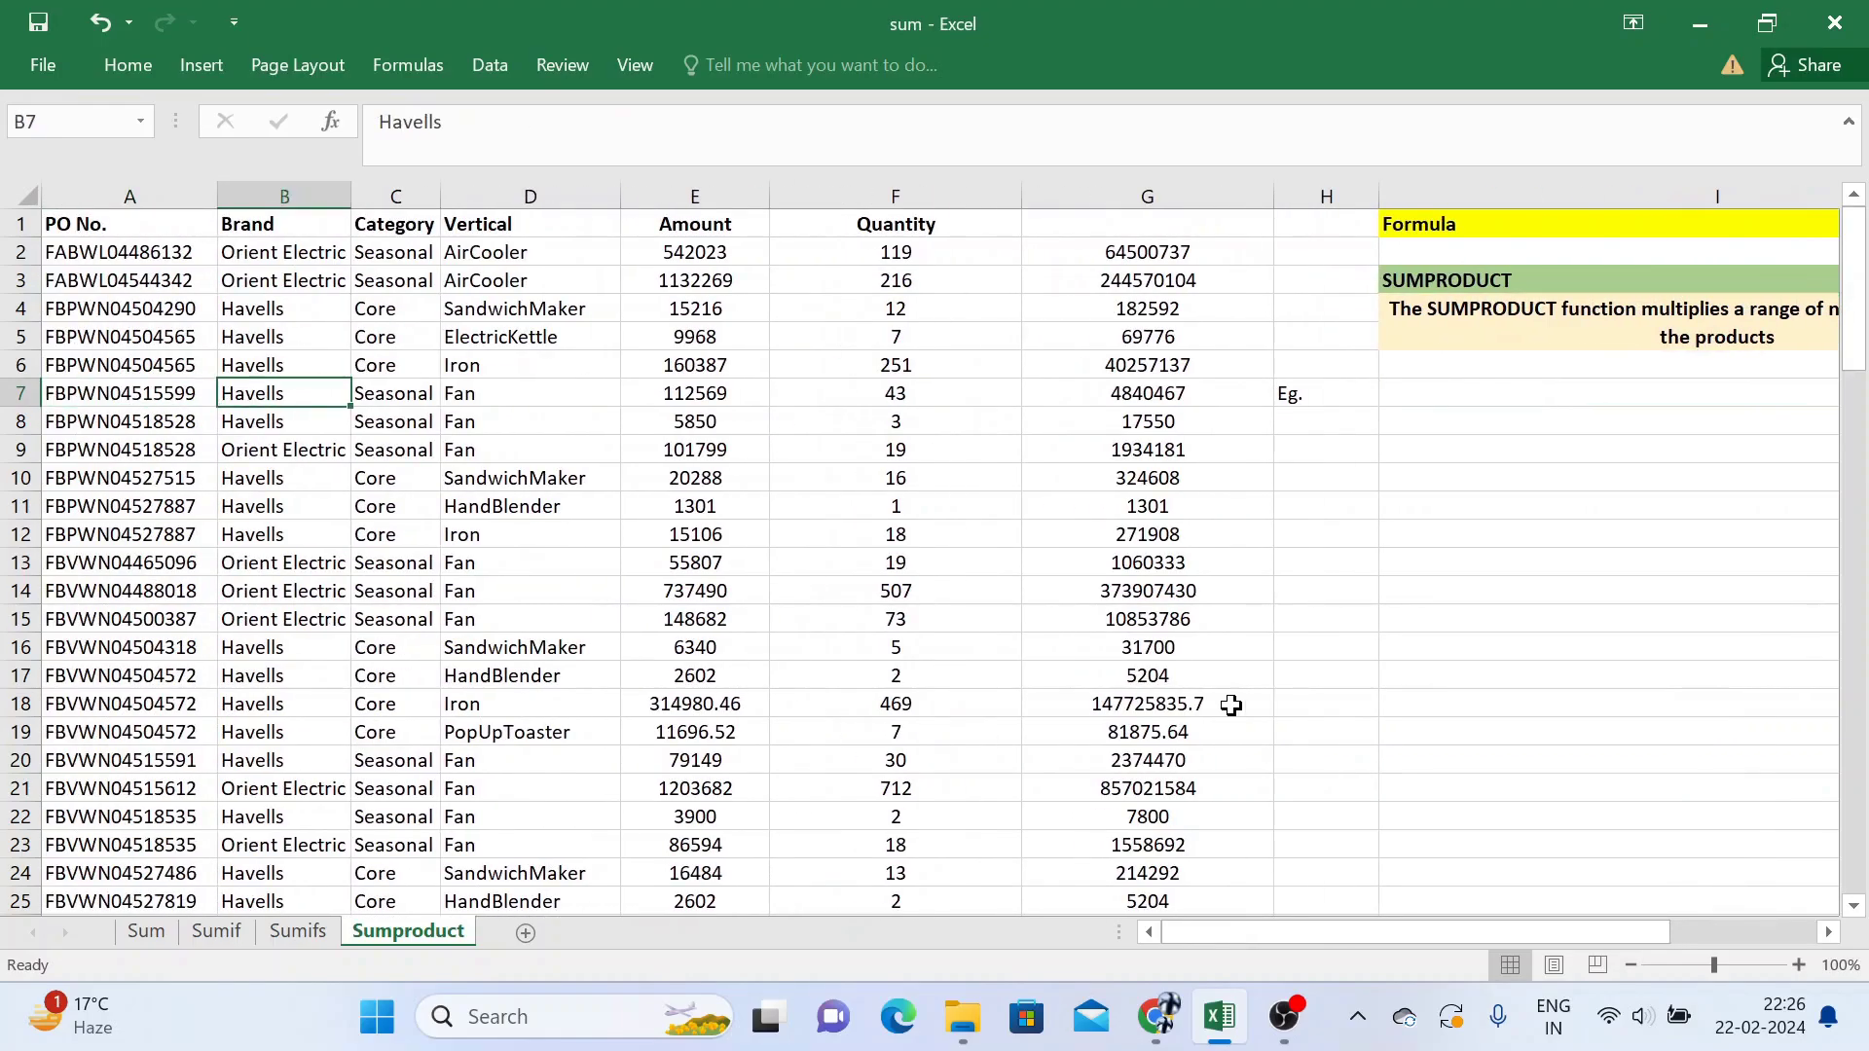
{"action": "key", "text": "Up"}
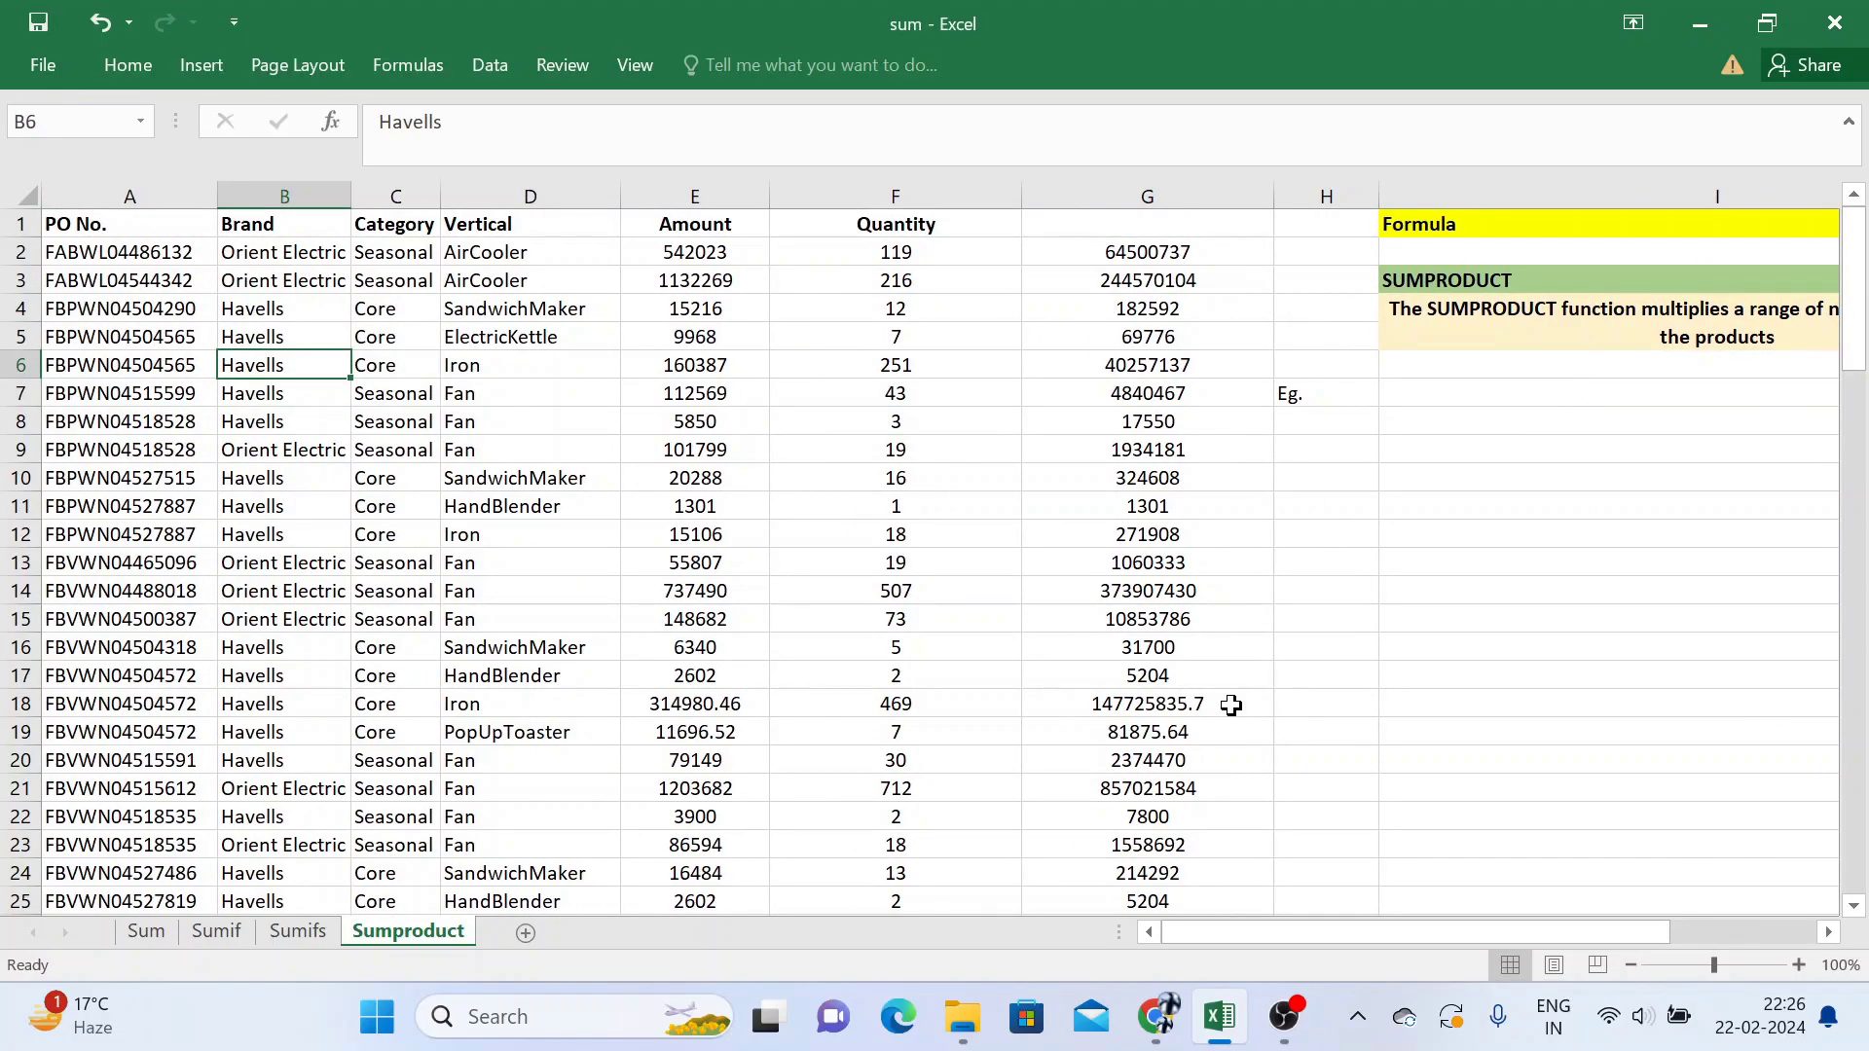
{"action": "key", "text": "Right"}
{"action": "key", "text": "Right"}
{"action": "key", "text": "Right"}
{"action": "key", "text": "Right"}
{"action": "key", "text": "Right"}
{"action": "key", "text": "Right"}
{"action": "key", "text": "Right"}
{"action": "key", "text": "Down"}
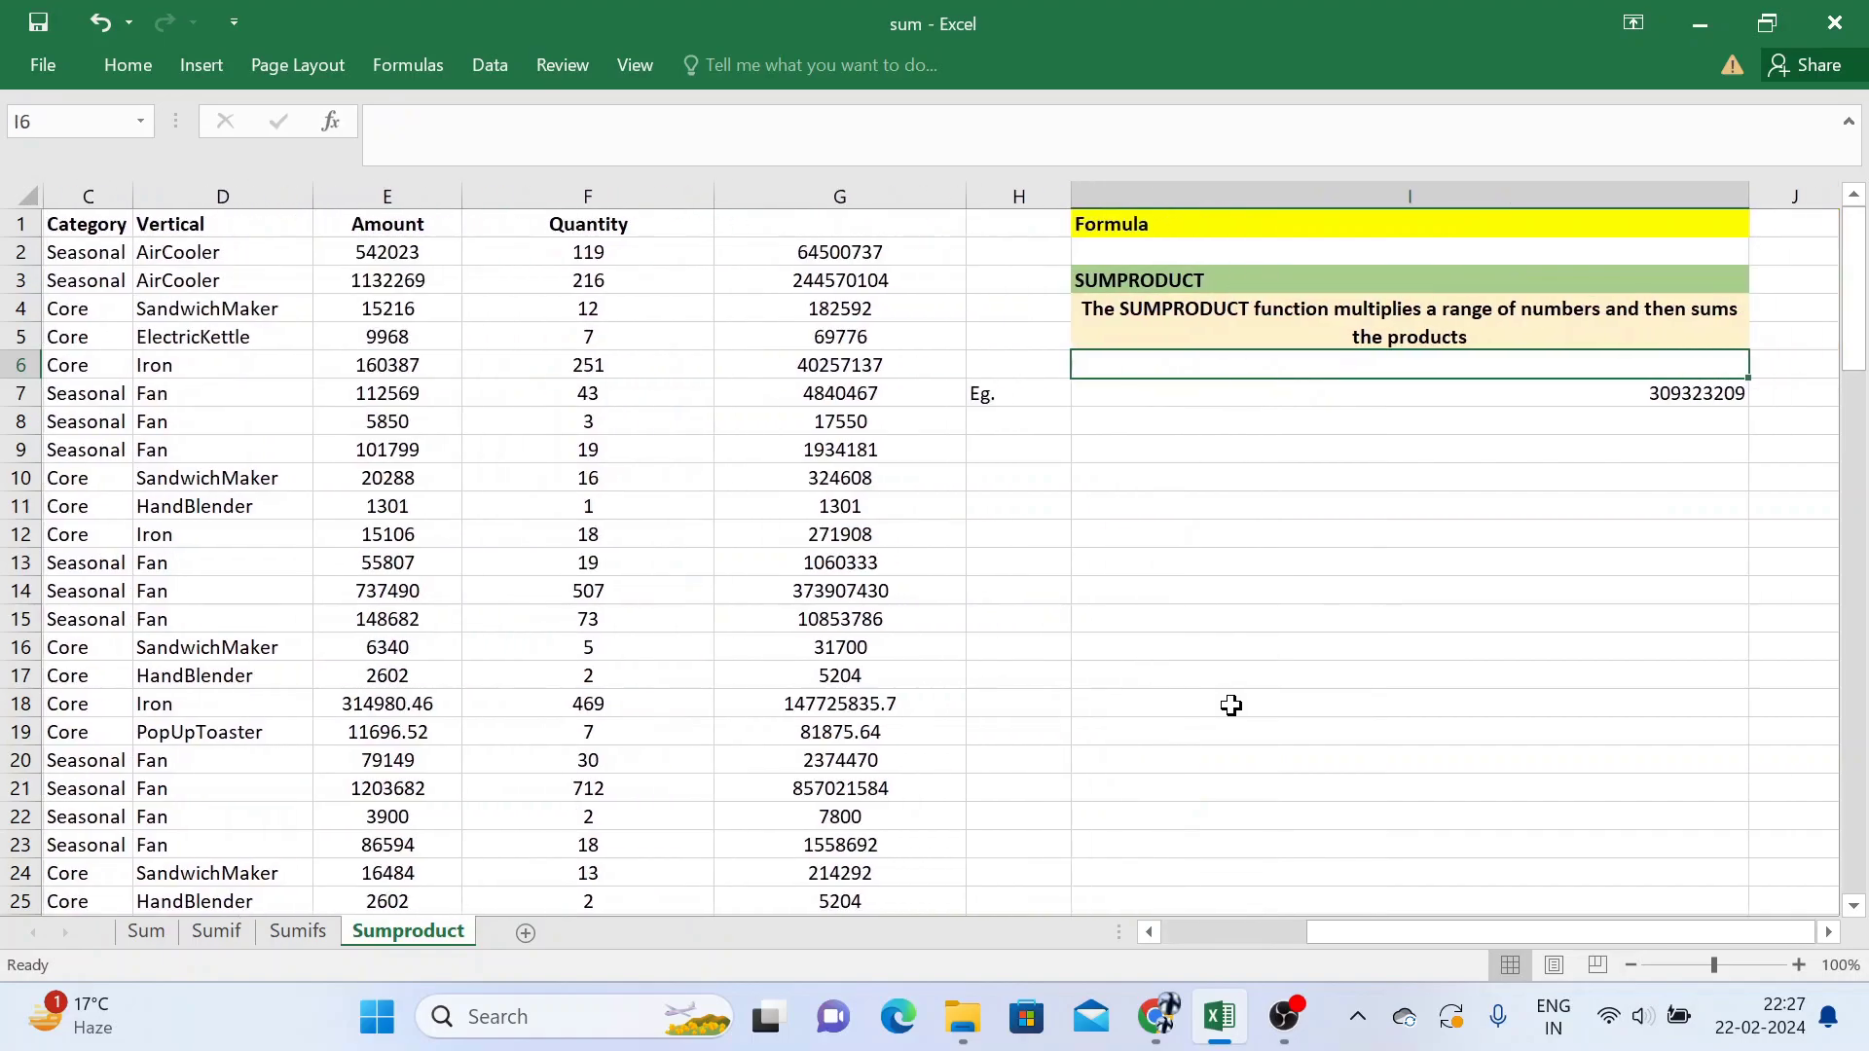
{"action": "key", "text": "Left"}
{"action": "key", "text": "Left"}
{"action": "key", "text": "Left"}
{"action": "key", "text": "Left"}
{"action": "key", "text": "Left"}
{"action": "key", "text": "Left"}
{"action": "key", "text": "Left"}
{"action": "key", "text": "Left"}
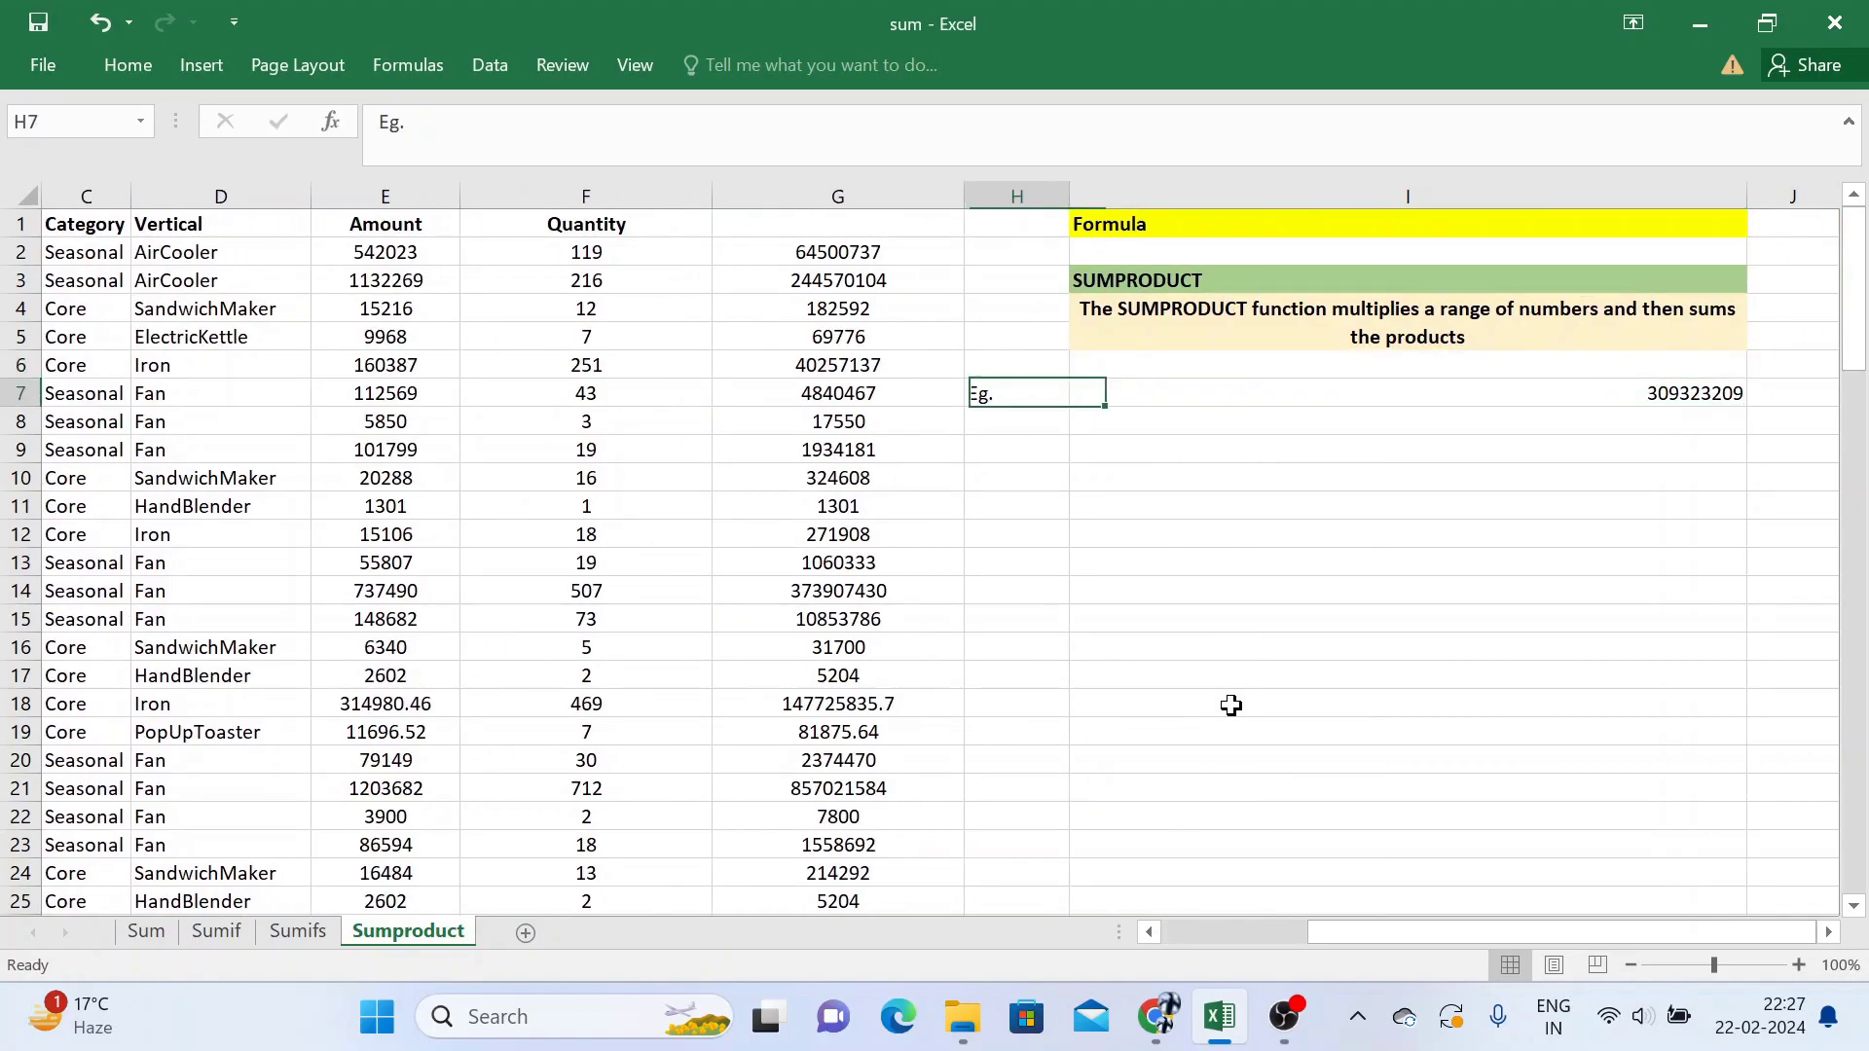
{"action": "key", "text": "Right"}
{"action": "key", "text": "Right"}
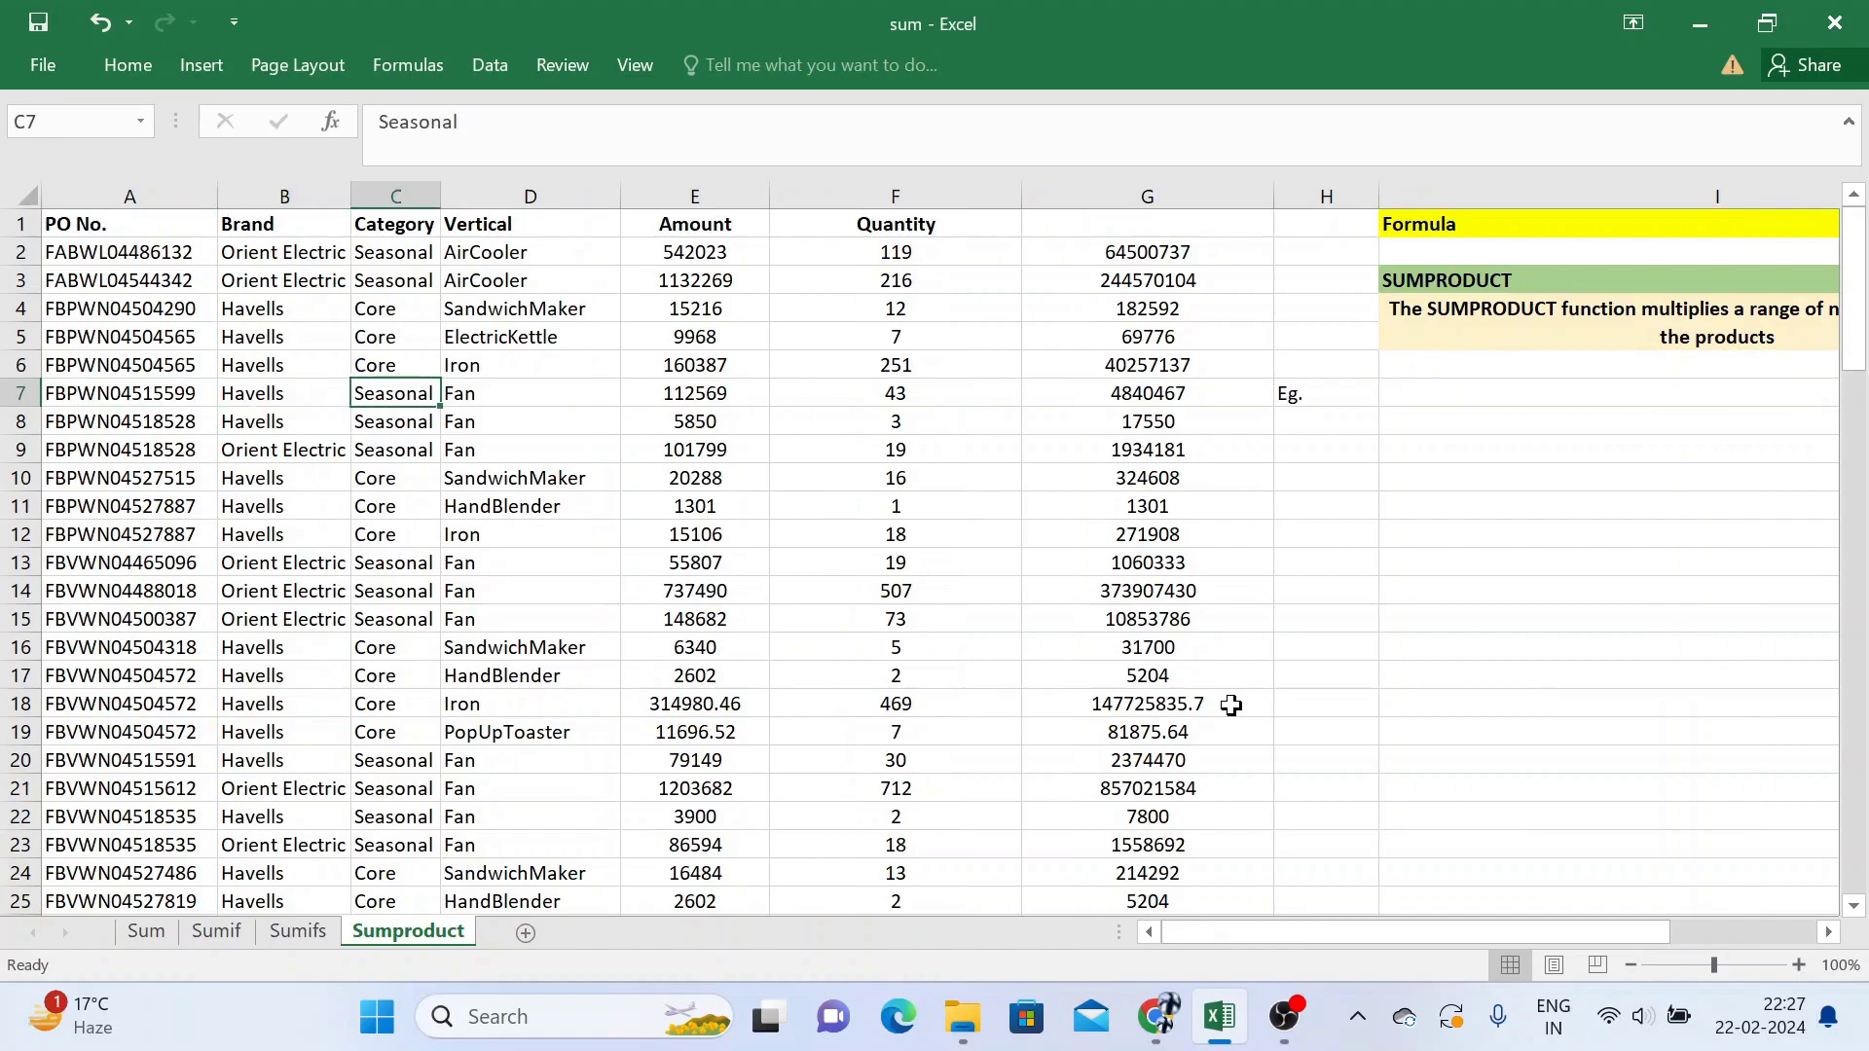
{"action": "key", "text": "Right"}
{"action": "key", "text": "Right"}
{"action": "key", "text": "Right"}
{"action": "key", "text": "Right"}
{"action": "key", "text": "Right"}
{"action": "key", "text": "Right"}
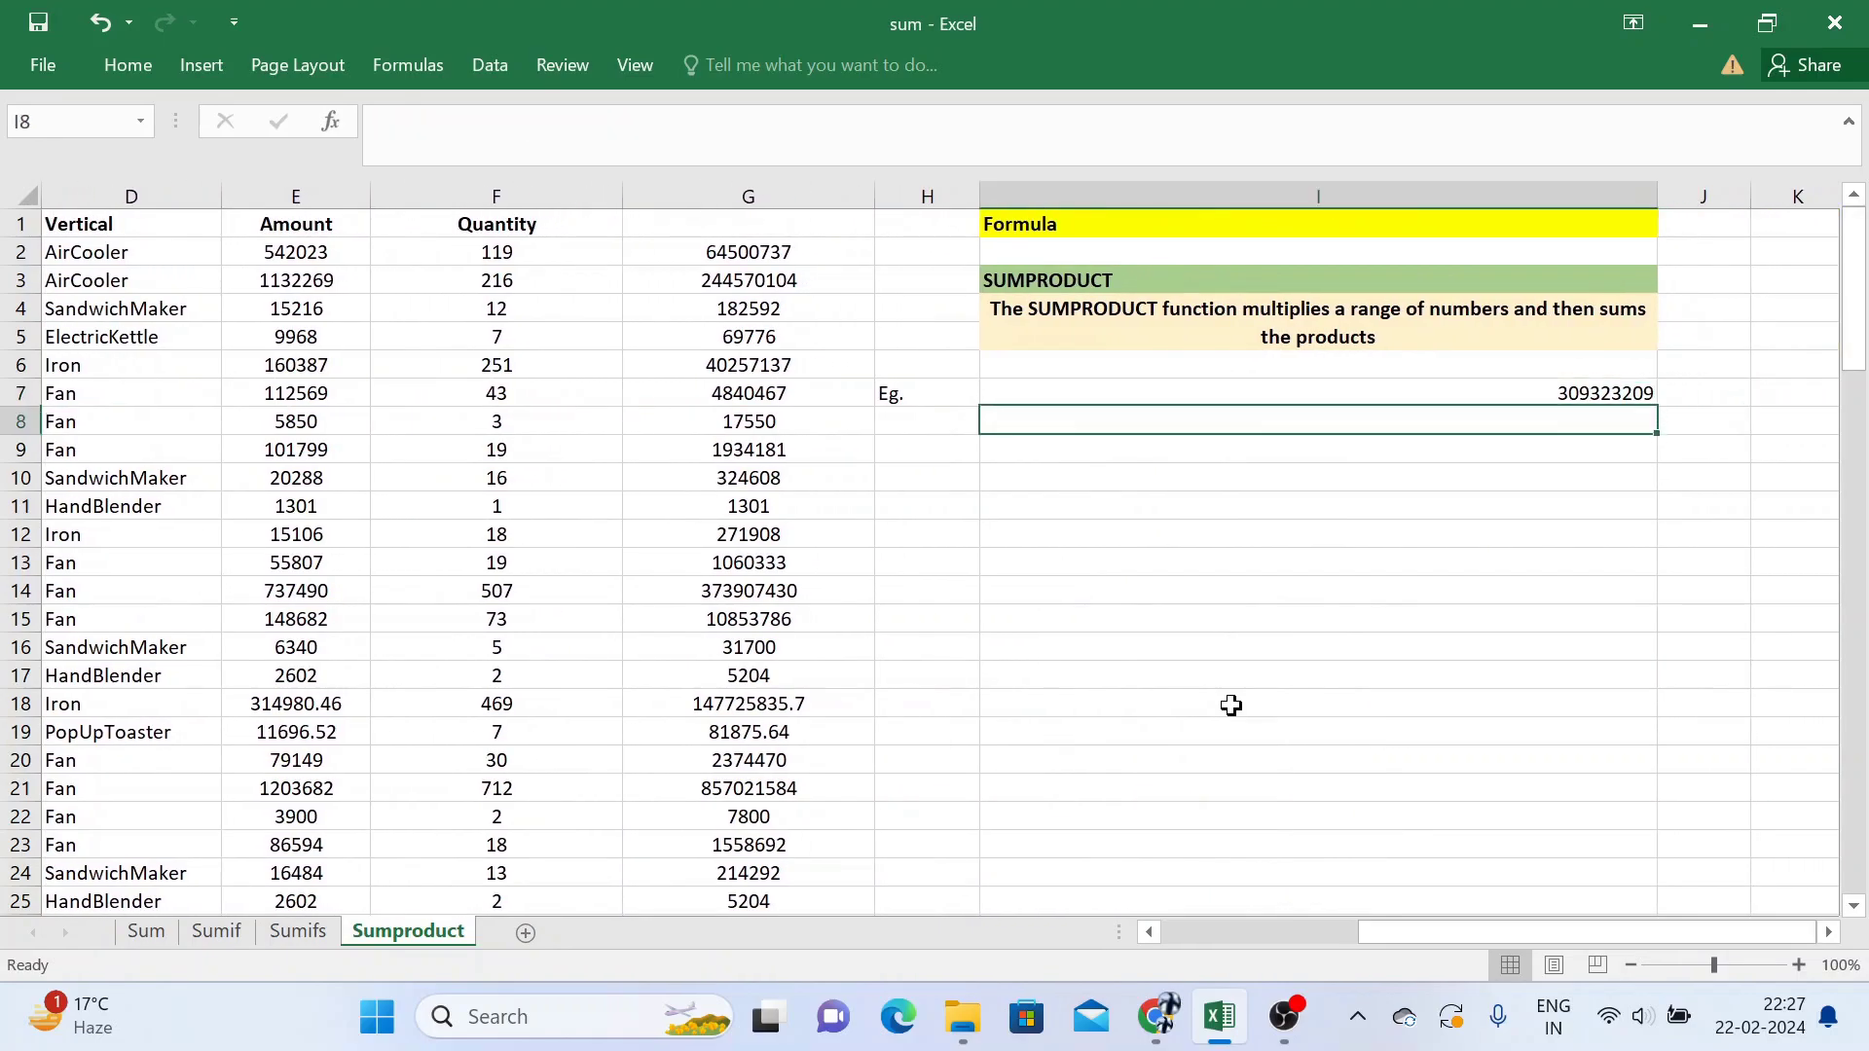
Step: Copy the formula =SUMPRODUCT(E1:E5,F1:F5) from I7 into I8 with its references unchanged
{"action": "key", "text": "F2"}
{"action": "key", "text": "shift+Left"}
{"action": "key", "text": "shift+Left"}
{"action": "key", "text": "shift+Left"}
{"action": "key", "text": "shift+Left"}
{"action": "key", "text": "shift+Left"}
{"action": "key", "text": "shift+Left"}
{"action": "key", "text": "shift+Left"}
{"action": "key", "text": "shift+Left"}
{"action": "key", "text": "shift+Left"}
{"action": "key", "text": "shift+Left"}
{"action": "key", "text": "shift+Left"}
{"action": "key", "text": "shift+Left"}
{"action": "key", "text": "shift+Left"}
{"action": "key", "text": "shift+Left"}
{"action": "key", "text": "shift+Left"}
{"action": "key", "text": "shift+Left"}
{"action": "key", "text": "shift+Left"}
{"action": "key", "text": "shift+Left"}
{"action": "key", "text": "shift+Left"}
{"action": "key", "text": "shift+Left"}
{"action": "key", "text": "ctrl+c"}
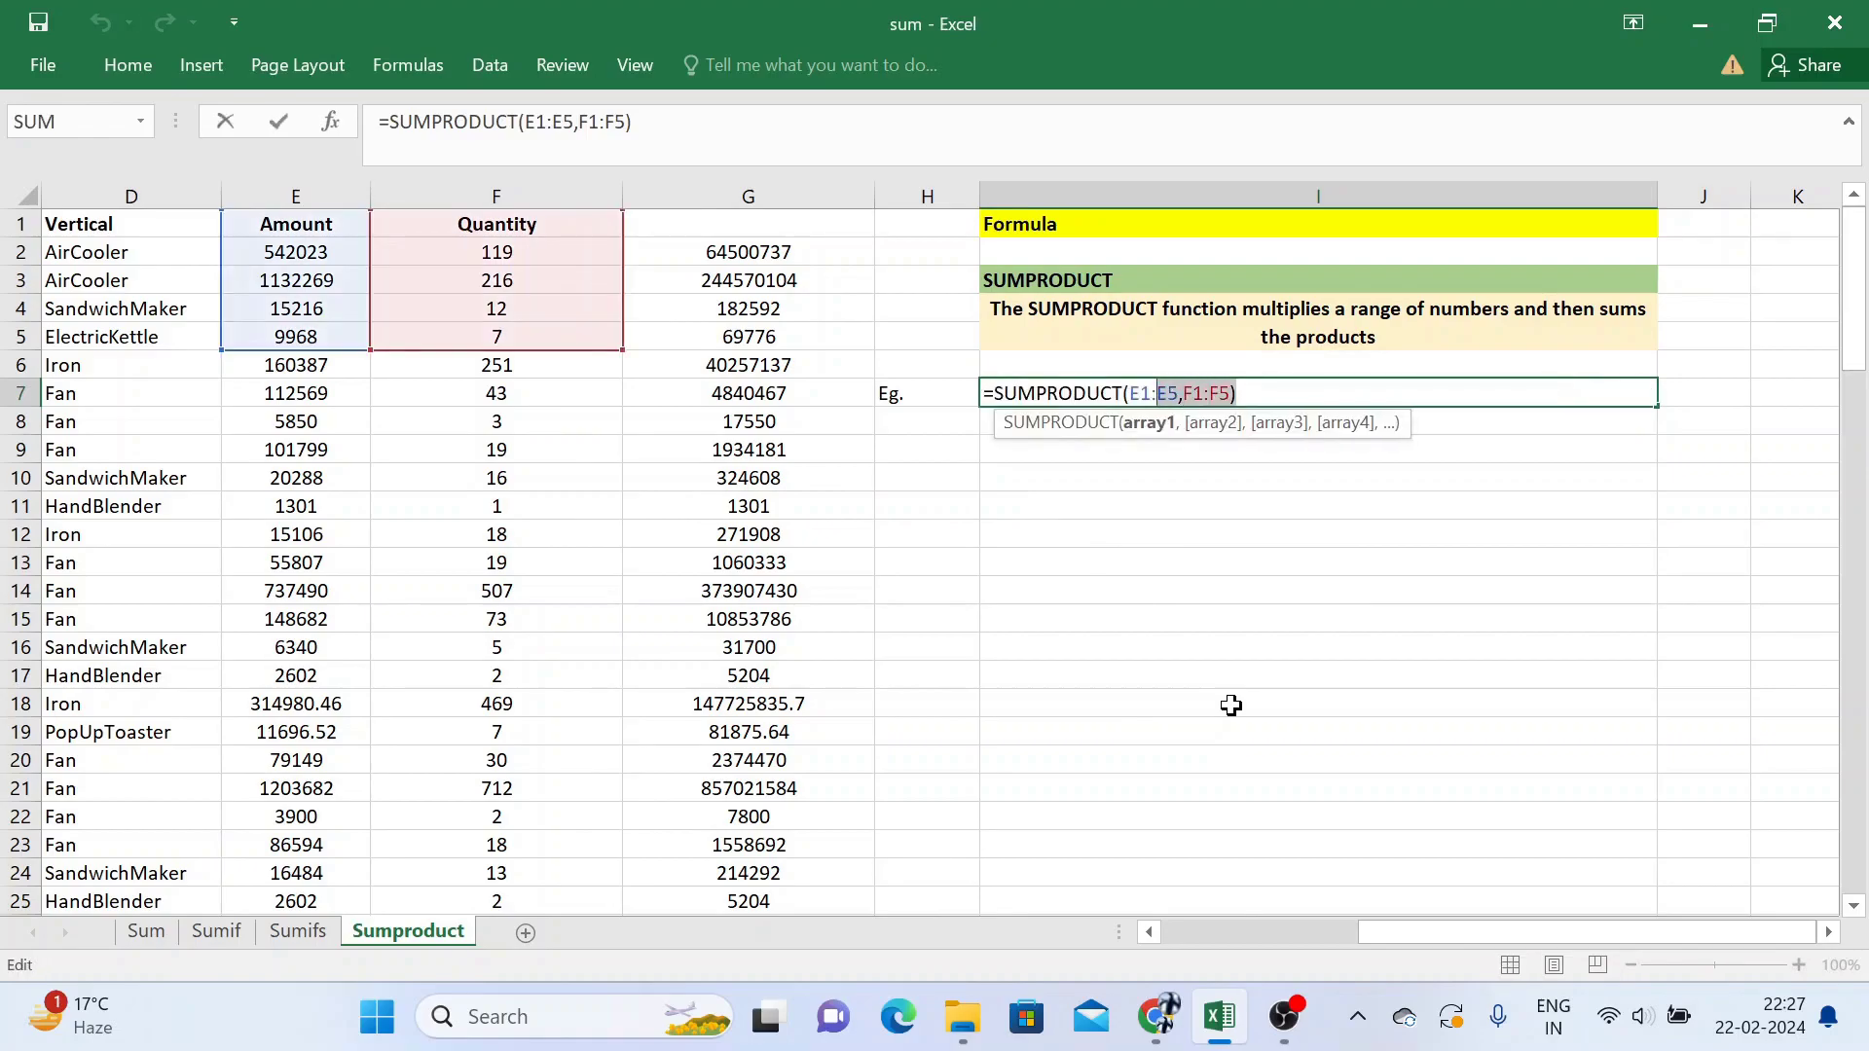
{"action": "key", "text": "Escape"}
{"action": "key", "text": "Return"}
{"action": "type", "text": "2"}
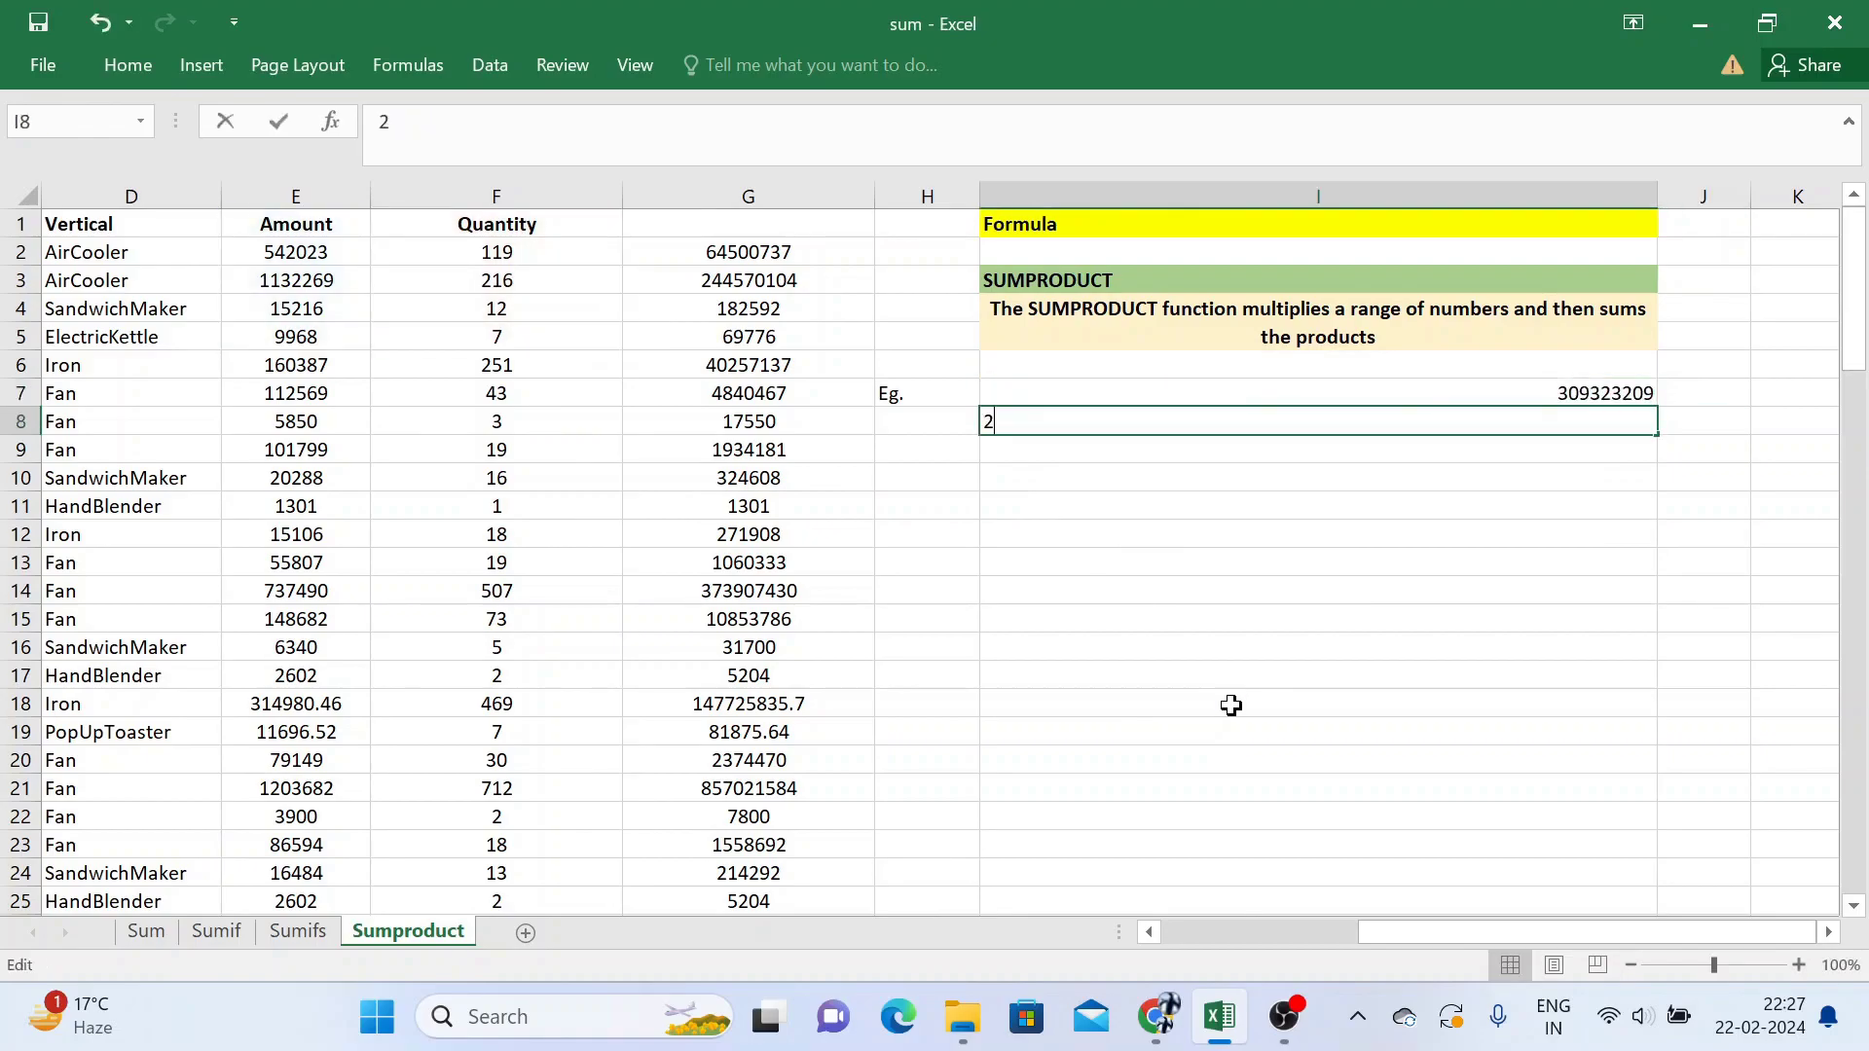
{"action": "key", "text": "ctrl+v"}
{"action": "key", "text": "ctrl+Return"}
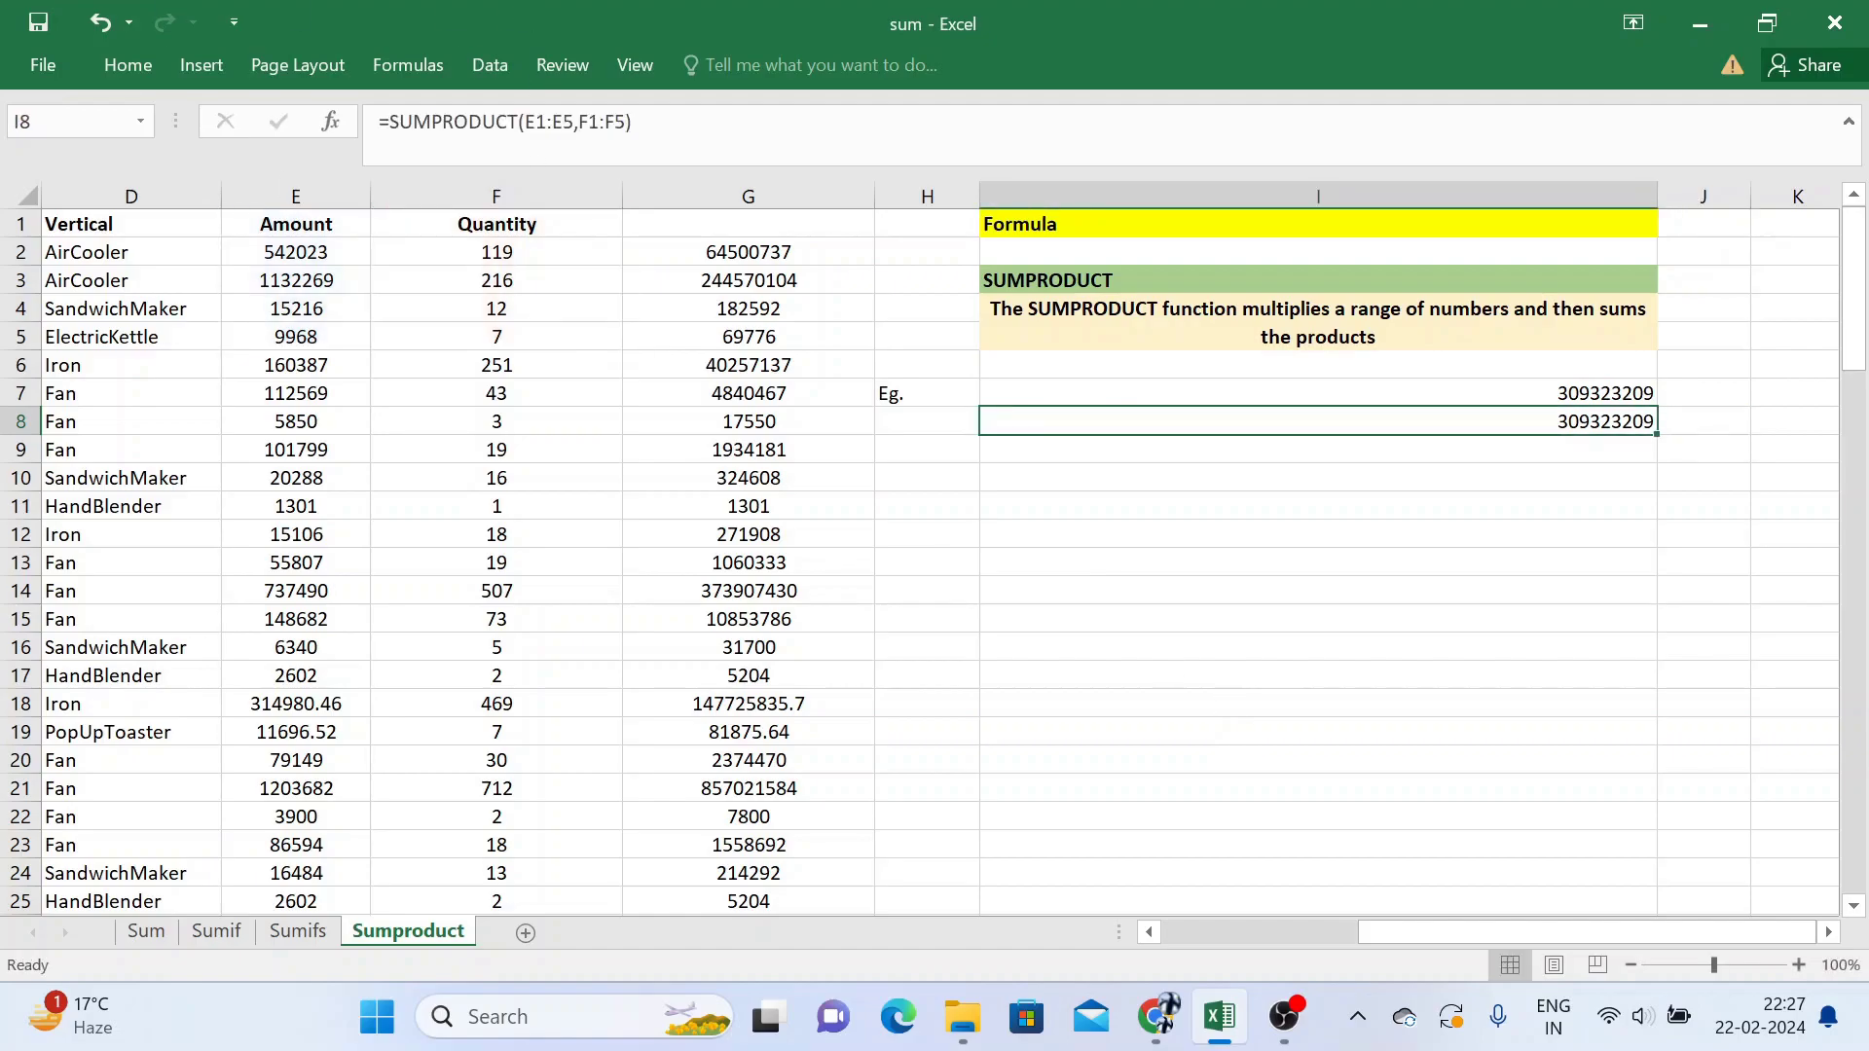
Step: Copy the brand name Havells from cell B8
{"action": "key", "text": "Left"}
{"action": "key", "text": "Left"}
{"action": "key", "text": "Left"}
{"action": "key", "text": "Left"}
{"action": "key", "text": "Left"}
{"action": "key", "text": "Left"}
{"action": "key", "text": "Left"}
{"action": "key", "text": "Up"}
{"action": "key", "text": "Down"}
{"action": "key", "text": "F2"}
{"action": "key", "text": "shift+Home"}
{"action": "key", "text": "ctrl+c"}
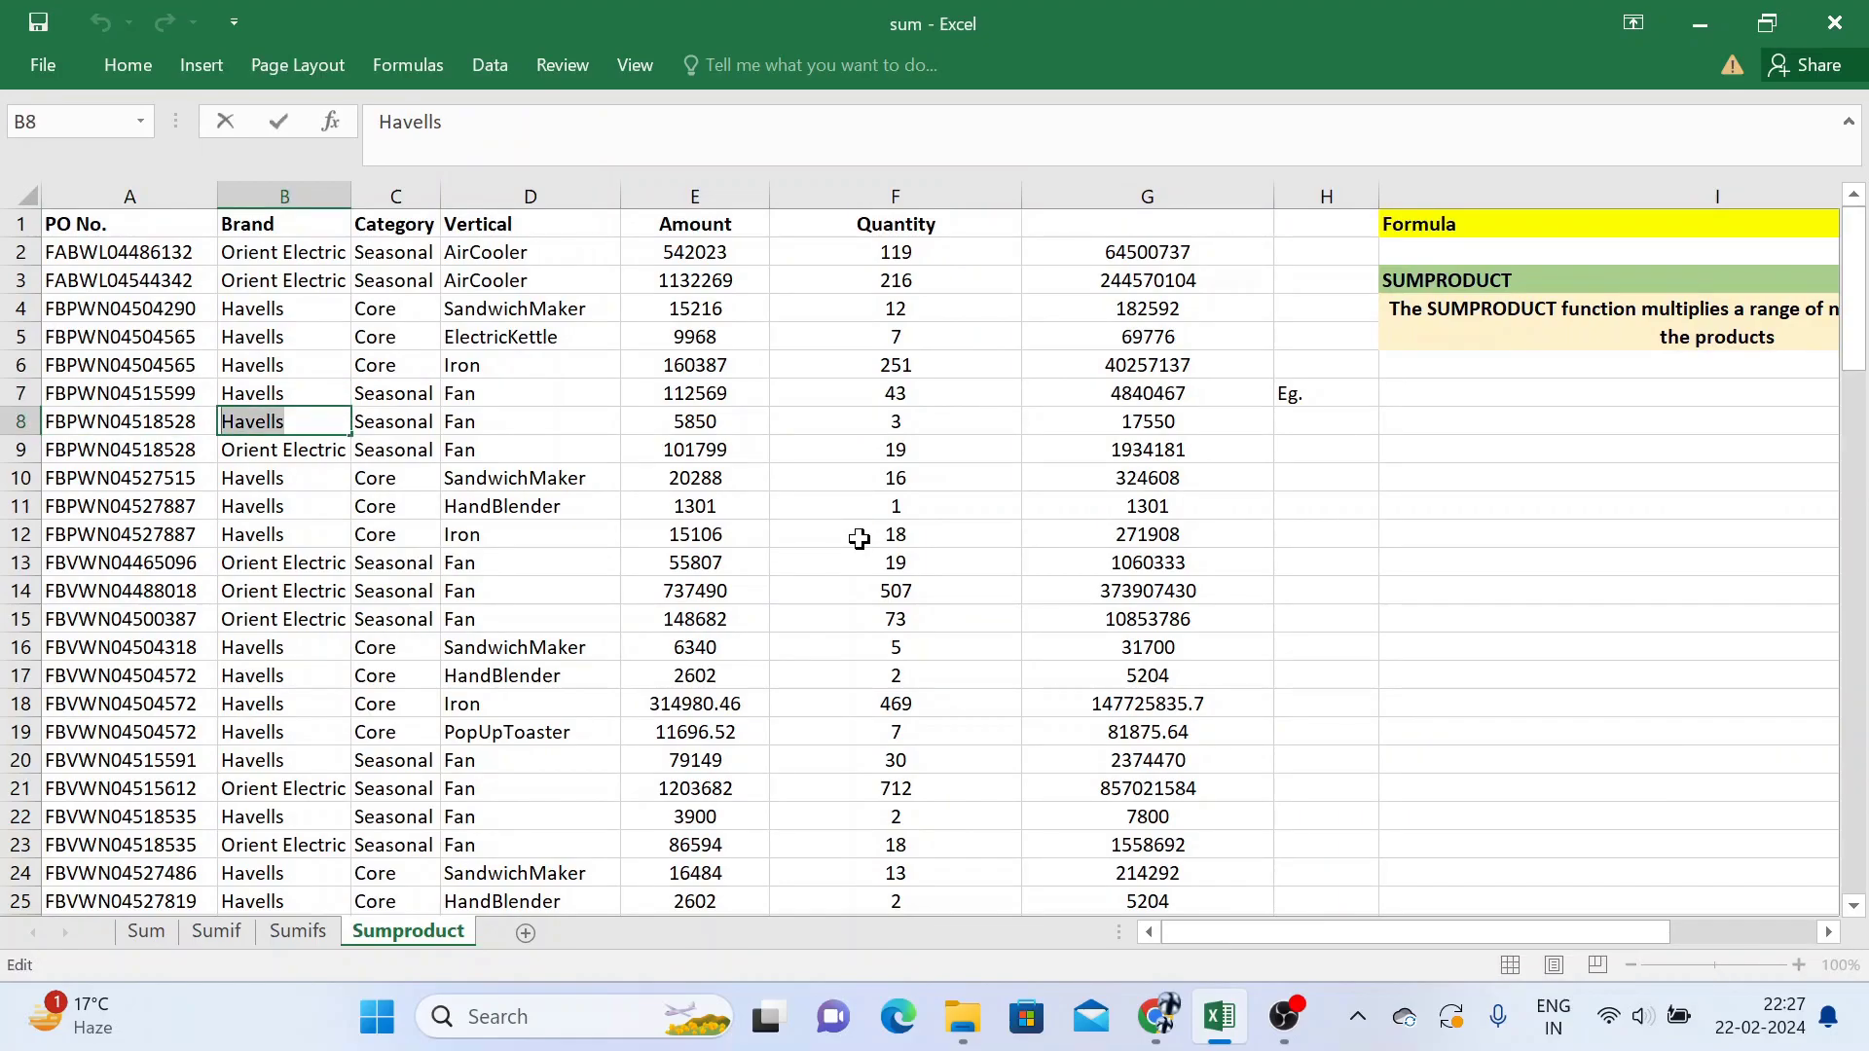
Step: Enter the heading Brand in H9
{"action": "key", "text": "Tab"}
{"action": "key", "text": "Right"}
{"action": "key", "text": "Right"}
{"action": "key", "text": "Right"}
{"action": "key", "text": "Right"}
{"action": "key", "text": "Right"}
{"action": "key", "text": "Right"}
{"action": "key", "text": "Left"}
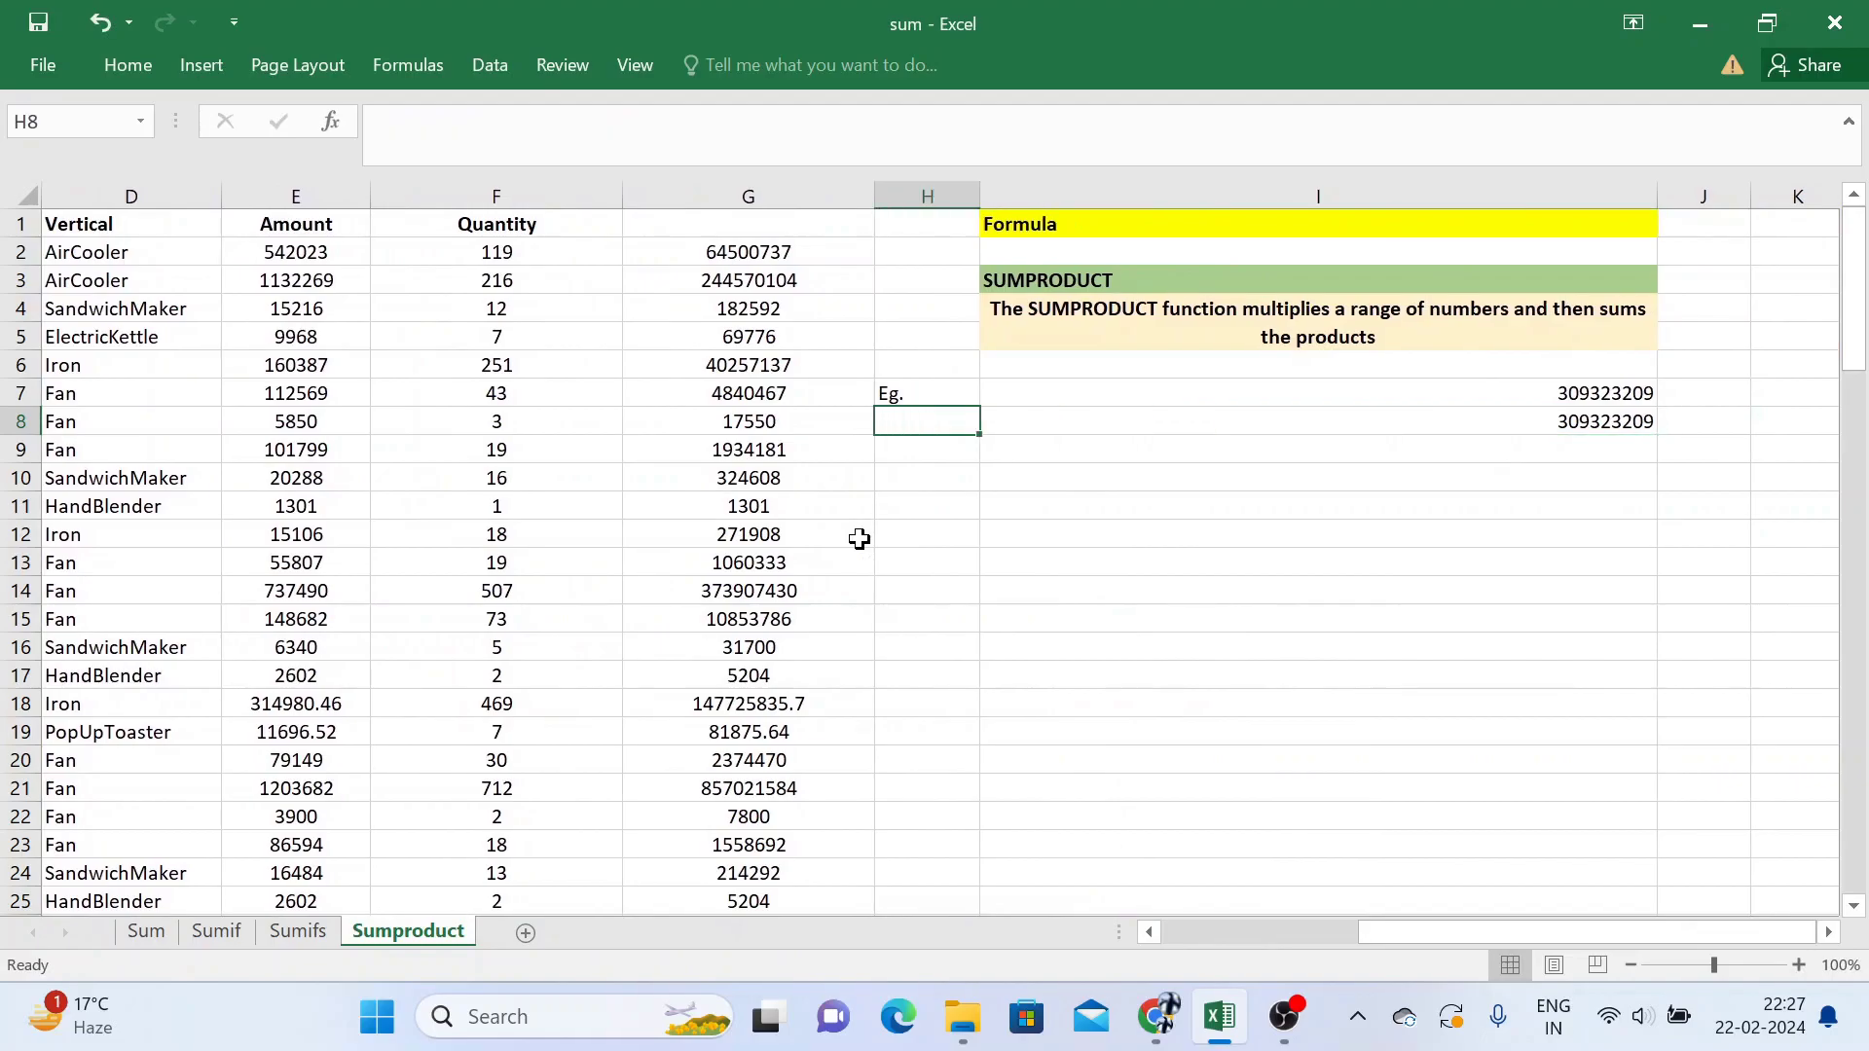
{"action": "key", "text": "Down"}
{"action": "type", "text": "Brand"}
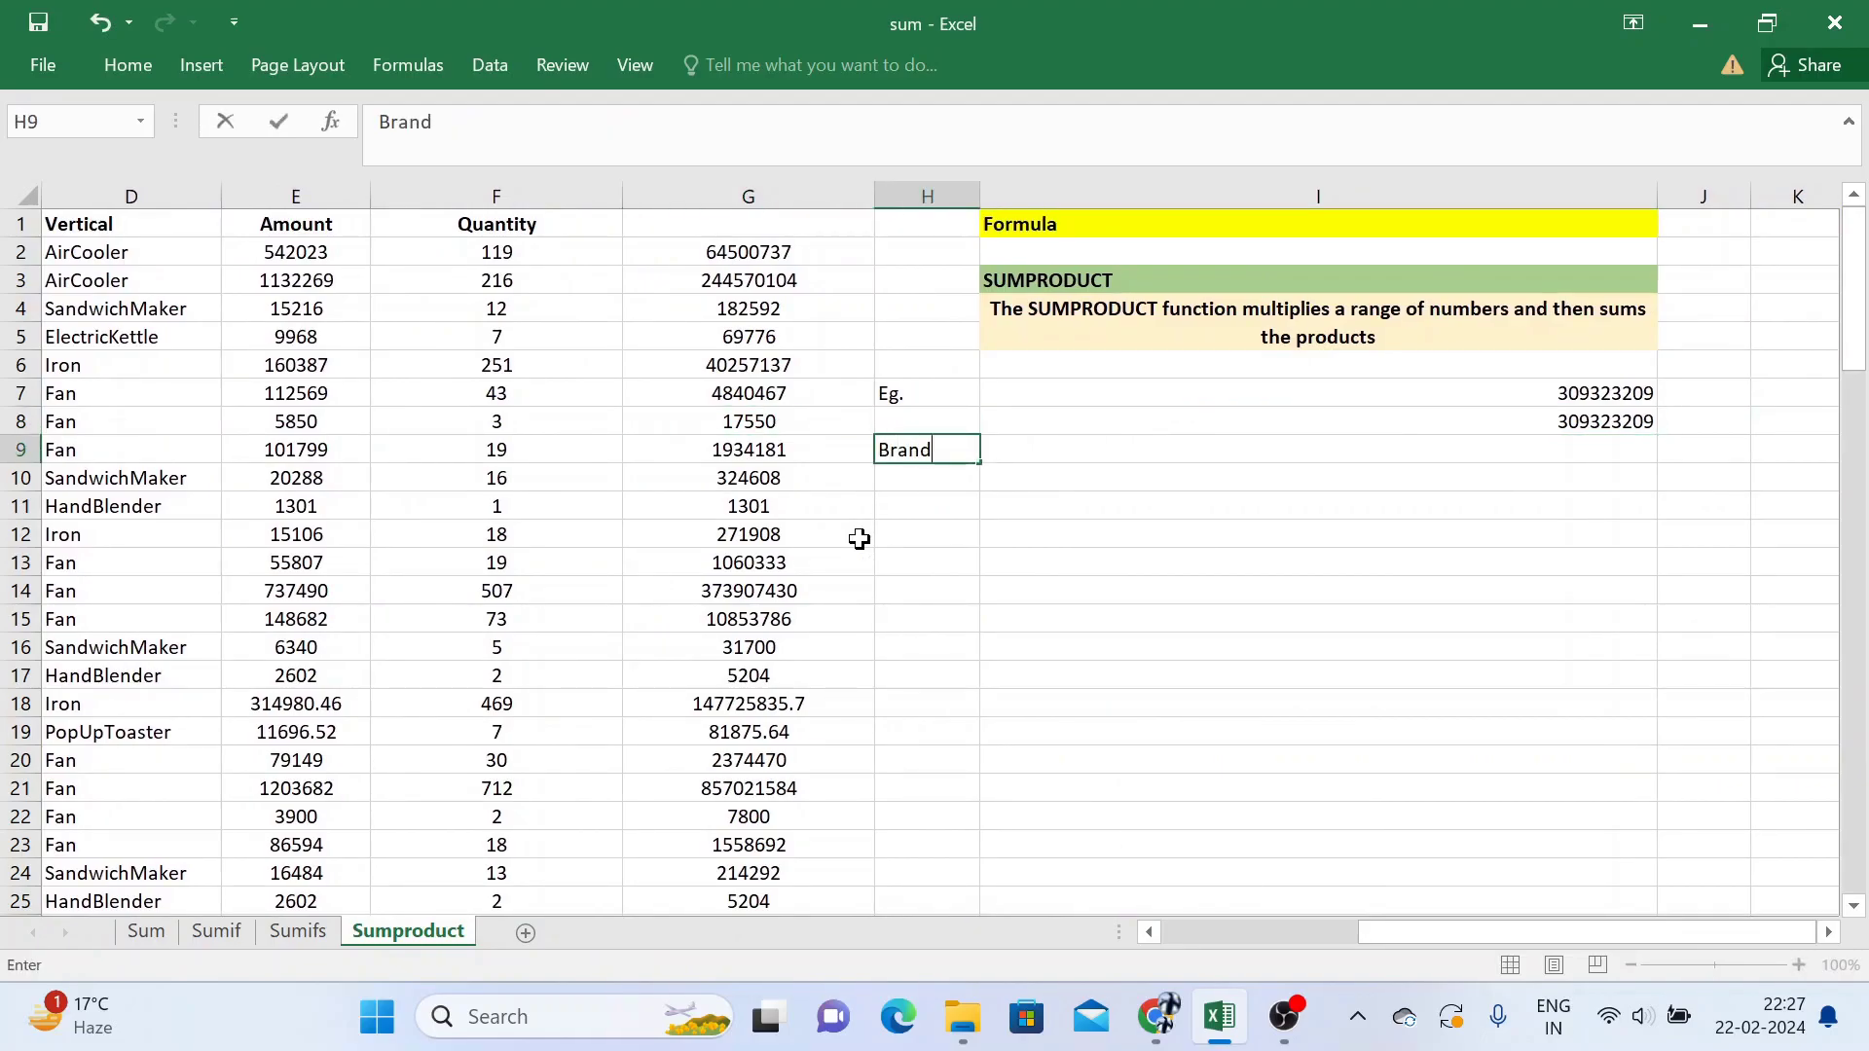
{"action": "key", "text": "Return"}
Step: Make the Brand heading in H9 bold and paste Havells into H10 below it
{"action": "key", "text": "Up"}
{"action": "key", "text": "ctrl+v"}
{"action": "key", "text": "Return"}
{"action": "key", "text": "Up"}
{"action": "key", "text": "ctrl+z"}
{"action": "key", "text": "Down"}
{"action": "key", "text": "Up"}
{"action": "key", "text": "Down"}
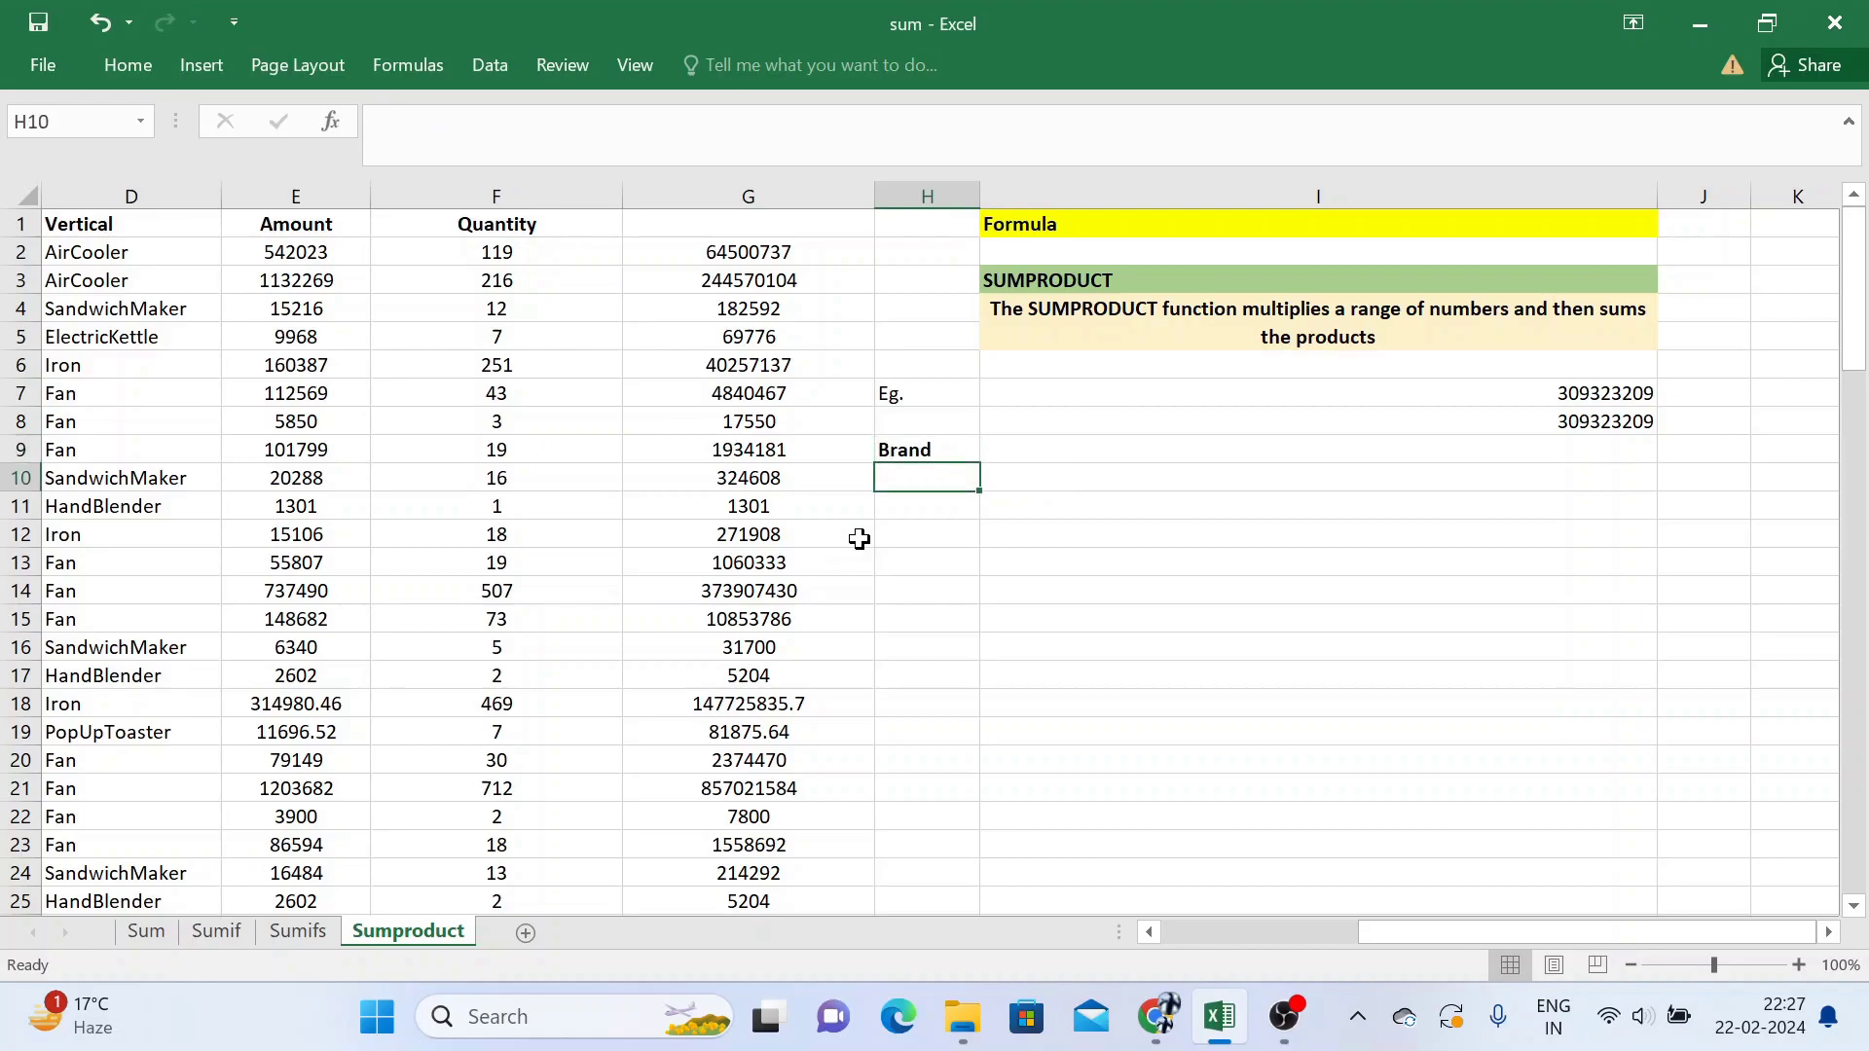
{"action": "key", "text": "ctrl+v"}
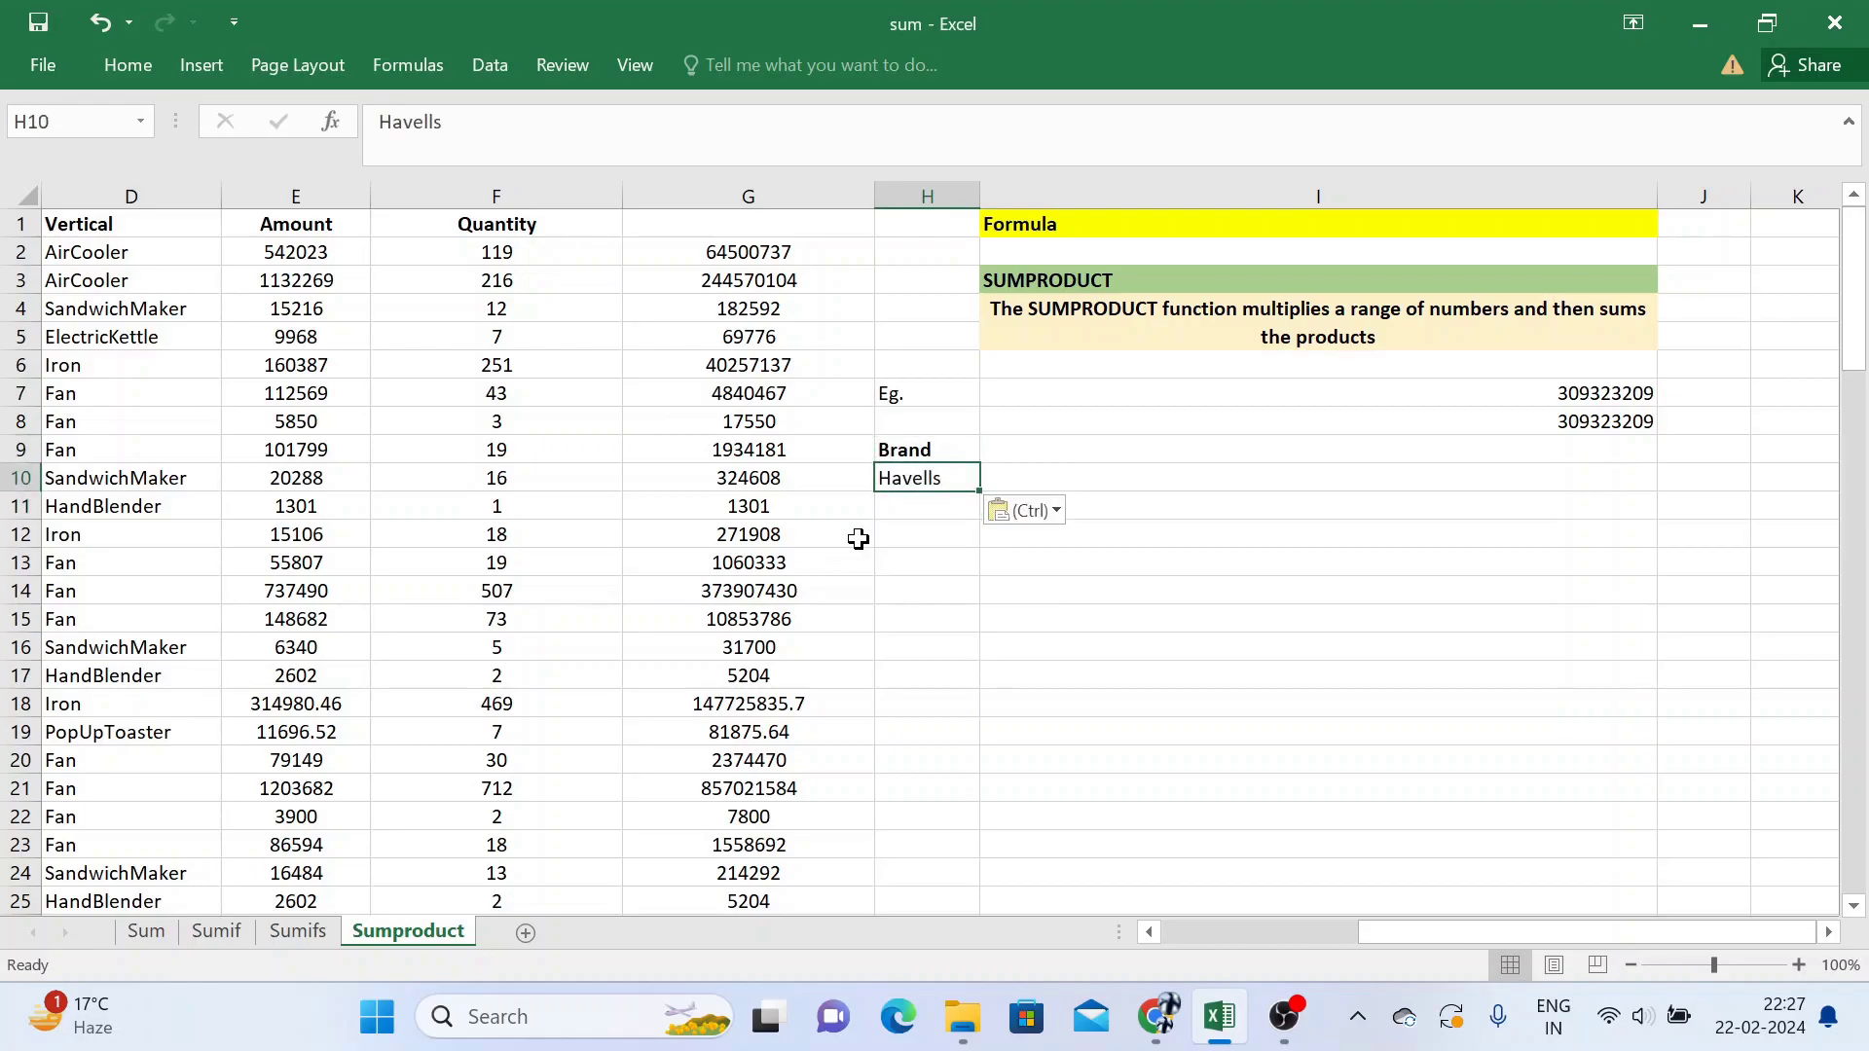
Step: Check the amount, quantity and product of the SandwichMaker entry in row 4
{"action": "left_click", "coordinate": [296, 312]}
{"action": "left_click", "coordinate": [458, 317]}
{"action": "left_click", "coordinate": [778, 320]}
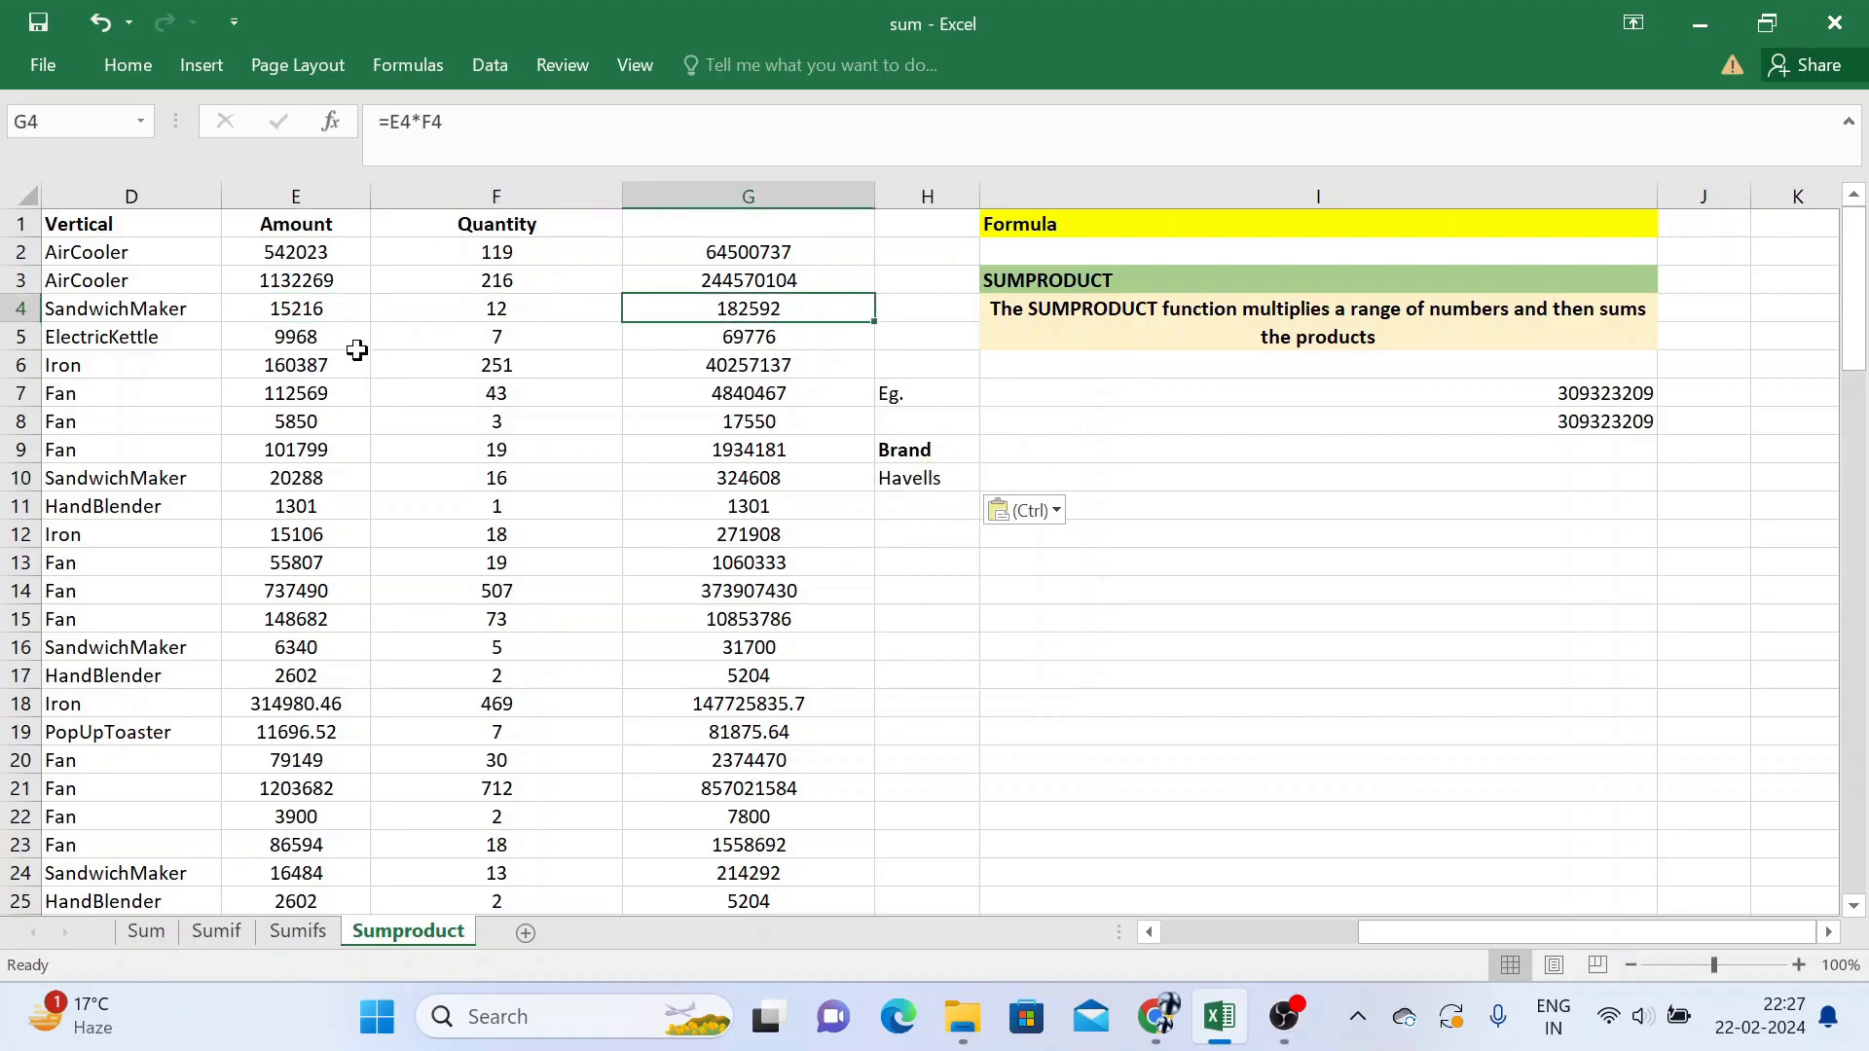
Step: Insert an additional first array beginning --(B:B before E1:E5 in the SUMPRODUCT formula in I8
{"action": "left_click", "coordinate": [1173, 419]}
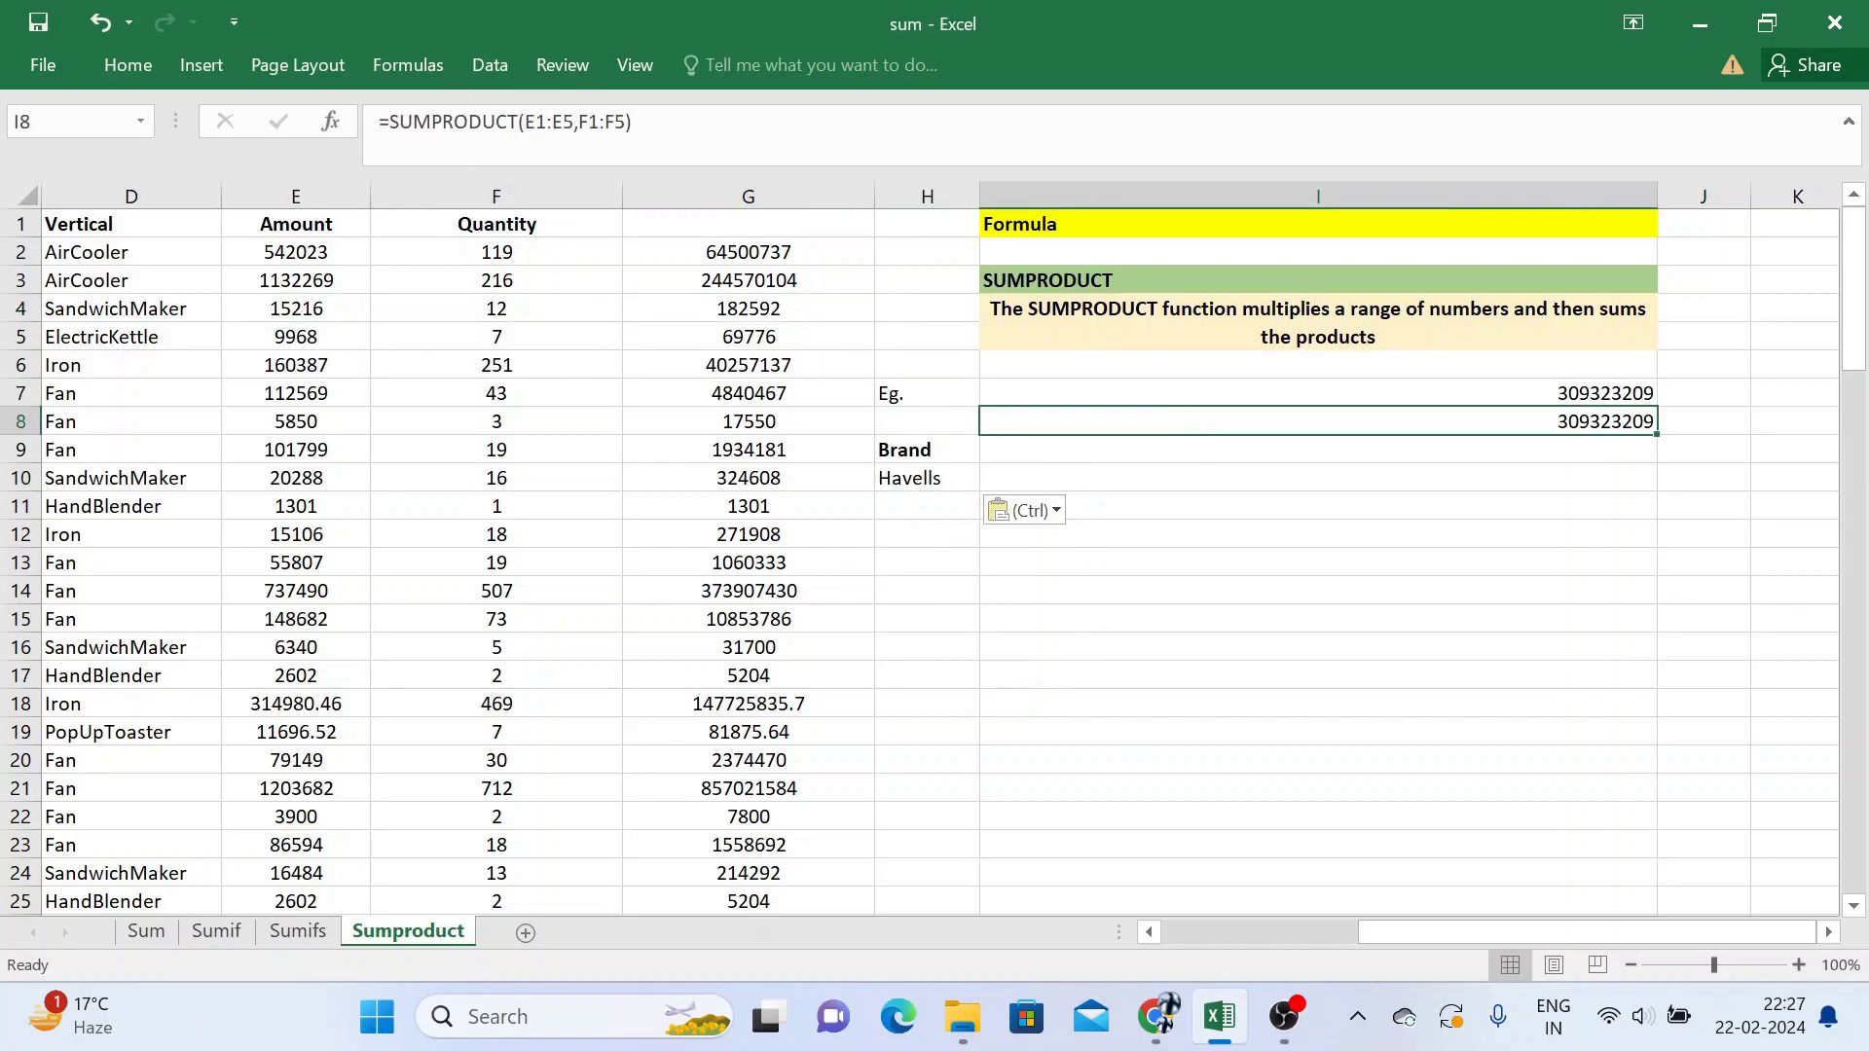
{"action": "left_click", "coordinate": [506, 121]}
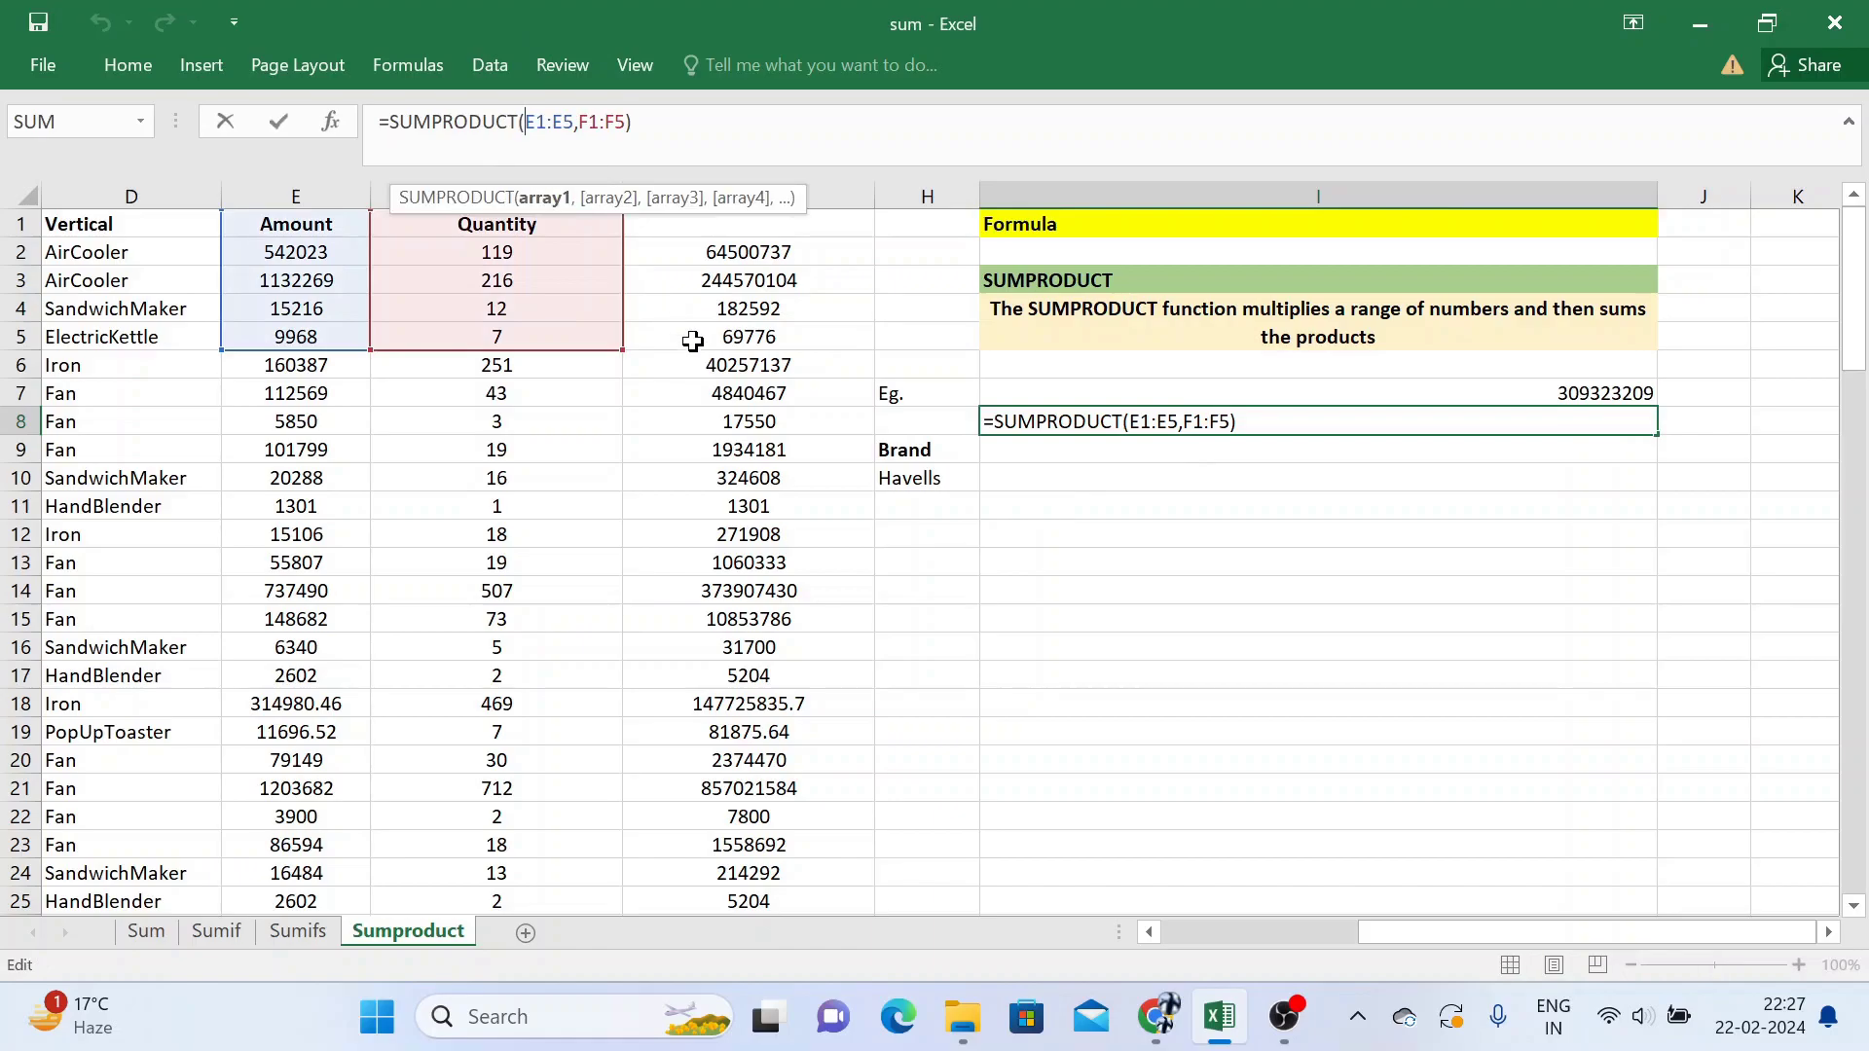
{"action": "type", "text": ","}
{"action": "key", "text": "Left"}
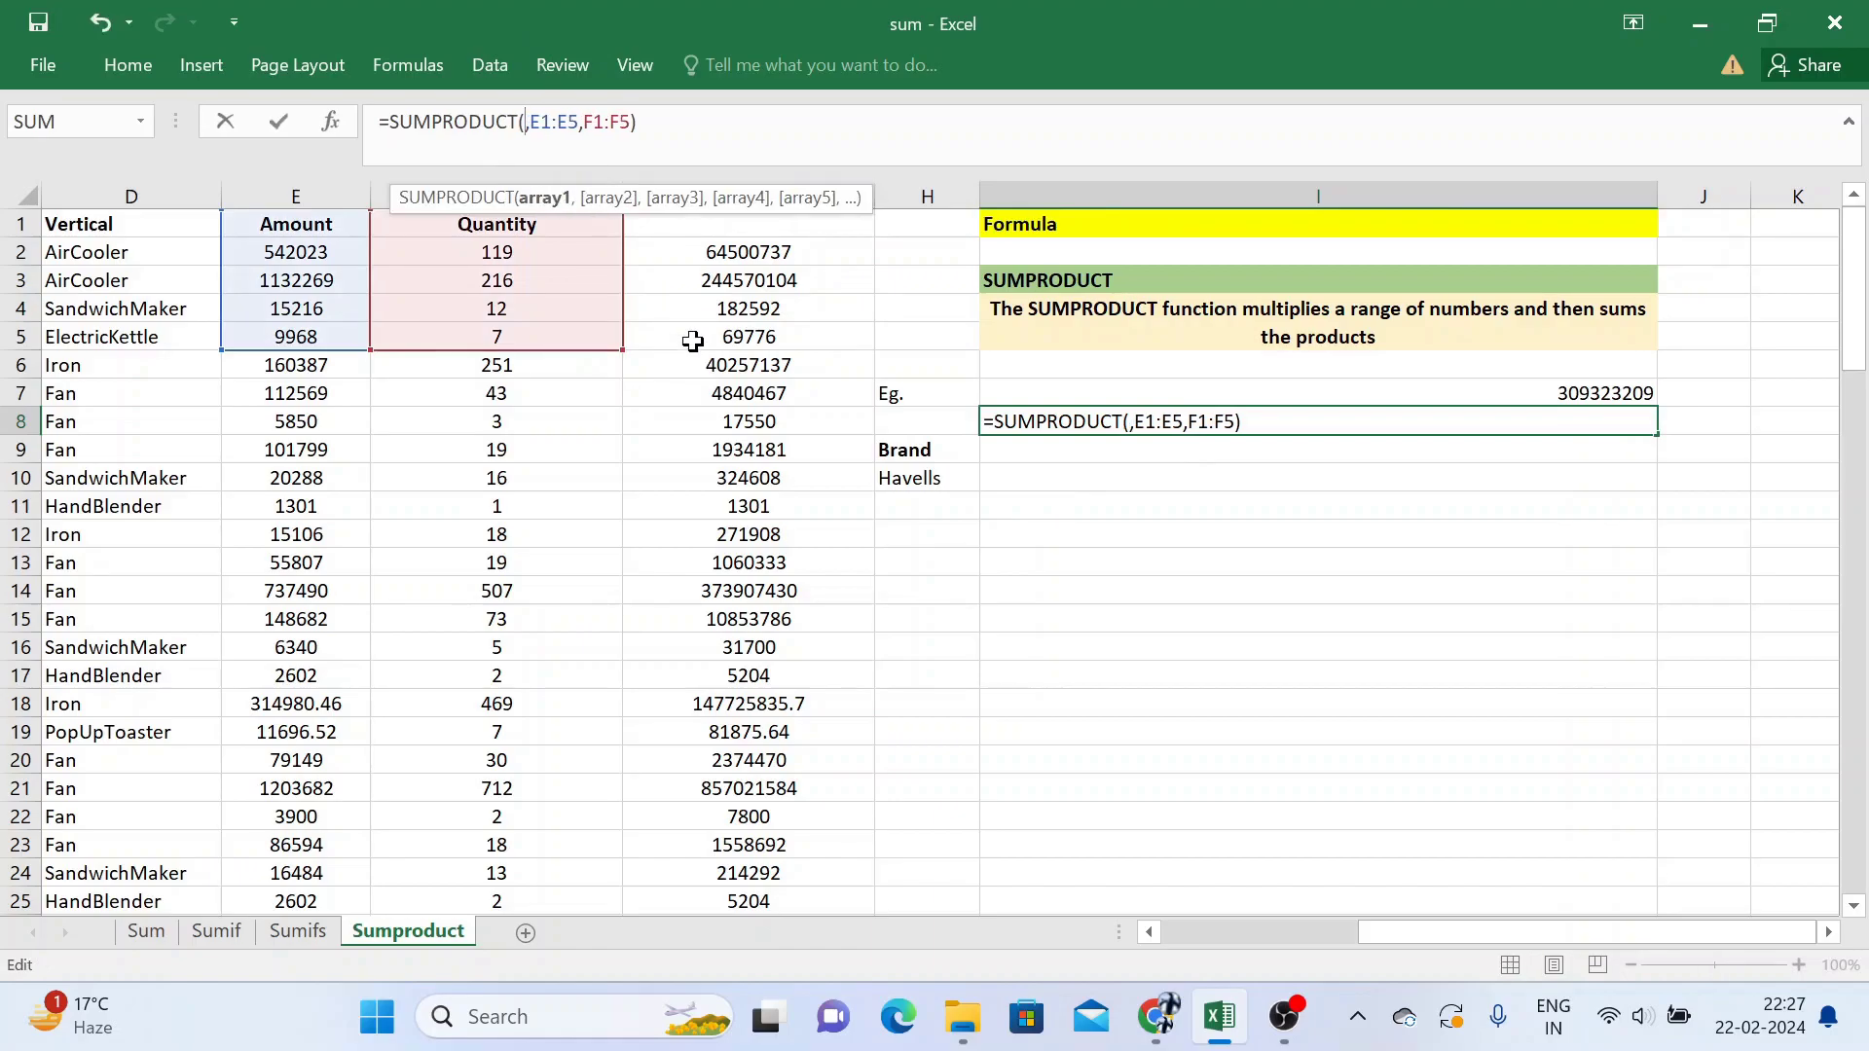
{"action": "type", "text": "--("}
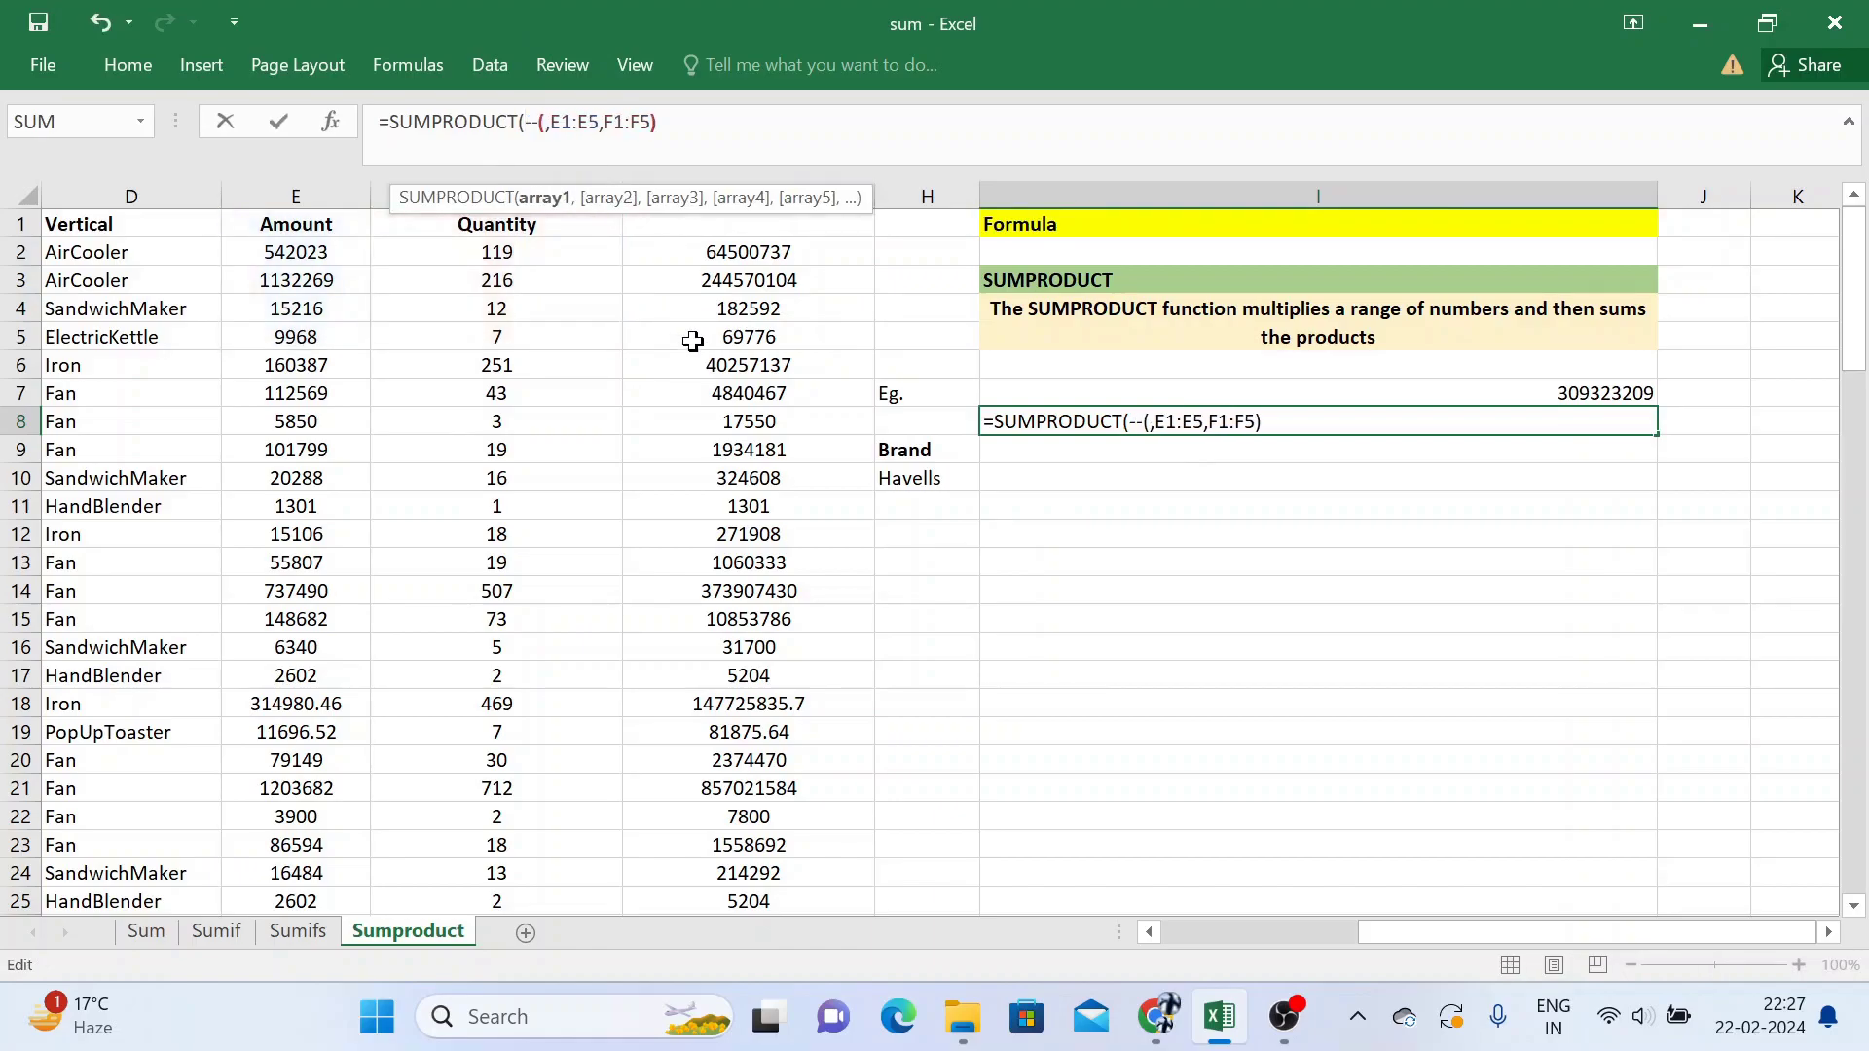
{"action": "left_click_drag", "start_coordinate": [1379, 934], "coordinate": [1169, 923]}
{"action": "left_click", "coordinate": [282, 197]}
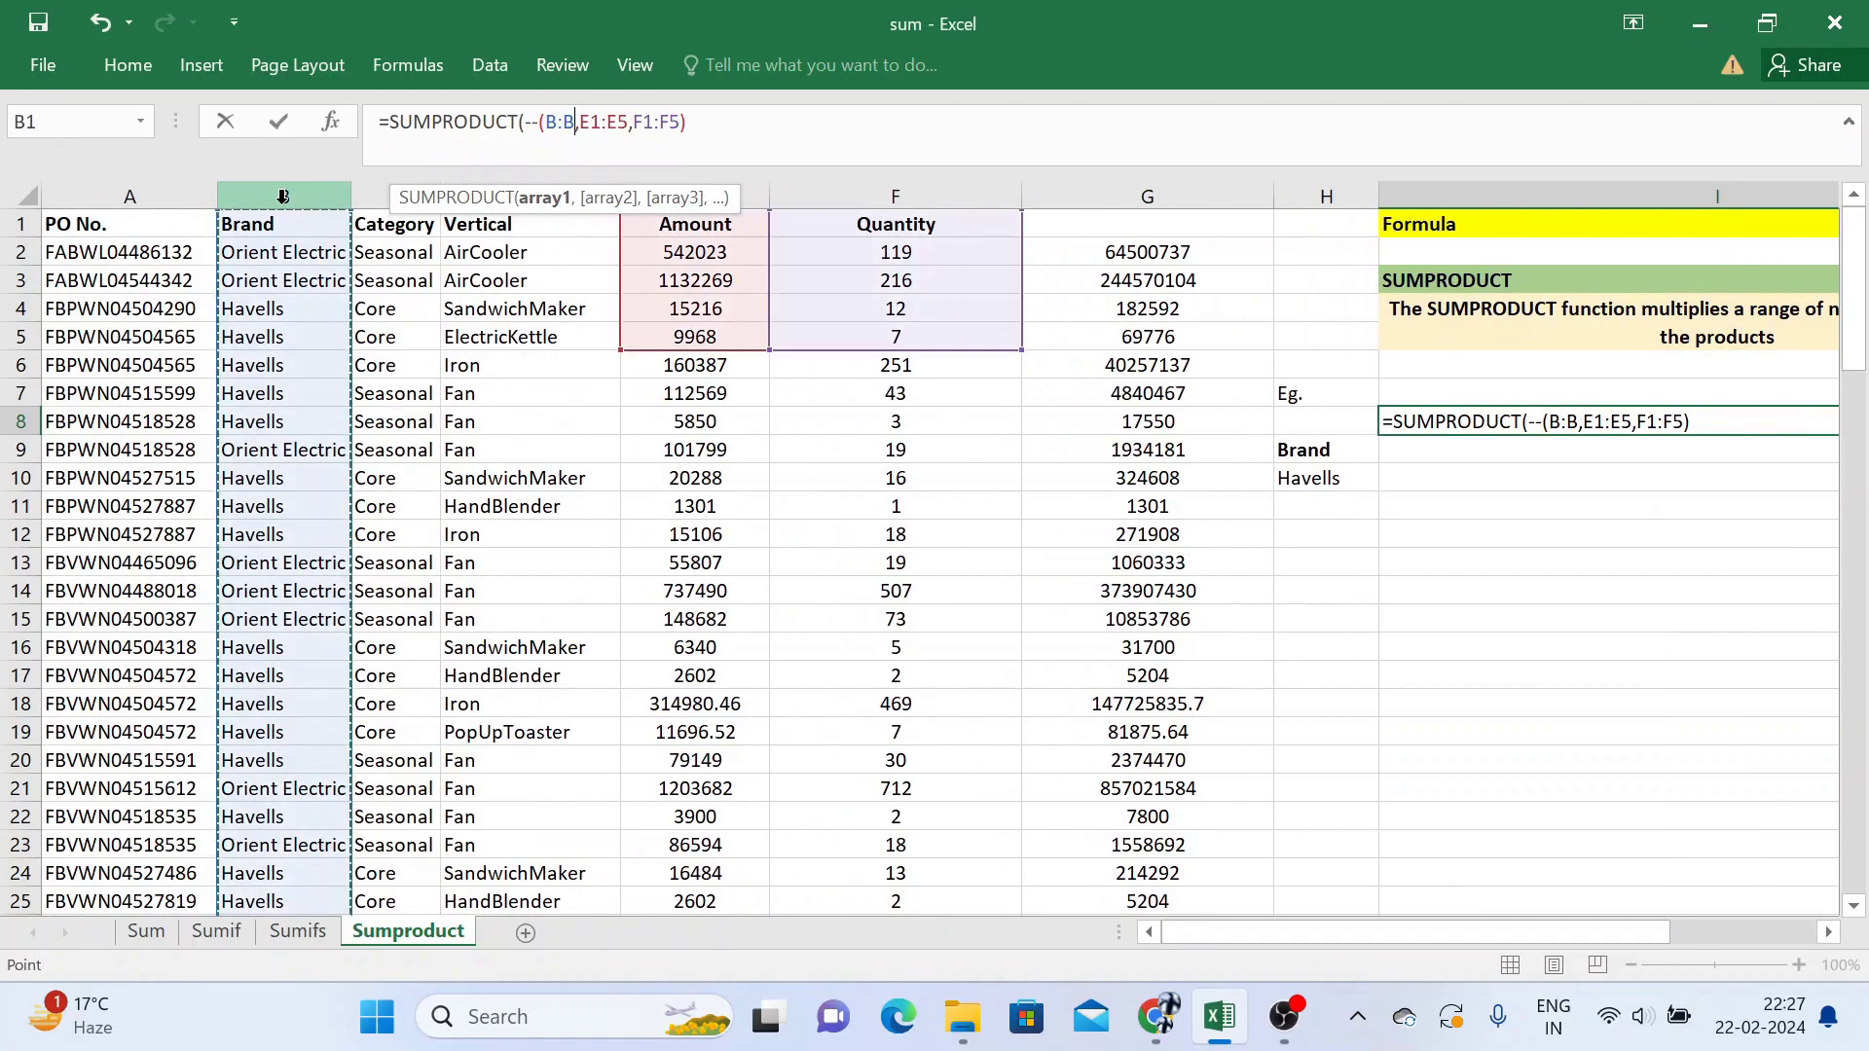
Step: Complete the brand condition as B:B=H10 and try to enter the edited SUMPRODUCT formula in I8
{"action": "type", "text": ",="}
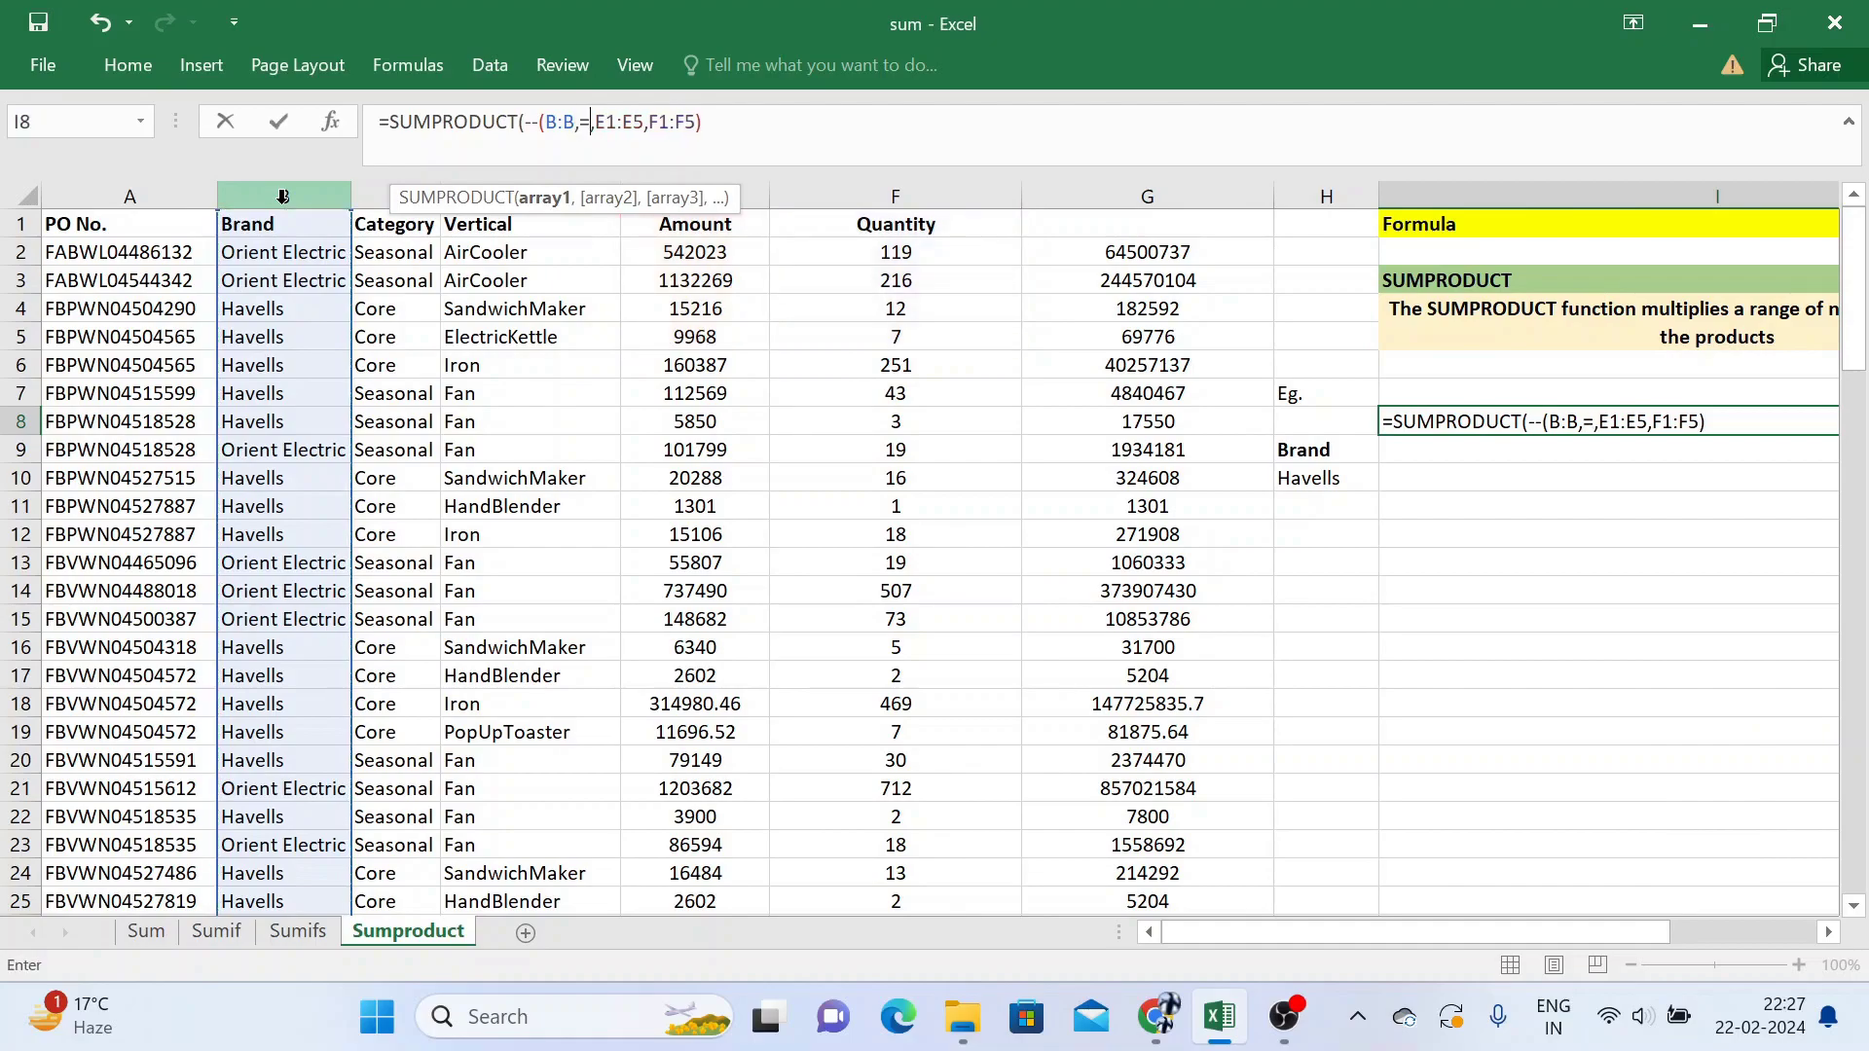
{"action": "key", "text": "BackSpace"}
{"action": "key", "text": "BackSpace"}
{"action": "type", "text": "=\""}
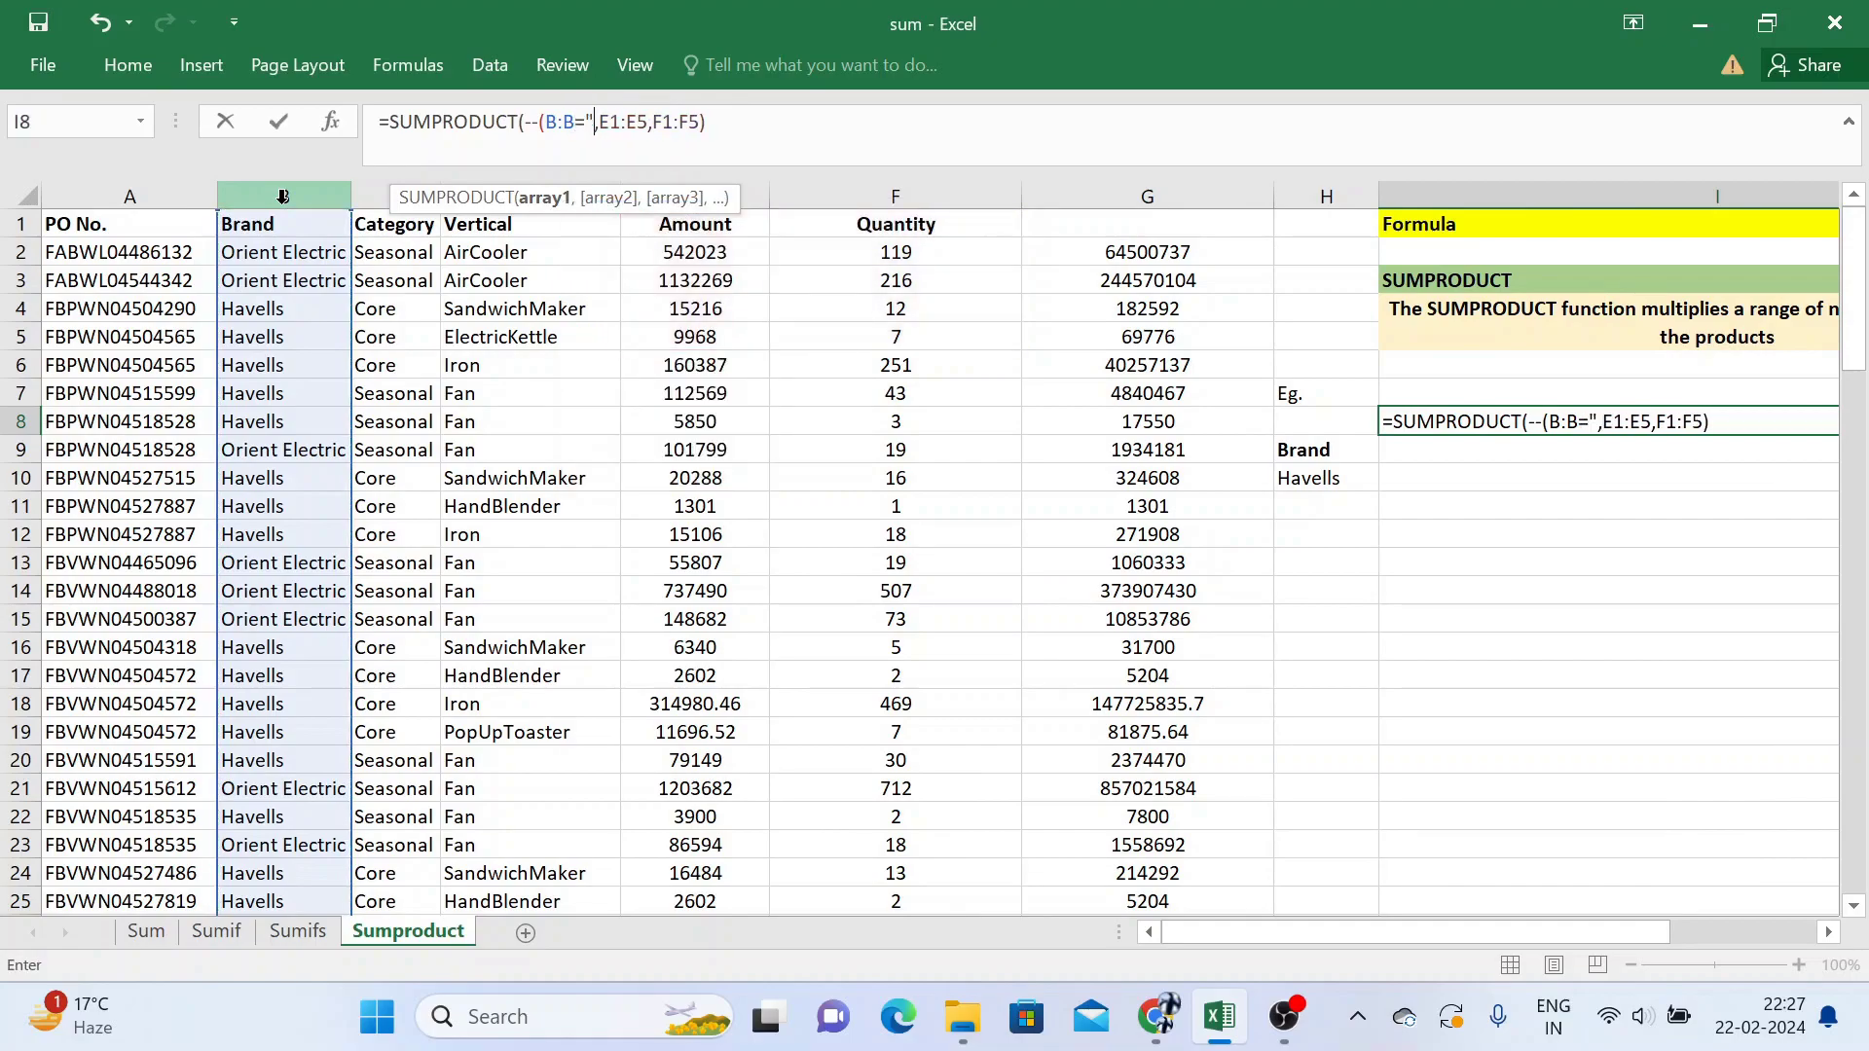
{"action": "left_click", "coordinate": [1324, 477]}
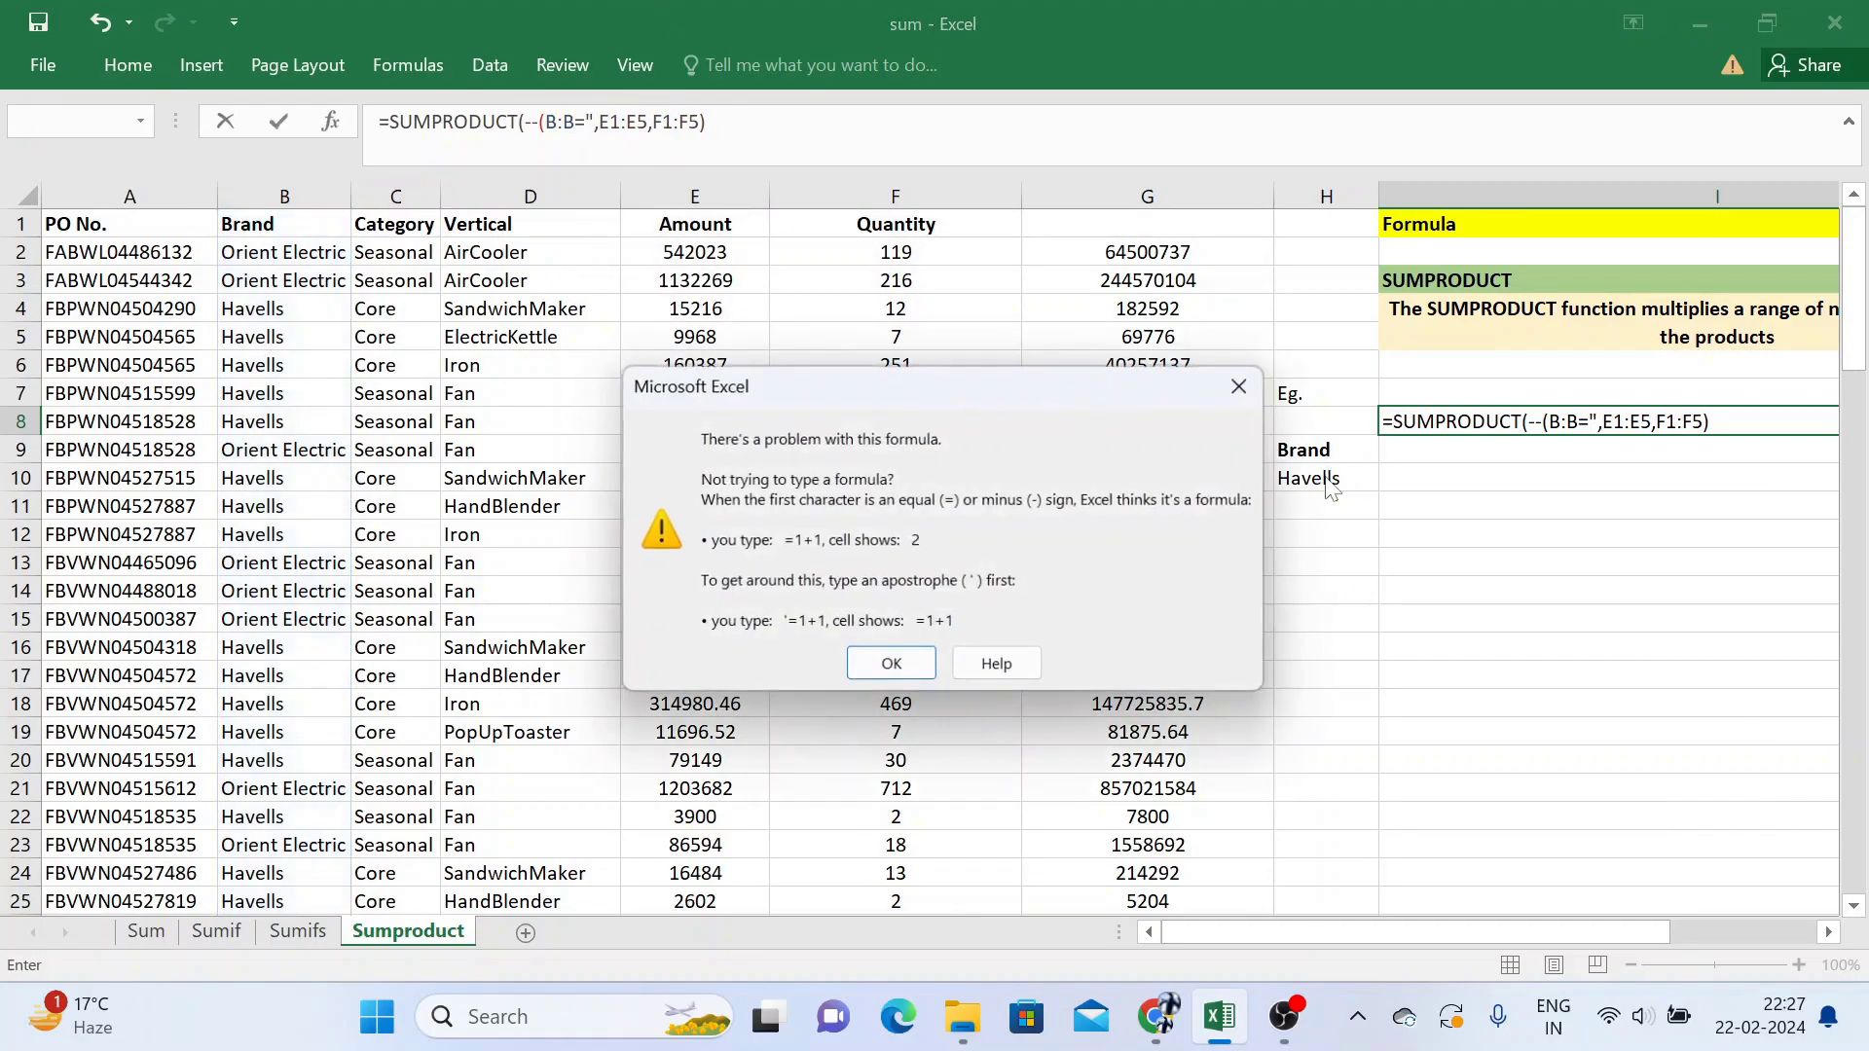
{"action": "left_click", "coordinate": [1244, 384]}
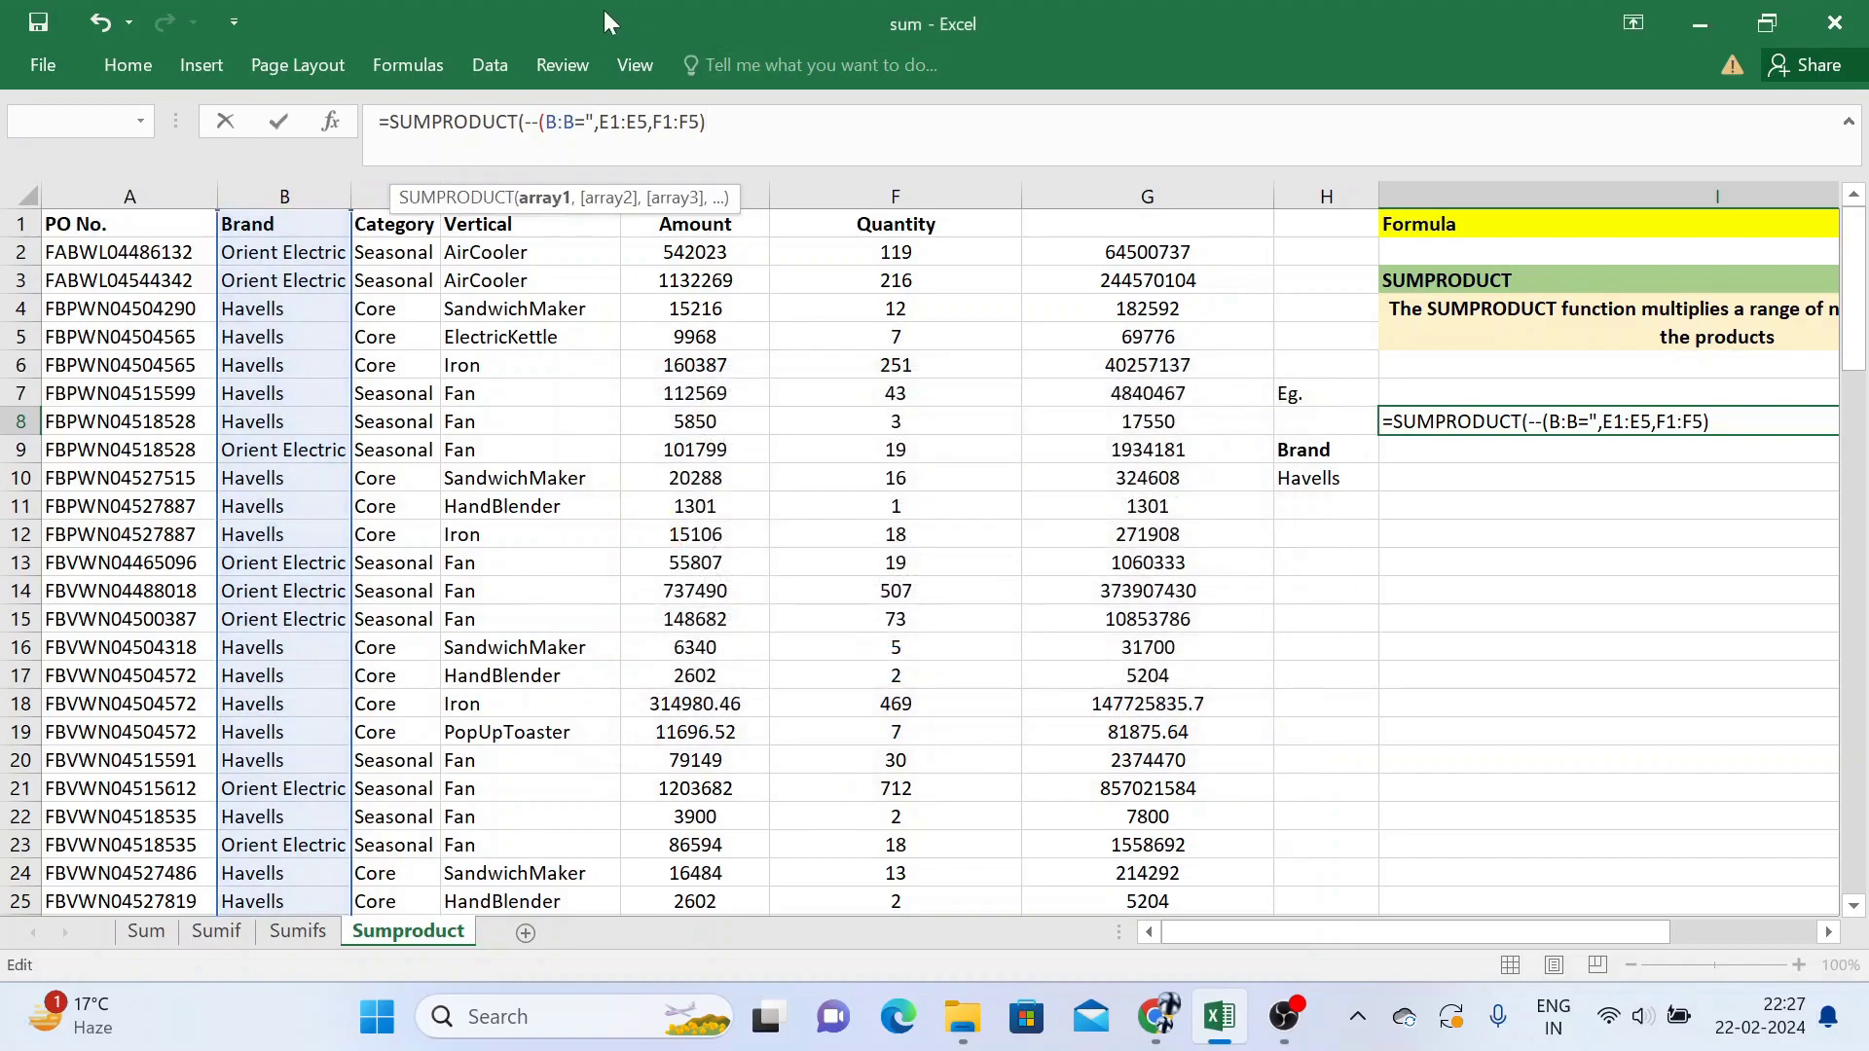
{"action": "type", "text": "\""}
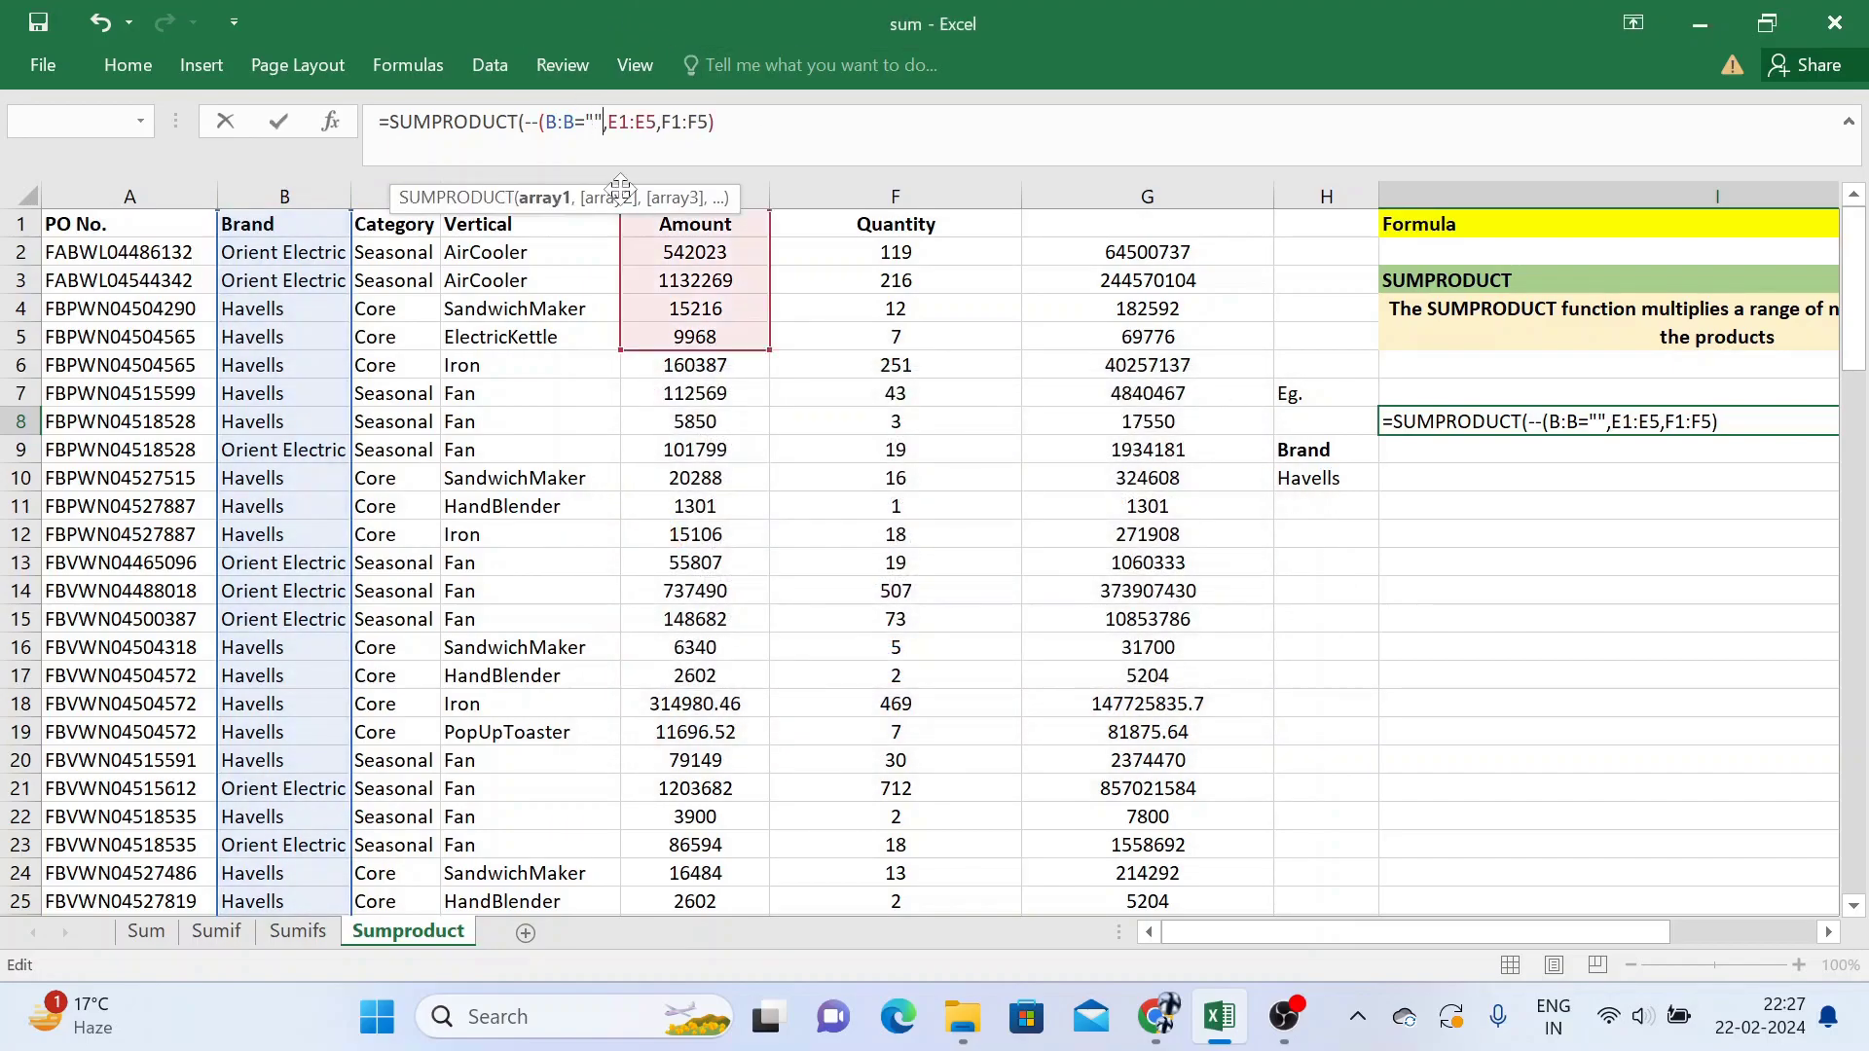
{"action": "key", "text": "BackSpace"}
{"action": "key", "text": "BackSpace"}
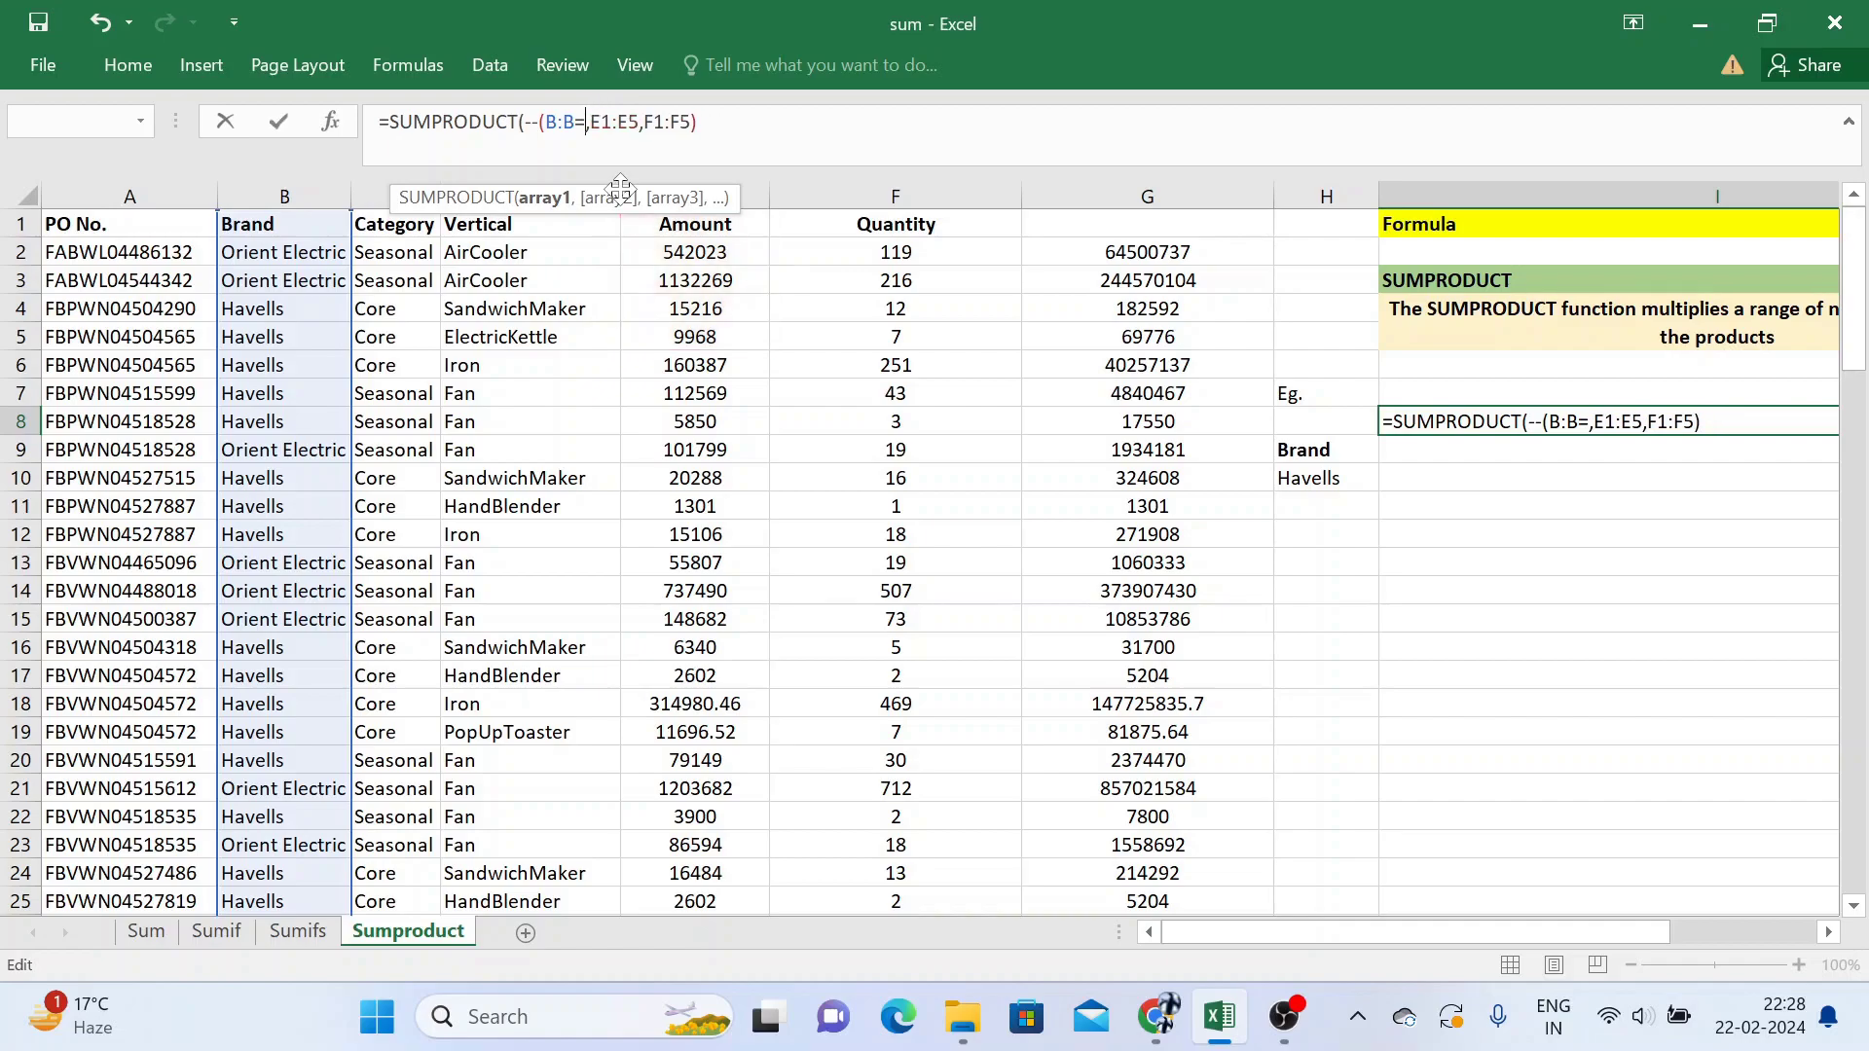
{"action": "left_click", "coordinate": [1317, 474]}
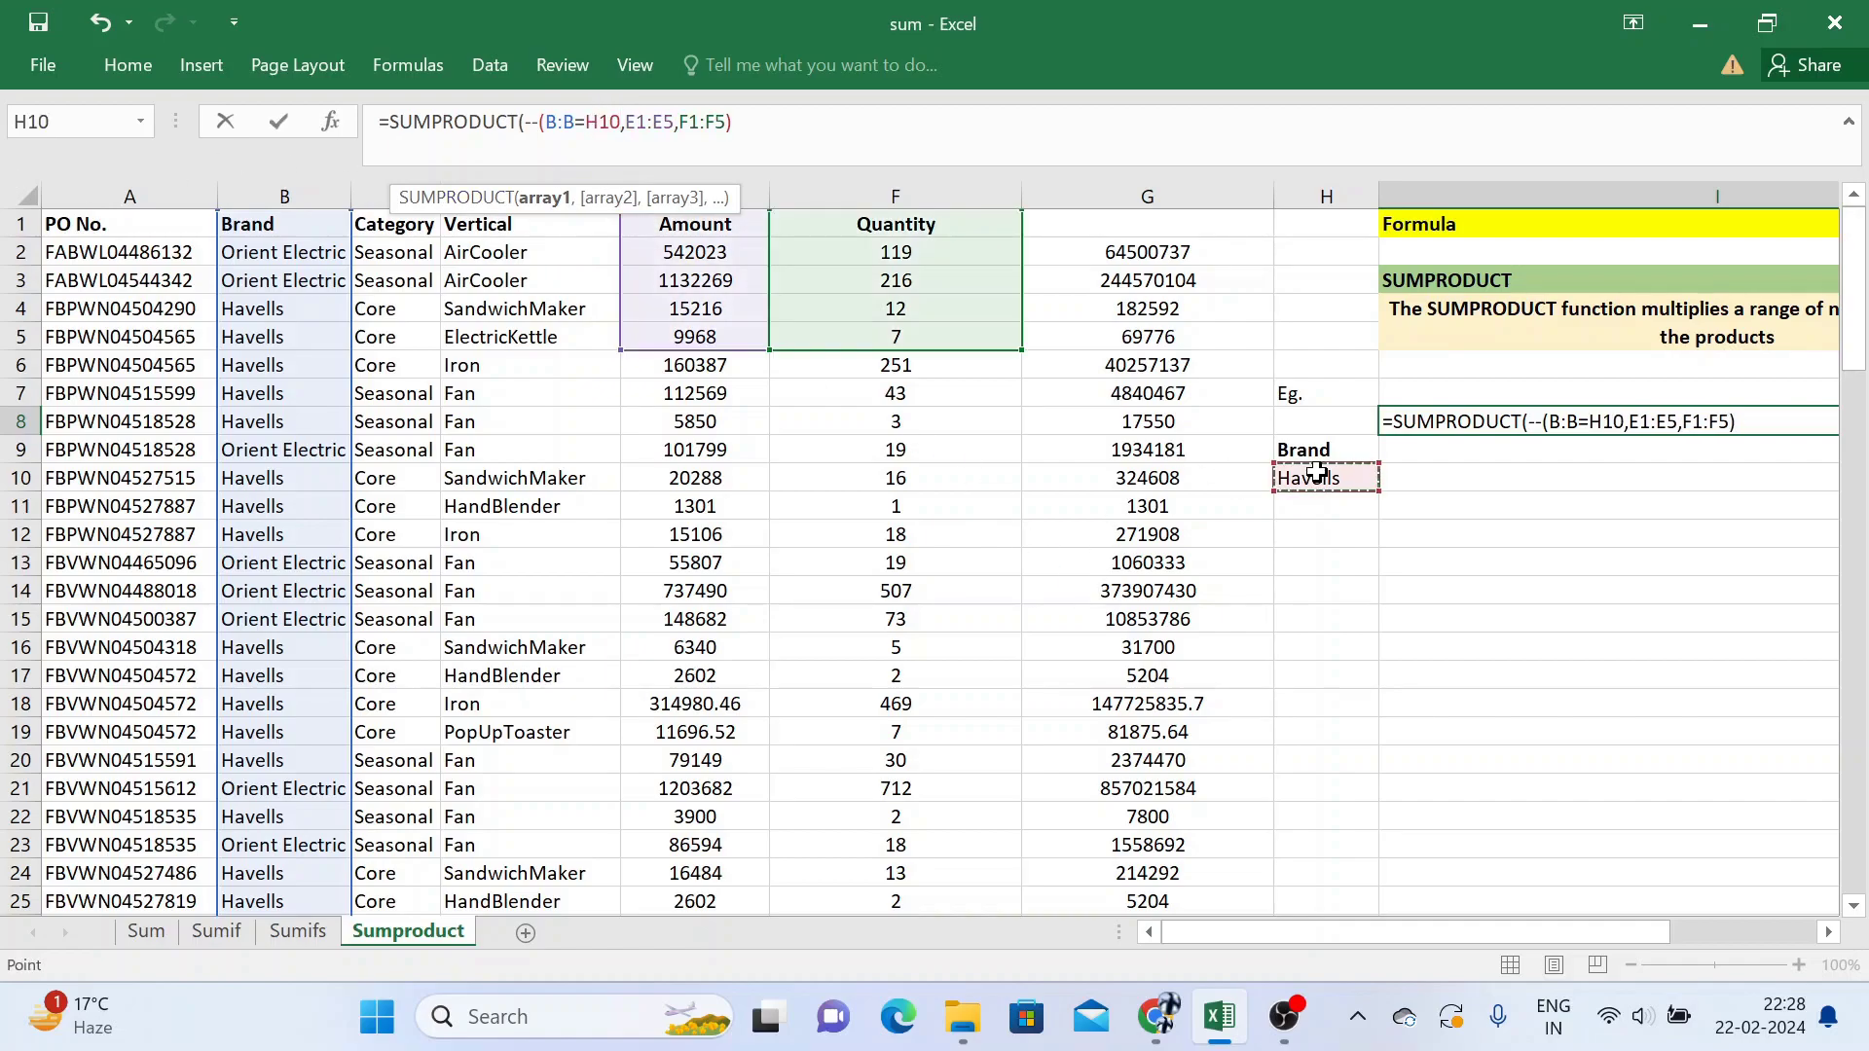
{"action": "key", "text": "Return"}
{"action": "key", "text": "Return"}
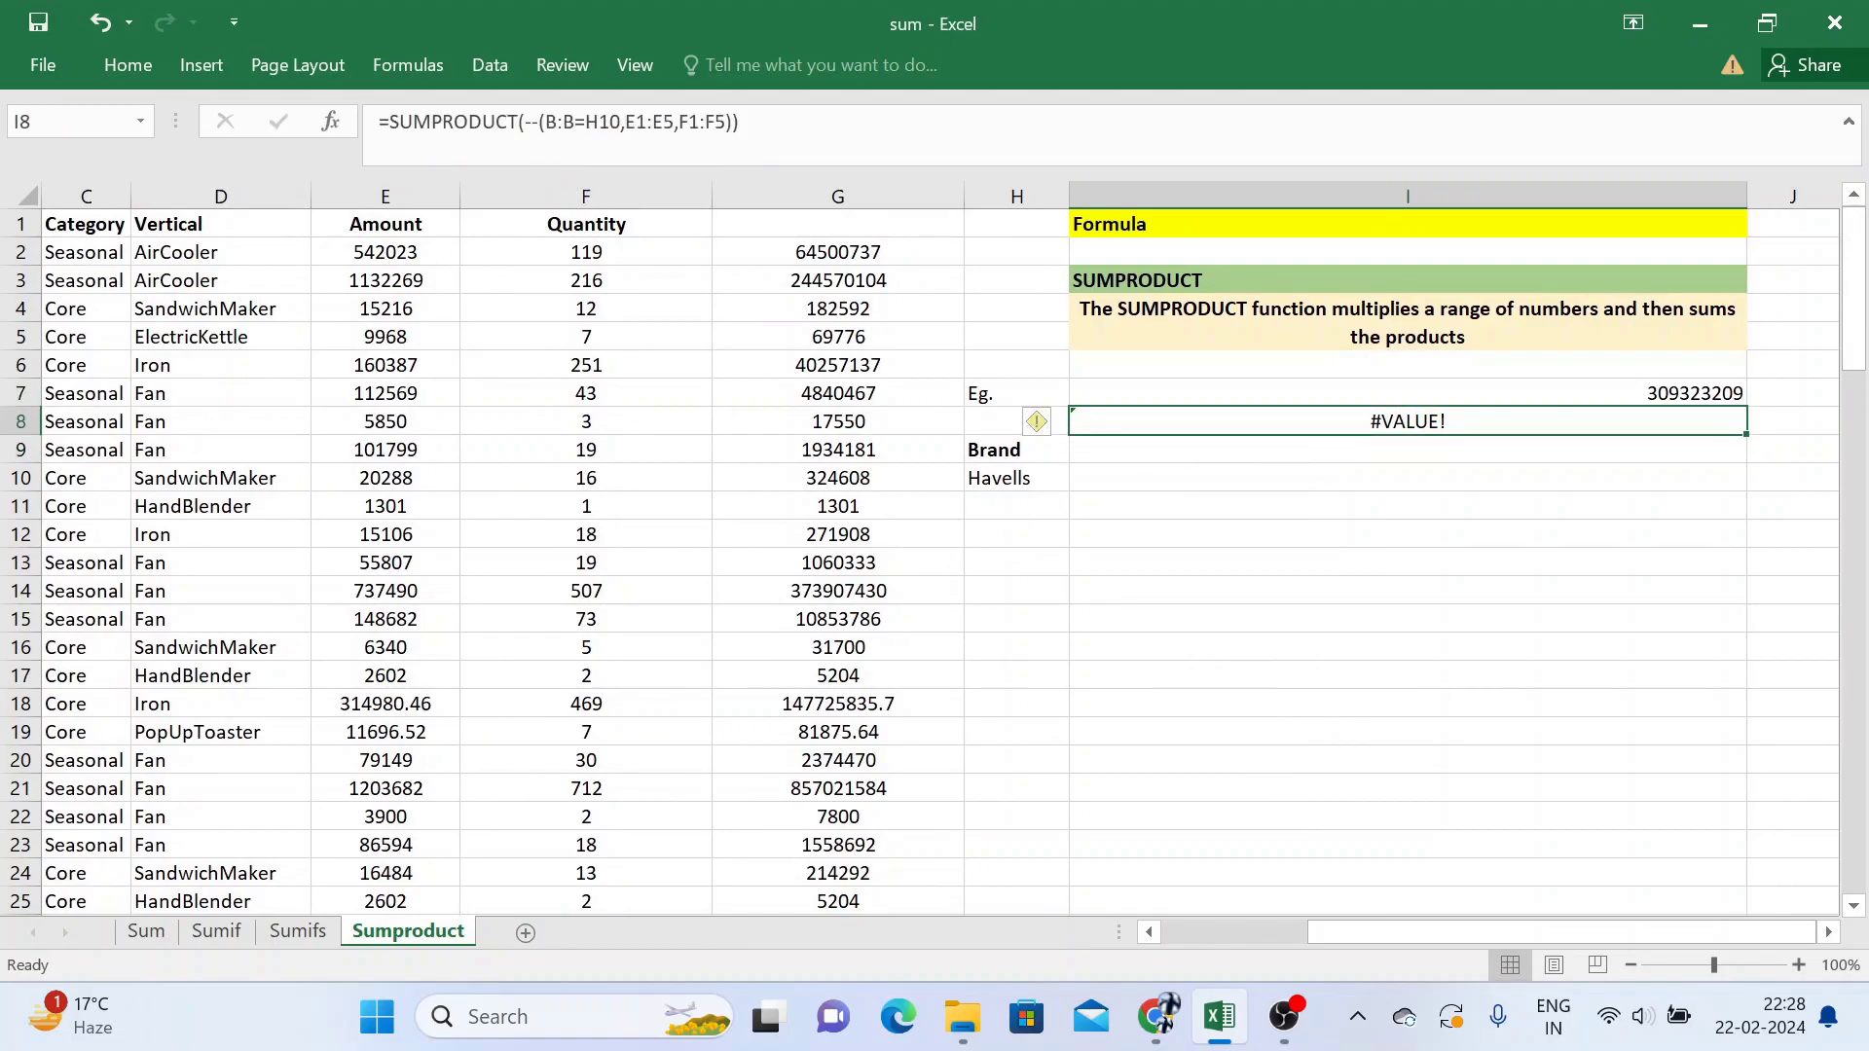
Step: Close the brand condition in I8 with a parenthesis after H10 and highlight --(B:B=H10) for review
{"action": "key", "text": "F2"}
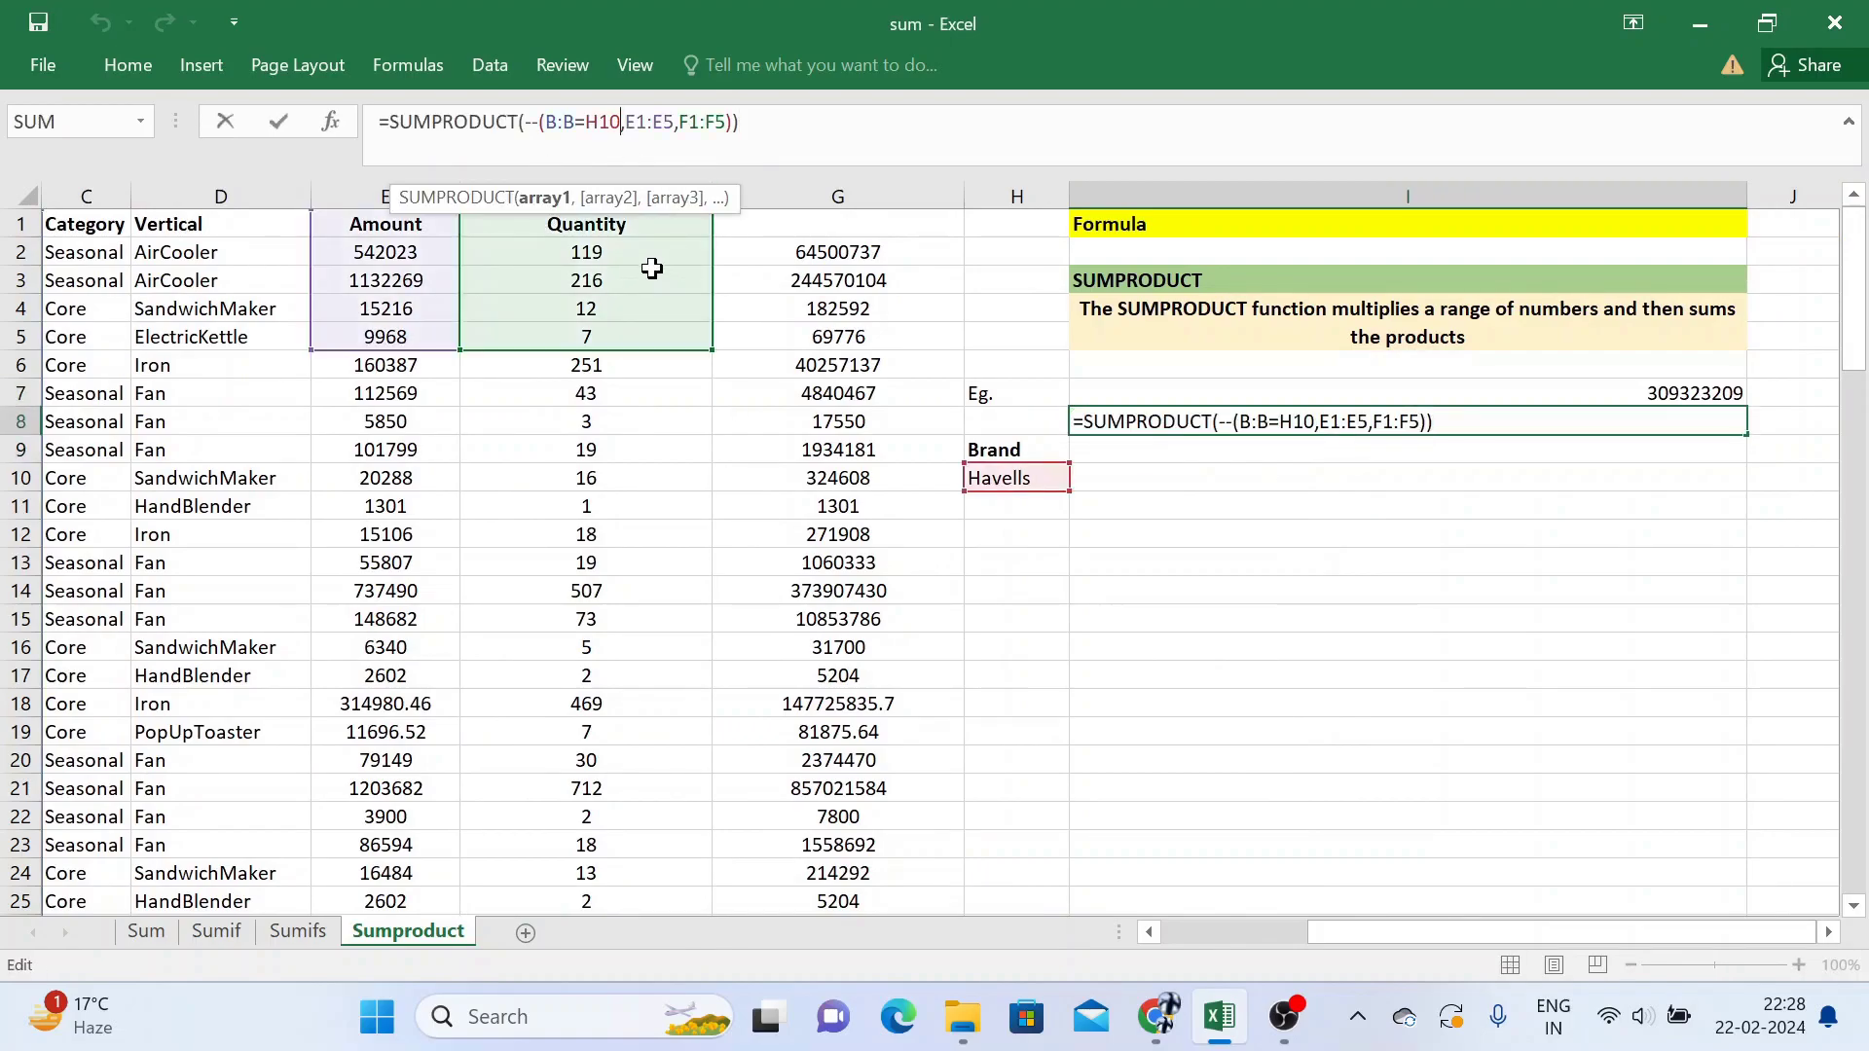
{"action": "type", "text": ")"}
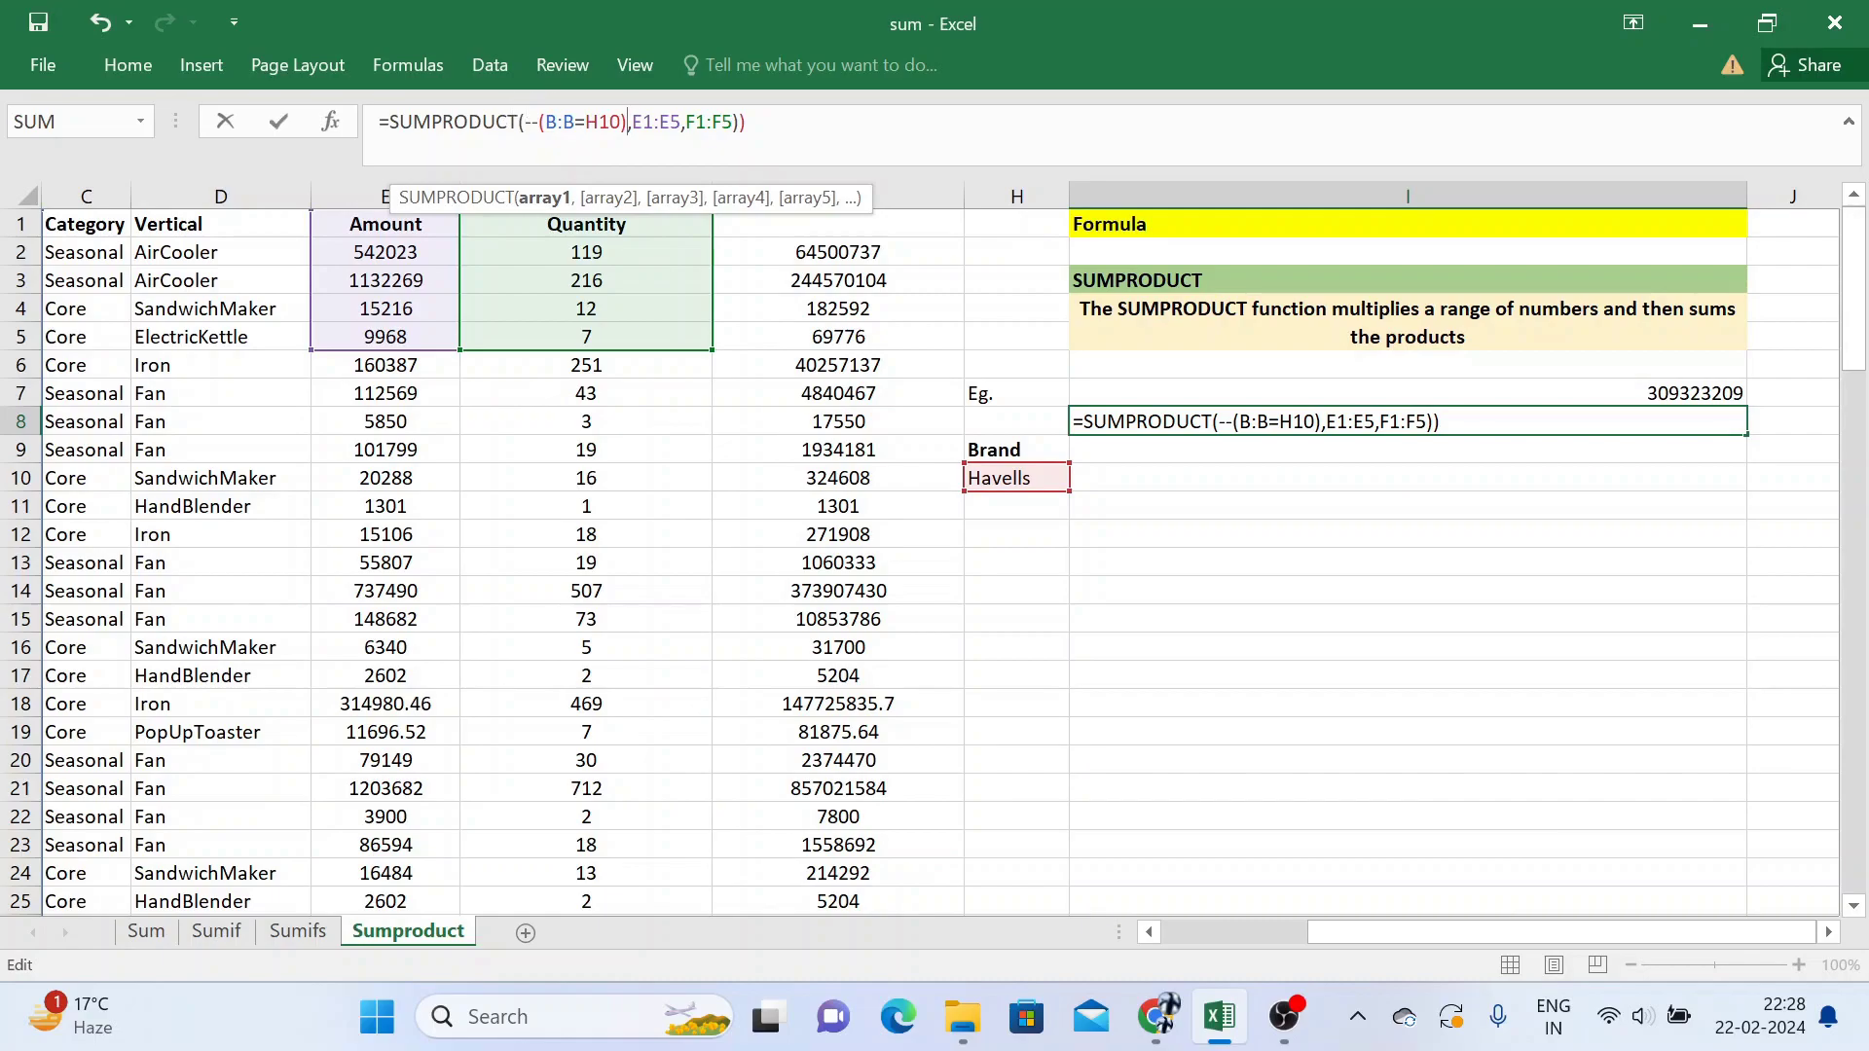
{"action": "key", "text": "shift+Left"}
{"action": "key", "text": "shift+Left"}
{"action": "key", "text": "shift+Left"}
{"action": "key", "text": "shift+Left"}
{"action": "key", "text": "shift+Left"}
{"action": "key", "text": "shift+Left"}
{"action": "key", "text": "shift+Left"}
{"action": "key", "text": "shift+Left"}
{"action": "key", "text": "shift+Left"}
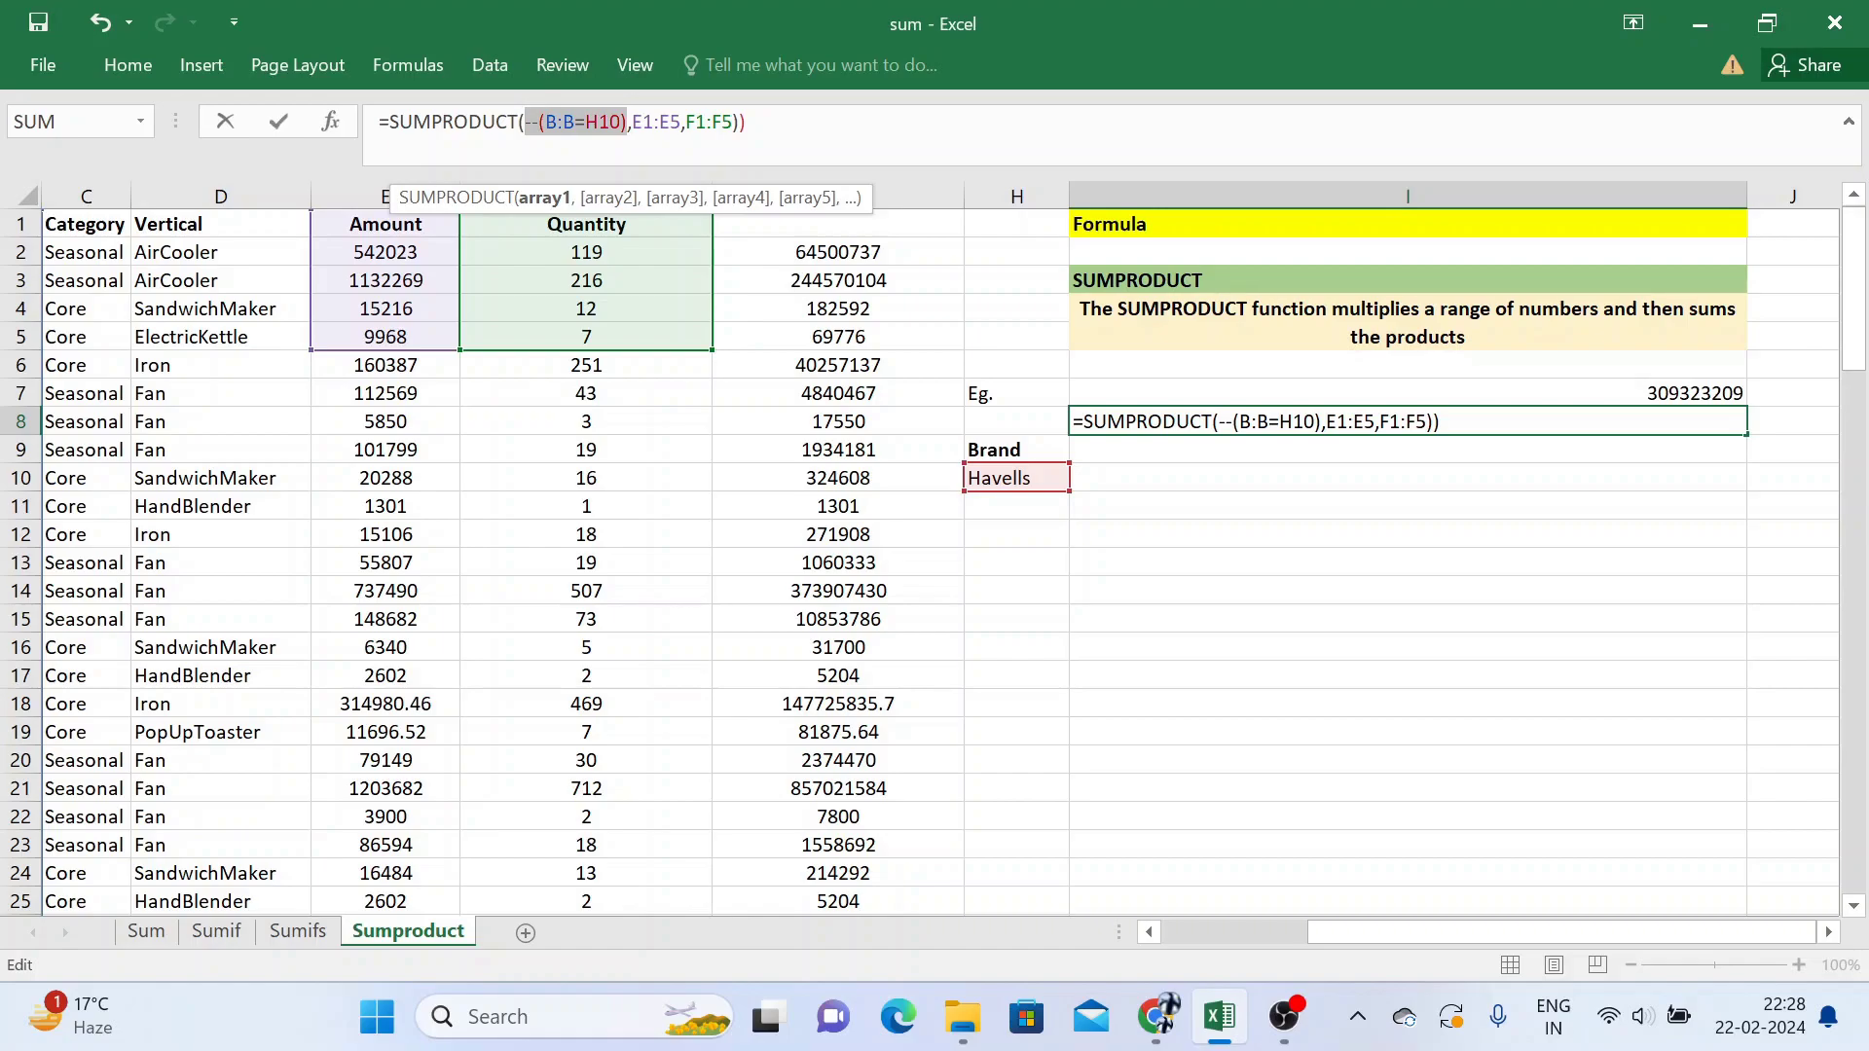
Step: Remove the end row numbers and extra closing parenthesis in I8, making the arrays E1:E and F1:F, and enter the formula
{"action": "left_click", "coordinate": [660, 122]}
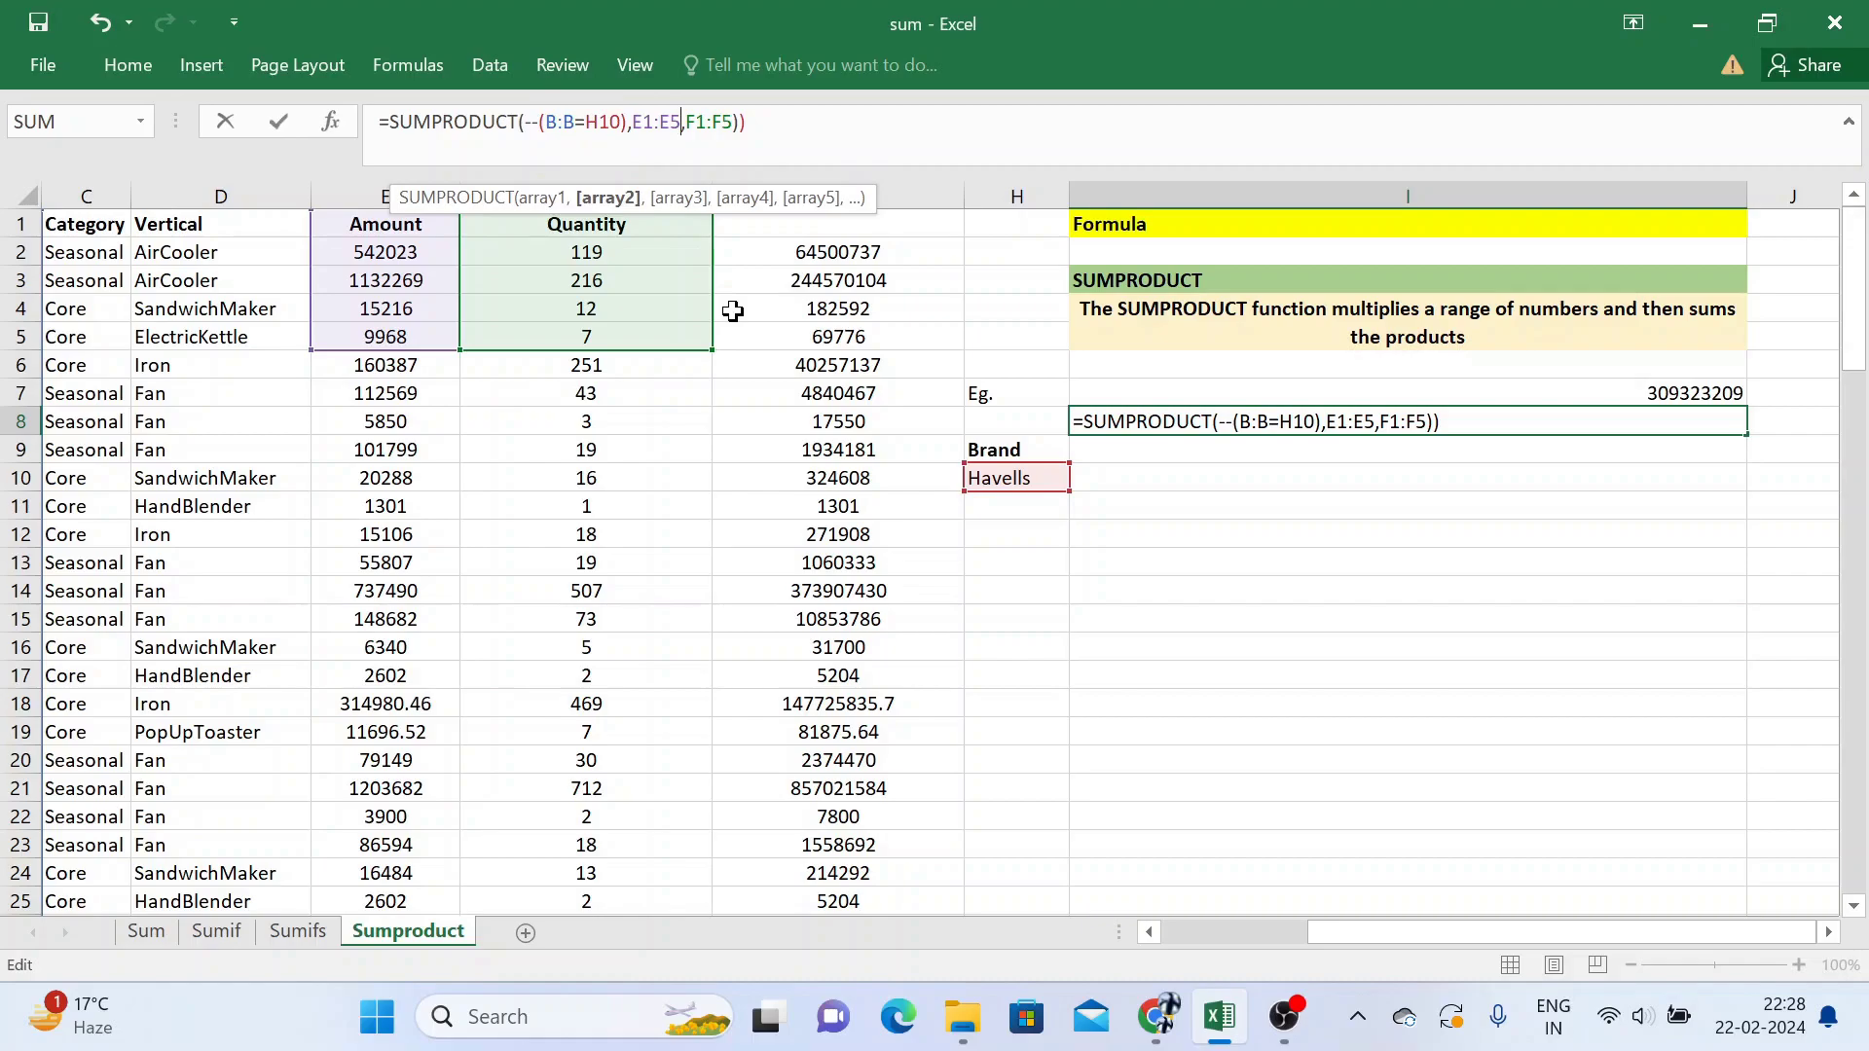
{"action": "key", "text": "BackSpace"}
{"action": "key", "text": "Right"}
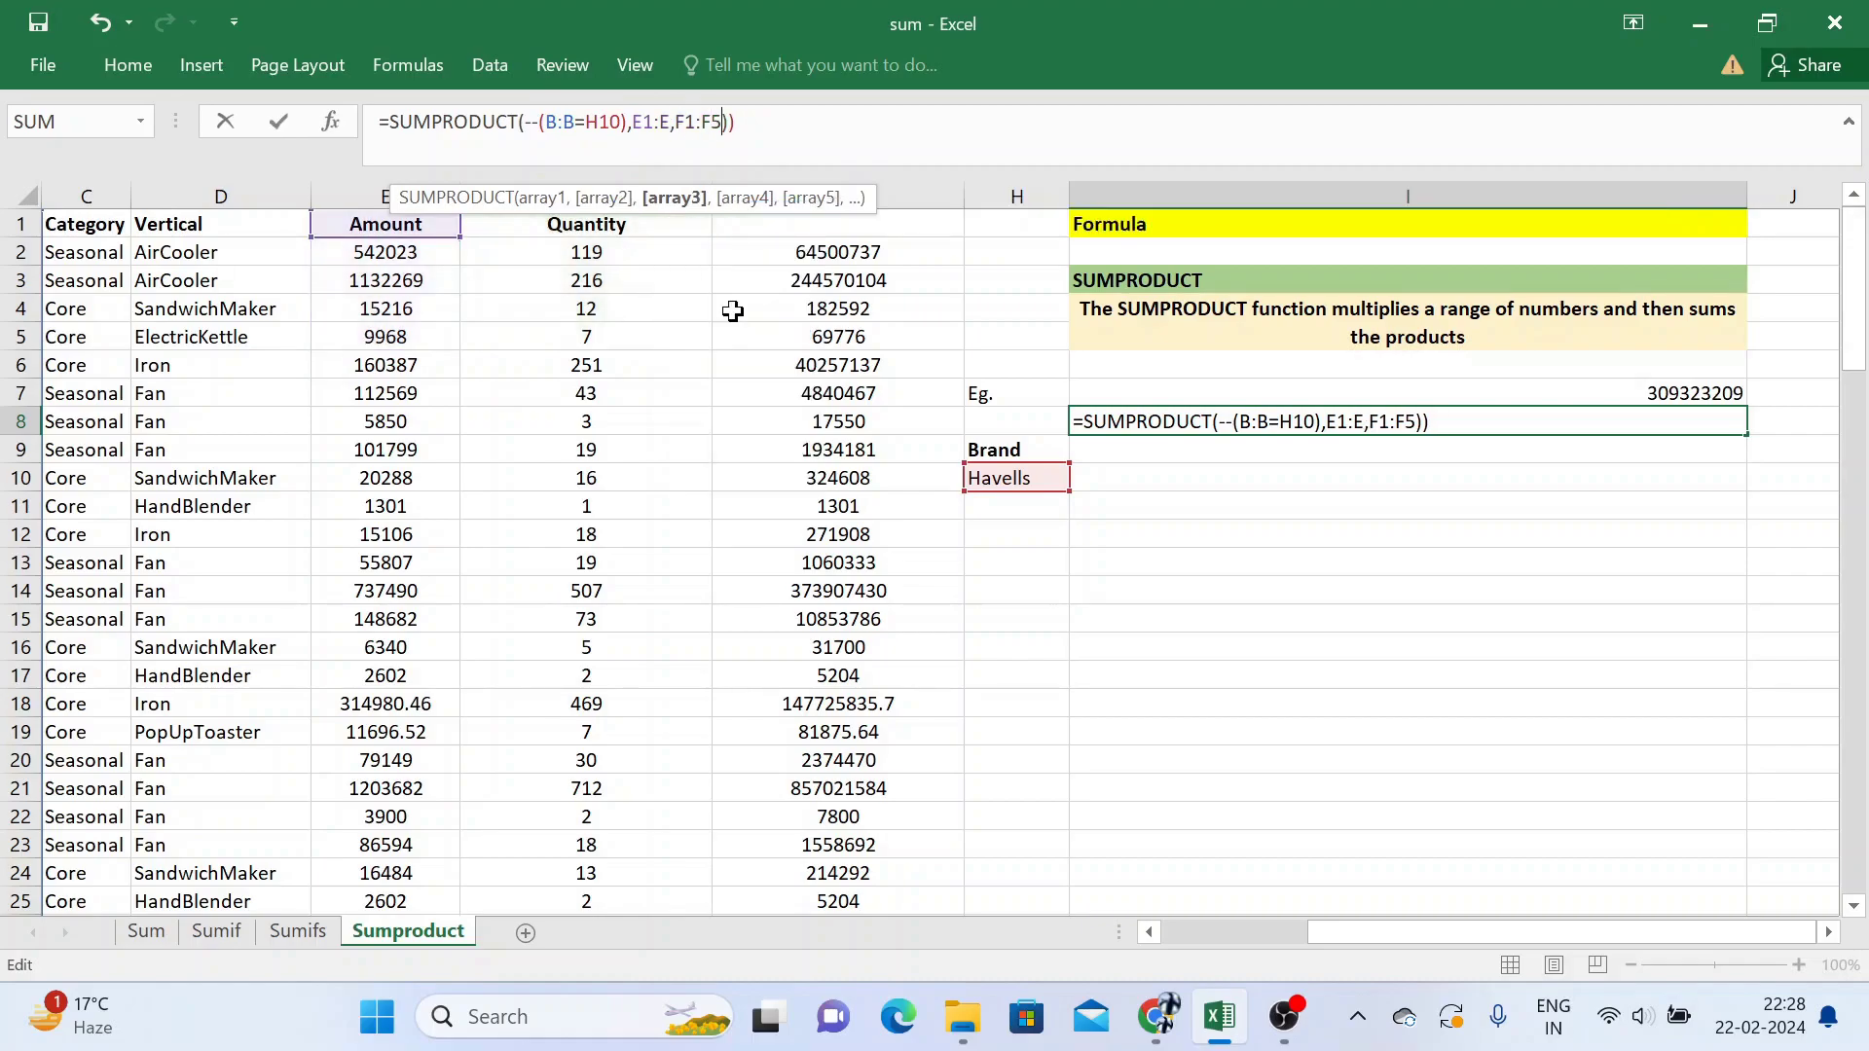
{"action": "key", "text": "BackSpace"}
{"action": "key", "text": "Right"}
{"action": "key", "text": "BackSpace"}
{"action": "key", "text": "Return"}
{"action": "key", "text": "Up"}
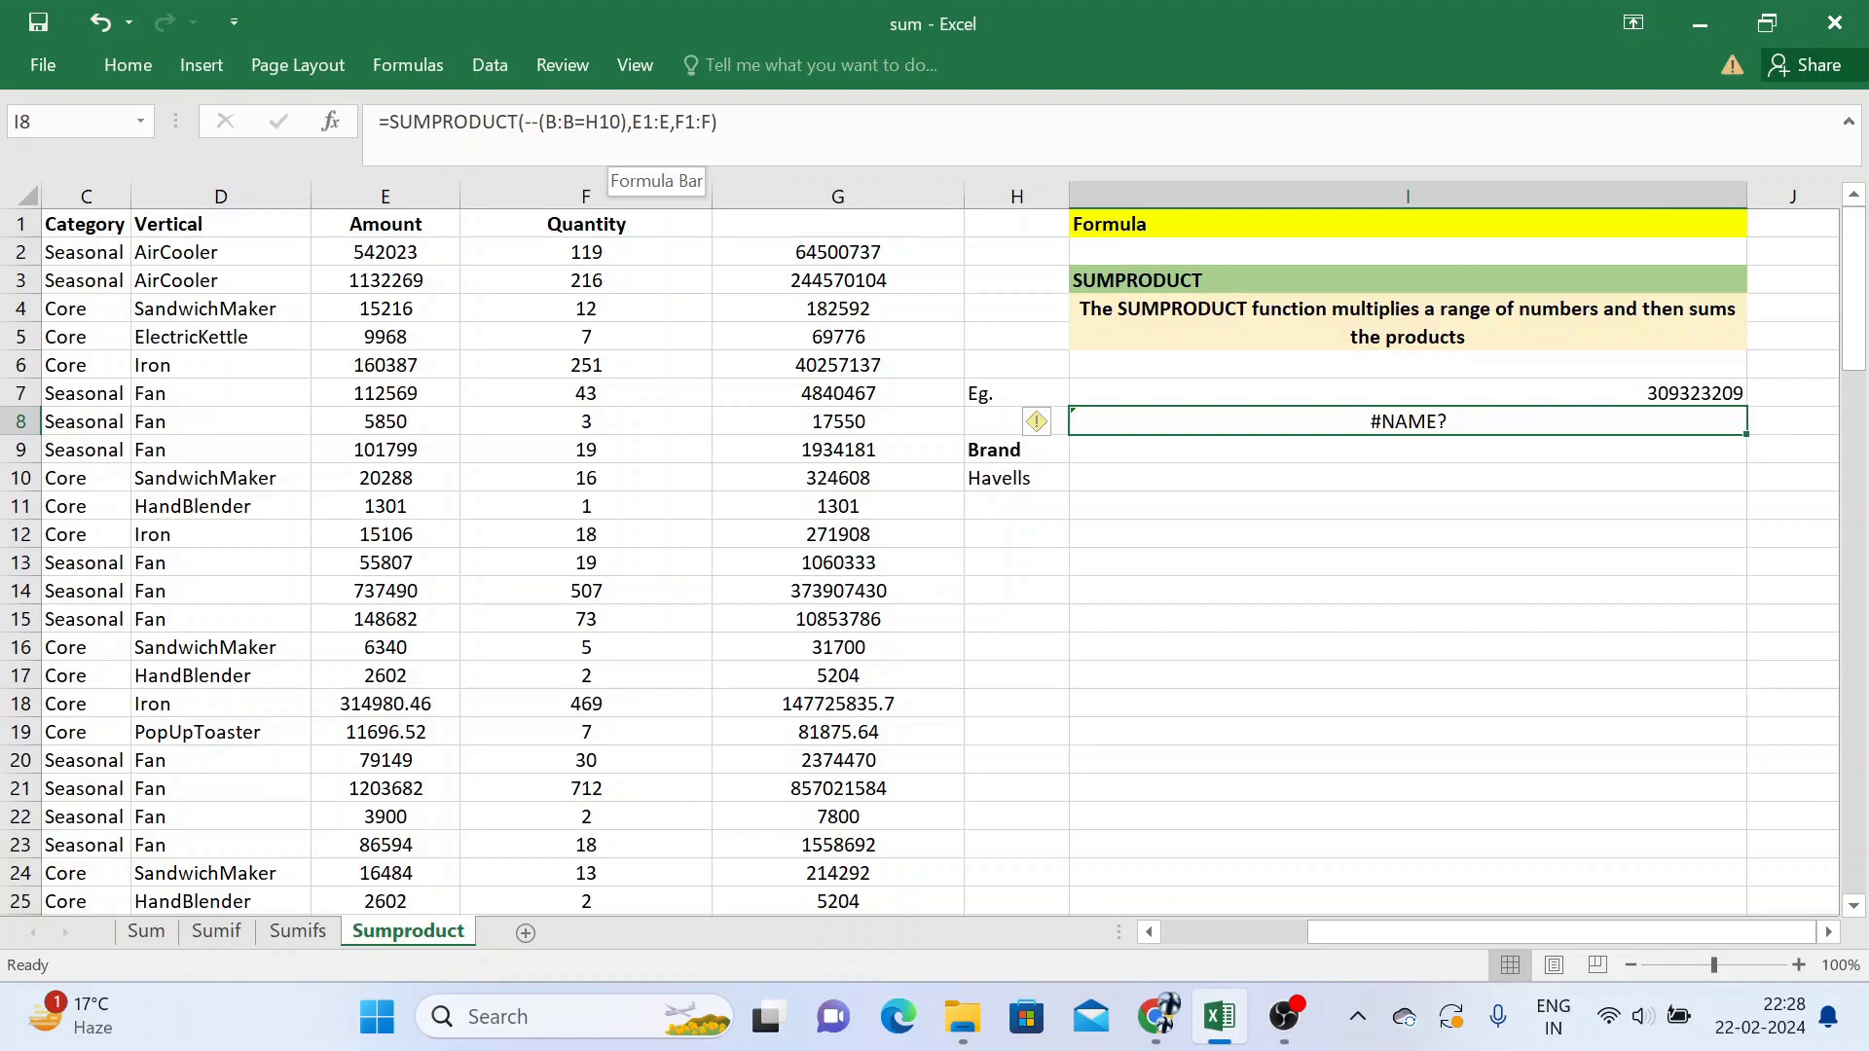
Step: Replace the H10 reference in the I8 brand condition with the text "Havells" and enter the formula
{"action": "left_click", "coordinate": [610, 146]}
{"action": "key", "text": "BackSpace"}
{"action": "key", "text": "BackSpace"}
{"action": "key", "text": "BackSpace"}
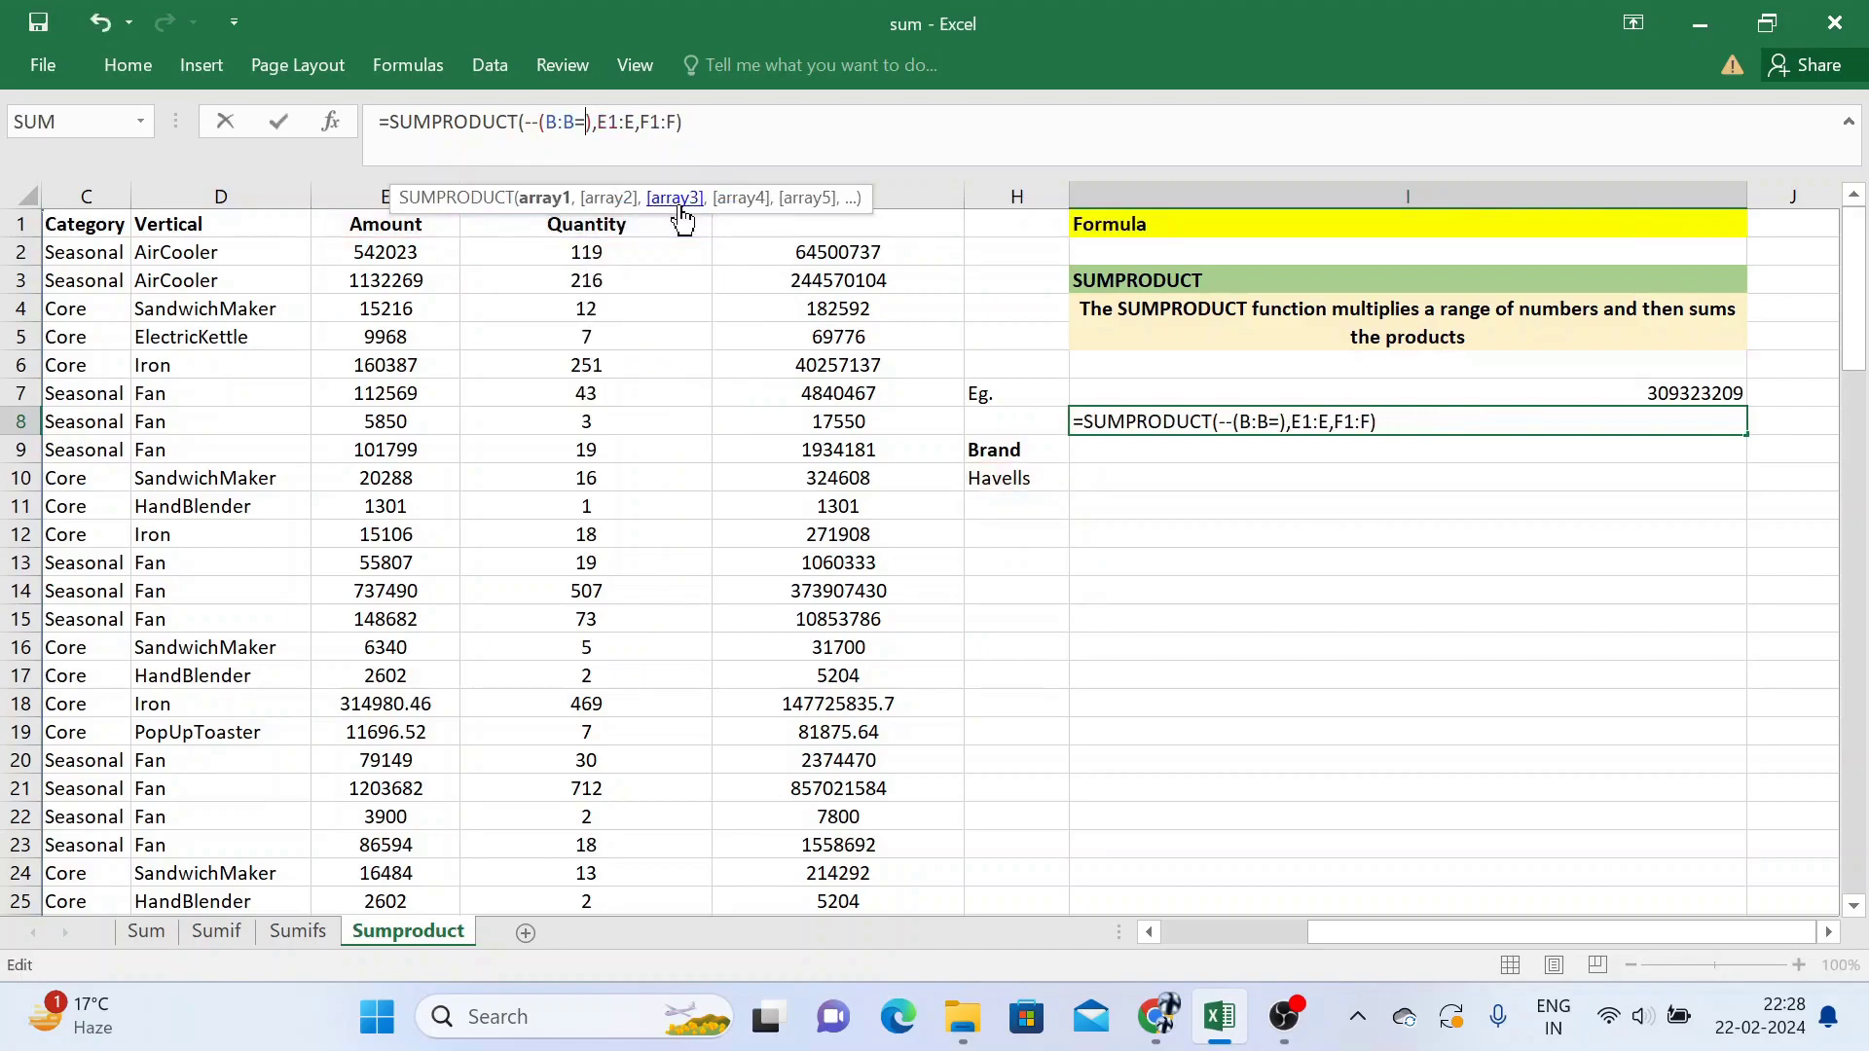
{"action": "type", "text": "\"Havel"}
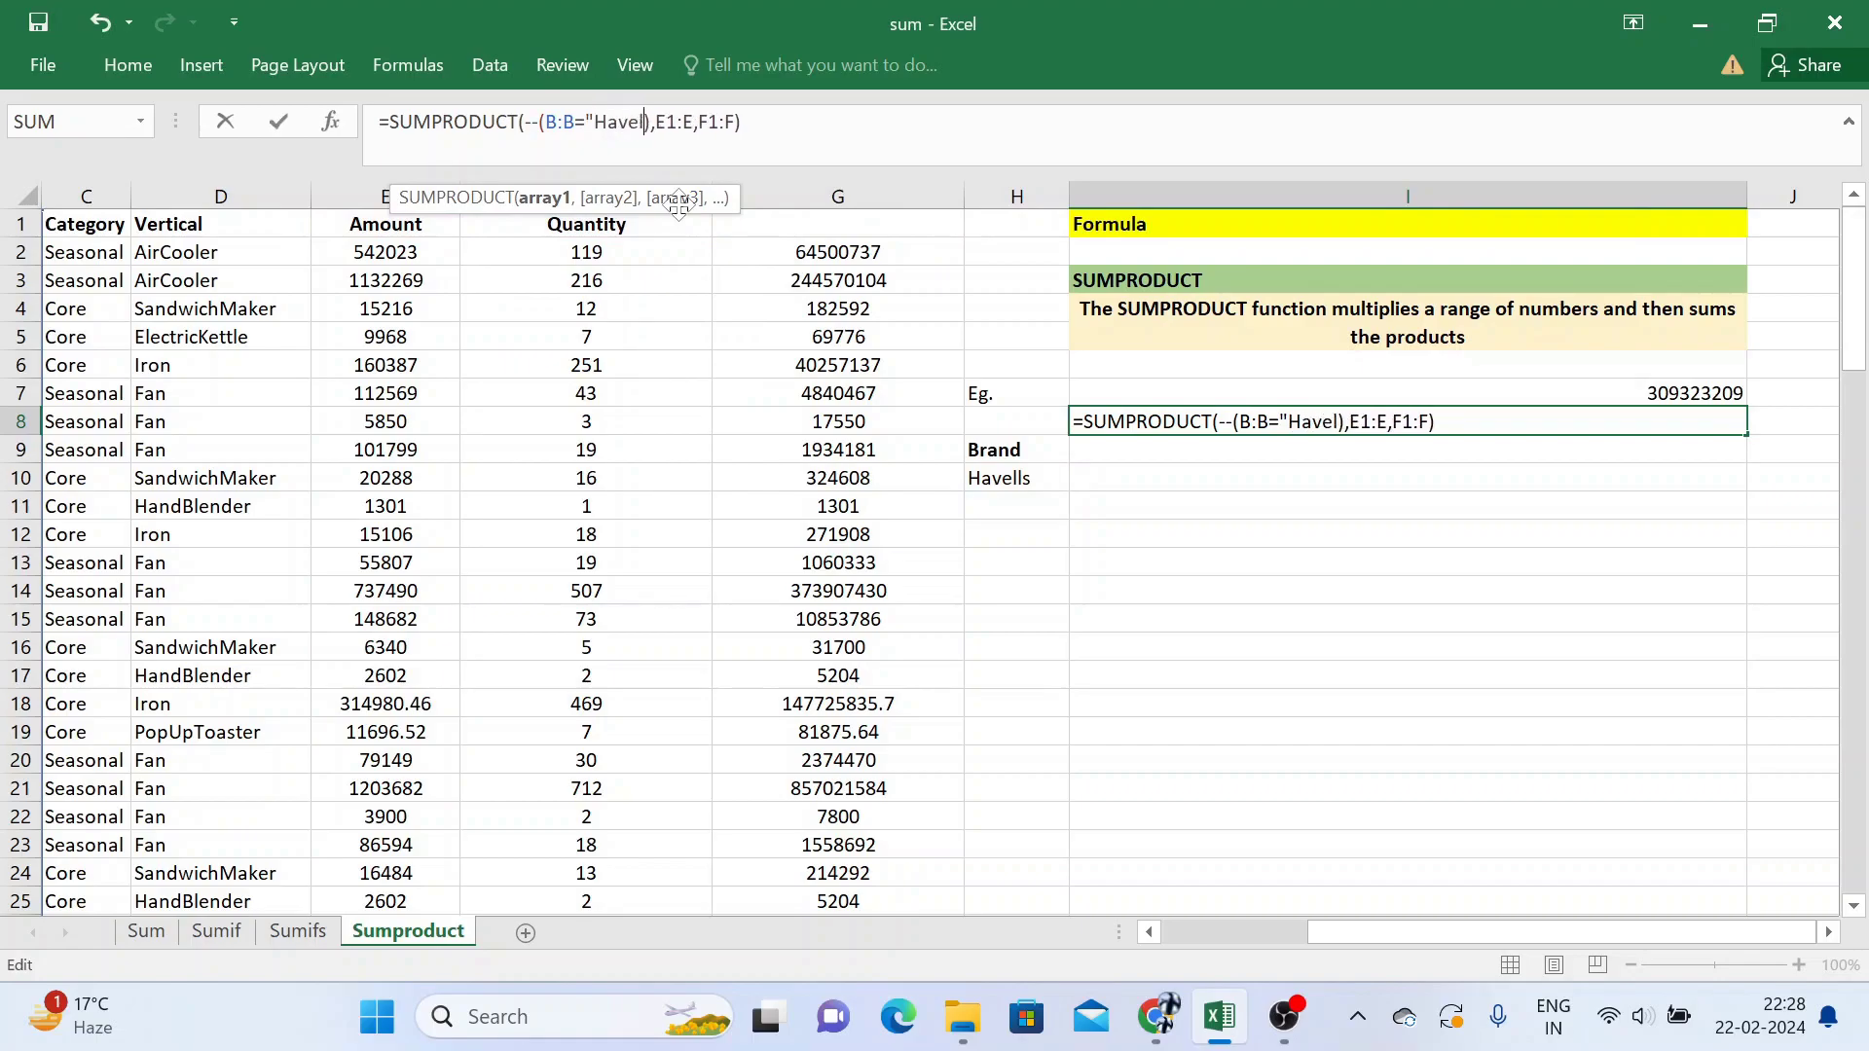
{"action": "type", "text": "ls\""}
{"action": "key", "text": "ctrl+Return"}
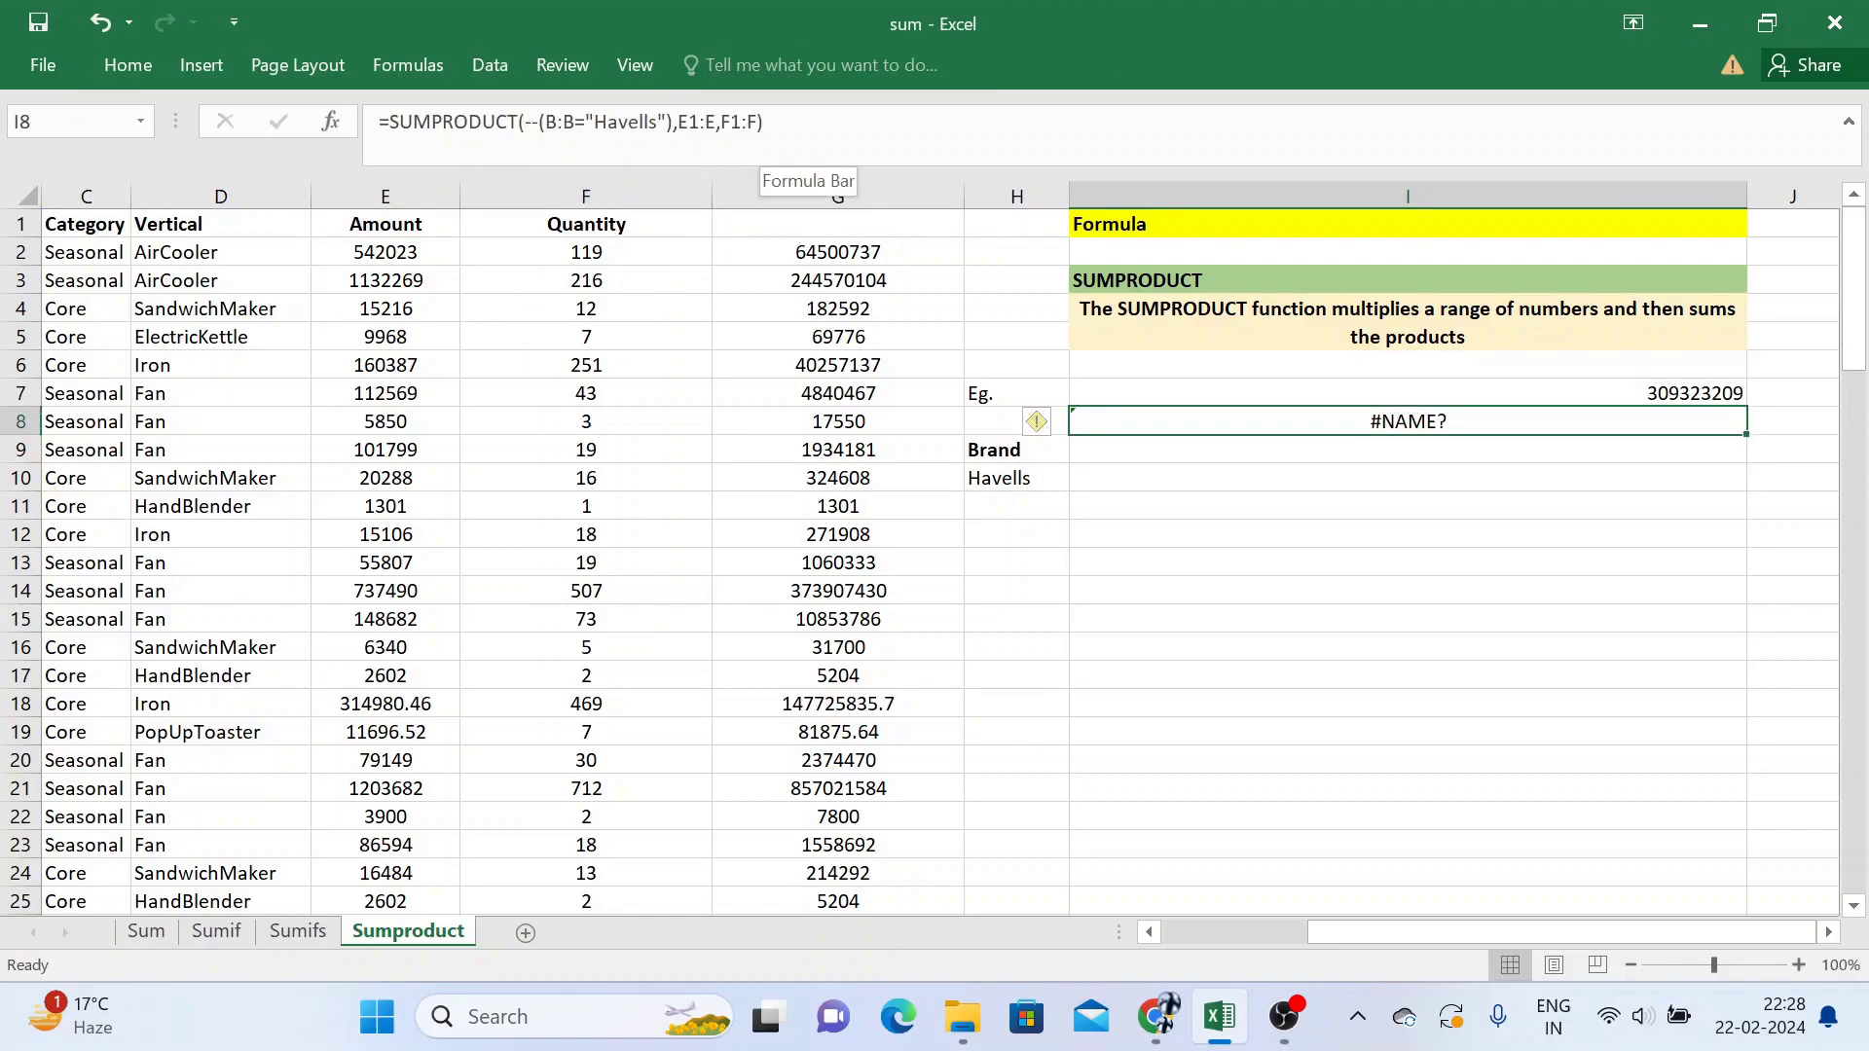
Step: Start a new SUMPRODUCT formula in I8 in place of the old one, opening the first array with --(
{"action": "type", "text": "=sum"}
{"action": "key", "text": "Down"}
{"action": "key", "text": "Down"}
{"action": "key", "text": "Down"}
{"action": "key", "text": "Tab"}
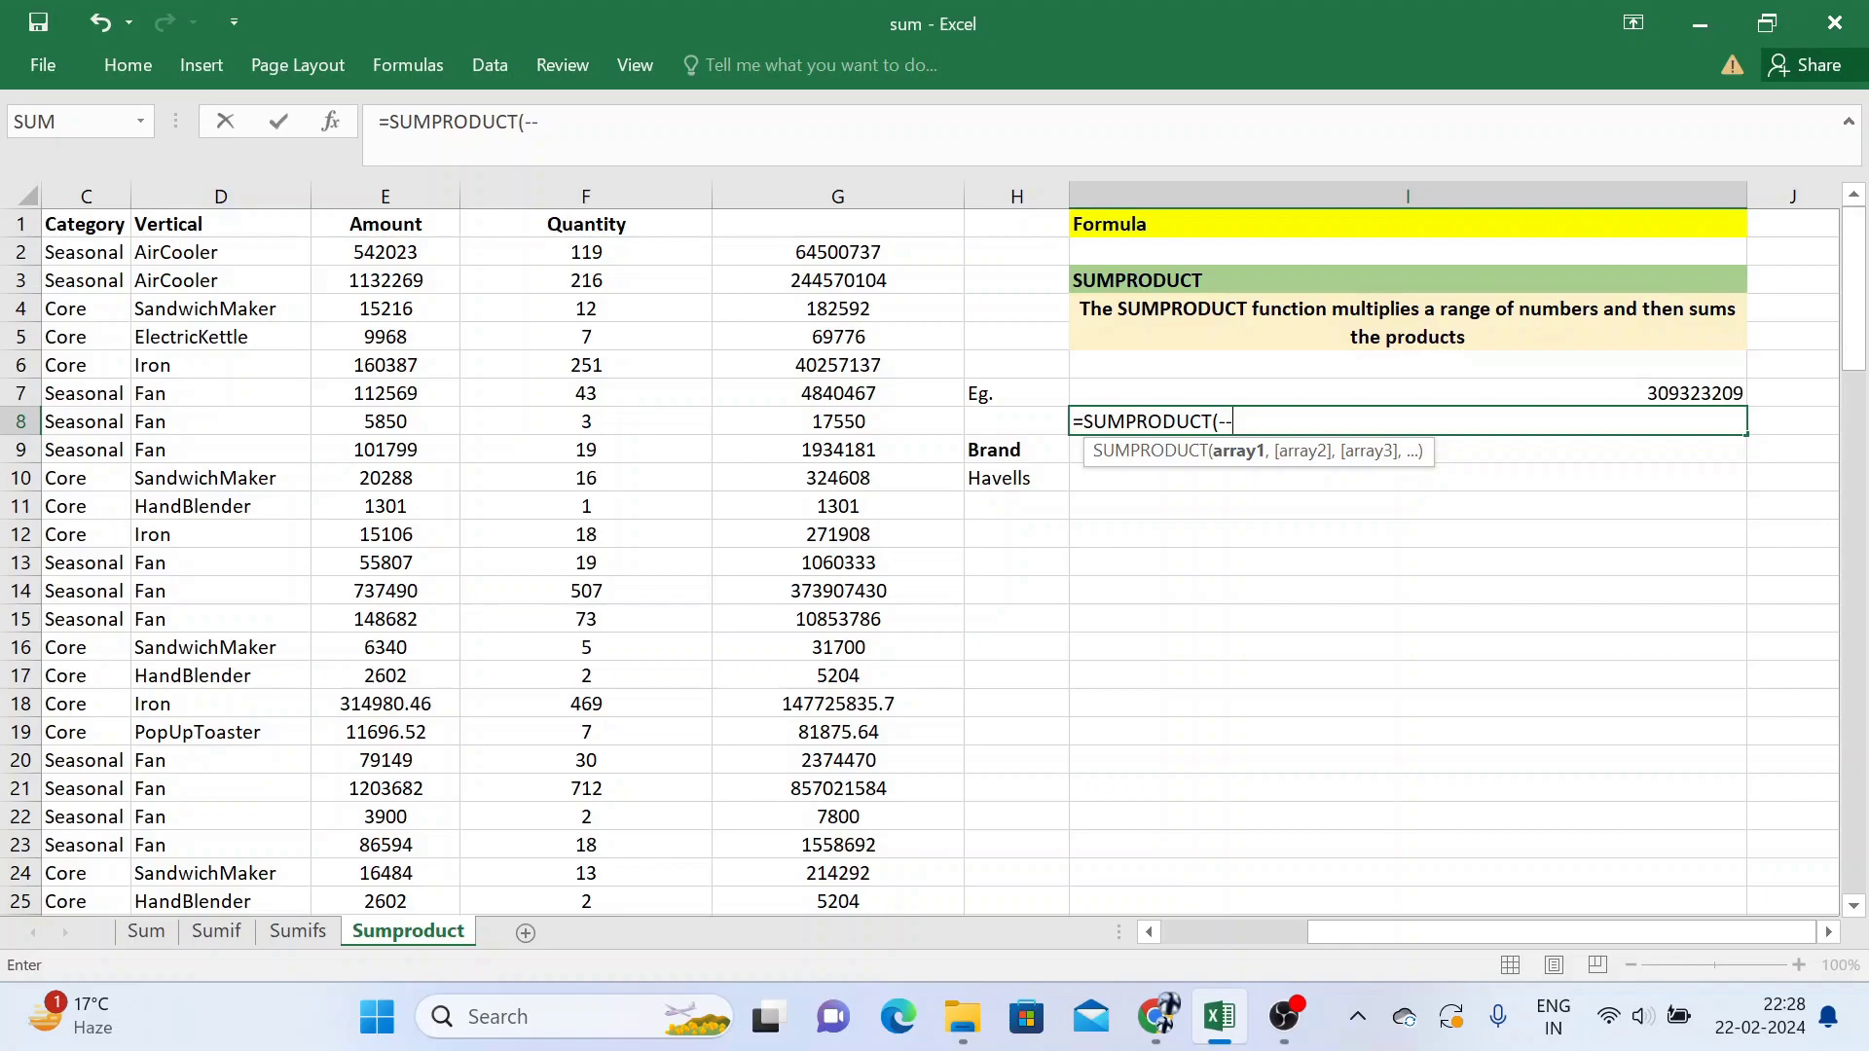
{"action": "type", "text": "--("}
Step: Set the first SUMPRODUCT array in I8 to --(B:B="Havells"), followed by a comma for the next array
{"action": "key", "text": "Left"}
{"action": "key", "text": "Left"}
{"action": "key", "text": "Left"}
{"action": "key", "text": "Left"}
{"action": "key", "text": "Left"}
{"action": "key", "text": "Left"}
{"action": "key", "text": "Left"}
{"action": "key", "text": "Left"}
{"action": "key", "text": "Right"}
{"action": "key", "text": "ctrl+space"}
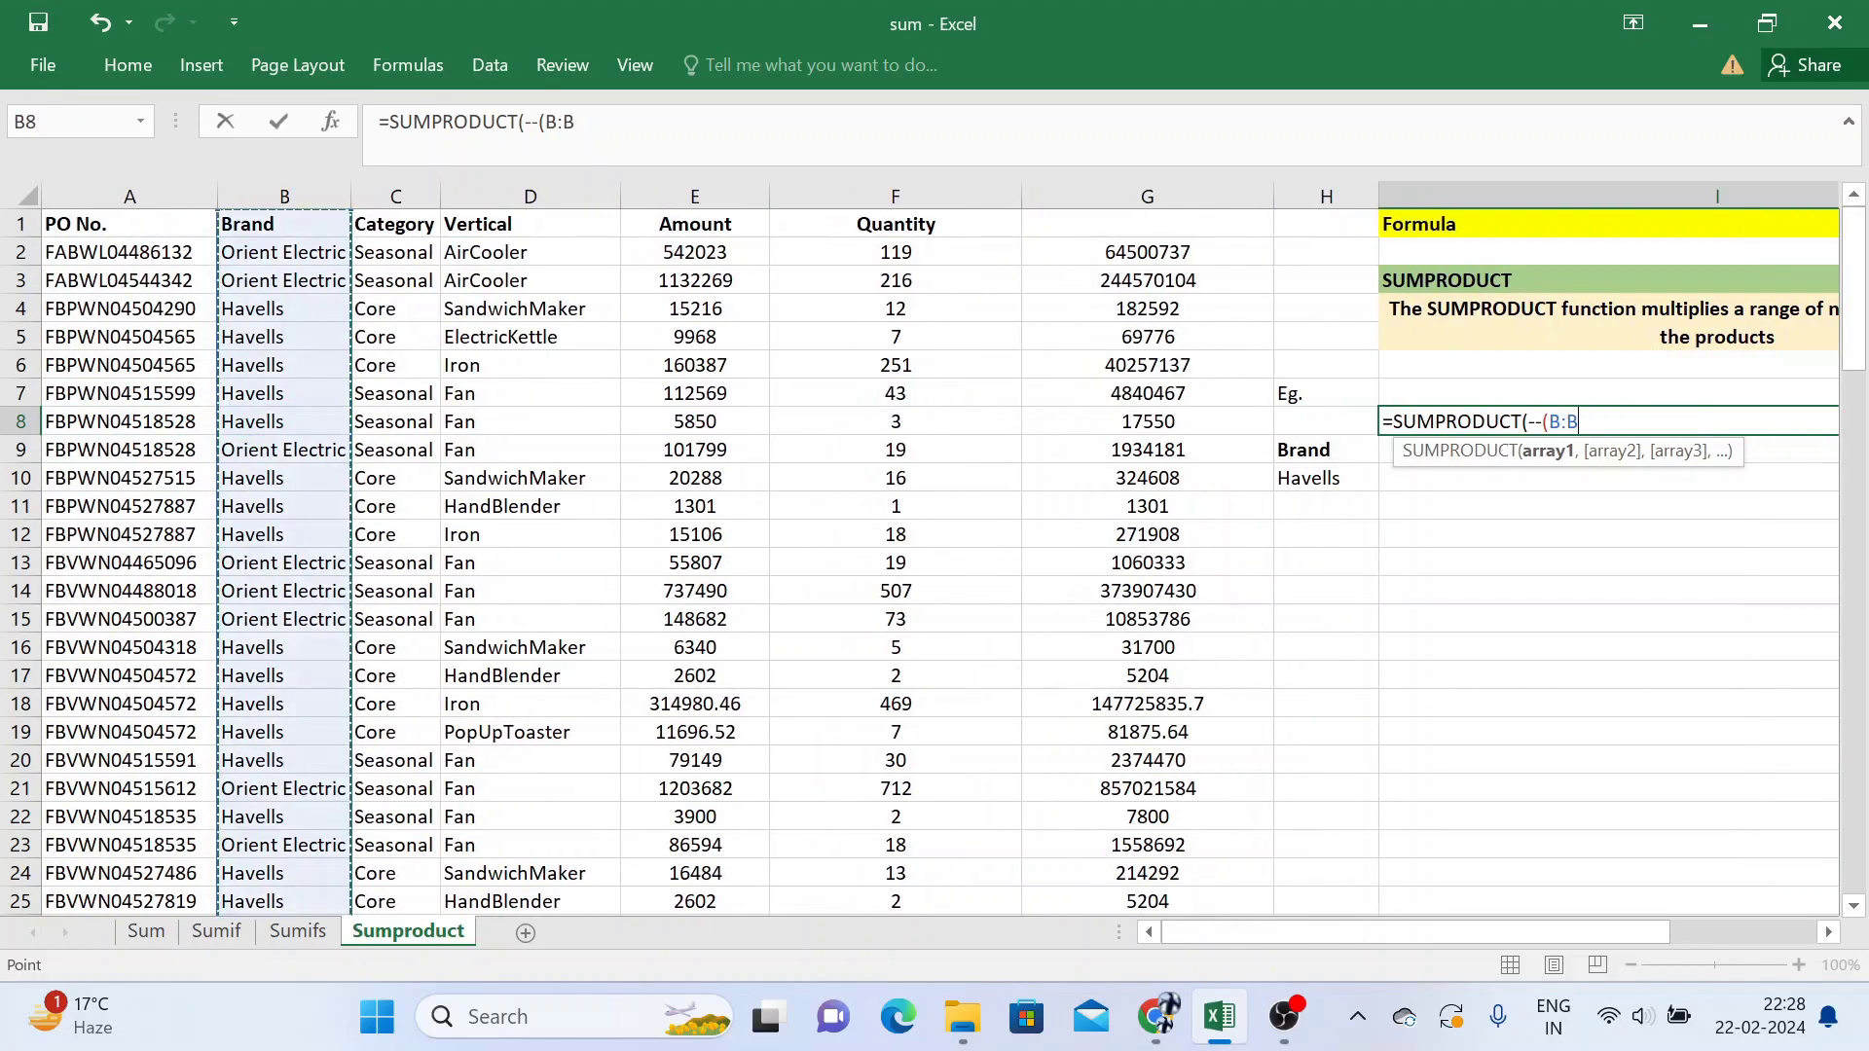
{"action": "type", "text": "=\"Havells\","}
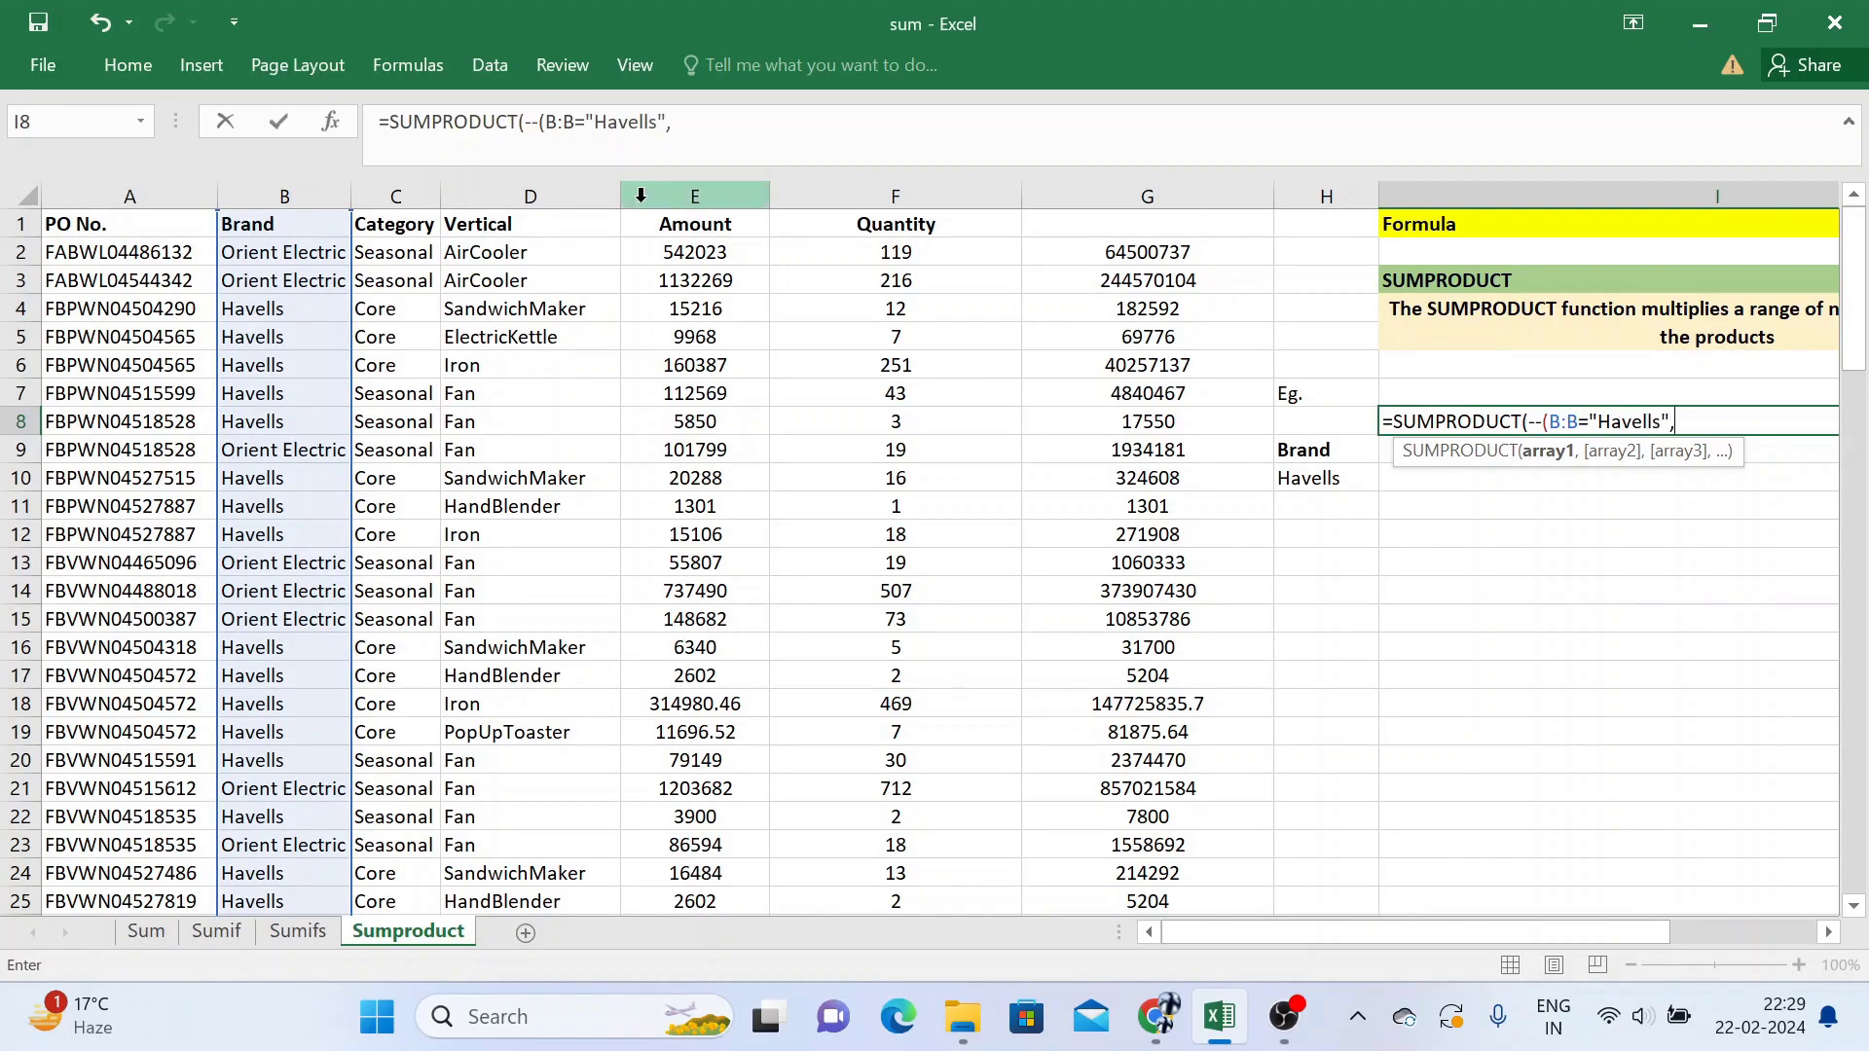
{"action": "left_click", "coordinate": [686, 122]}
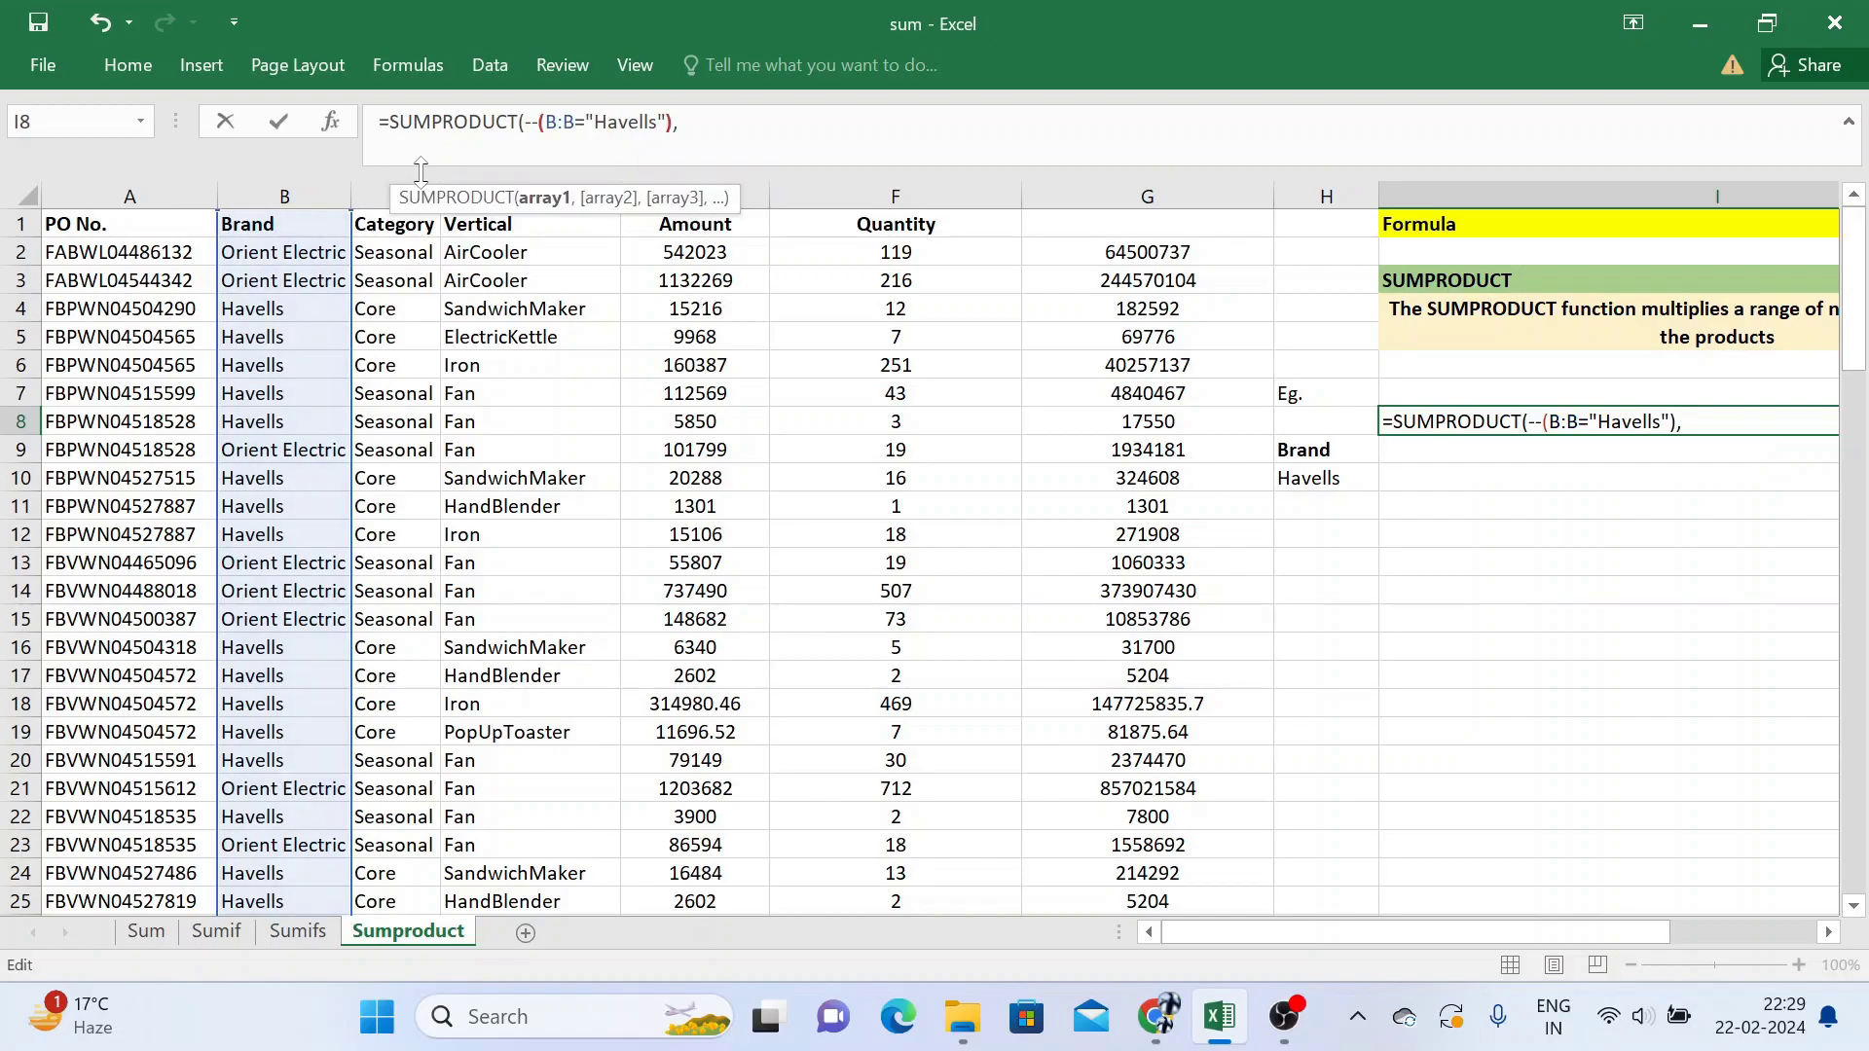
Step: Set the second SUMPRODUCT array in I8 to the whole Amount column, E:E, followed by a comma
{"action": "key", "text": "Right"}
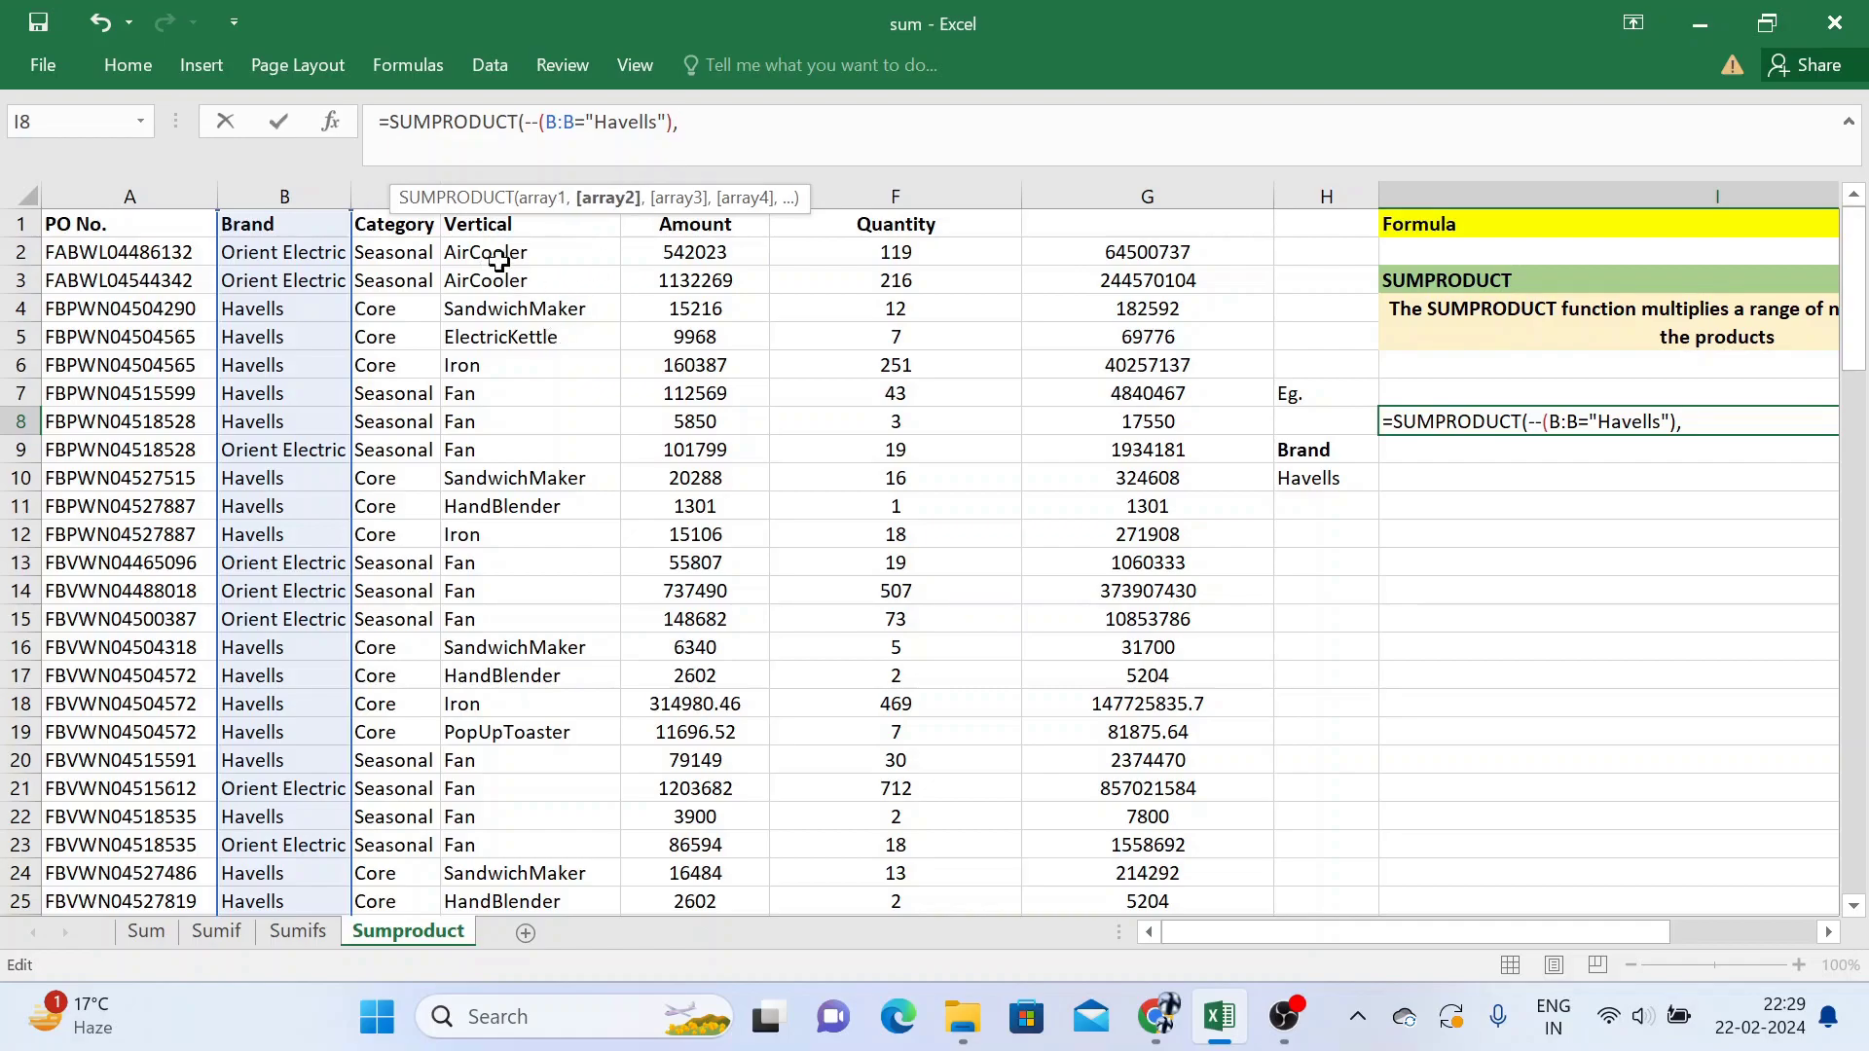
{"action": "left_click", "coordinate": [740, 309]}
{"action": "type", "text": ","}
{"action": "left_click", "coordinate": [736, 309]}
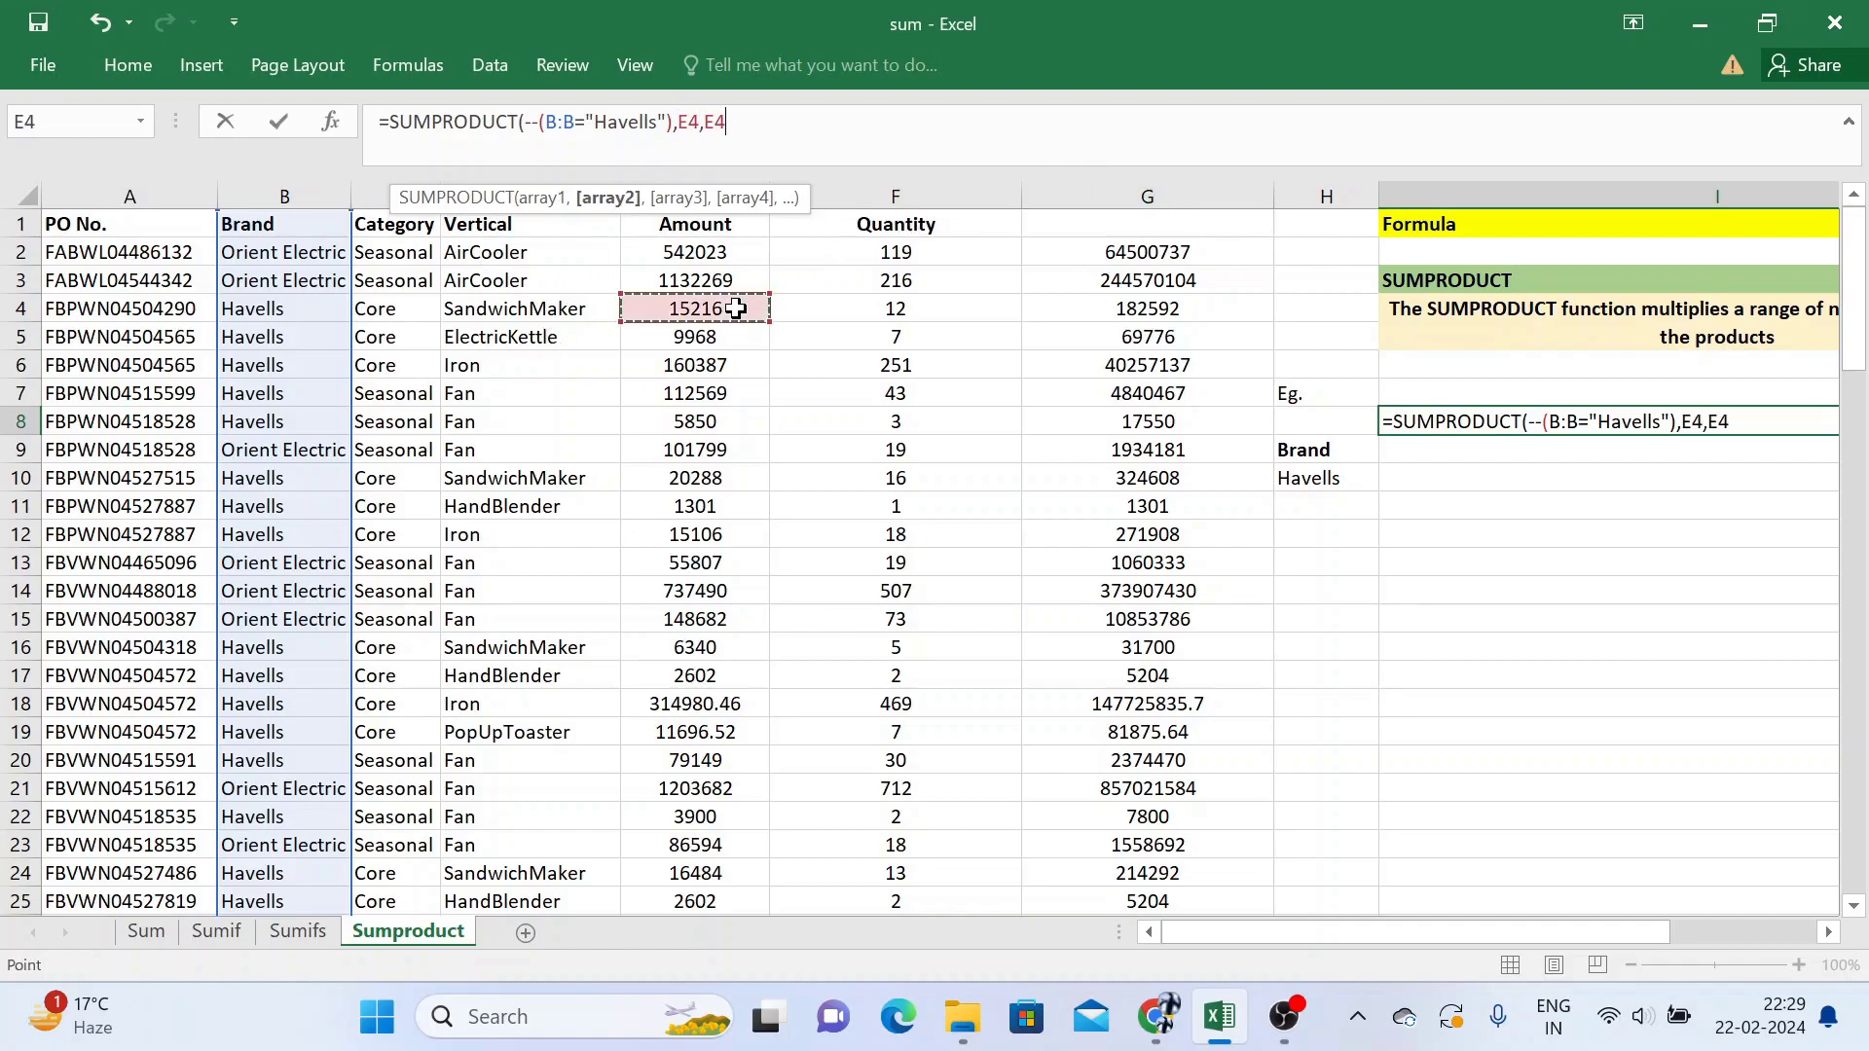
{"action": "key", "text": "BackSpace"}
{"action": "key", "text": "BackSpace"}
{"action": "key", "text": "BackSpace"}
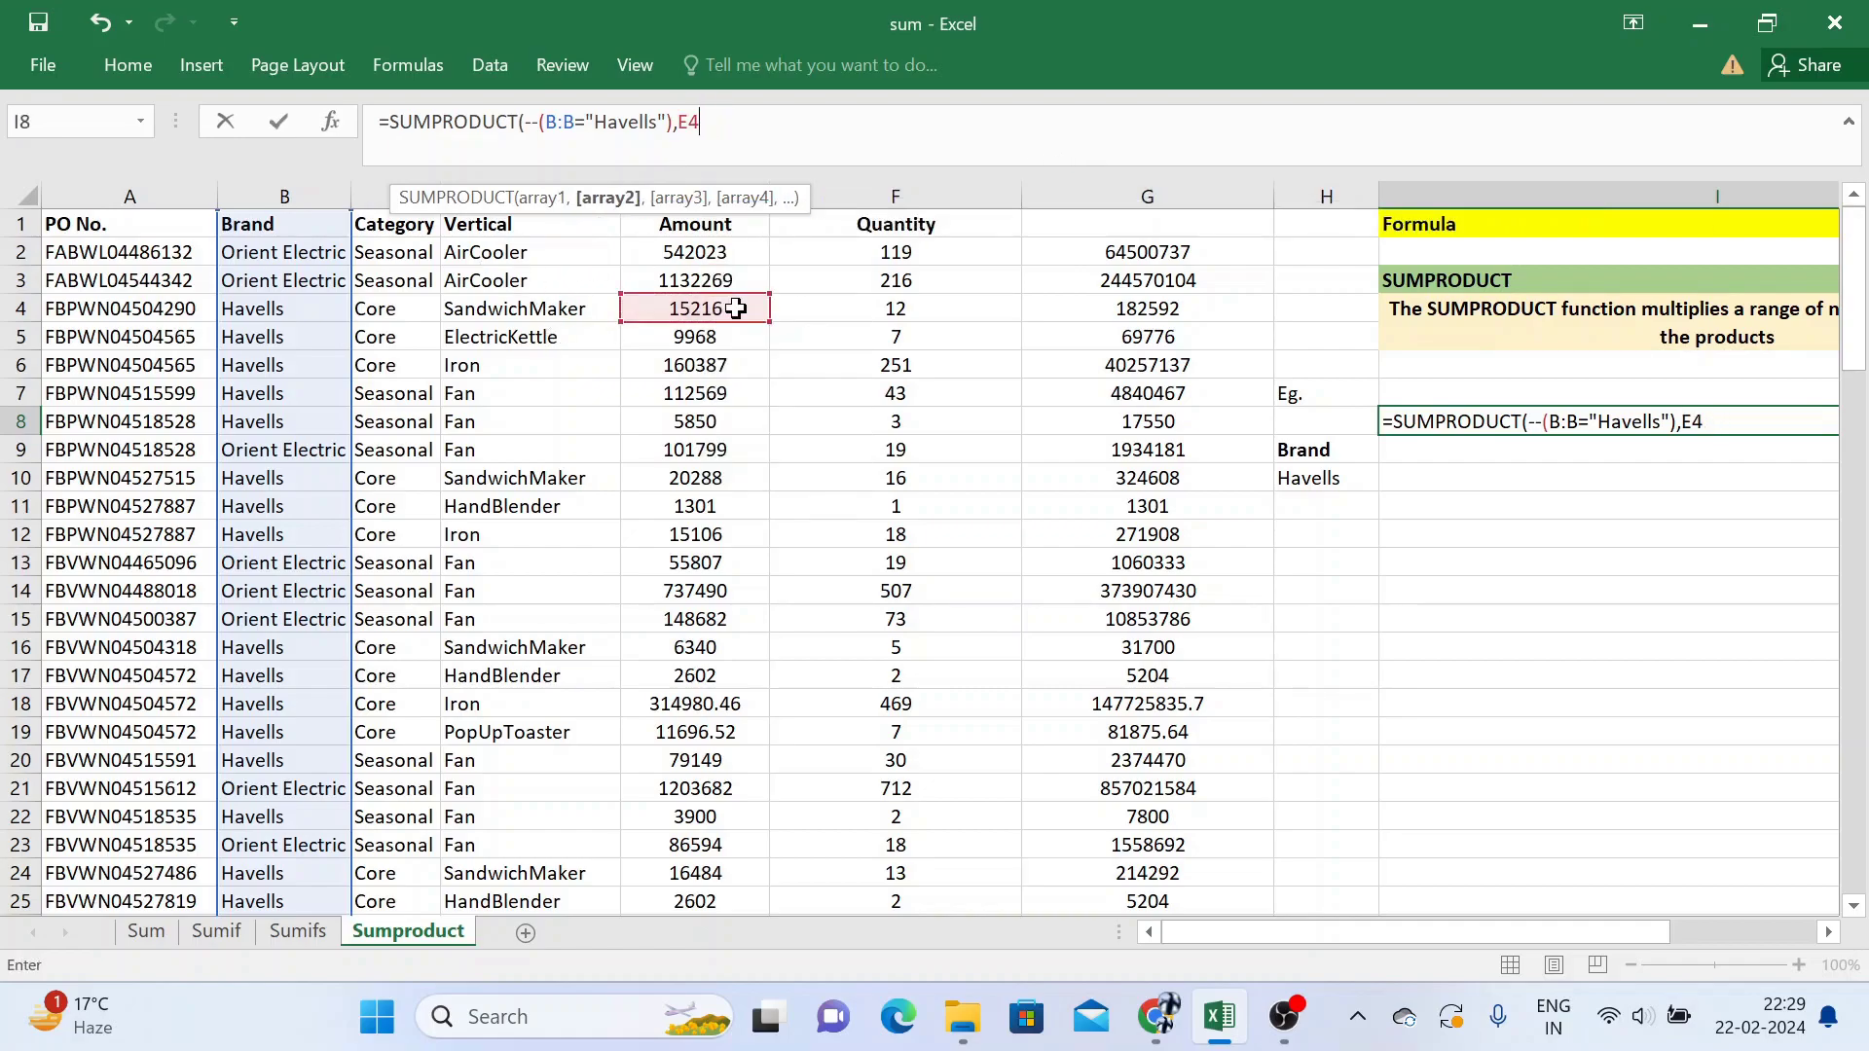
{"action": "key", "text": "BackSpace"}
{"action": "type", "text": "1"}
{"action": "type", "text": ":"}
{"action": "key", "text": "BackSpace"}
{"action": "key", "text": "BackSpace"}
{"action": "type", "text": ":"}
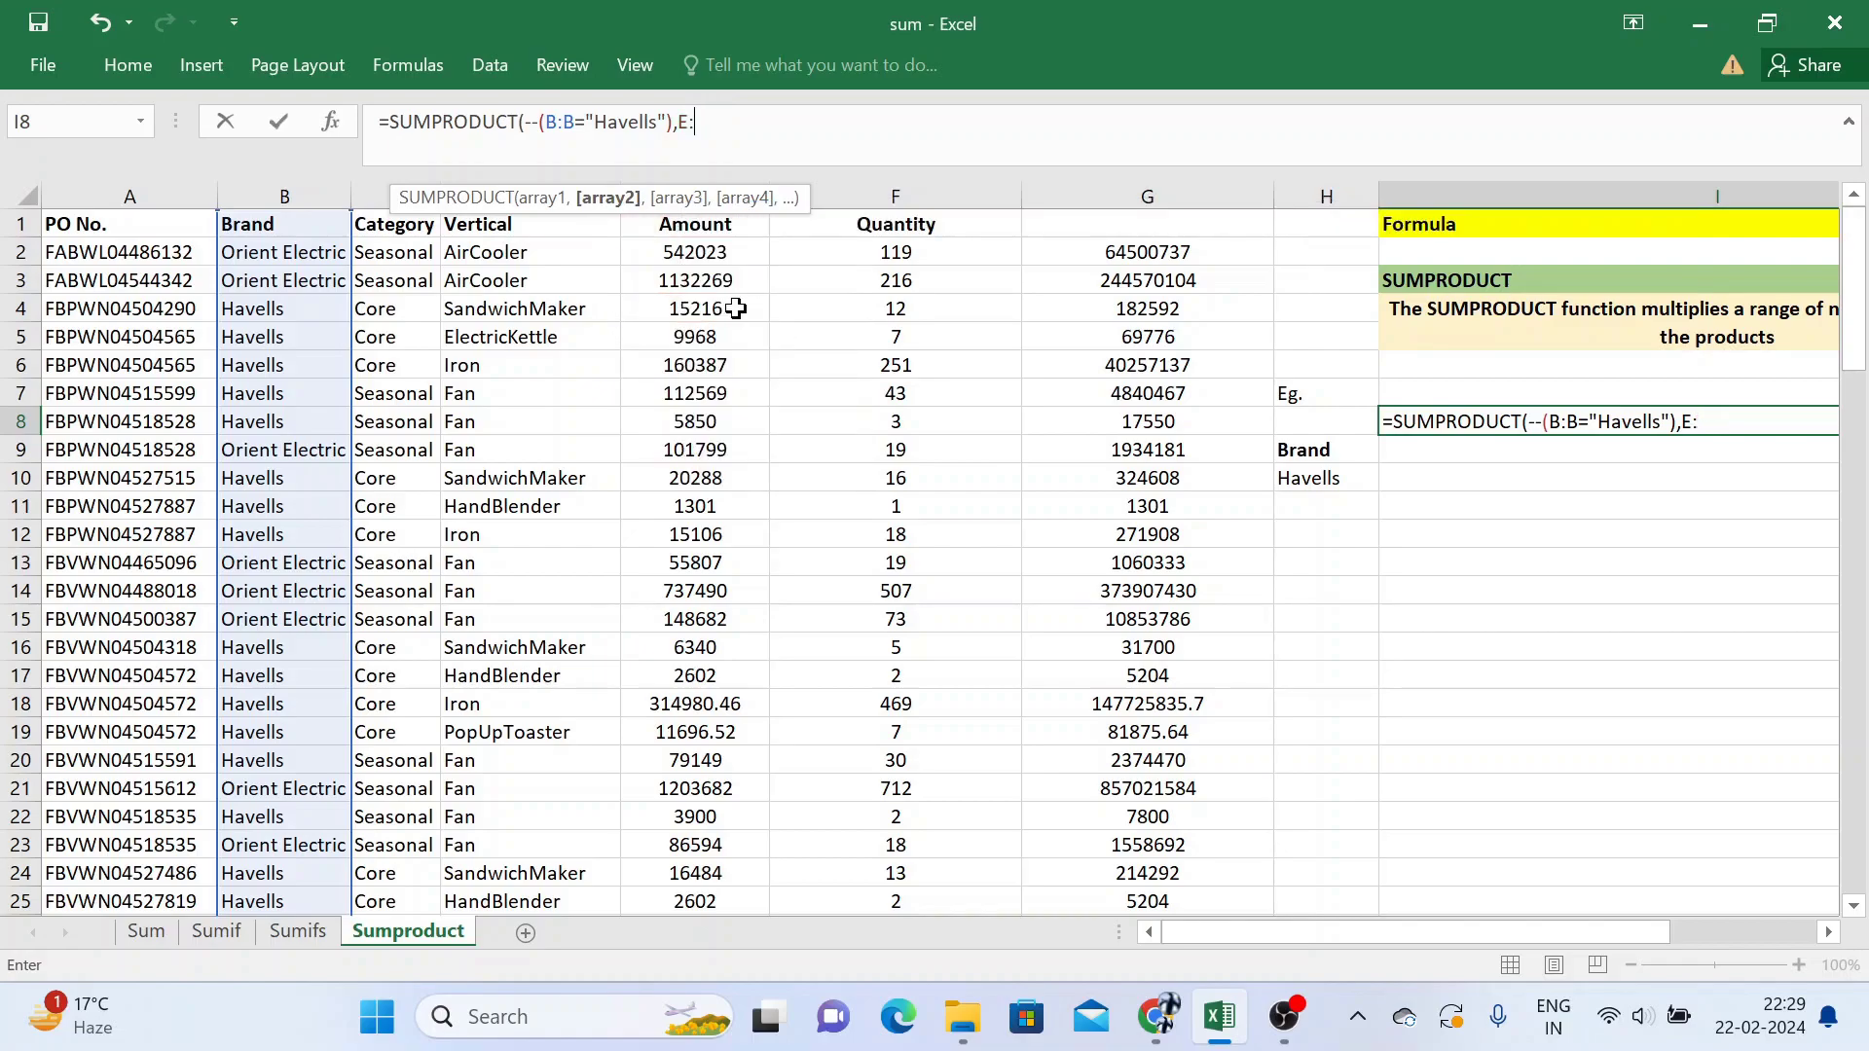
{"action": "type", "text": "E,"}
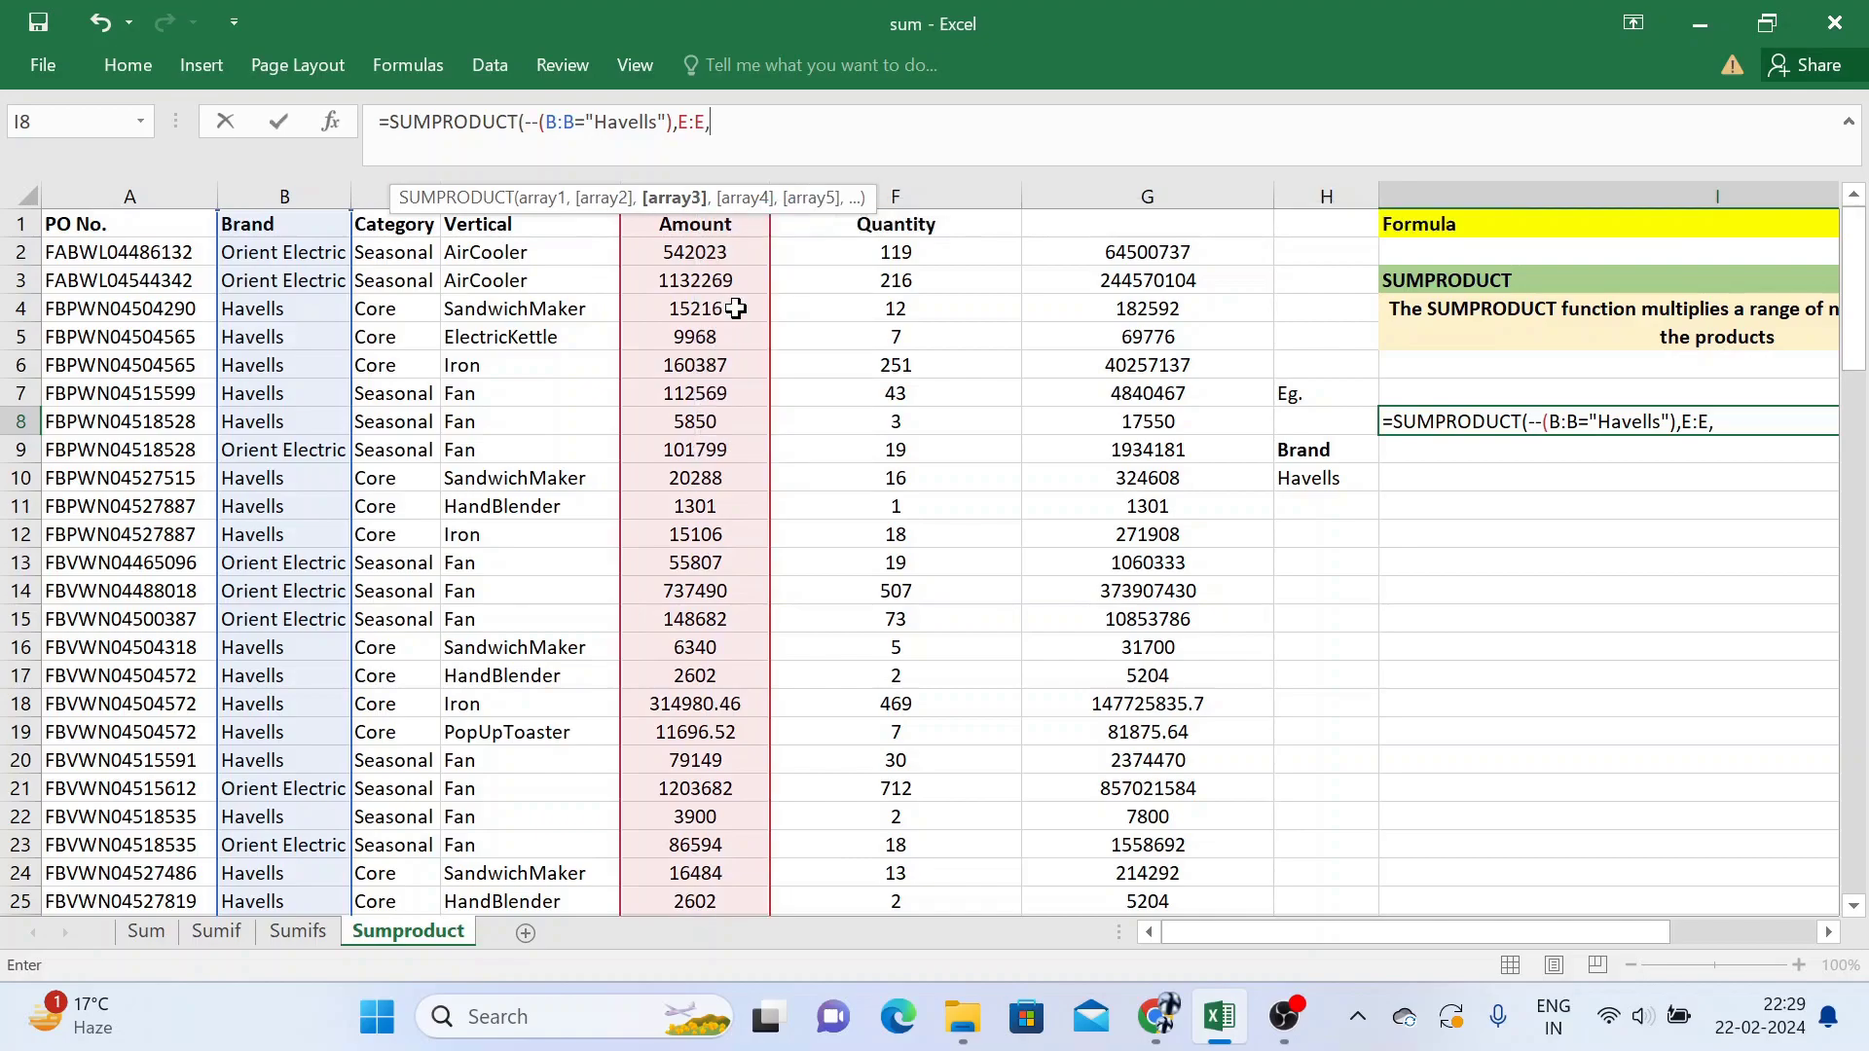
Step: Add the whole Quantity column, F:F, as the third array in I8, close the parenthesis and enter the formula
{"action": "left_click", "coordinate": [929, 198]}
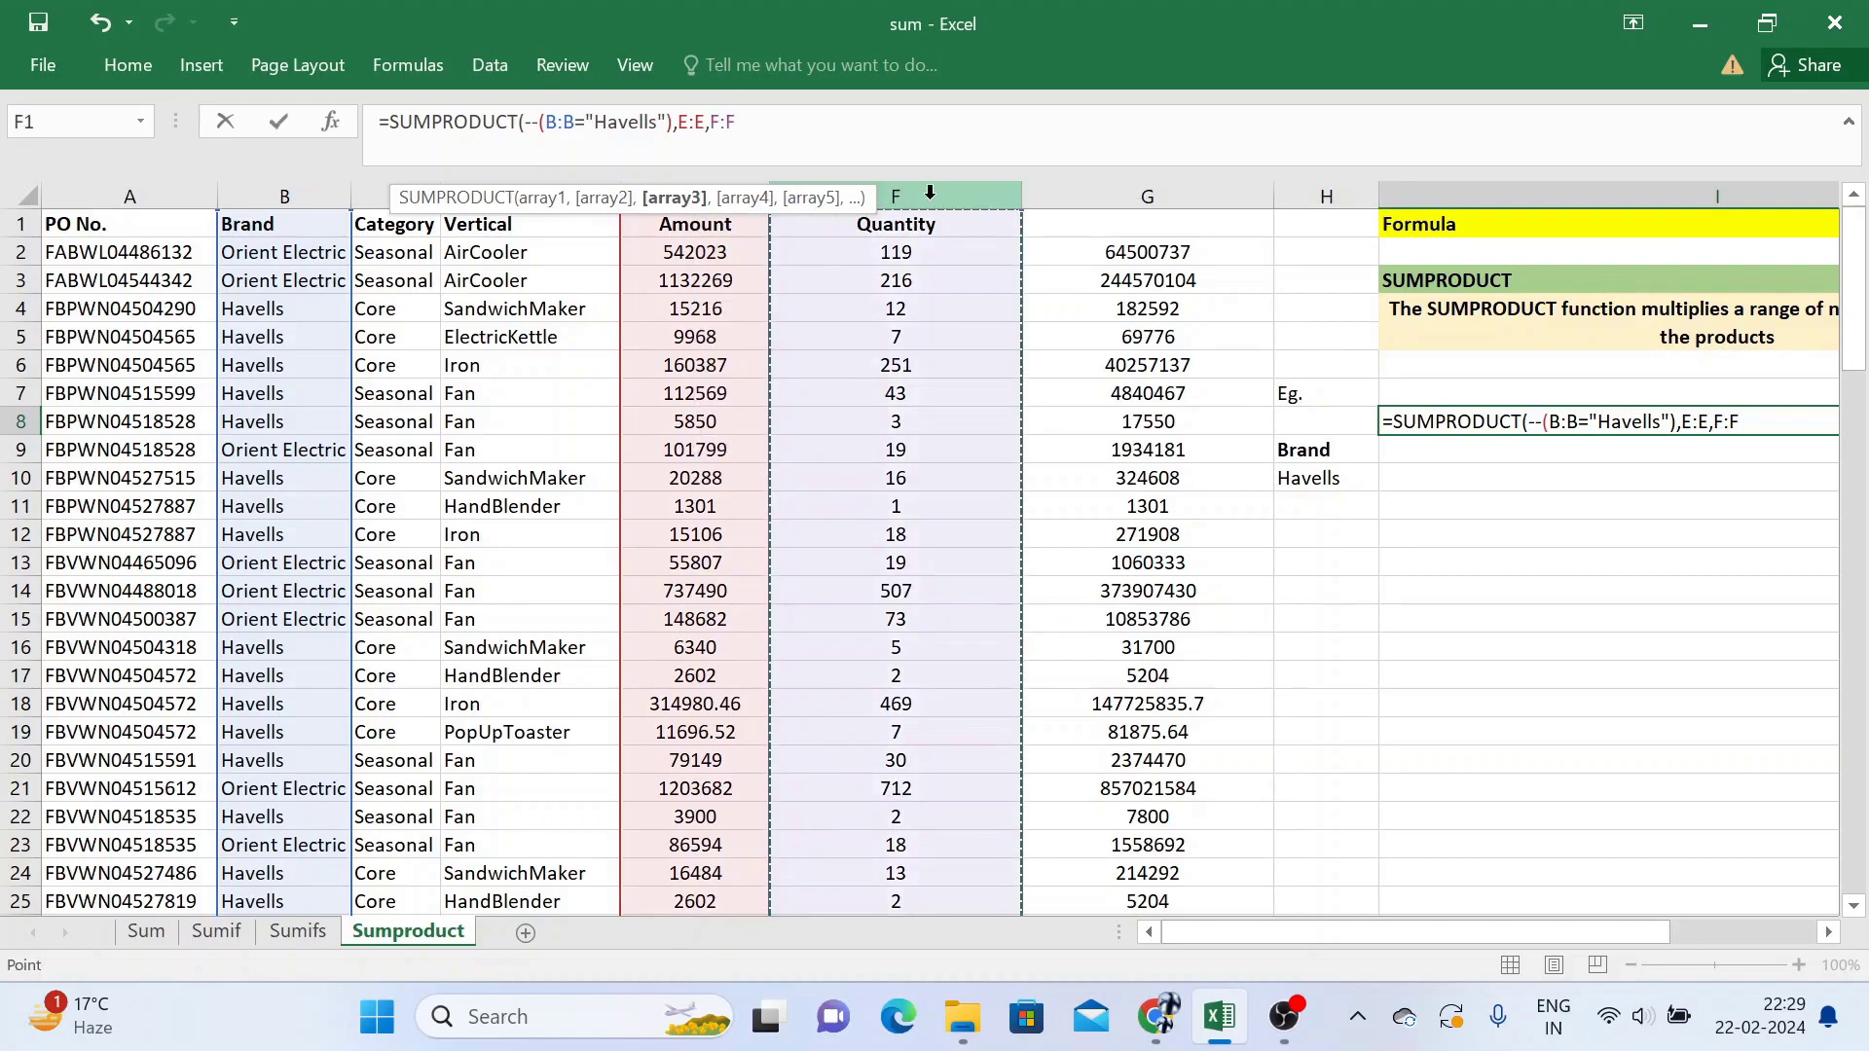
{"action": "type", "text": ")"}
{"action": "key", "text": "ctrl+Return"}
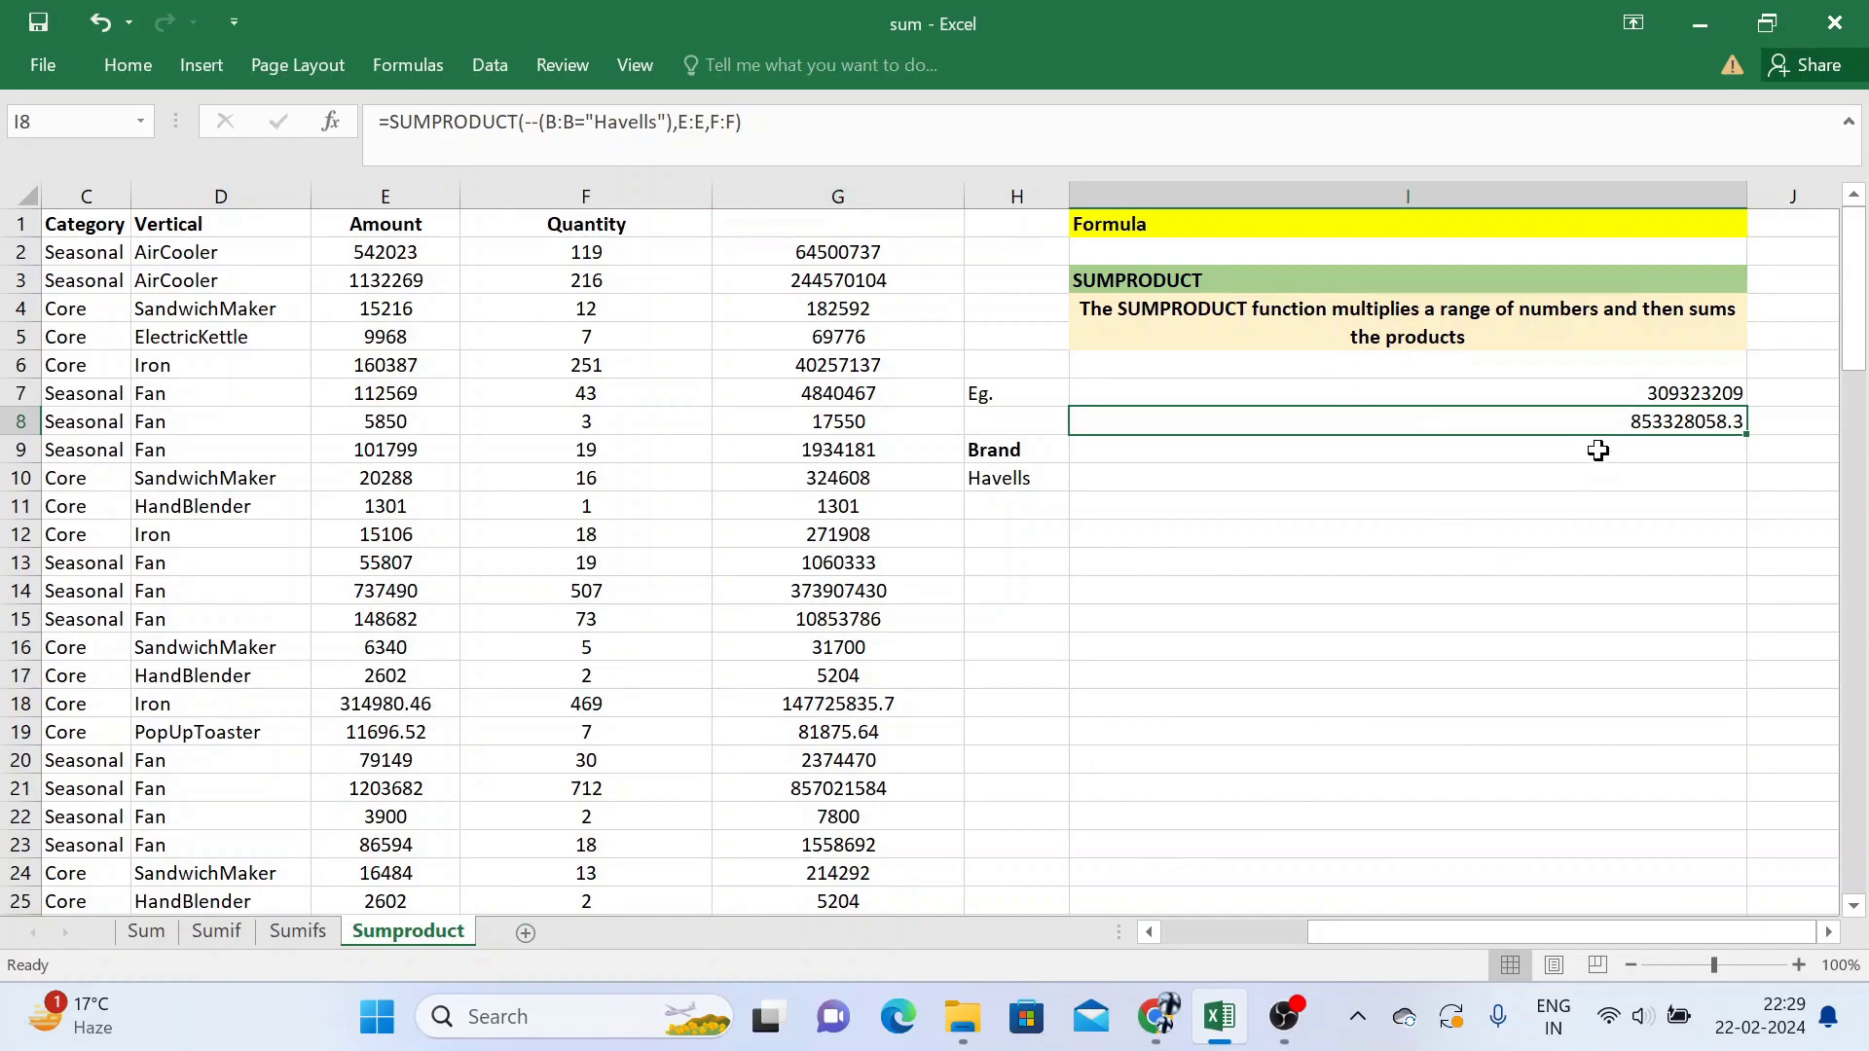
{"action": "left_click", "coordinate": [1600, 387]}
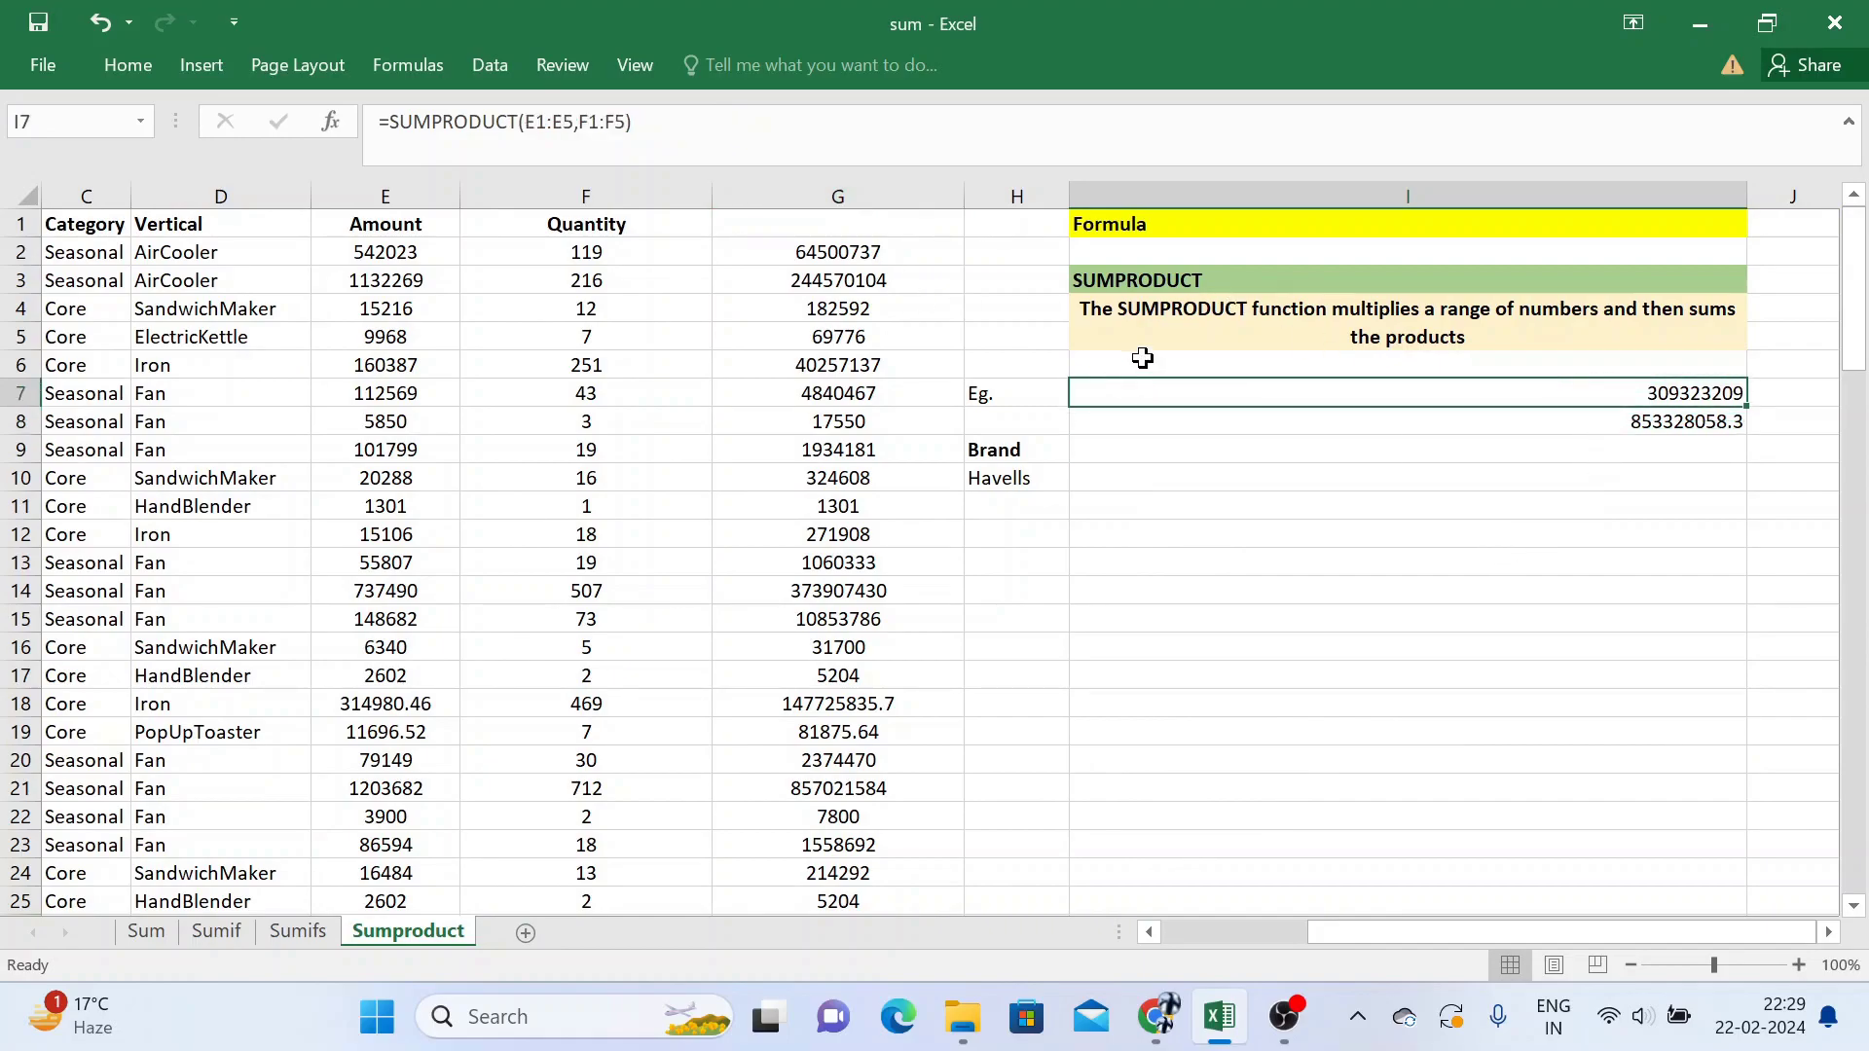
{"action": "left_click_drag", "start_coordinate": [638, 123], "coordinate": [375, 123]}
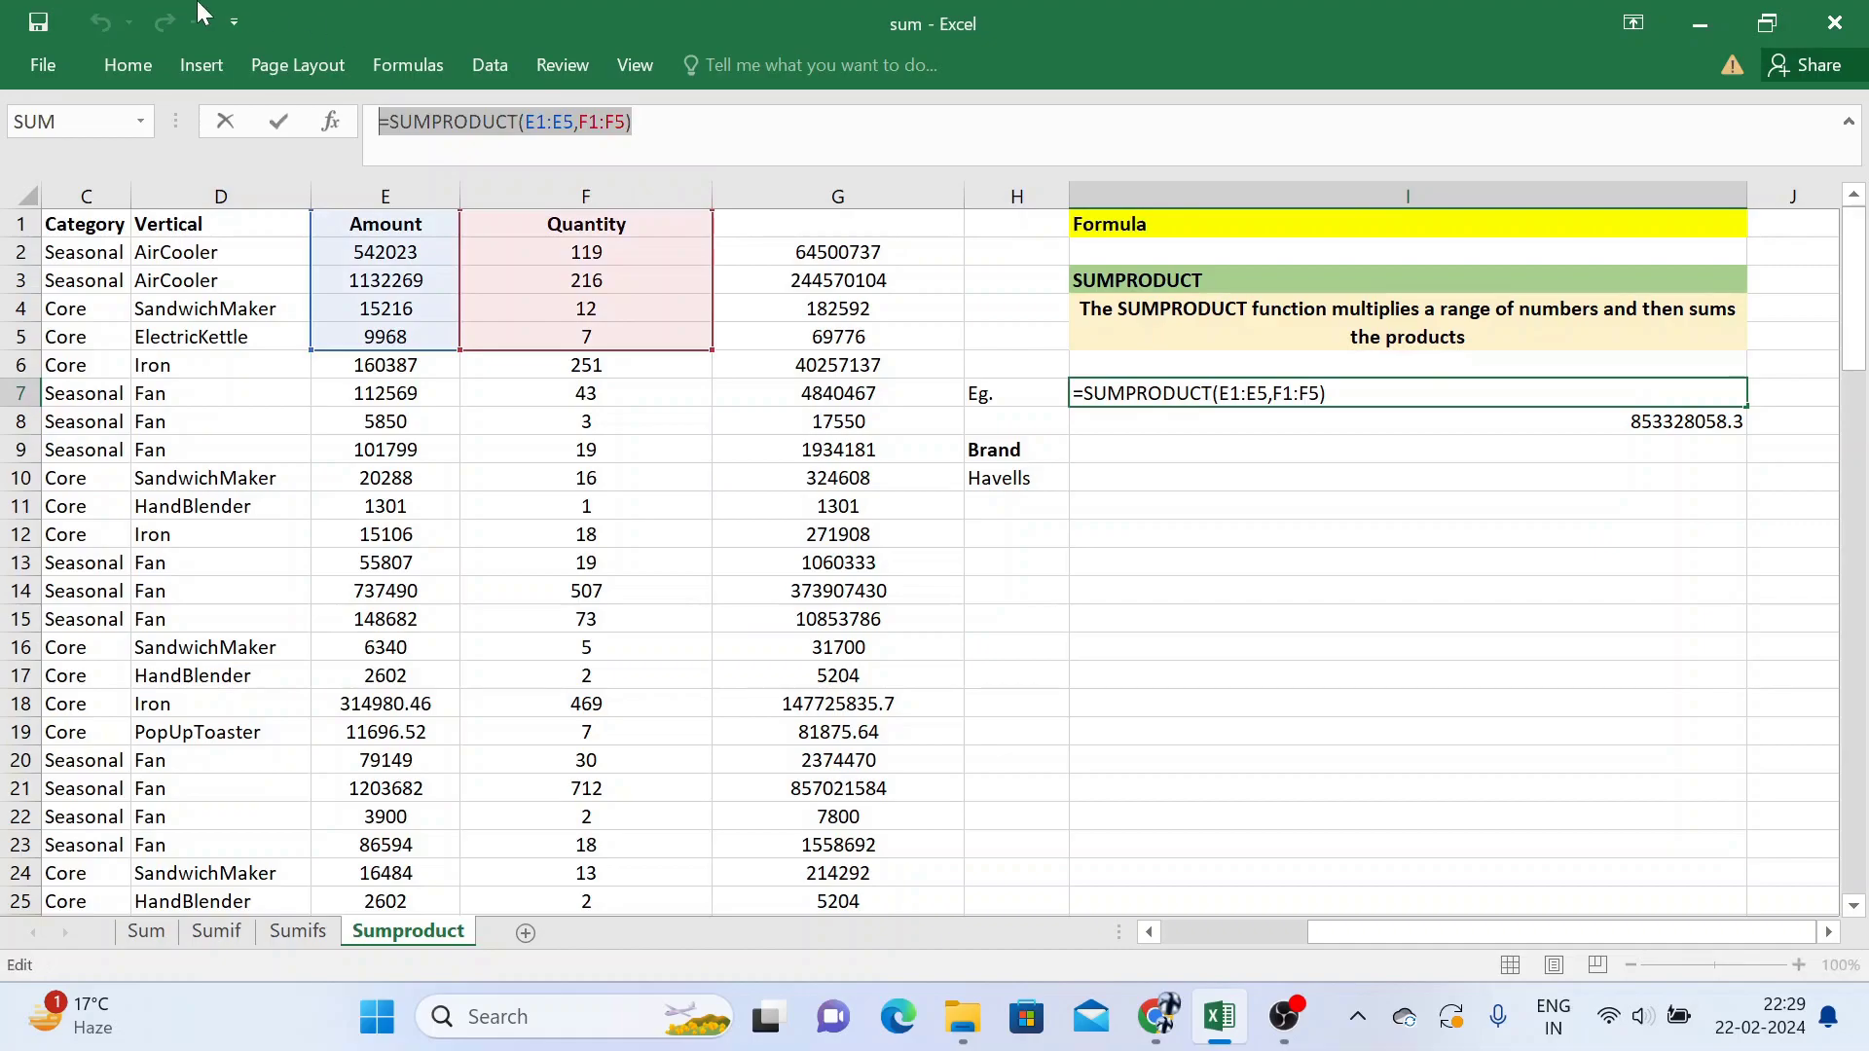
{"action": "left_click", "coordinate": [972, 647]}
{"action": "key", "text": "Tab"}
{"action": "key", "text": "Left"}
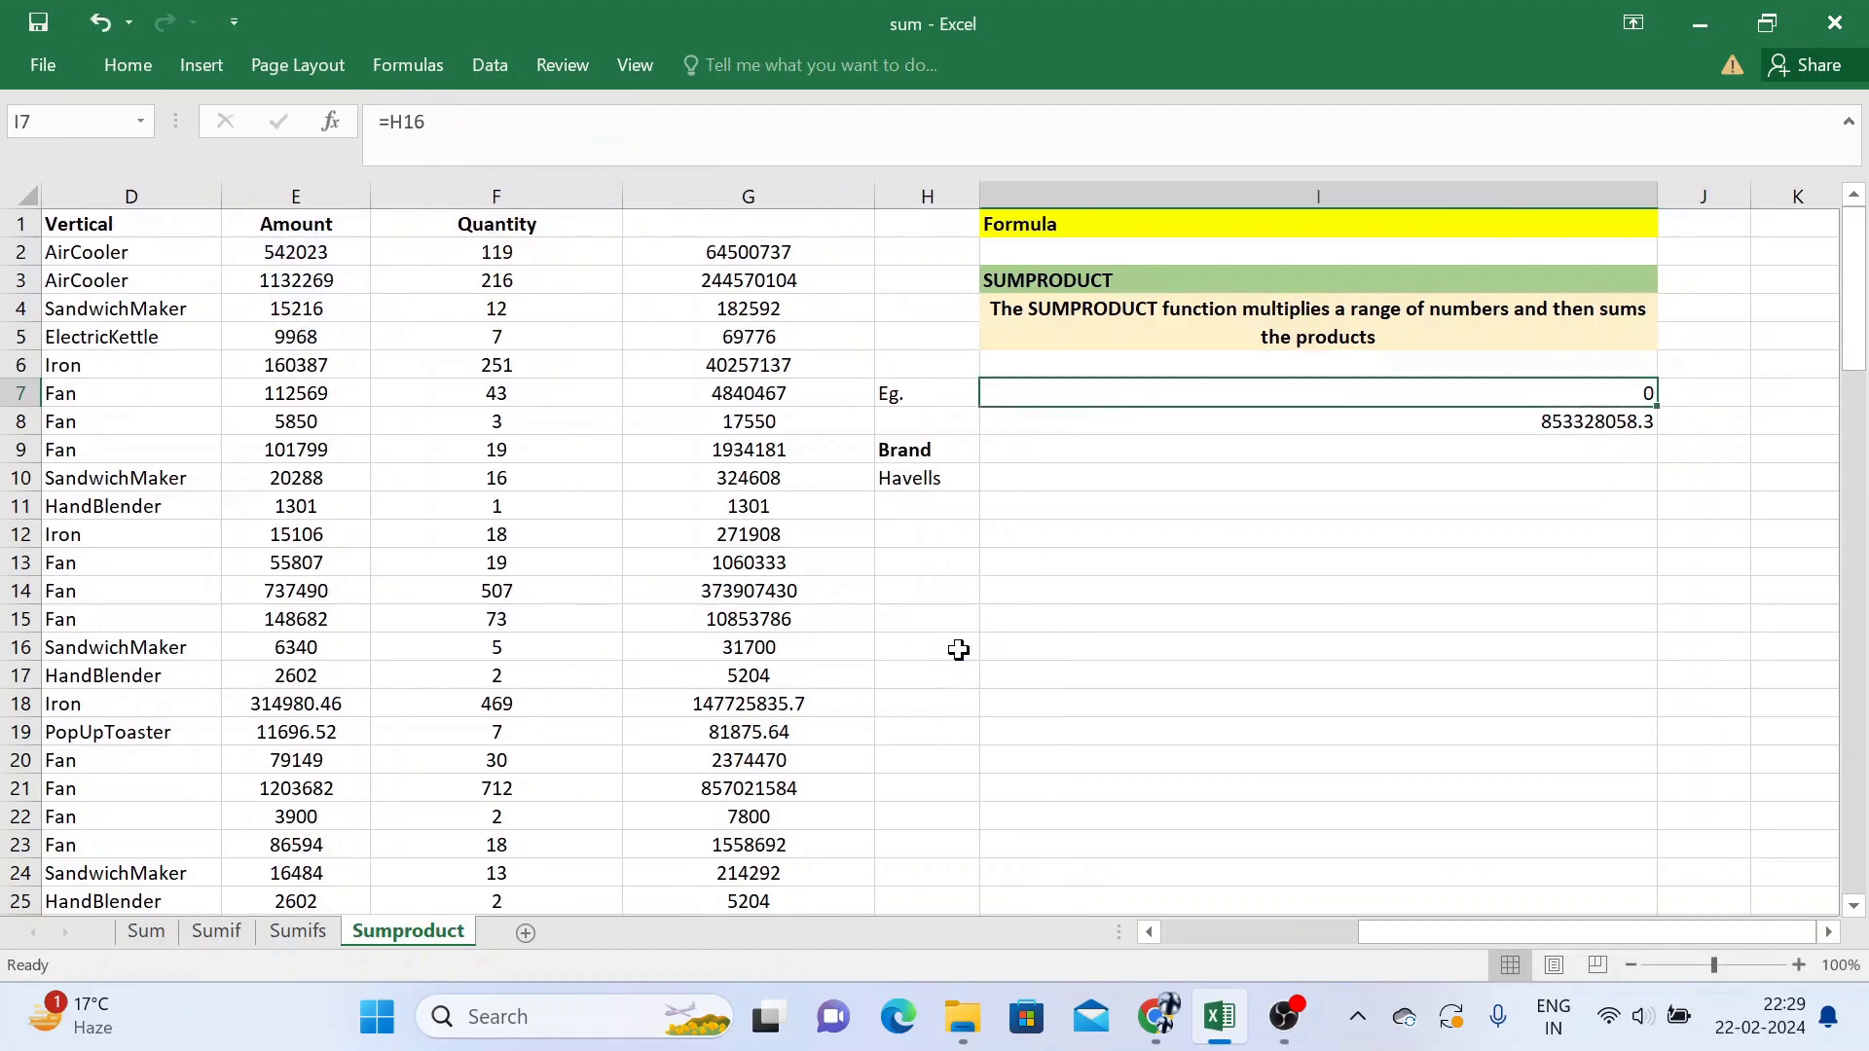
Step: Start a SUMPRODUCT formula in I7 with the whole Amount column, E:E, as the first array
{"action": "type", "text": "=sum"}
{"action": "key", "text": "Down"}
{"action": "key", "text": "Down"}
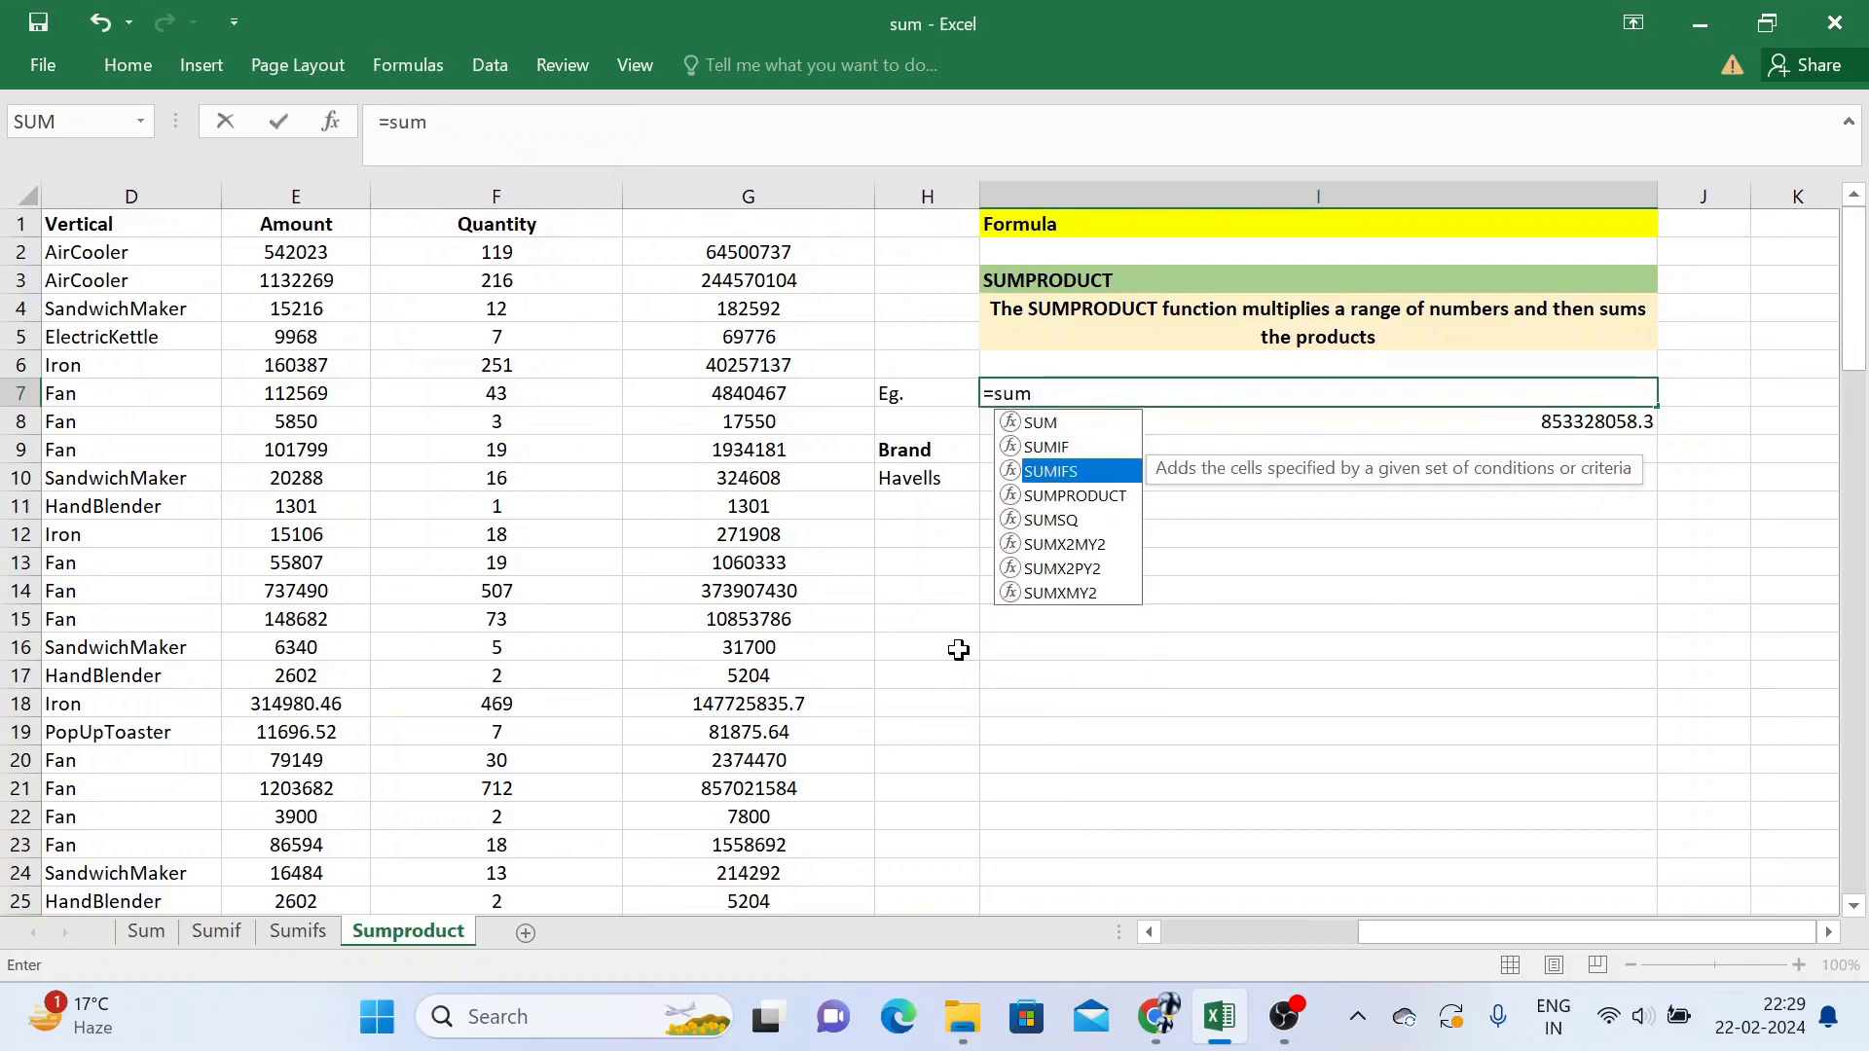
{"action": "key", "text": "Tab"}
{"action": "key", "text": "Left"}
{"action": "key", "text": "Left"}
{"action": "key", "text": "Left"}
{"action": "key", "text": "Left"}
{"action": "key", "text": "ctrl+space"}
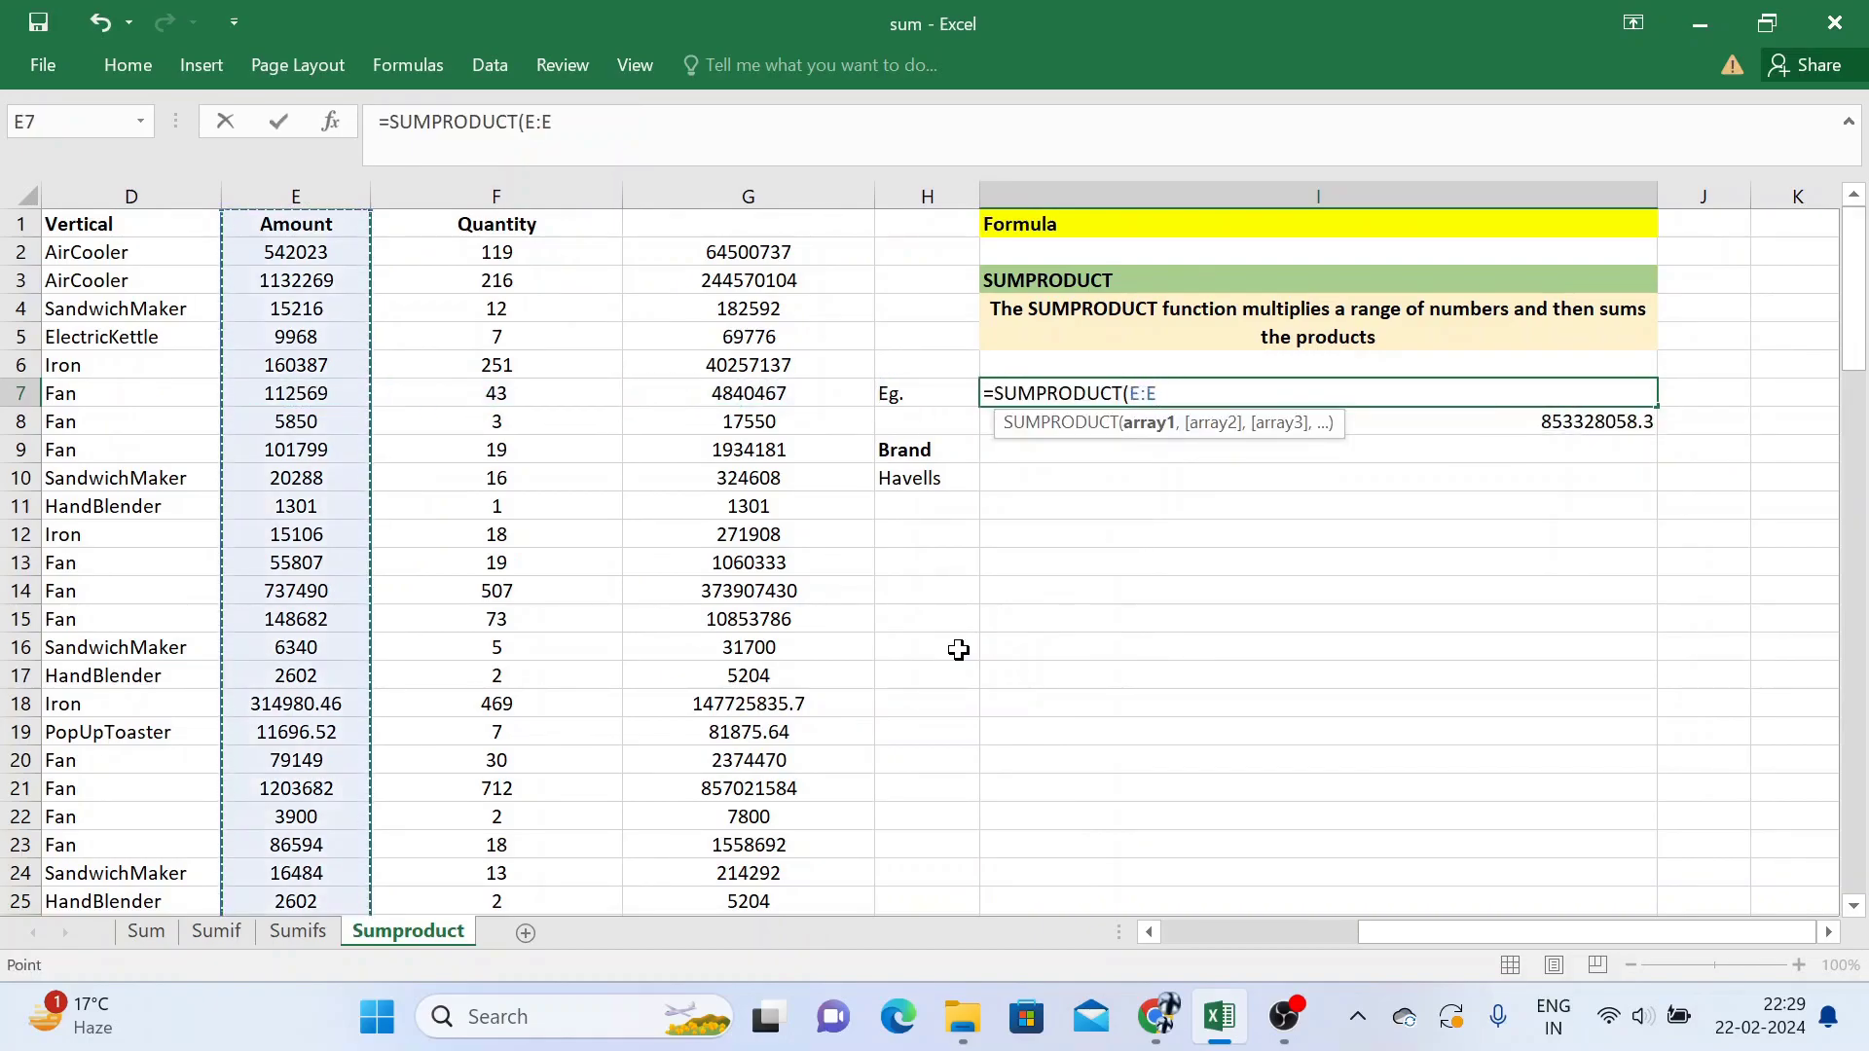
Step: Add the whole Quantity column, F:F, as the second array in I7, close the parenthesis and enter the formula
{"action": "type", "text": ","}
{"action": "key", "text": "Left"}
{"action": "key", "text": "Left"}
{"action": "key", "text": "Left"}
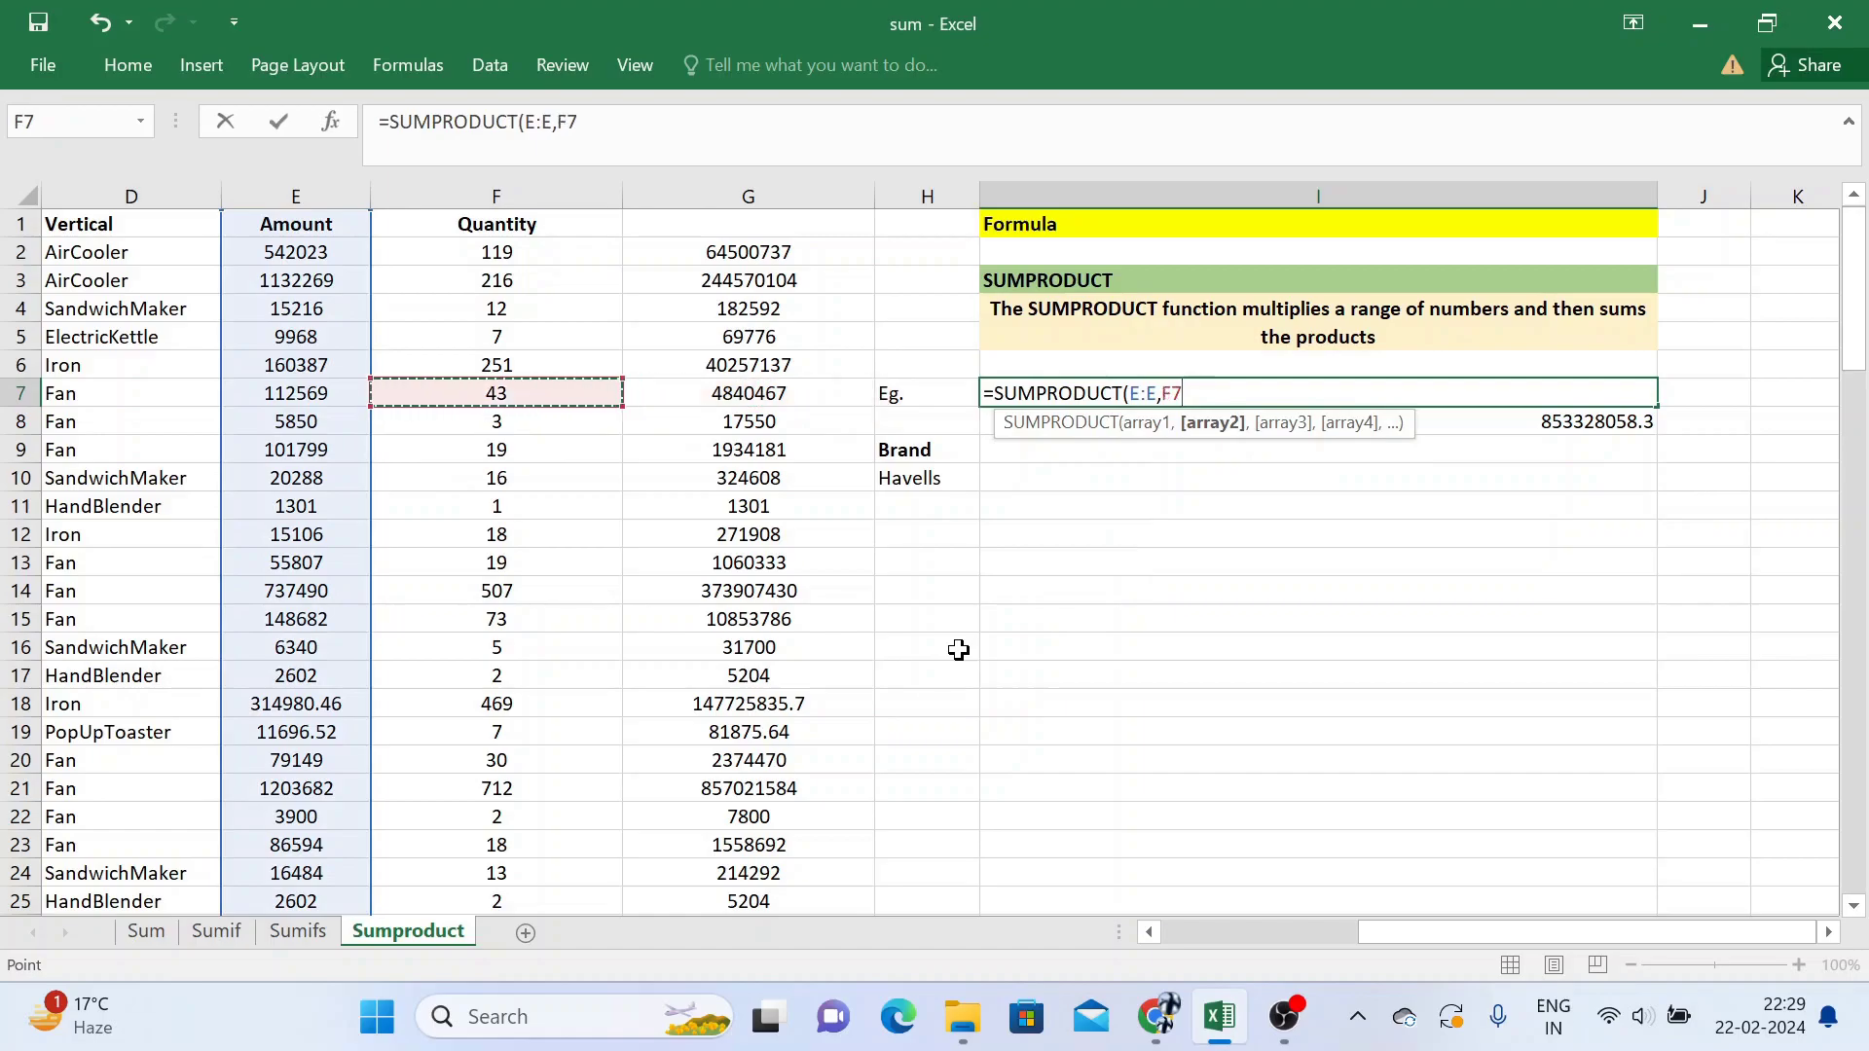
{"action": "key", "text": "ctrl+space"}
{"action": "type", "text": ")"}
{"action": "key", "text": "Return"}
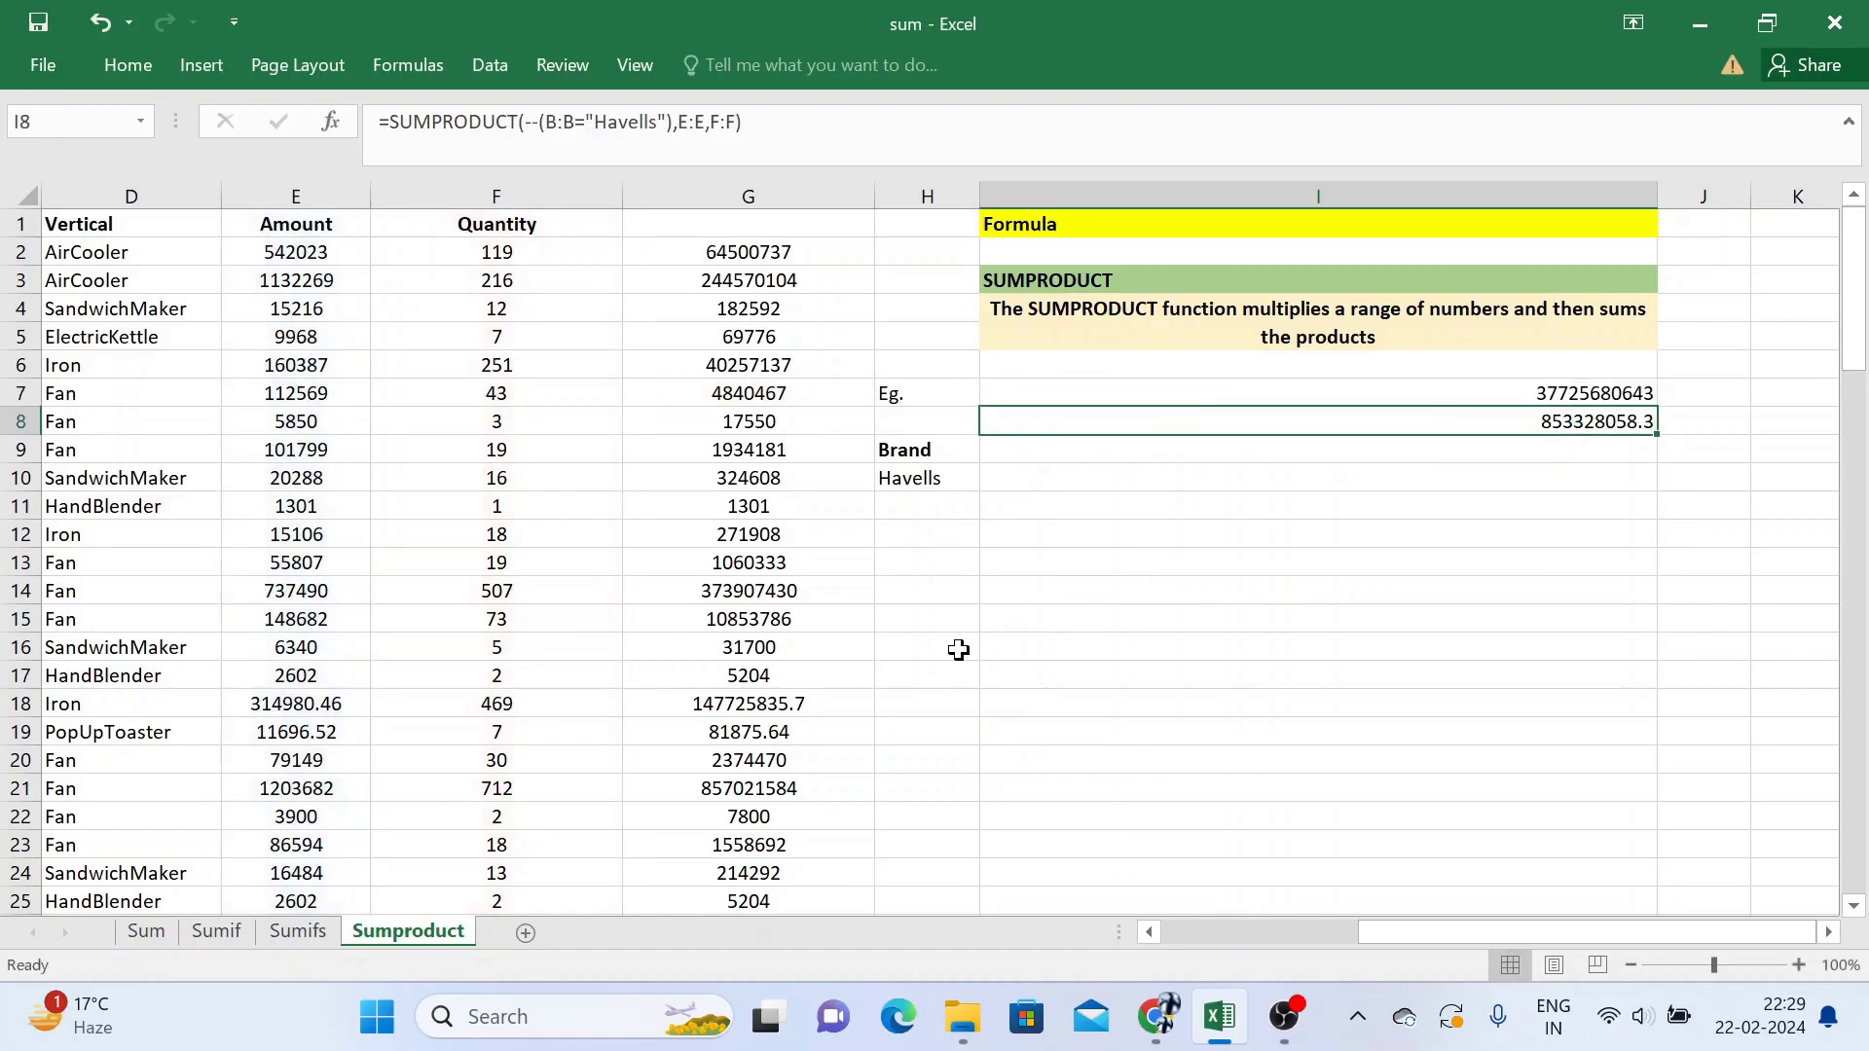
Step: Review the unconditional SUMPRODUCT formula in I7 alongside the Havells-only formula in I8
{"action": "key", "text": "Up"}
{"action": "key", "text": "shift+Down"}
{"action": "key", "text": "Down"}
{"action": "key", "text": "Up"}
{"action": "key", "text": "F2"}
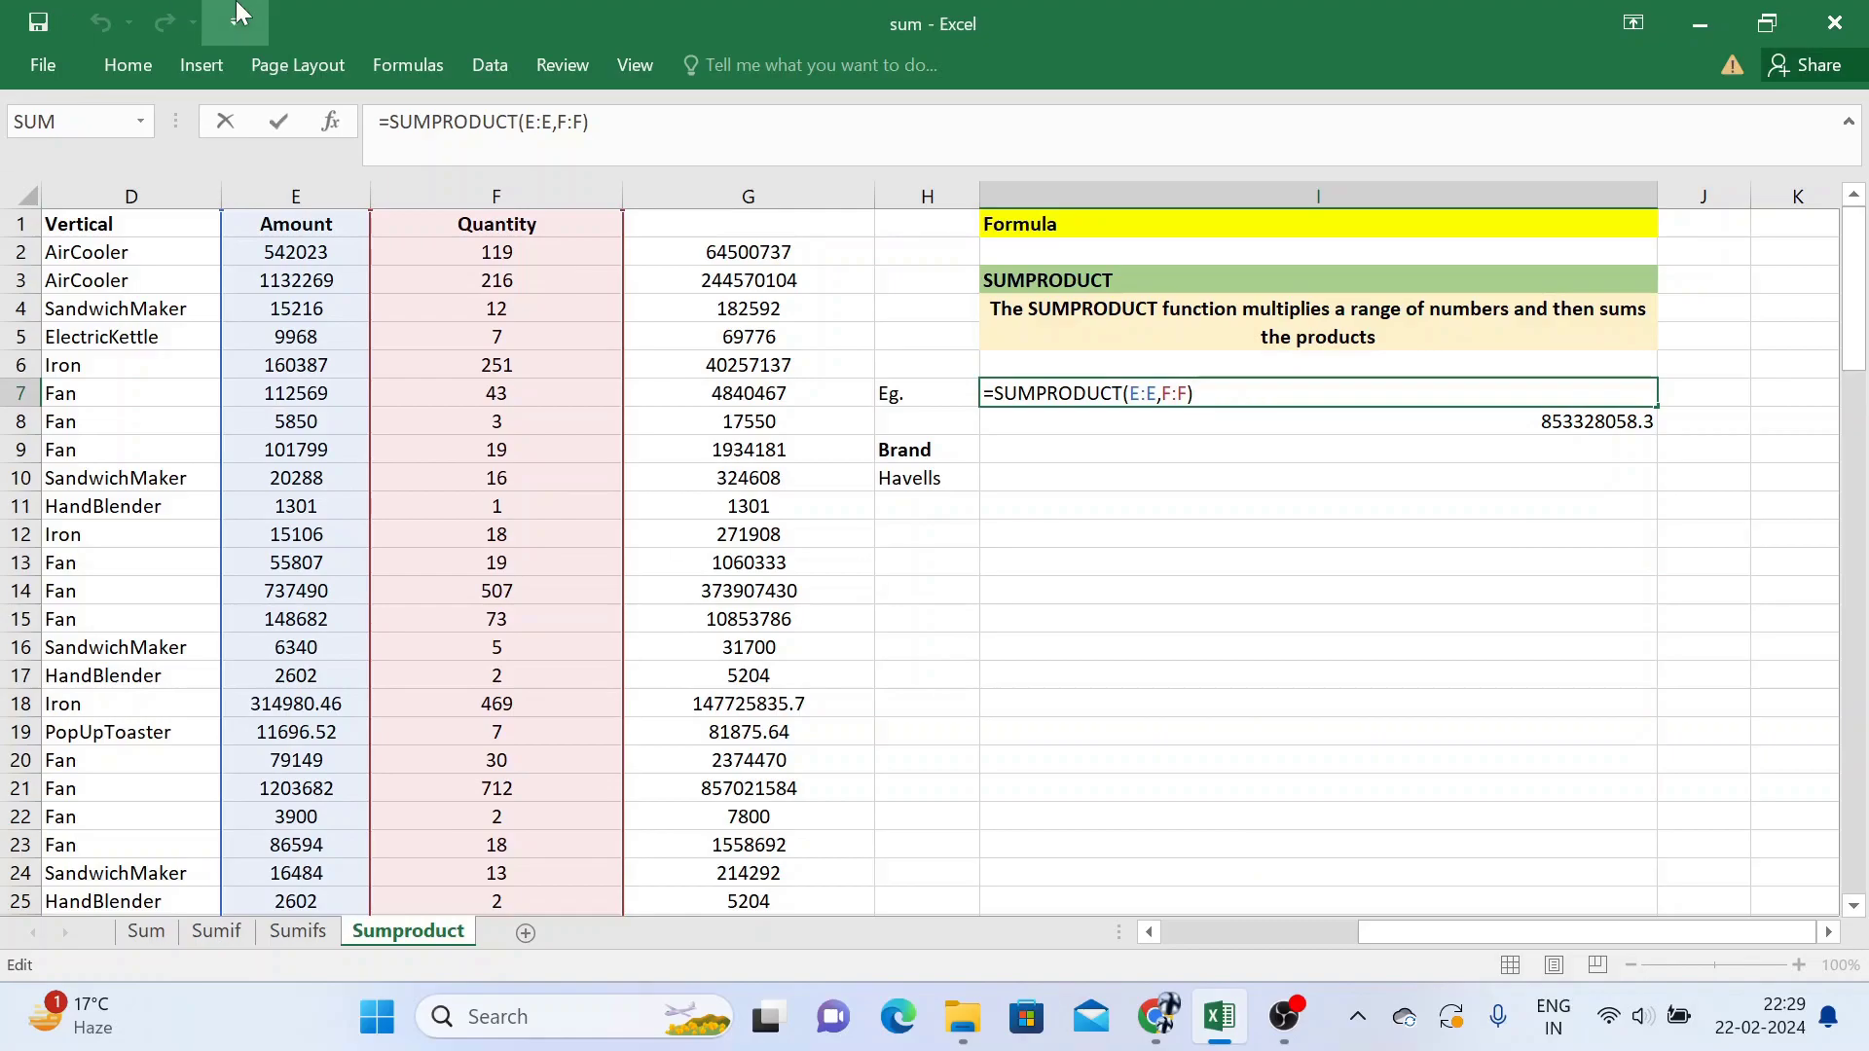
{"action": "key", "text": "Tab"}
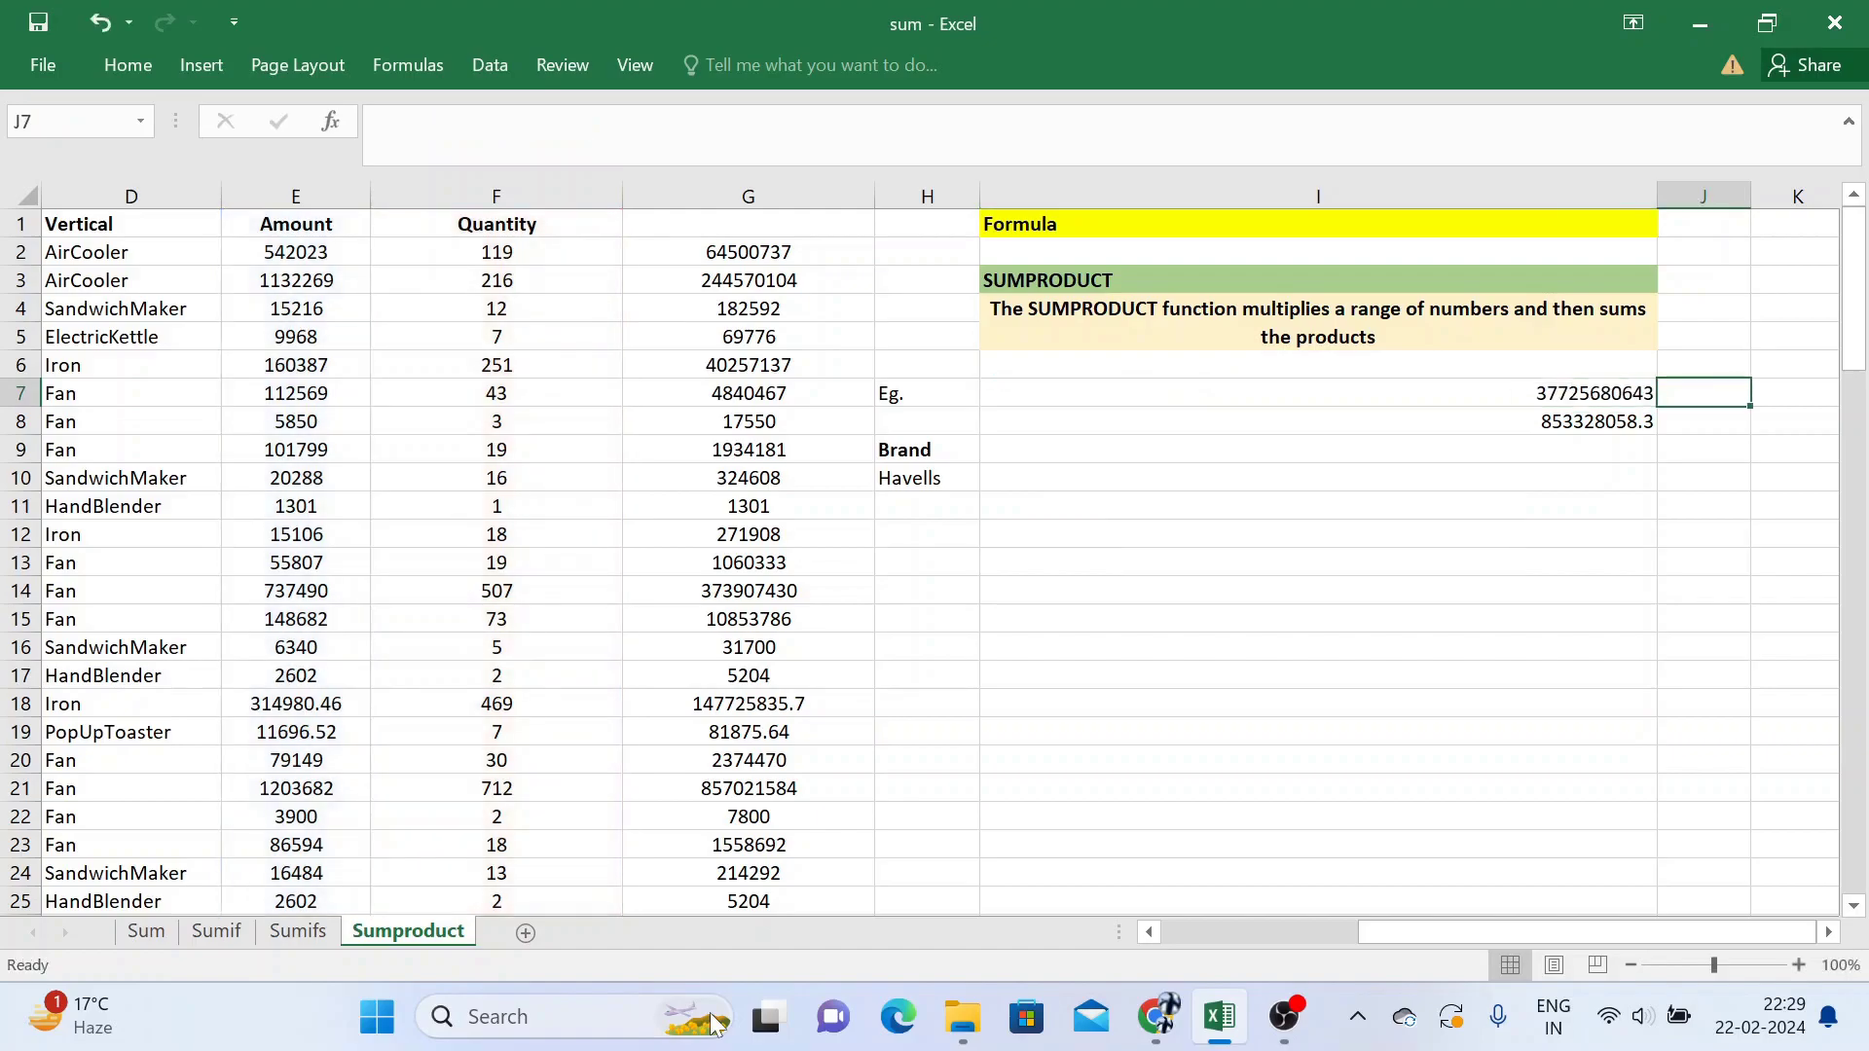
{"action": "key", "text": "Left"}
{"action": "key", "text": "Down"}
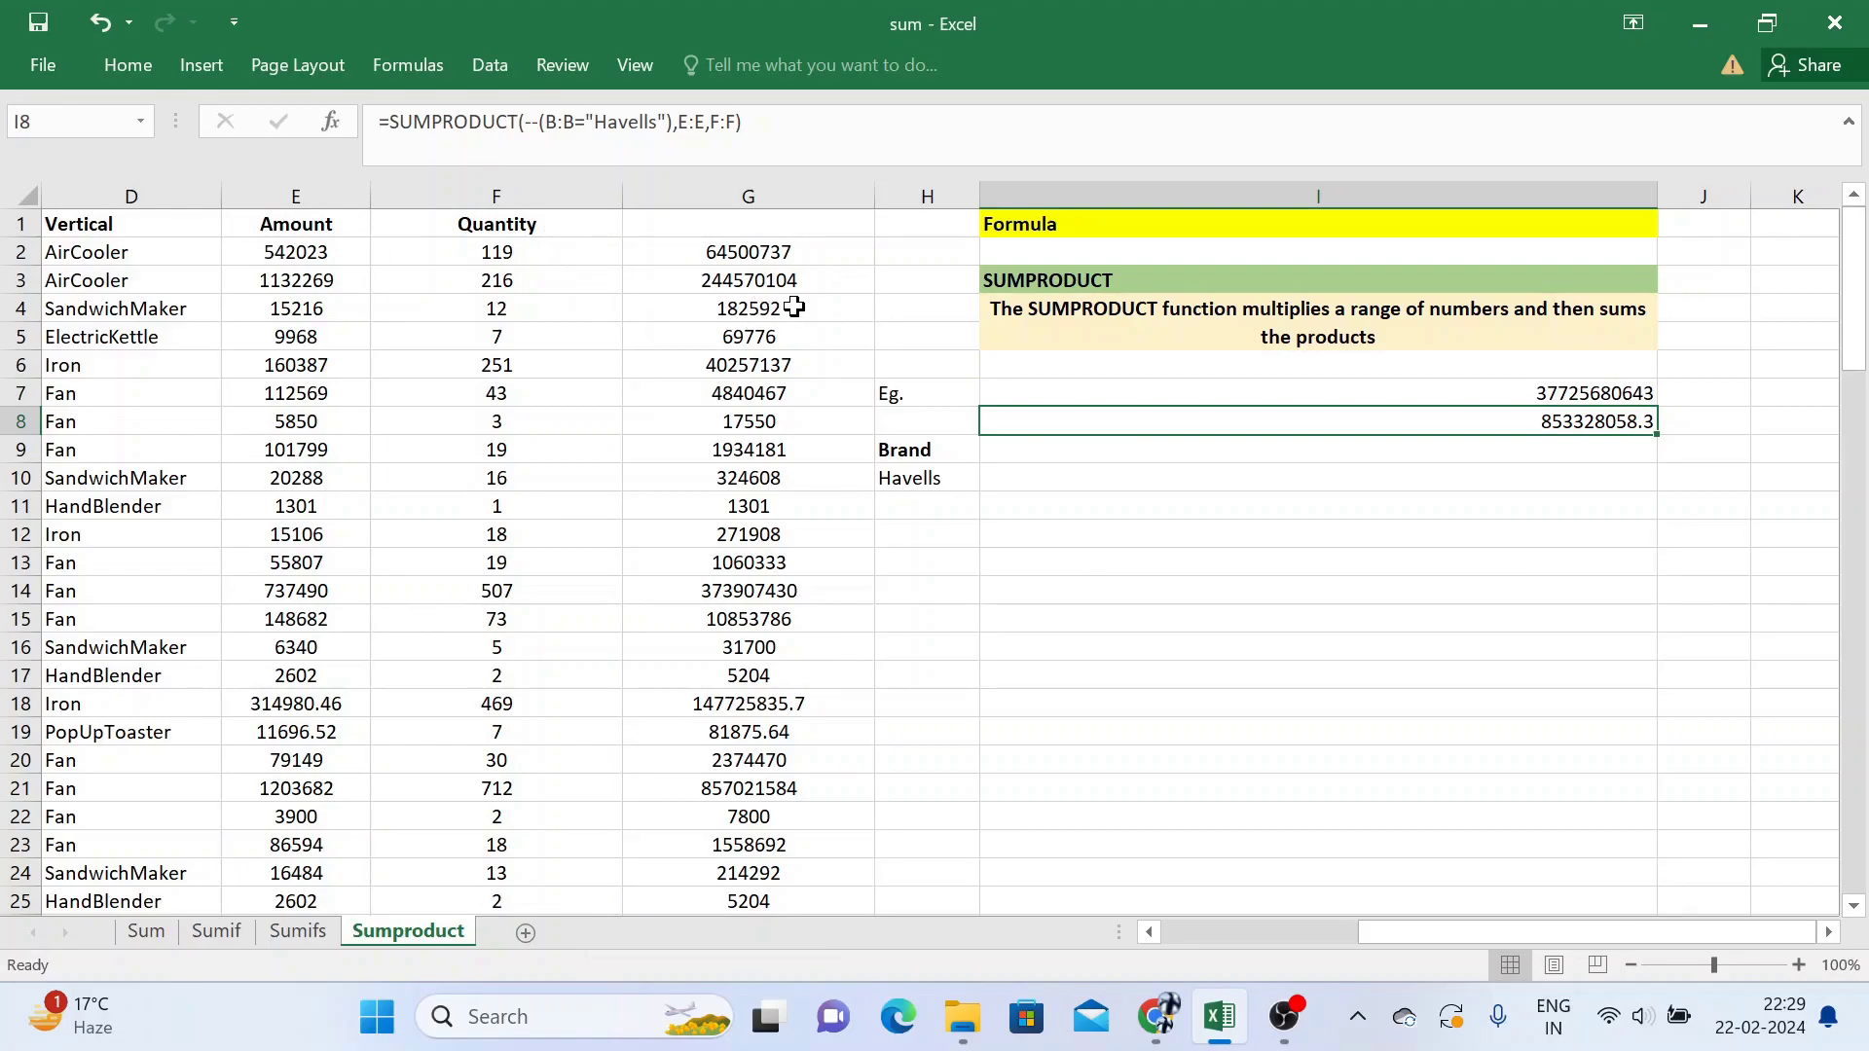
Step: Turn on filters for the purchase order data in columns A to G
{"action": "key", "text": "Home"}
{"action": "key", "text": "ctrl+space"}
{"action": "key", "text": "shift+Right"}
{"action": "key", "text": "shift+Right"}
{"action": "key", "text": "shift+Right"}
{"action": "key", "text": "shift+Right"}
{"action": "key", "text": "shift+Right"}
{"action": "key", "text": "shift+Right"}
{"action": "key", "text": "shift+Right"}
{"action": "key", "text": "shift+Left"}
{"action": "key", "text": "ctrl+shift+l"}
{"action": "key", "text": "ctrl+Home"}
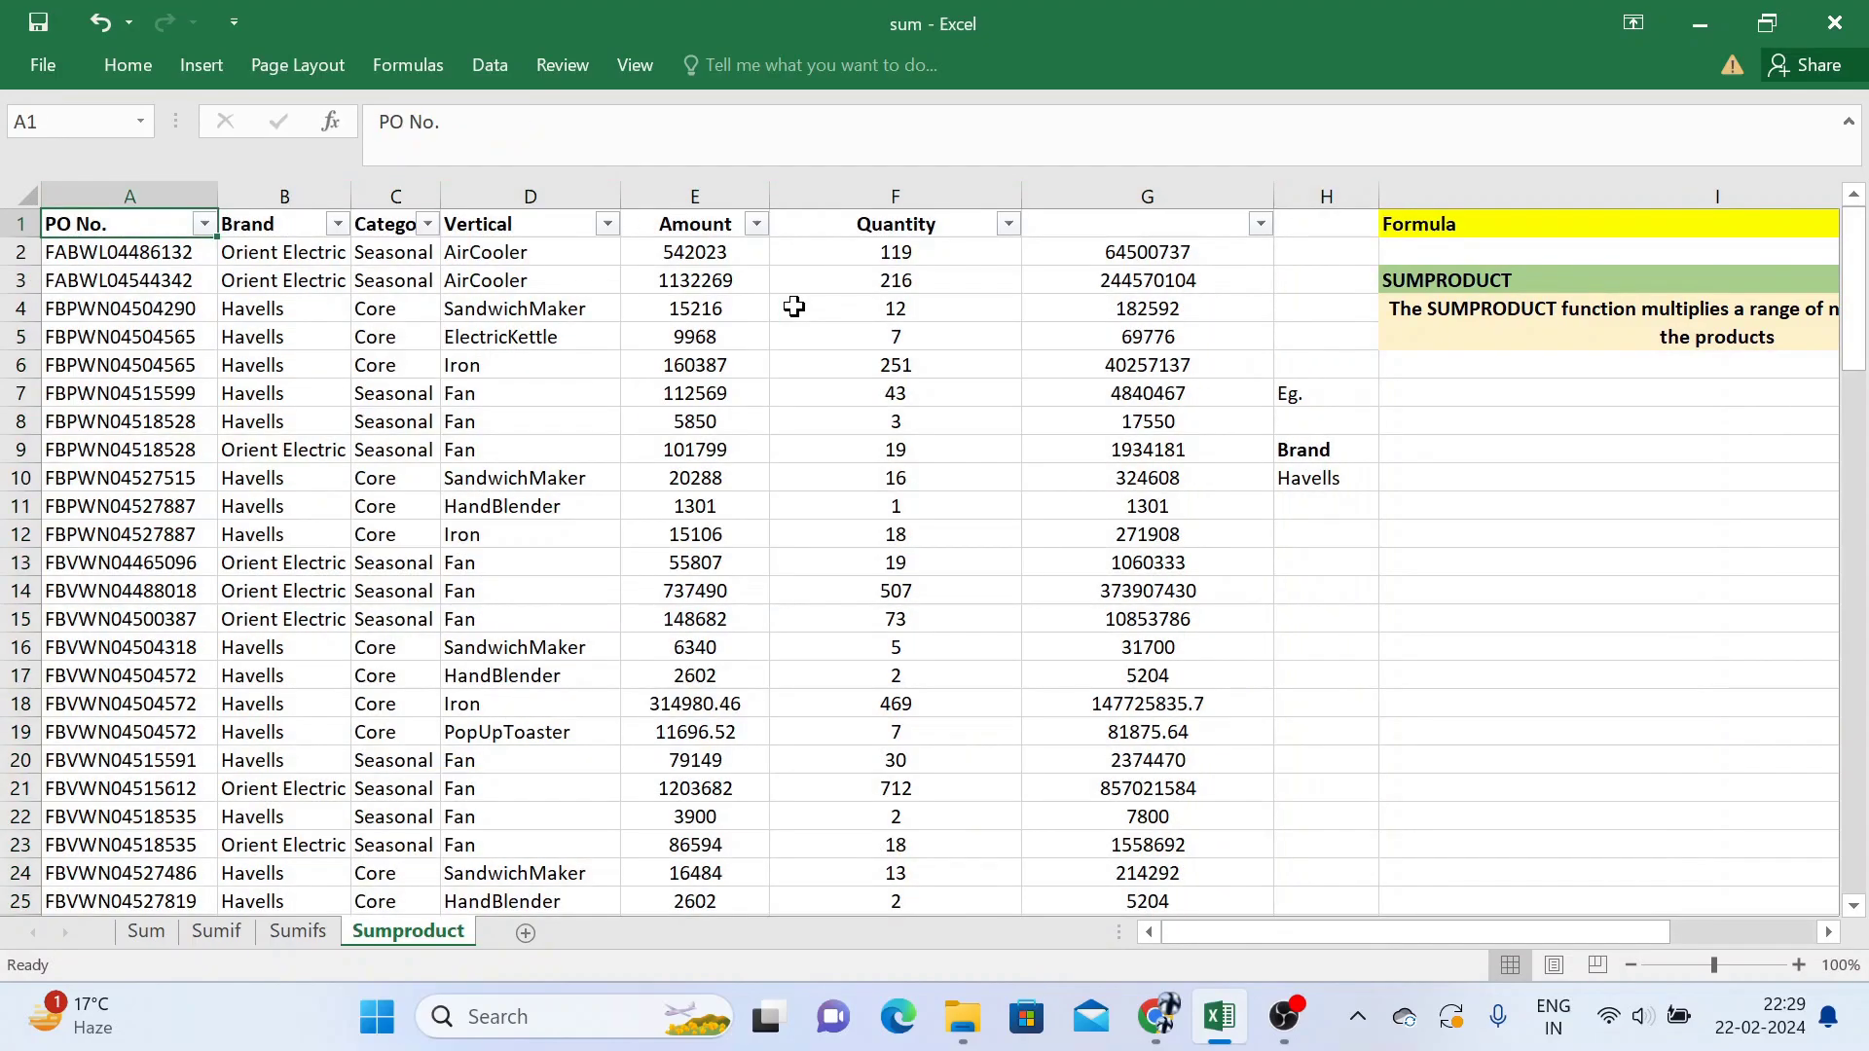
Step: Filter the Brand column to show only Havells rows
{"action": "key", "text": "Right"}
{"action": "key", "text": "alt+Down"}
{"action": "key", "text": "Down"}
{"action": "key", "text": "Down"}
{"action": "key", "text": "Down"}
{"action": "key", "text": "Down"}
{"action": "key", "text": "Down"}
{"action": "key", "text": "space"}
{"action": "key", "text": "Down"}
{"action": "key", "text": "Down"}
{"action": "key", "text": "Down"}
{"action": "key", "text": "Down"}
{"action": "key", "text": "space"}
{"action": "key", "text": "Return"}
{"action": "key", "text": "Right"}
{"action": "key", "text": "Right"}
{"action": "key", "text": "Right"}
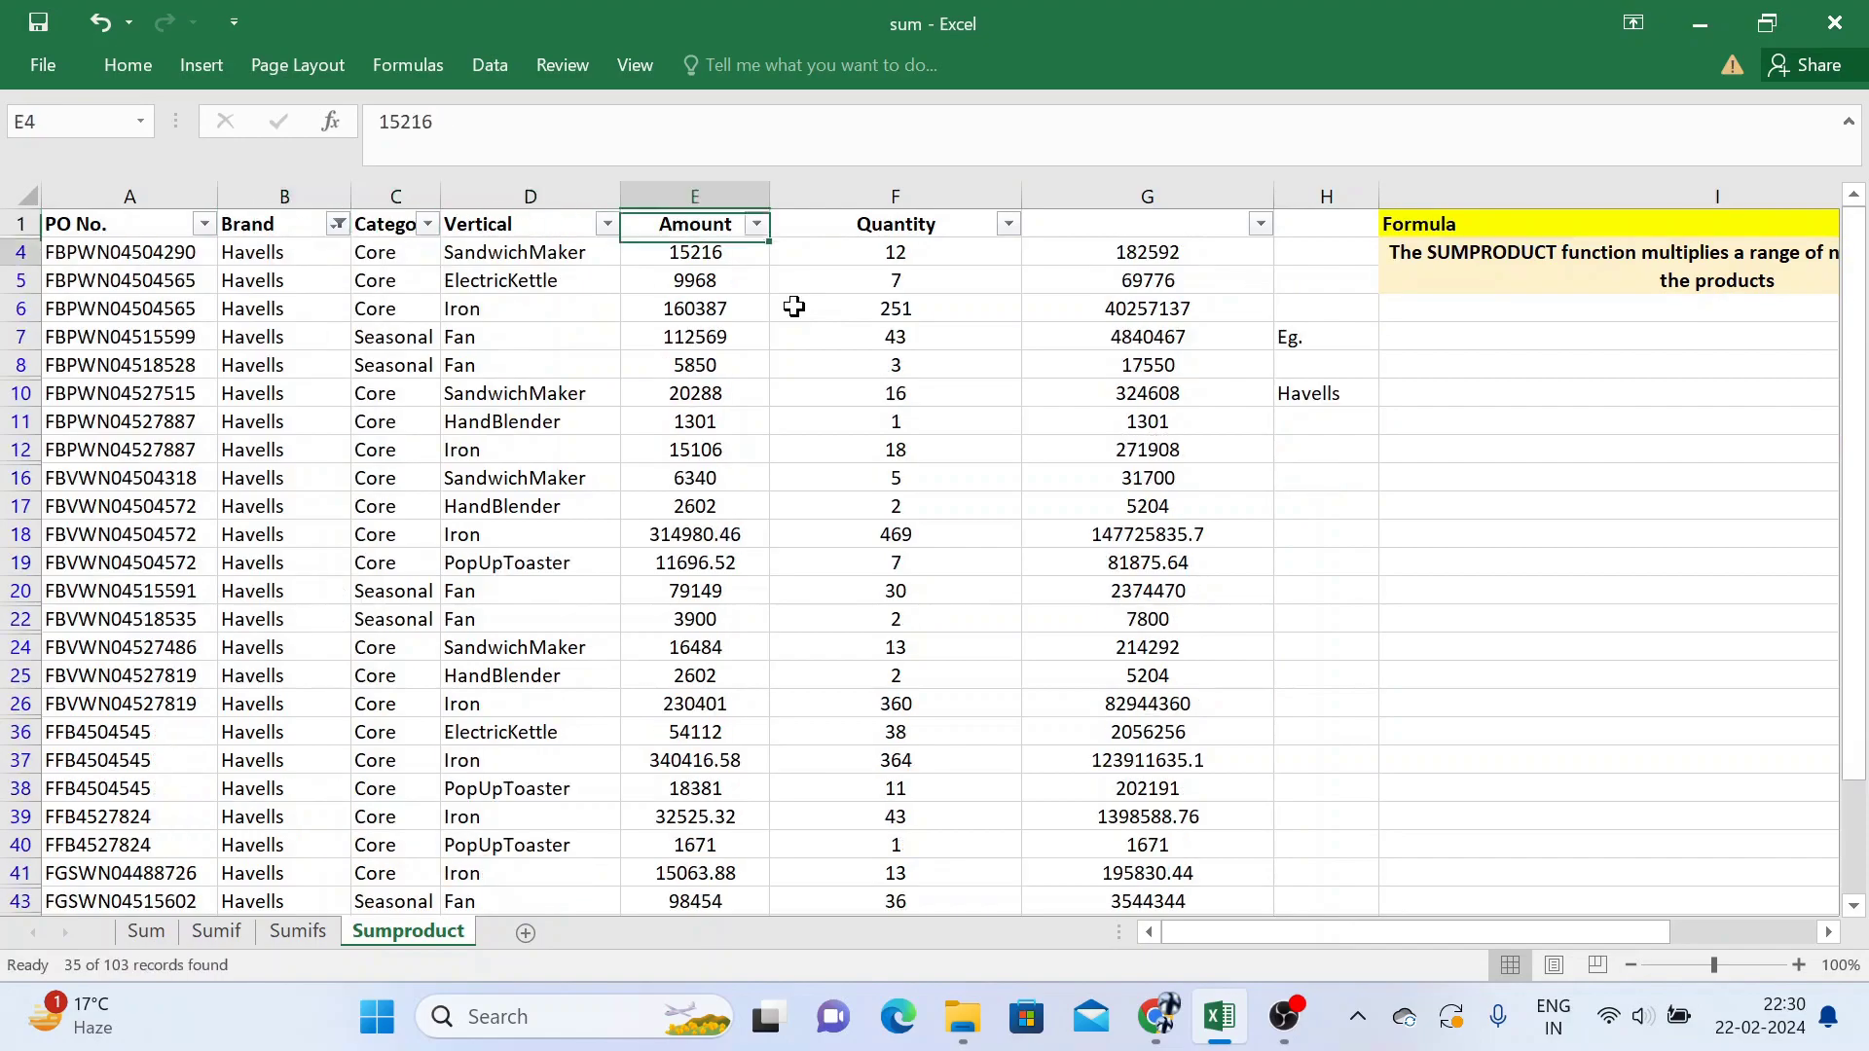
Step: Select the filtered row products in column G from G4 down to check their sum
{"action": "key", "text": "Down"}
{"action": "key", "text": "Right"}
{"action": "key", "text": "Right"}
{"action": "key", "text": "Left"}
{"action": "key", "text": "Right"}
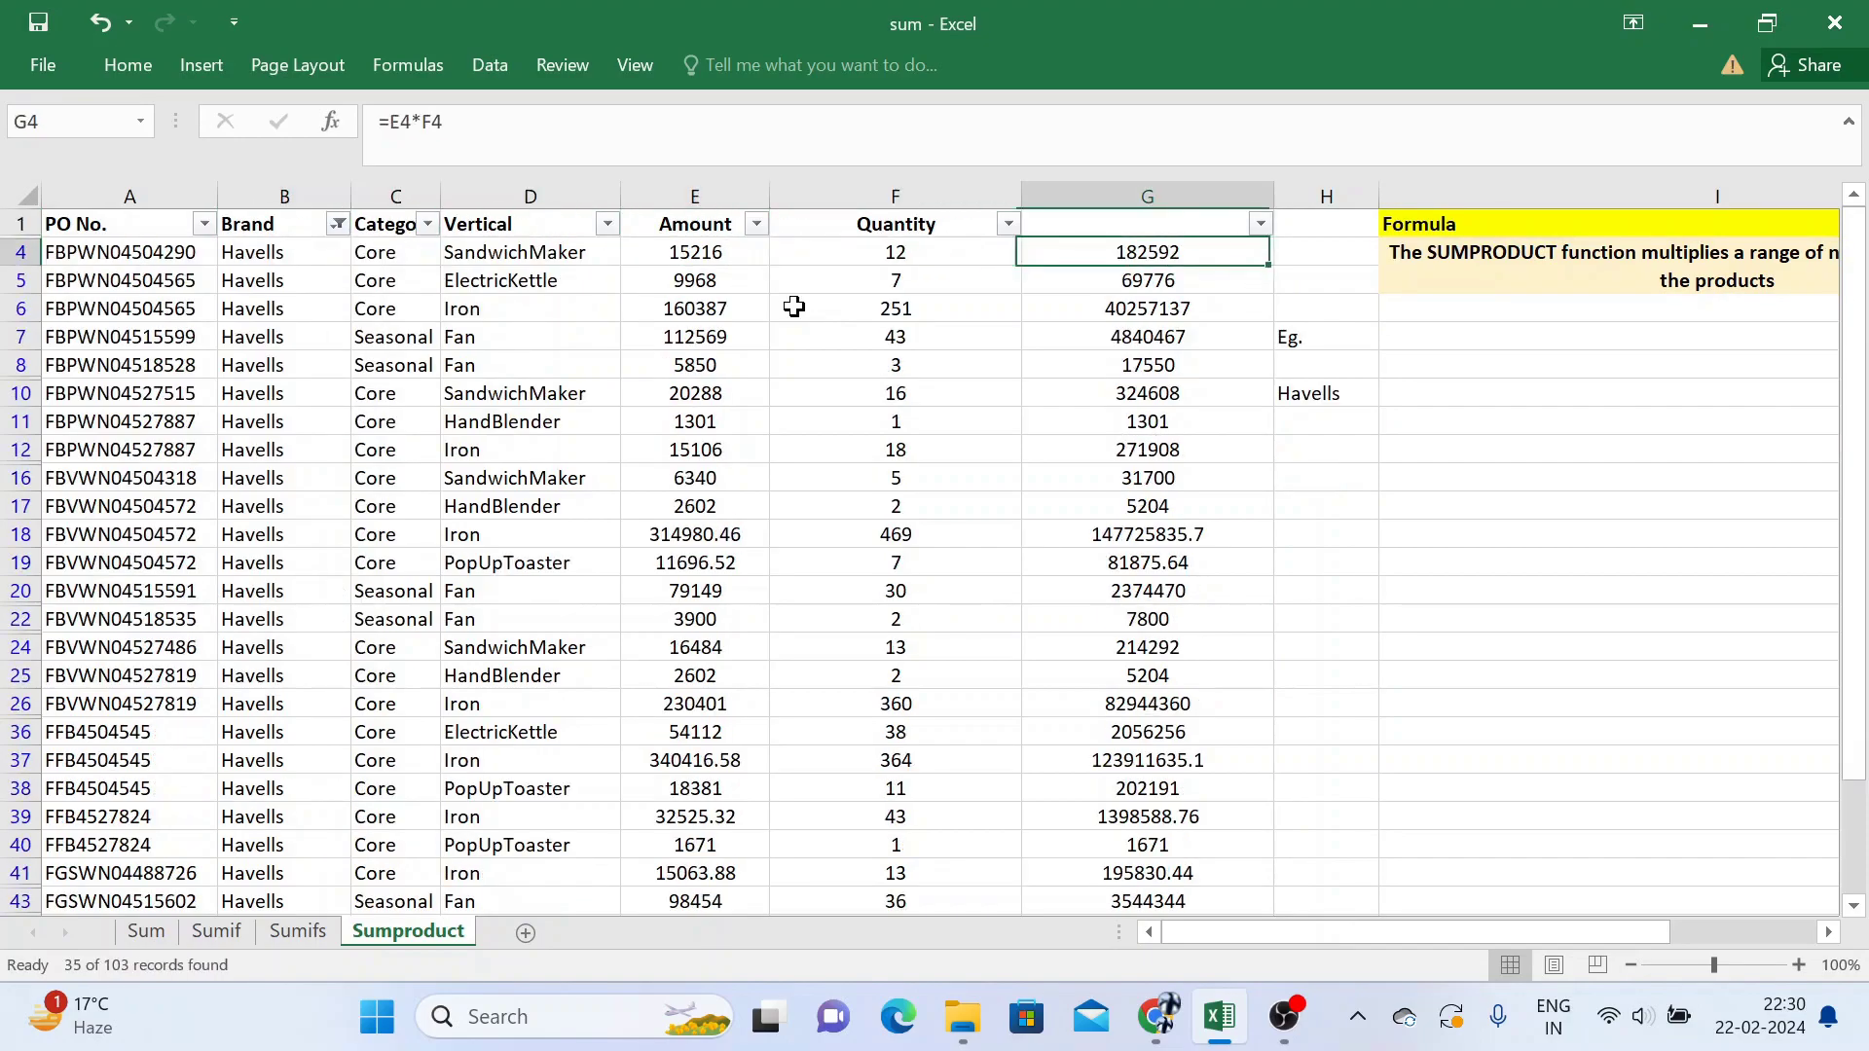
{"action": "key", "text": "ctrl+shift+Down"}
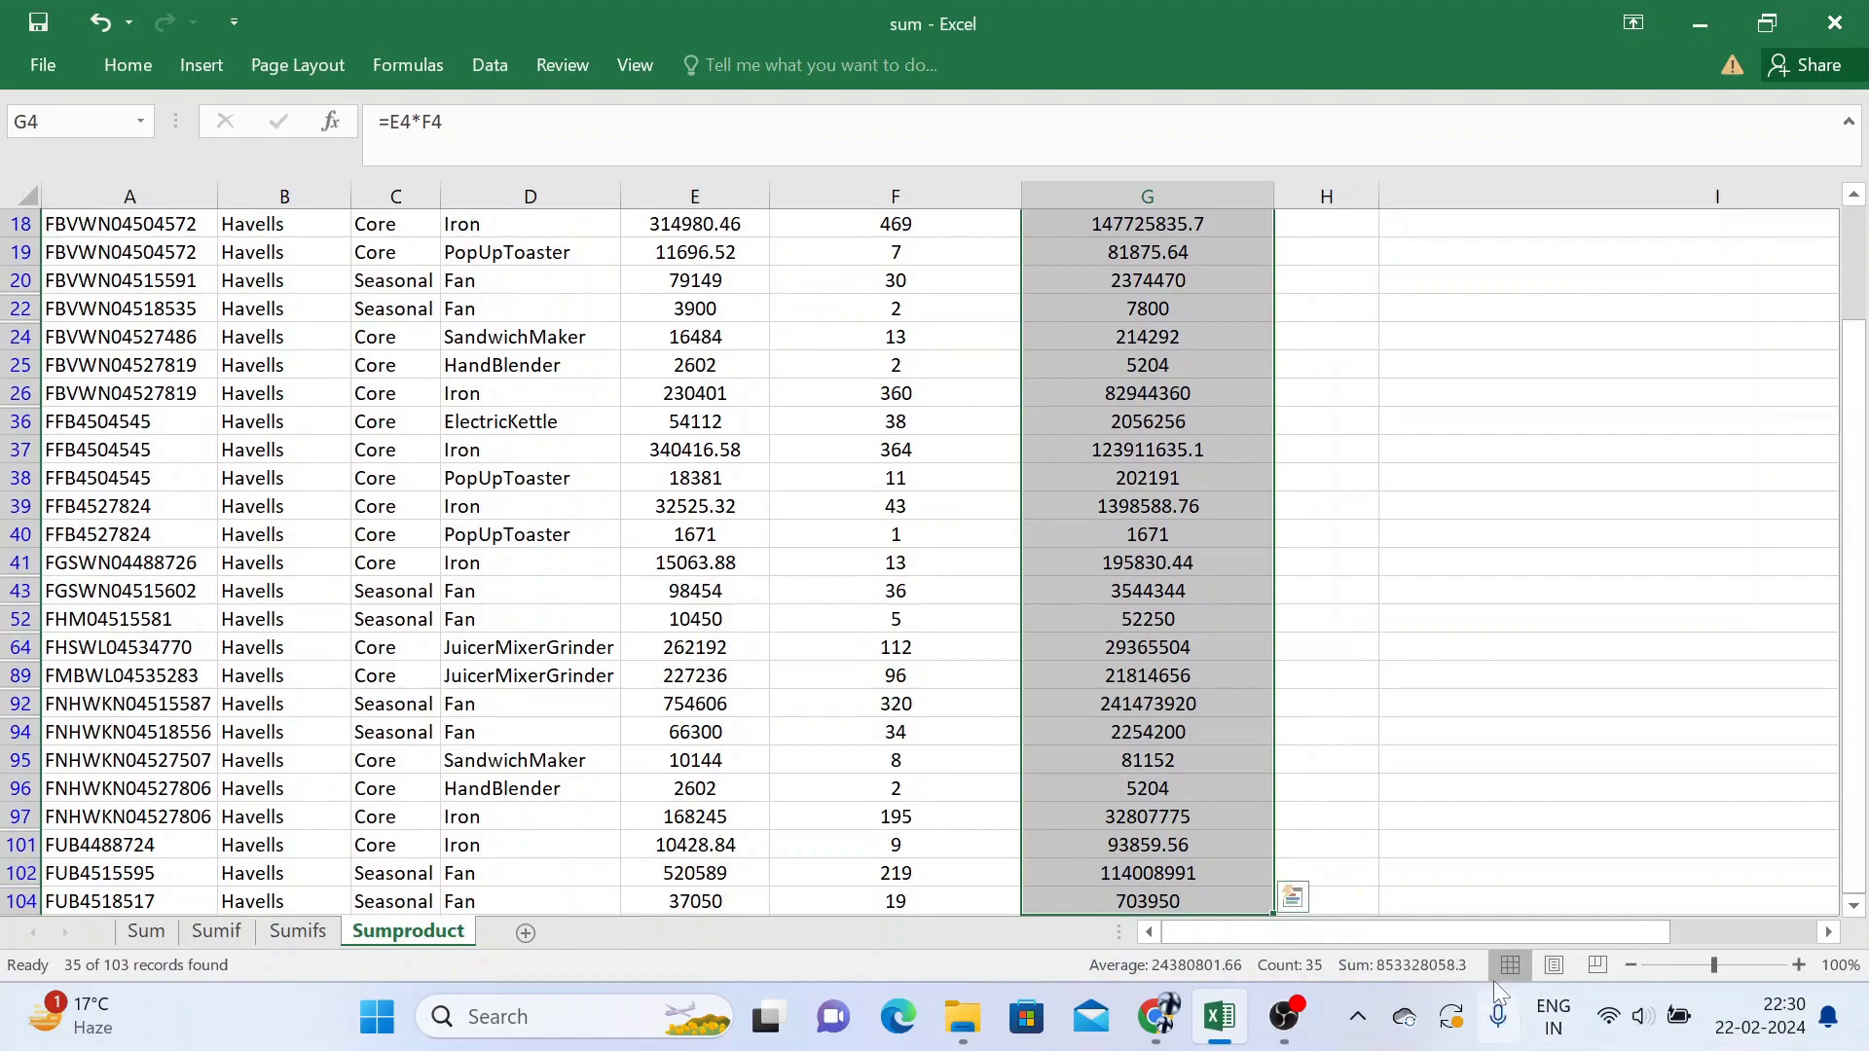
Step: Remove the filters from the purchase order data
{"action": "left_click", "coordinate": [1187, 649]}
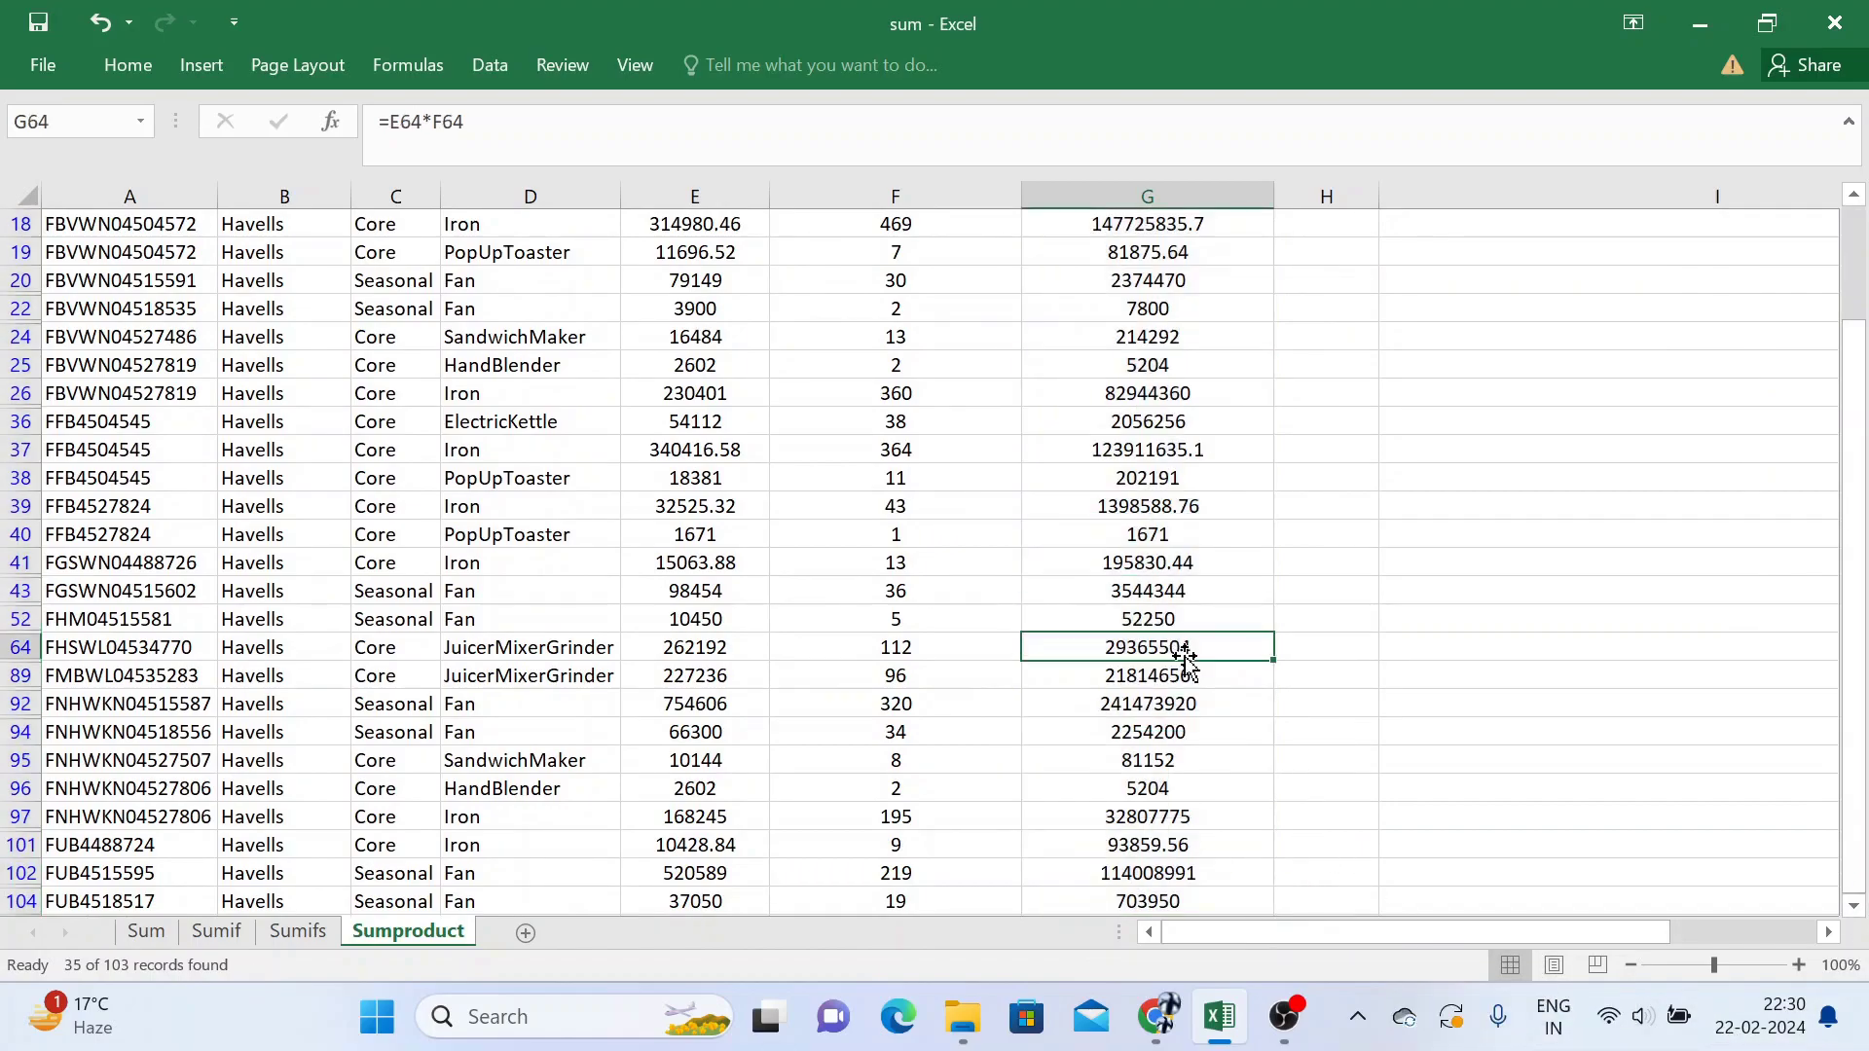
{"action": "key", "text": "ctrl+Up"}
{"action": "key", "text": "ctrl+Up"}
{"action": "key", "text": "ctrl+shift+l"}
Step: Compare the results in I7 and I8 and inspect the arrays used by the Havells SUMPRODUCT formula
{"action": "key", "text": "Down"}
{"action": "key", "text": "Down"}
{"action": "key", "text": "Down"}
{"action": "key", "text": "Down"}
{"action": "key", "text": "Down"}
{"action": "key", "text": "Down"}
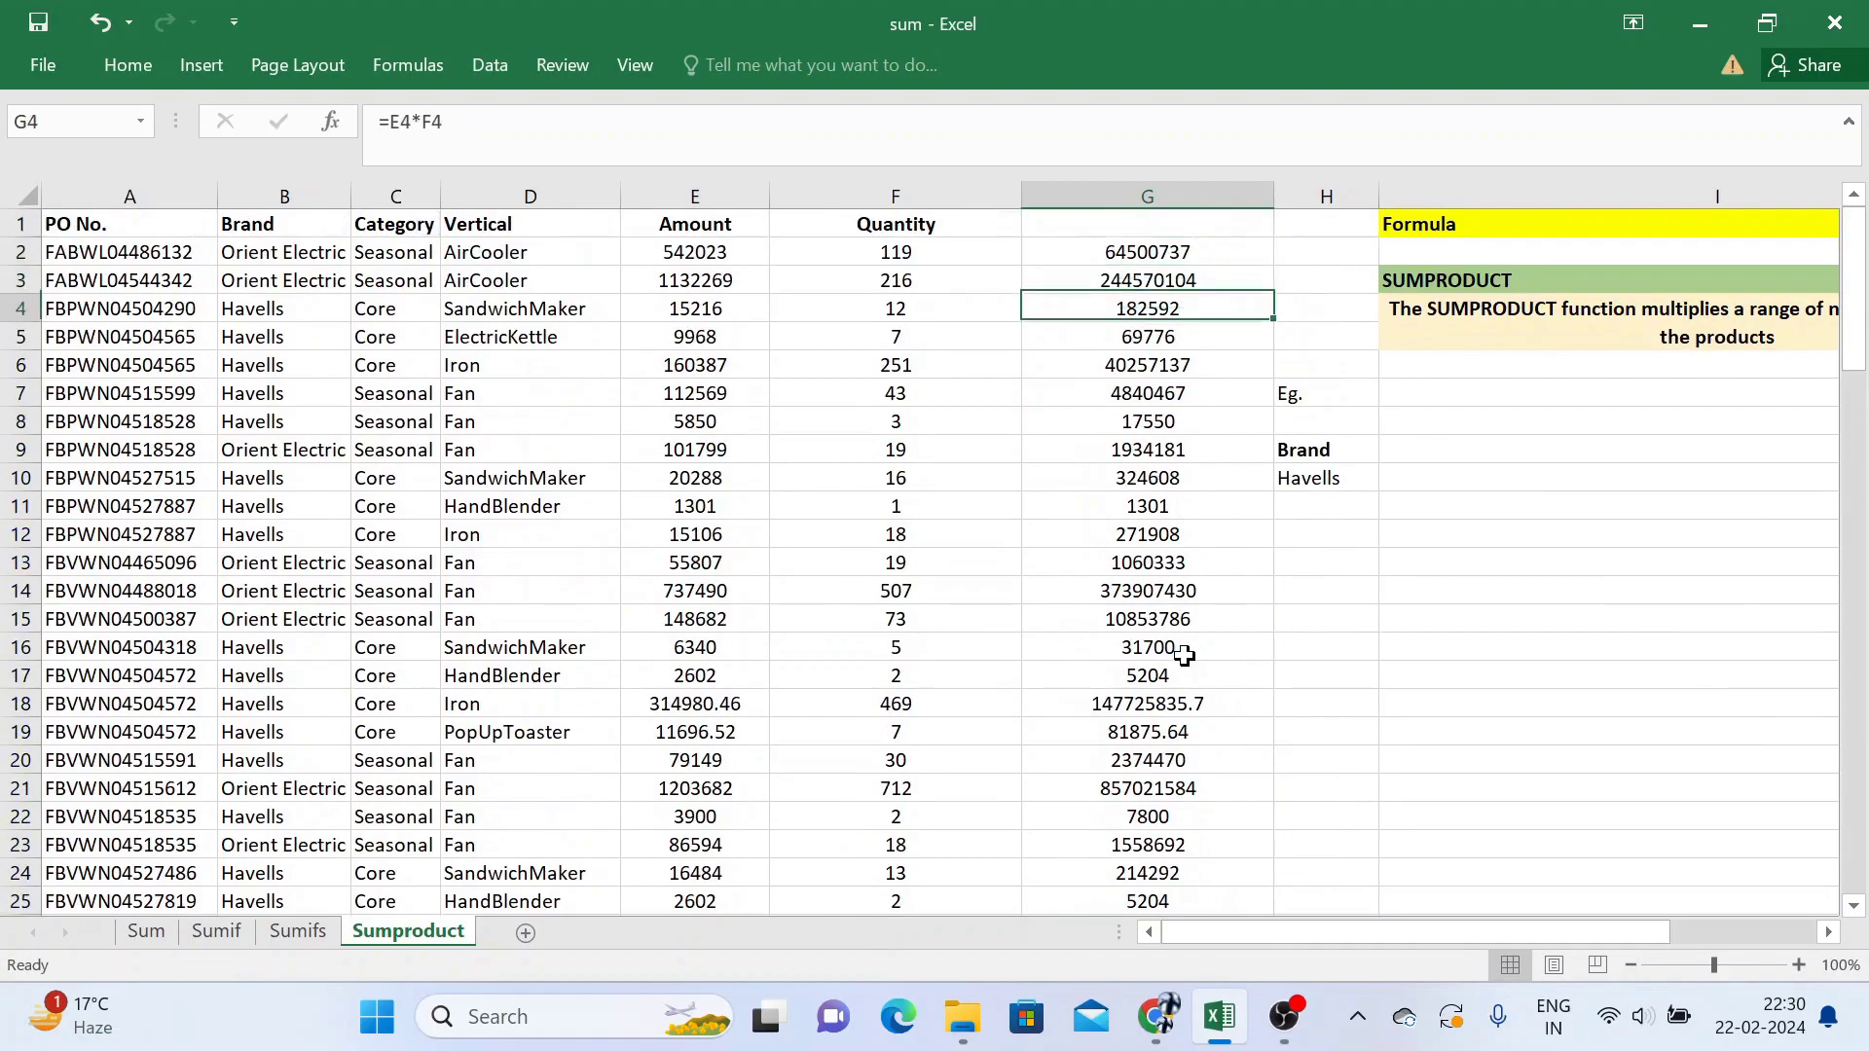
{"action": "key", "text": "Right"}
{"action": "key", "text": "Right"}
{"action": "key", "text": "Right"}
{"action": "key", "text": "Left"}
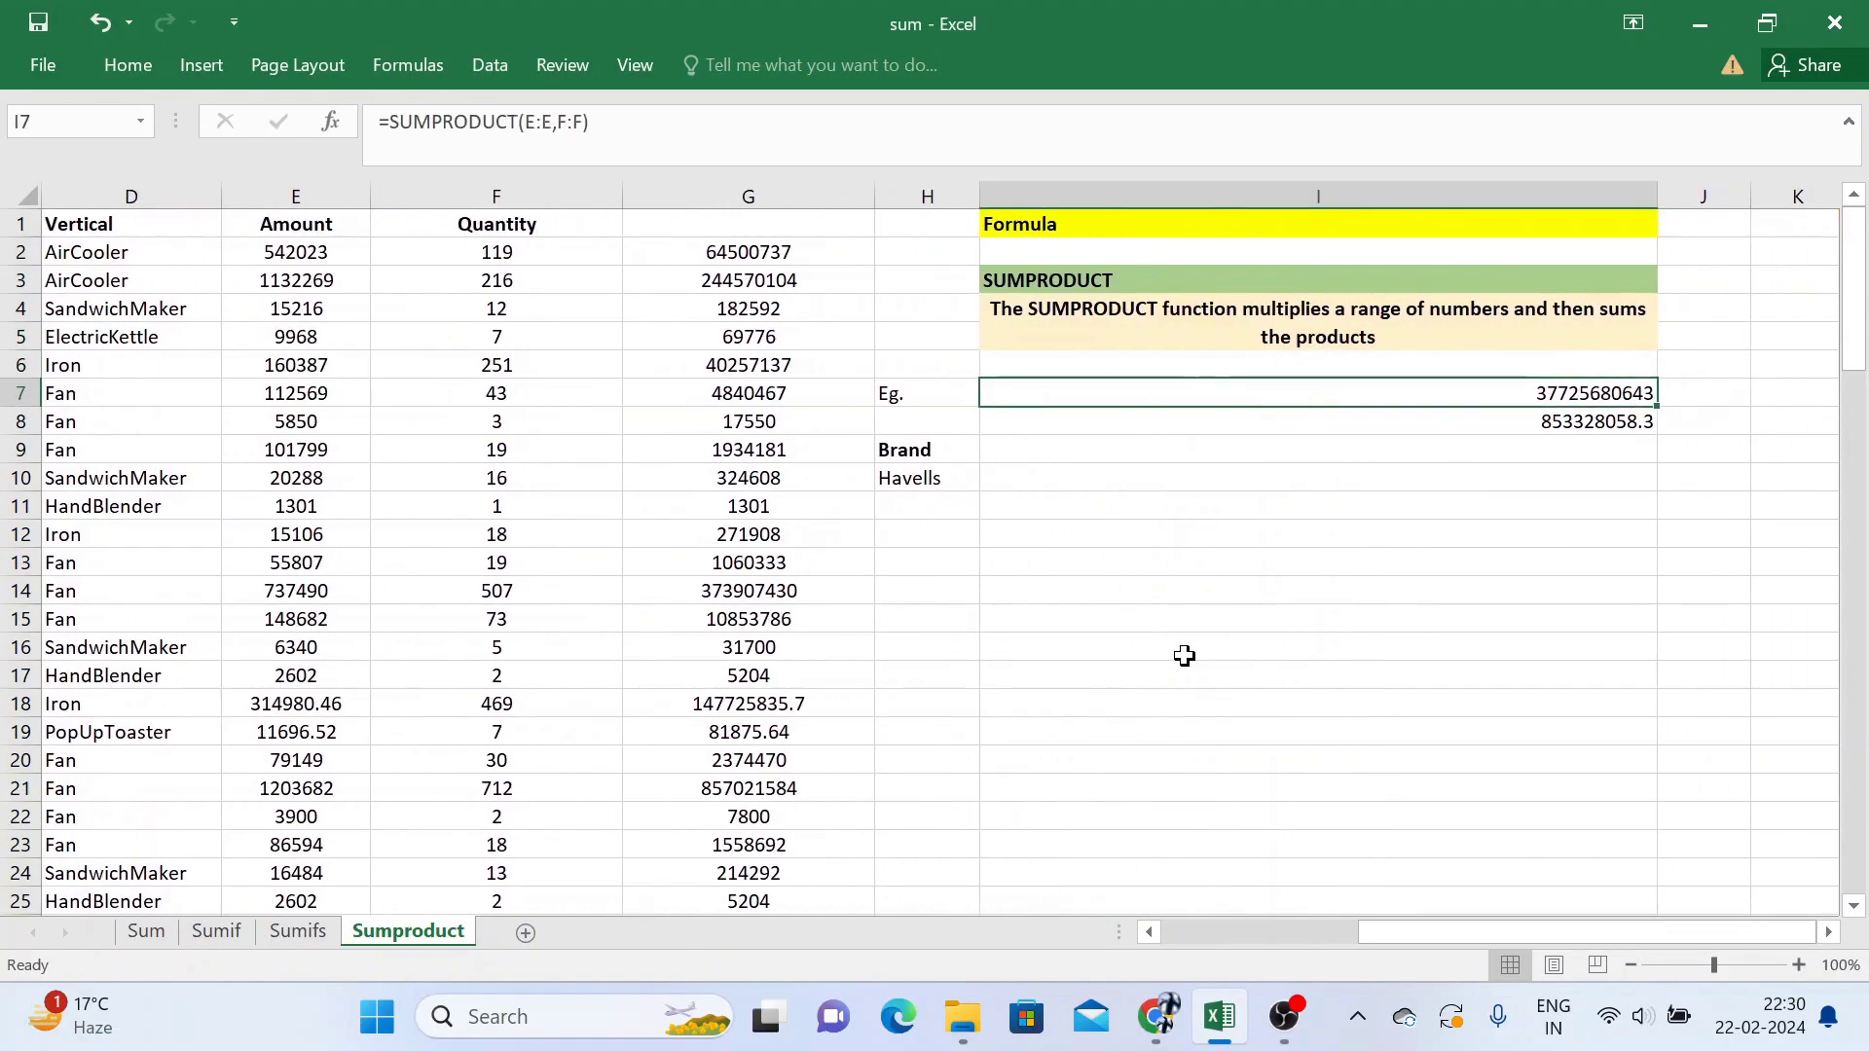
{"action": "key", "text": "Down"}
{"action": "key", "text": "F2"}
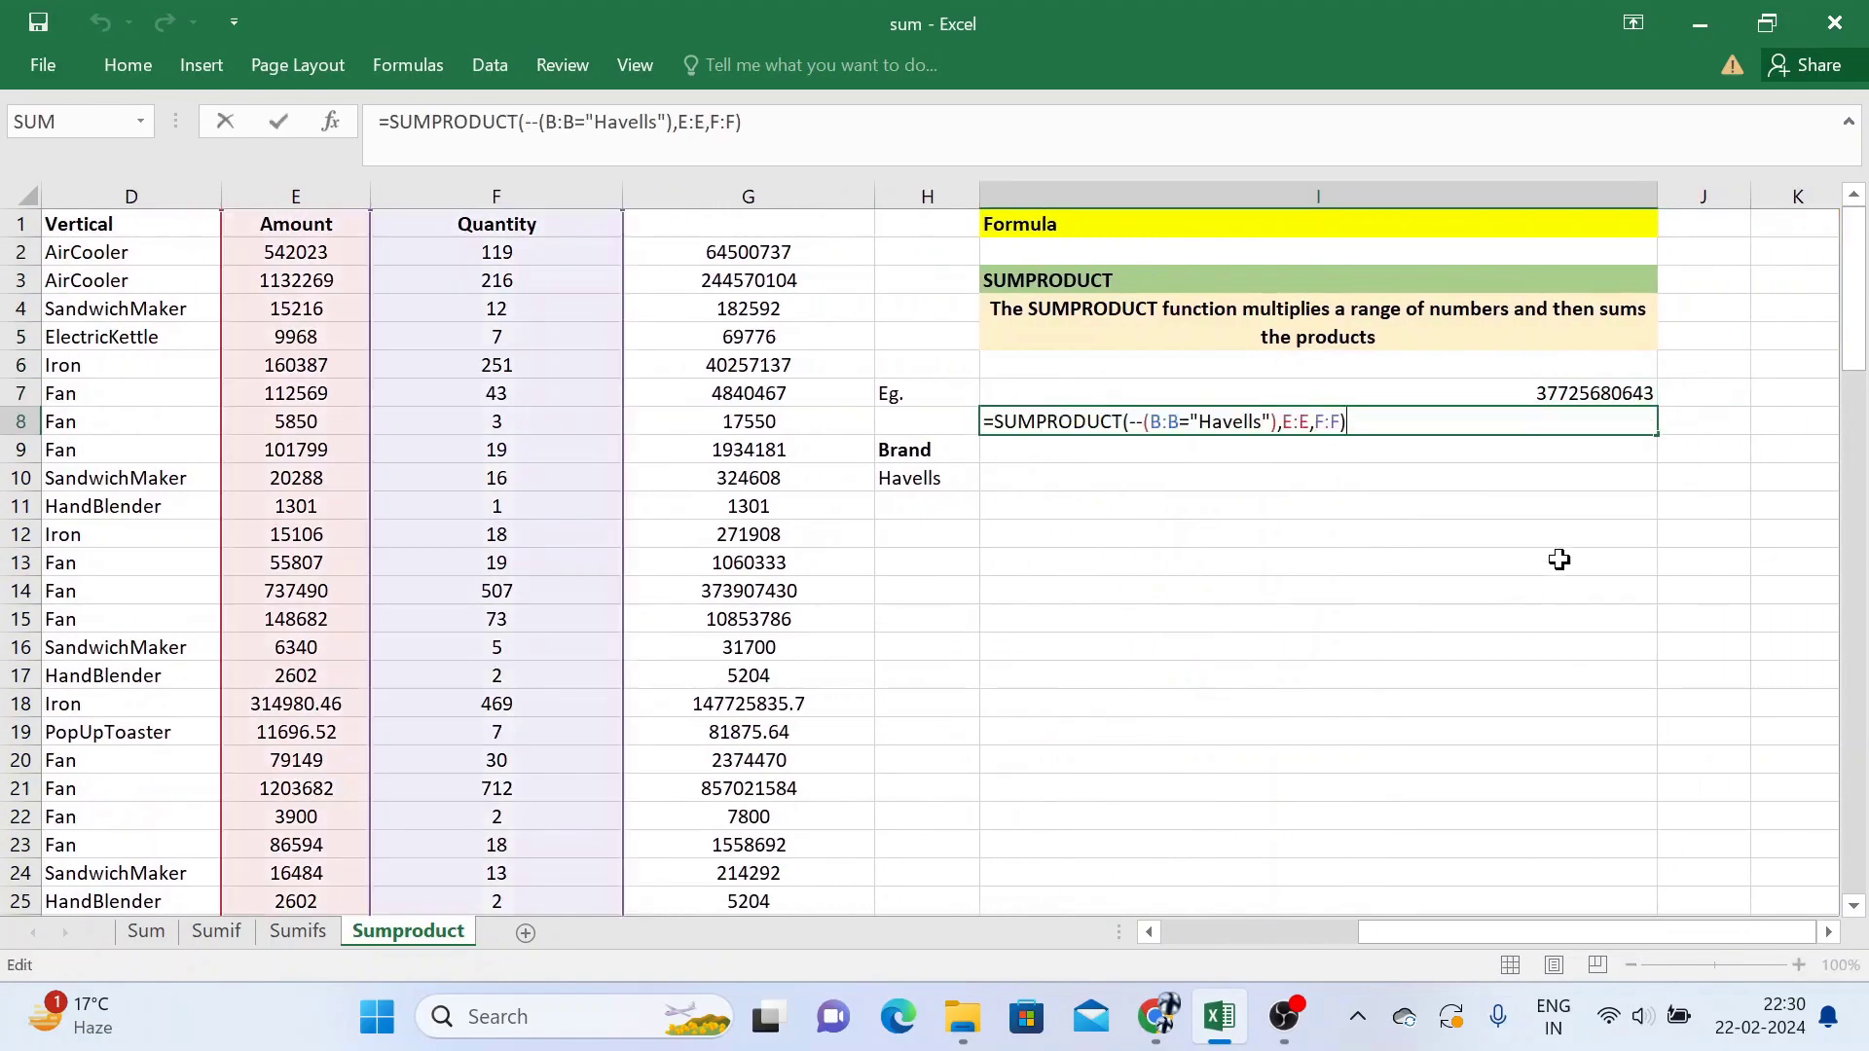
{"action": "key", "text": "Tab"}
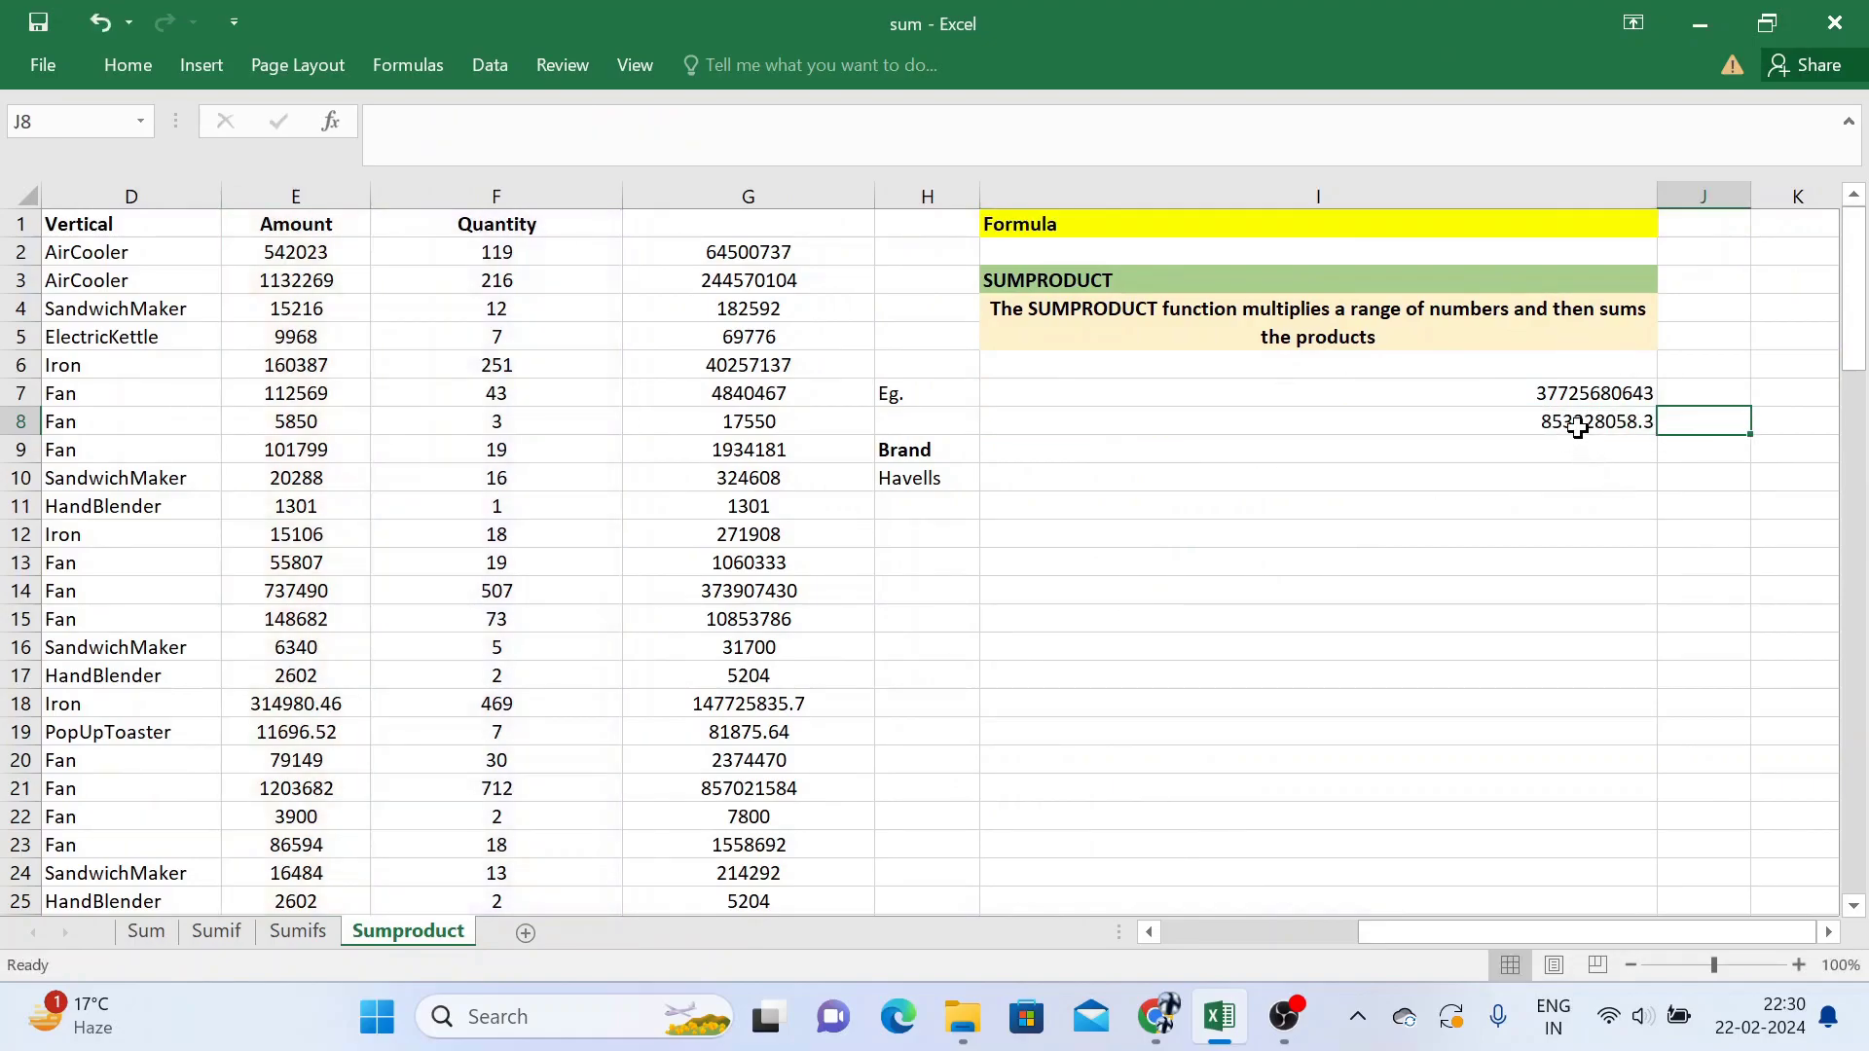
{"action": "left_click", "coordinate": [1579, 422]}
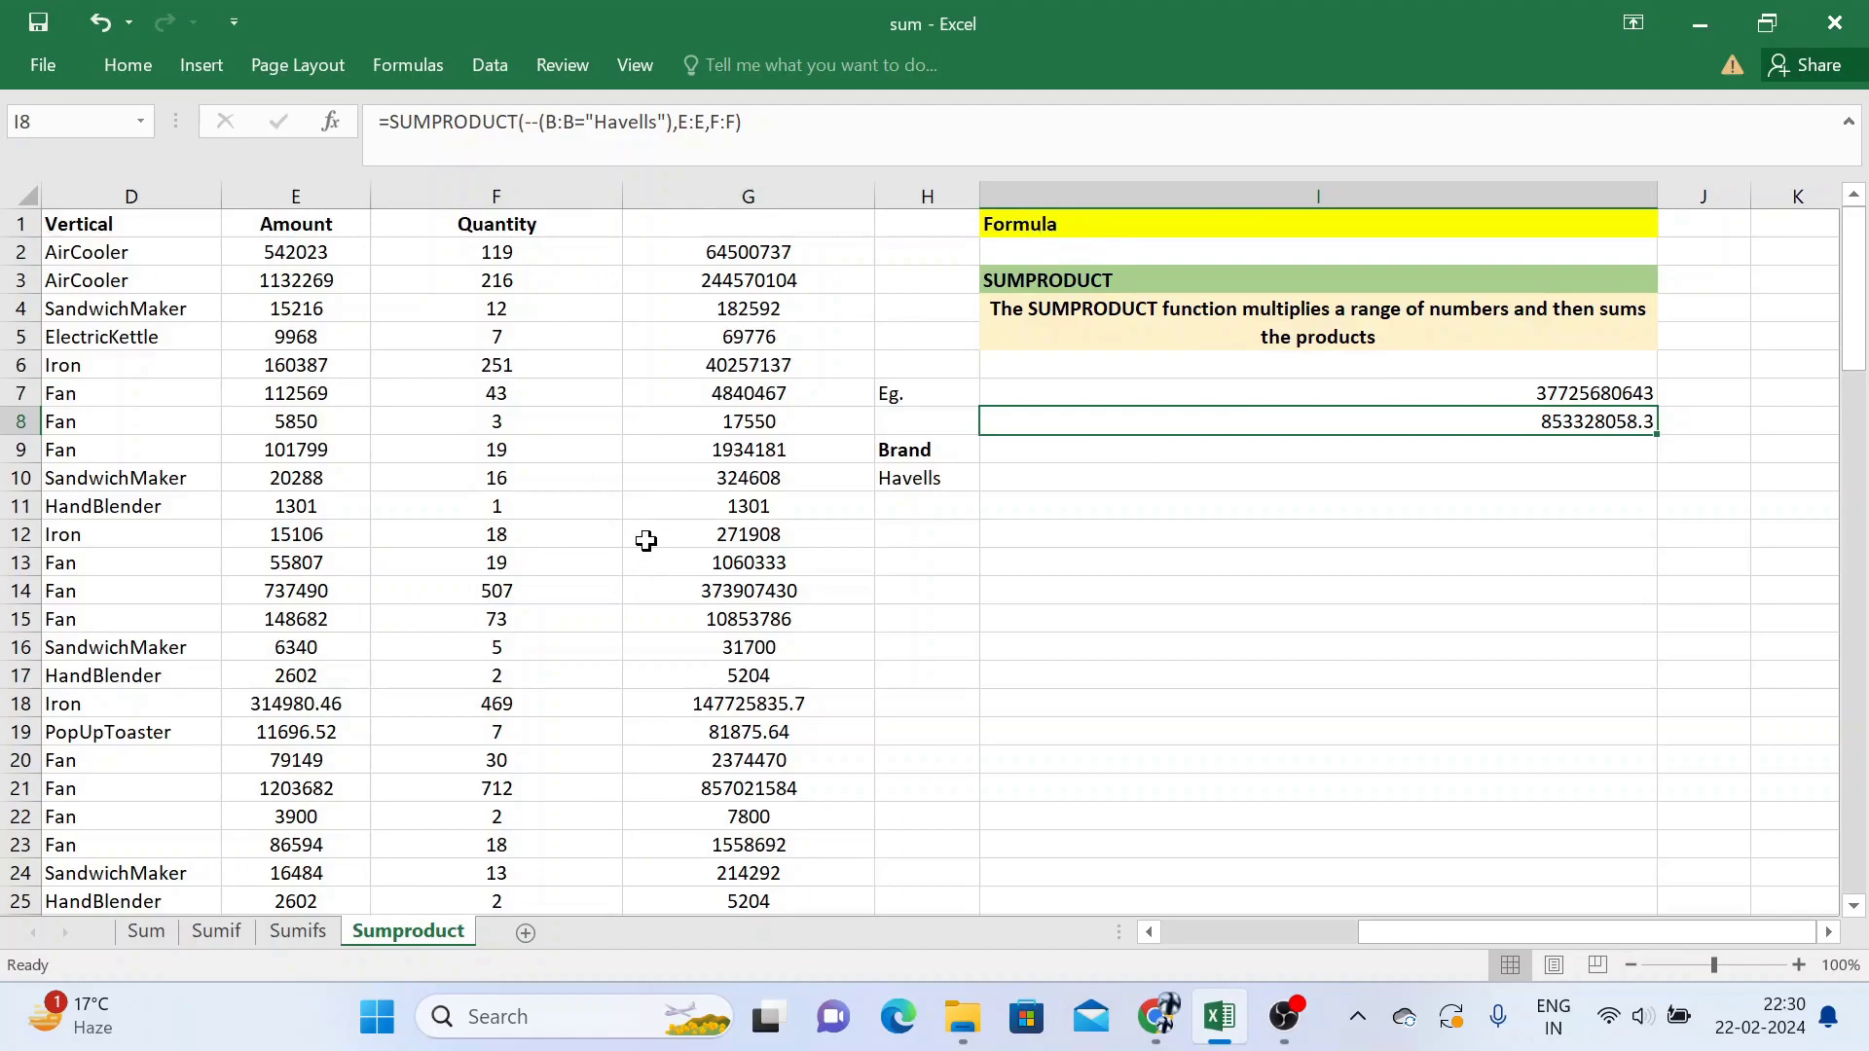
Step: Examine the Brand and Category columns as possible SUMPRODUCT conditions, including the Seasonal entry in C9
{"action": "left_click", "coordinate": [412, 399]}
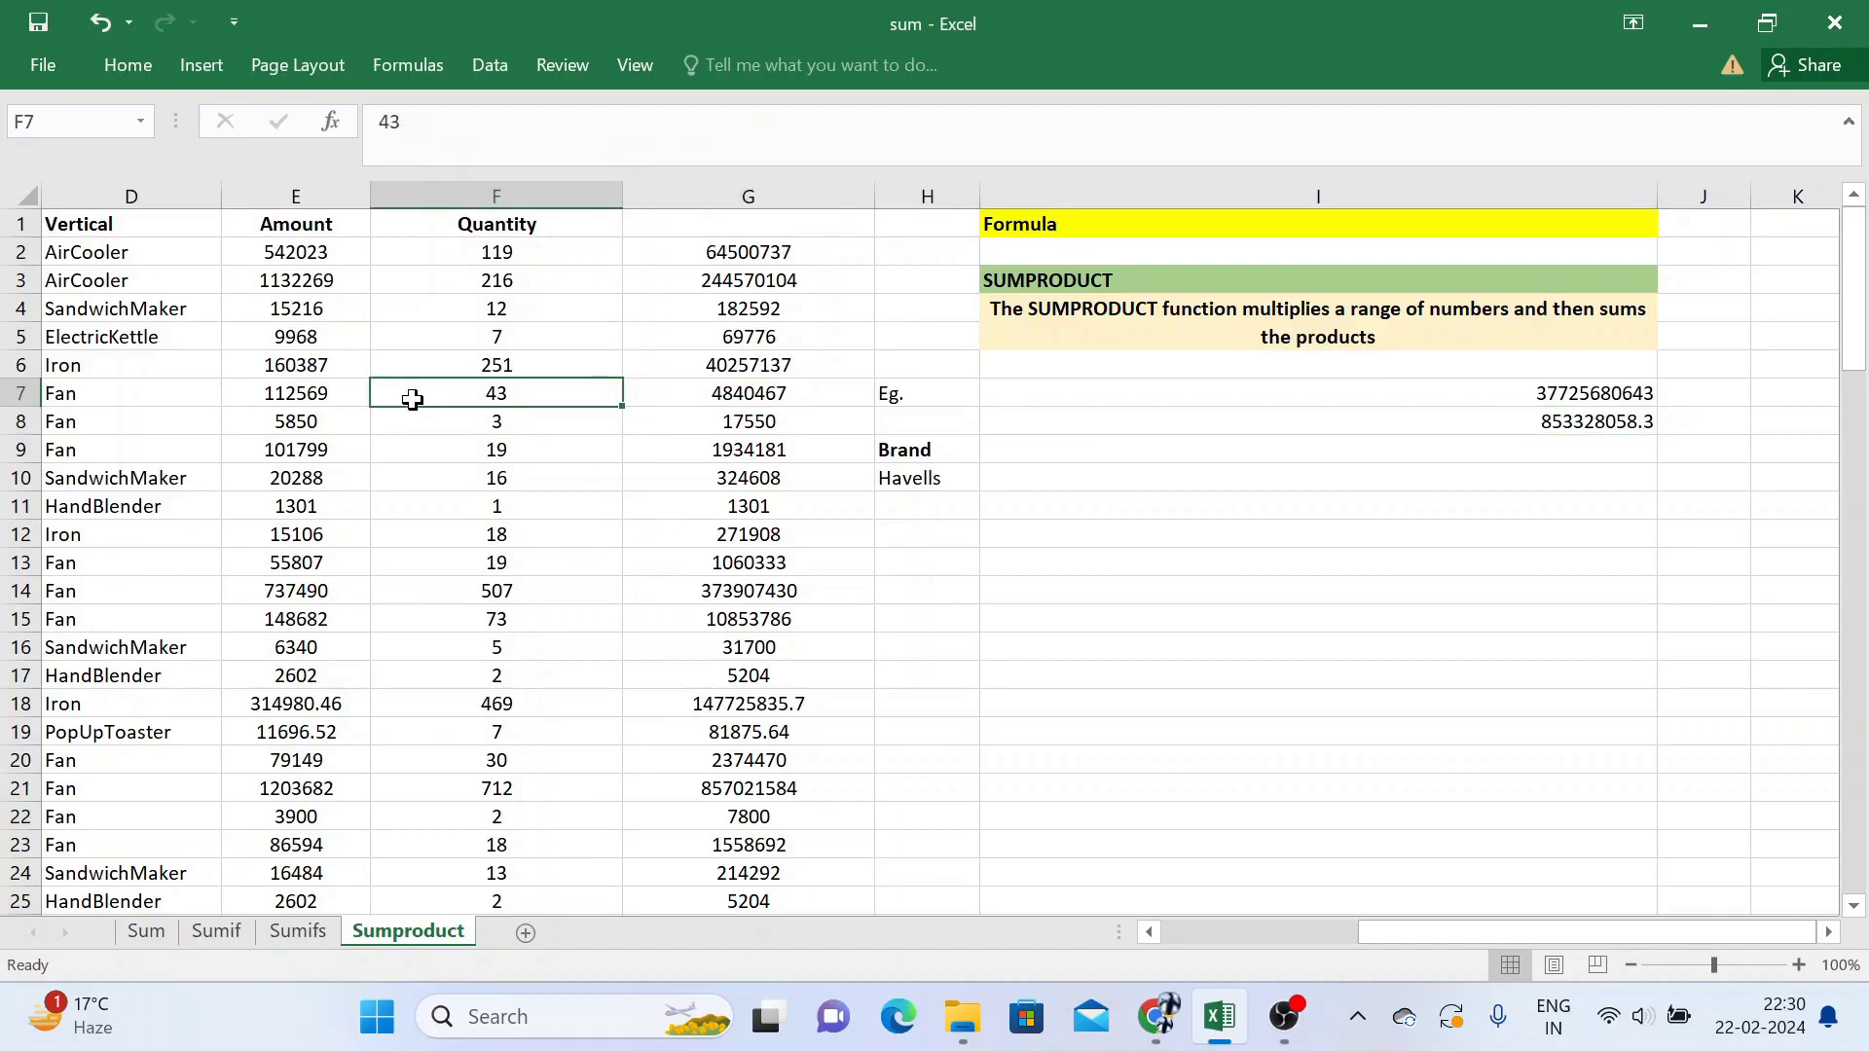
{"action": "left_click", "coordinate": [368, 394]}
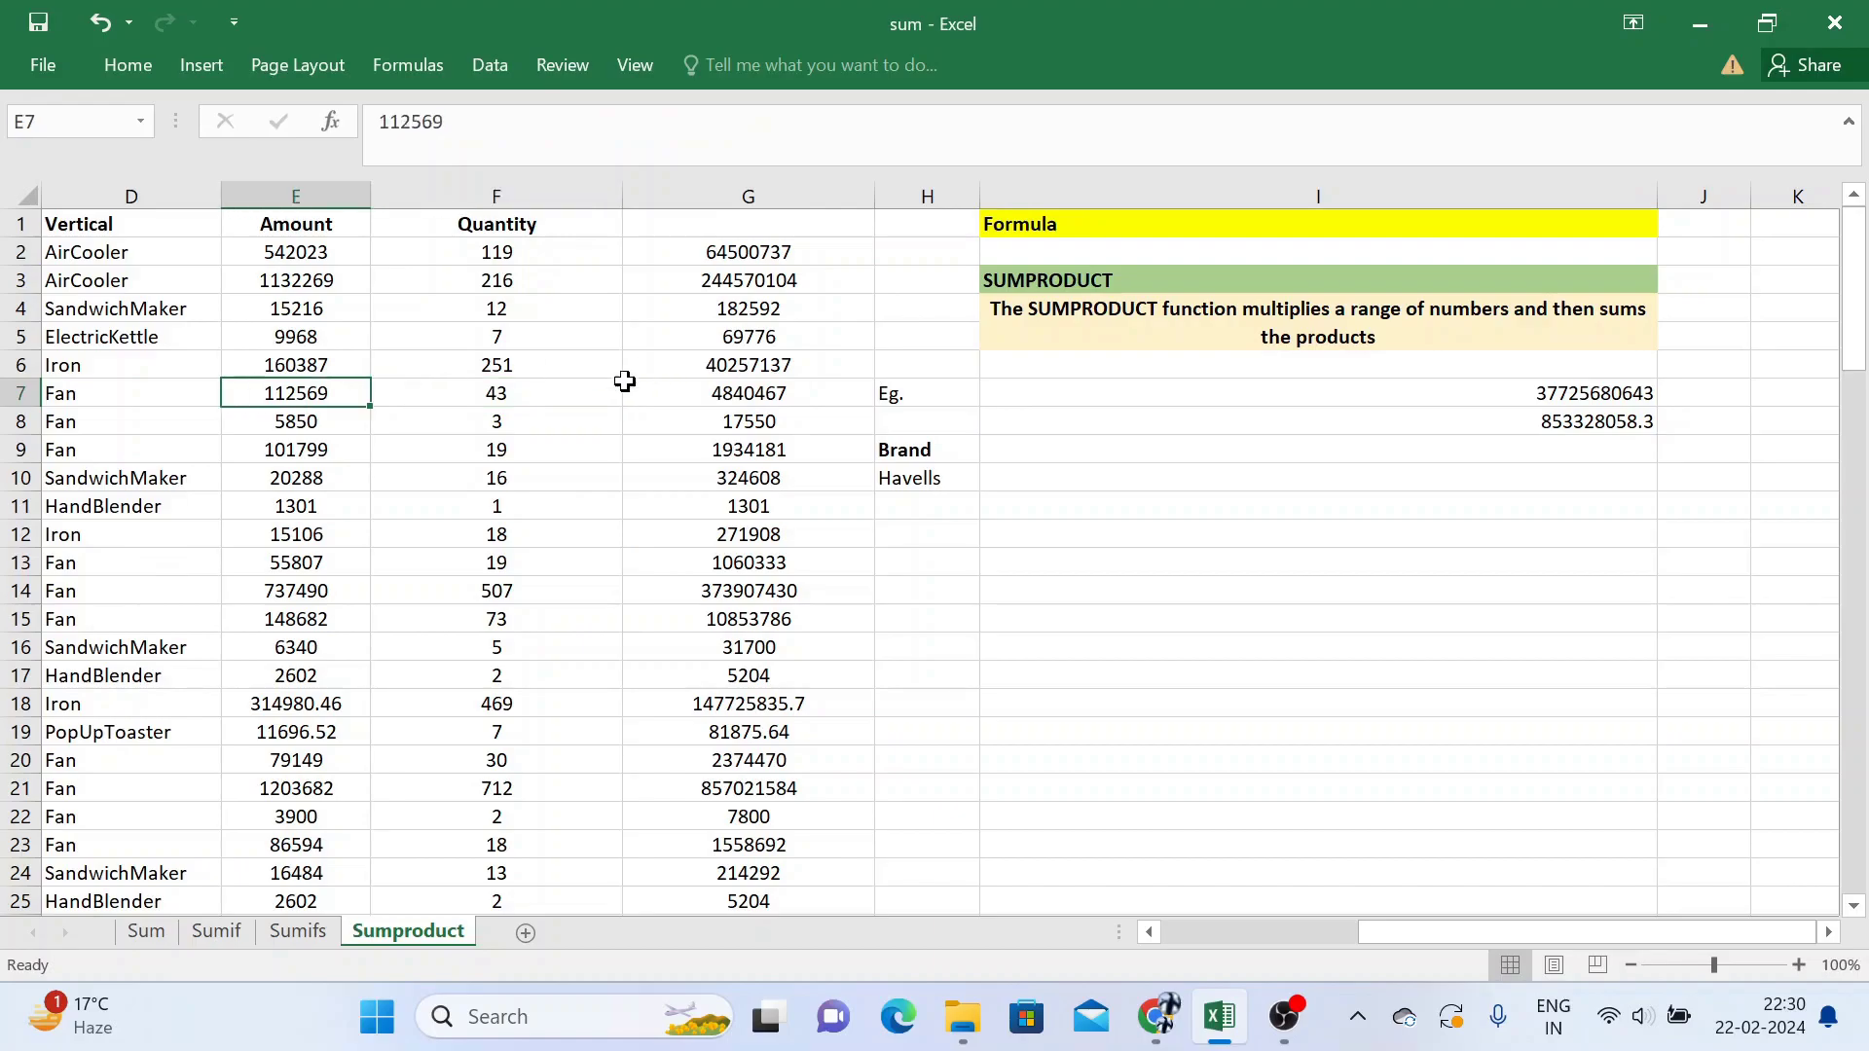
{"action": "left_click", "coordinate": [421, 588]}
{"action": "key", "text": "Home"}
{"action": "key", "text": "Up"}
{"action": "key", "text": "Right"}
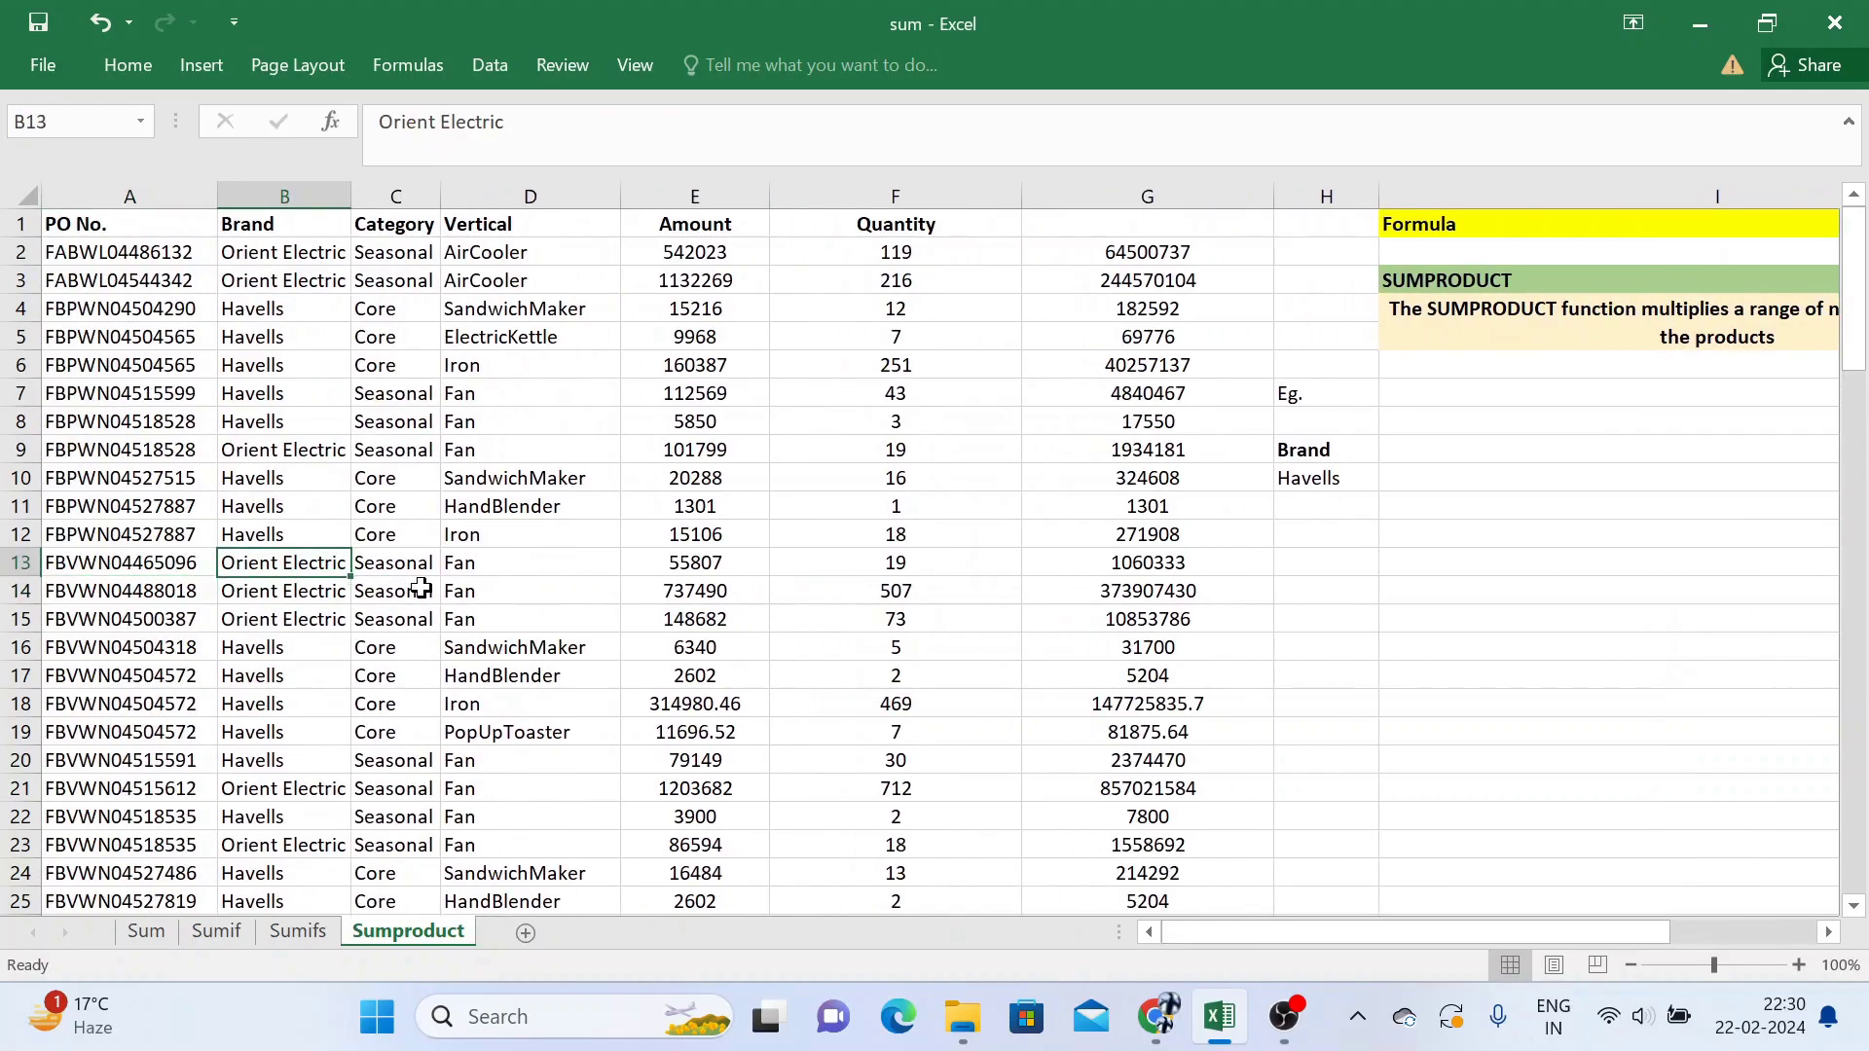
{"action": "key", "text": "Right"}
{"action": "key", "text": "Up"}
{"action": "key", "text": "Up"}
{"action": "key", "text": "Up"}
{"action": "key", "text": "Up"}
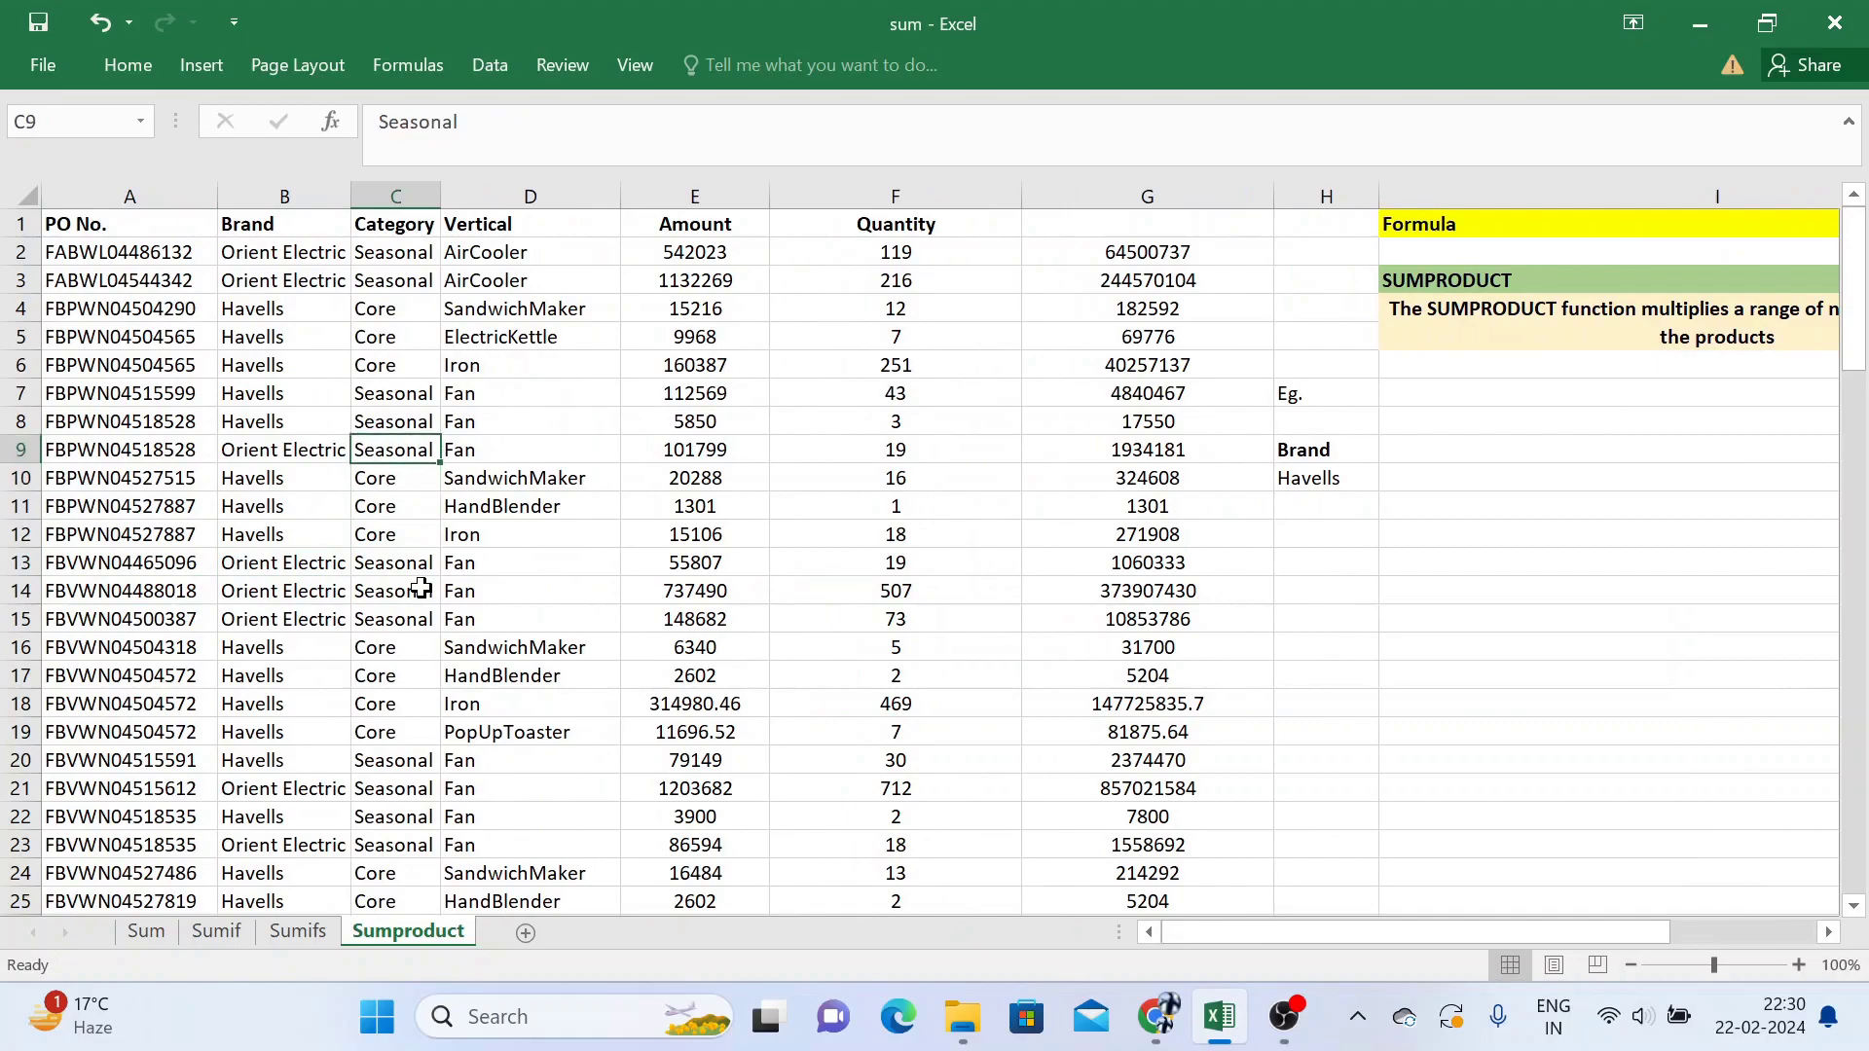
{"action": "key", "text": "F2"}
{"action": "key", "text": "shift+Home"}
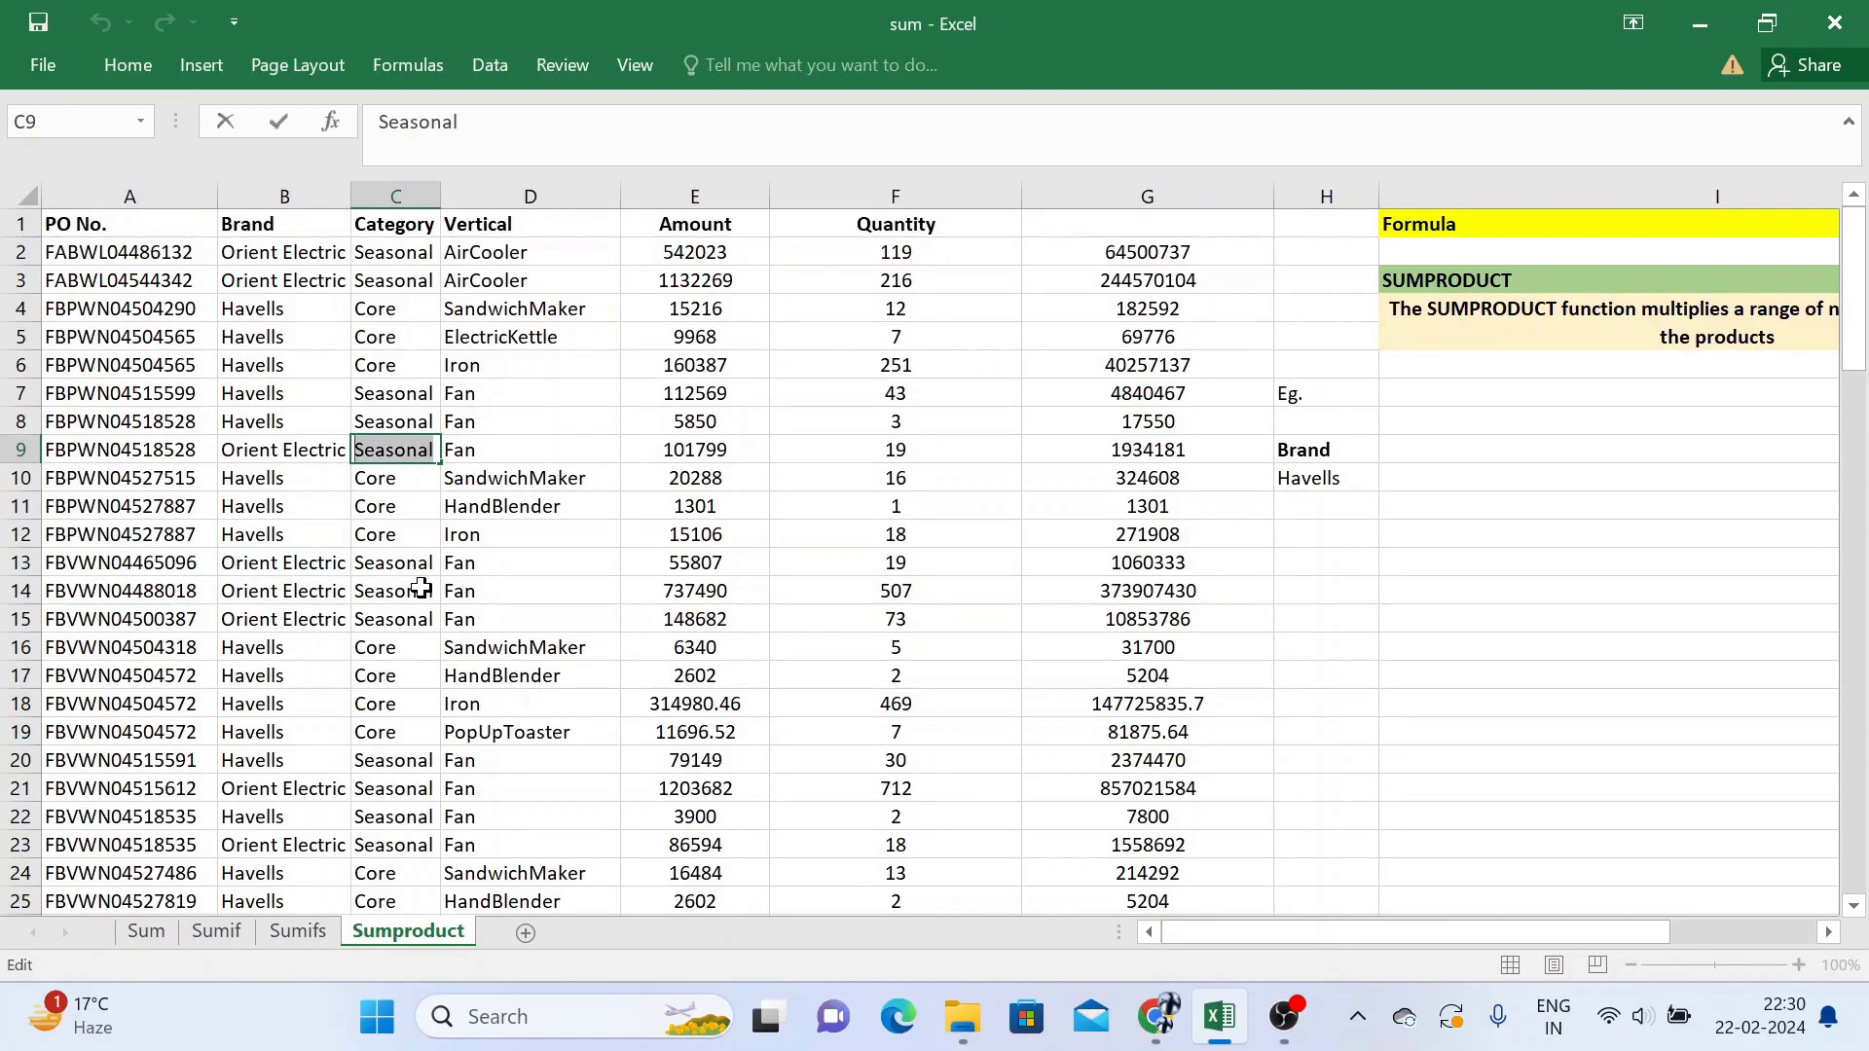
{"action": "key", "text": "Escape"}
{"action": "key", "text": "Left"}
{"action": "key", "text": "Up"}
{"action": "key", "text": "Up"}
{"action": "key", "text": "Up"}
{"action": "key", "text": "Up"}
{"action": "key", "text": "Right"}
{"action": "key", "text": "Up"}
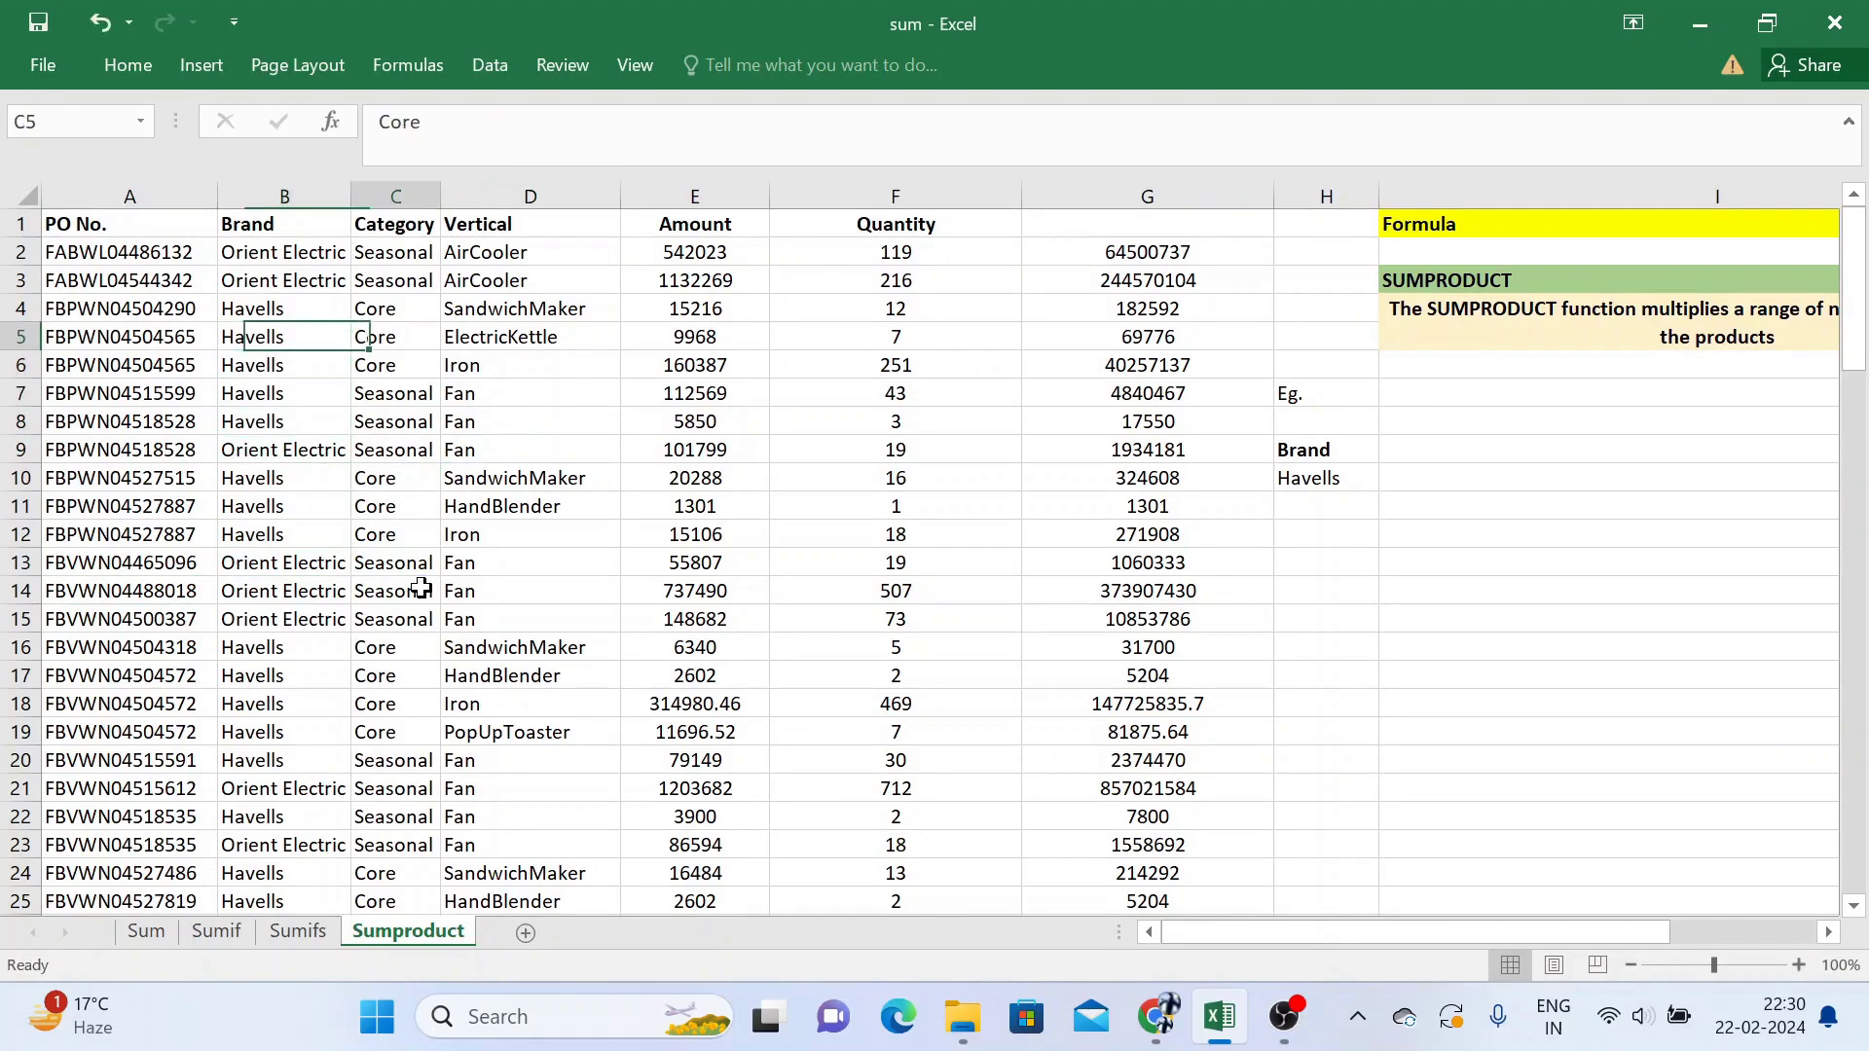
Step: Return to I8 and view its Havells SUMPRODUCT formula
{"action": "key", "text": "Down"}
{"action": "key", "text": "Right"}
{"action": "key", "text": "Right"}
{"action": "key", "text": "Right"}
{"action": "key", "text": "Right"}
{"action": "key", "text": "Right"}
{"action": "key", "text": "Right"}
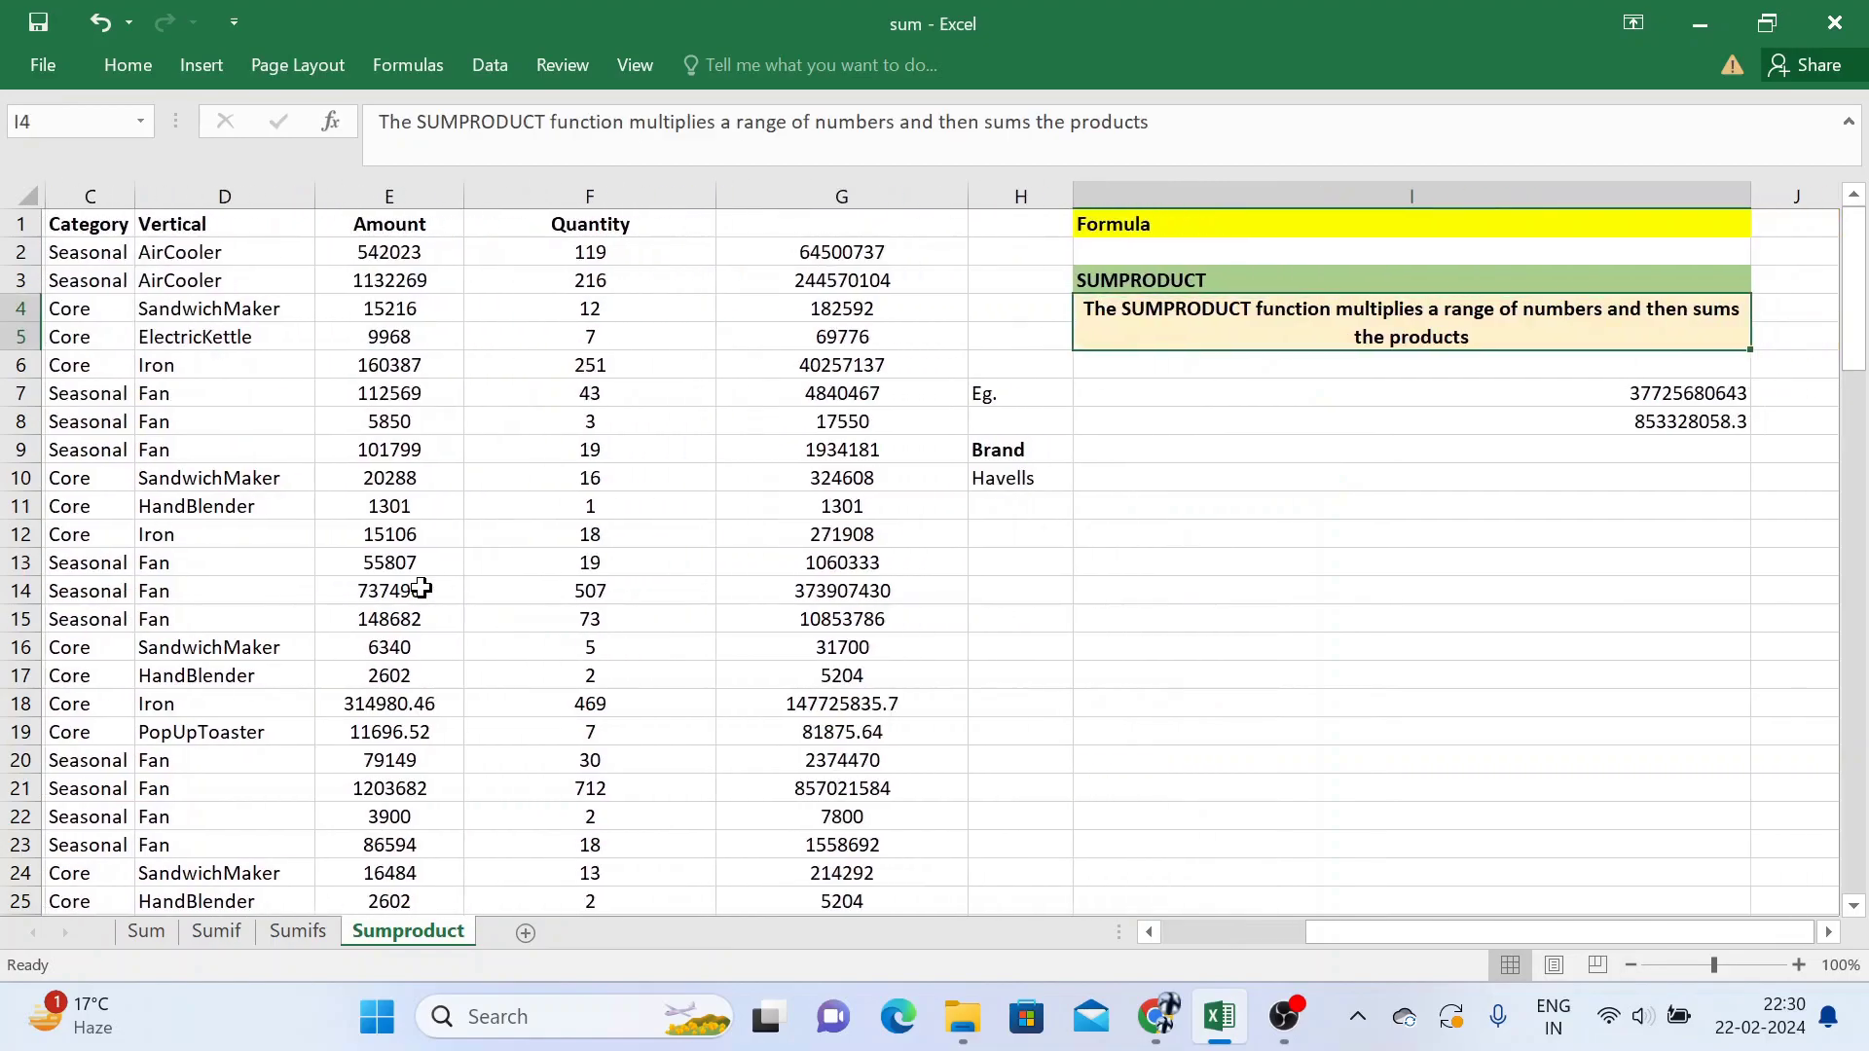
{"action": "key", "text": "Right"}
{"action": "key", "text": "Down"}
{"action": "key", "text": "Down"}
{"action": "key", "text": "Down"}
{"action": "key", "text": "Down"}
{"action": "key", "text": "Left"}
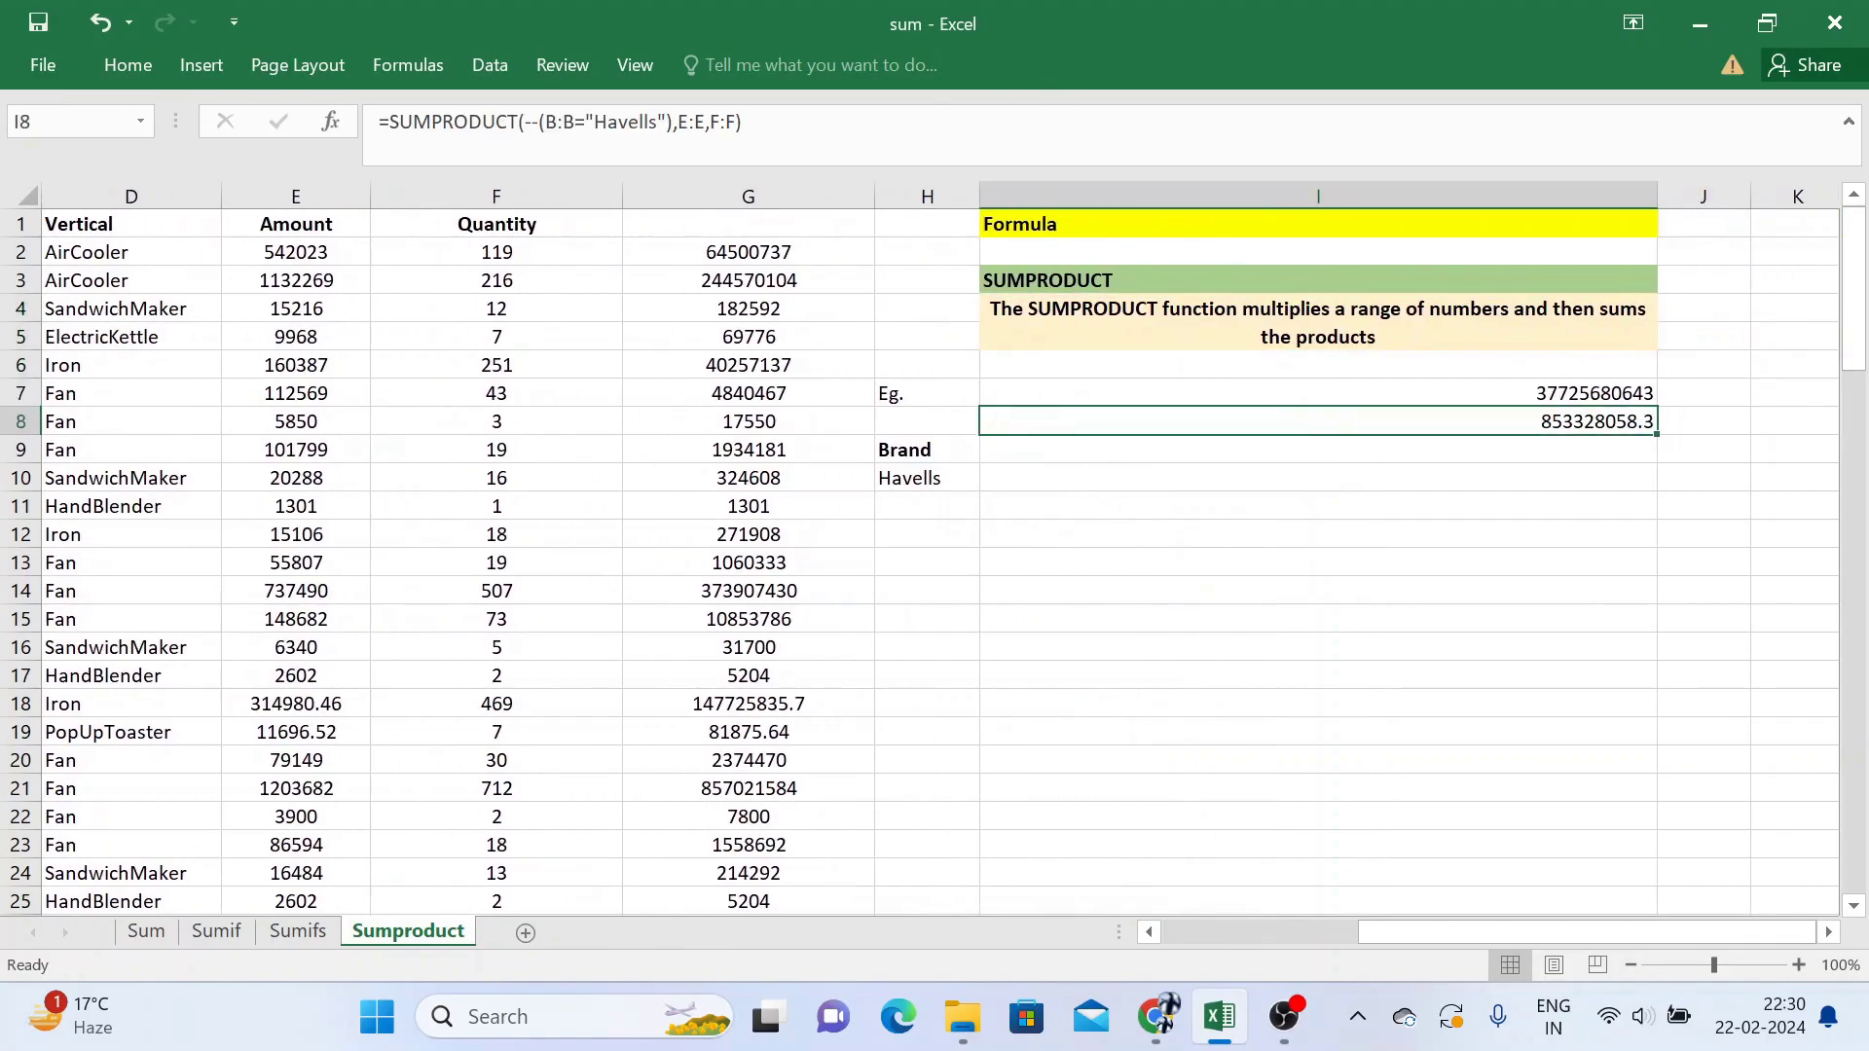
Step: Add the condition --(C:C="Seasonal") after the Havells condition in the SUMPRODUCT formula in I8
{"action": "key", "text": "F2"}
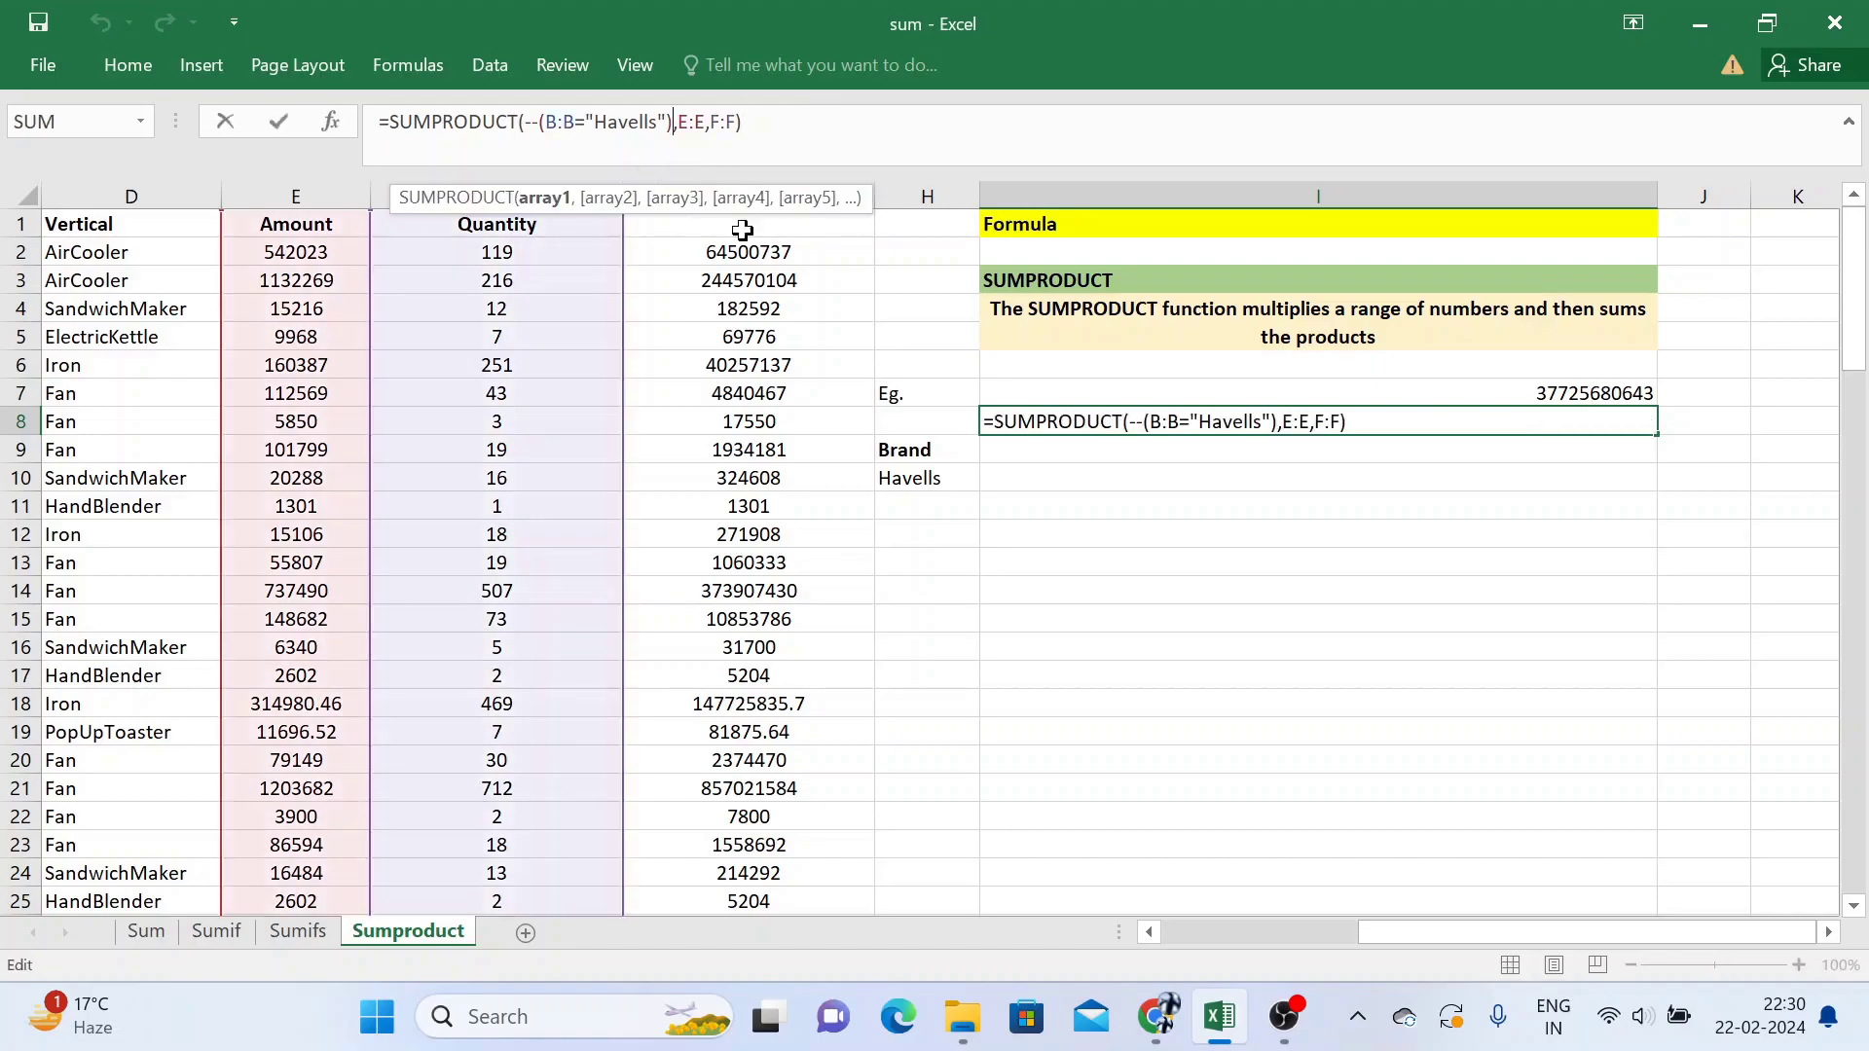
{"action": "type", "text": ","}
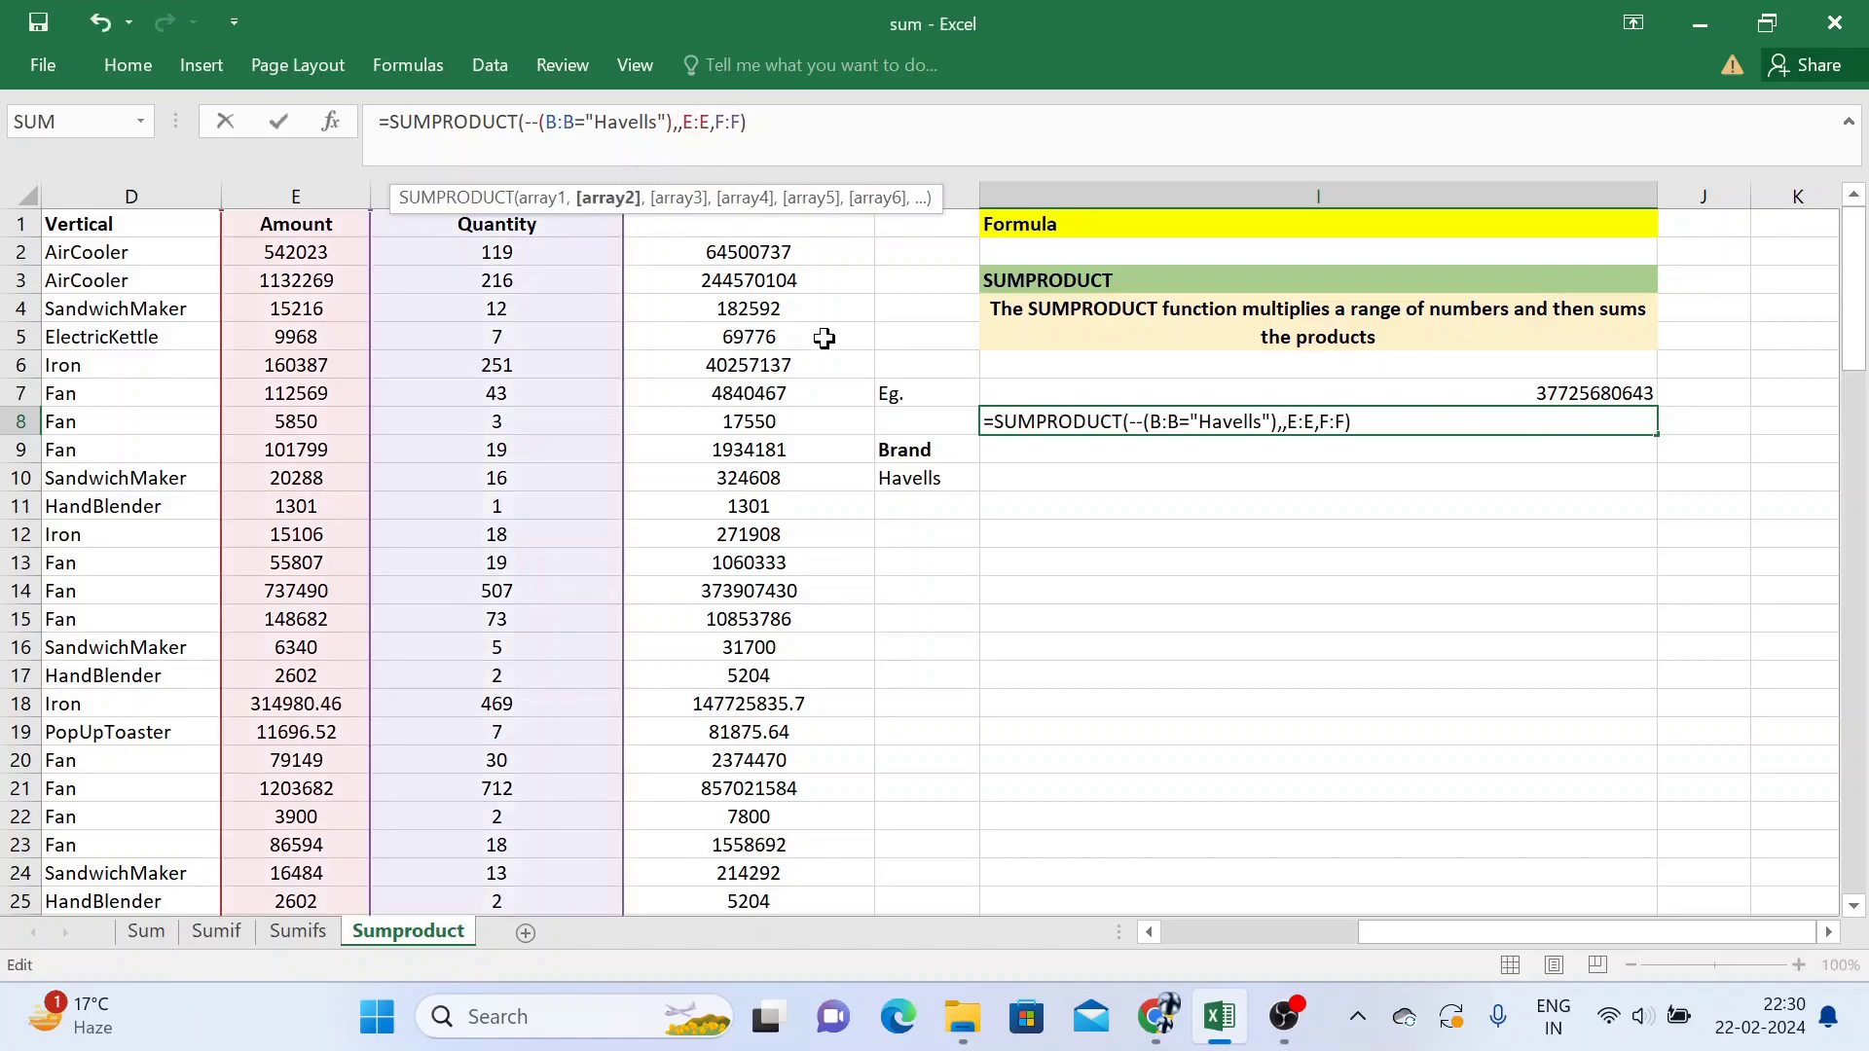
{"action": "type", "text": "--("}
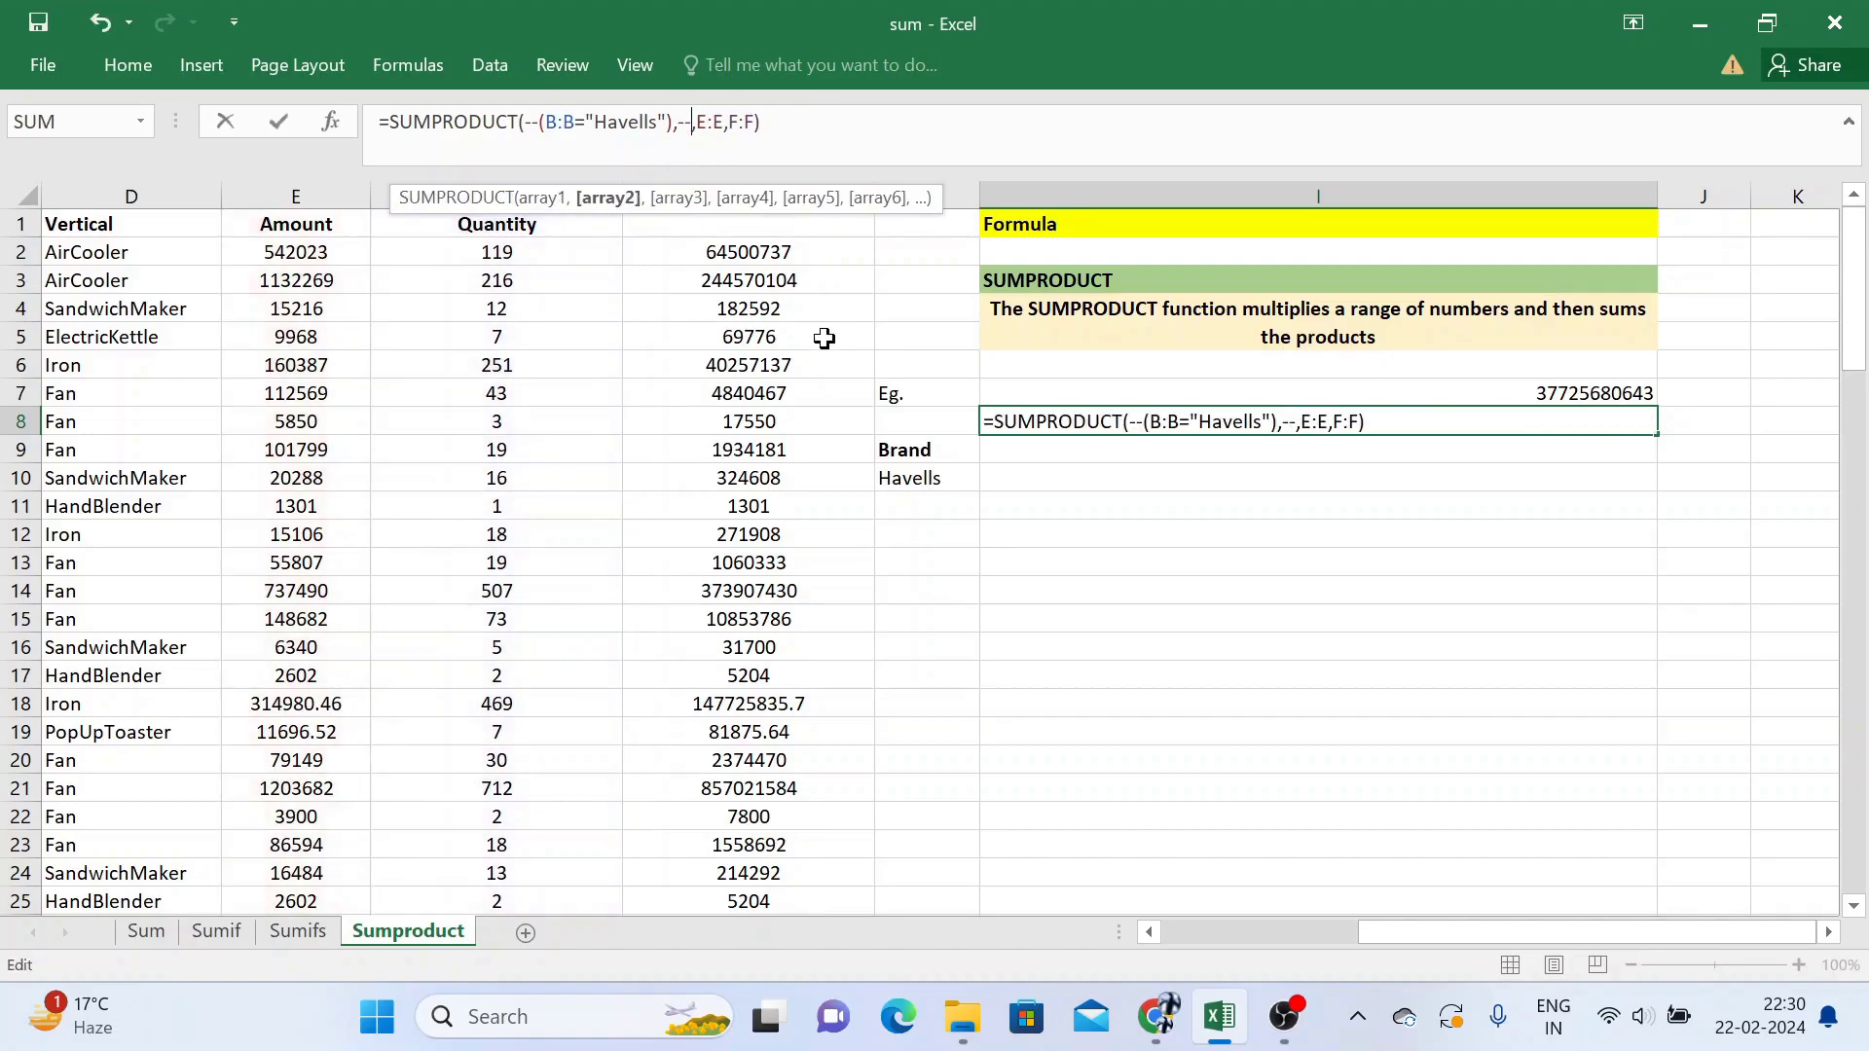
{"action": "type", "text": "C:C="}
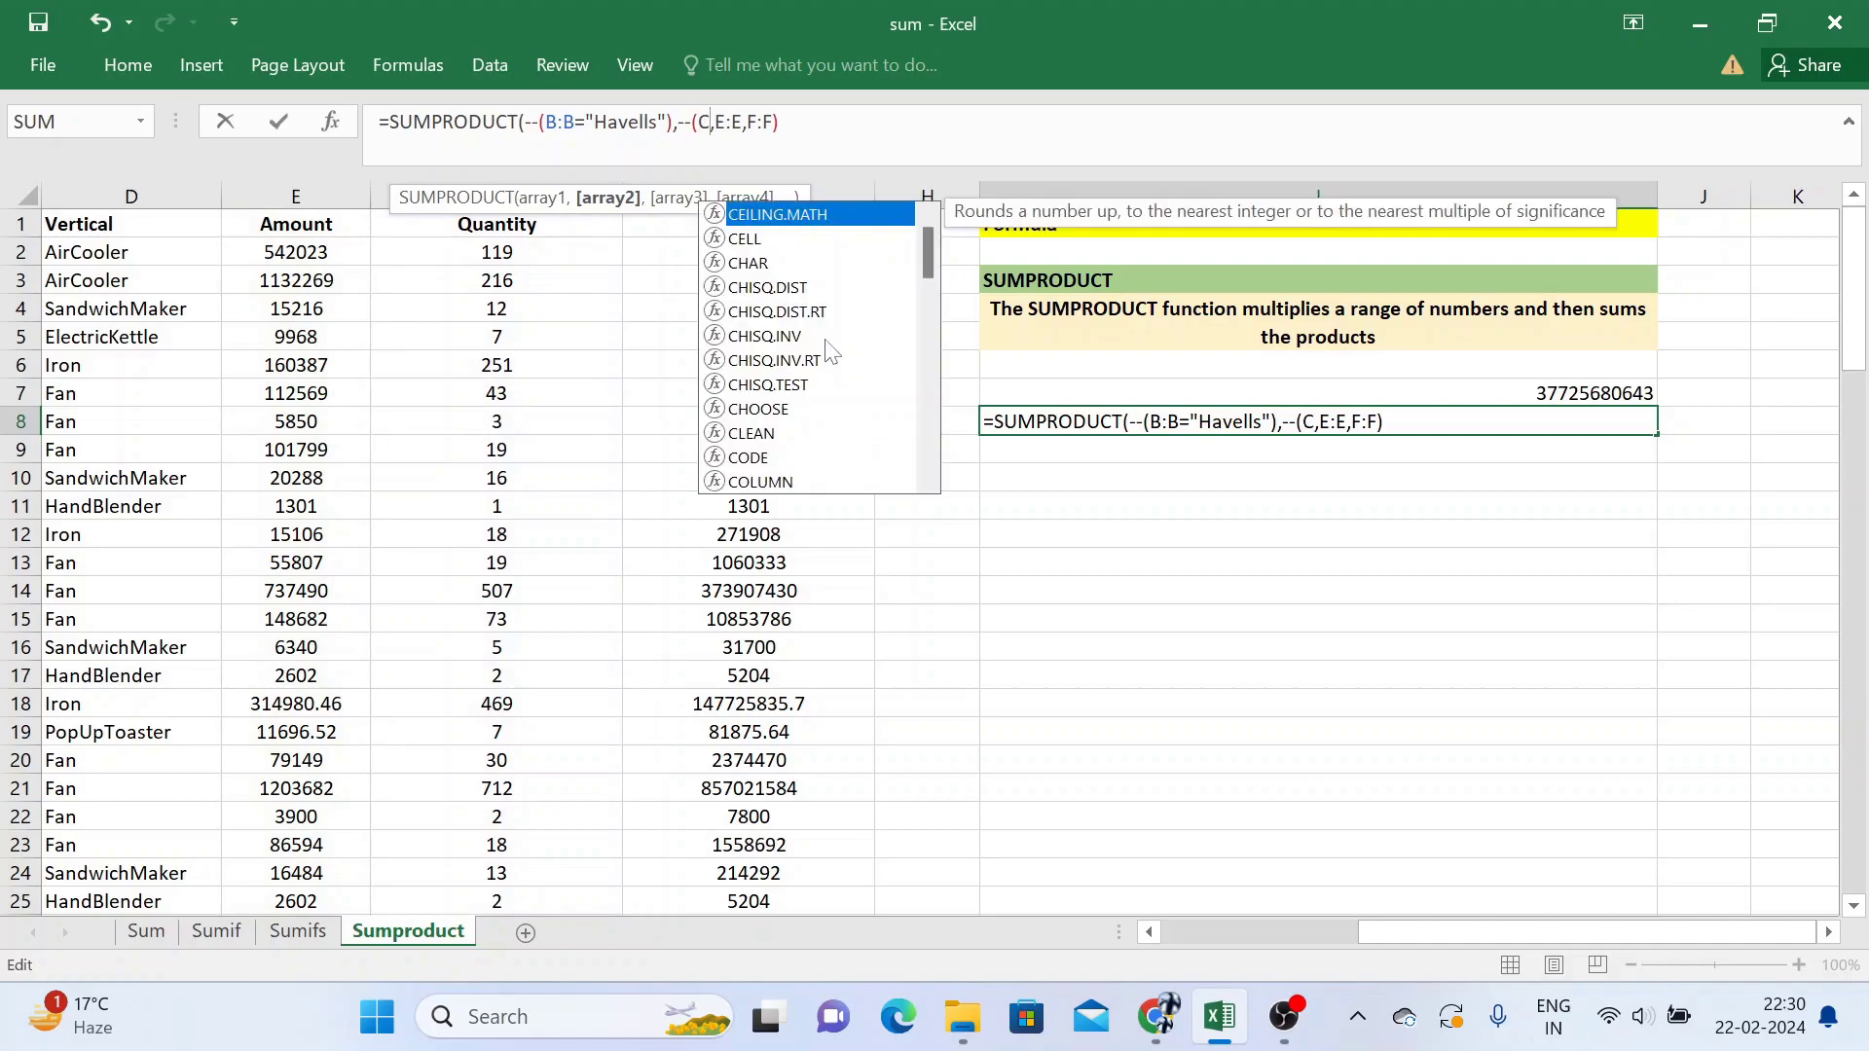
{"action": "type", "text": "\"Seasonal\""}
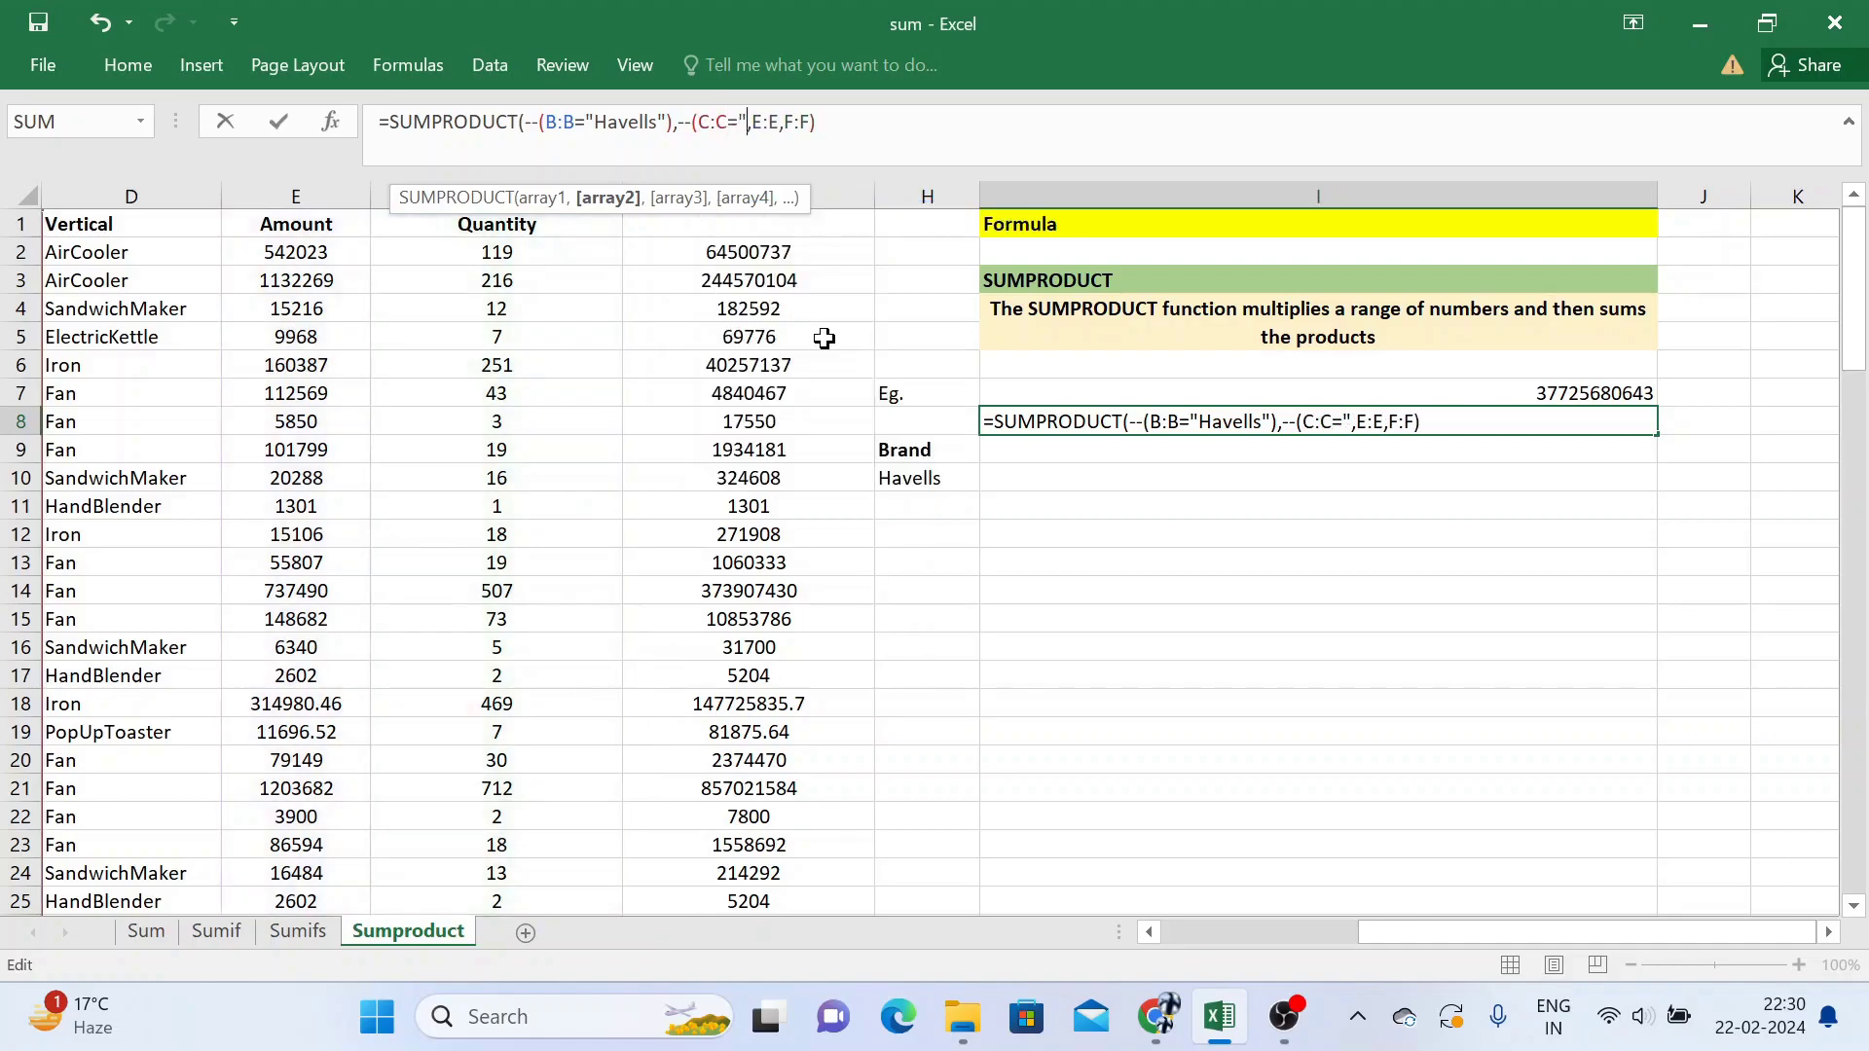
{"action": "type", "text": ")"}
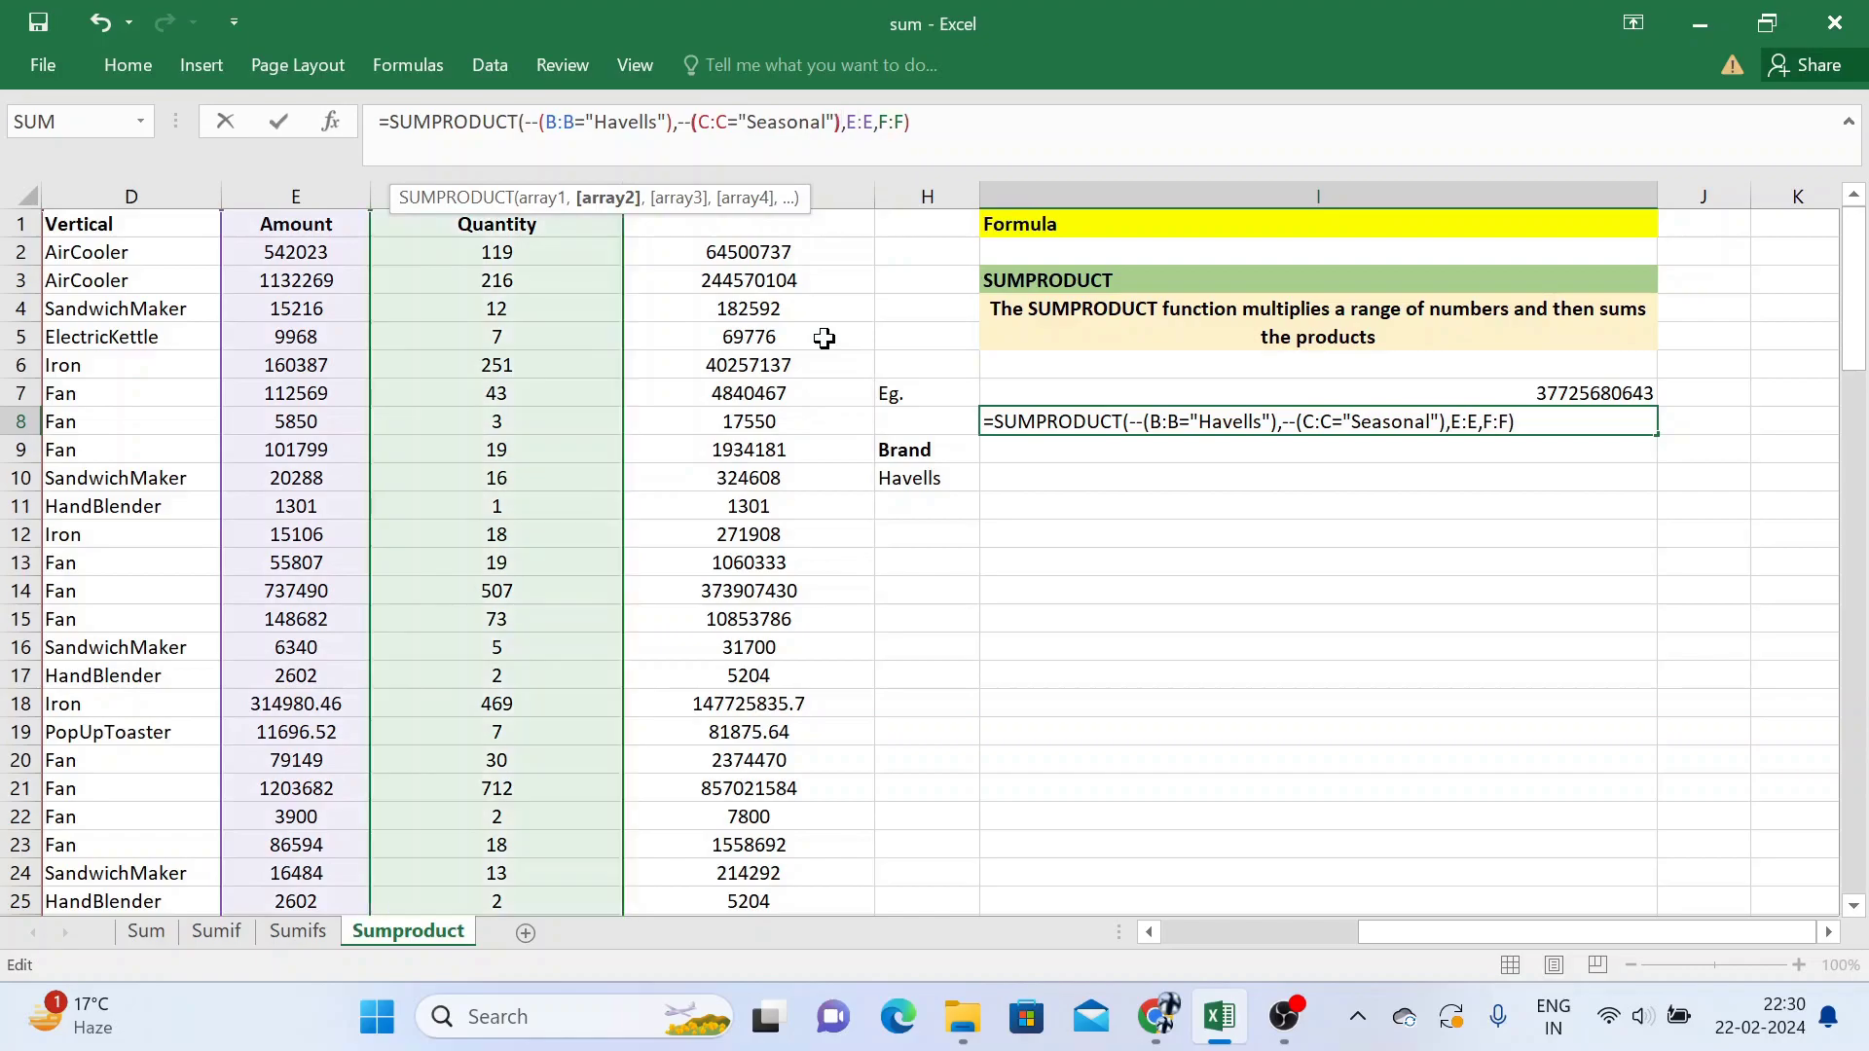
{"action": "key", "text": "Return"}
{"action": "key", "text": "Up"}
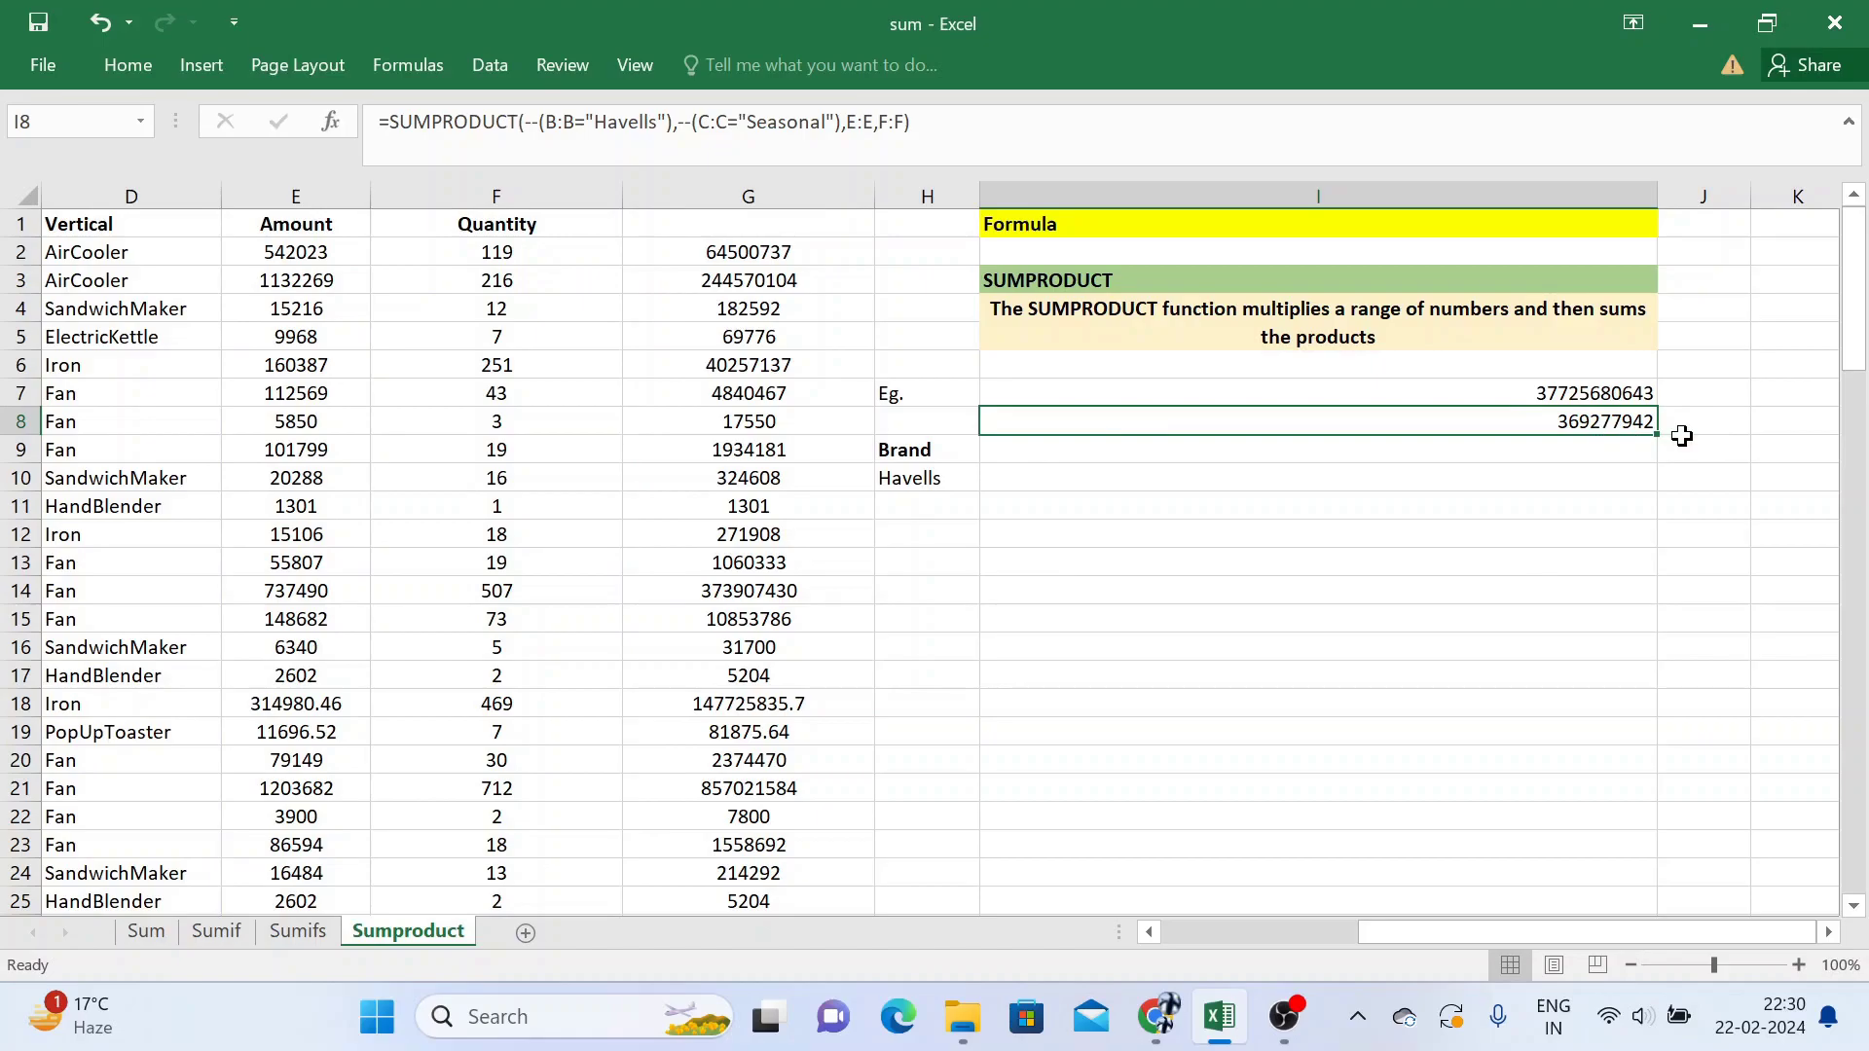
Step: Turn on filtering for the purchase order data in columns A to G
{"action": "key", "text": "ctrl+Left"}
{"action": "key", "text": "ctrl+space"}
{"action": "key", "text": "ctrl+shift+Left"}
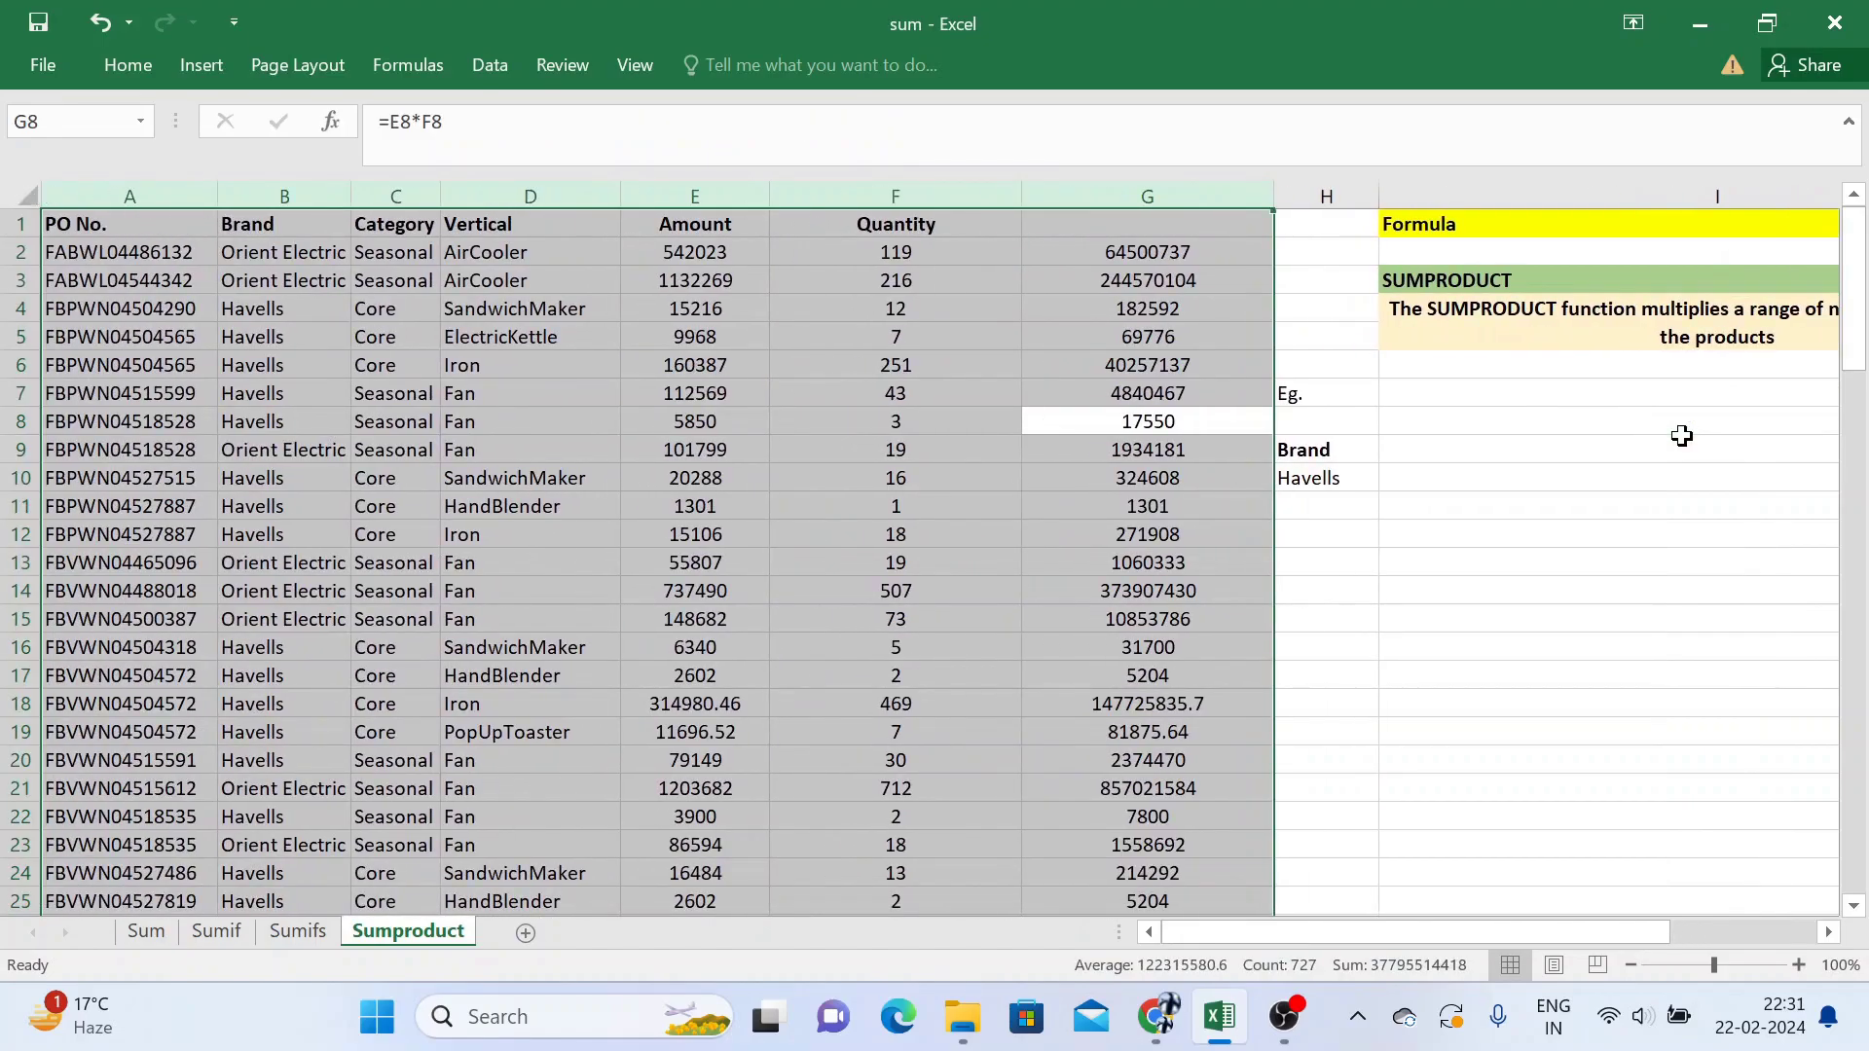
{"action": "key", "text": "ctrl+shift+l"}
Step: Filter the Brand column to show only Havells
{"action": "key", "text": "ctrl+Up"}
{"action": "key", "text": "ctrl+Left"}
{"action": "key", "text": "Right"}
{"action": "key", "text": "Up"}
{"action": "key", "text": "alt+Down"}
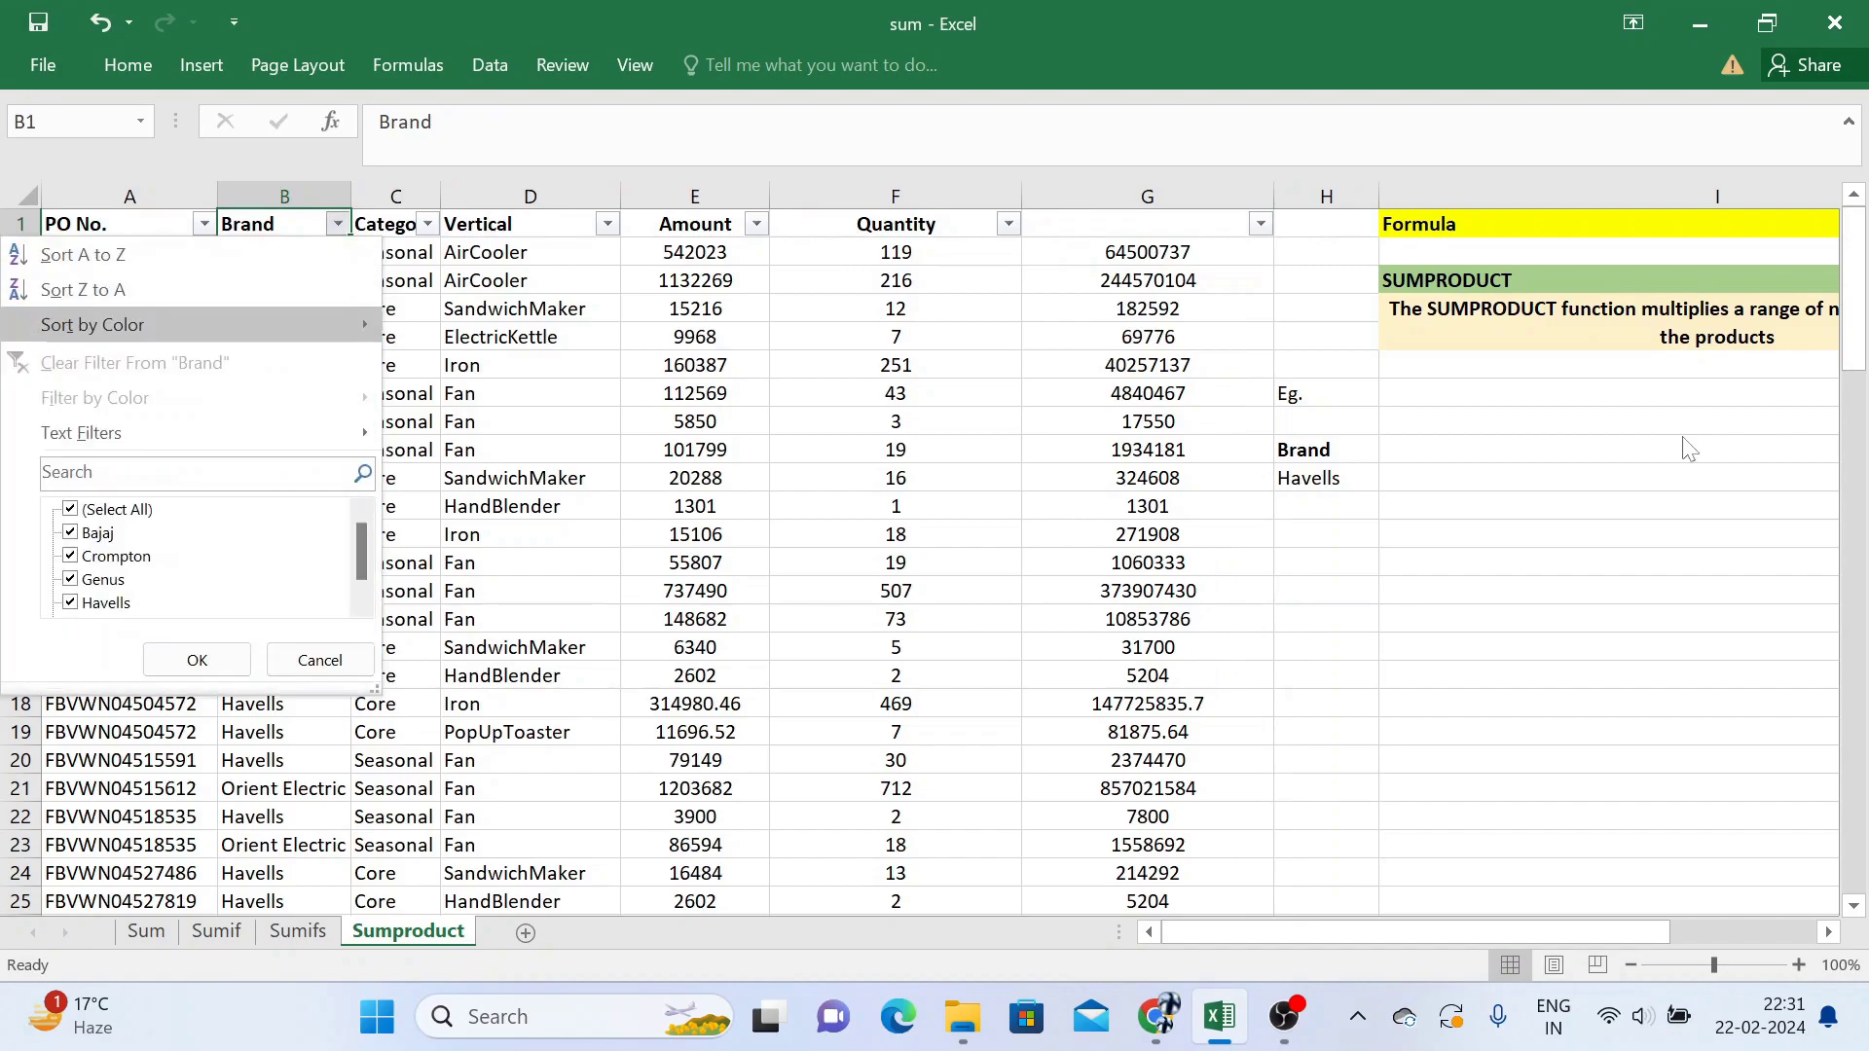
{"action": "key", "text": "Tab"}
{"action": "key", "text": "space"}
{"action": "key", "text": "Down"}
{"action": "key", "text": "Down"}
{"action": "key", "text": "Down"}
{"action": "key", "text": "Down"}
{"action": "key", "text": "space"}
{"action": "key", "text": "Return"}
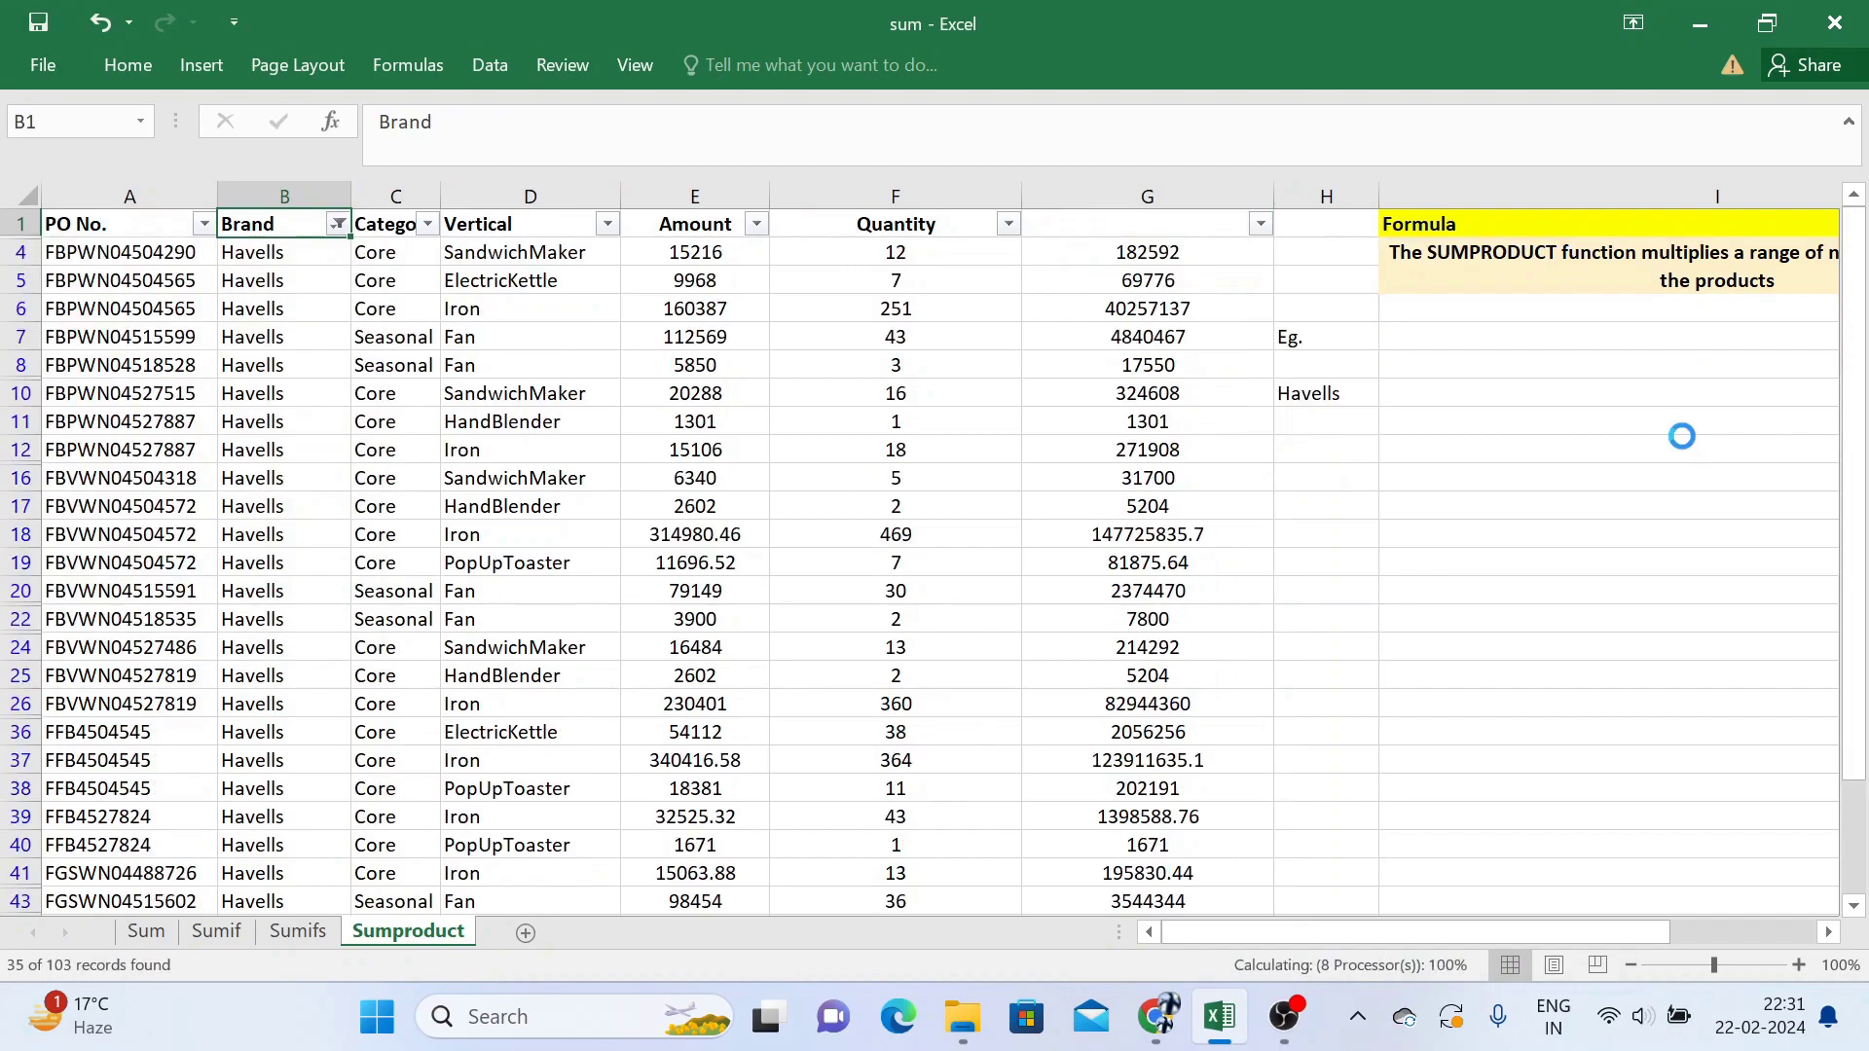
Step: Filter the Category column to show only Seasonal
{"action": "key", "text": "Right"}
{"action": "key", "text": "Right"}
{"action": "key", "text": "Right"}
{"action": "key", "text": "Left"}
{"action": "key", "text": "Left"}
{"action": "key", "text": "alt+Down"}
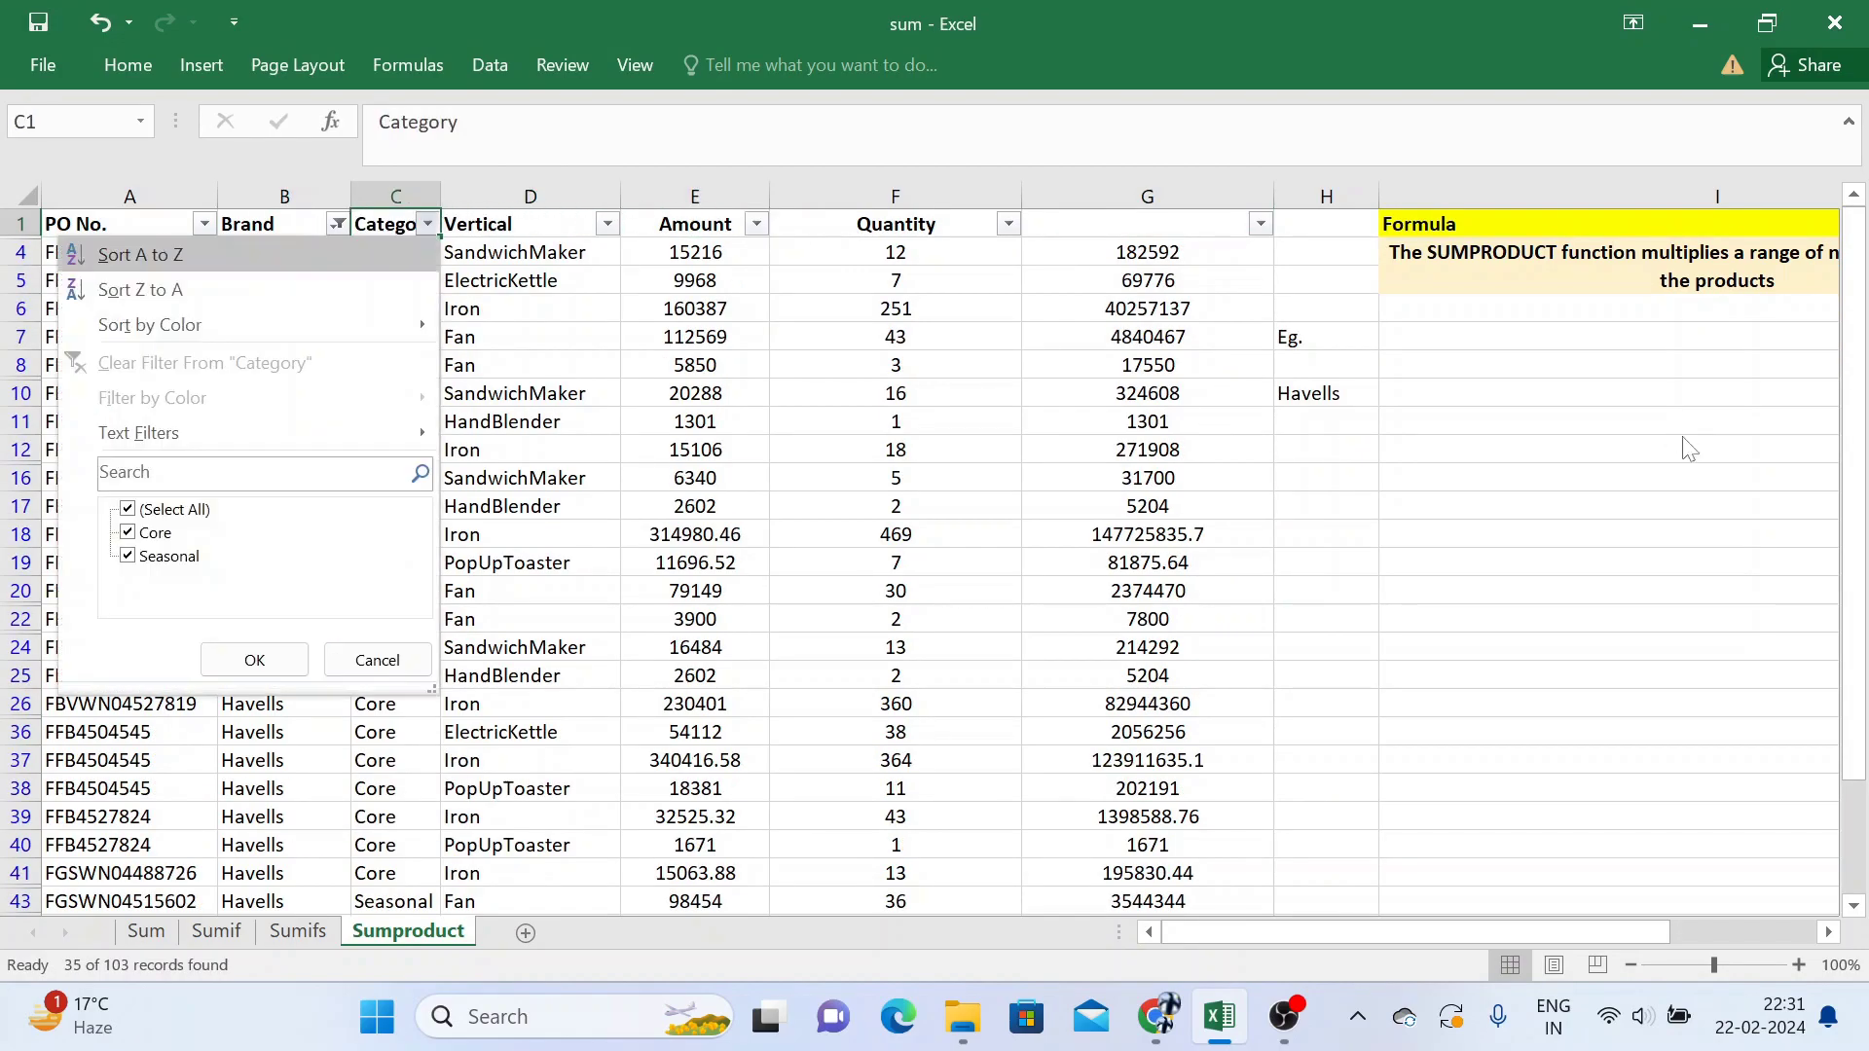
{"action": "key", "text": "Tab"}
{"action": "key", "text": "space"}
{"action": "key", "text": "Down"}
{"action": "key", "text": "Down"}
{"action": "key", "text": "space"}
{"action": "key", "text": "Return"}
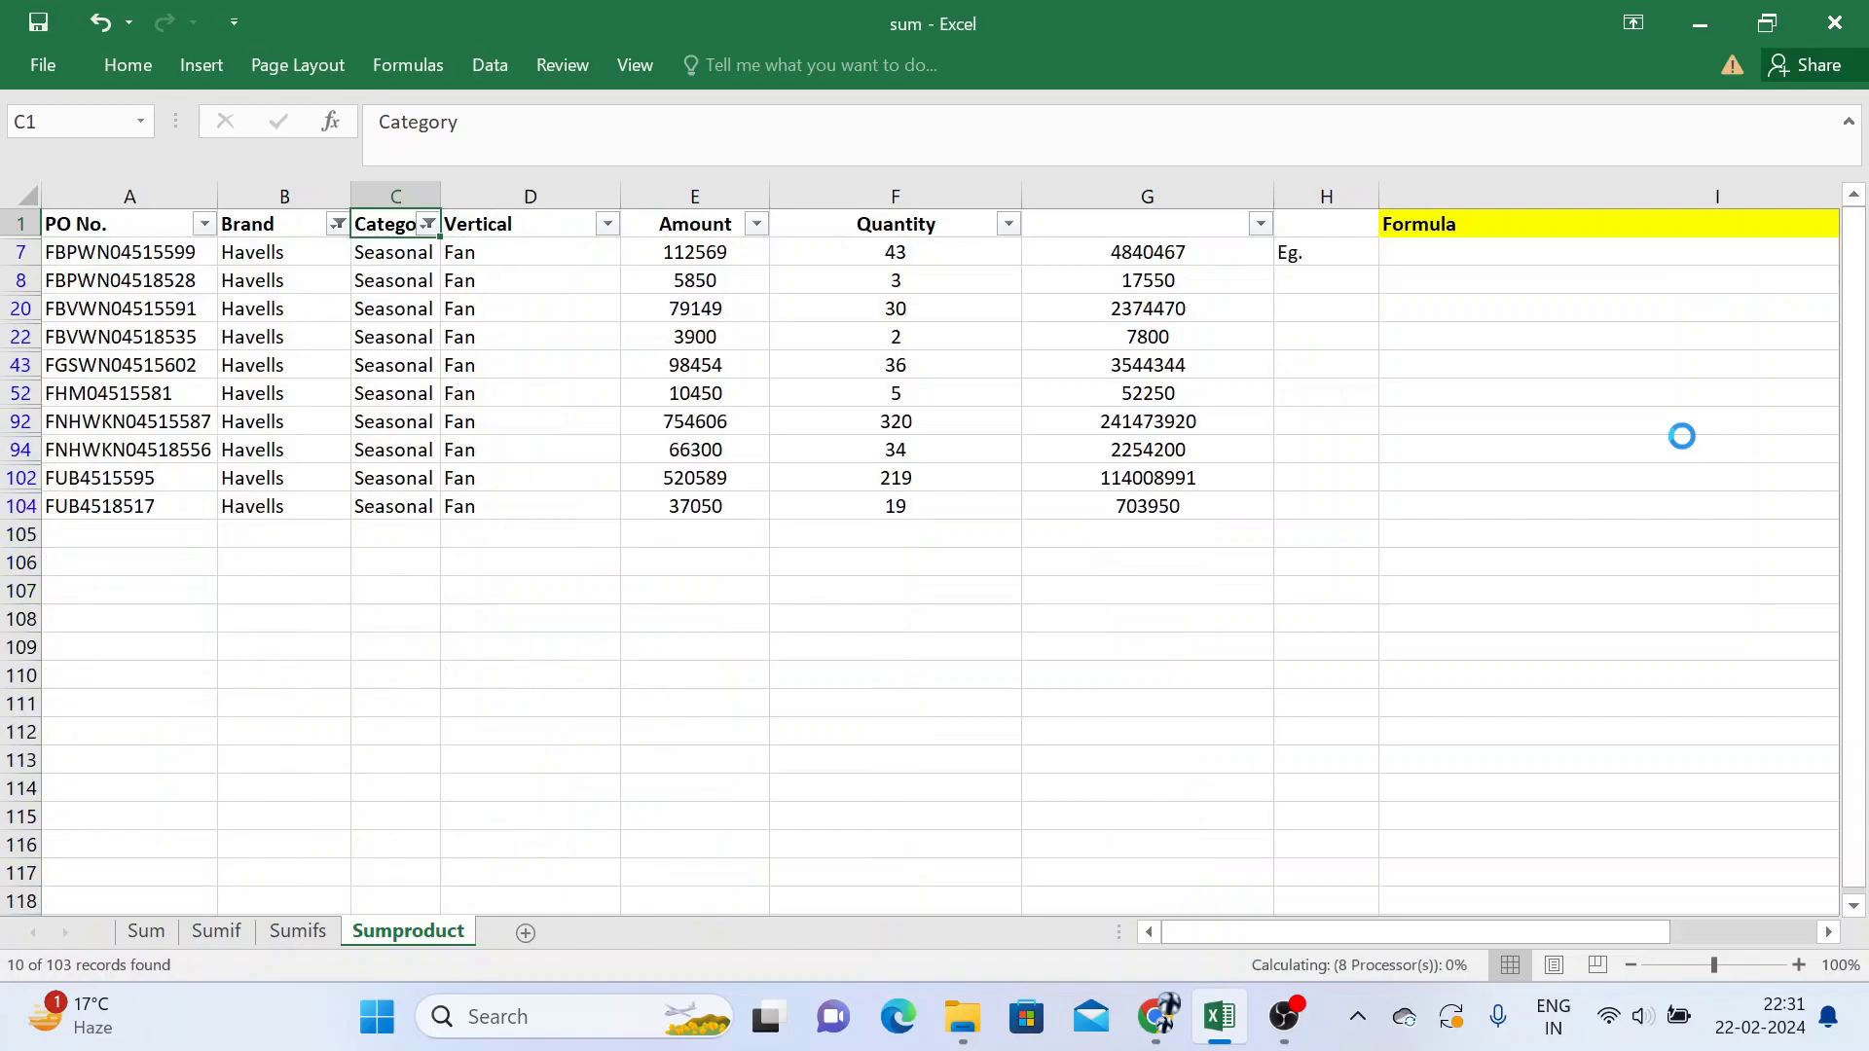
Step: Select the visible row products in column G from G7 down to check their sum
{"action": "key", "text": "Right"}
{"action": "key", "text": "Right"}
{"action": "key", "text": "Right"}
{"action": "key", "text": "Left"}
{"action": "key", "text": "Down"}
{"action": "key", "text": "Right"}
{"action": "key", "text": "Right"}
{"action": "key", "text": "Left"}
{"action": "key", "text": "Right"}
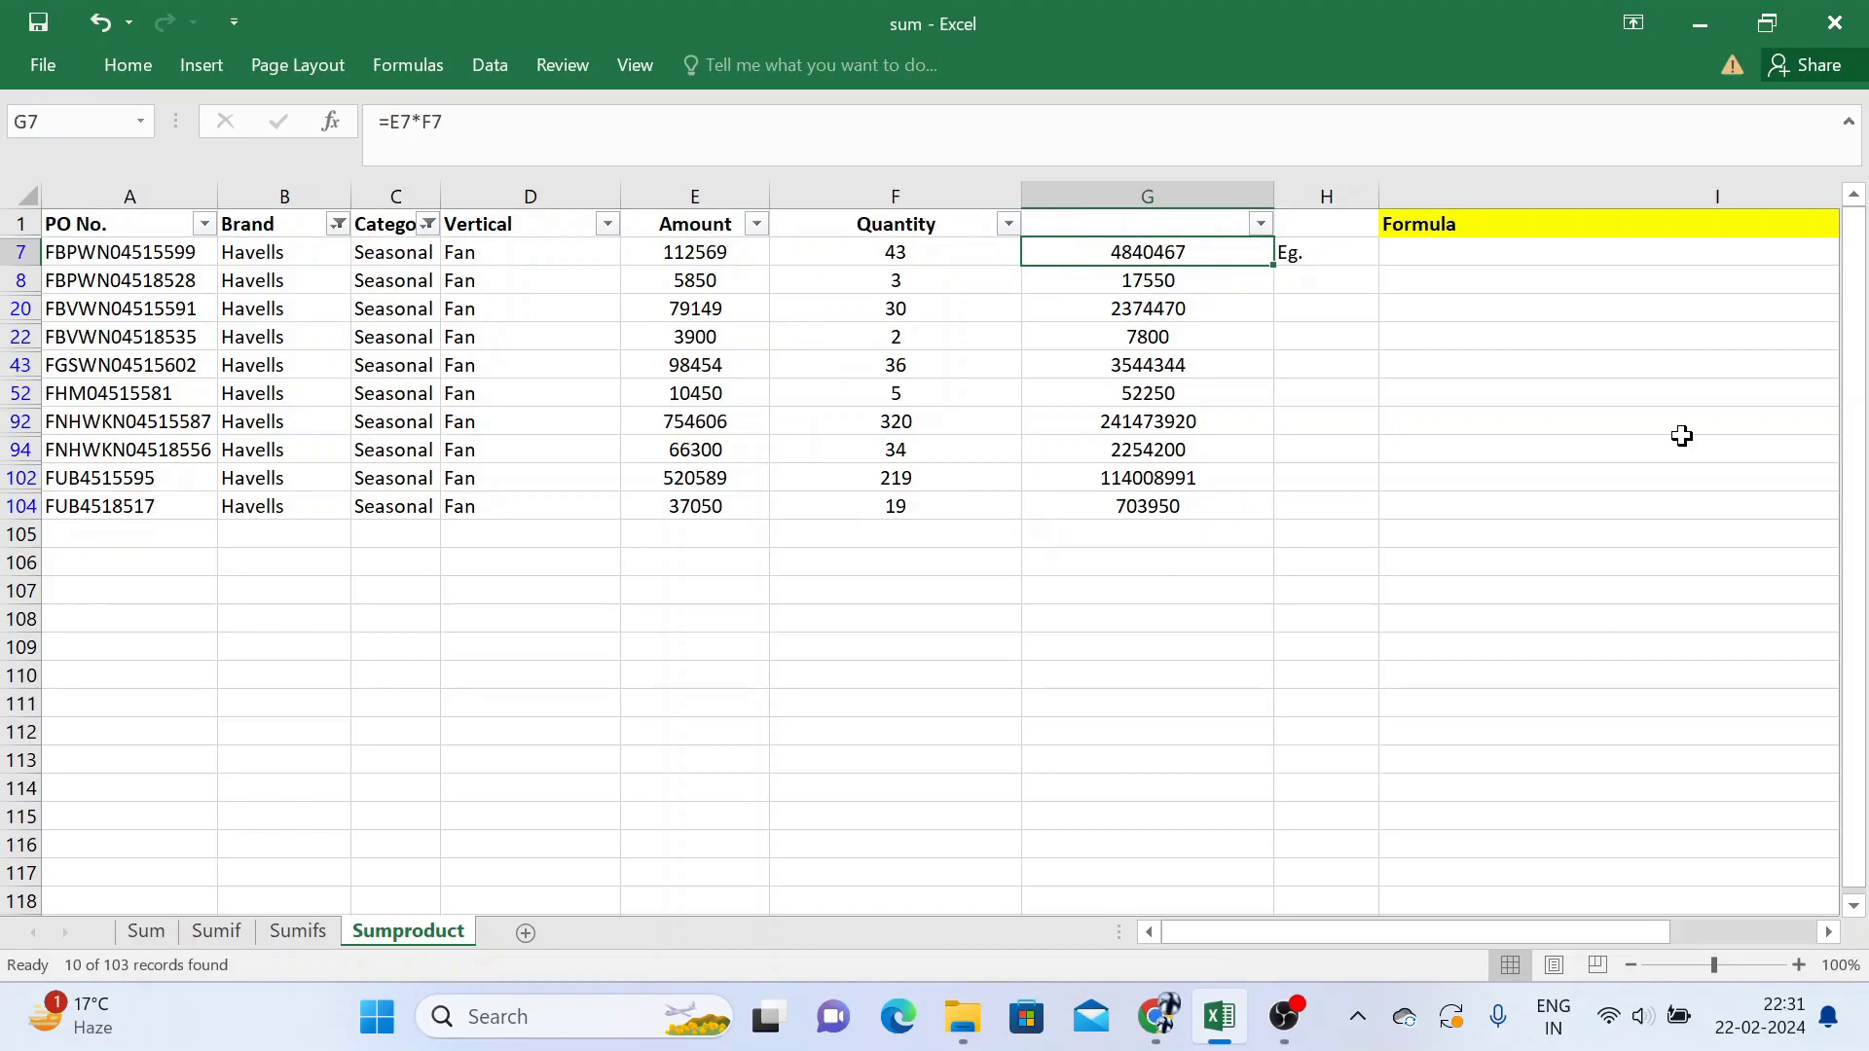
{"action": "key", "text": "ctrl+shift+Down"}
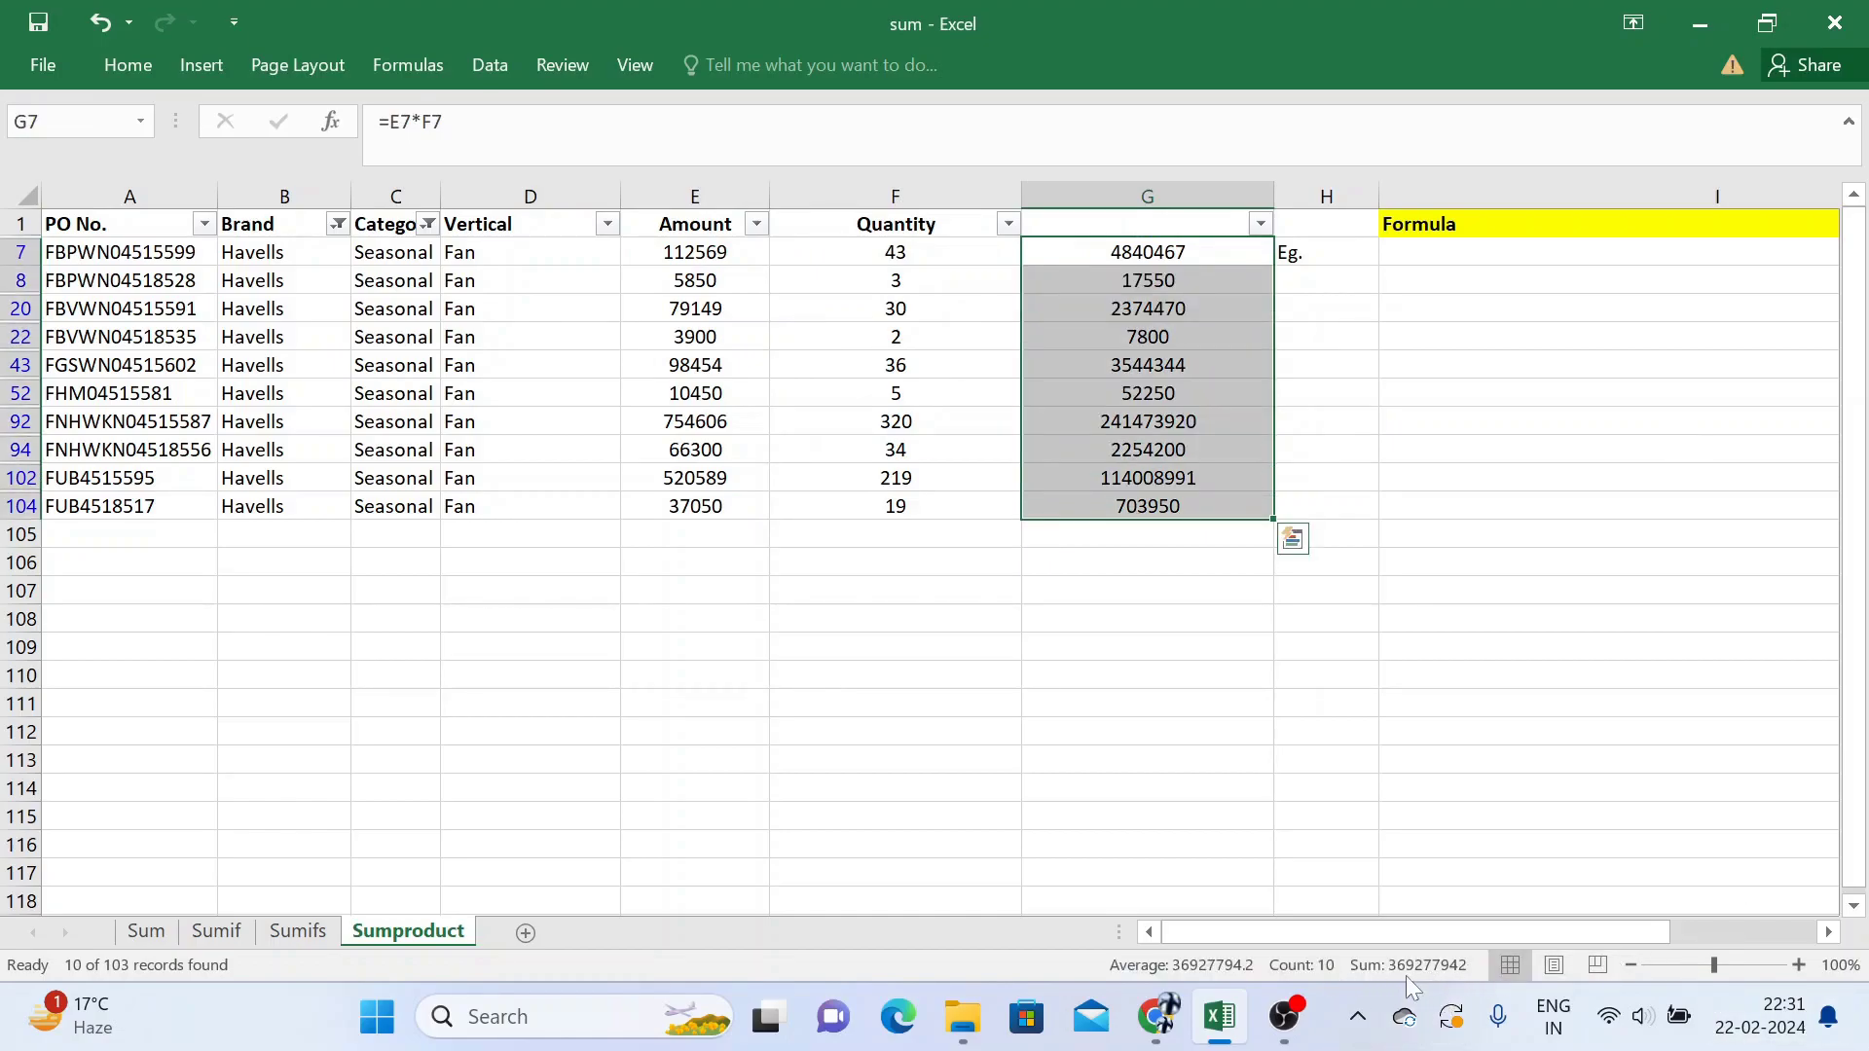
Step: Remove the filters from the purchase order data and return to the SUMPRODUCT result in I8
{"action": "key", "text": "ctrl+Up"}
{"action": "key", "text": "ctrl+shift+l"}
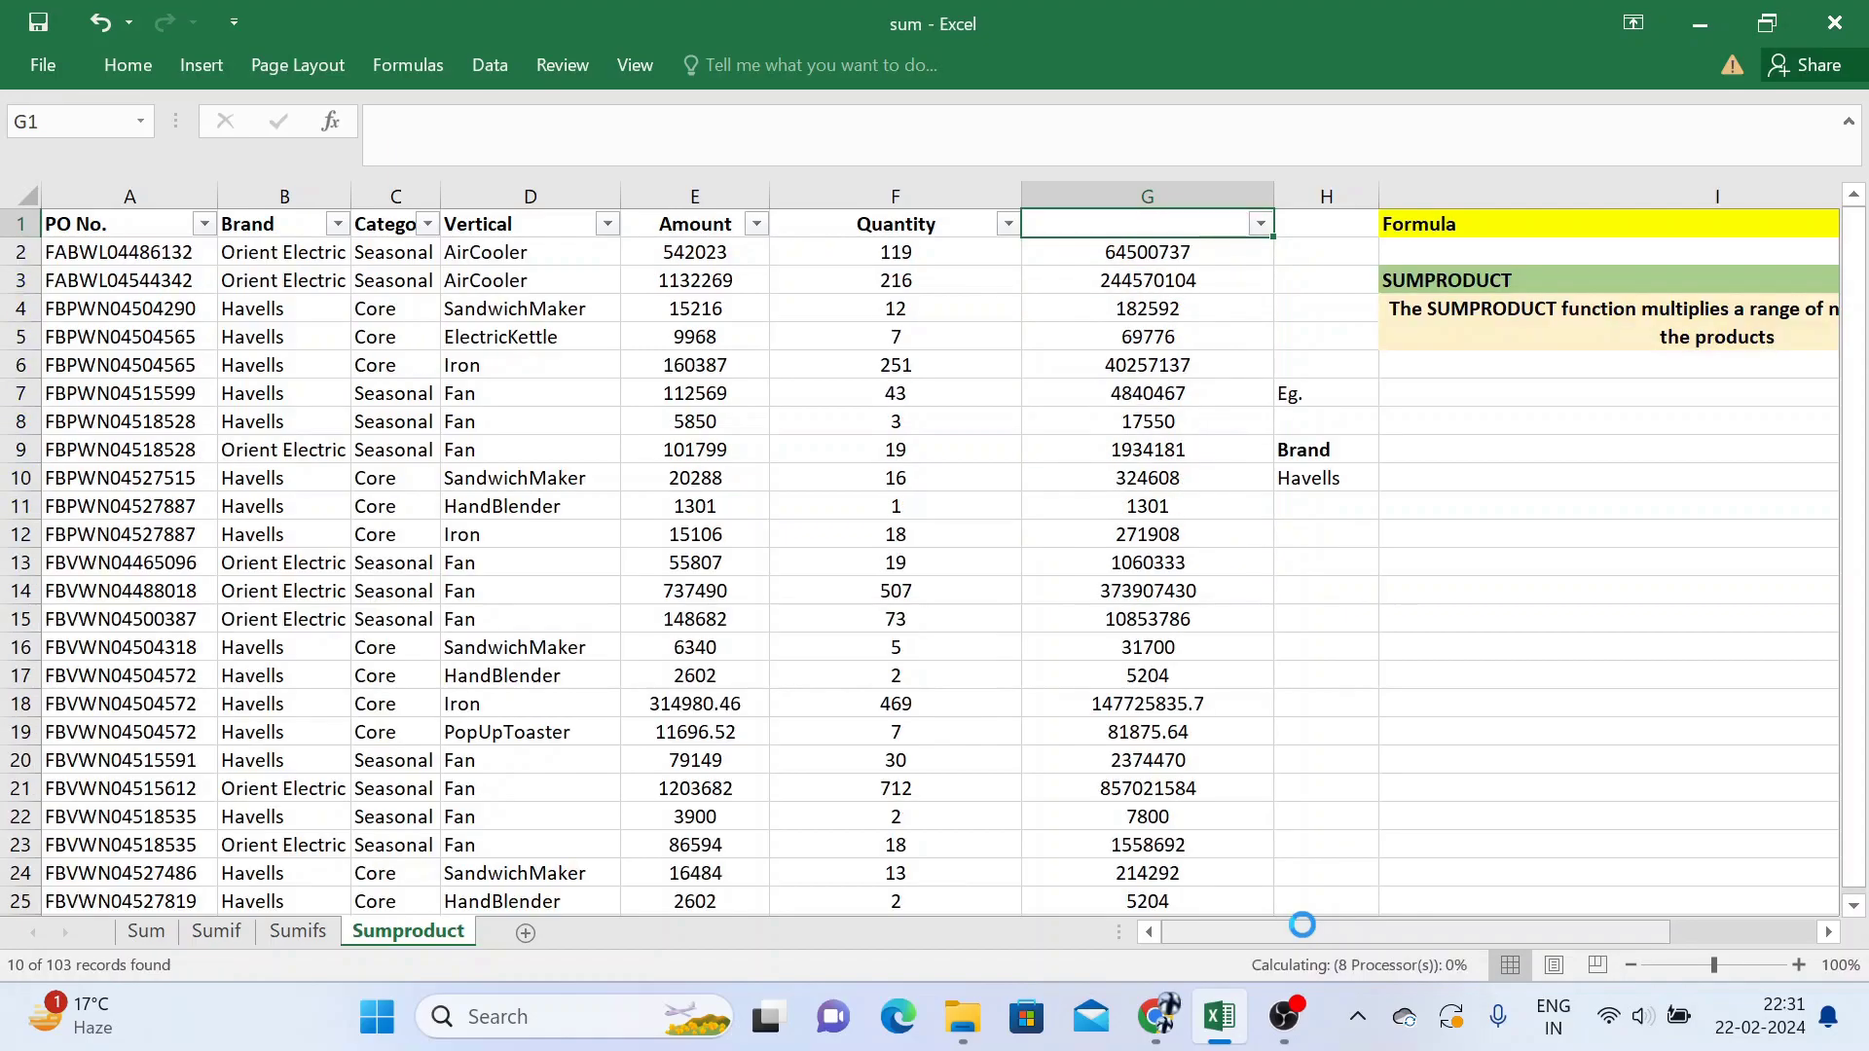
{"action": "key", "text": "Down"}
{"action": "key", "text": "Down"}
{"action": "key", "text": "Down"}
{"action": "key", "text": "Down"}
{"action": "key", "text": "Right"}
{"action": "key", "text": "Down"}
{"action": "key", "text": "Down"}
{"action": "key", "text": "Right"}
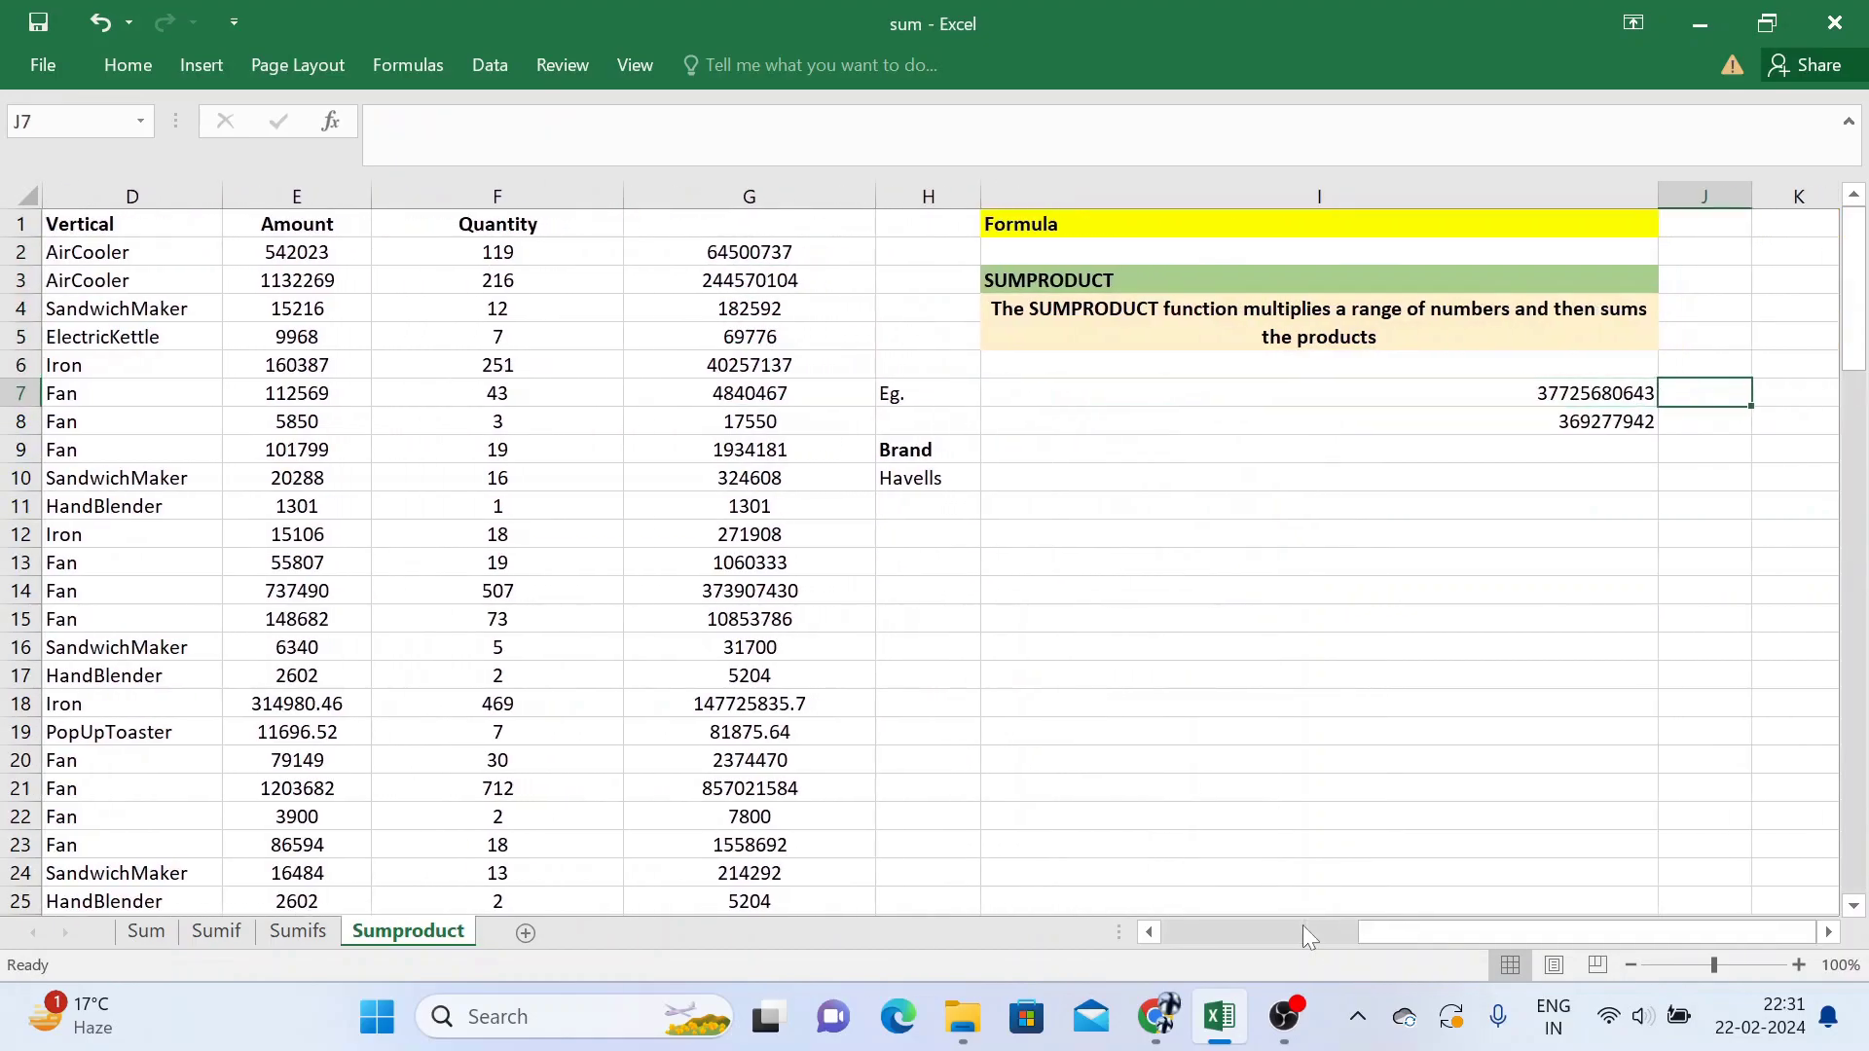
{"action": "key", "text": "Down"}
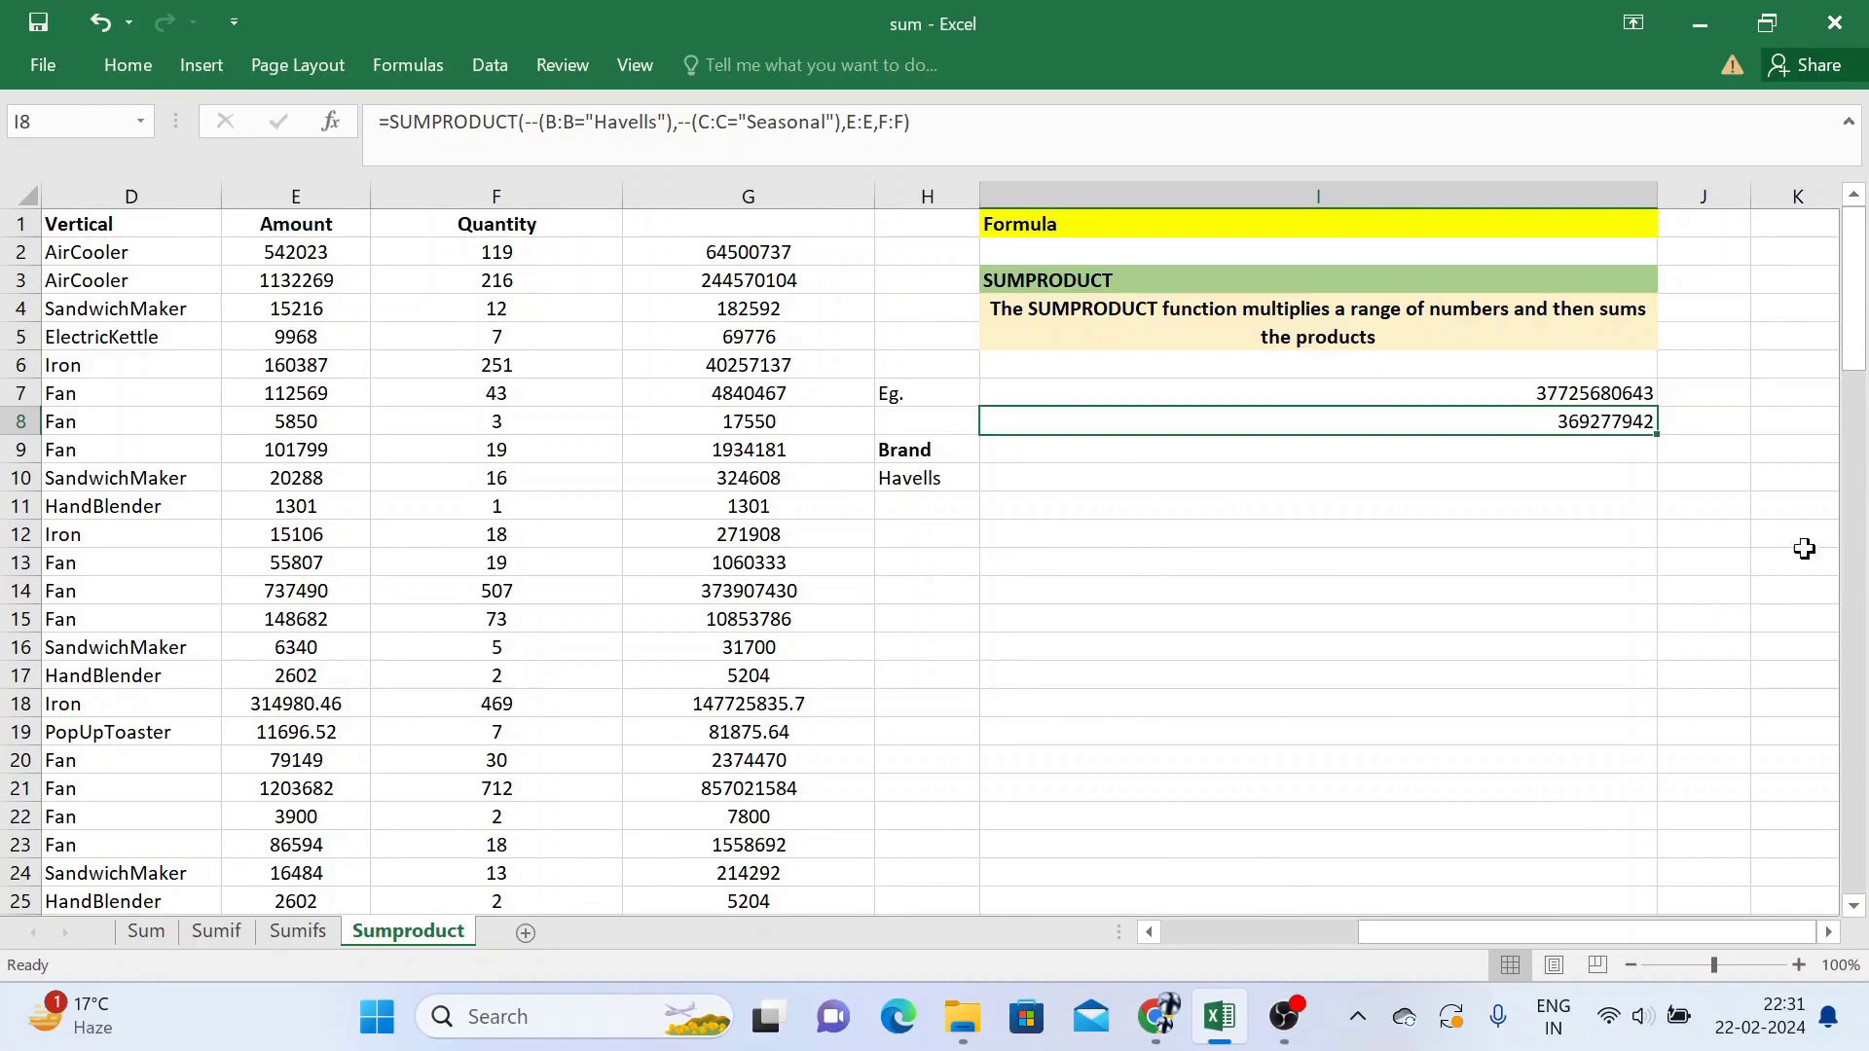
Step: Inspect the Havells and Seasonal SUMPRODUCT formula in I8, leaving it as it is
{"action": "key", "text": "F2"}
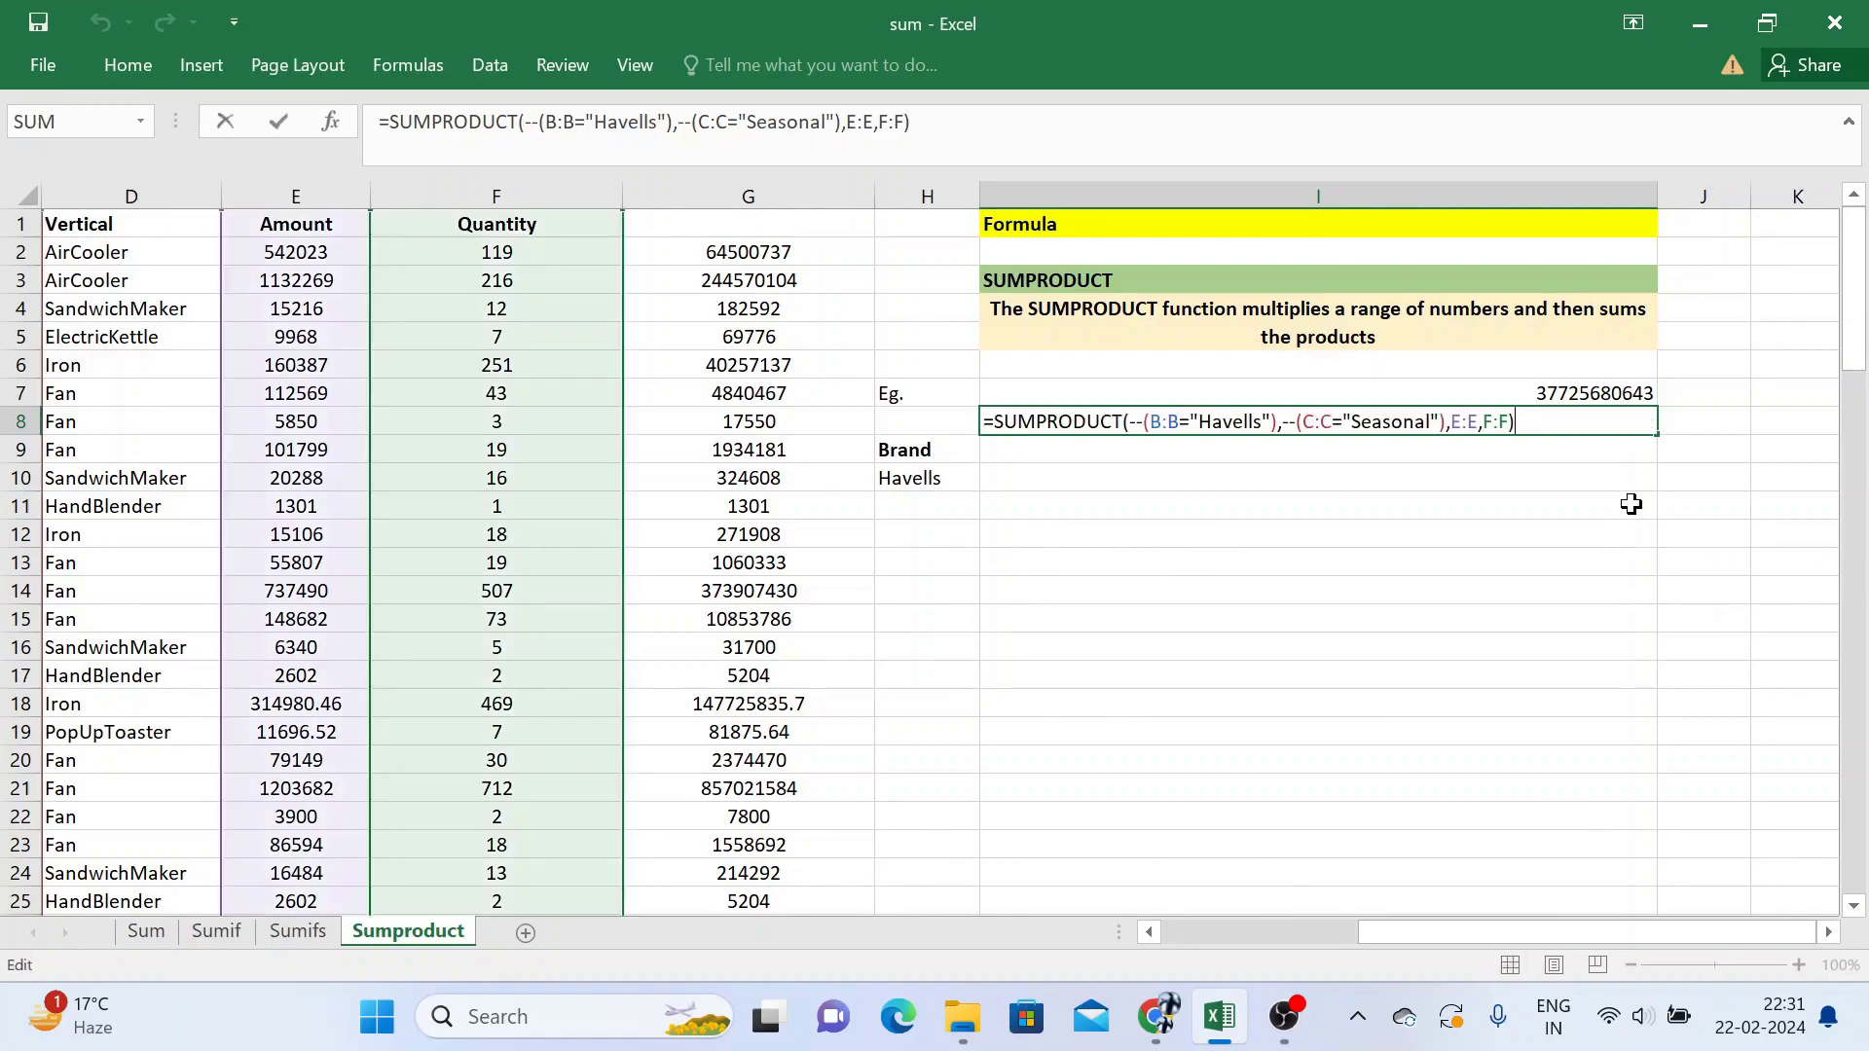
{"action": "key", "text": "Tab"}
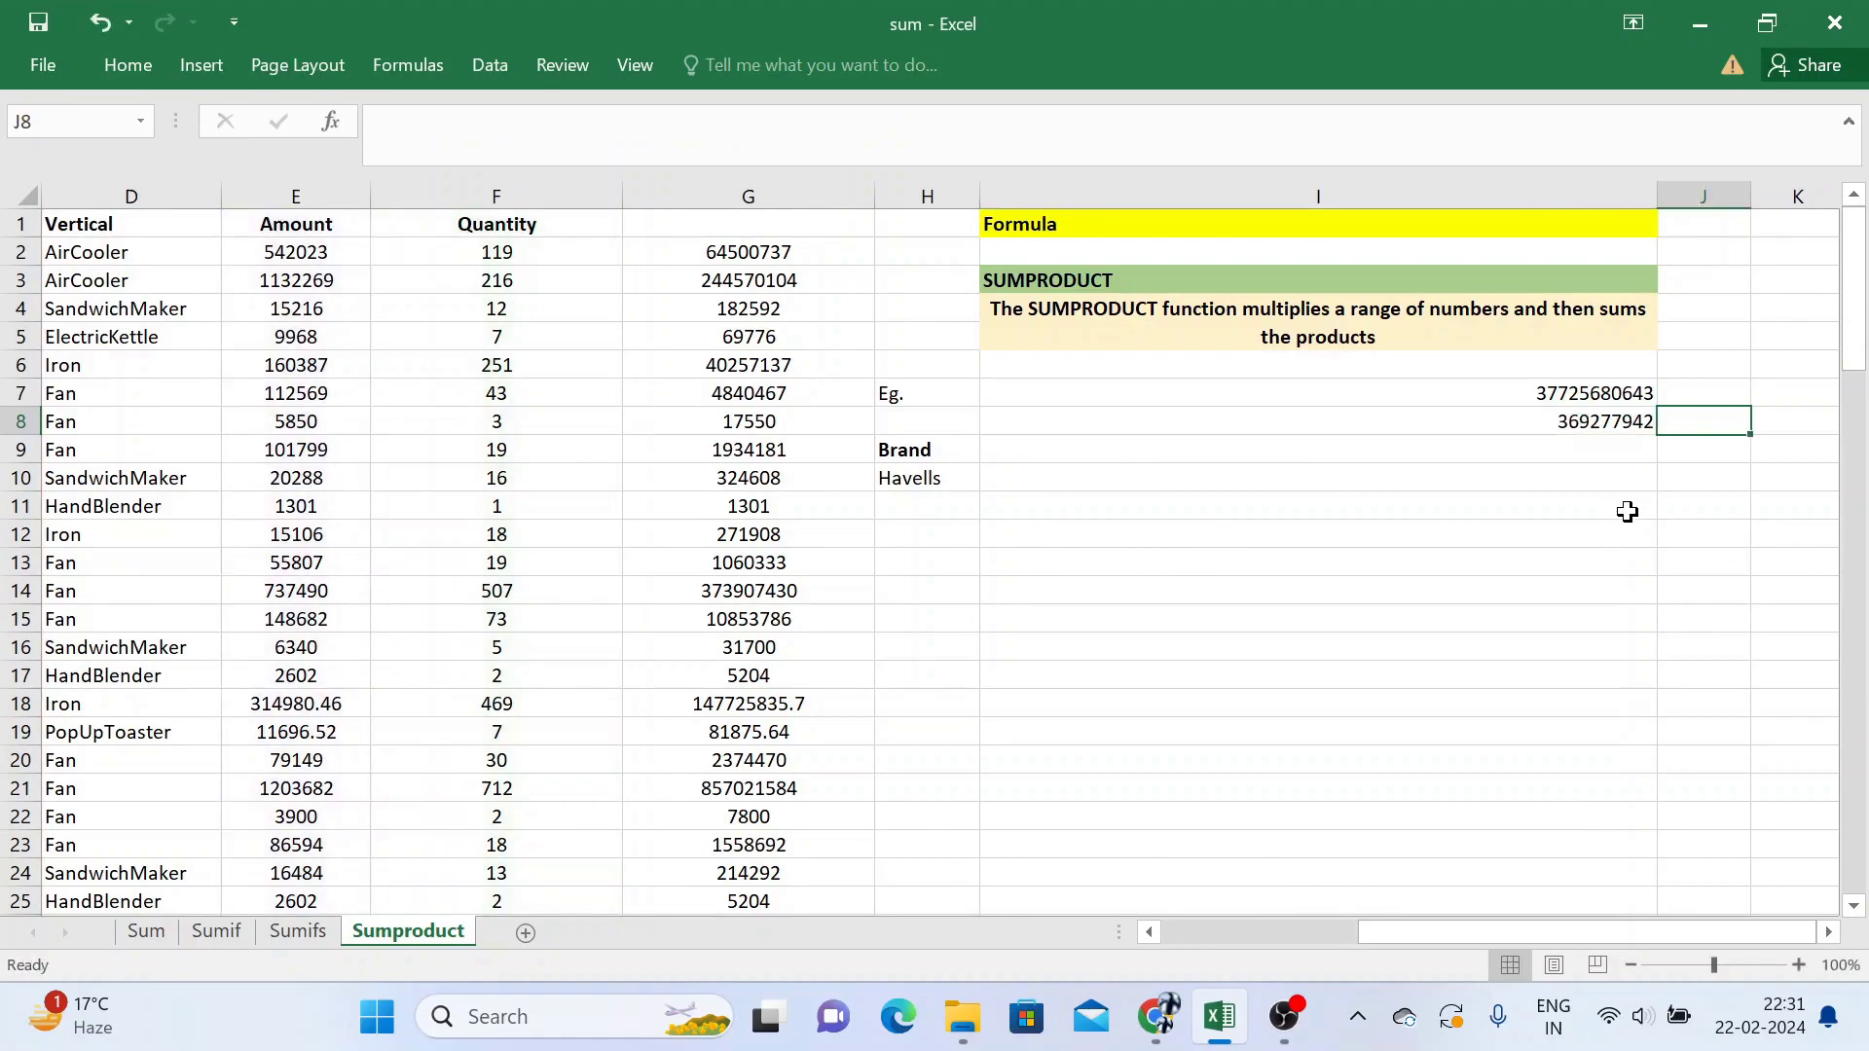
{"action": "key", "text": "Left"}
{"action": "key", "text": "Left"}
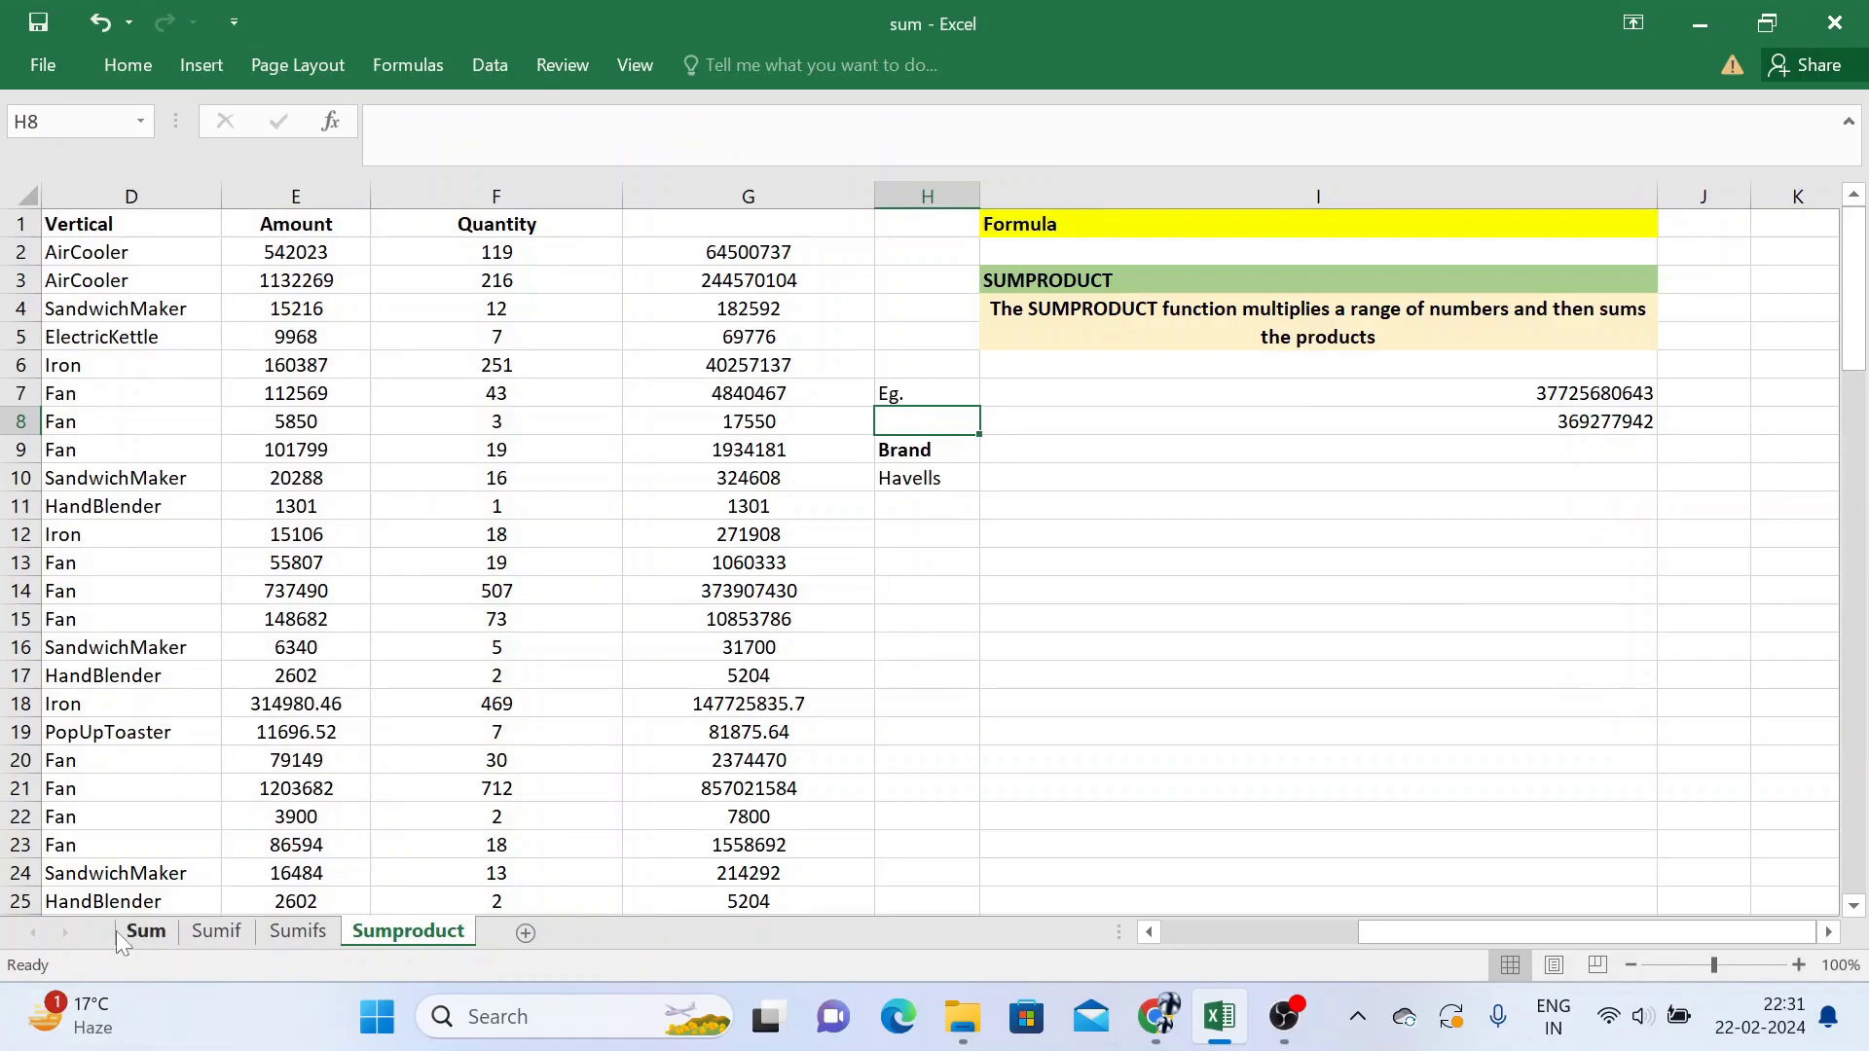
Step: Review the Sum sheet: the SUM description in H4, the Quantity column and the formula in H6
{"action": "left_click", "coordinate": [142, 931]}
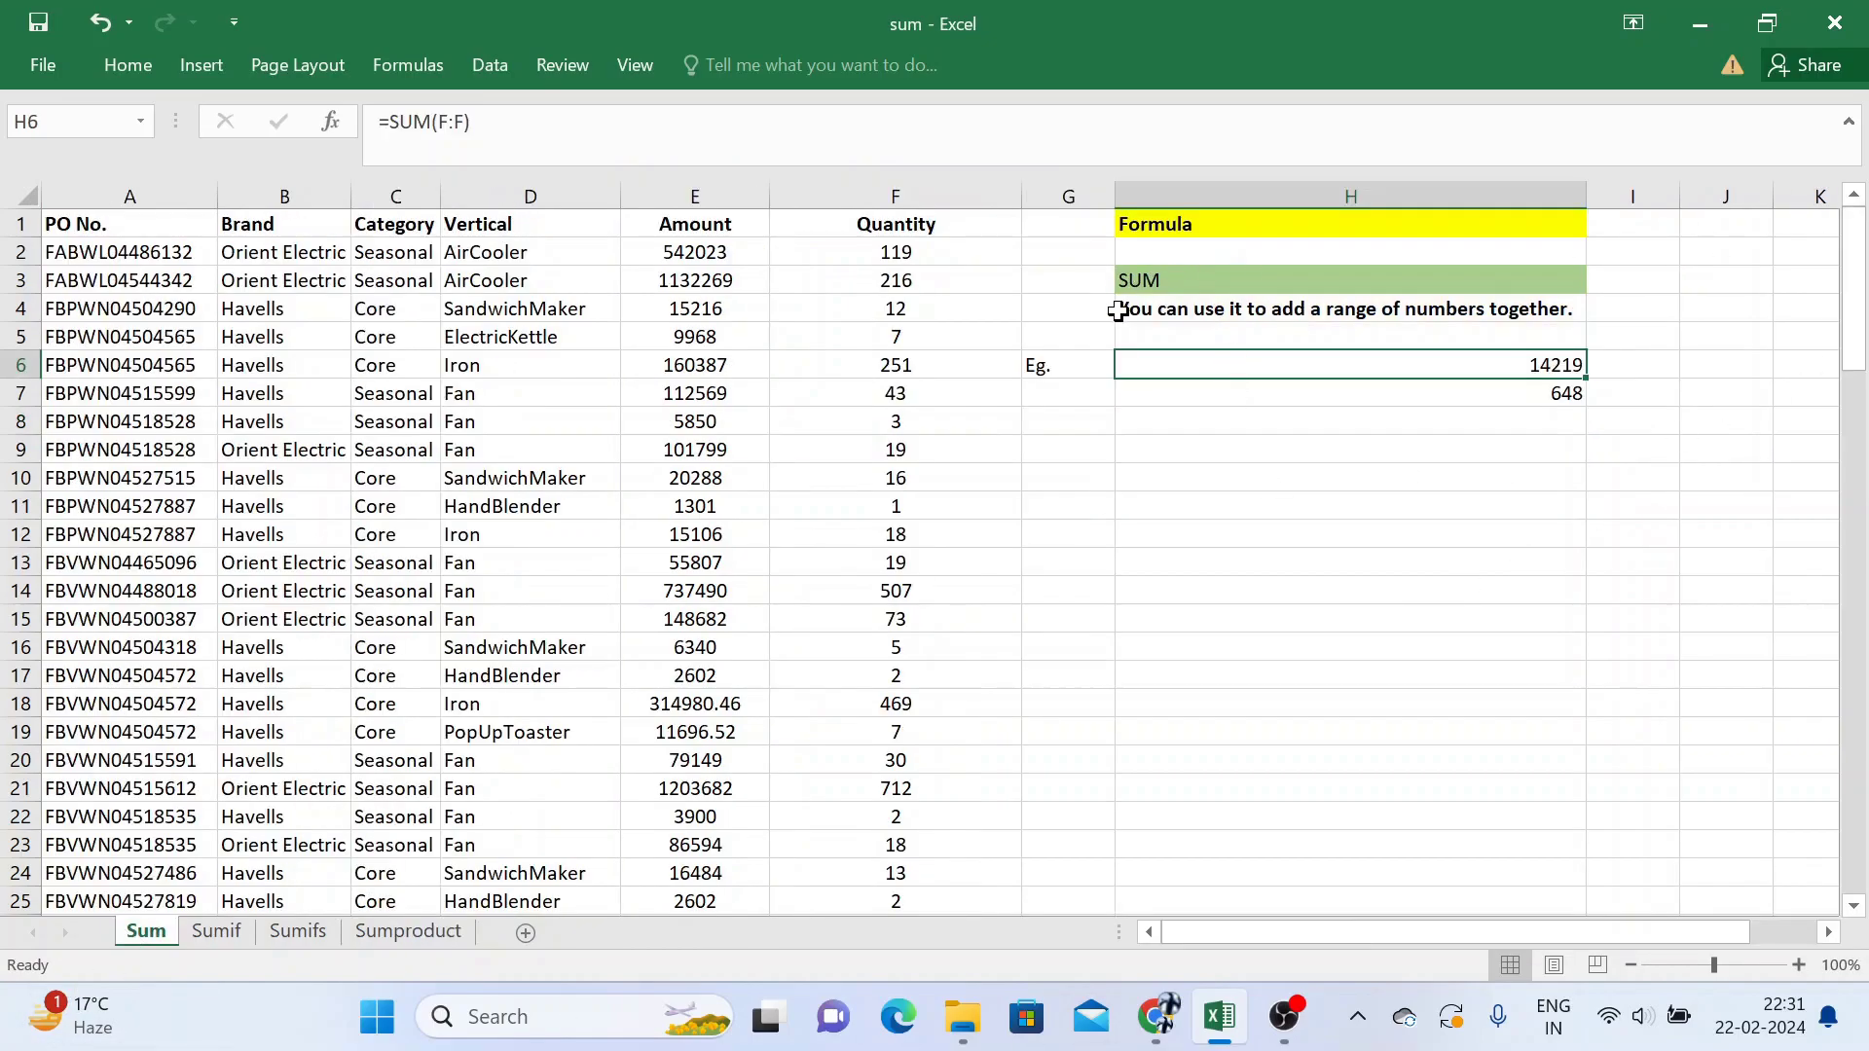
{"action": "left_click", "coordinate": [1243, 310]}
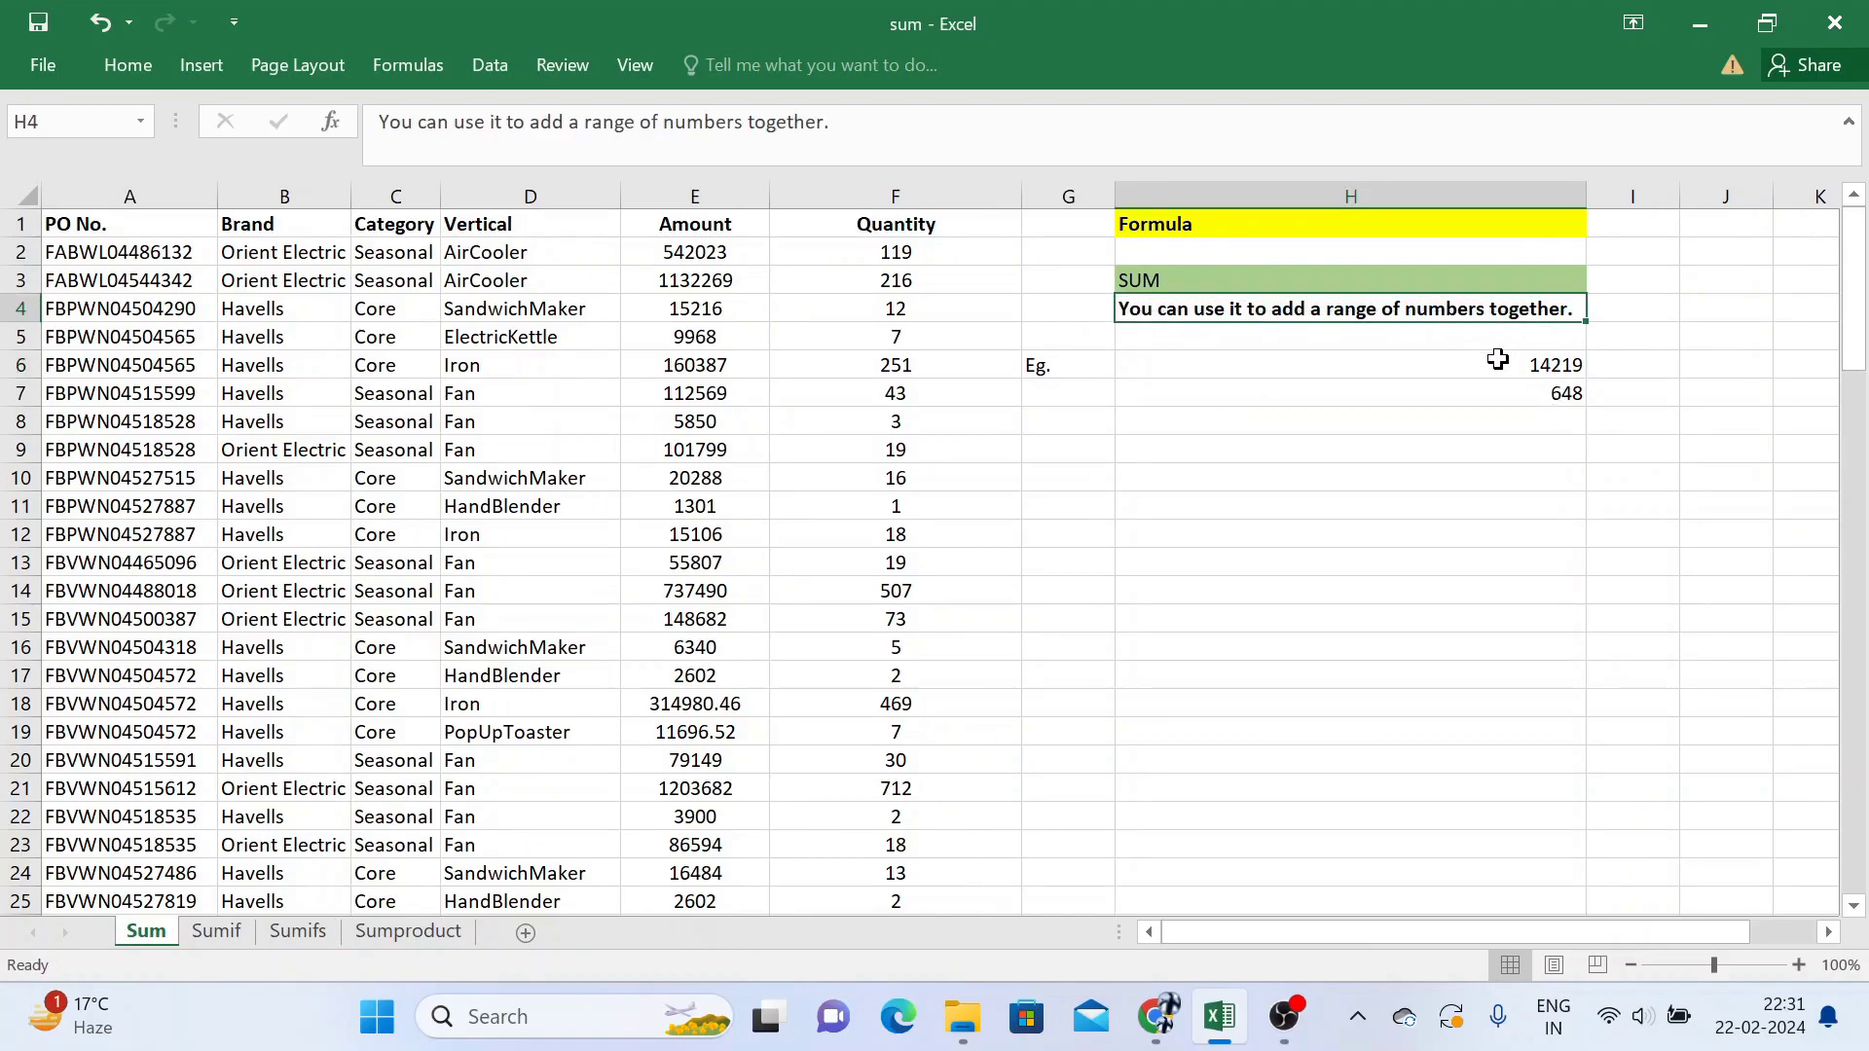
{"action": "left_click", "coordinate": [941, 194]}
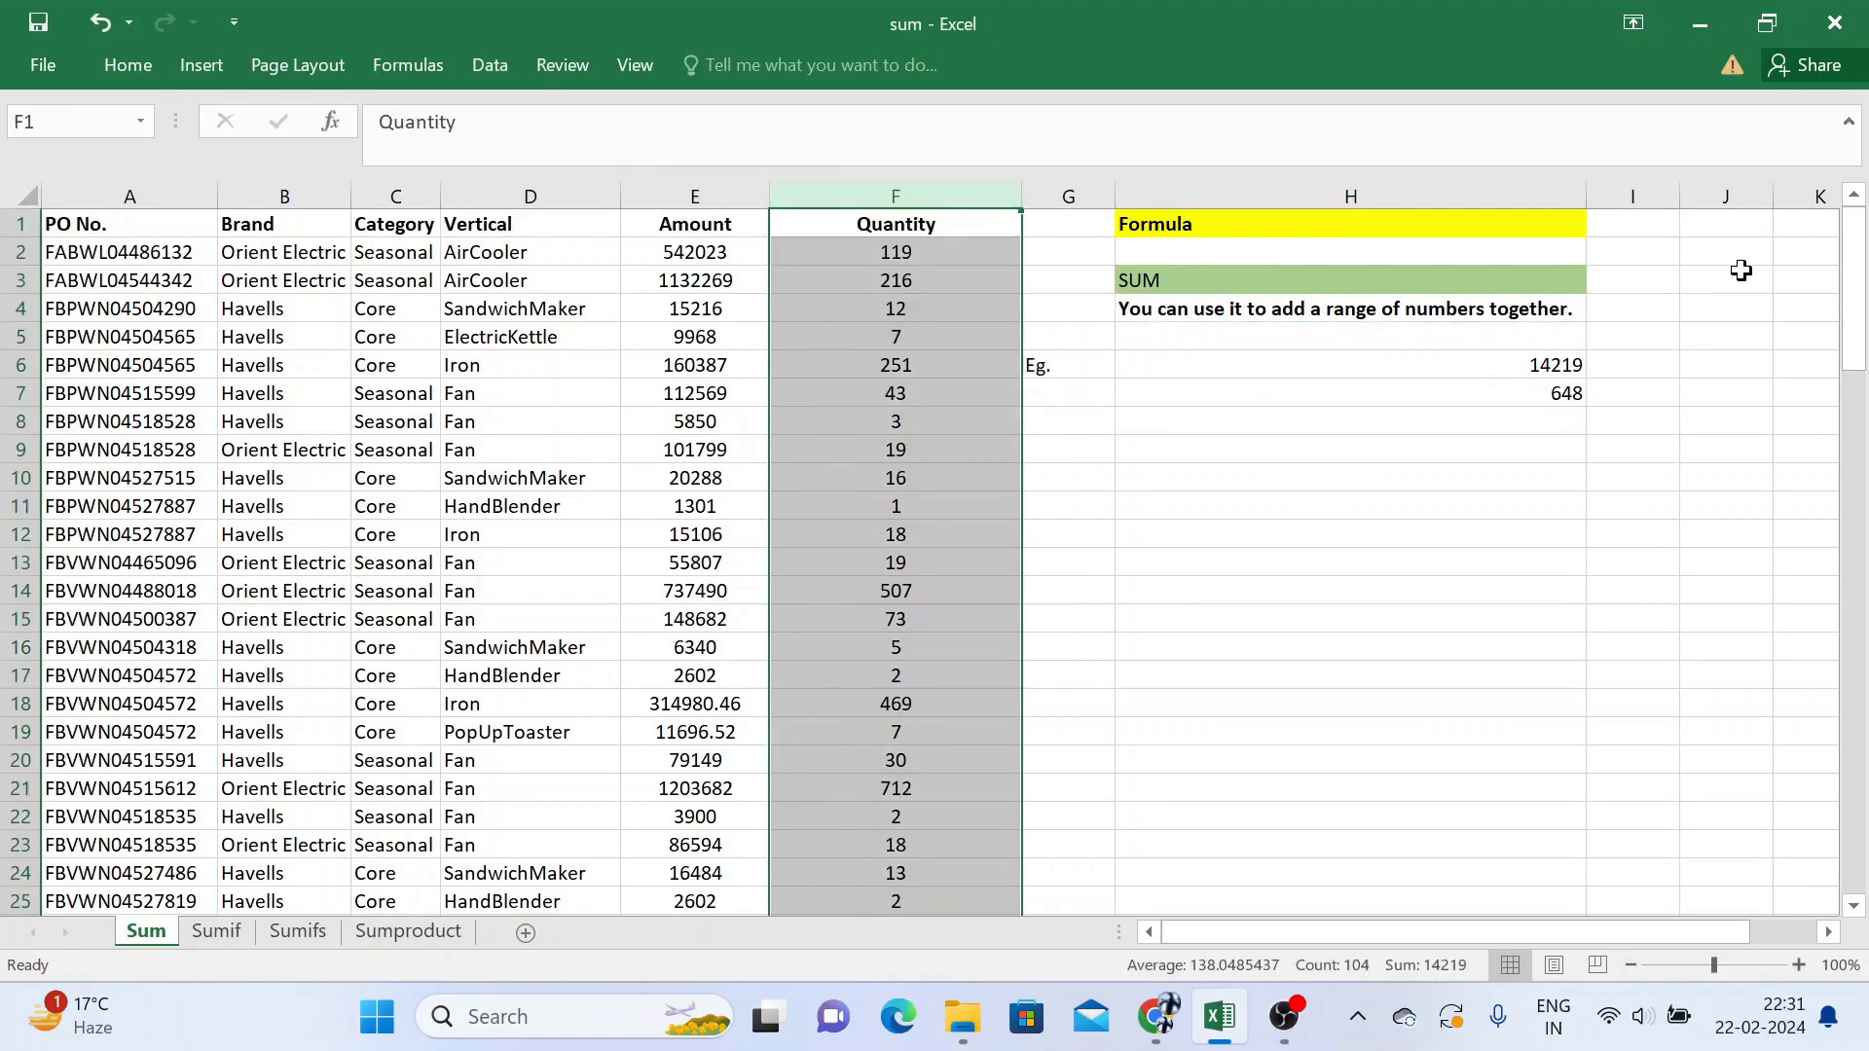
{"action": "left_click", "coordinate": [1392, 367]}
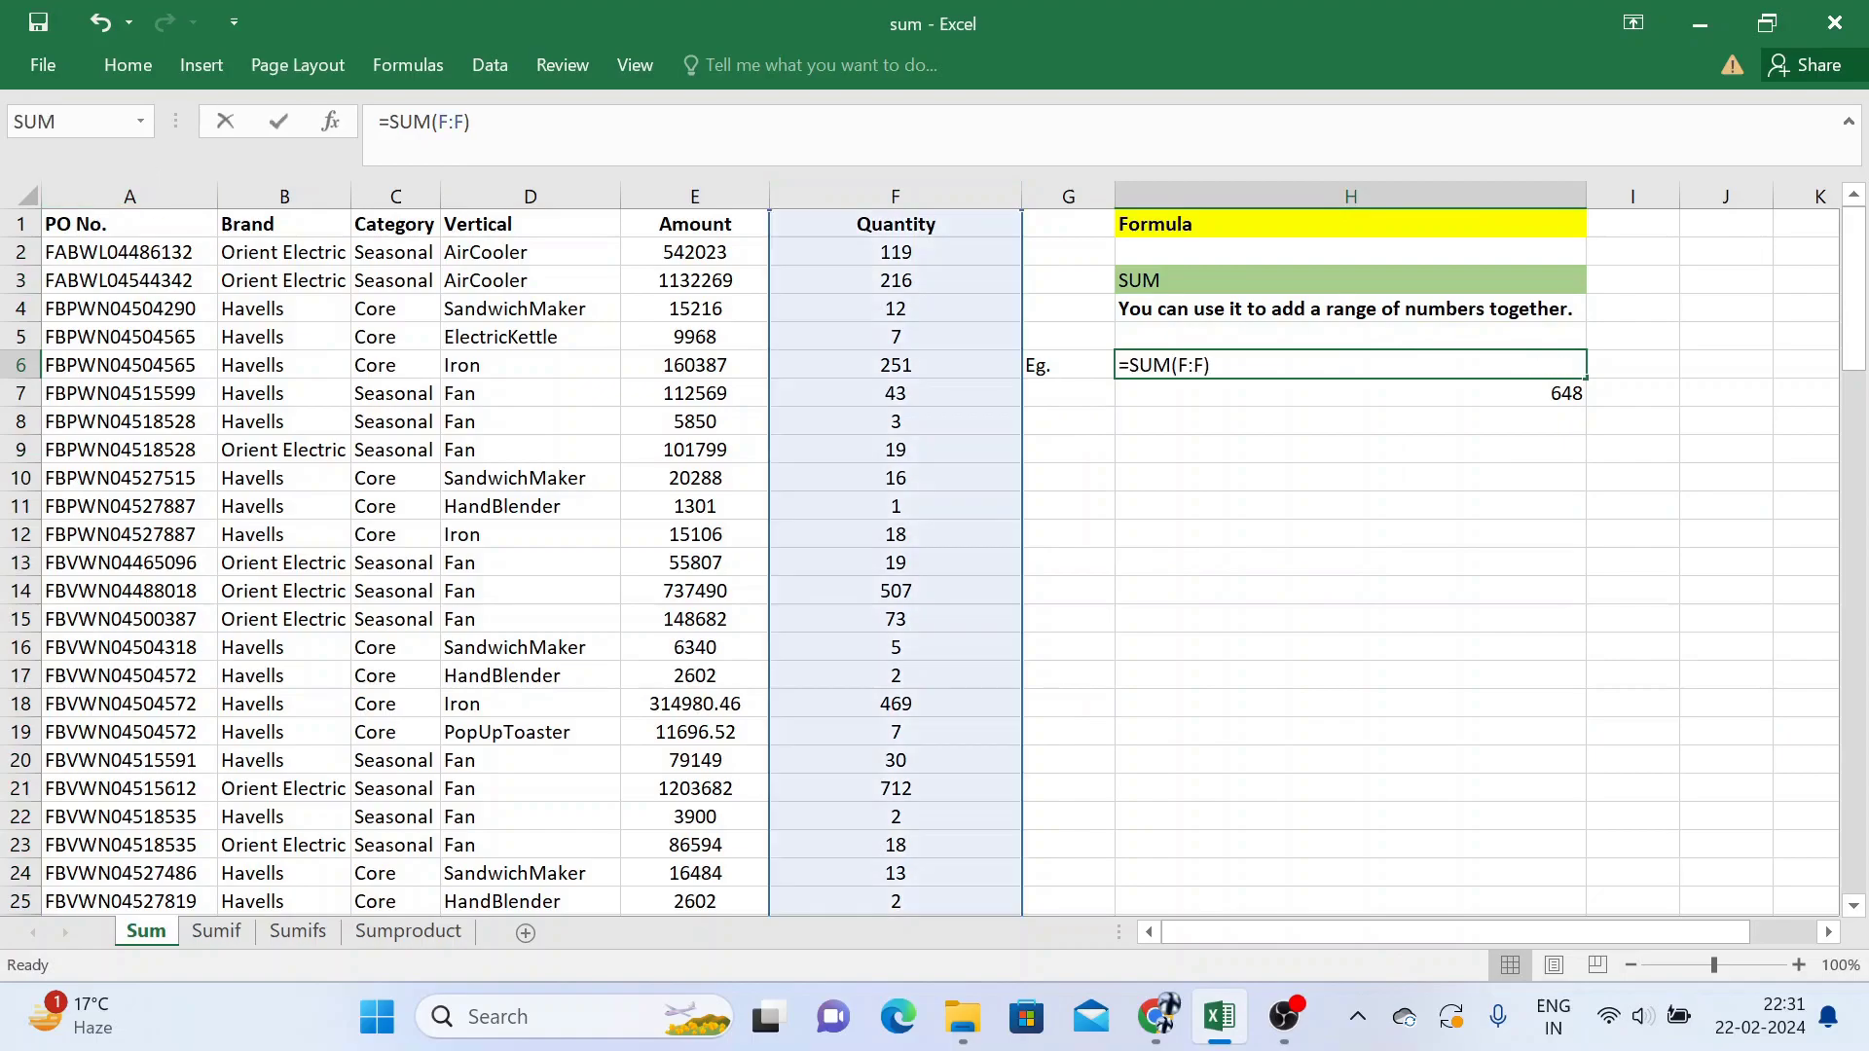
{"action": "left_click_drag", "start_coordinate": [380, 121], "coordinate": [472, 120]}
{"action": "key", "text": "Tab"}
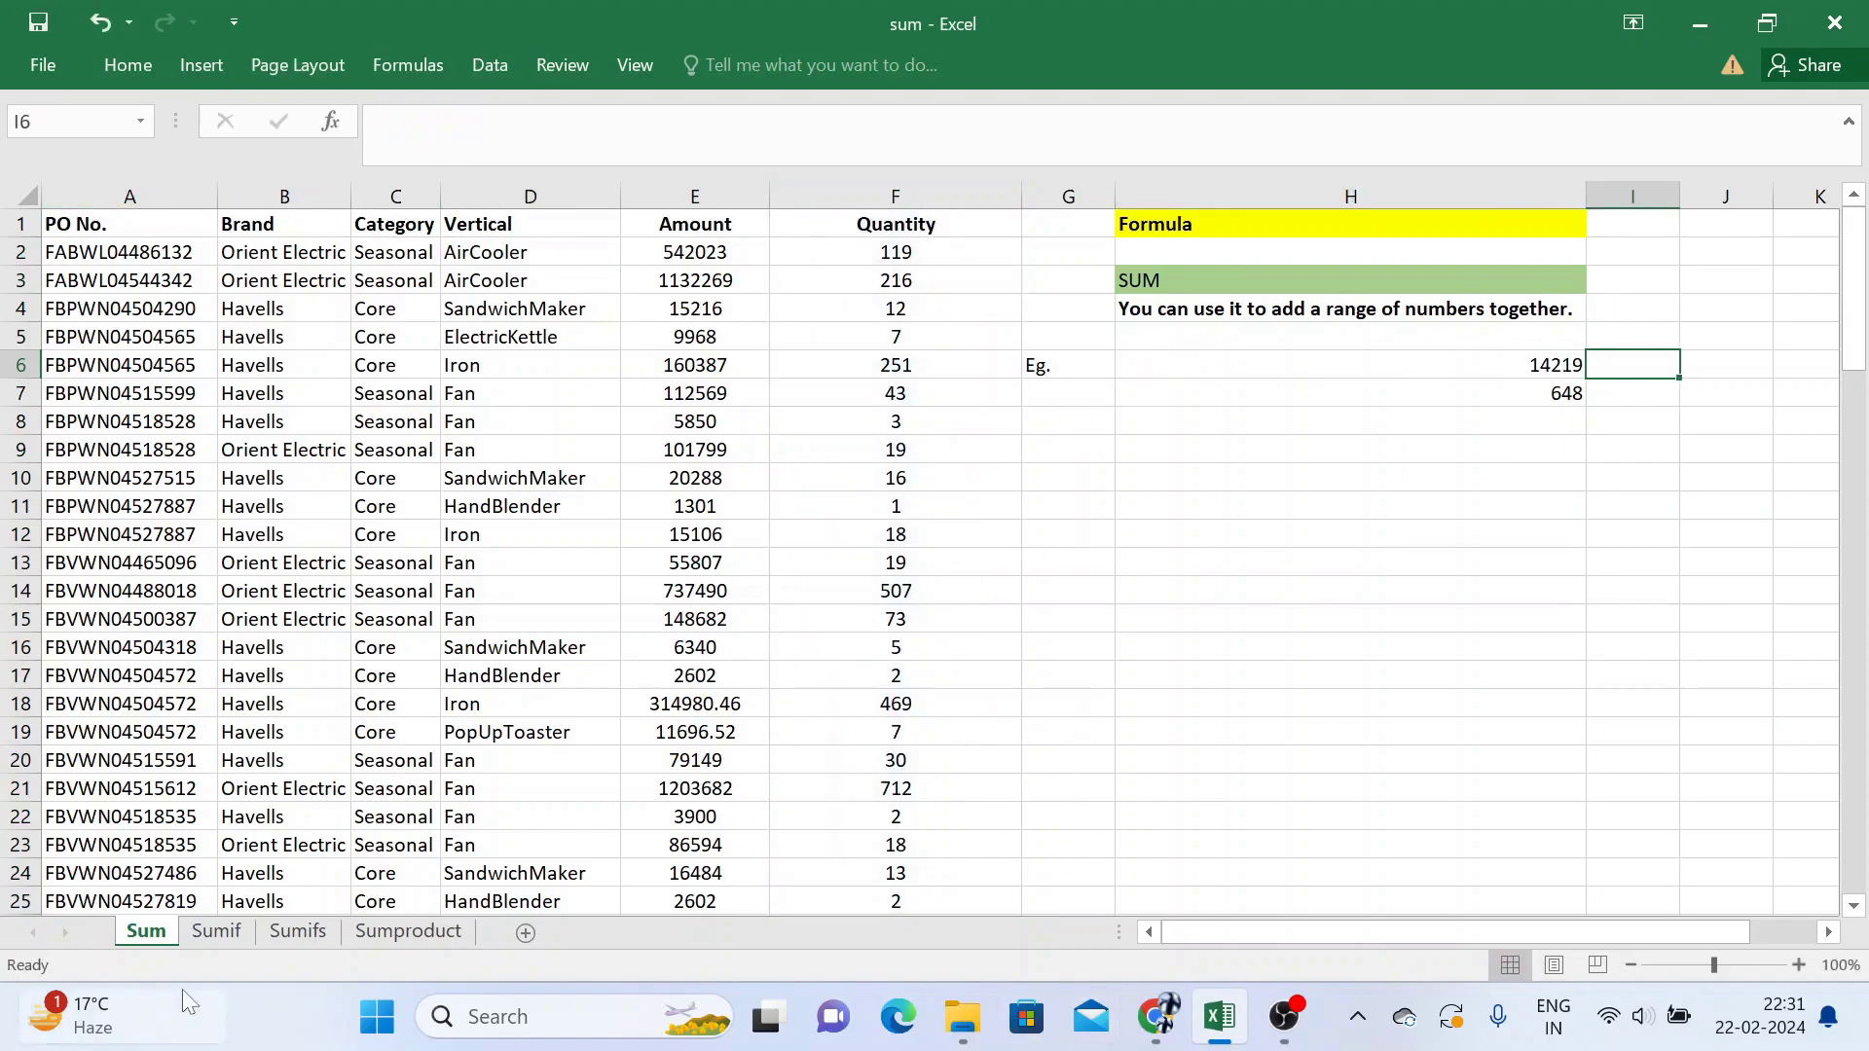
Step: Review the Sumif sheet: the Quantity column and the SUMIF formula in H10
{"action": "left_click", "coordinate": [213, 933]}
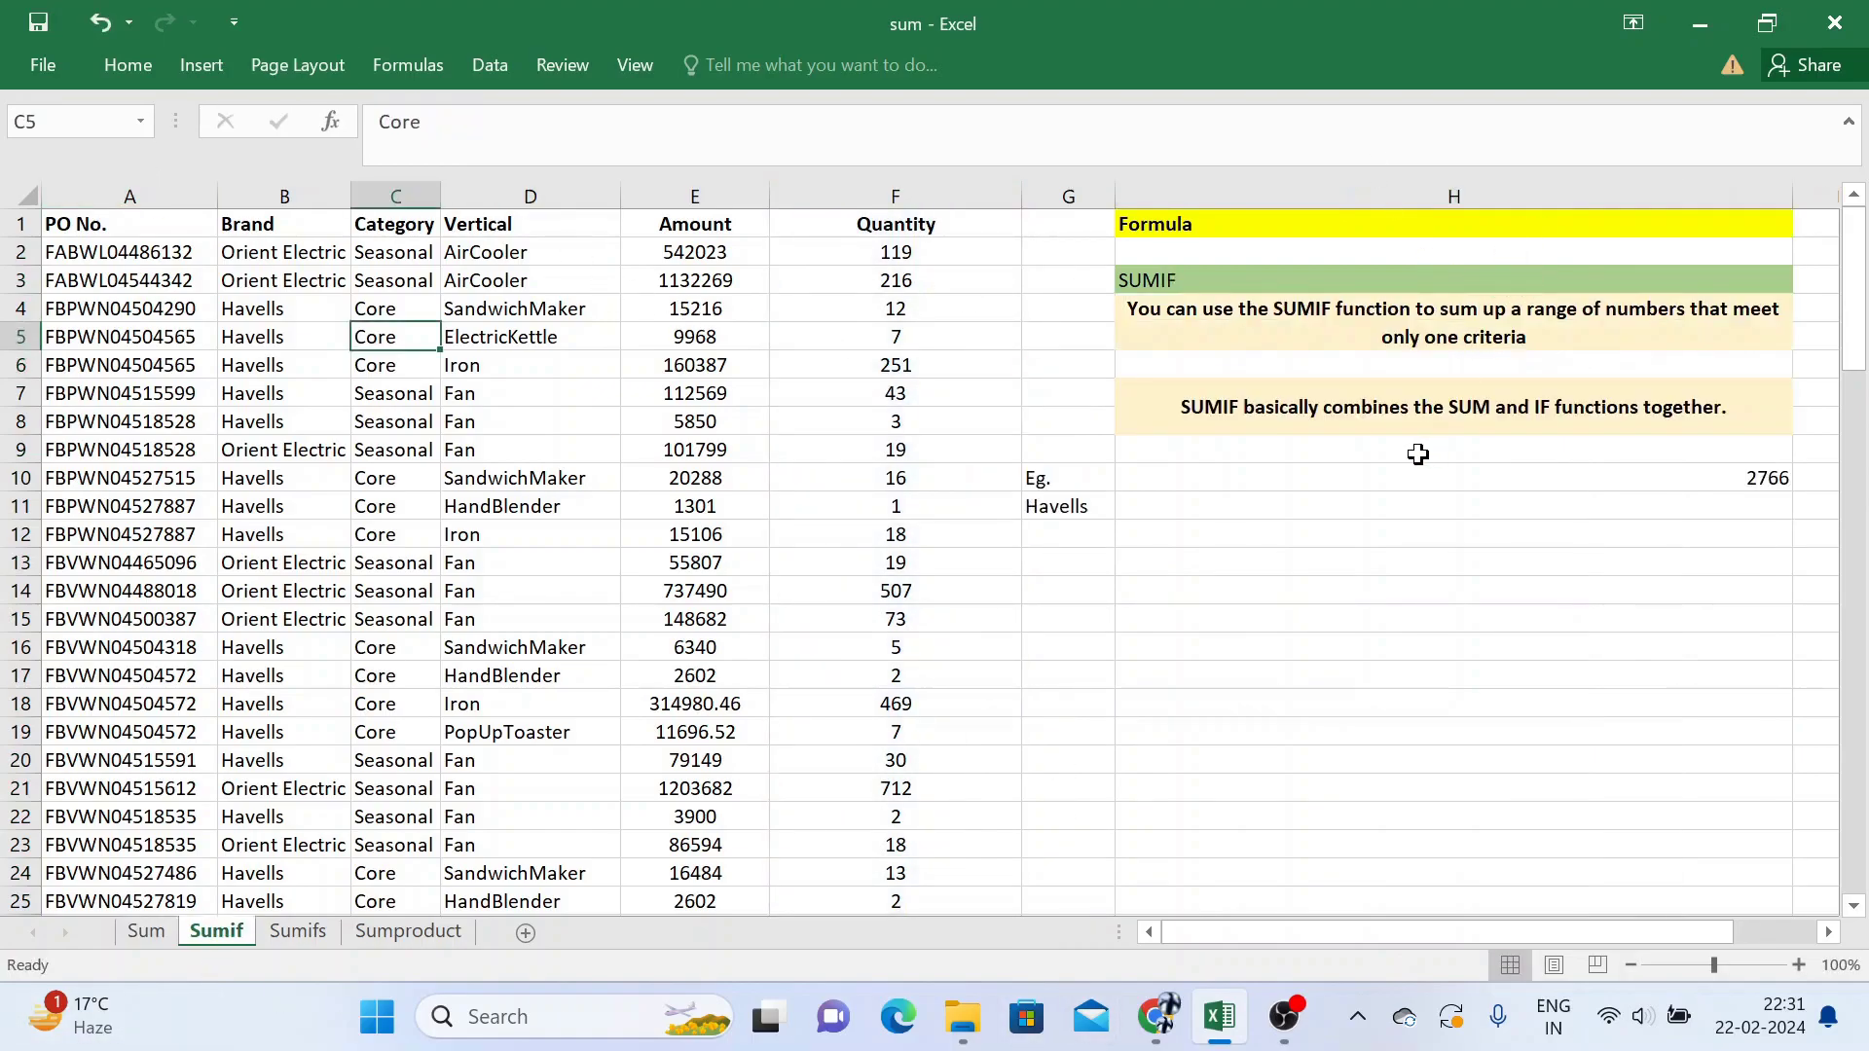
{"action": "key", "text": "Right"}
{"action": "left_click", "coordinate": [1187, 477]}
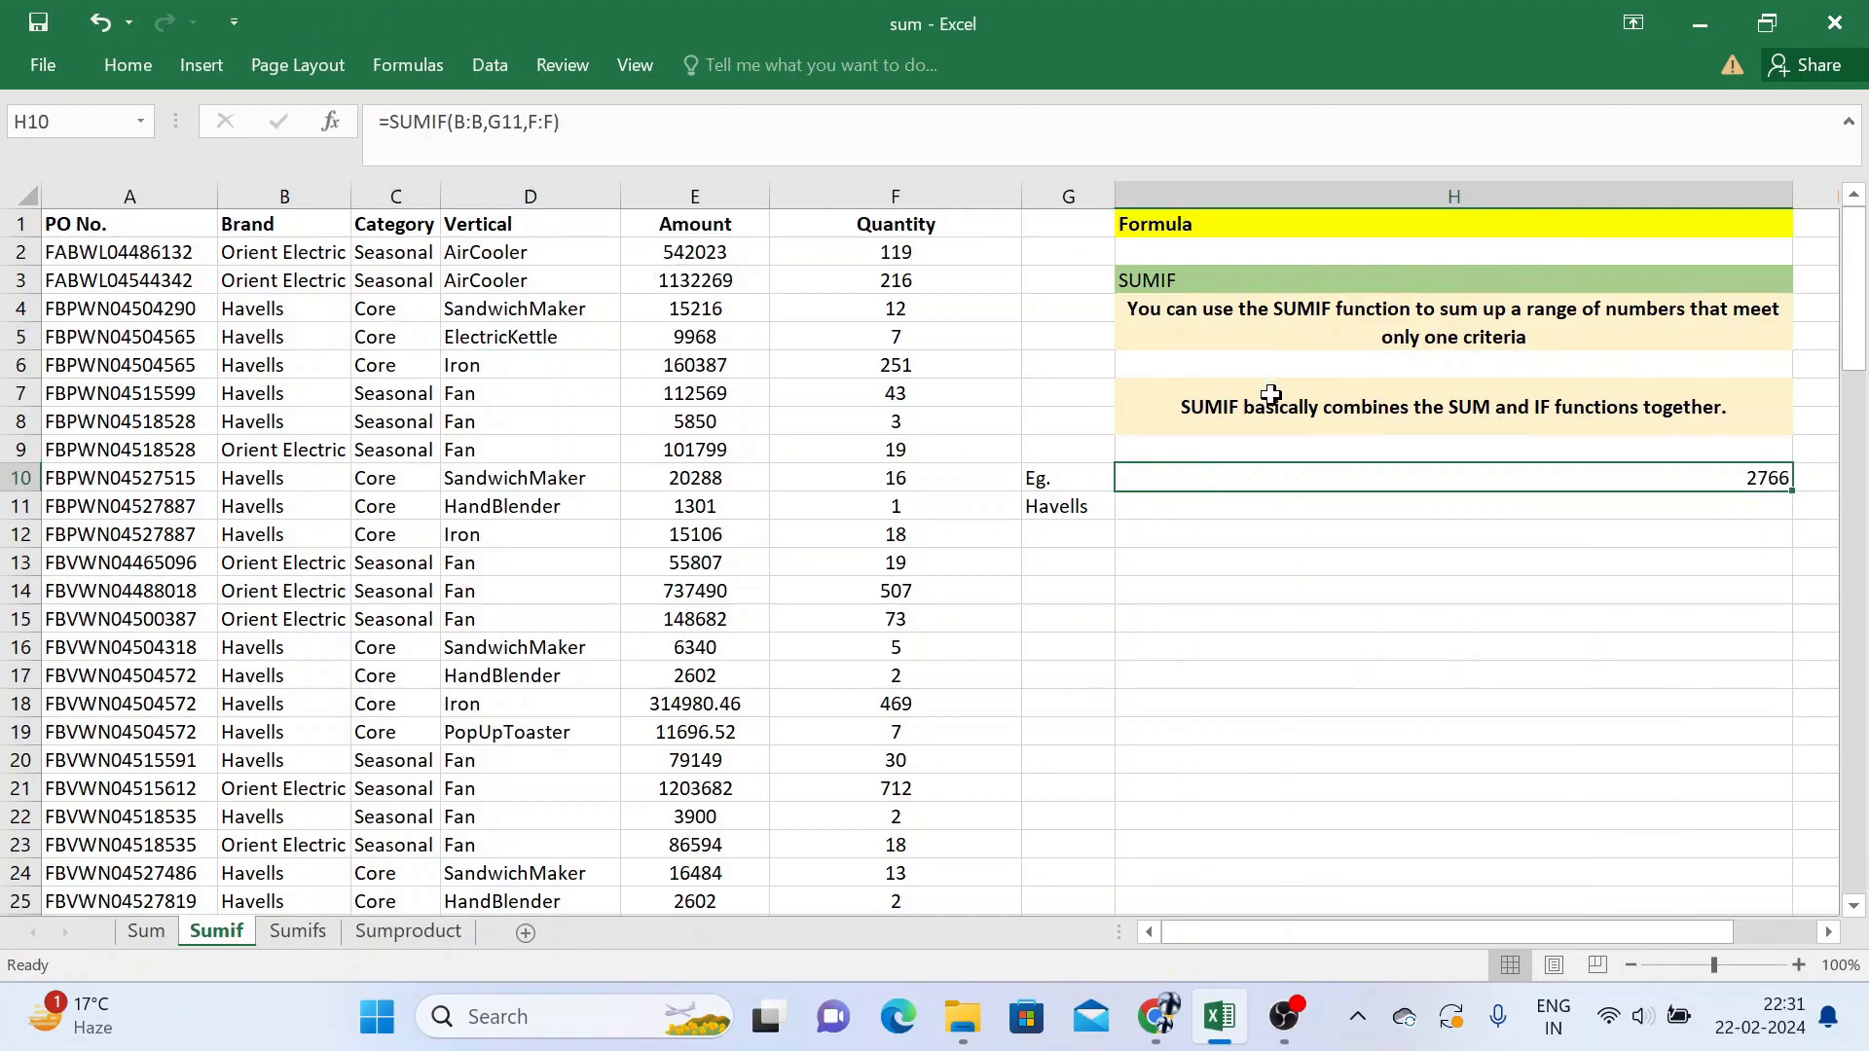
{"action": "left_click", "coordinate": [893, 201]}
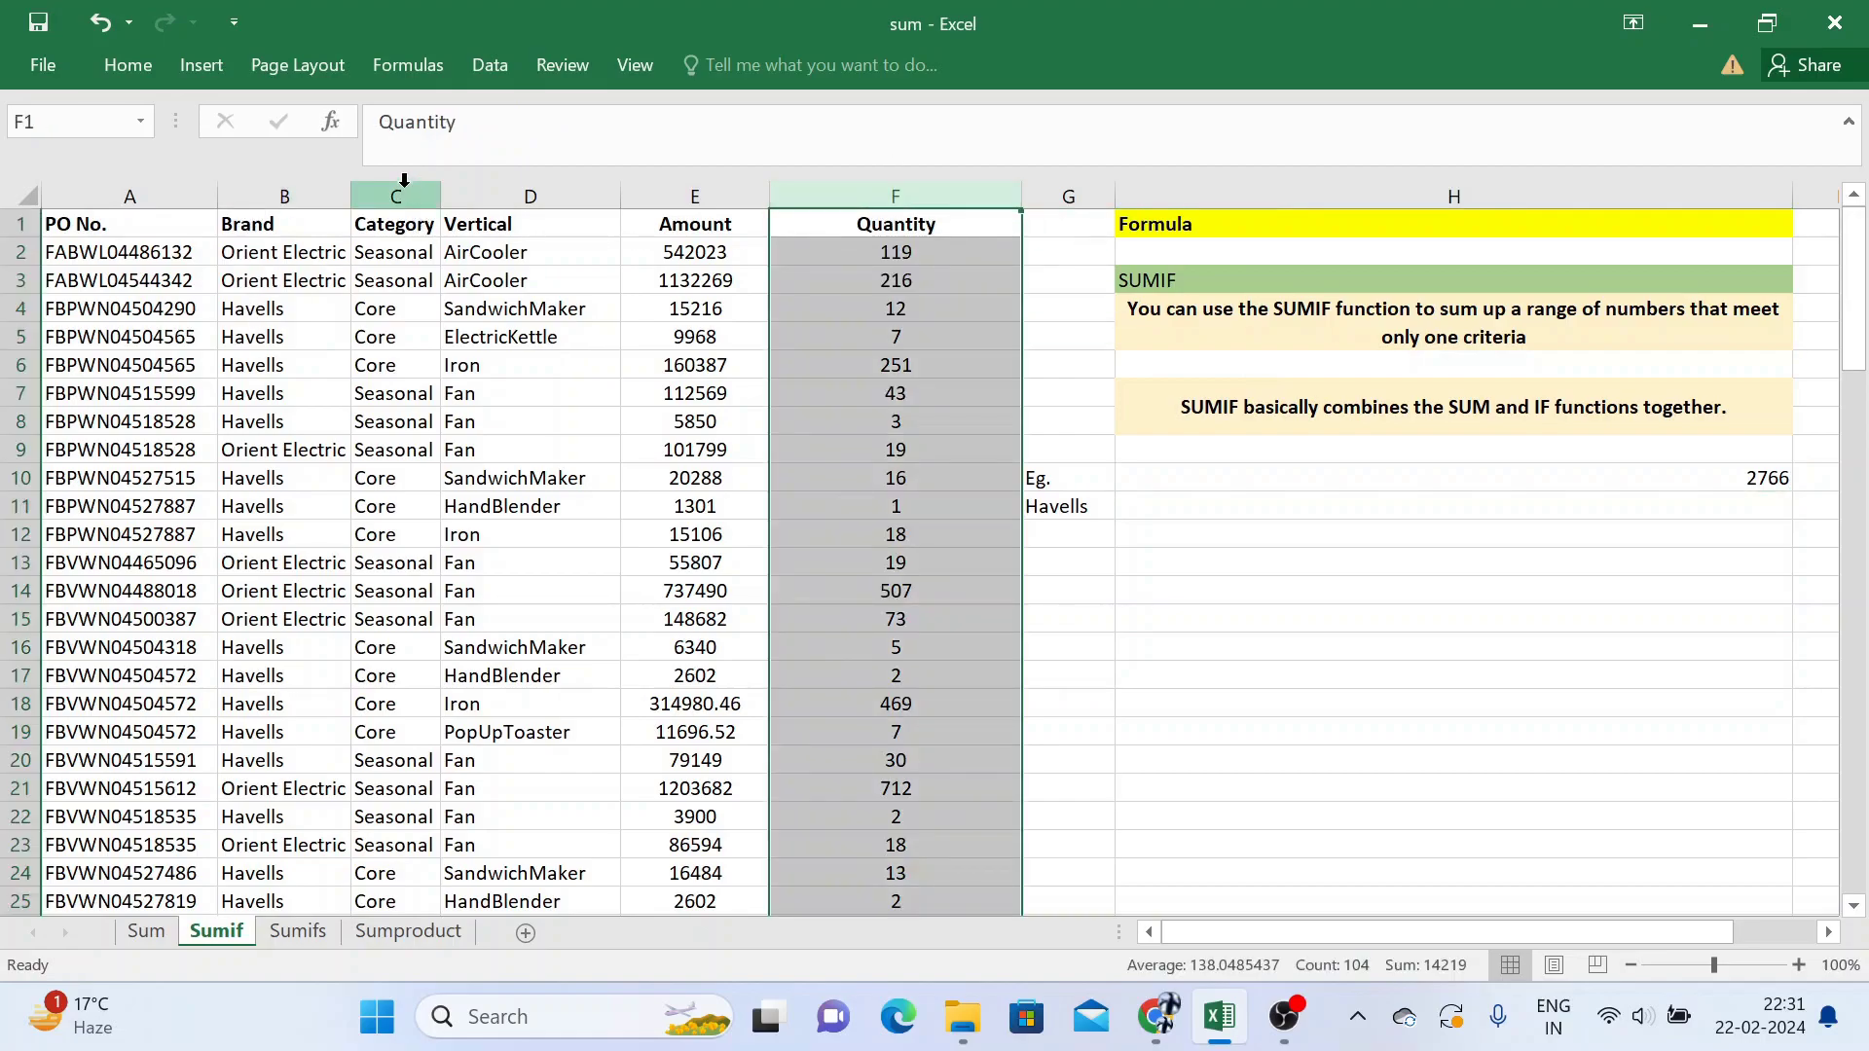
{"action": "left_click", "coordinate": [1296, 467]}
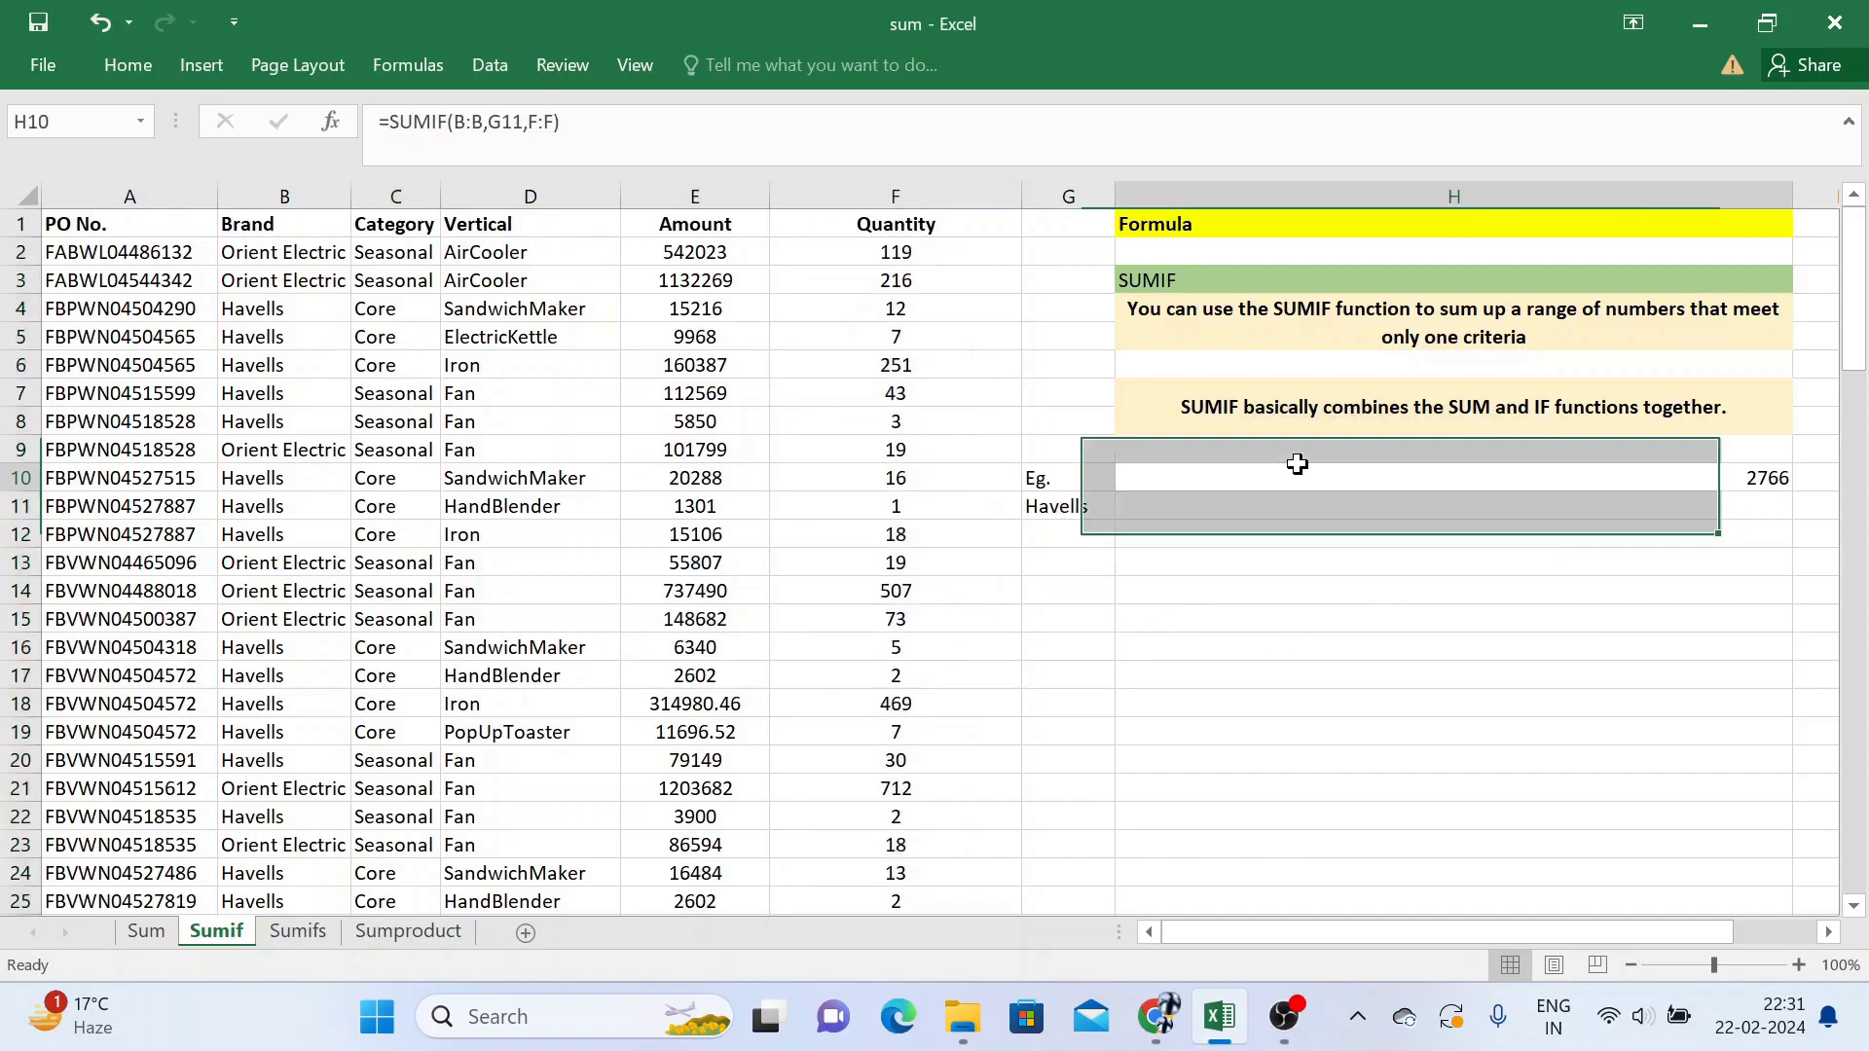
{"action": "key", "text": "F2"}
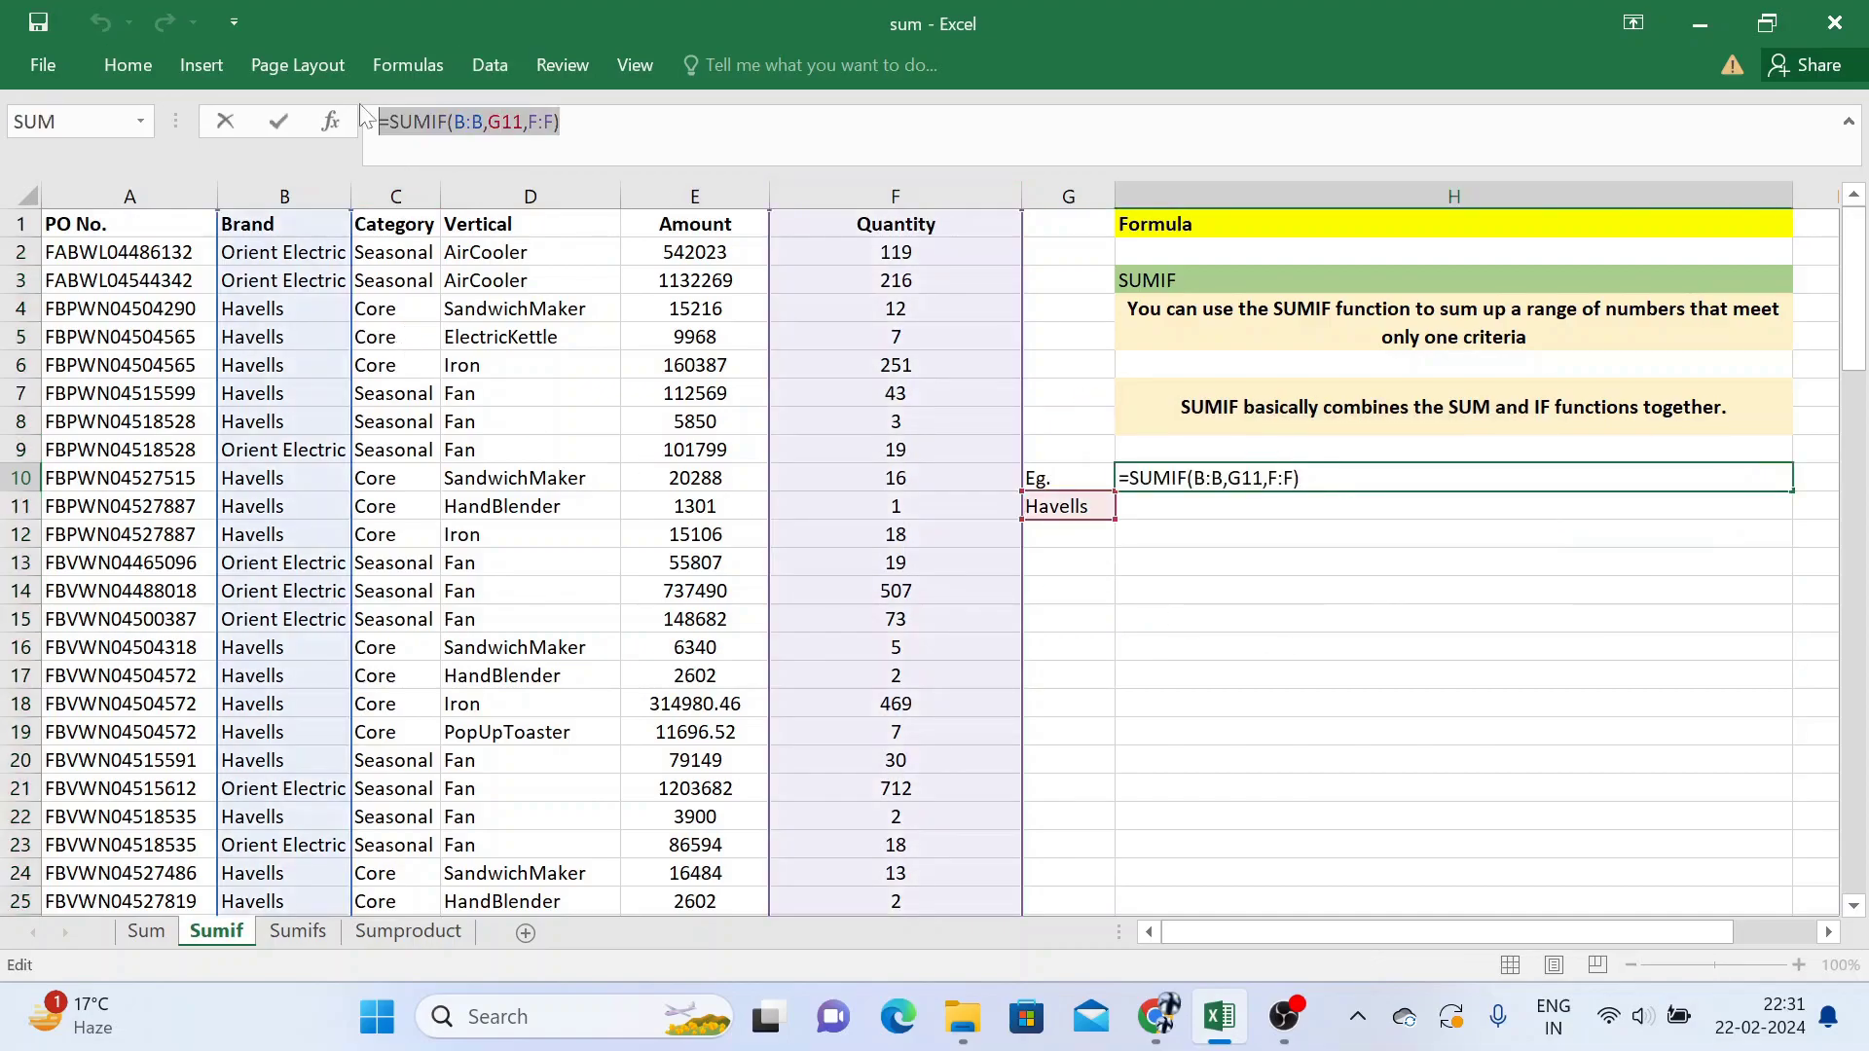
{"action": "key", "text": "Tab"}
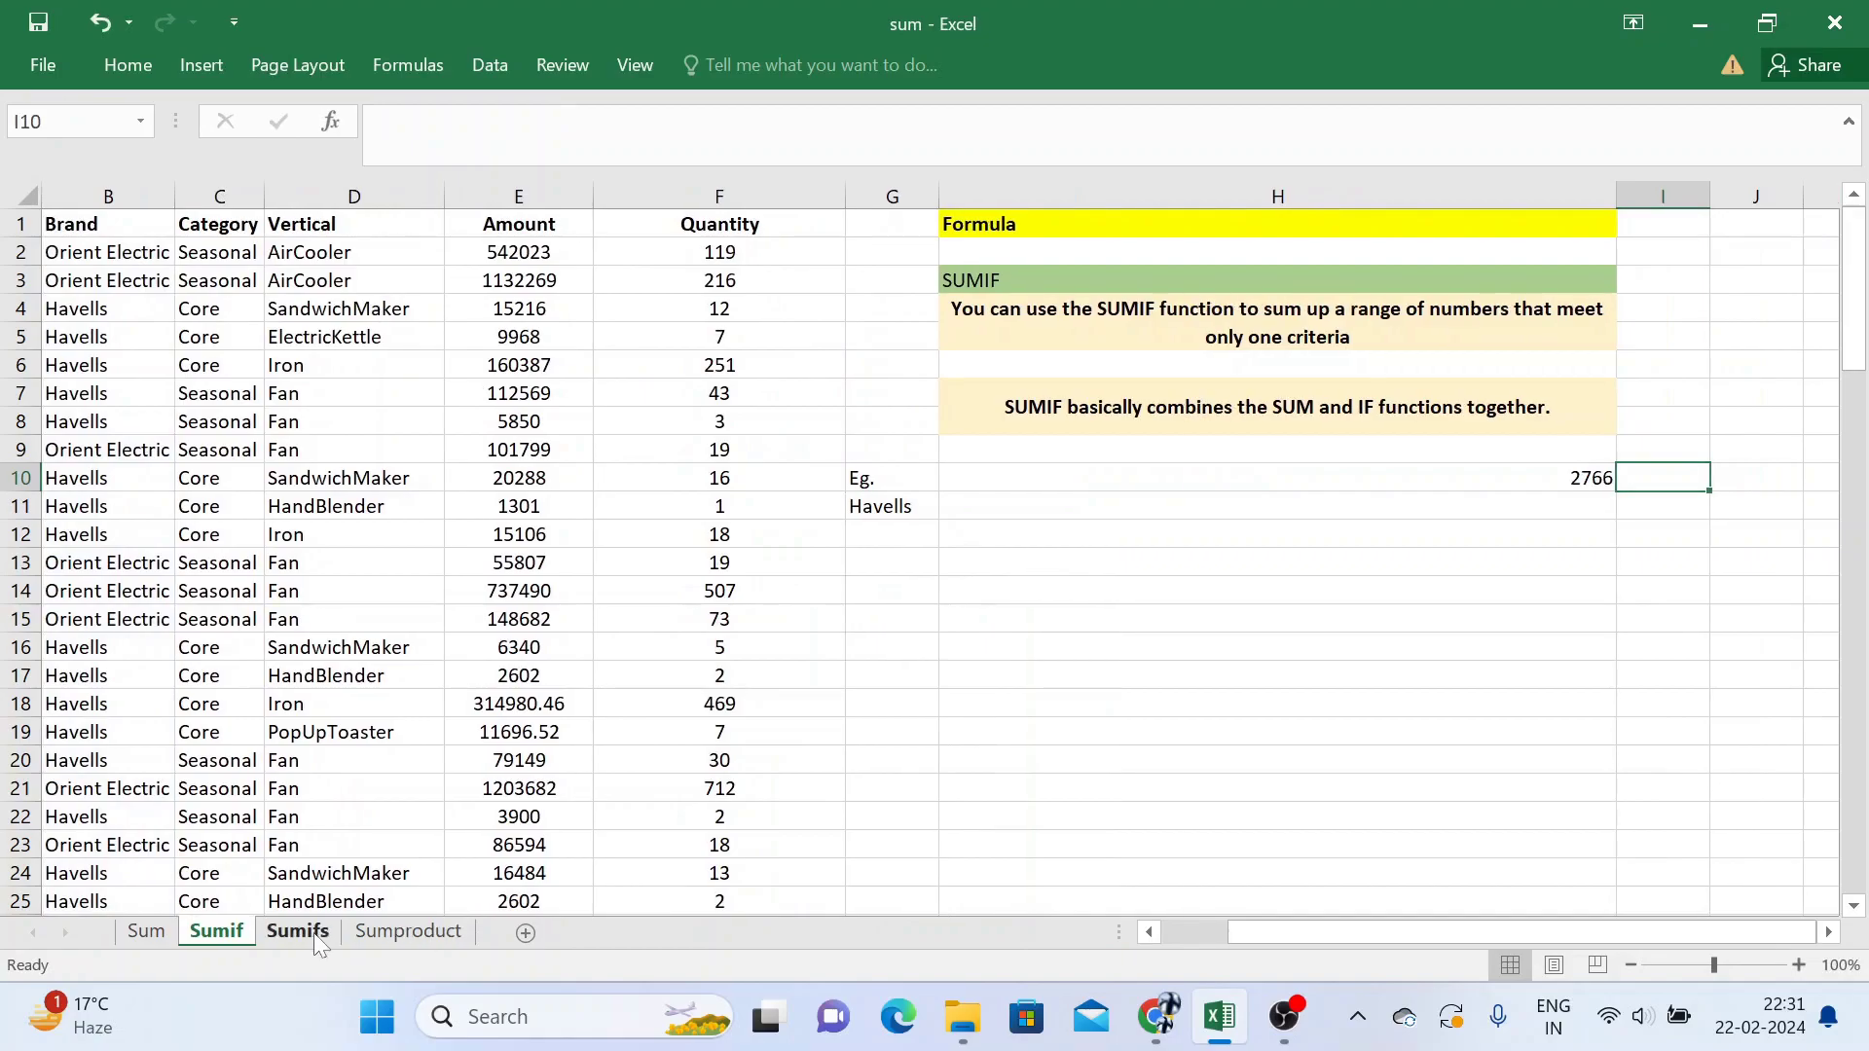
Step: Review the Sumifs sheet: the SUMIFS formula in I7, the Quantity column and the criteria columns across row 7
{"action": "left_click", "coordinate": [314, 932]}
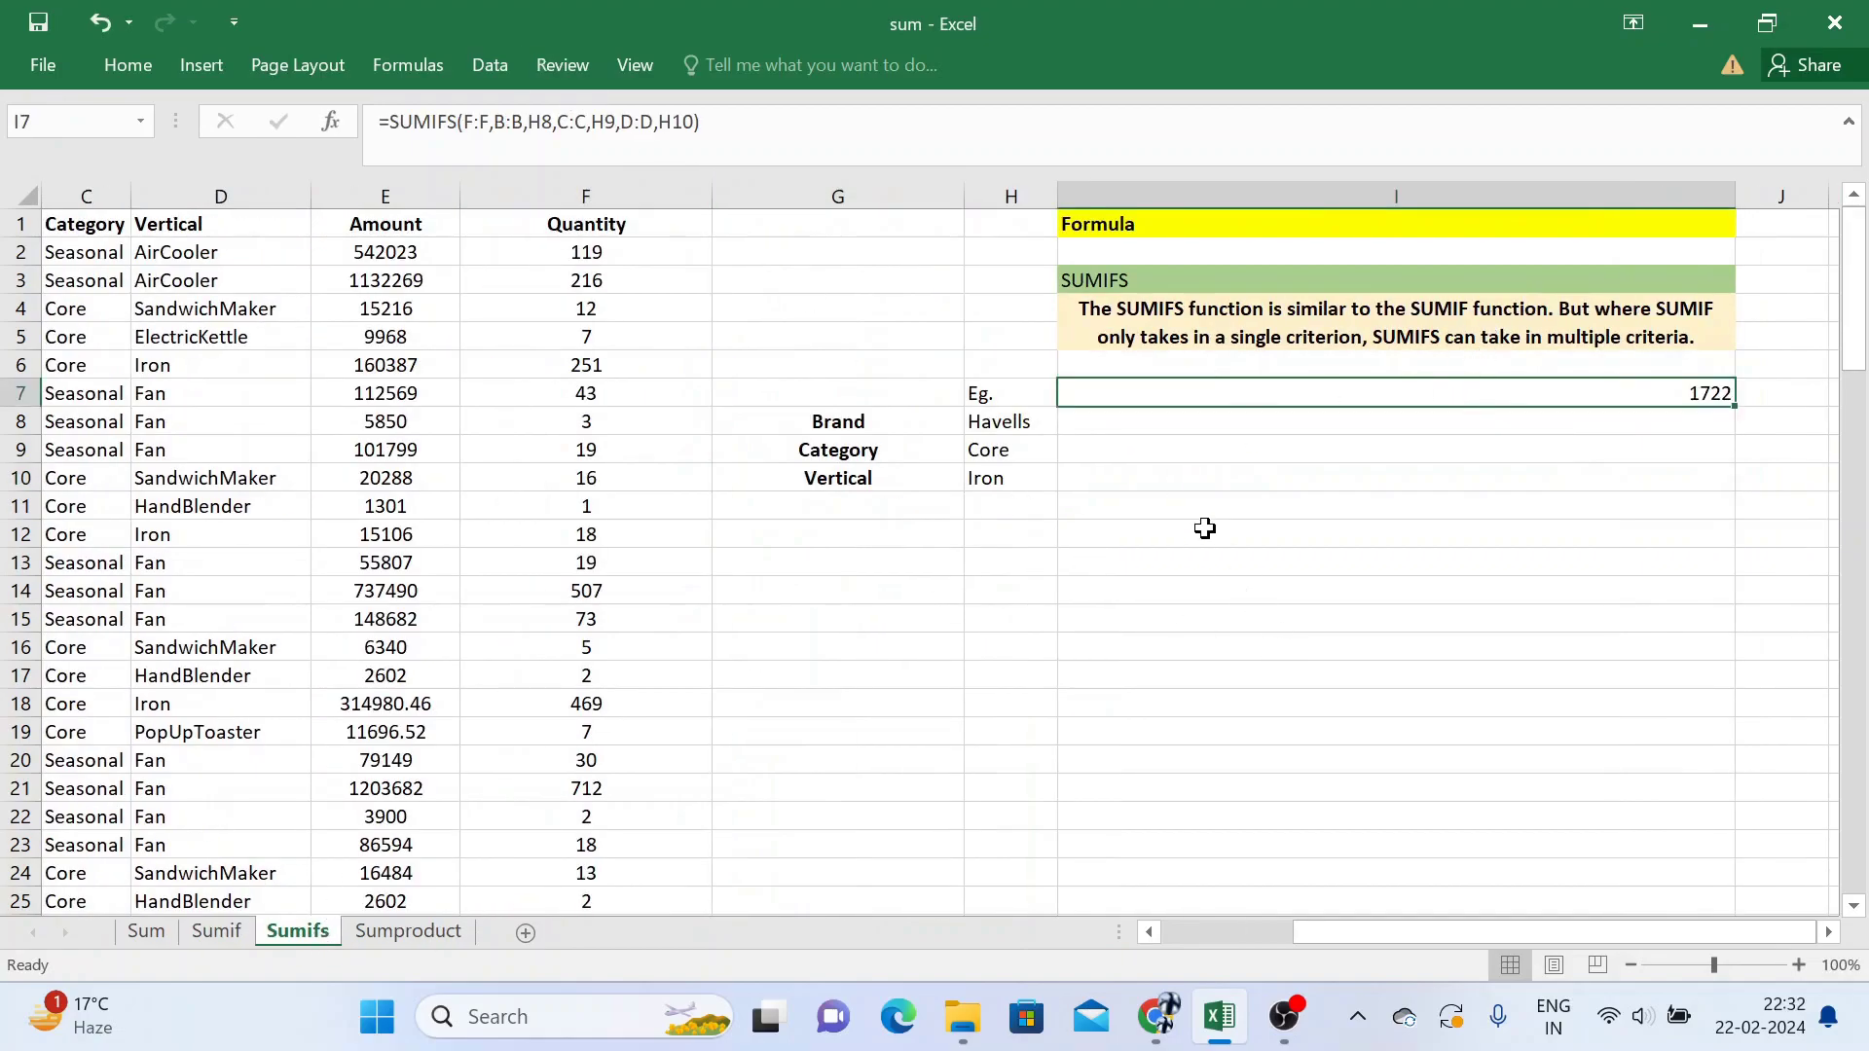
{"action": "key", "text": "F2"}
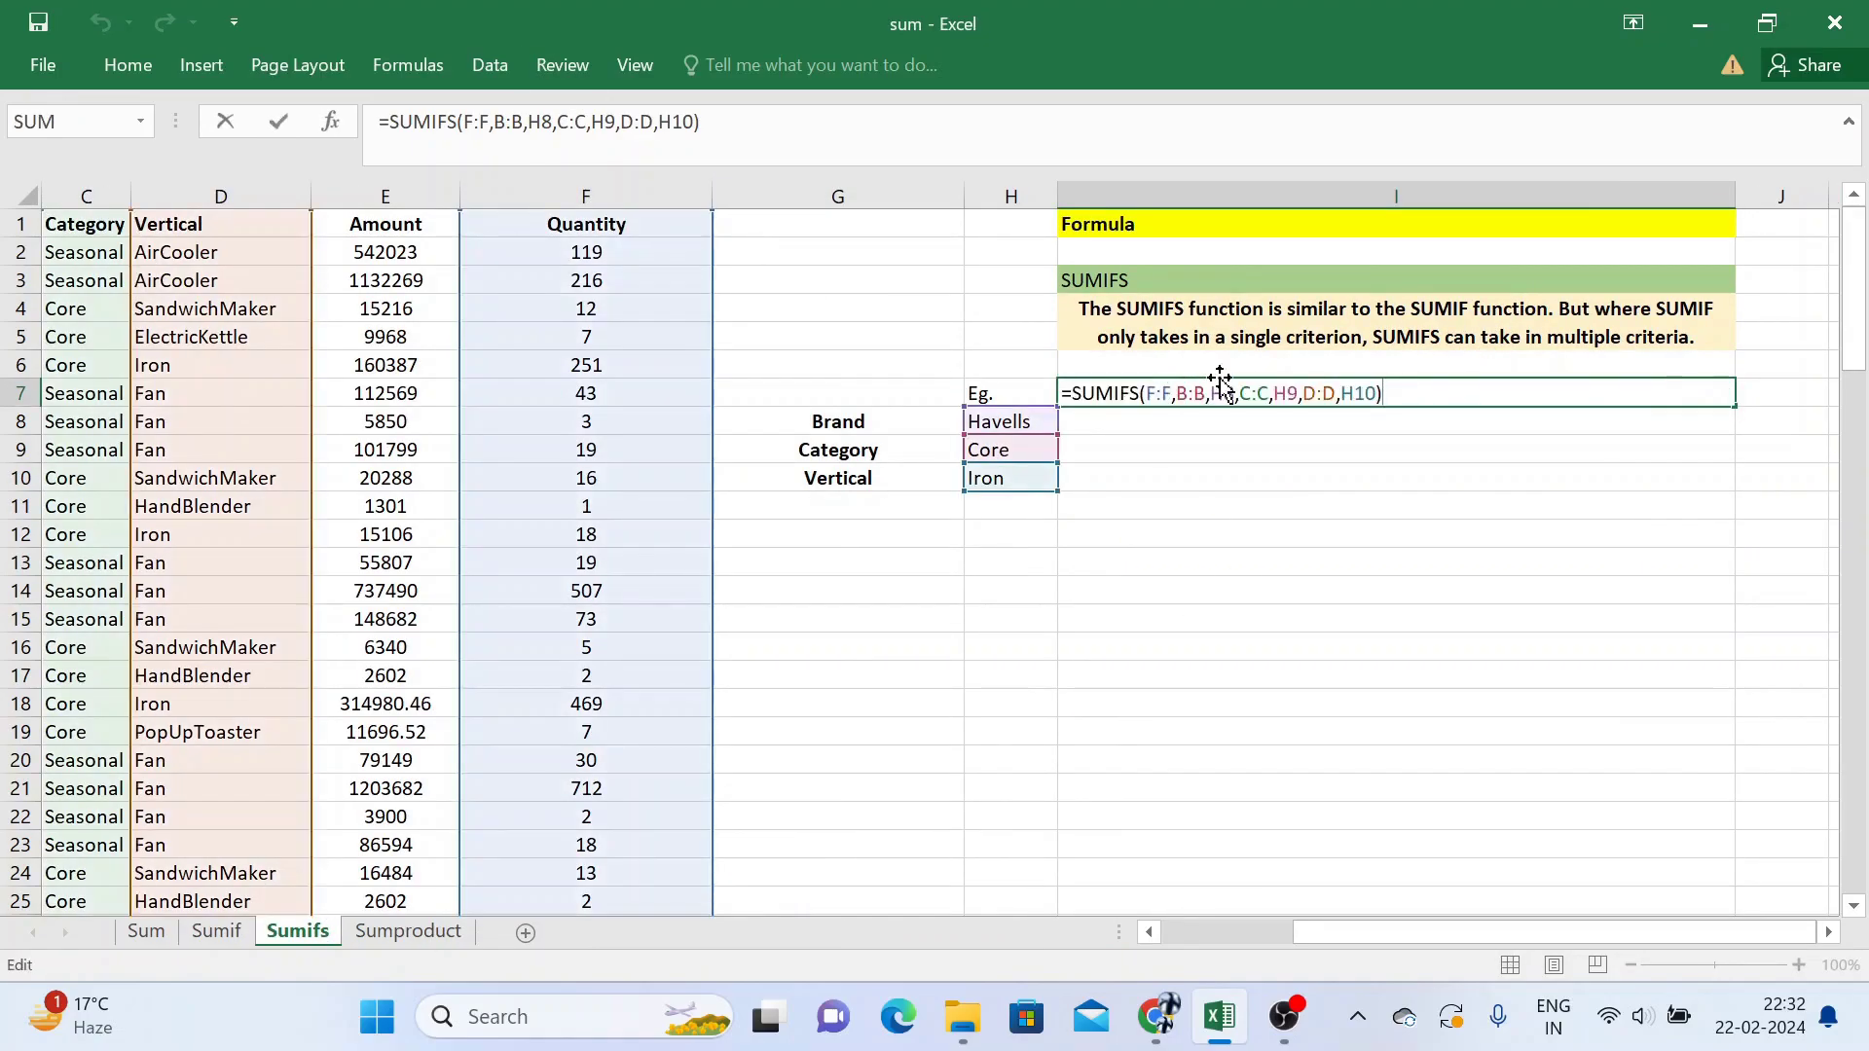
{"action": "key", "text": "Tab"}
{"action": "left_click", "coordinate": [587, 196]}
{"action": "left_click", "coordinate": [504, 390]}
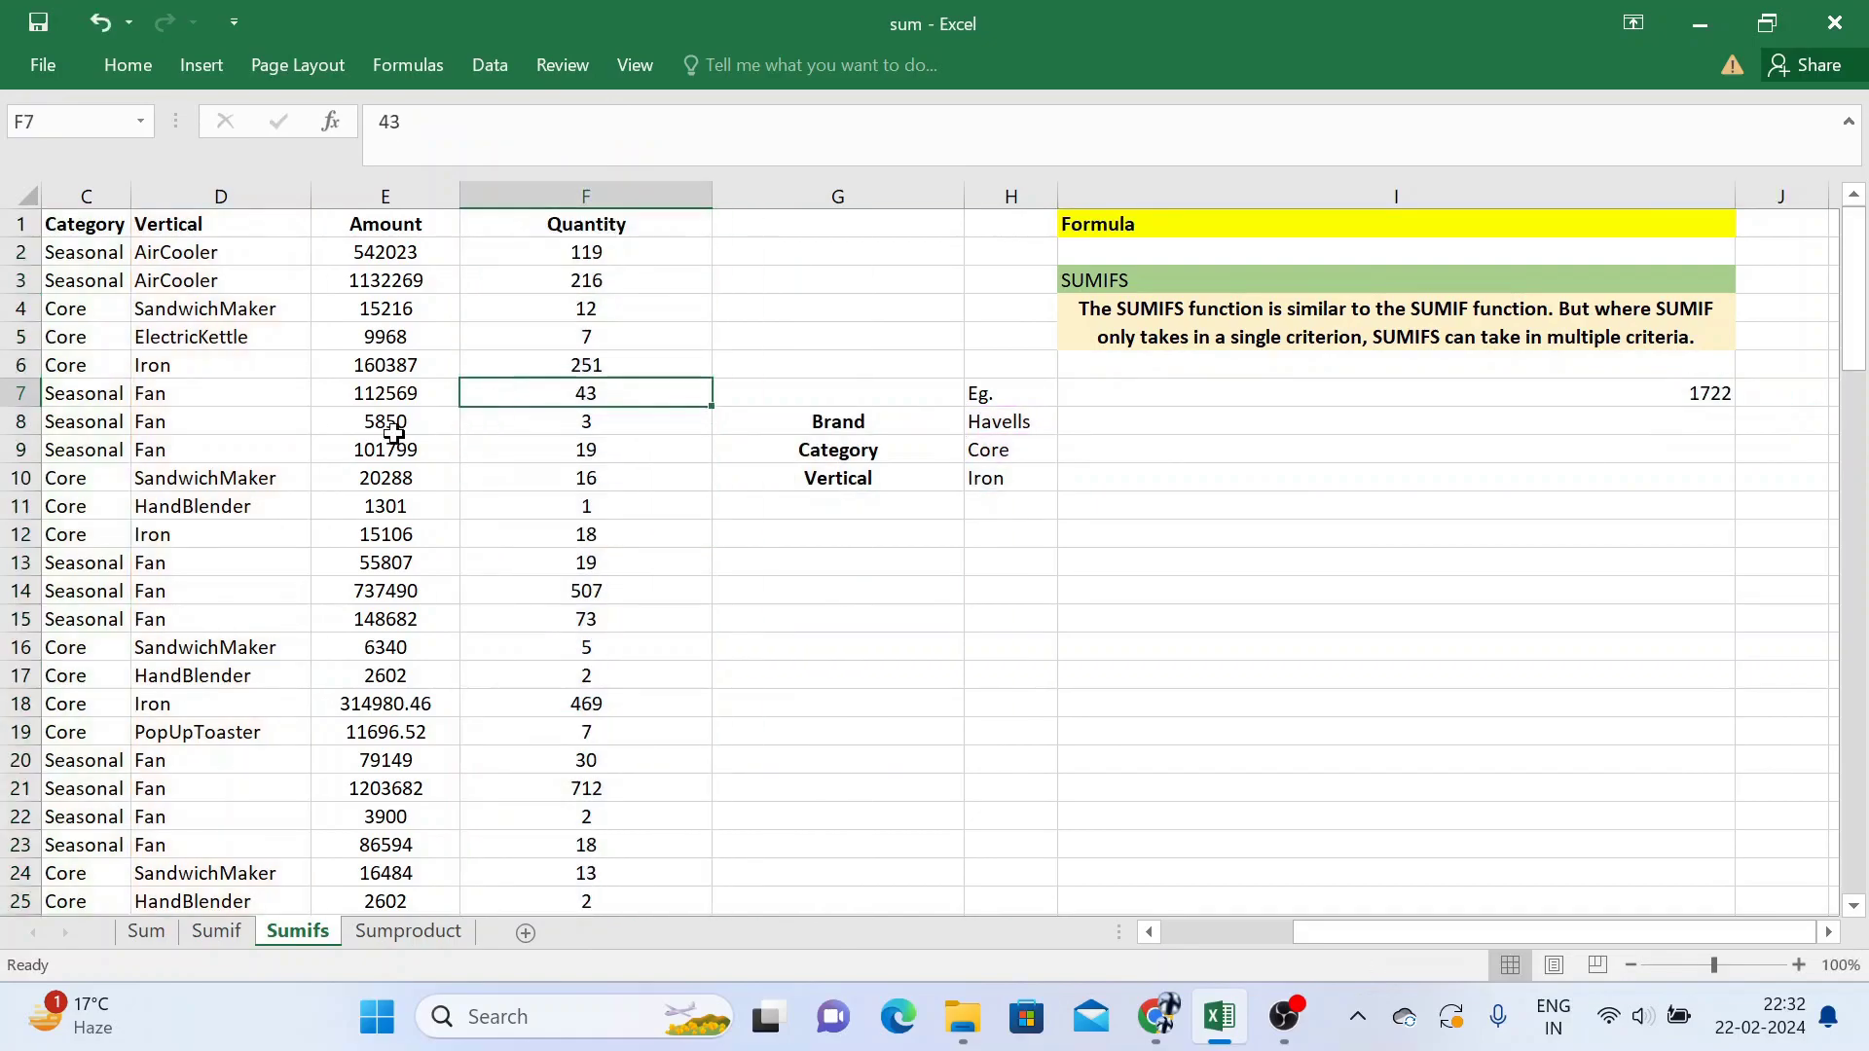
{"action": "key", "text": "Left"}
{"action": "key", "text": "Left"}
{"action": "key", "text": "Left"}
{"action": "key", "text": "Left"}
{"action": "key", "text": "Left"}
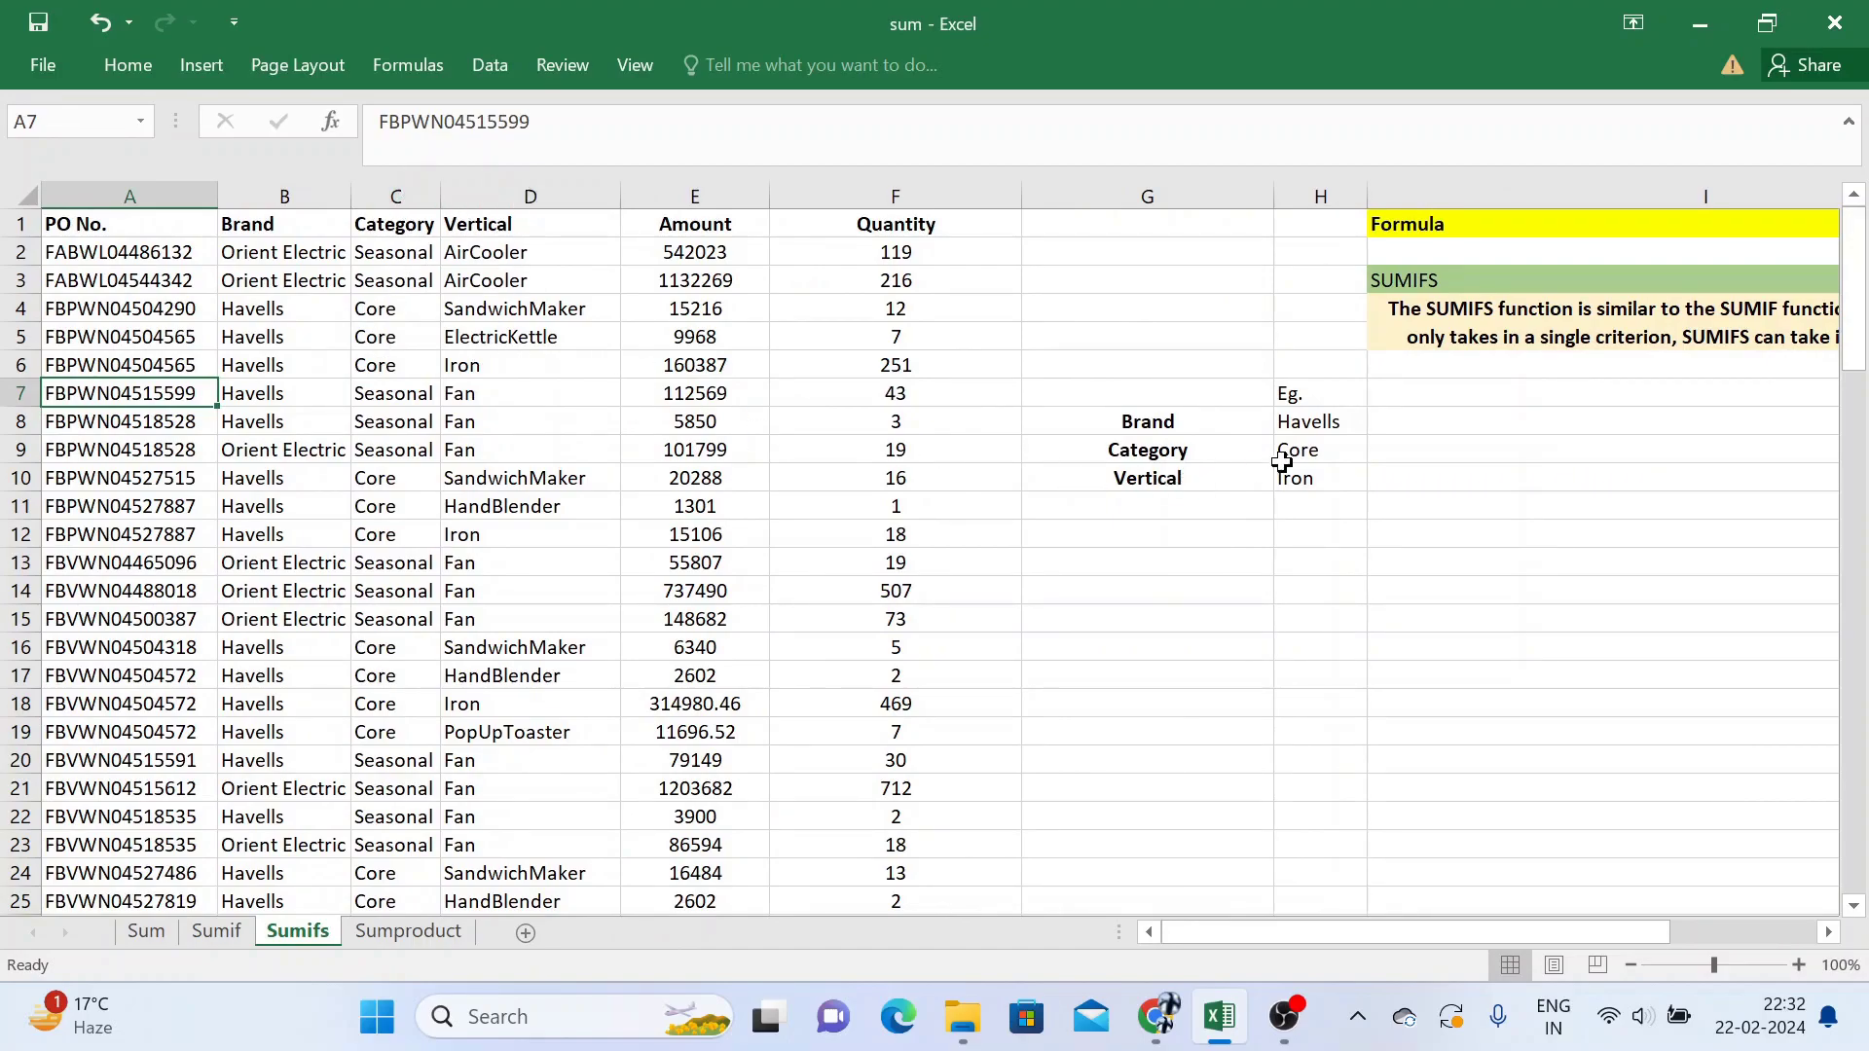
Step: Recheck the SUMIFS formula in I7, review the Sumproduct sheet's Amount and Quantity columns and the formula in I8, and return to the Sum sheet
{"action": "left_click", "coordinate": [1448, 399]}
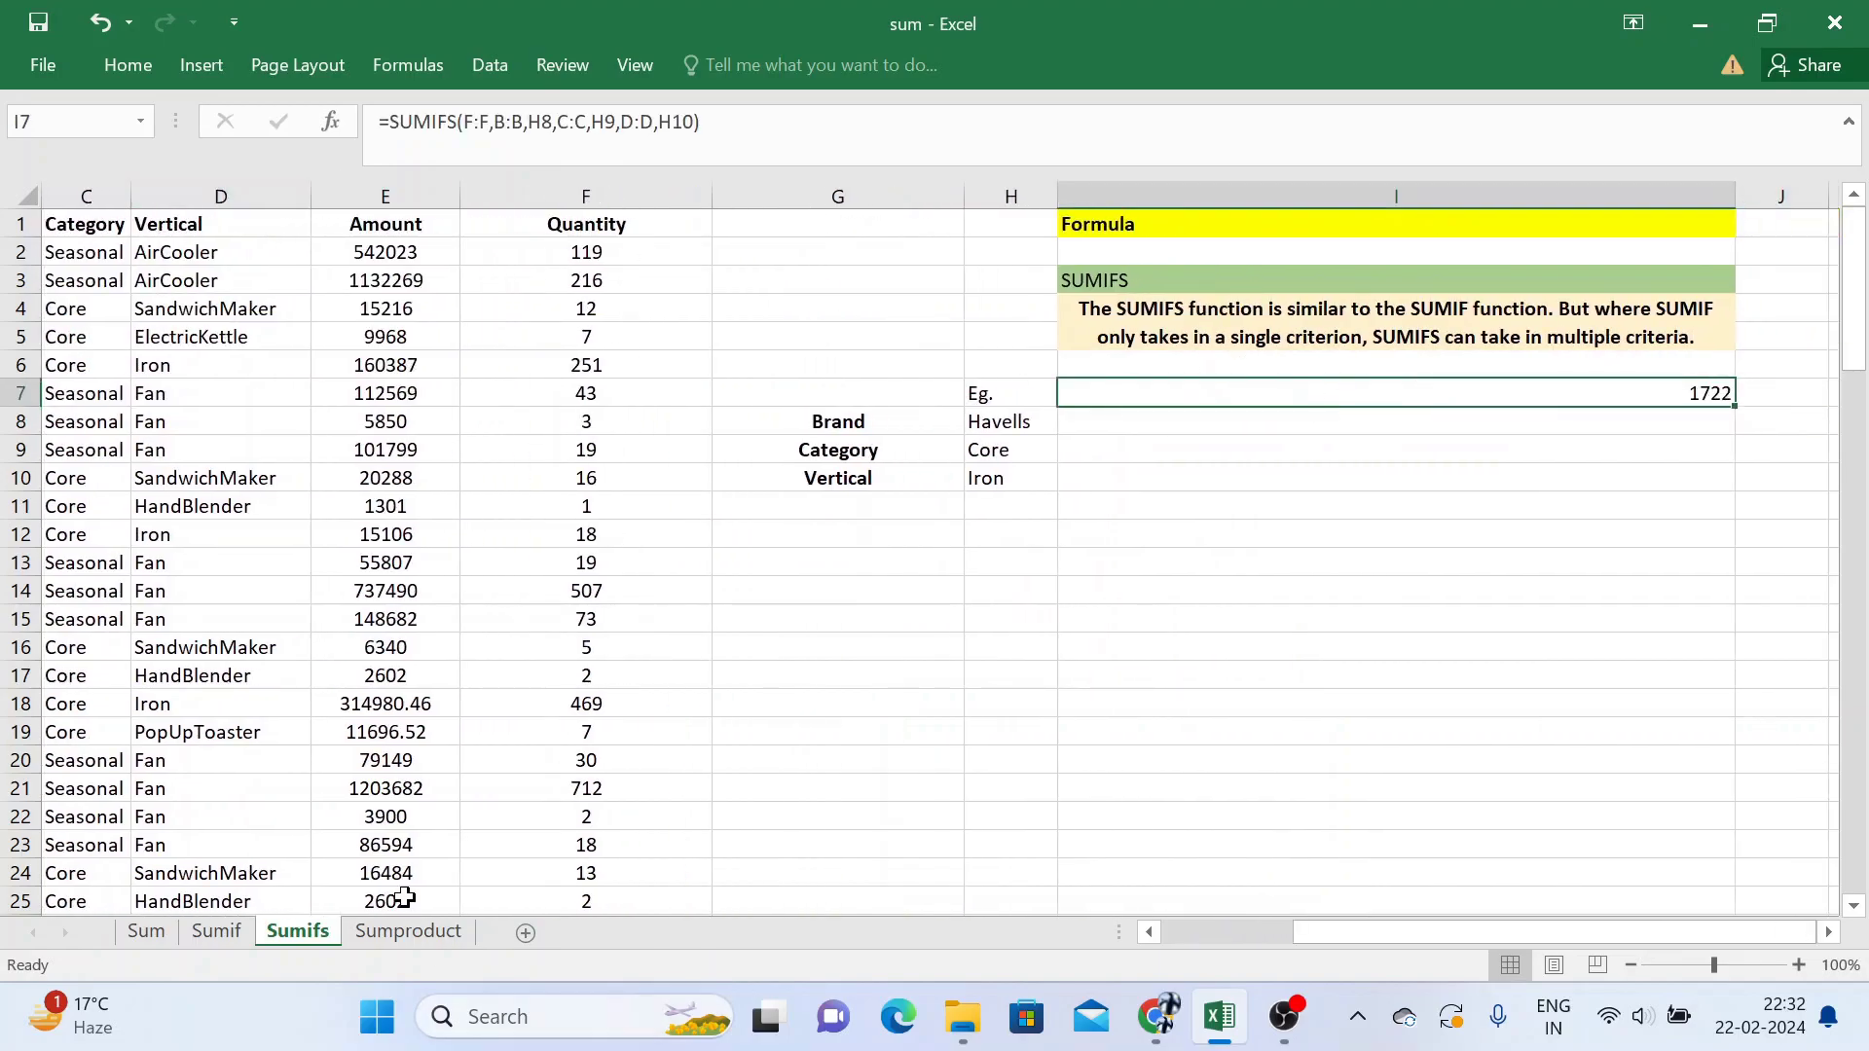
{"action": "left_click", "coordinate": [405, 936]}
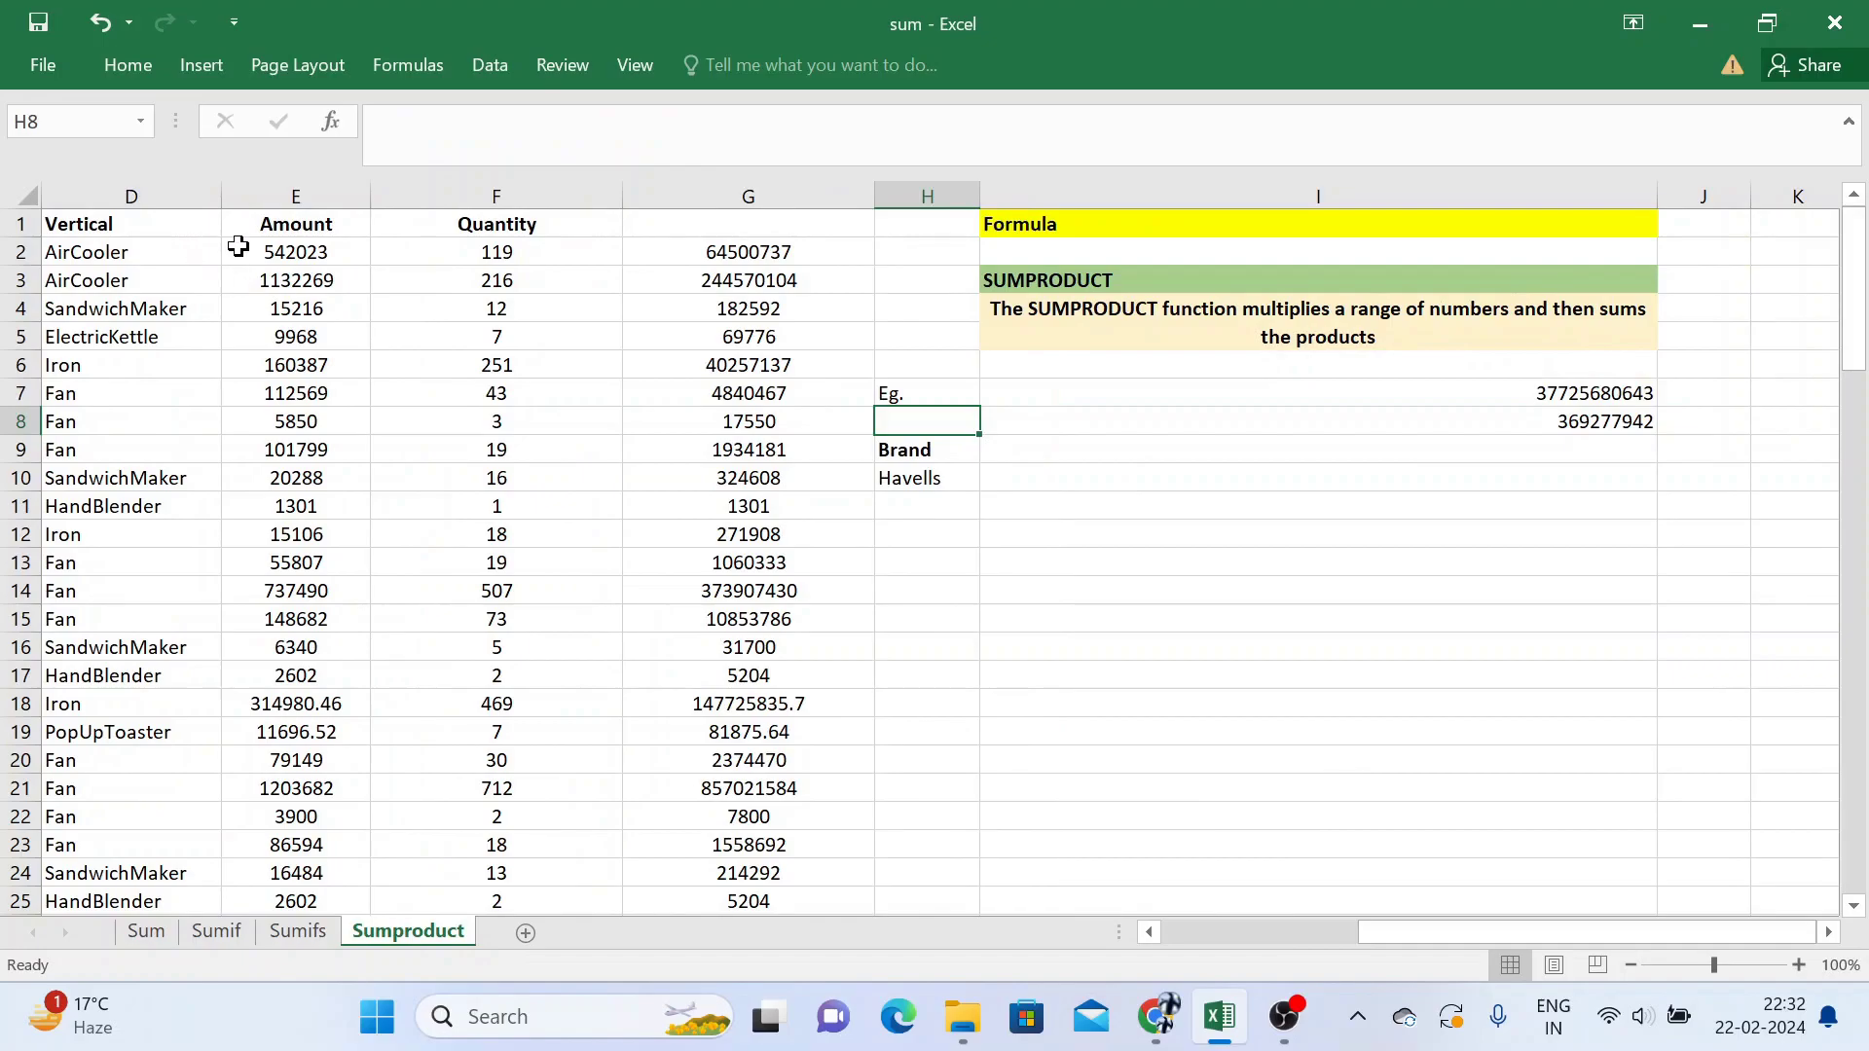
{"action": "left_click", "coordinate": [283, 195]}
{"action": "left_click_drag", "start_coordinate": [346, 185], "coordinate": [405, 177]}
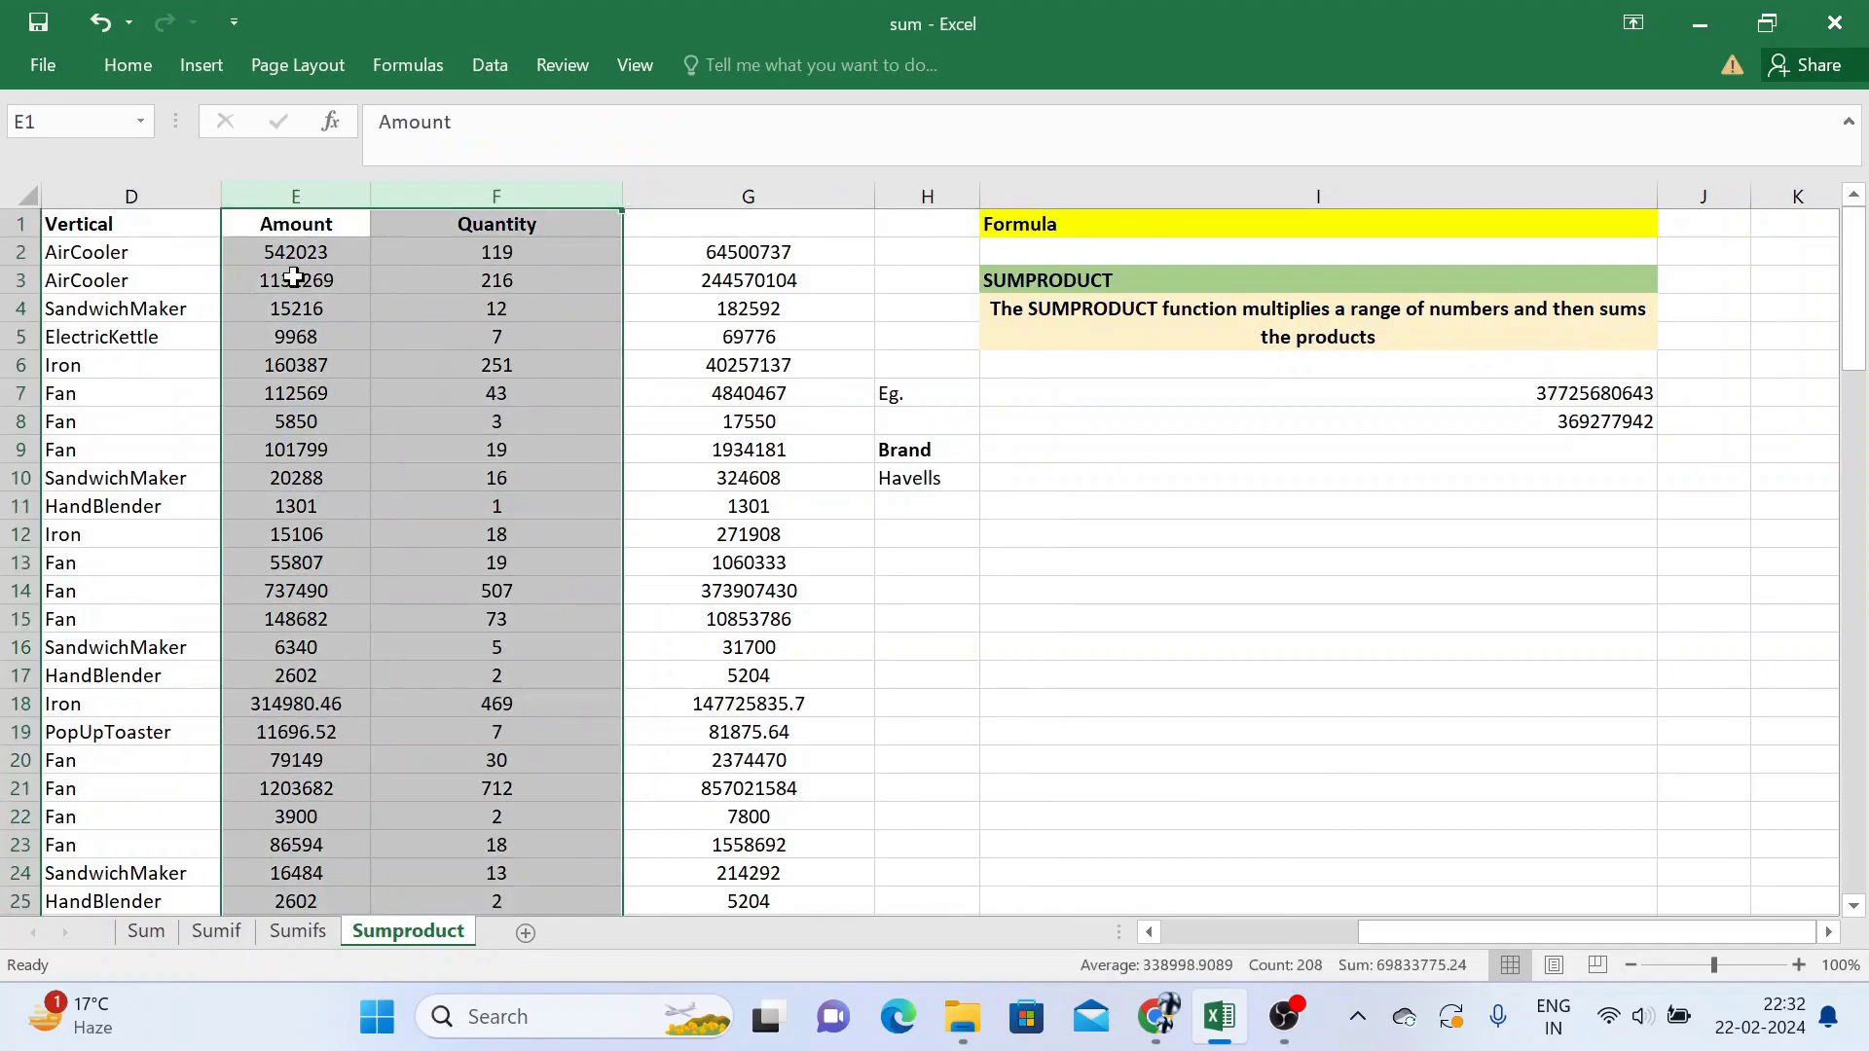
{"action": "left_click", "coordinate": [1237, 419]}
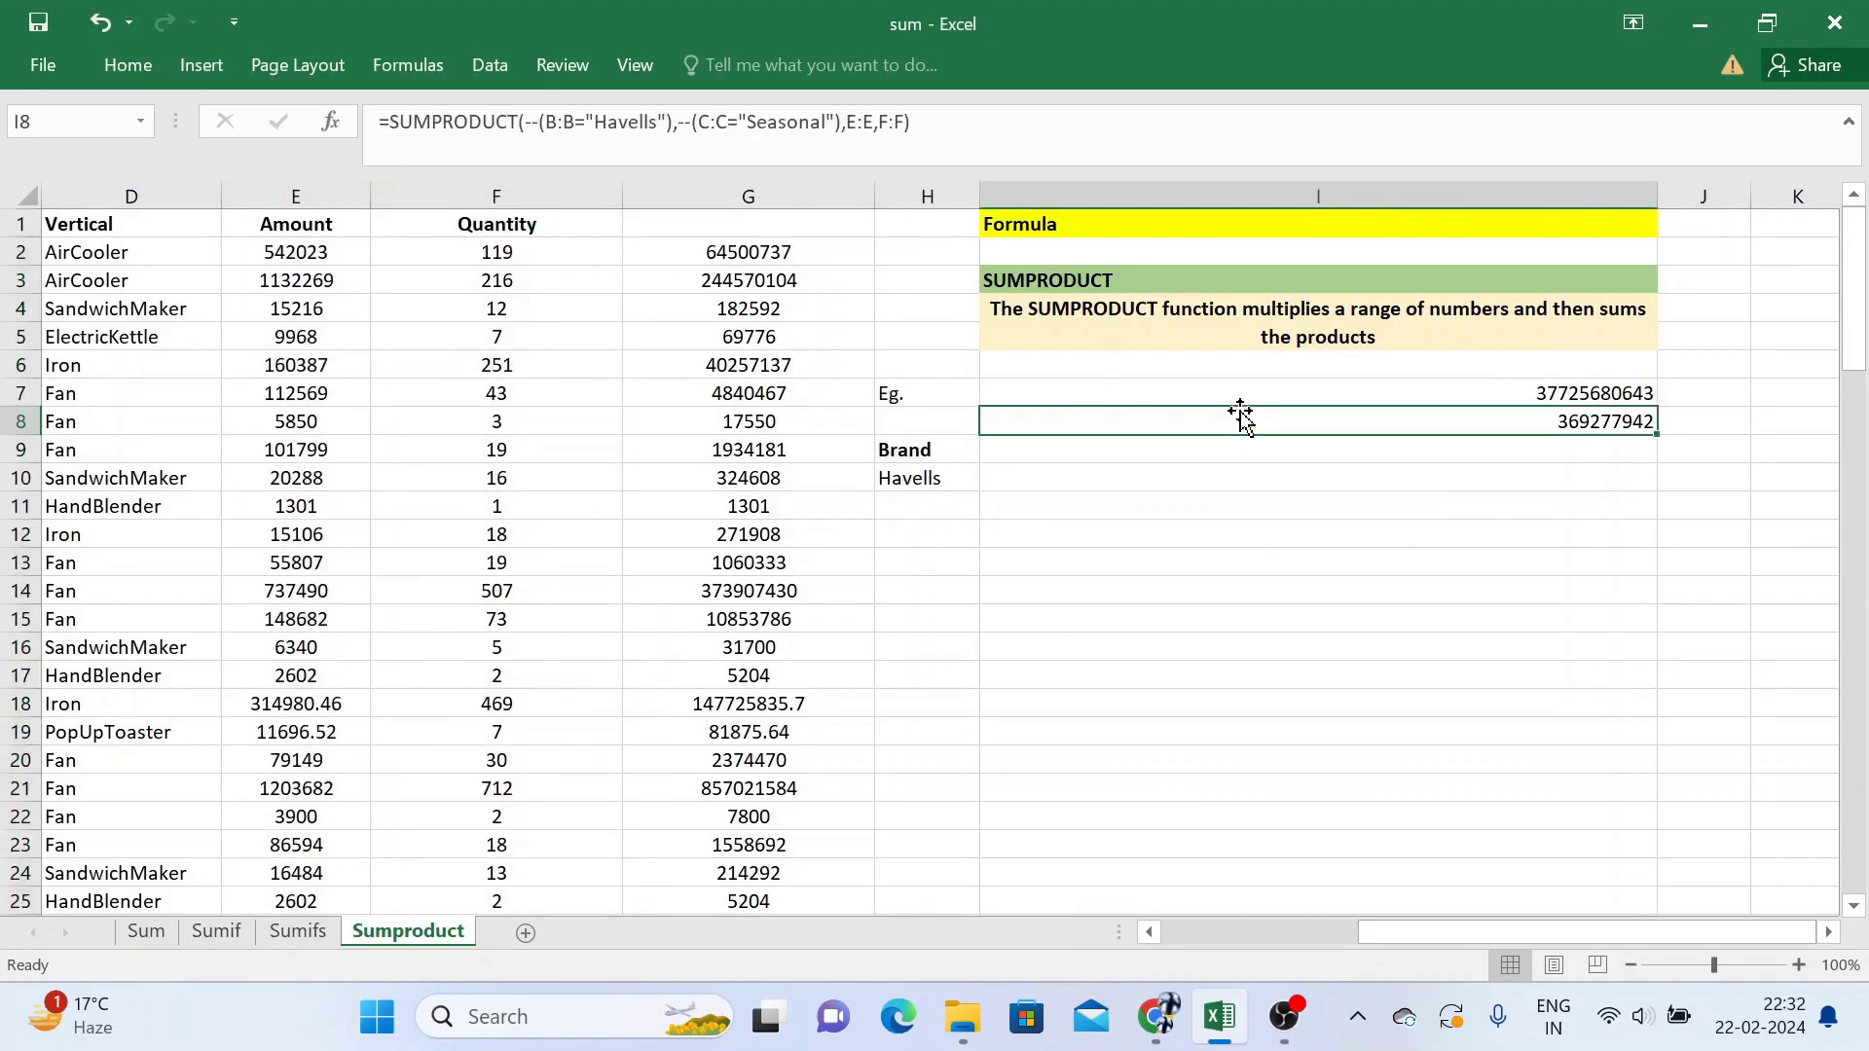
{"action": "left_click", "coordinate": [1029, 115]}
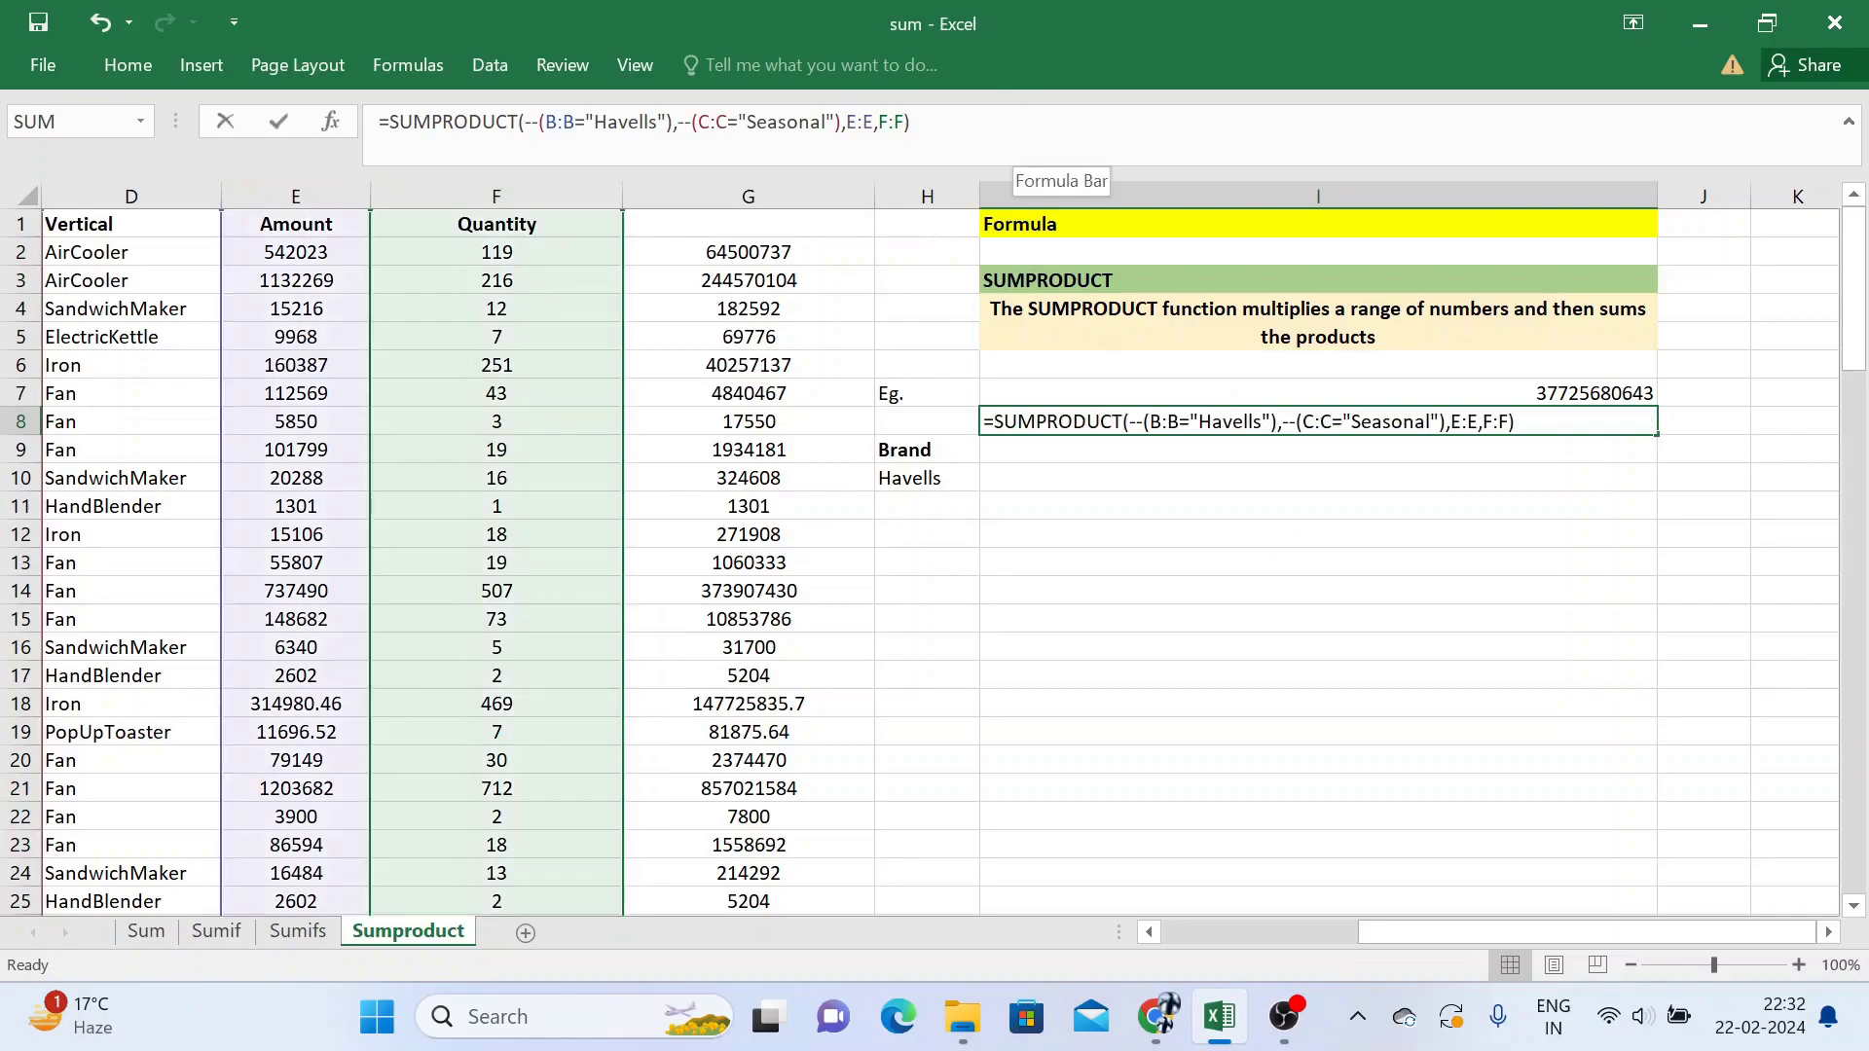
{"action": "key", "text": "Tab"}
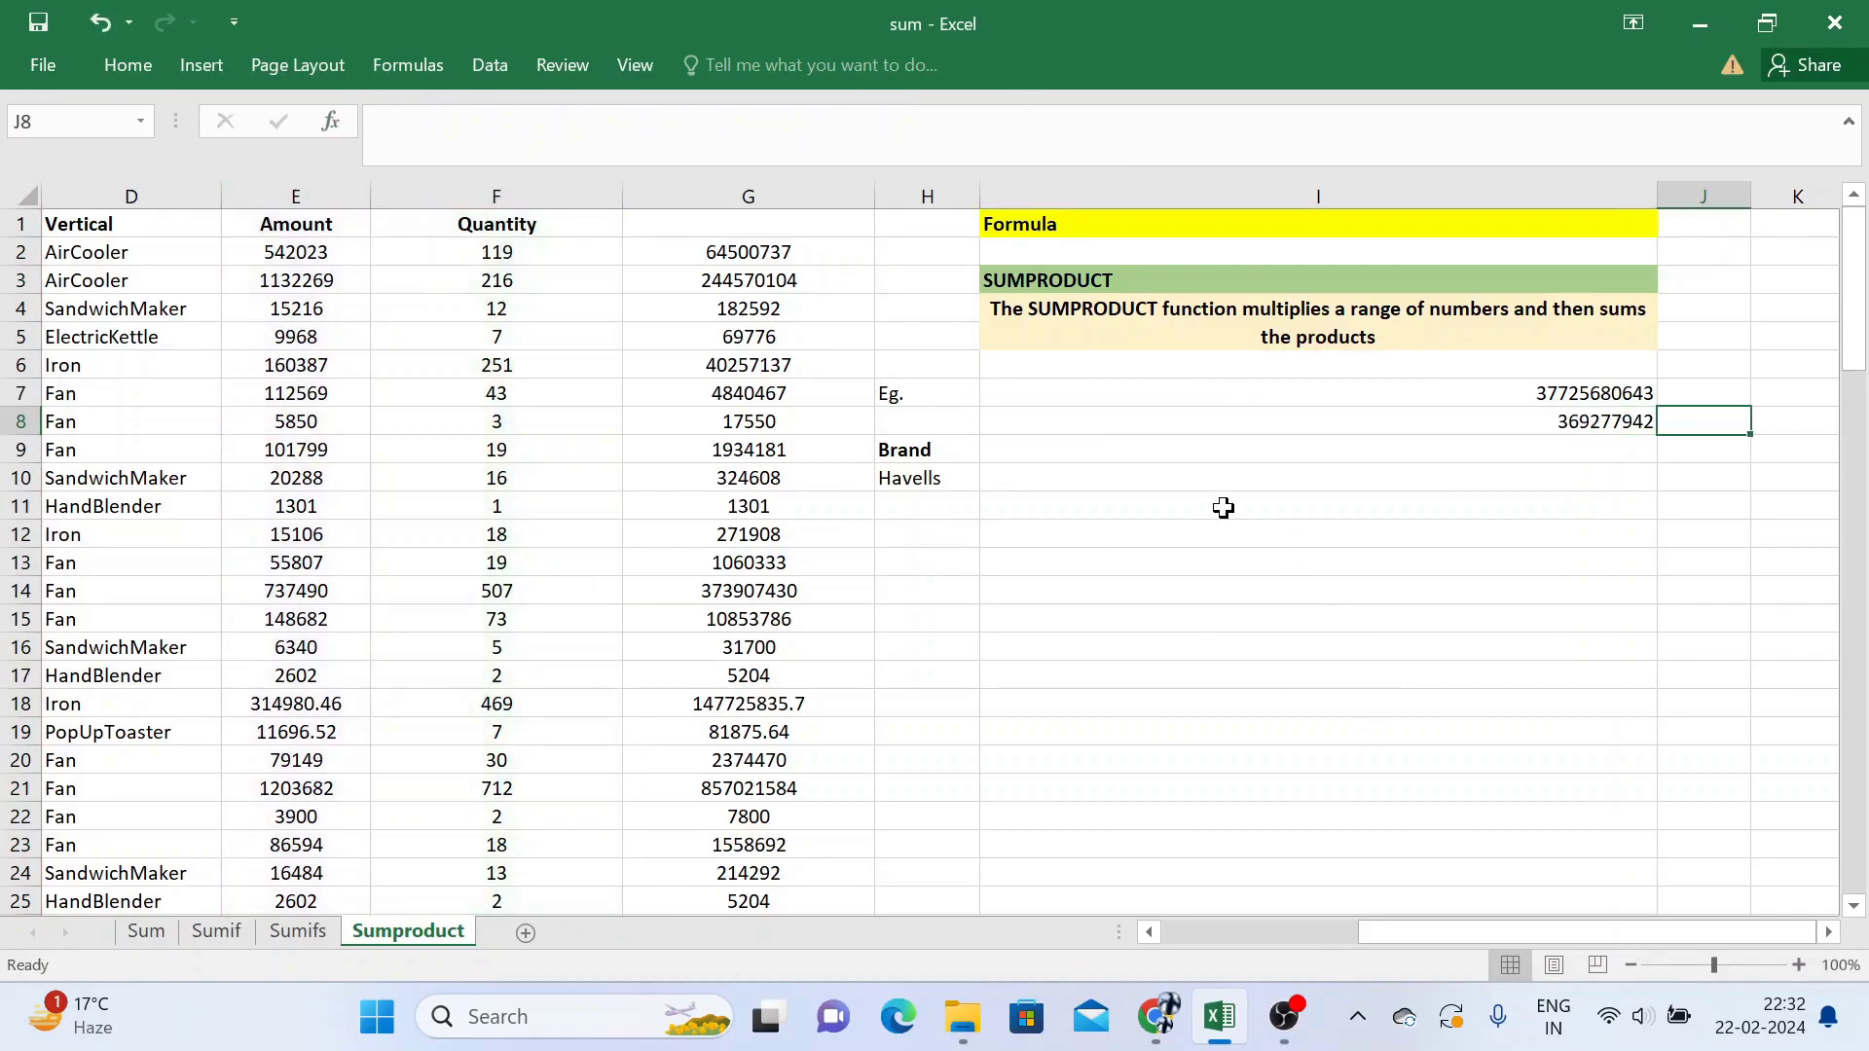
{"action": "left_click", "coordinate": [163, 936]}
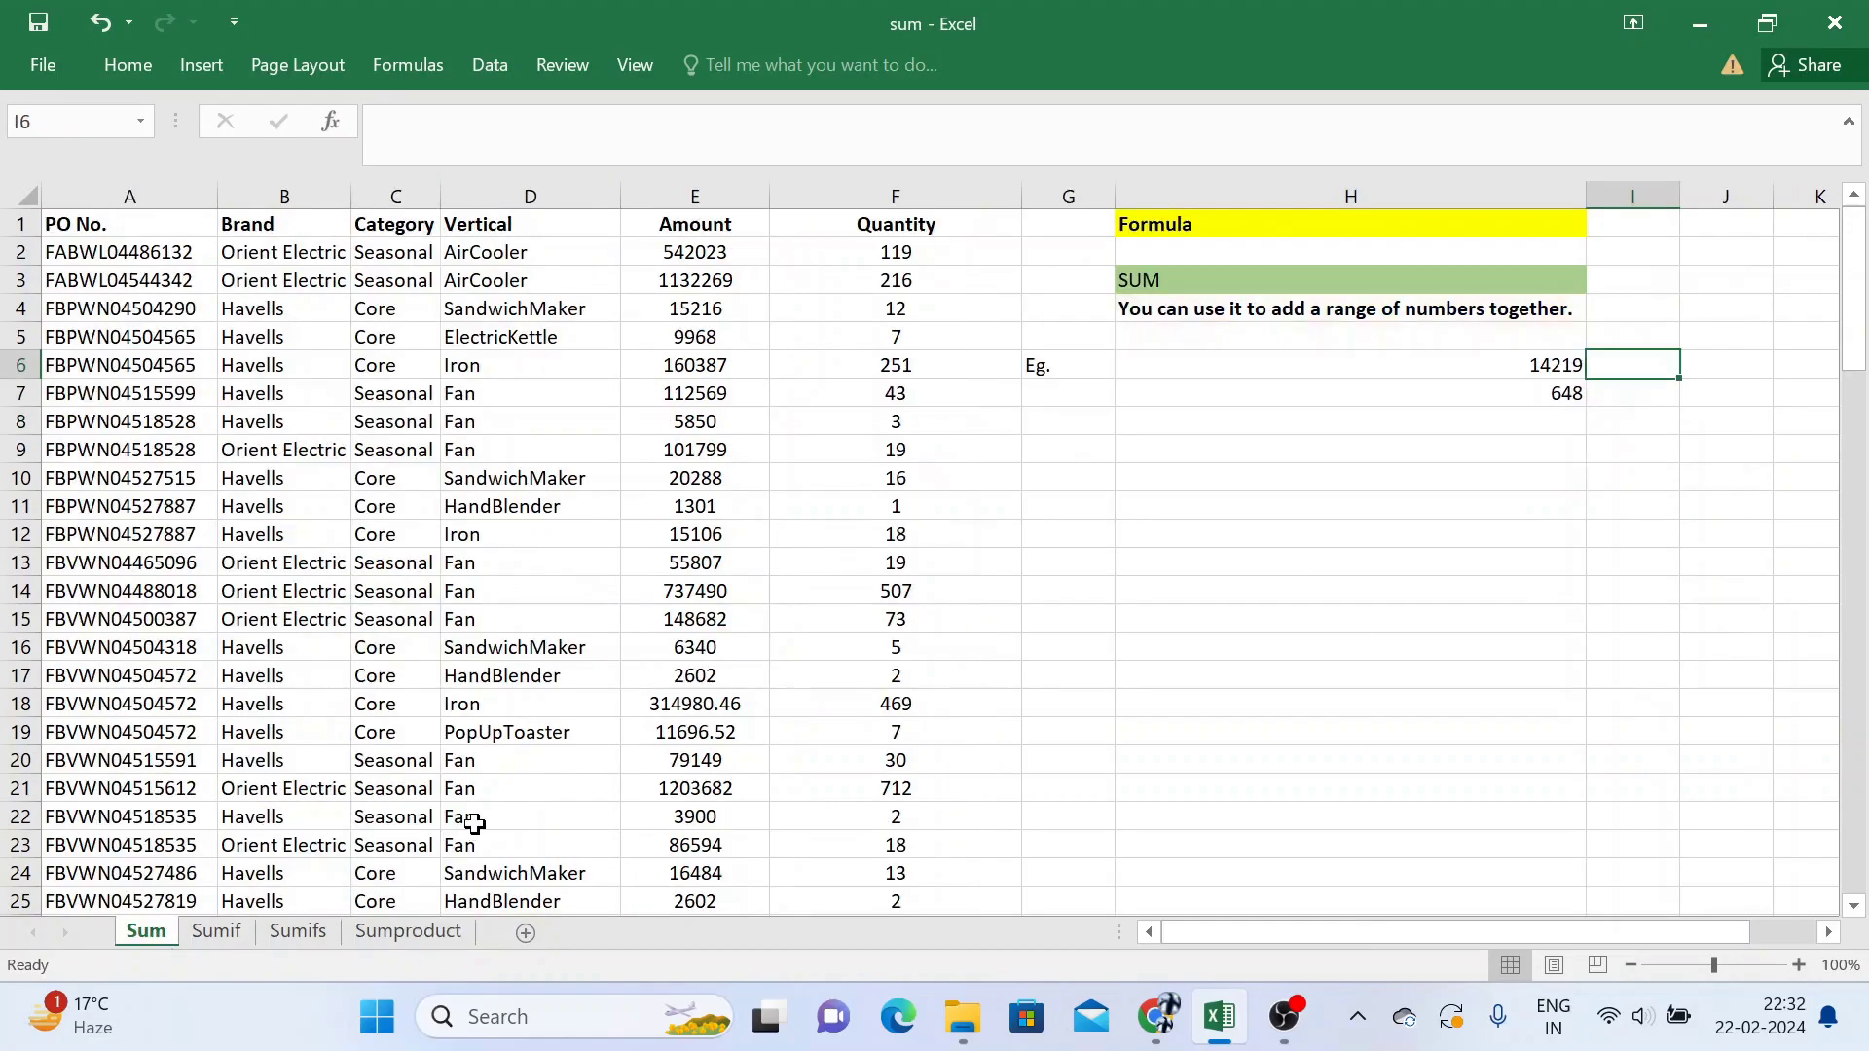